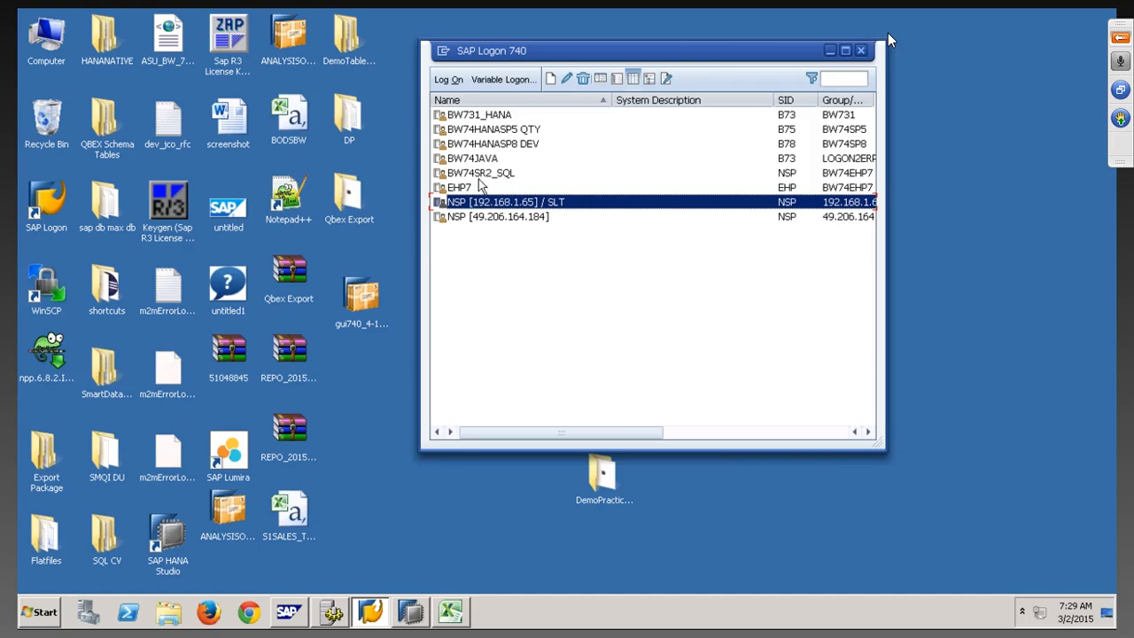
Select the NSP [192.168.1.65] / SLT system entry in the SAP Logon list
left_click(470, 188)
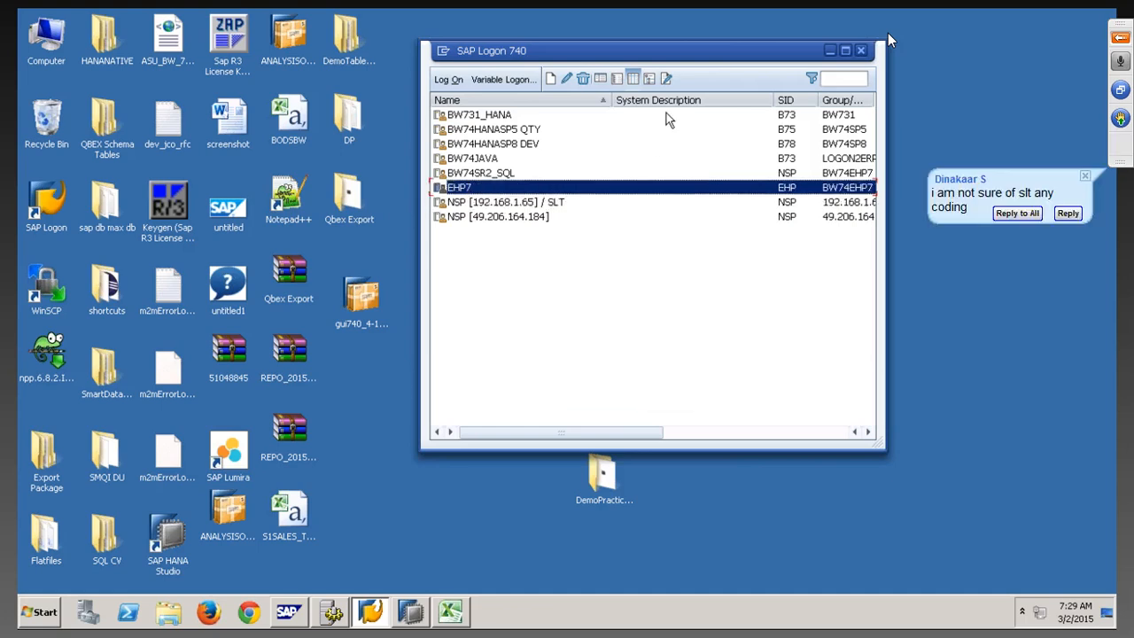
left_click_drag(611, 100, 561, 89)
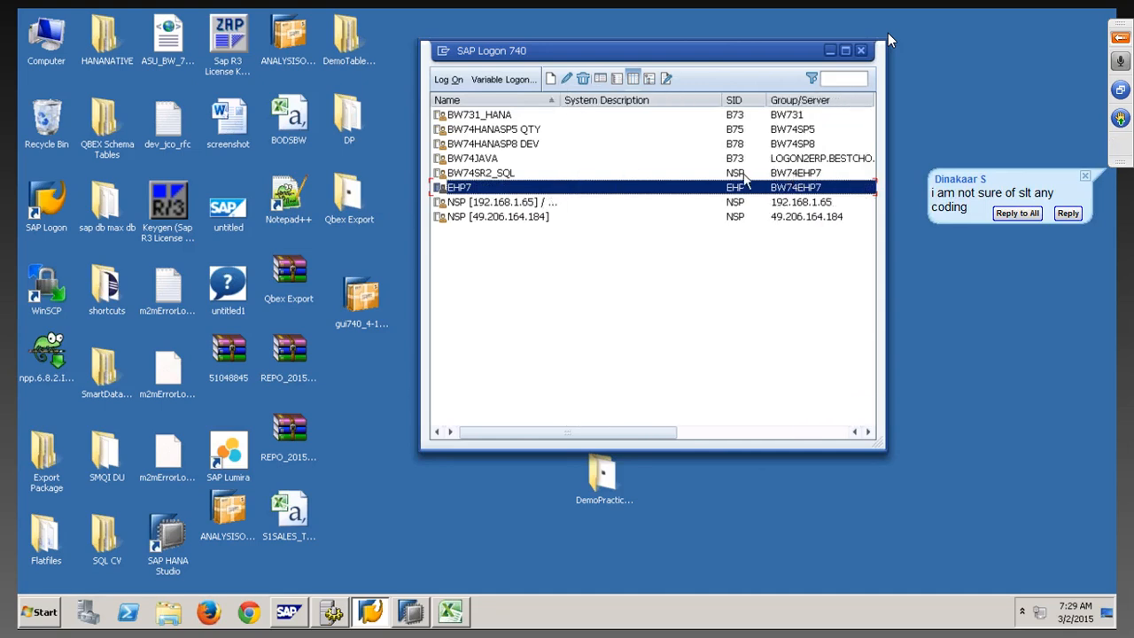
left_click(743, 174)
left_click(736, 188)
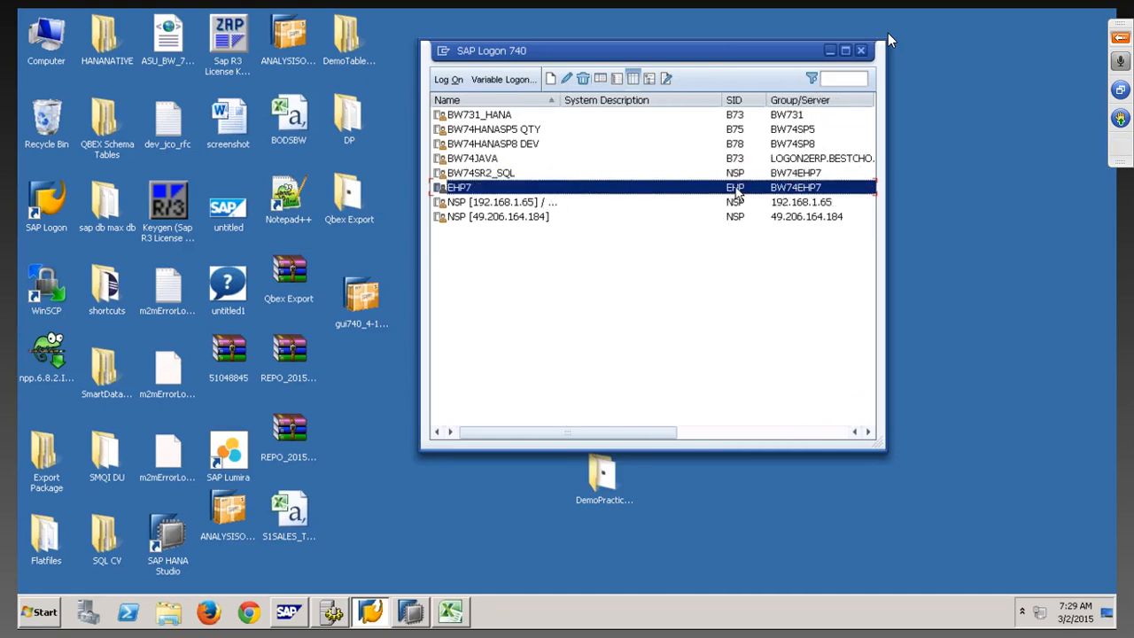
left_click(737, 202)
left_click(737, 188)
left_click(738, 204)
left_click(737, 189)
left_click(738, 203)
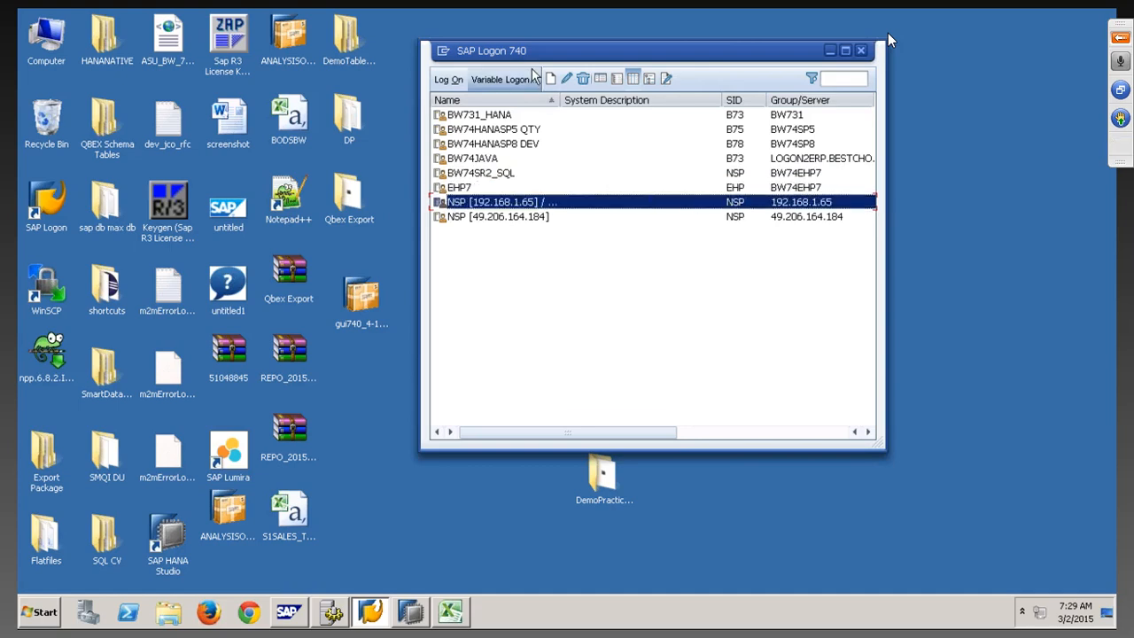
left_click_drag(559, 100, 595, 100)
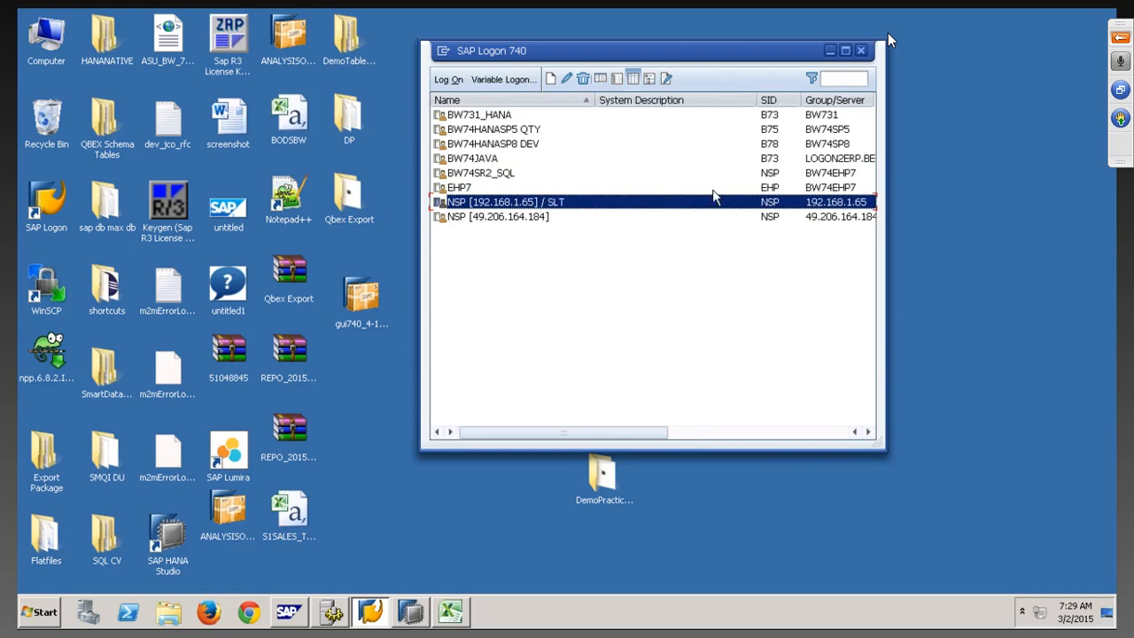
left_click(468, 190)
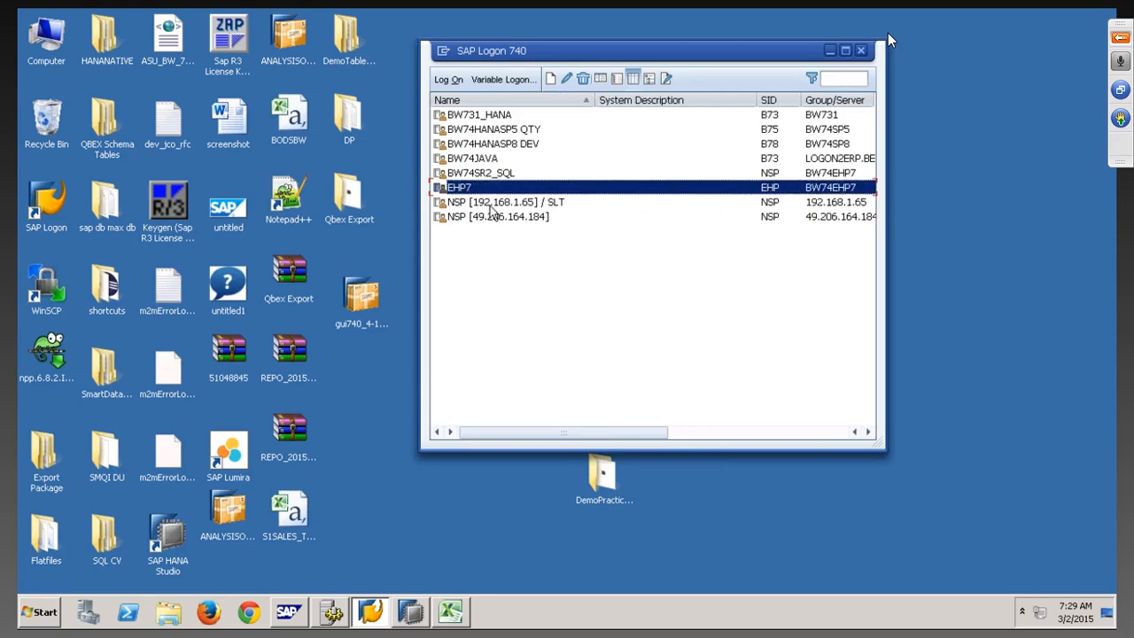
left_click(491, 206)
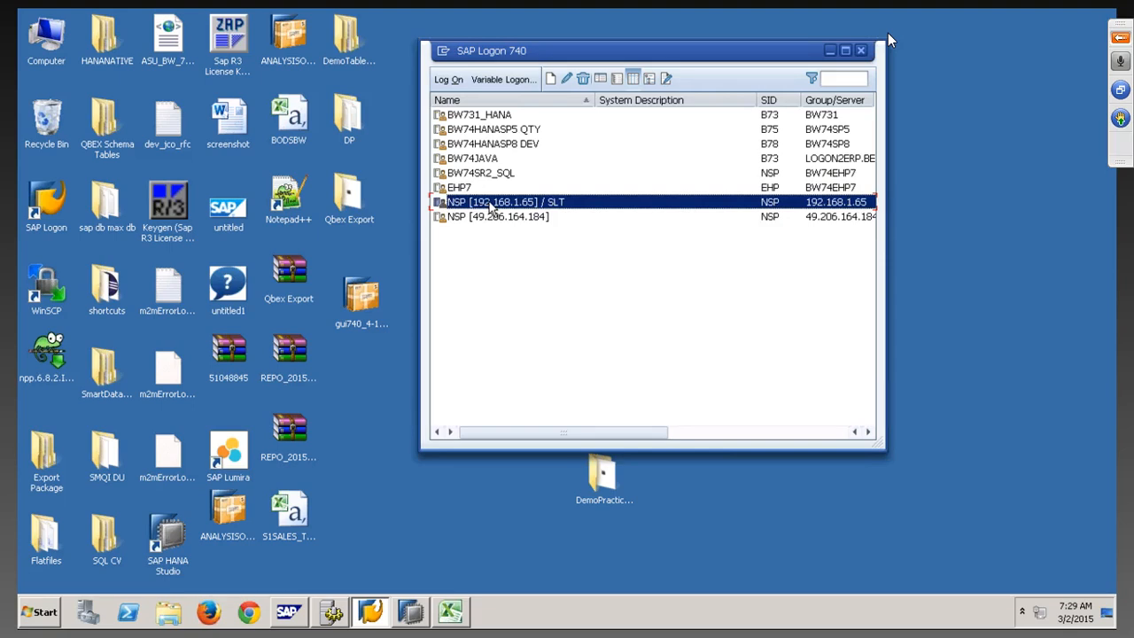
Log on to NSP with the user name and password, then enter transaction LTR
left_click(448, 78)
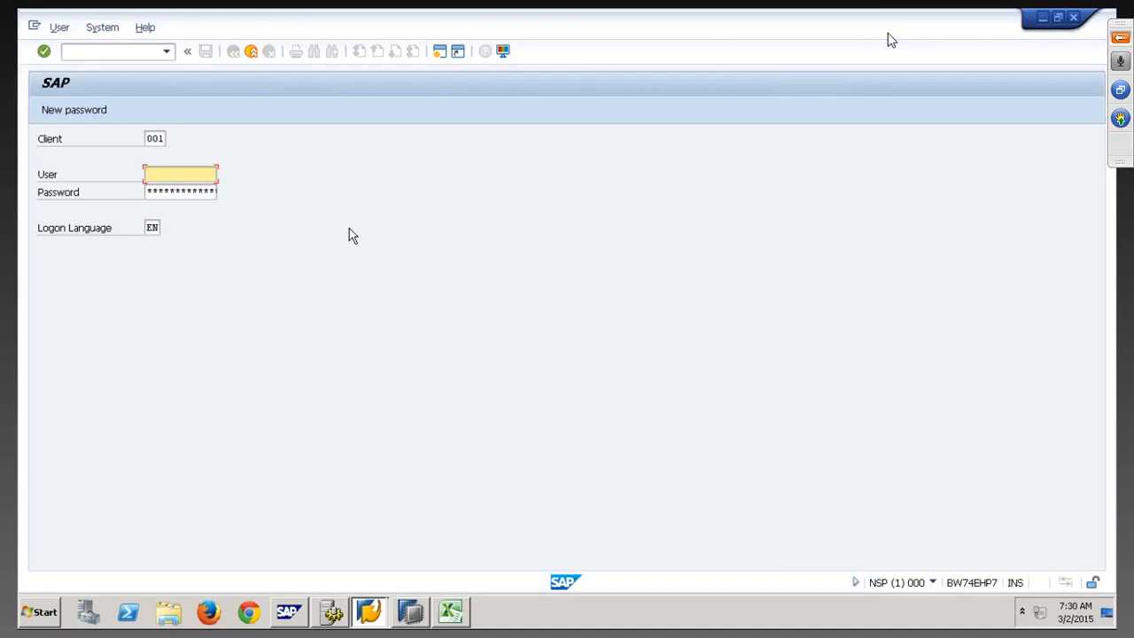
type("QBEX")
key("Tab")
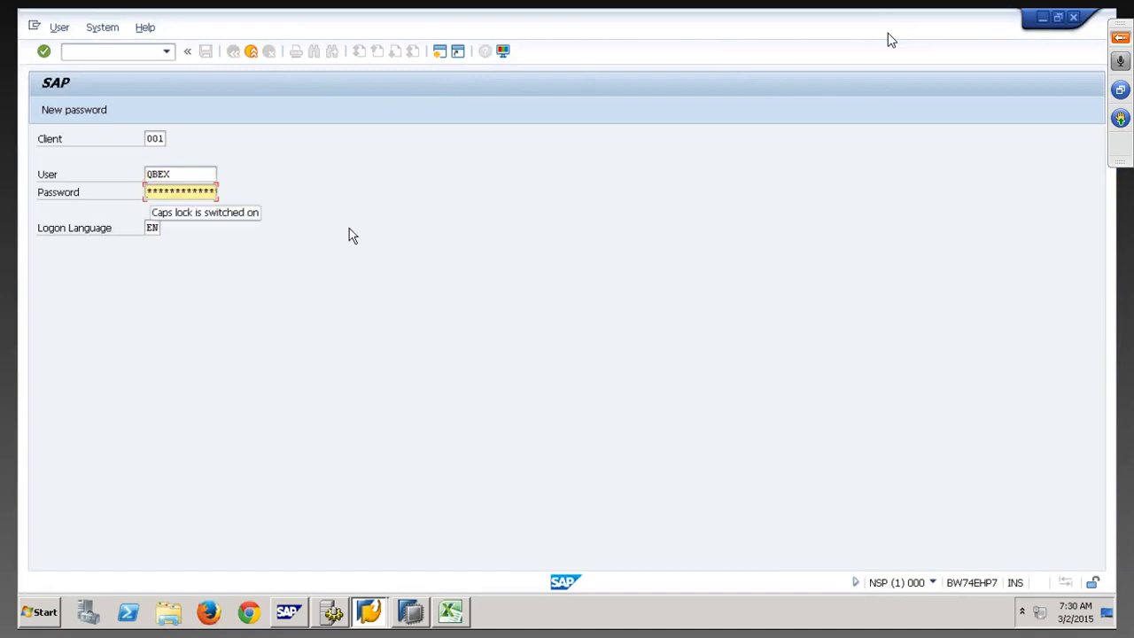
type("****")
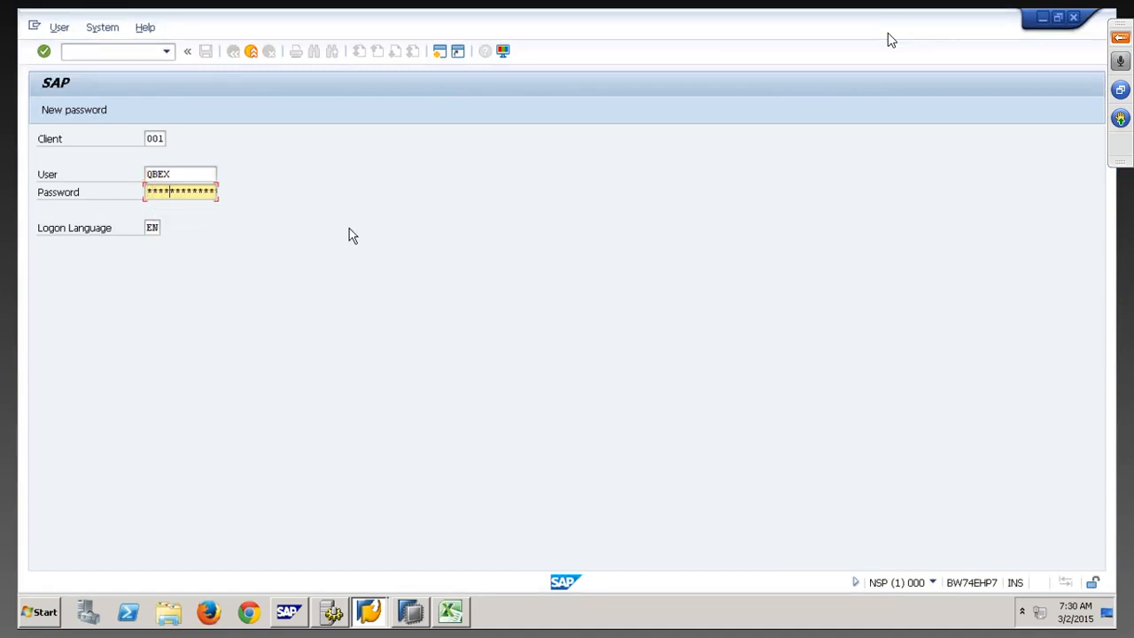
type("**")
key("Return")
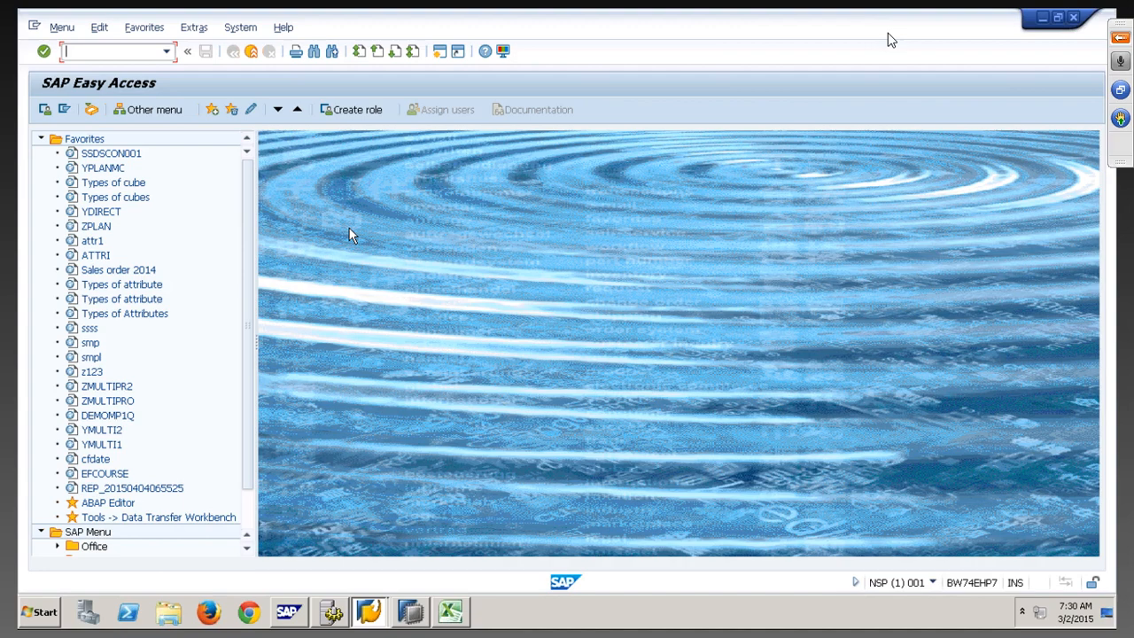
type("LTR")
Run LTR and log on to the LT web dashboard with user name and password
key("Return")
type("Q")
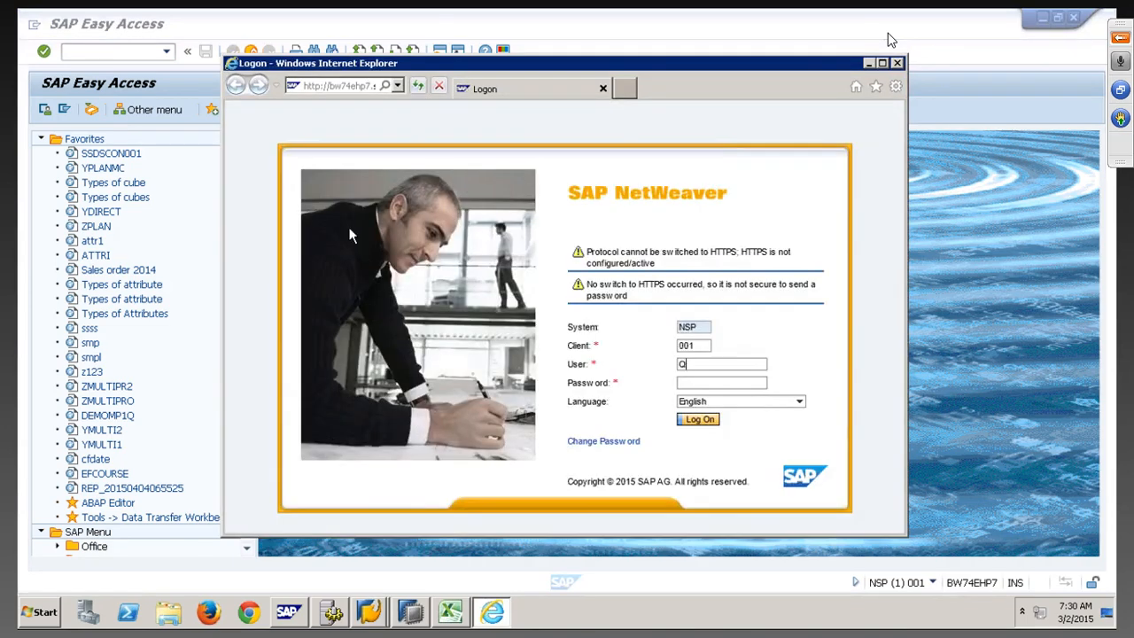
type("BEX")
key("Tab")
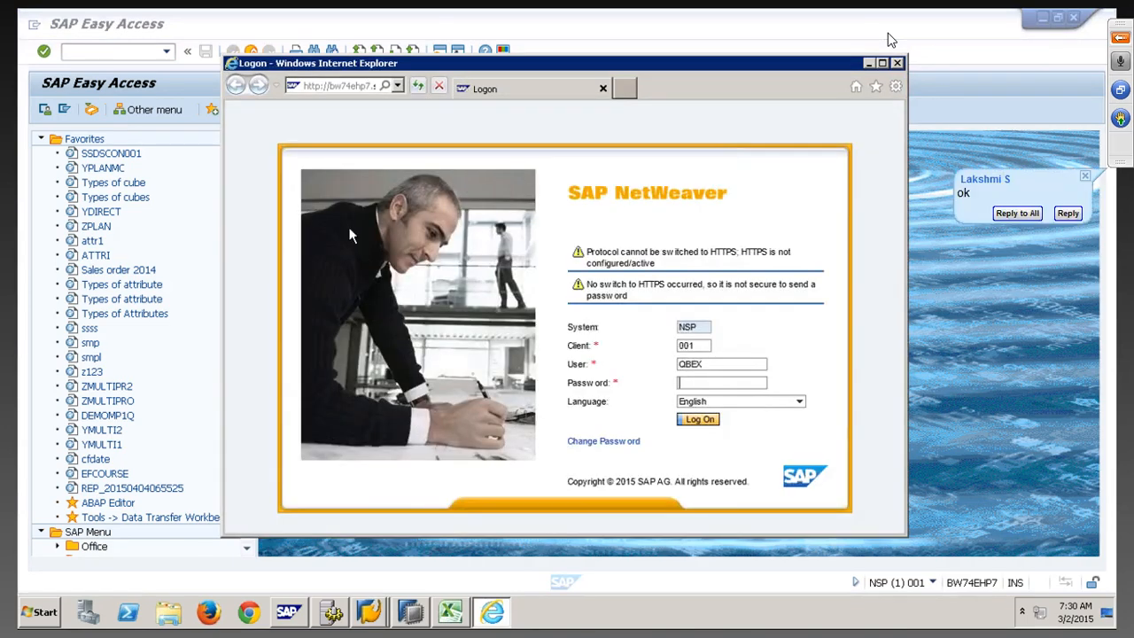
type("••••••••••")
left_click(712, 423)
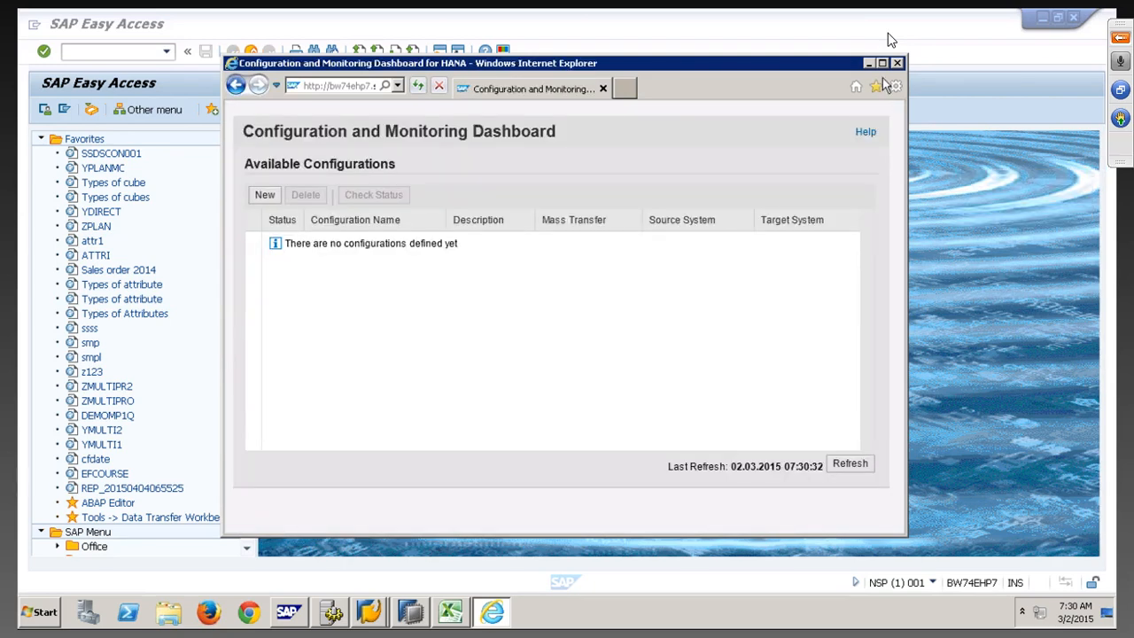
Maximize the empty Configuration and Monitoring Dashboard, then return to SAP Easy Access
left_click(882, 63)
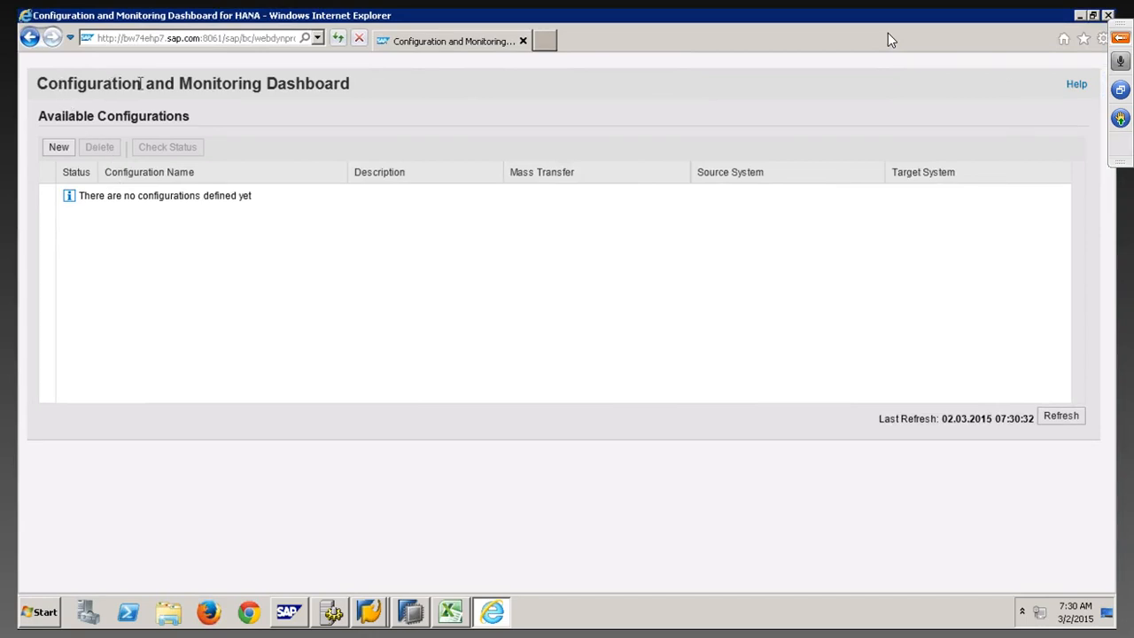
left_click_drag(37, 83, 316, 97)
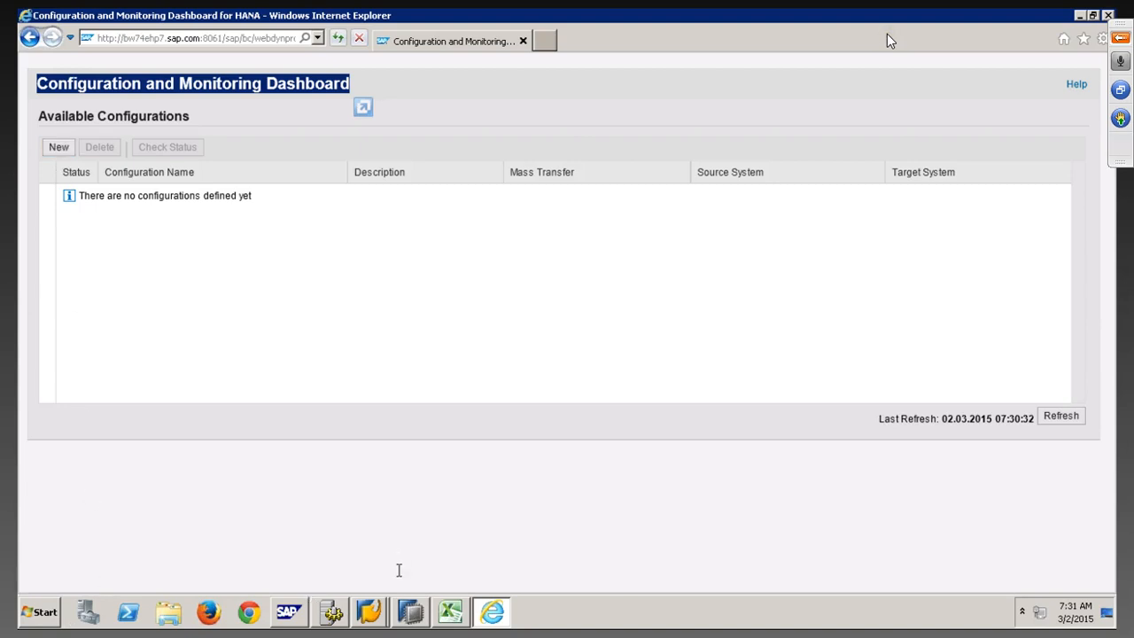
left_click(370, 611)
left_click(375, 578)
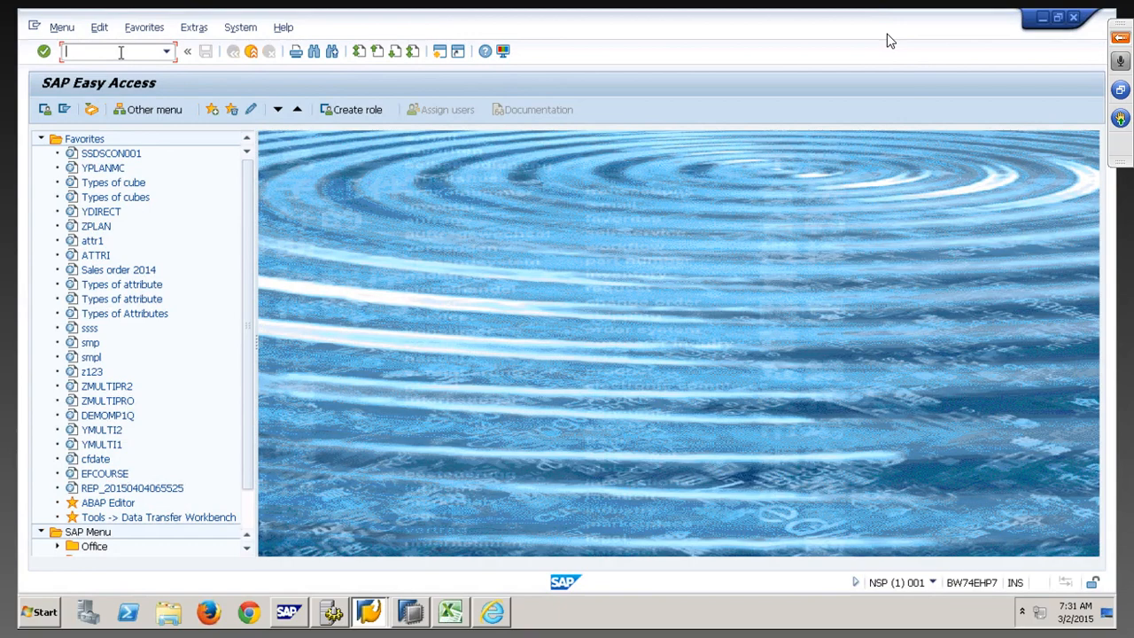
In SM59, create a new ABAP connection named RFC2ECCNEWSLT
type("SM59")
key("Return")
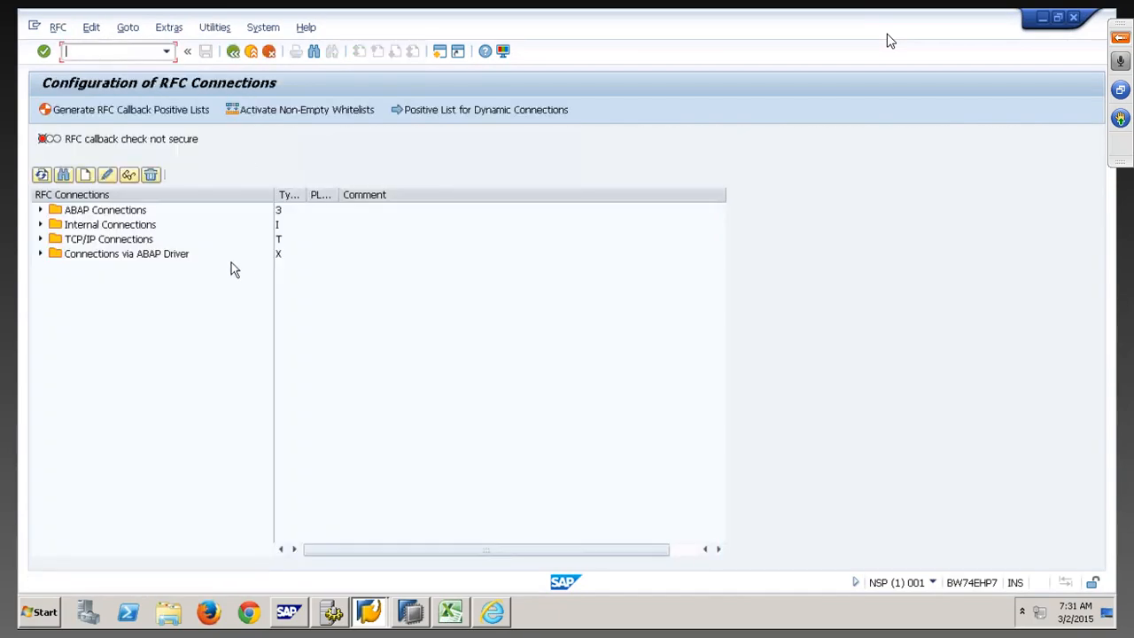
left_click(117, 212)
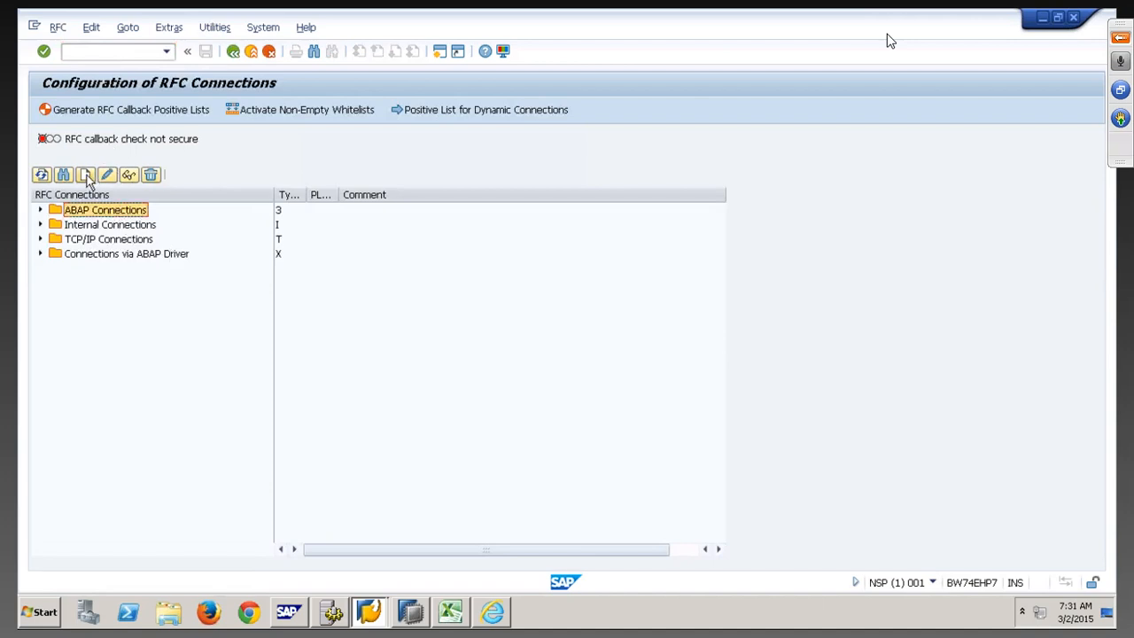
left_click(86, 175)
type("RF")
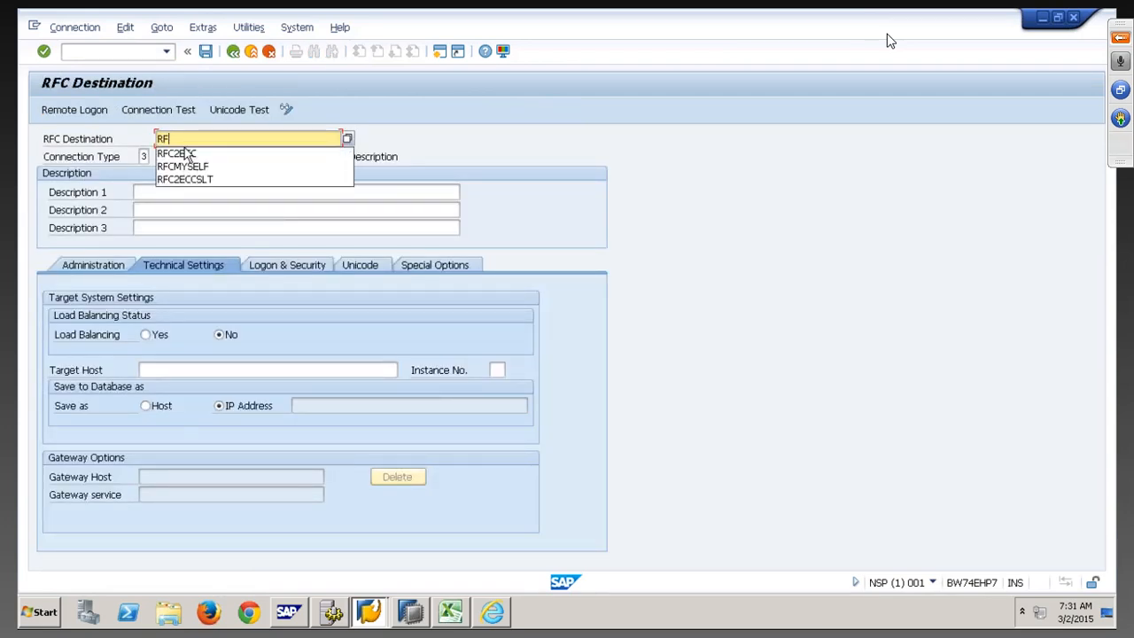
type("C2ECC")
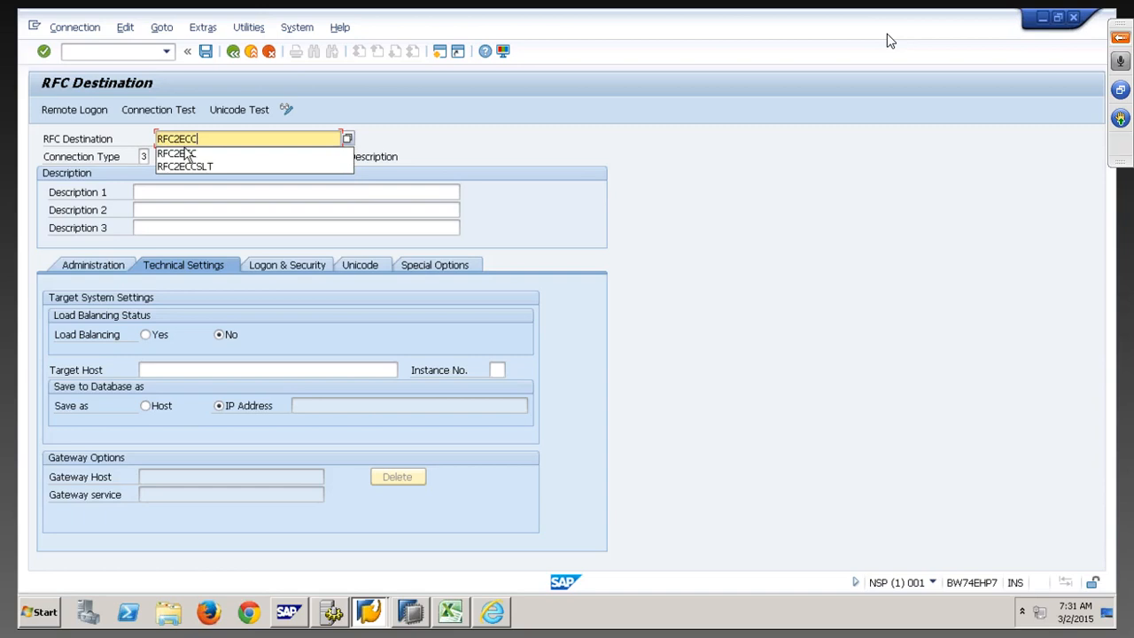
type("NEWSLT")
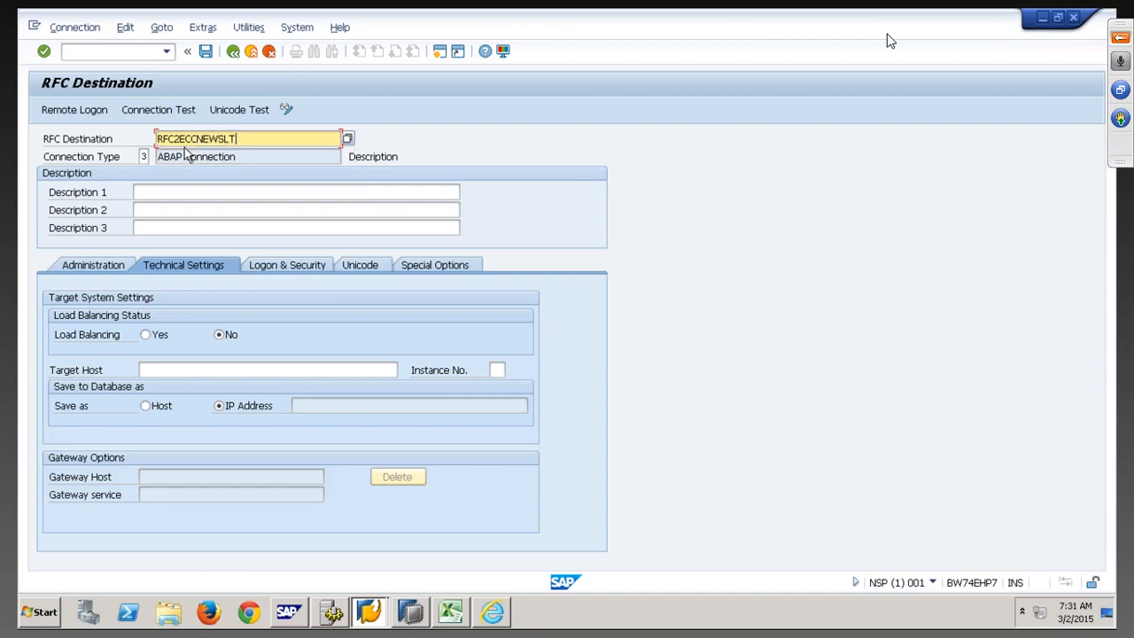
key("Return")
key("ctrl+c")
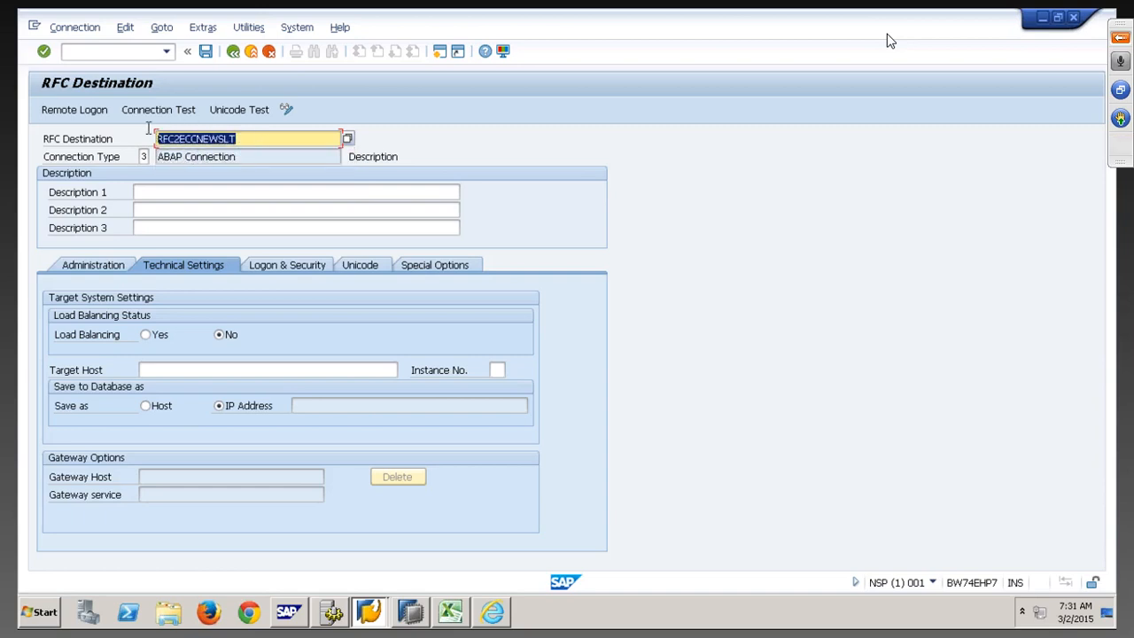
Fill Descriptions 1, 2 and 3 with the name RFC2ECCNEWSLT
left_click(191, 195)
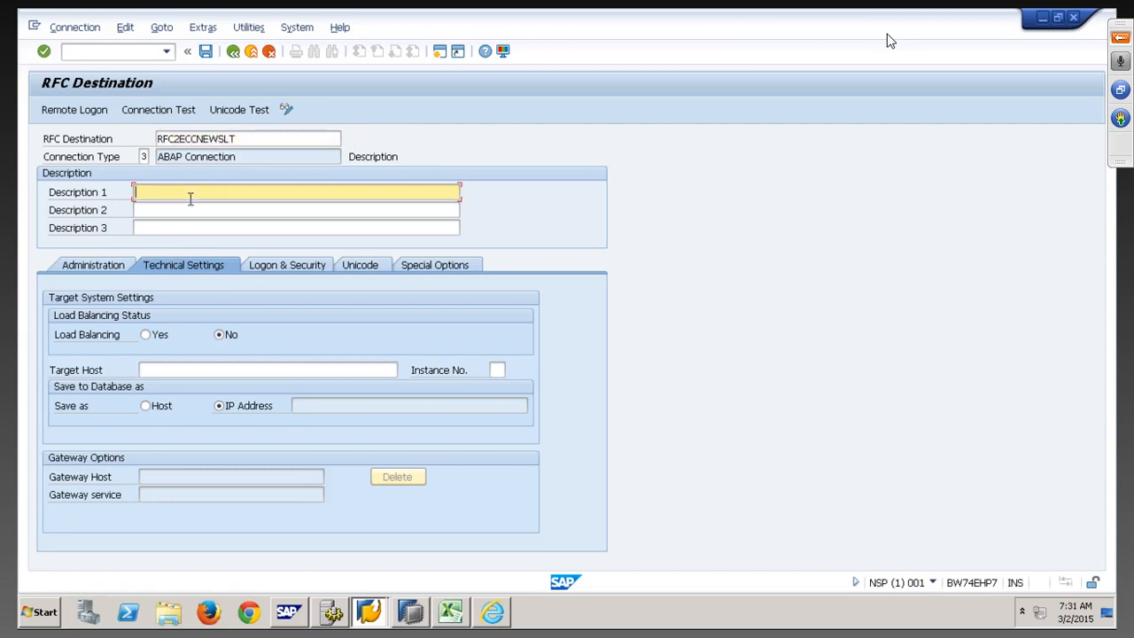
key("ctrl+v")
left_click(193, 210)
key("ctrl+v")
left_click(190, 228)
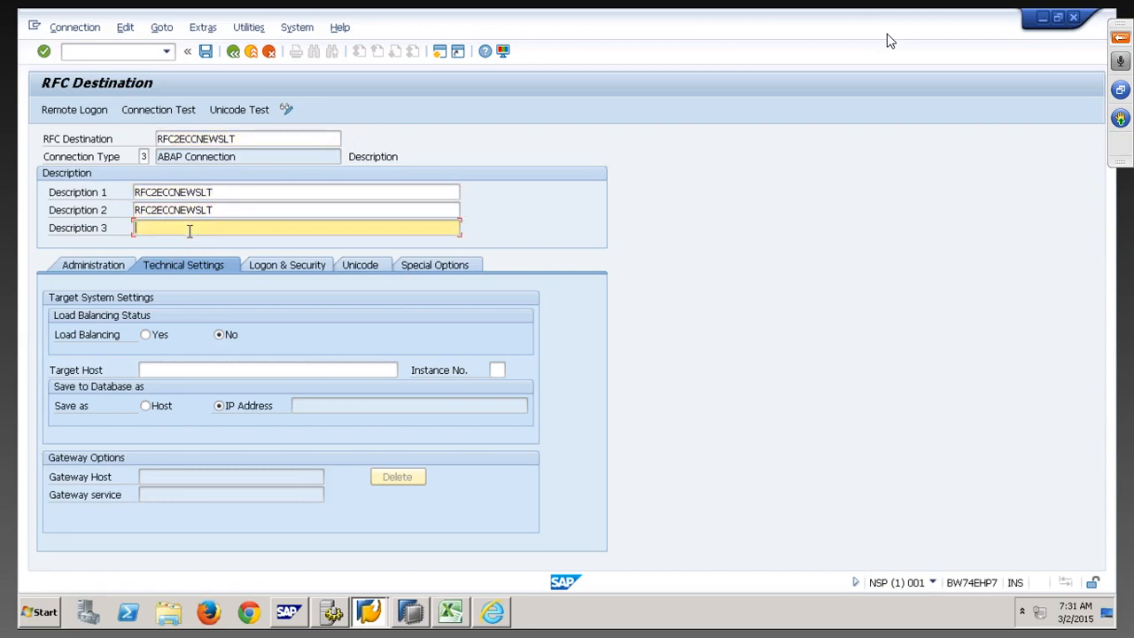
key("ctrl+v")
Set target host BW74EHP7, copied from the EHP7 logon entry, and instance number 71
left_click(370, 611)
left_click(368, 556)
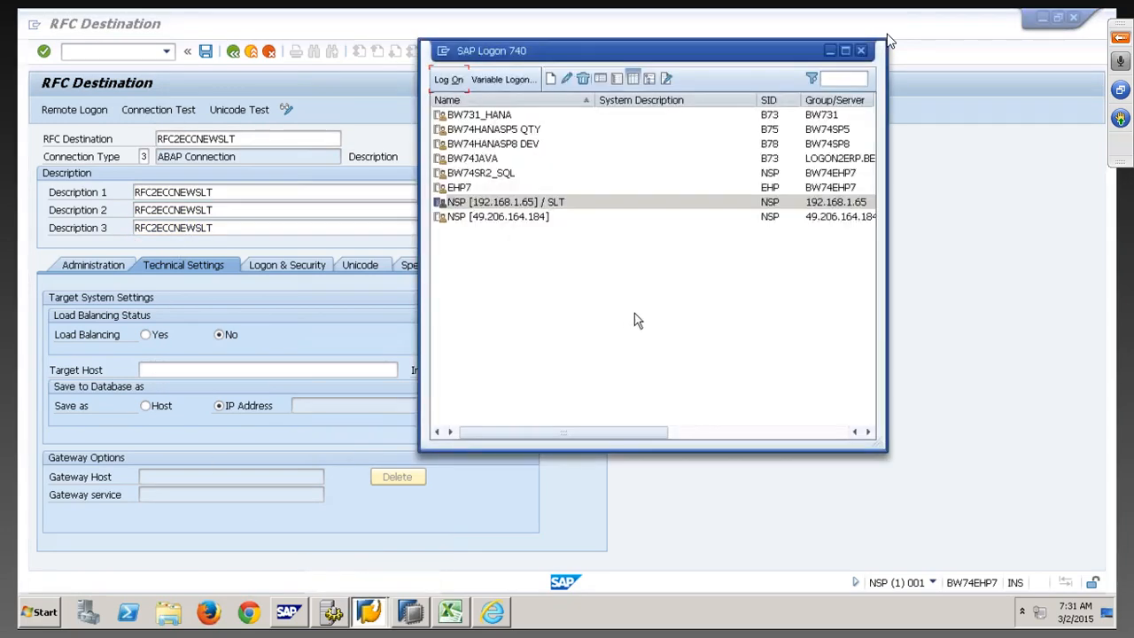
left_click(837, 193)
right_click(837, 194)
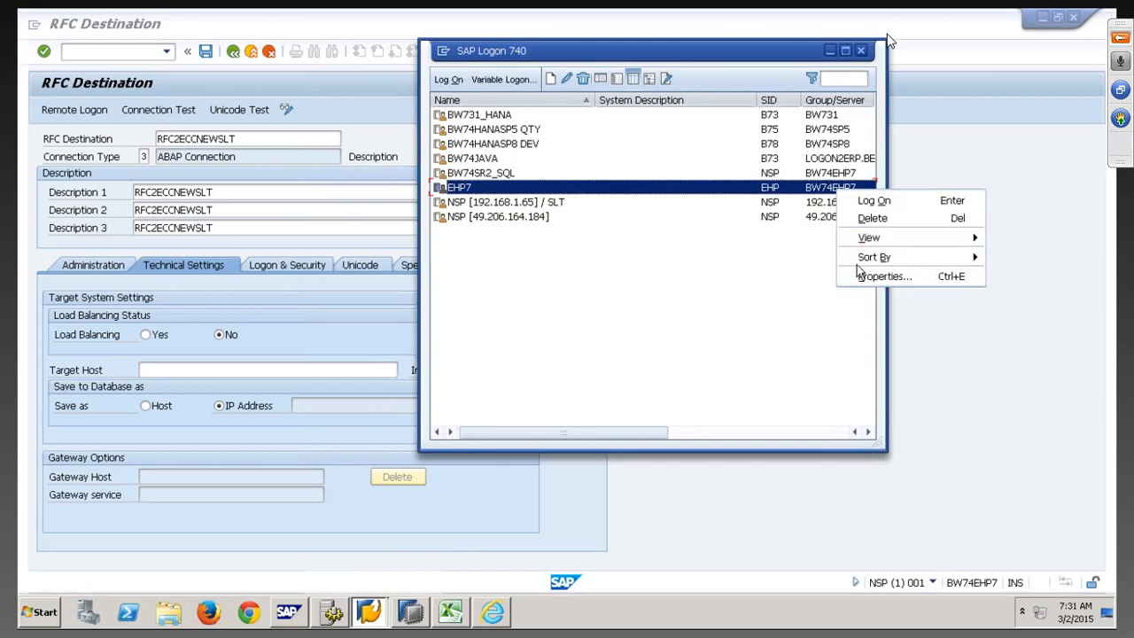
left_click(937, 275)
double_click(661, 233)
key("ctrl+c")
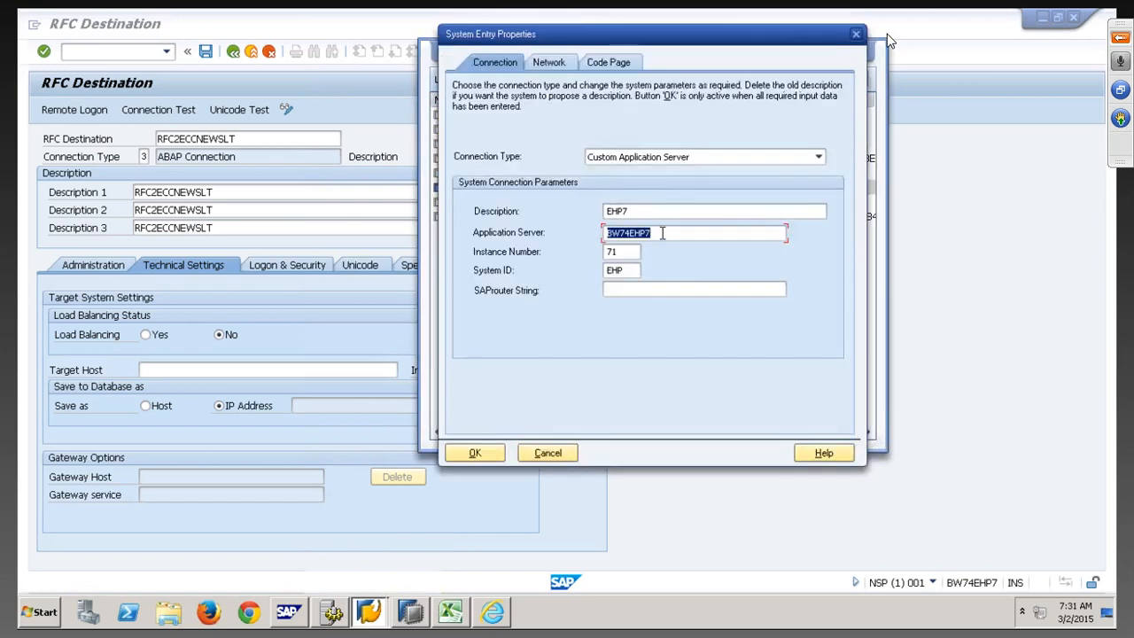
left_click(248, 370)
key("ctrl+v")
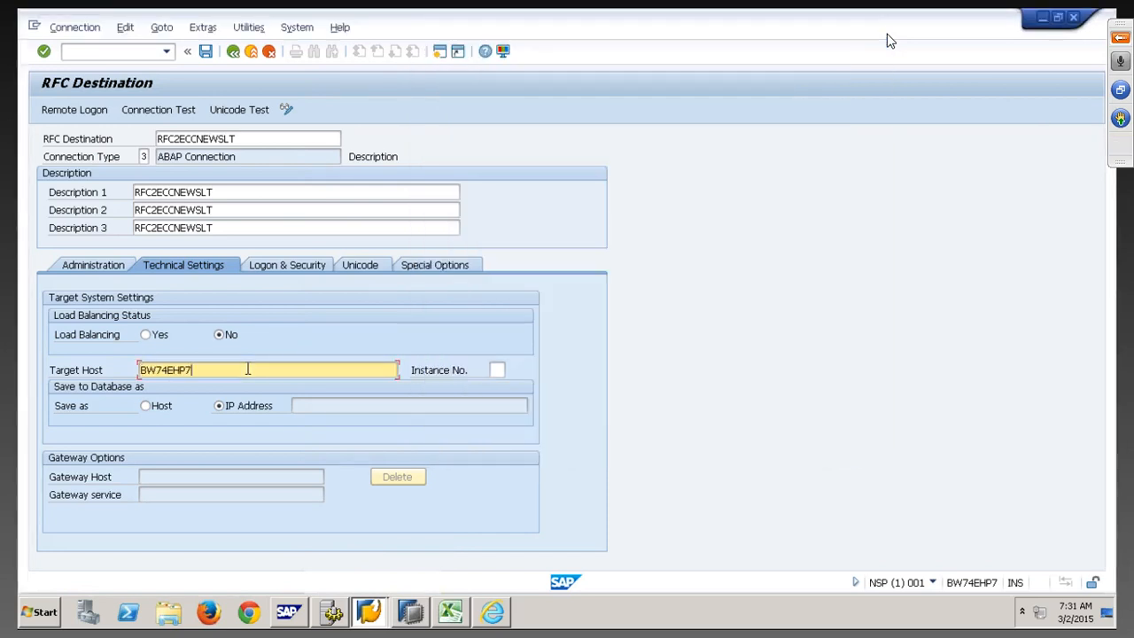
key("alt+Tab")
key("alt+Tab")
left_click(499, 370)
type("71")
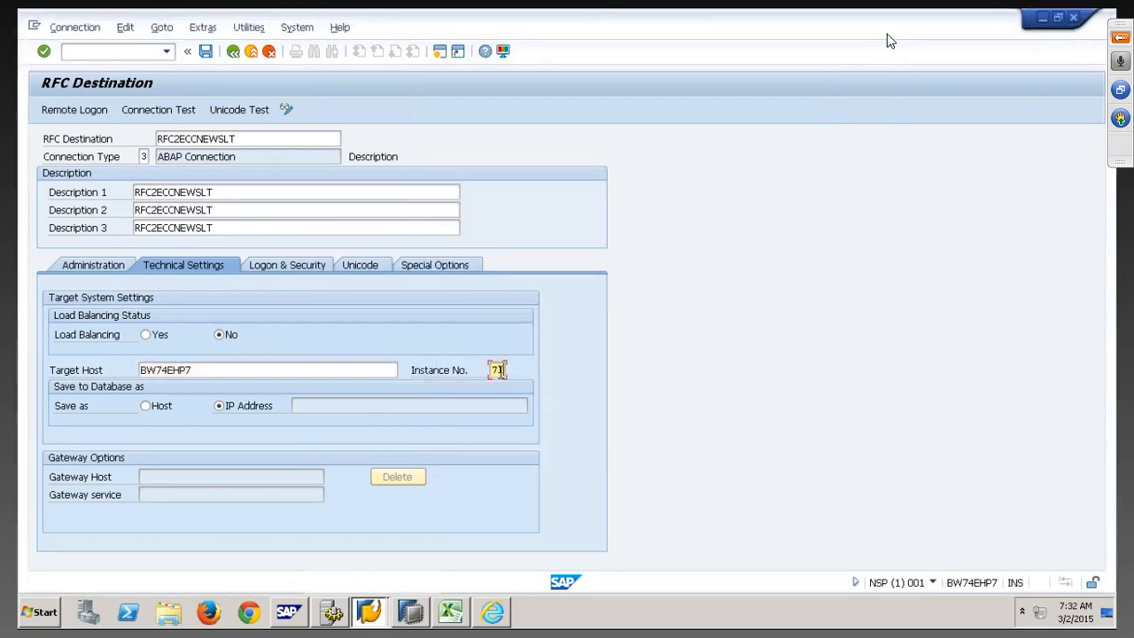
key("Return")
On Logon & Security, enter language EN, client 800, the user name and password
left_click(294, 259)
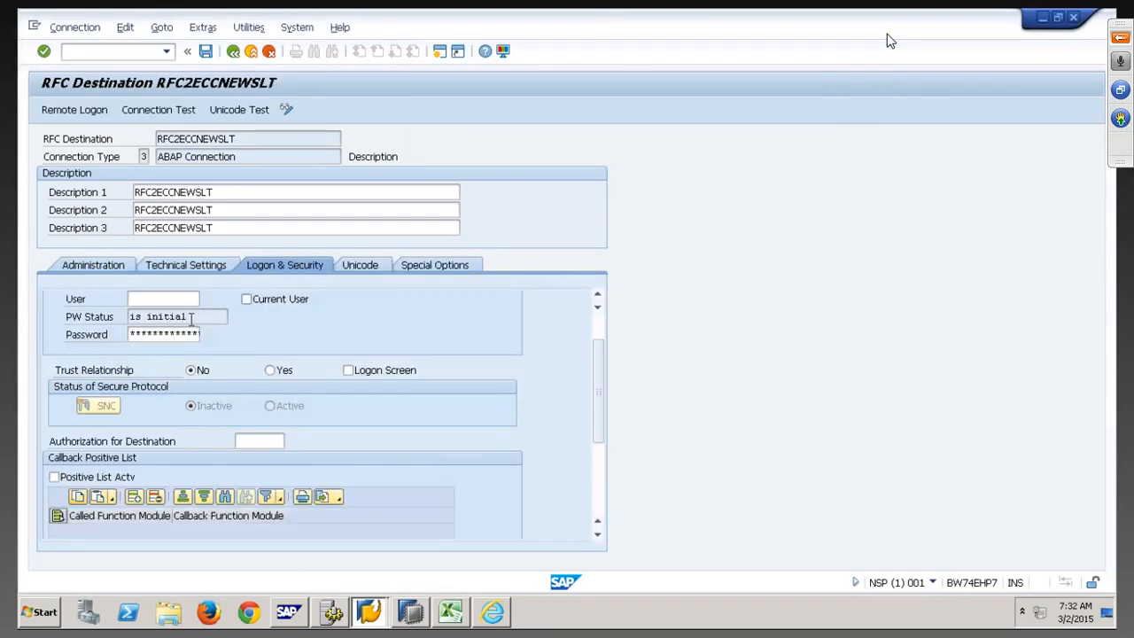
left_click(602, 324)
left_click(136, 316)
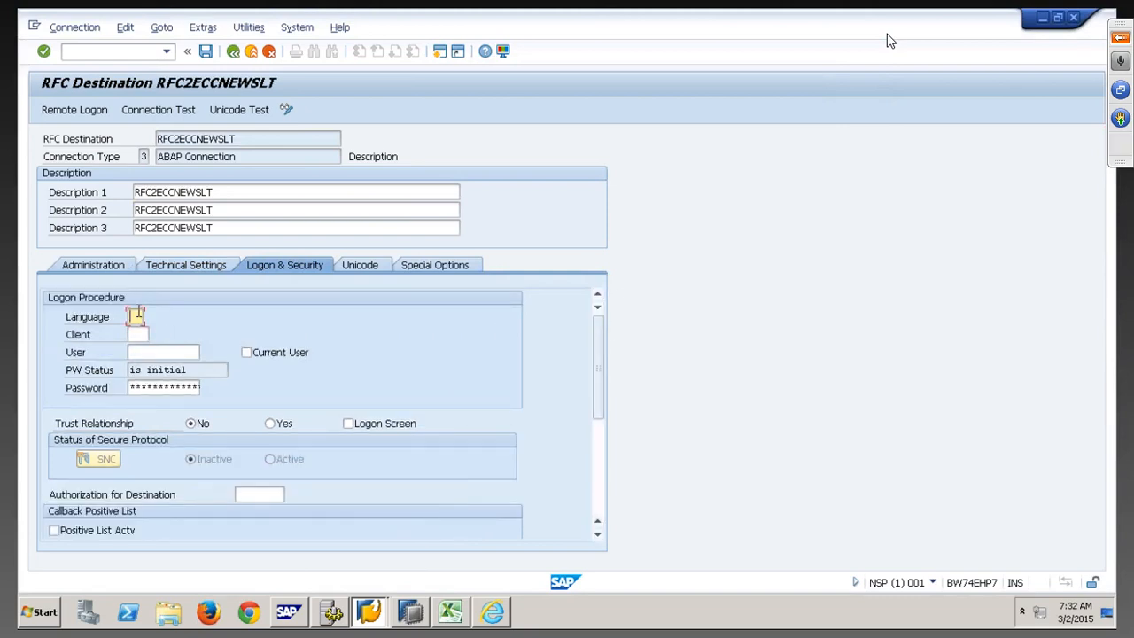
type("EN")
key("Tab")
type("800")
key("Tab")
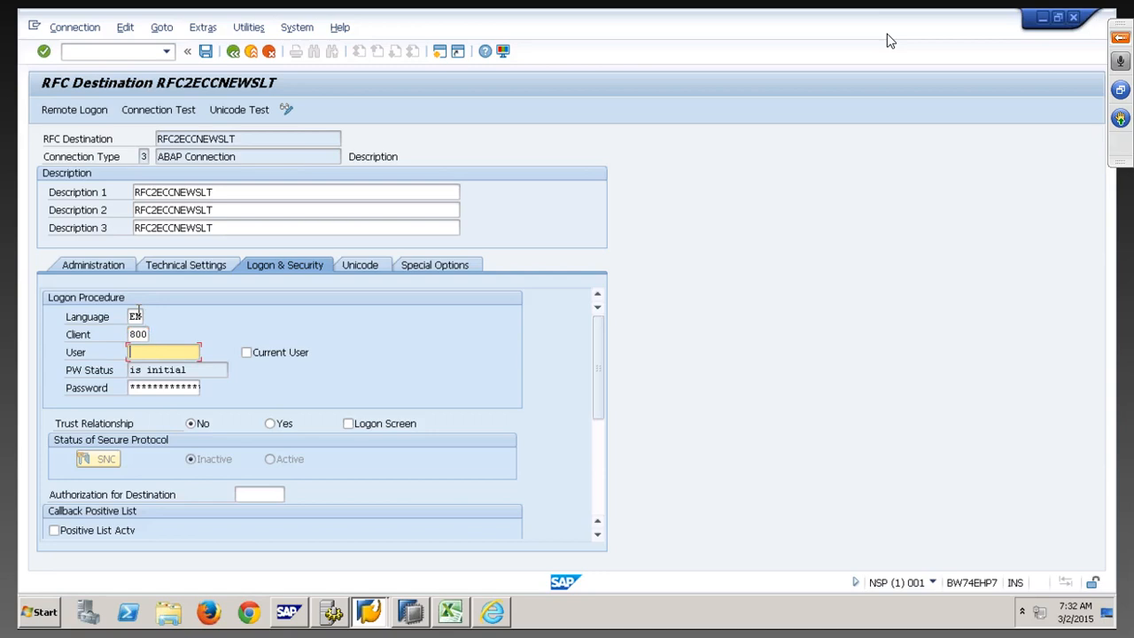
type("QBEX")
key("Tab")
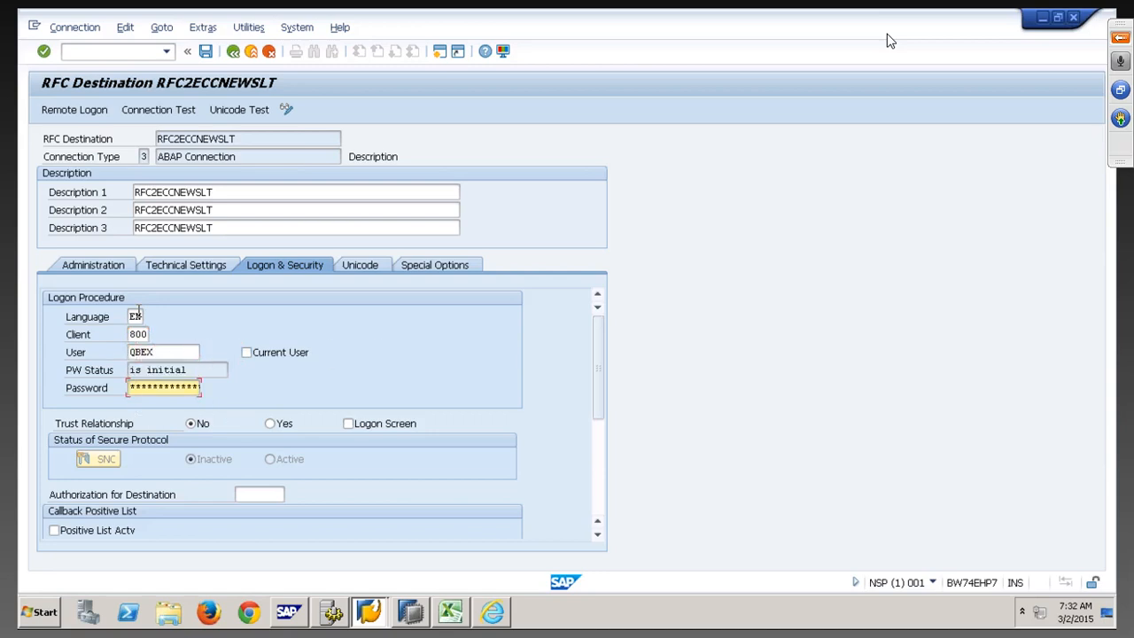
type("*******")
Save RFC2ECCNEWSLT, then confirm remote logon and connection test both succeed
left_click(205, 50)
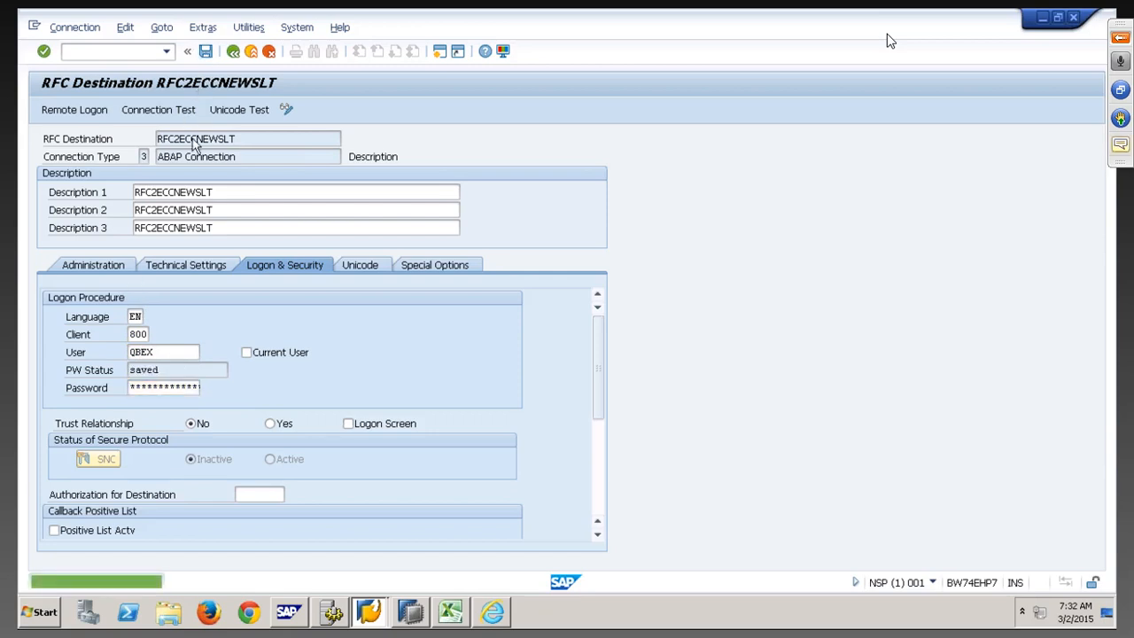
left_click(89, 111)
left_click(242, 326)
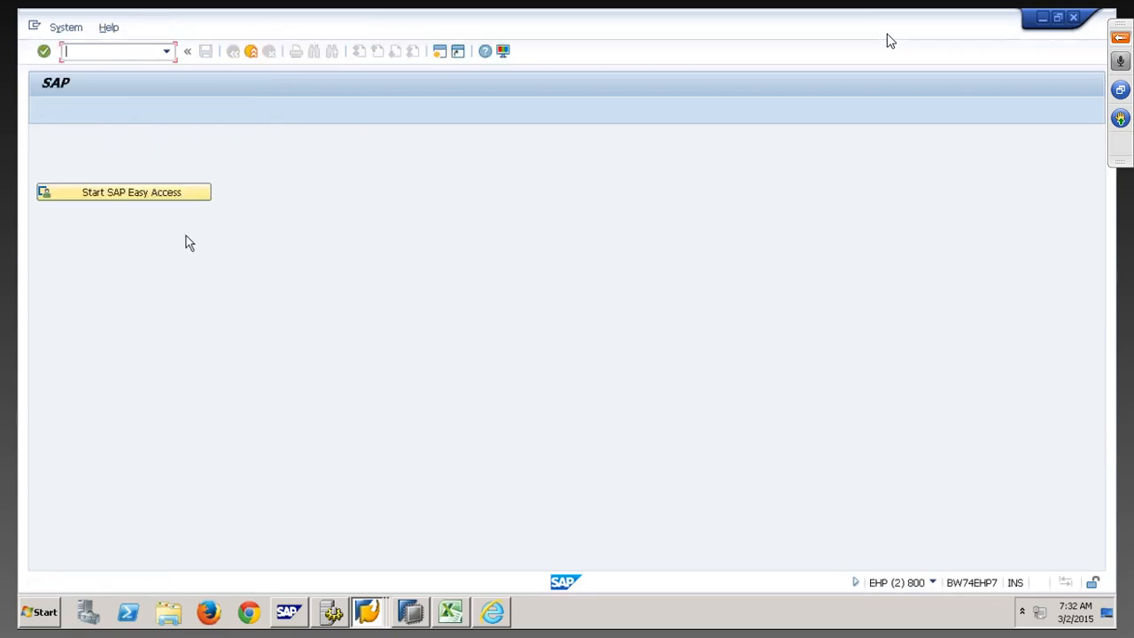
left_click(250, 51)
left_click(178, 117)
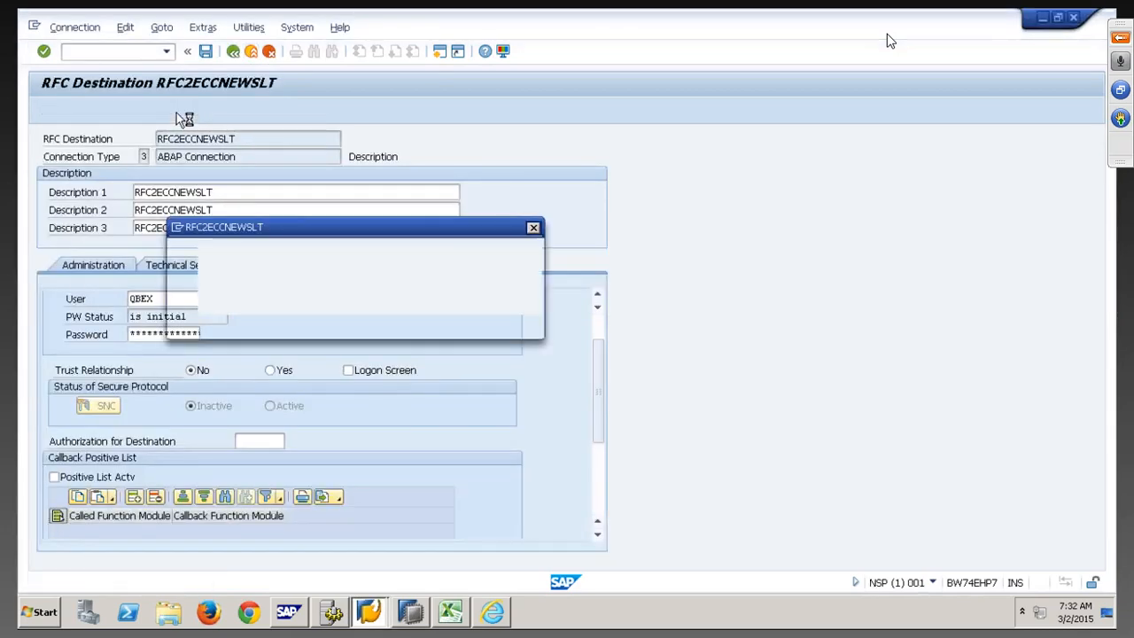
left_click(248, 326)
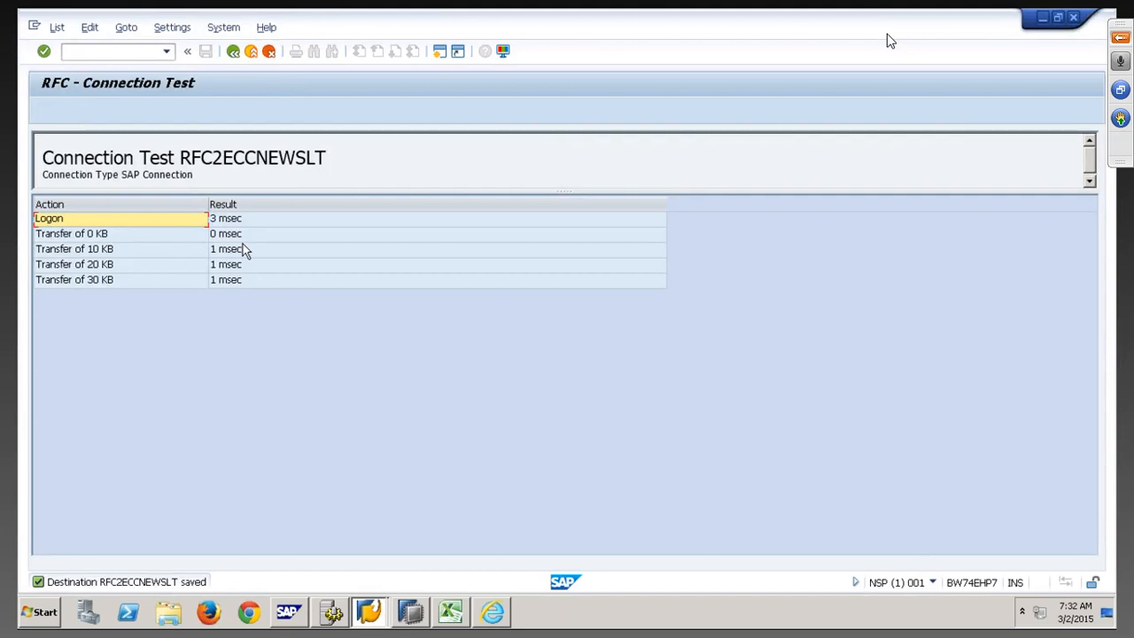
left_click(233, 52)
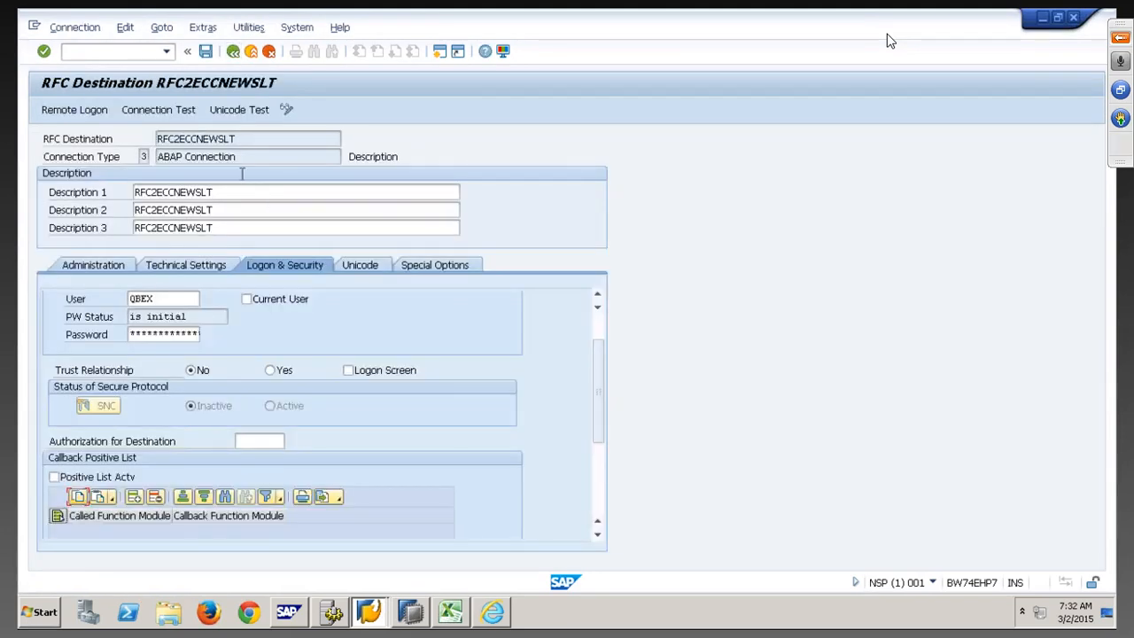
left_click_drag(245, 141, 135, 137)
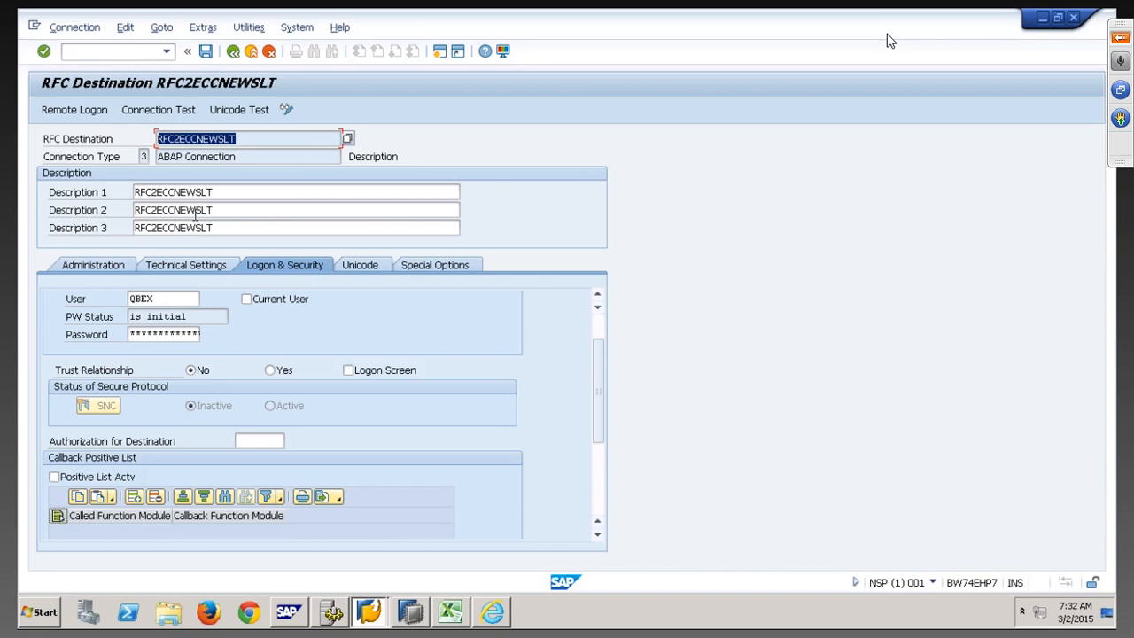
Start a new configuration from the LT Configuration and Monitoring Dashboard
left_click(493, 612)
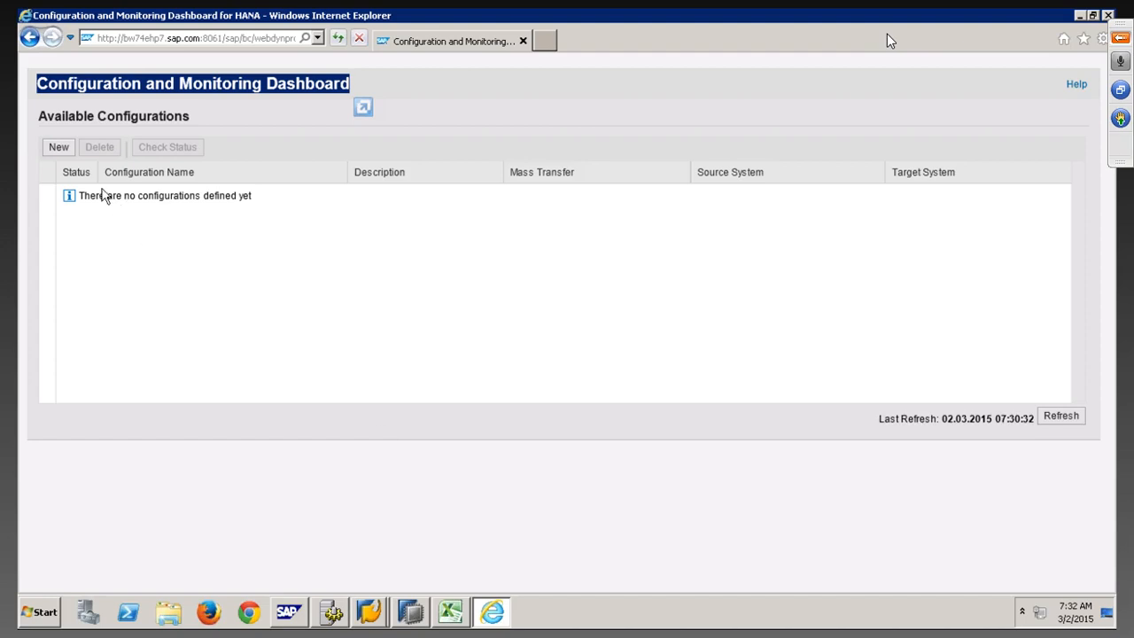
left_click(293, 109)
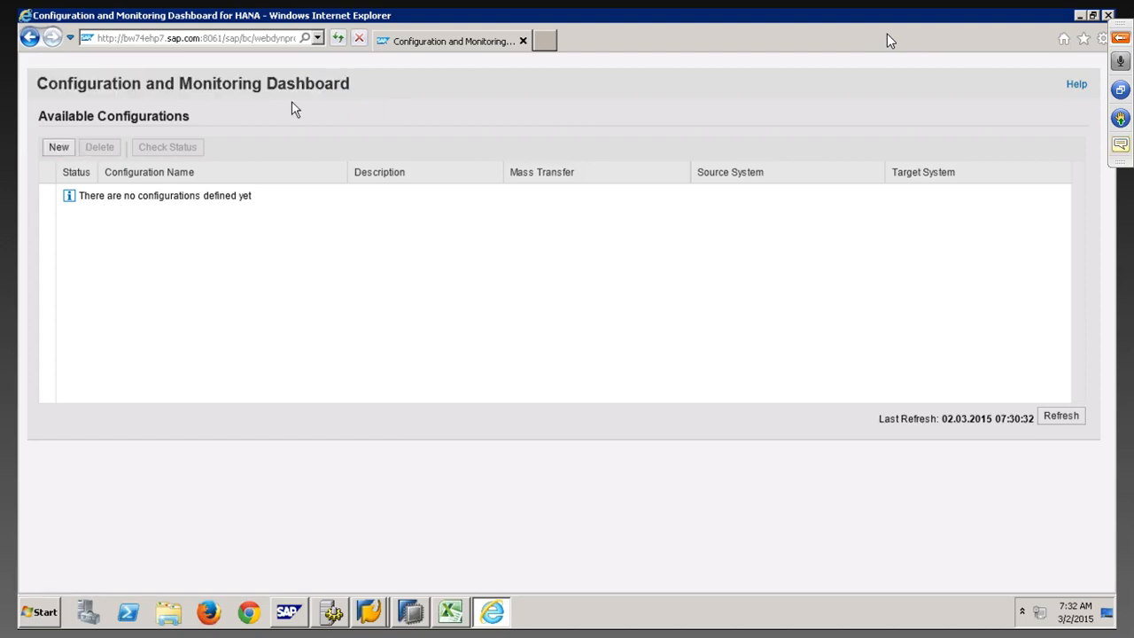
left_click(60, 148)
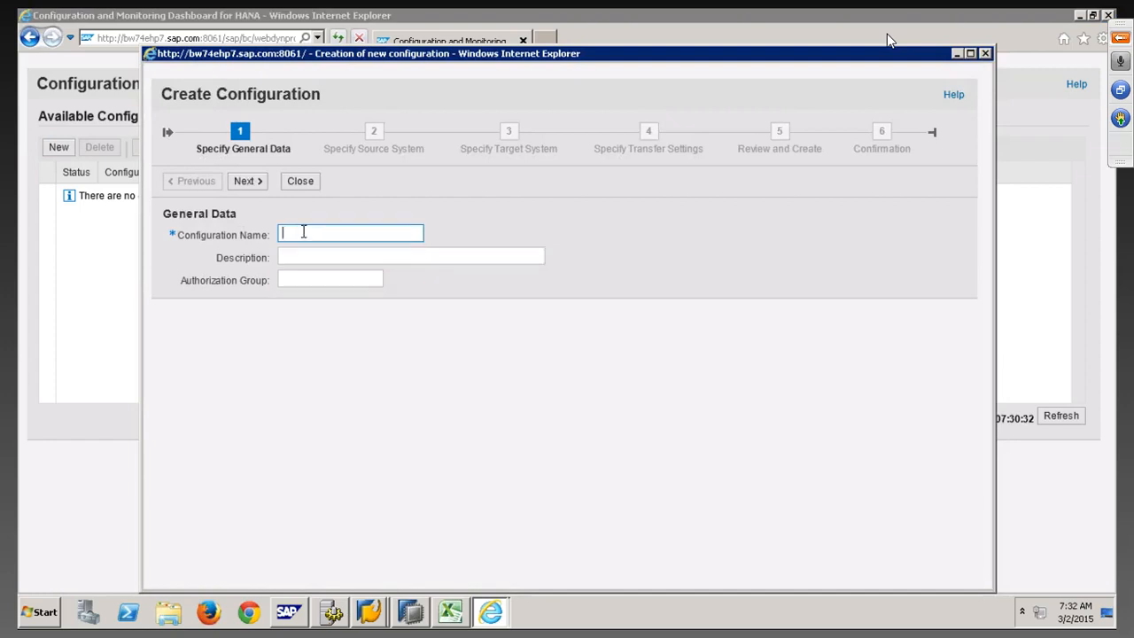
left_click(985, 53)
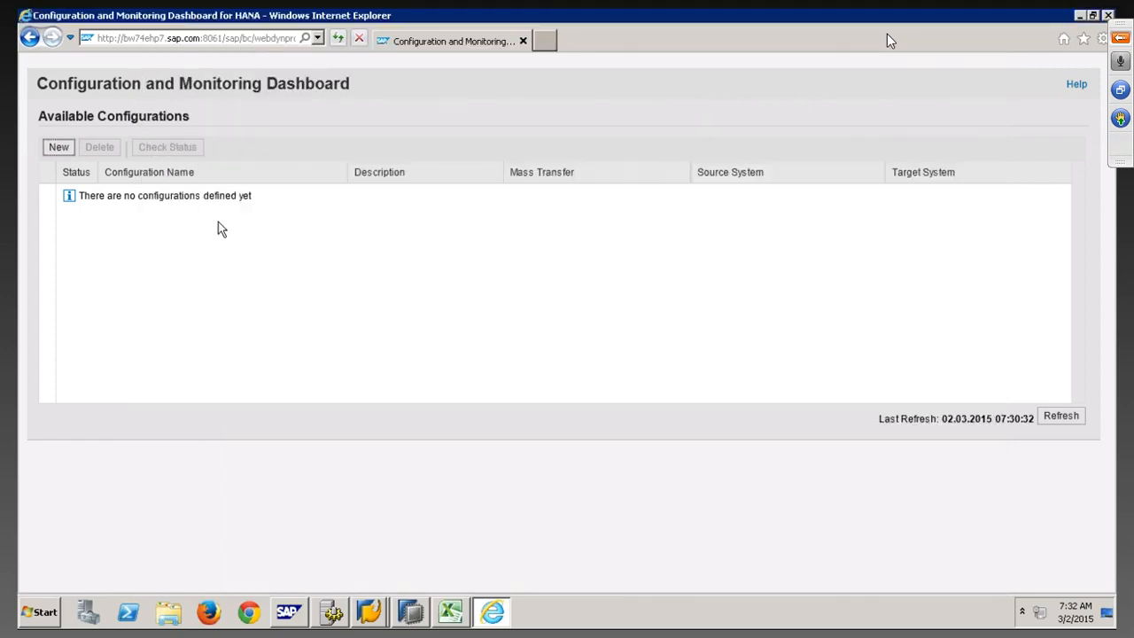
left_click(59, 147)
Enter NEWSCHSLT as Configuration Name and Description, then advance to the source system step
left_click(295, 239)
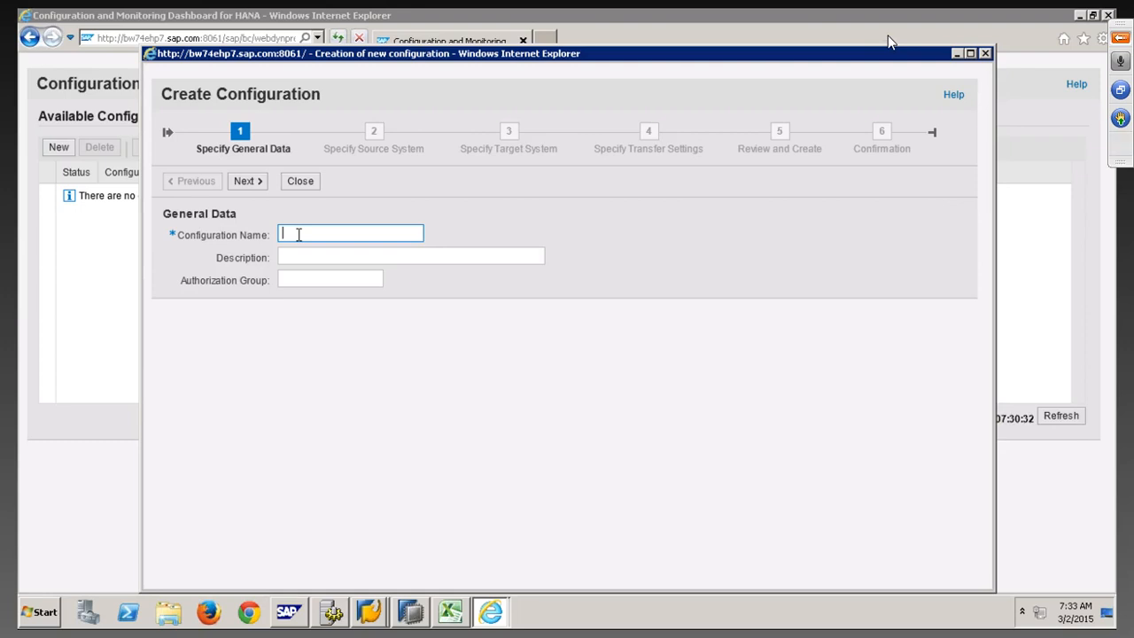
type("NEWSCHSLT")
left_click_drag(358, 233, 281, 233)
key("ctrl+c")
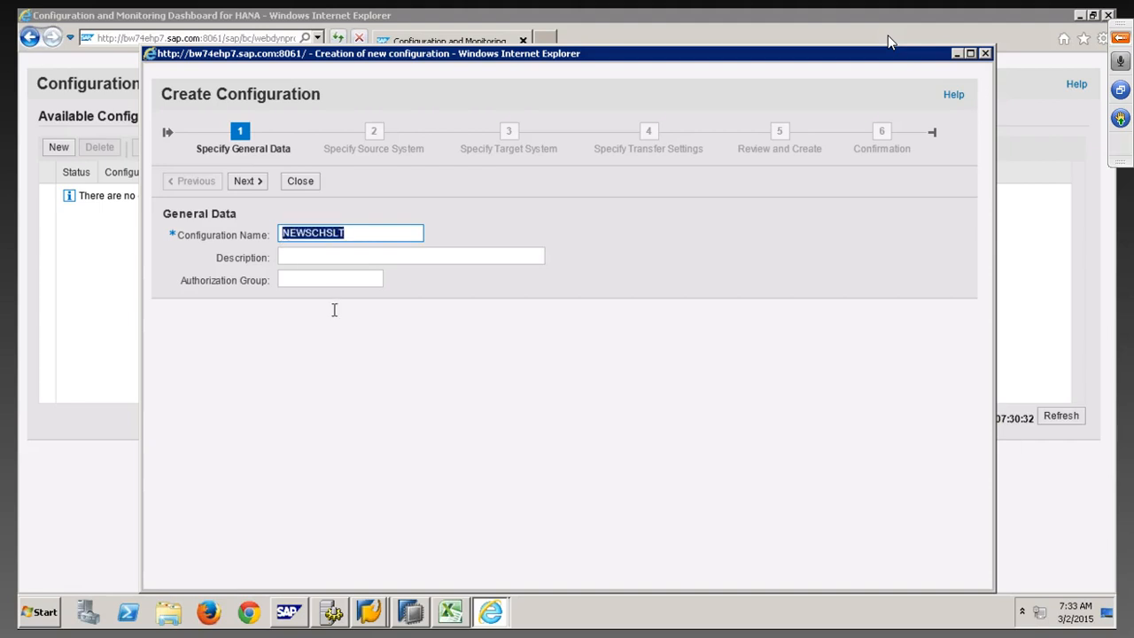
left_click(312, 257)
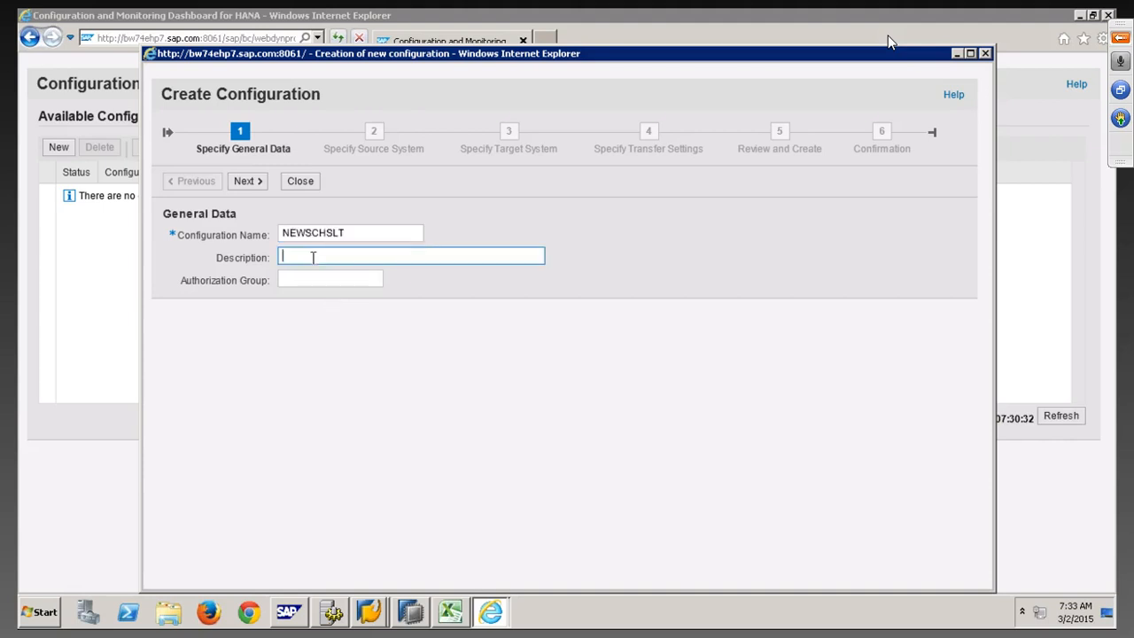
key("ctrl+v")
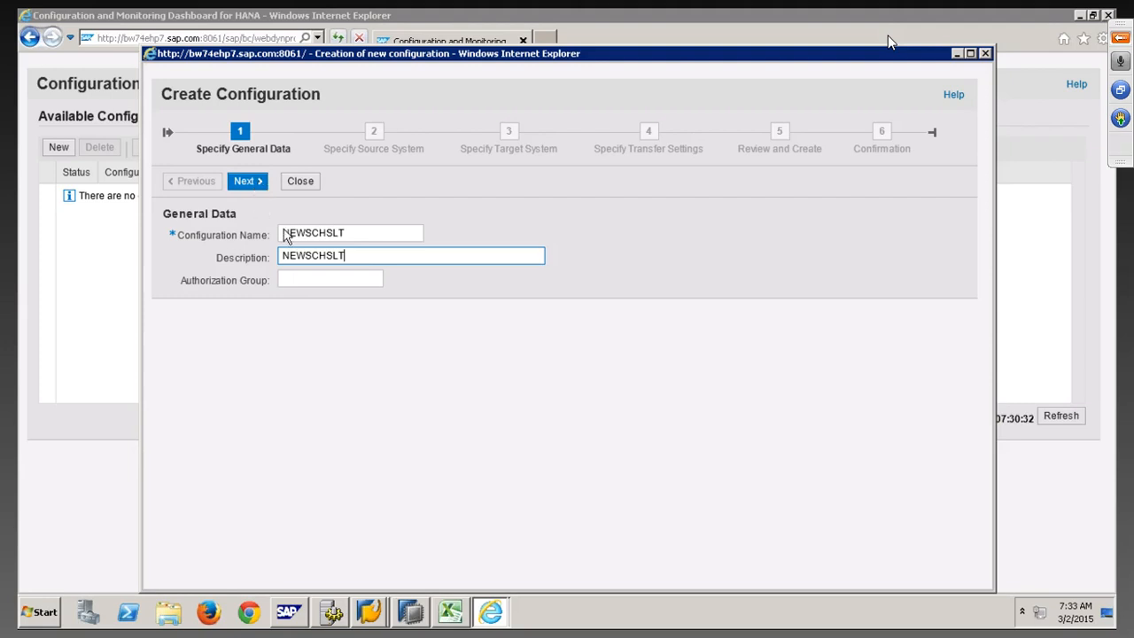
left_click_drag(352, 233, 254, 223)
left_click(369, 257)
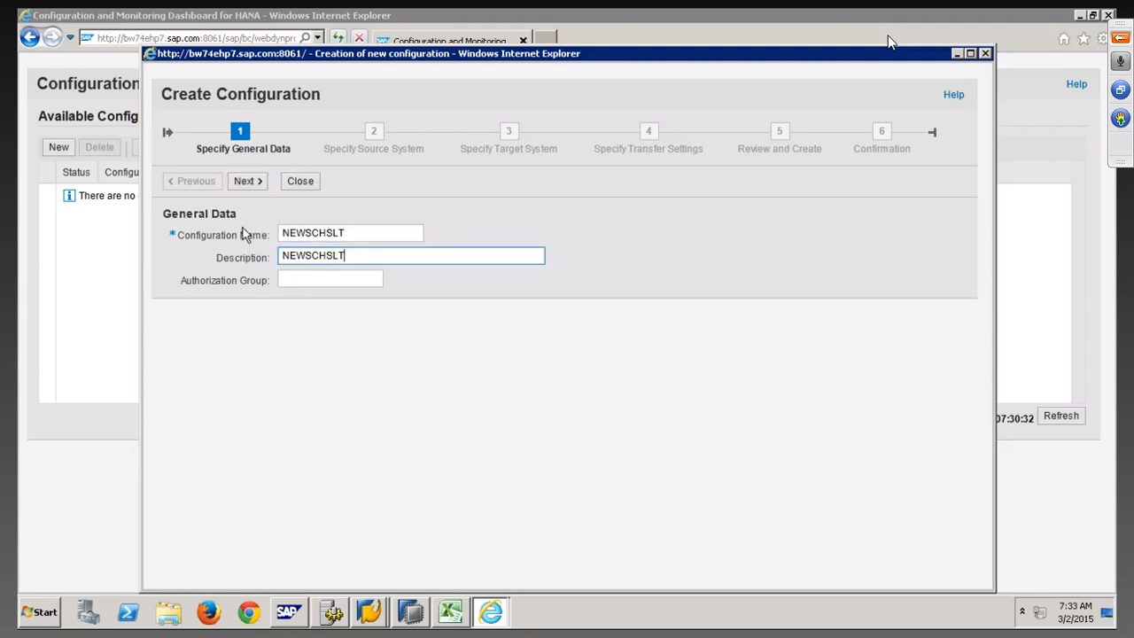
left_click(250, 182)
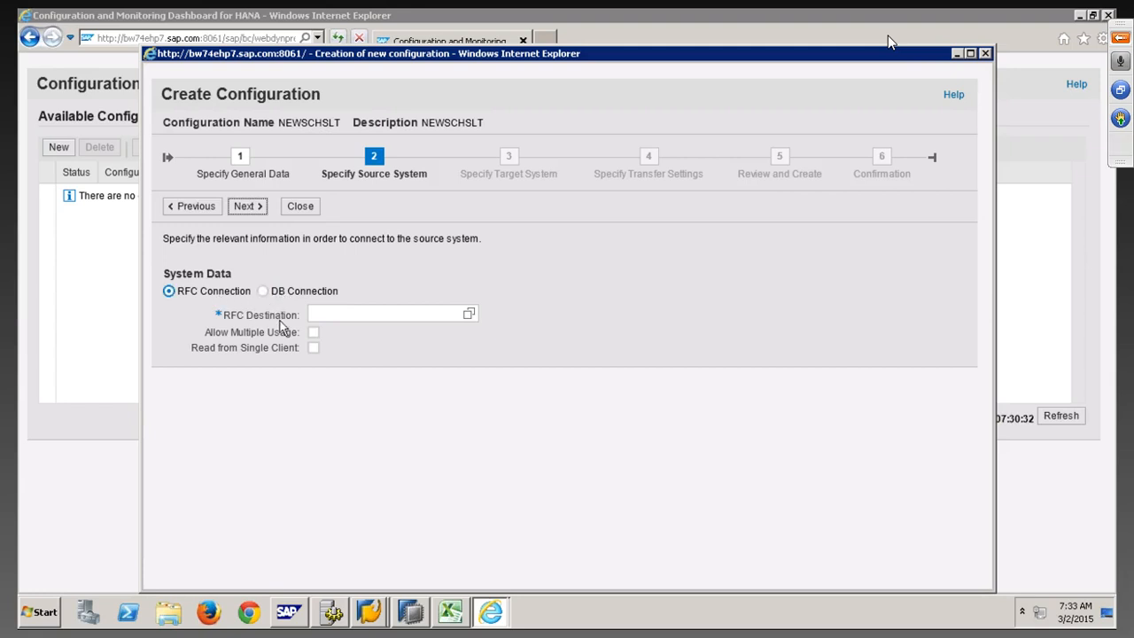
Pick source destination RFC2ECCNEWSLT, allow multiple usage, and leave Read from Single Client off
left_click(345, 313)
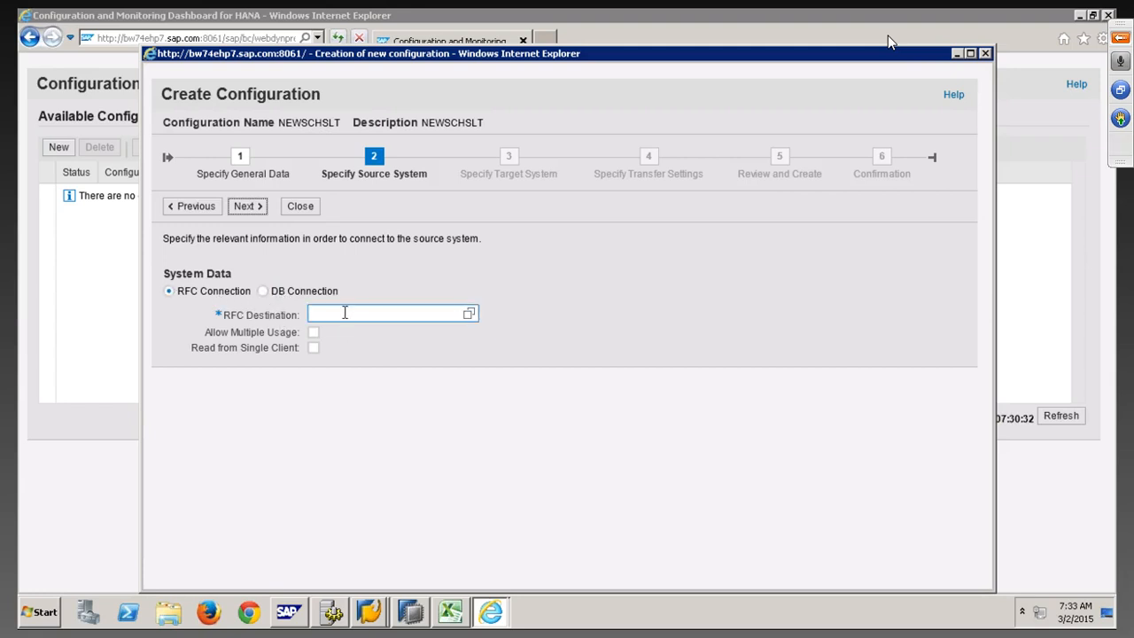
left_click(469, 315)
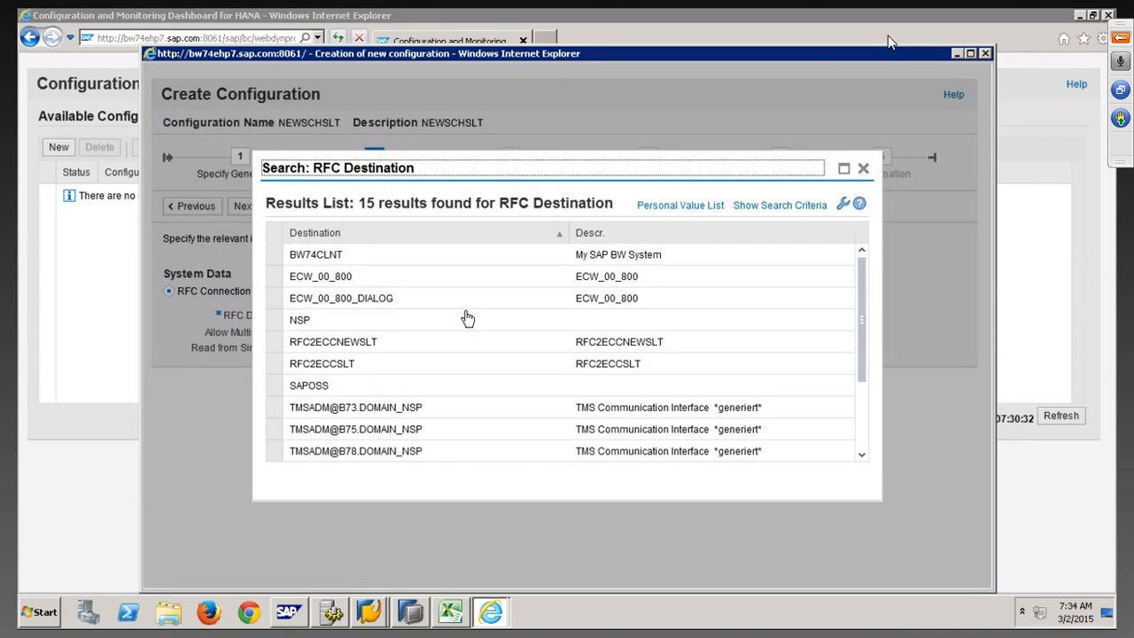
left_click(280, 344)
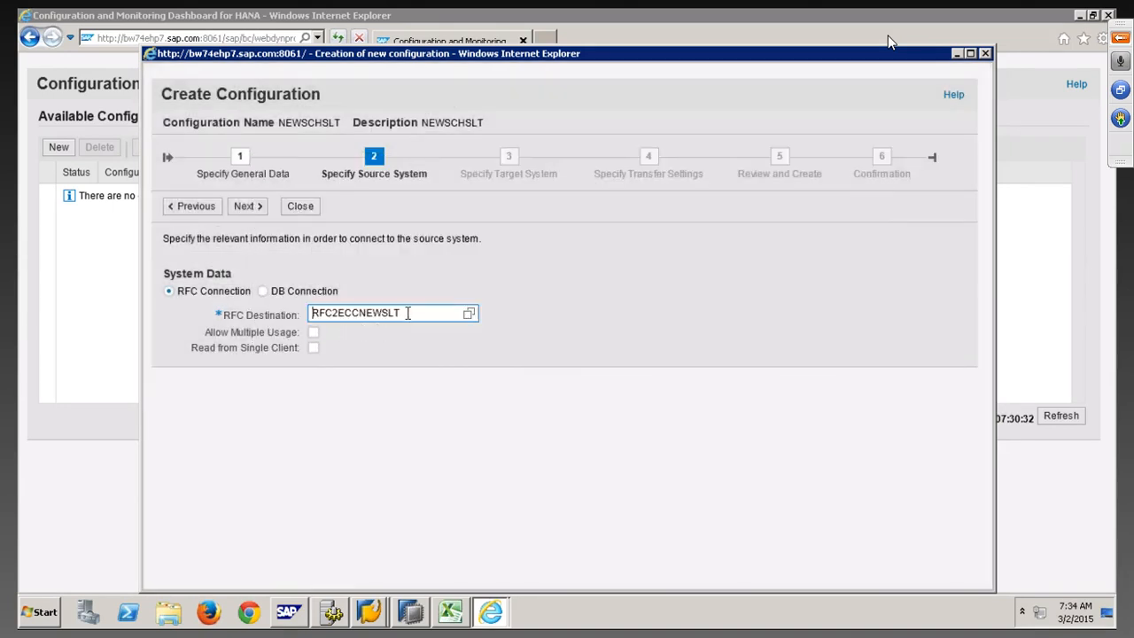
left_click(314, 333)
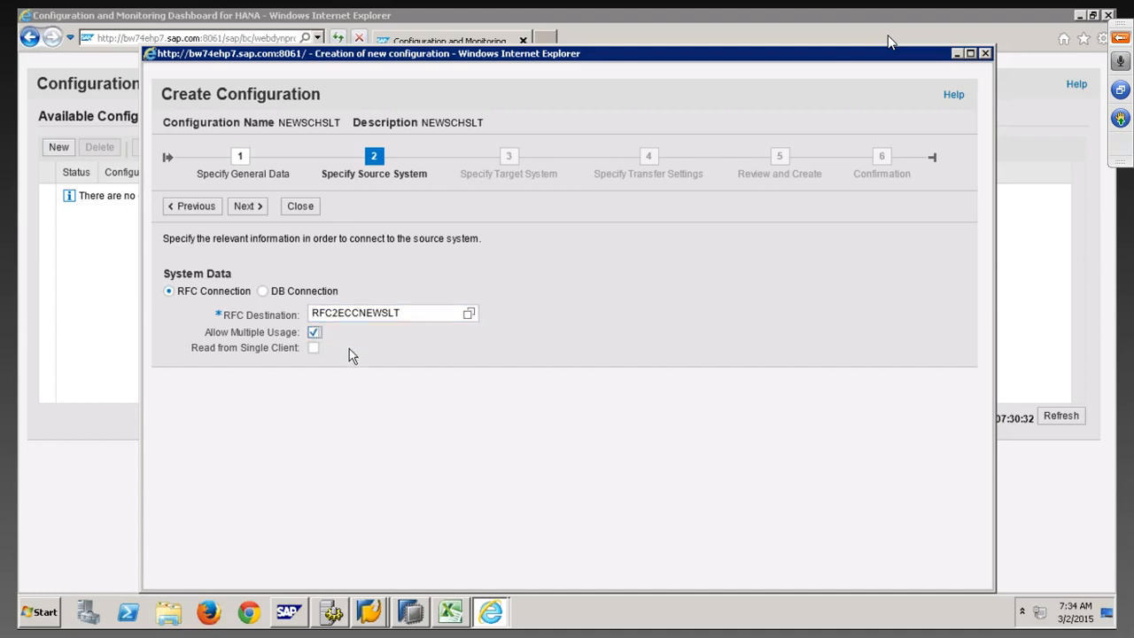
left_click(410, 316)
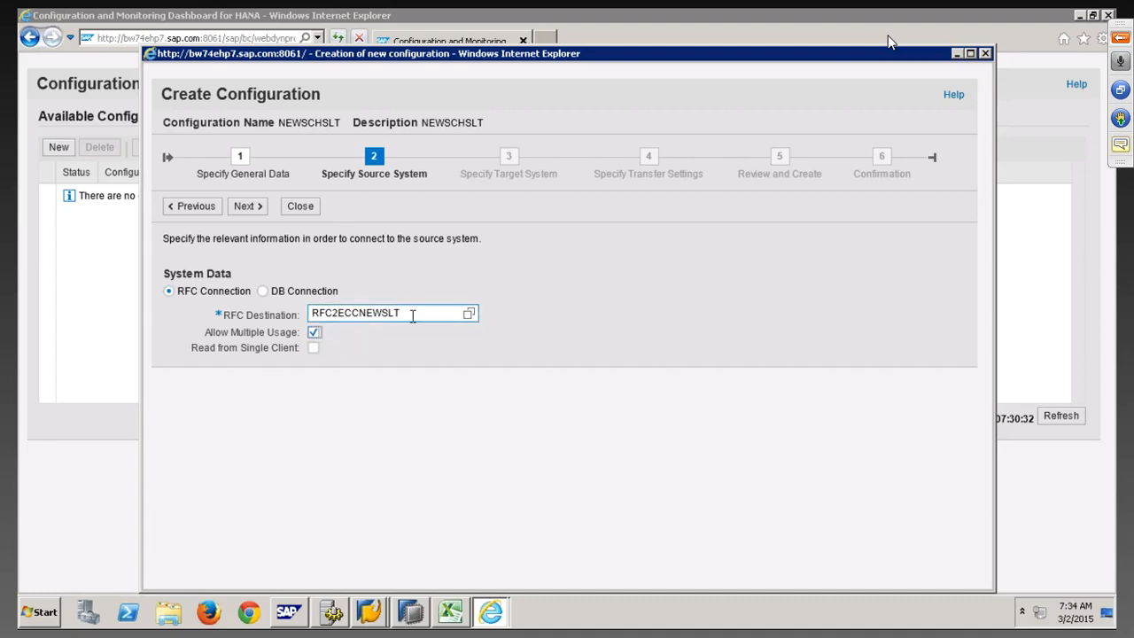
left_click(314, 349)
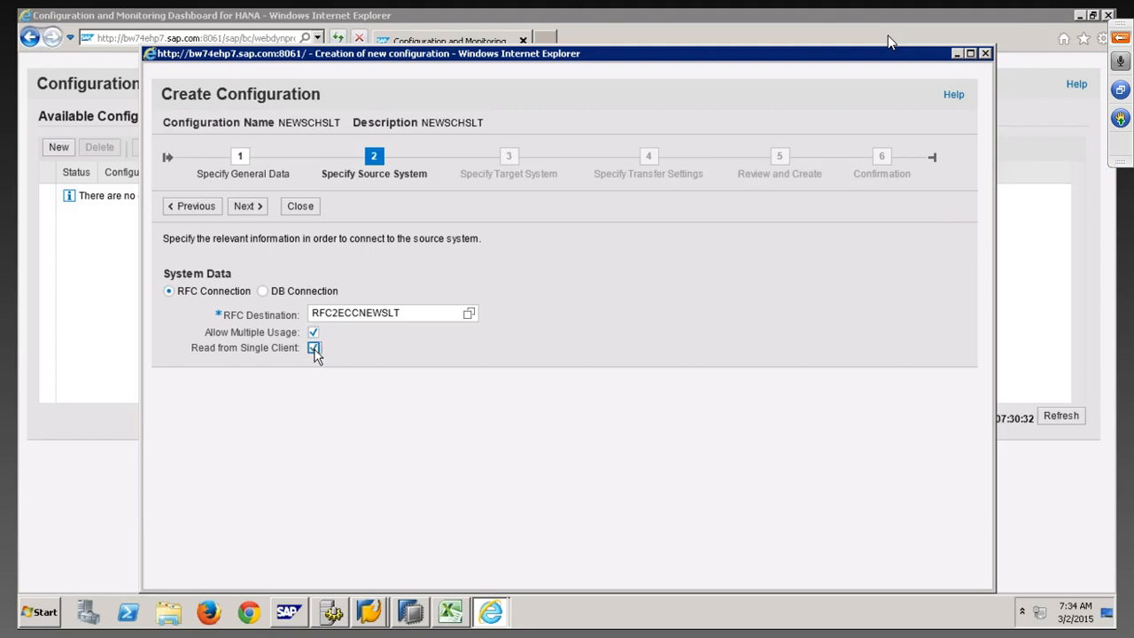
left_click(314, 349)
left_click(250, 206)
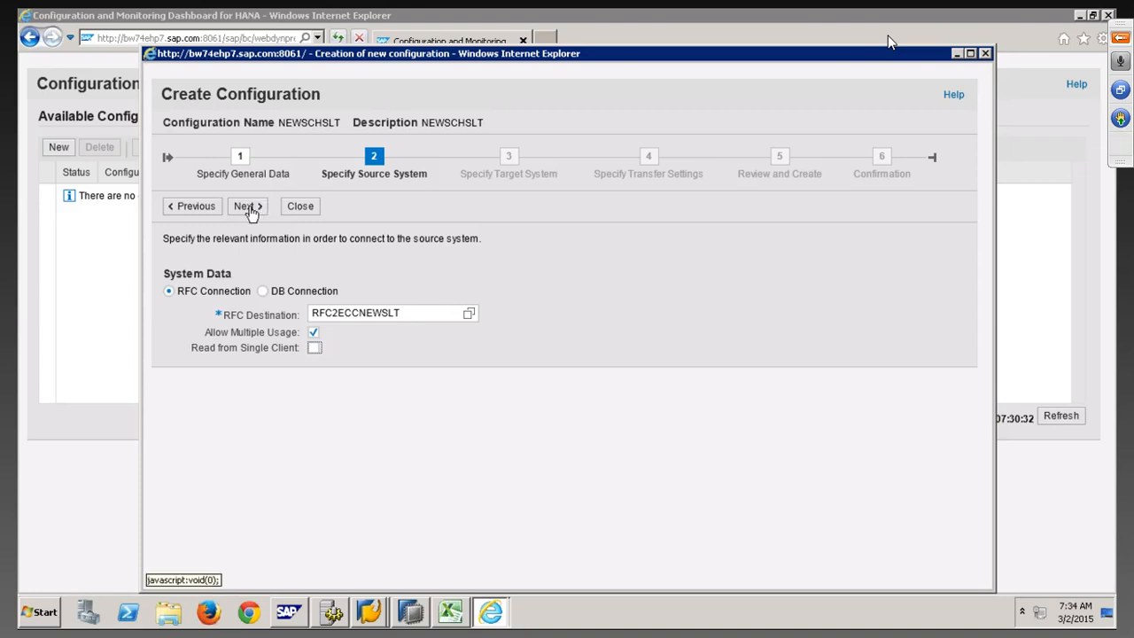
left_click(246, 207)
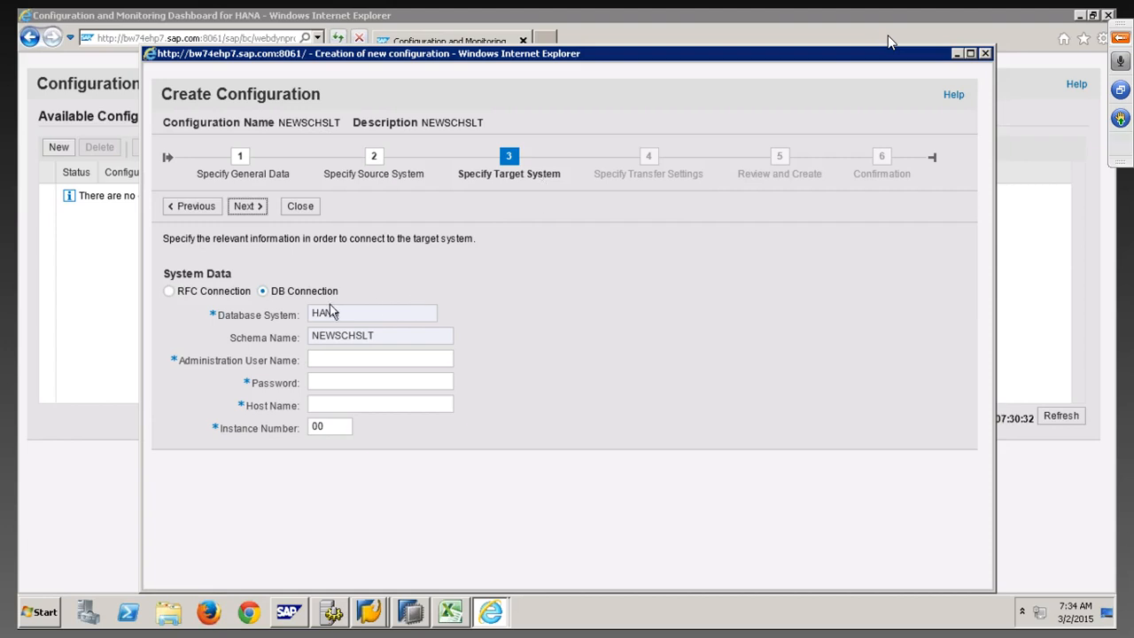
Choose DB Connection for the target and enter administration user SYSTEM with its password
left_click(202, 293)
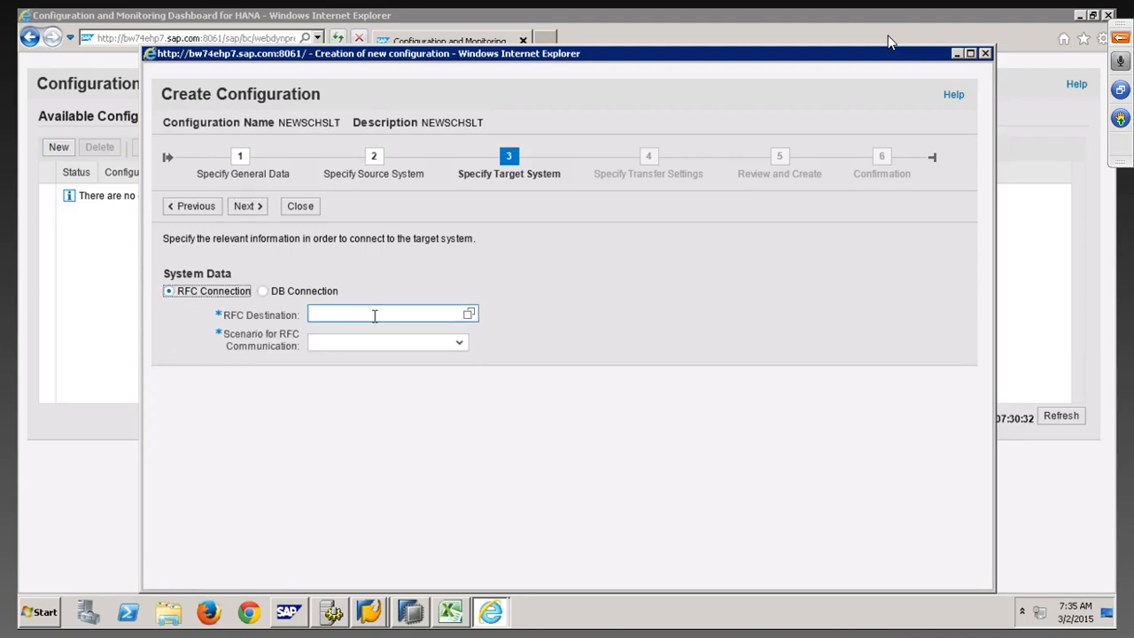
left_click(374, 314)
left_click(264, 293)
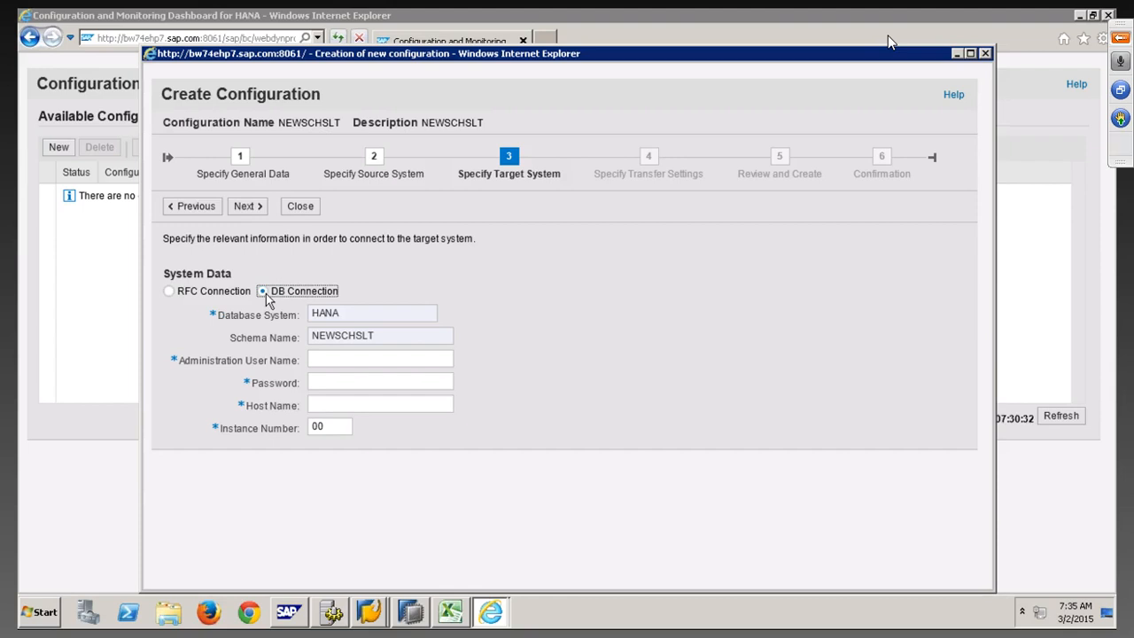
left_click(326, 359)
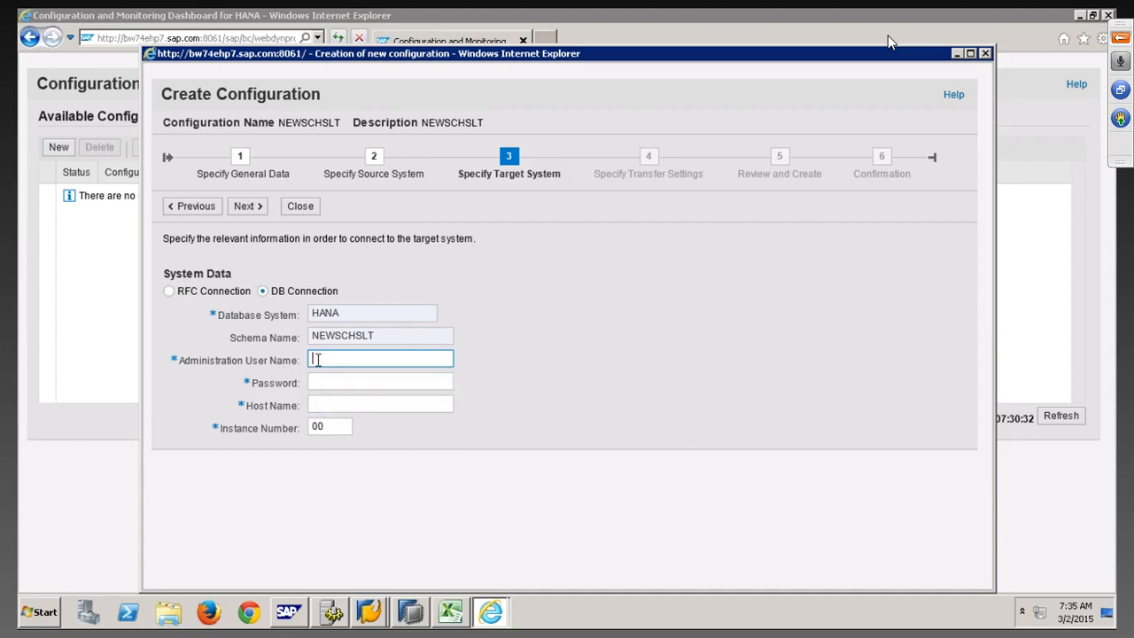
type("SYSTEM")
key("Tab")
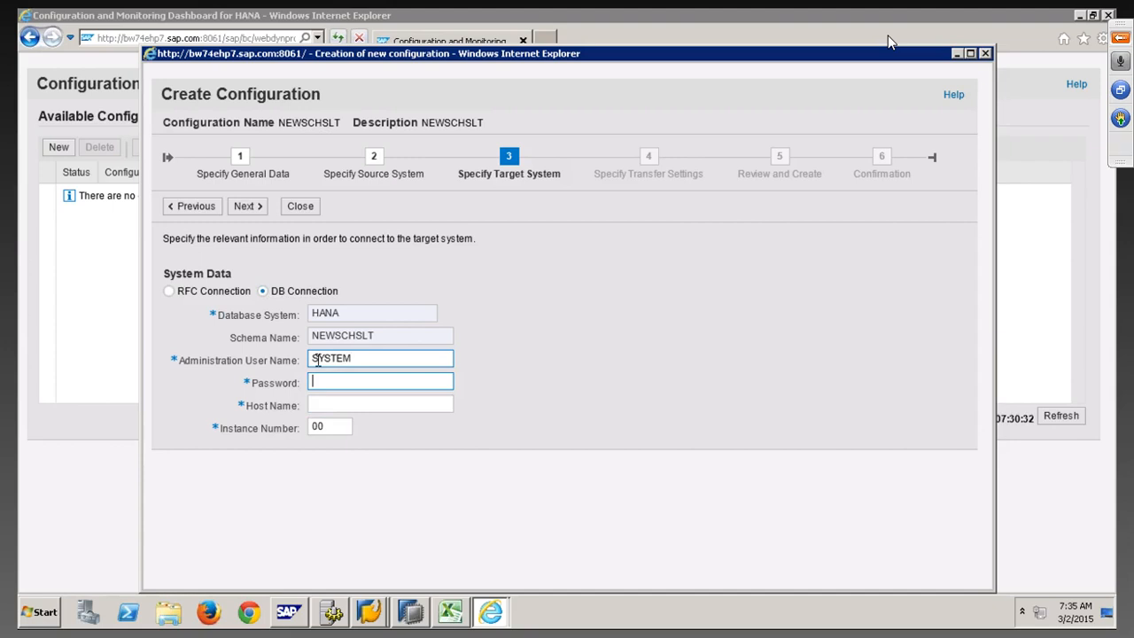
type("••••••••••")
Set the target host to sapqbex and instance number to 01
left_click(333, 404)
type("s")
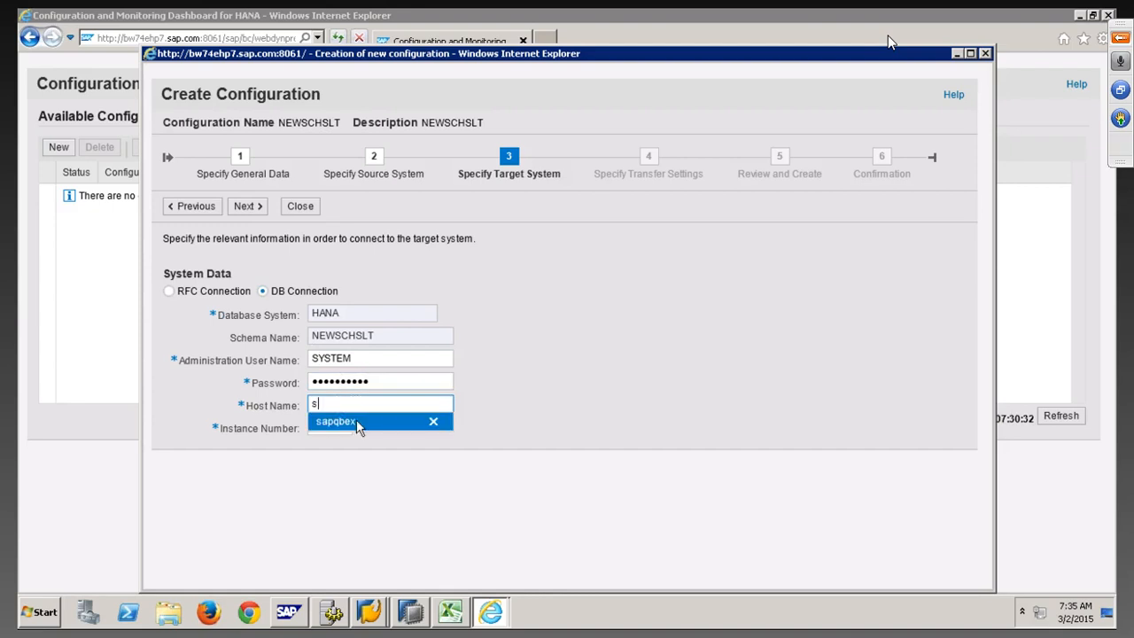
left_click(356, 419)
left_click(427, 615)
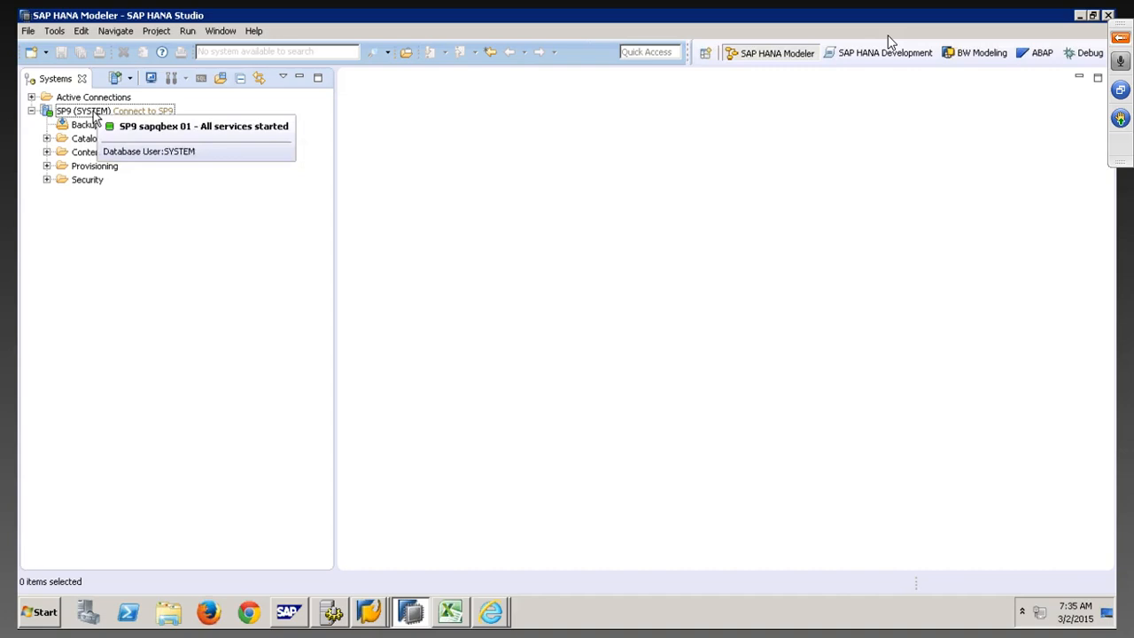
key("alt+Tab")
left_click(326, 426)
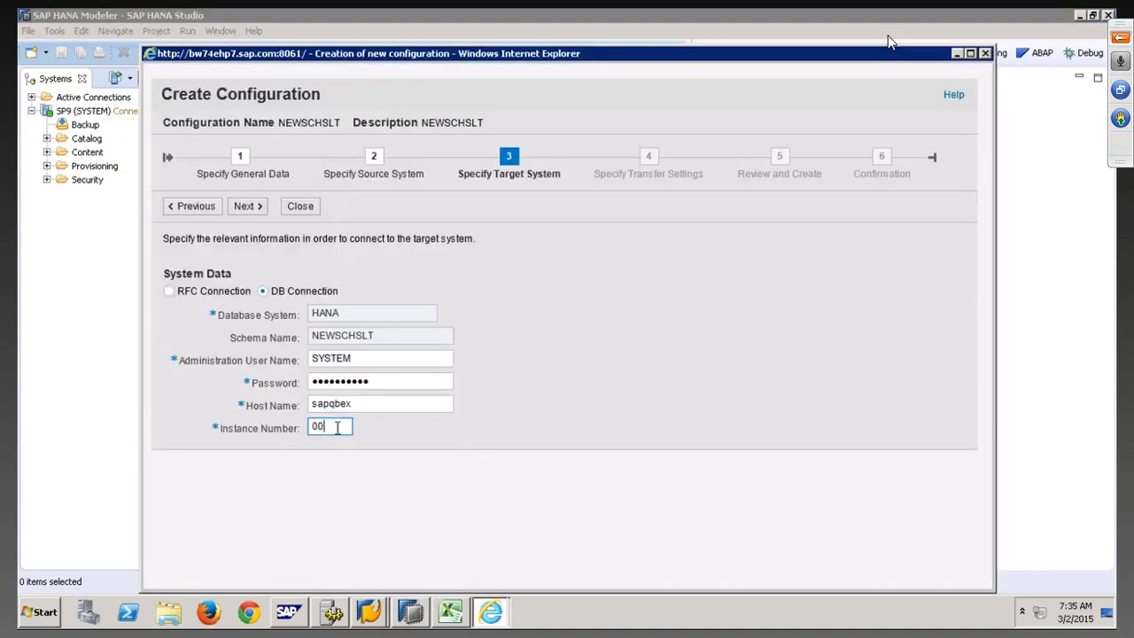
key("BackSpace")
type("1")
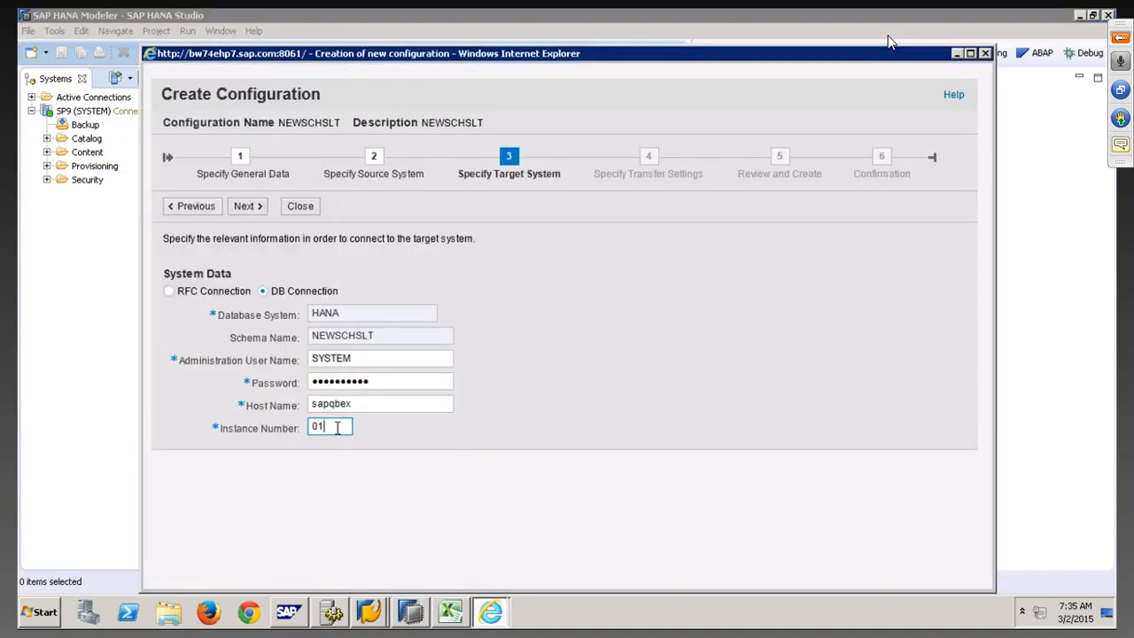
Set 008 data transfer, 006 initial load and 006 calculation jobs, then reach Review and Create
left_click(249, 207)
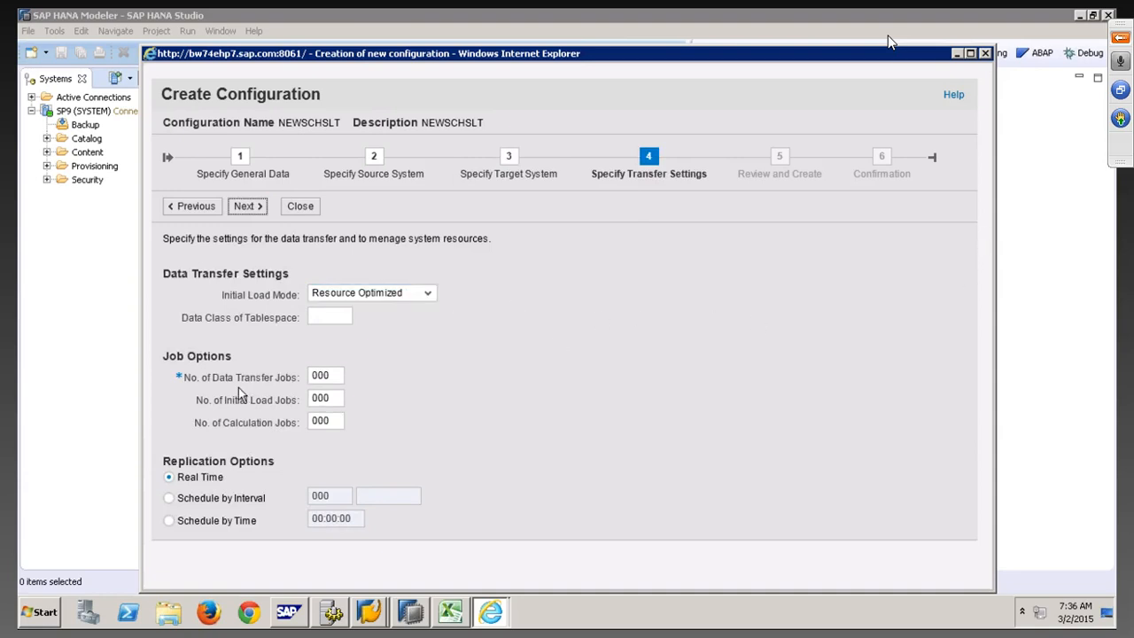
left_click(335, 375)
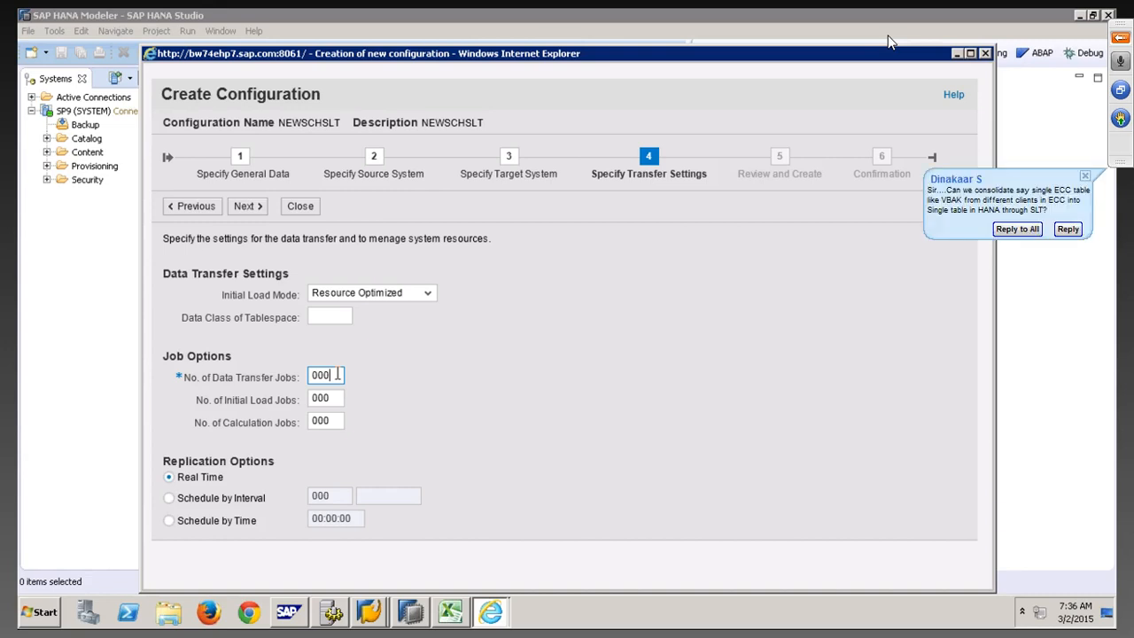
key("BackSpace")
type("6")
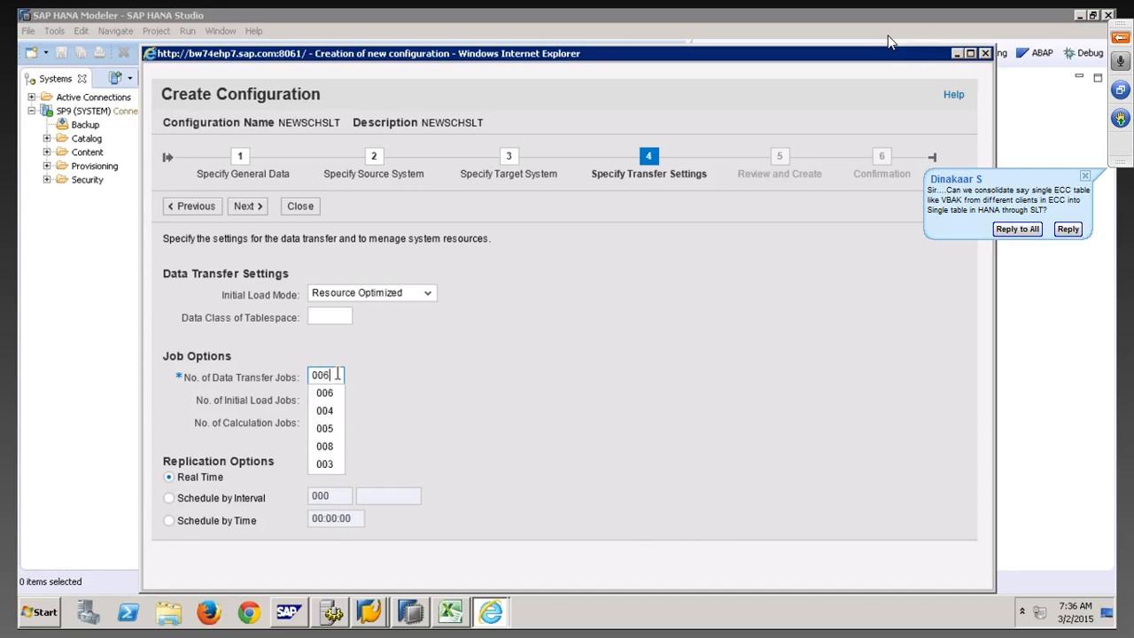
key("BackSpace")
type("8")
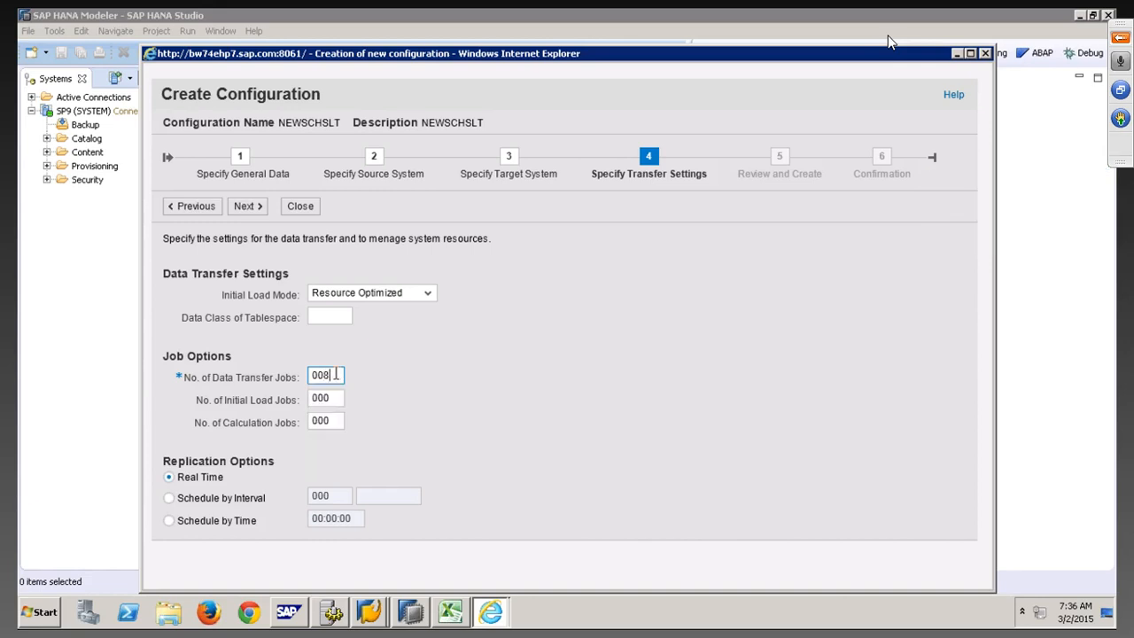
left_click(337, 397)
key("BackSpace")
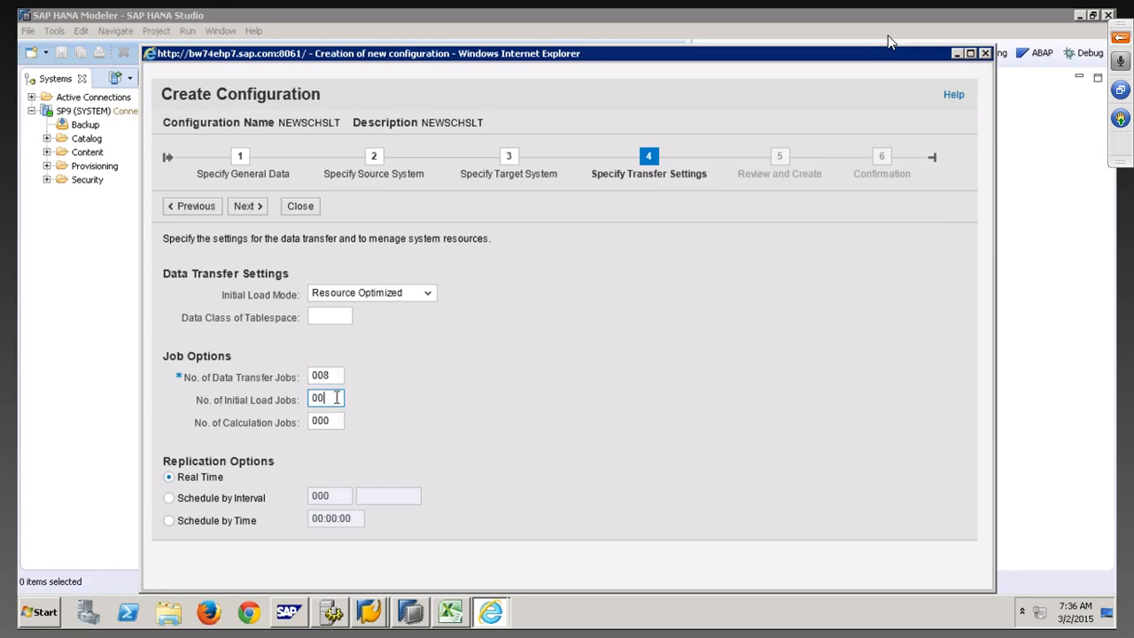
type("6")
left_click(335, 422)
key("BackSpace")
type("6")
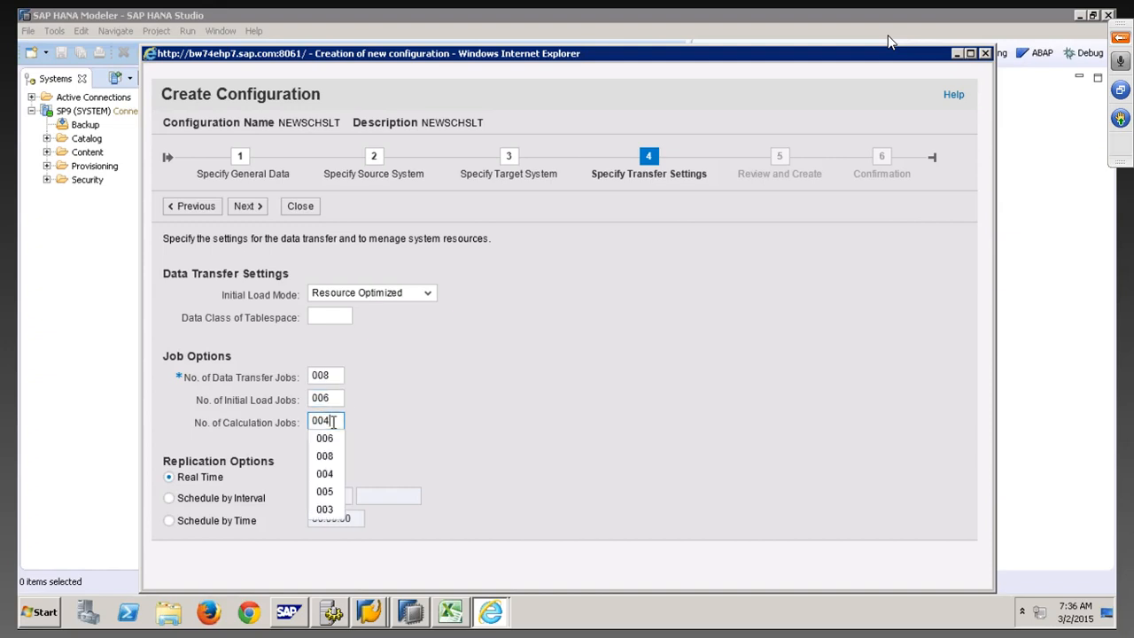
key("BackSpace")
type("6")
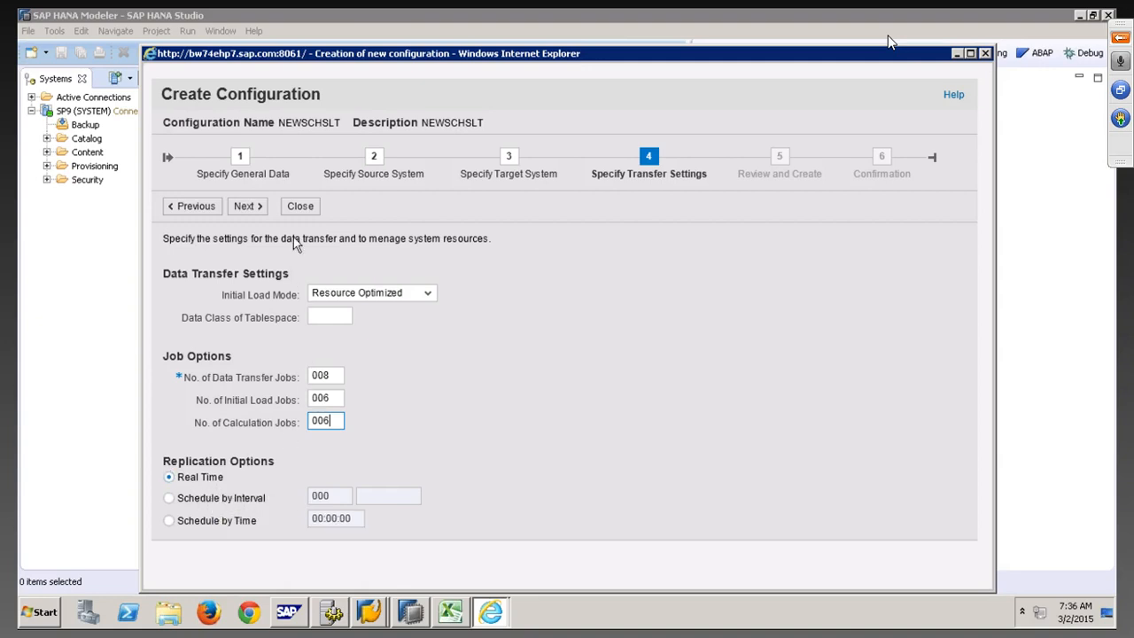
left_click(247, 206)
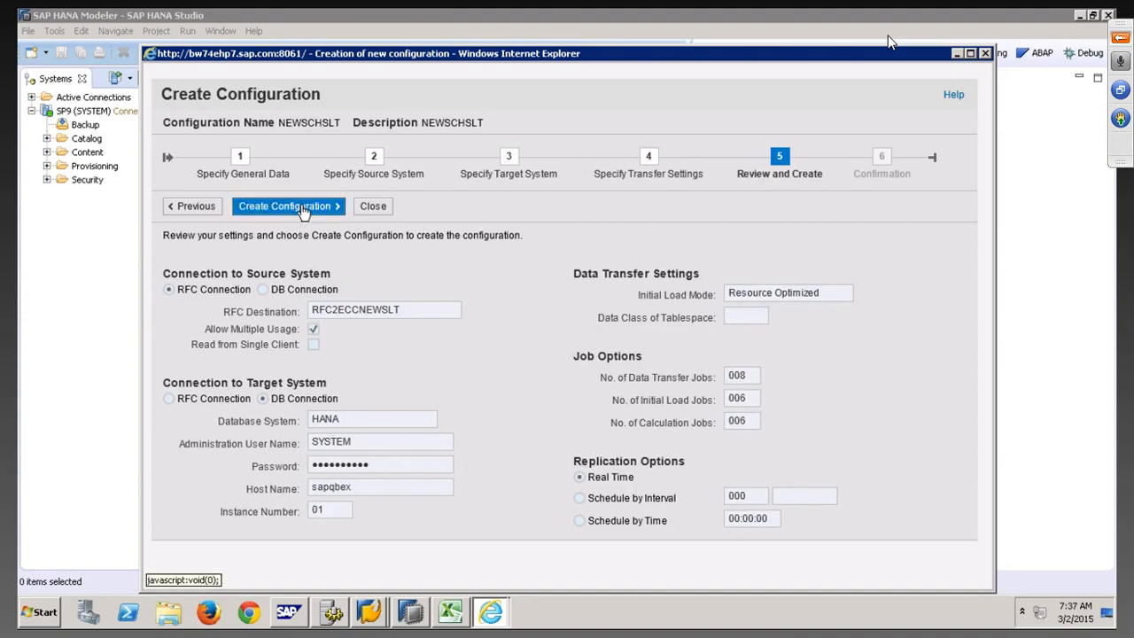
Create configuration NEWSCHSLT, close the wizard, and refresh the dashboard's Available Configurations
left_click(303, 209)
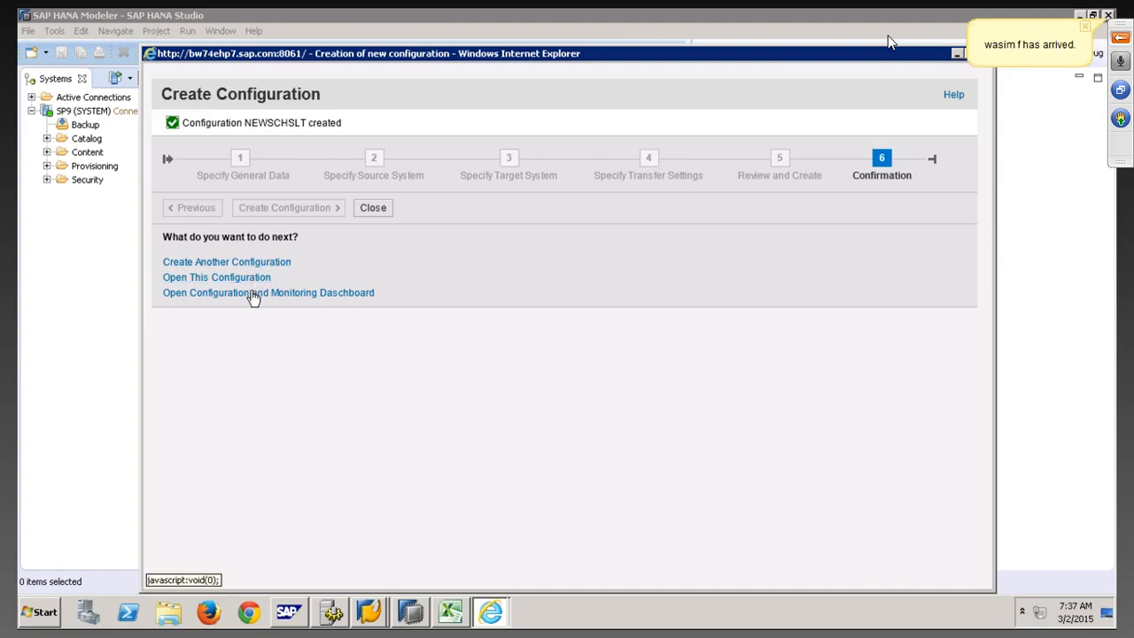
left_click(375, 209)
left_click(493, 612)
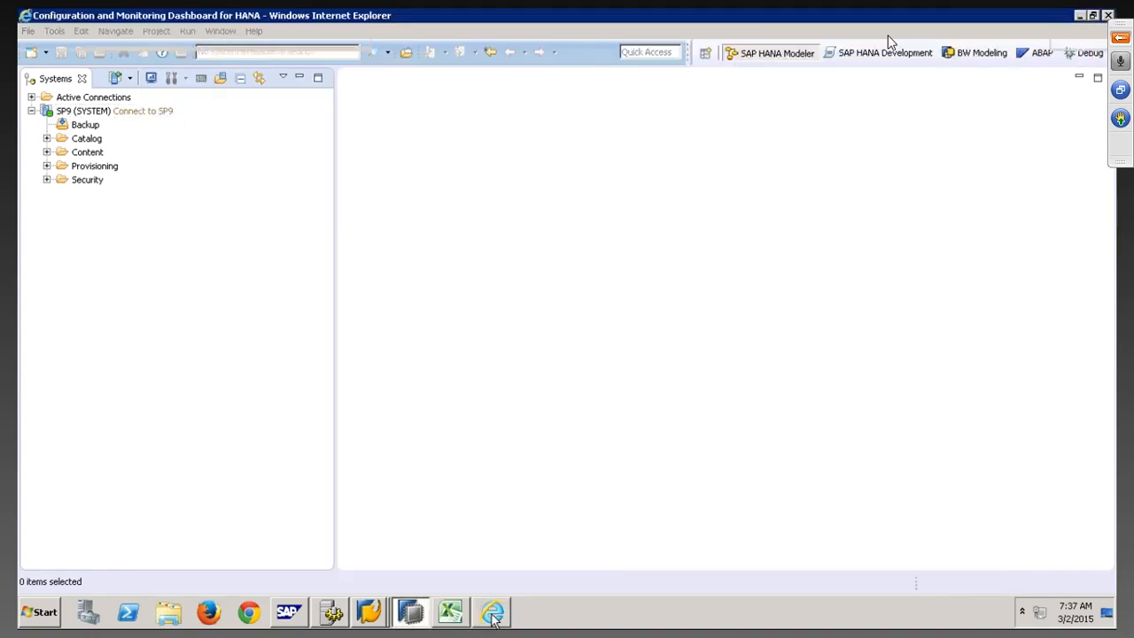
left_click(1055, 418)
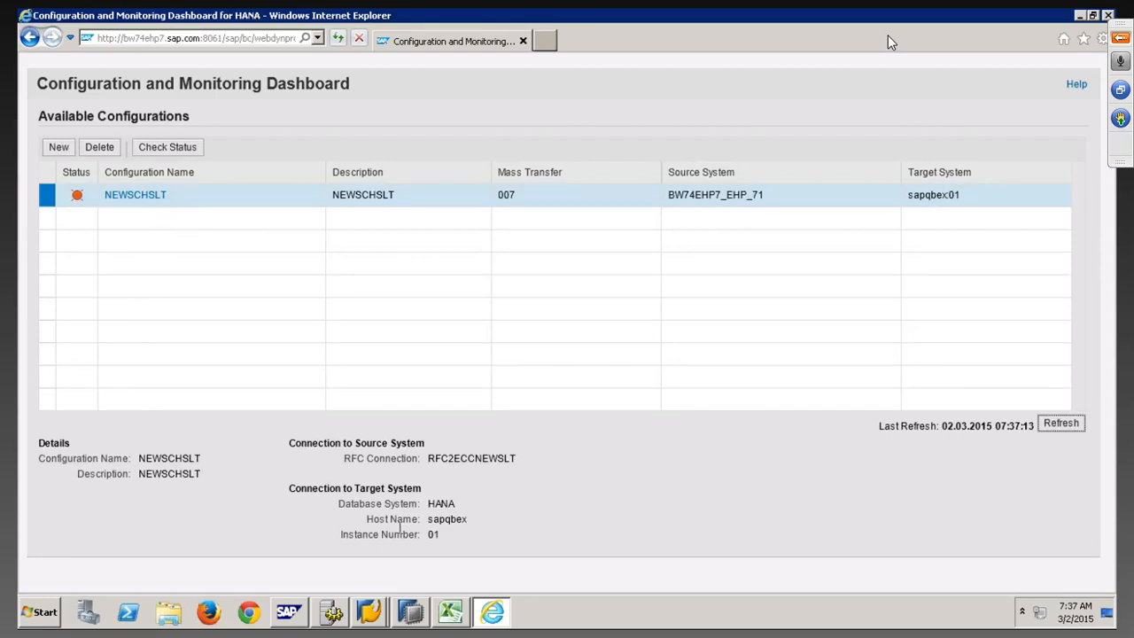
Log off the SP9 system in HANA Studio and log back on with its password
left_click(410, 612)
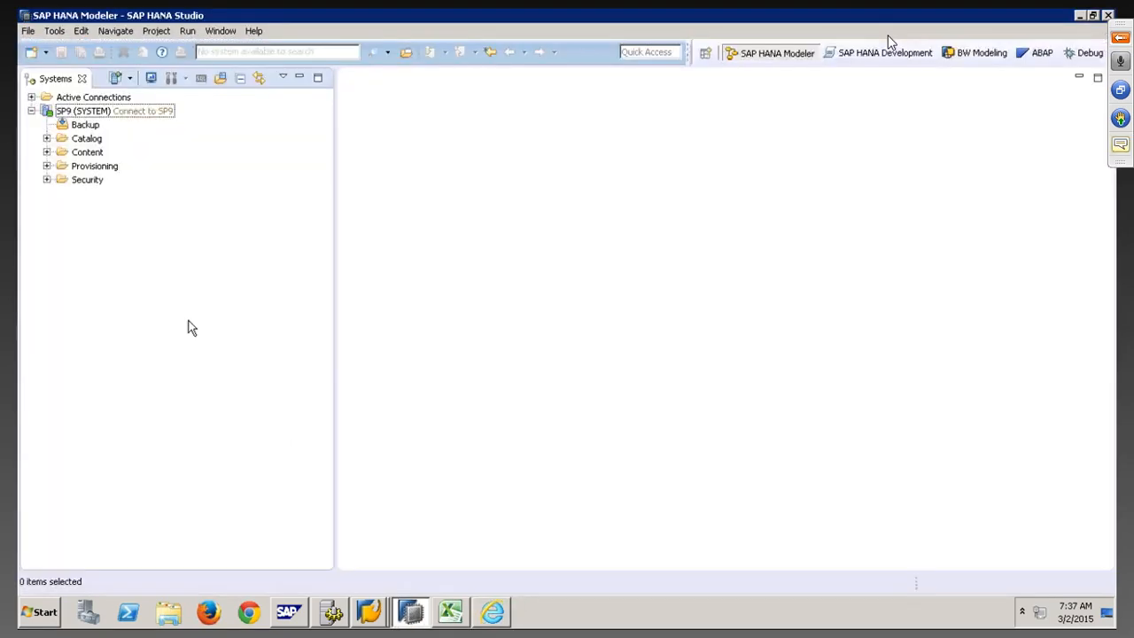
right_click(121, 113)
left_click(156, 302)
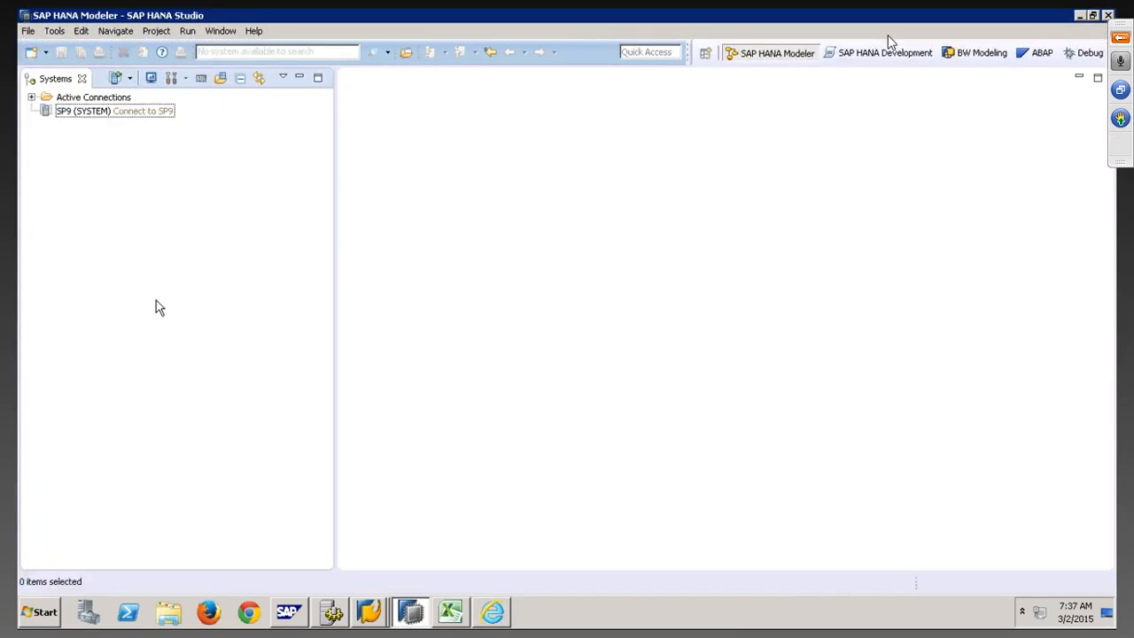
right_click(129, 112)
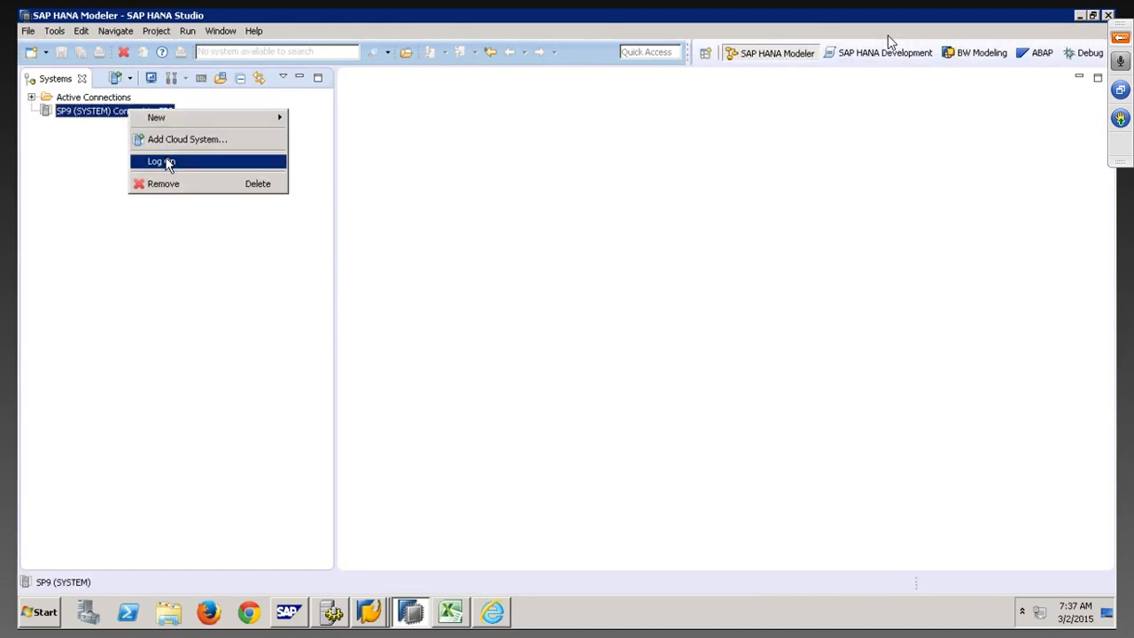
left_click(161, 160)
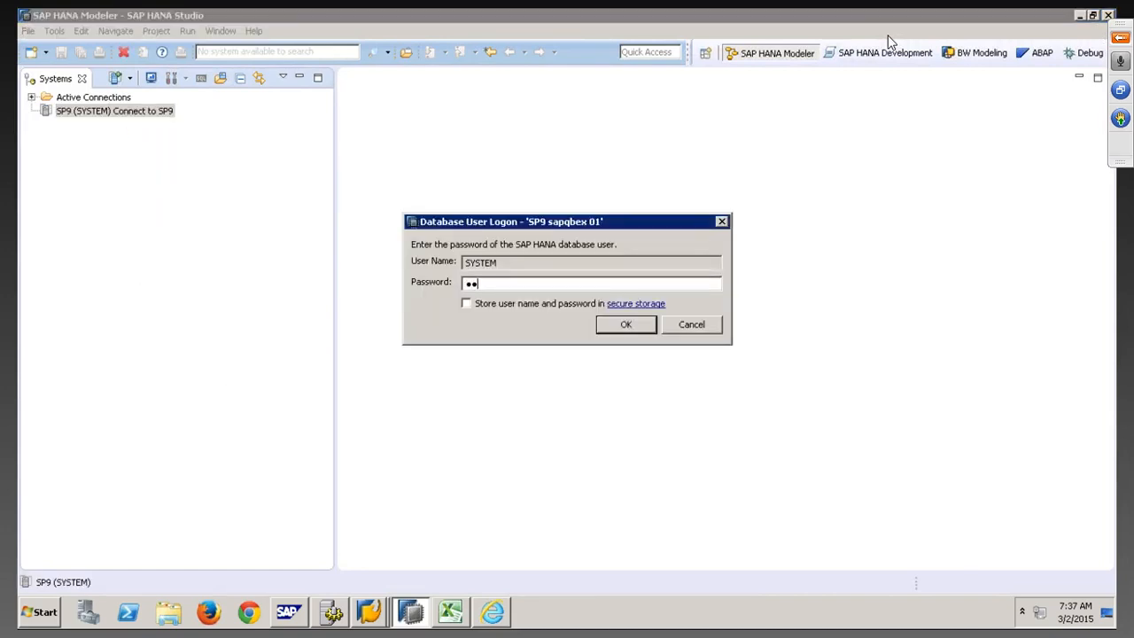
type("●●●")
key("Return")
Expand the Catalog and the NEWSCHSLT schema to show its Tables and Views folders
left_click(47, 138)
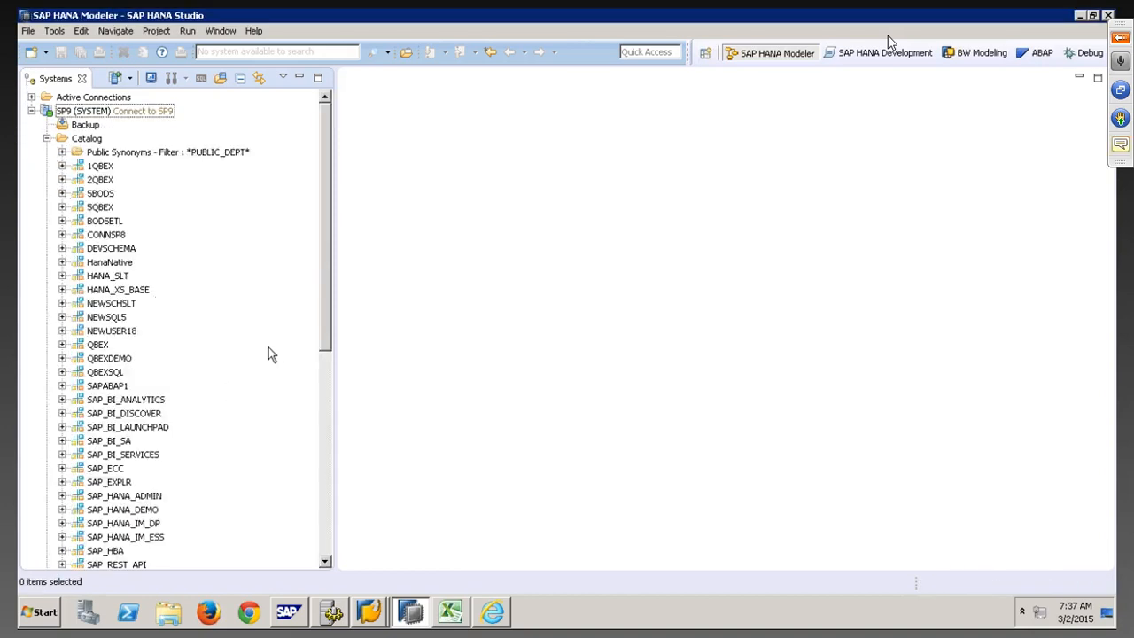
left_click(116, 304)
left_click(62, 303)
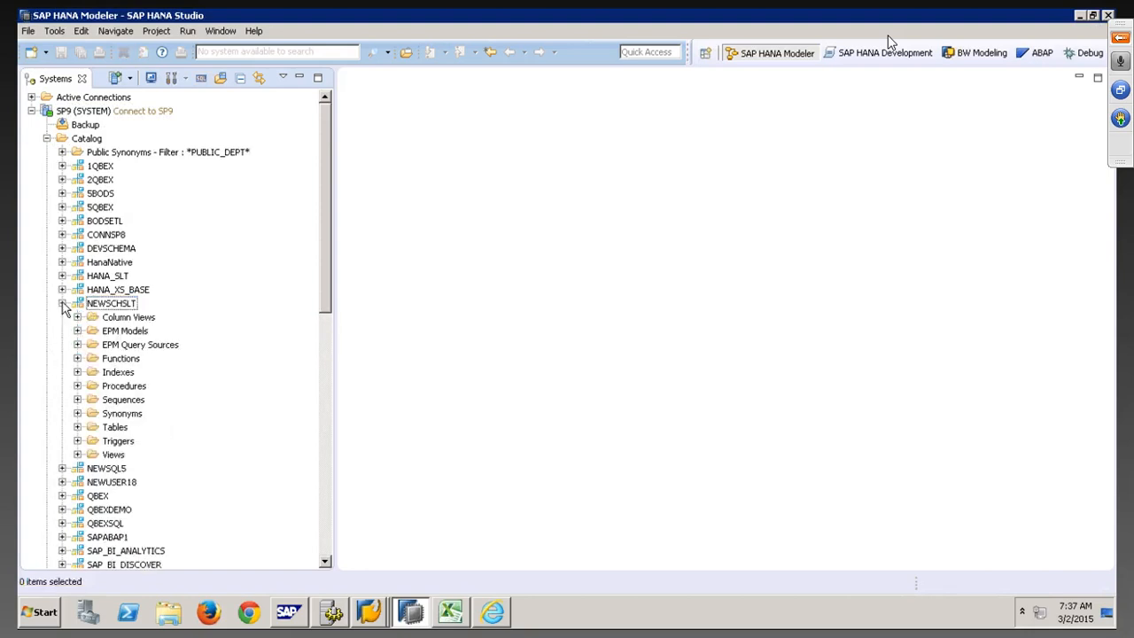
left_click(110, 306)
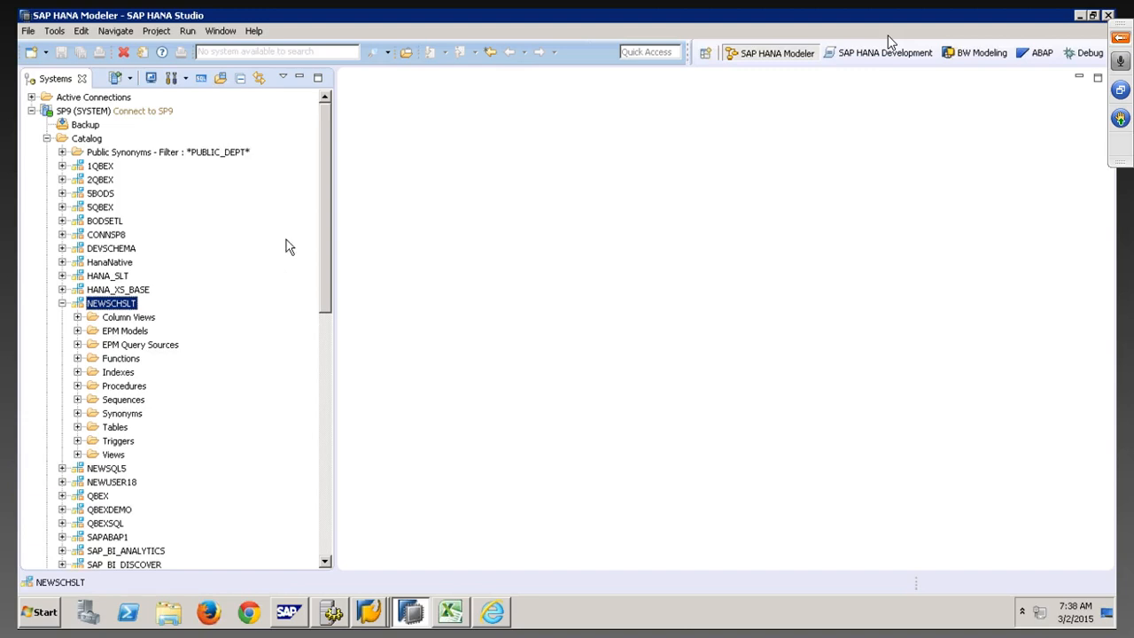
left_click(255, 32)
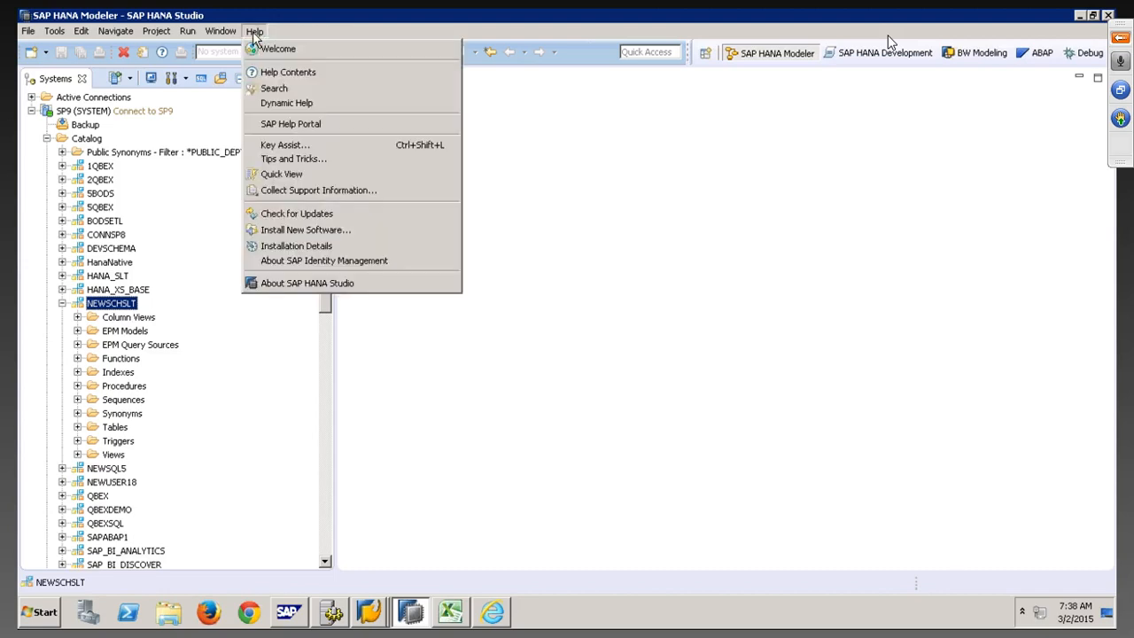
Open the SLT data provisioning editor for the SP9 system from the Quick View
left_click(310, 176)
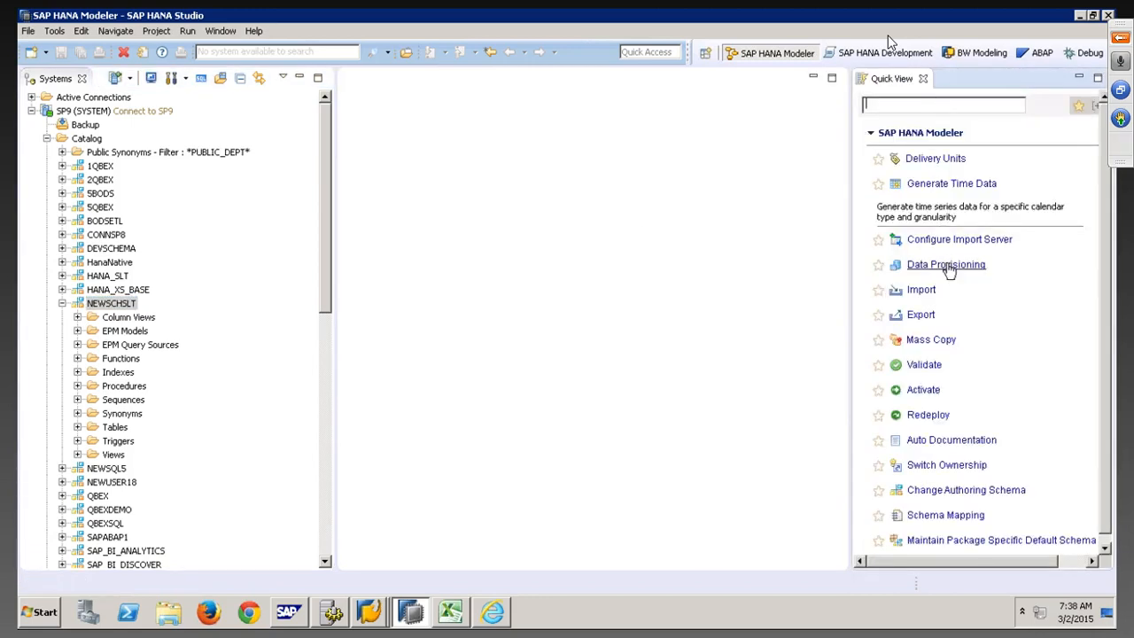
left_click(946, 265)
left_click(497, 140)
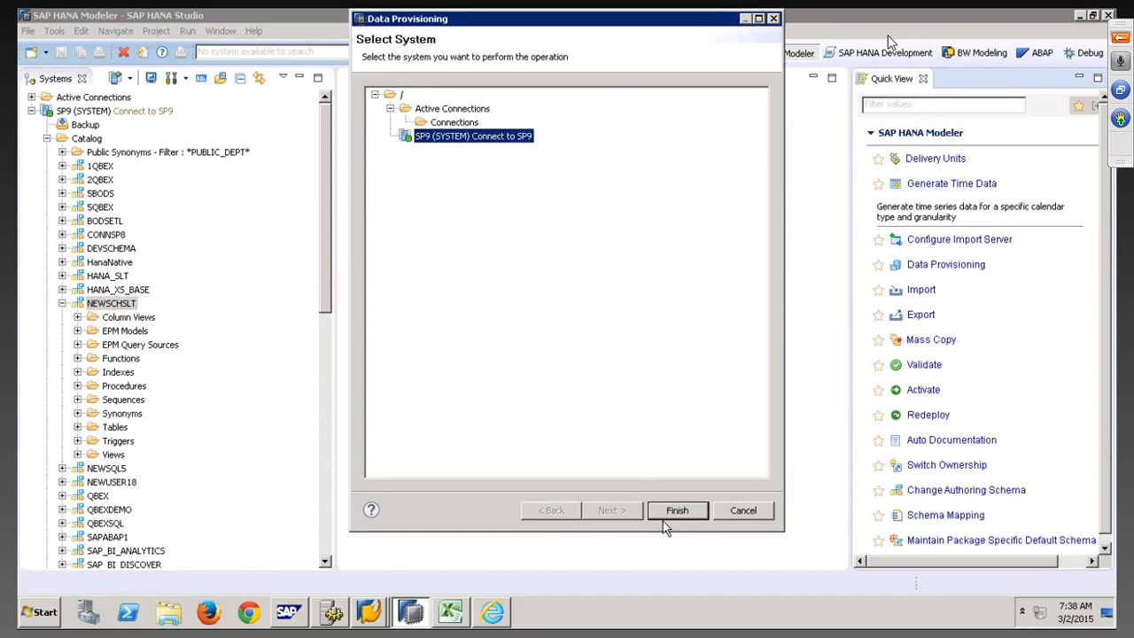
left_click(676, 510)
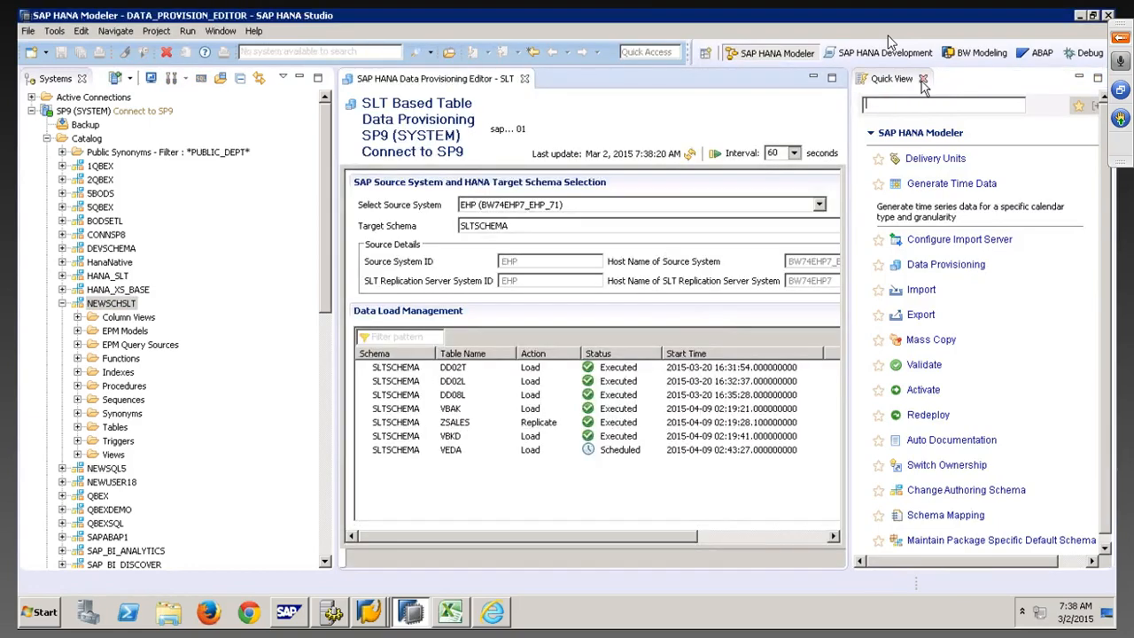
left_click(922, 79)
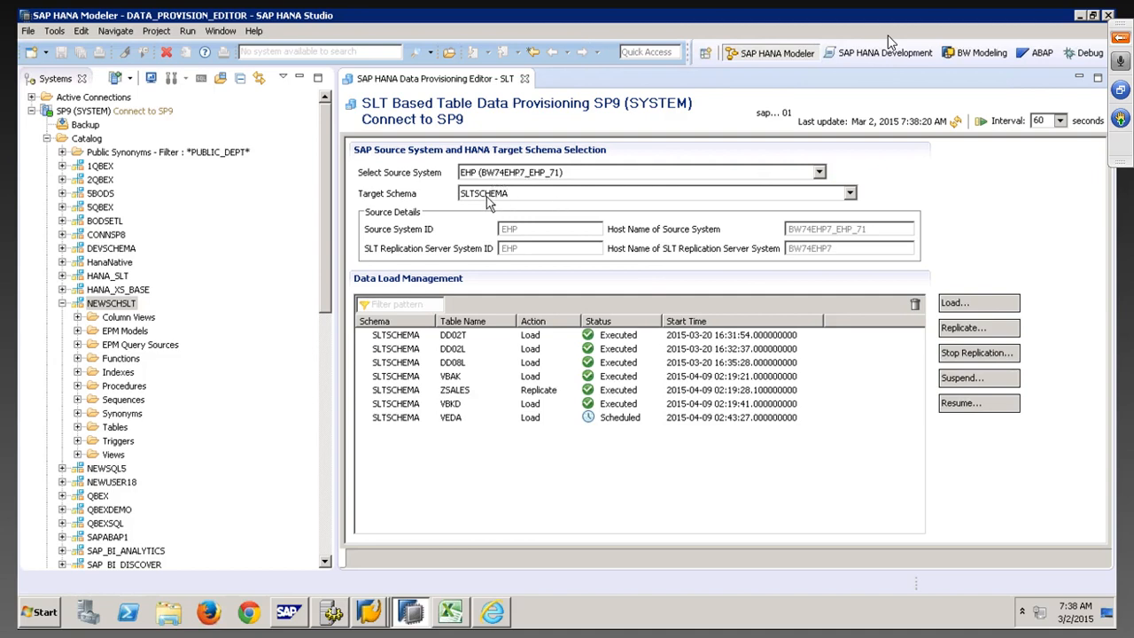
Switch the target schema to NEWSCHSLT and review the DD02L, DD02T and DD08L rows
left_click(849, 195)
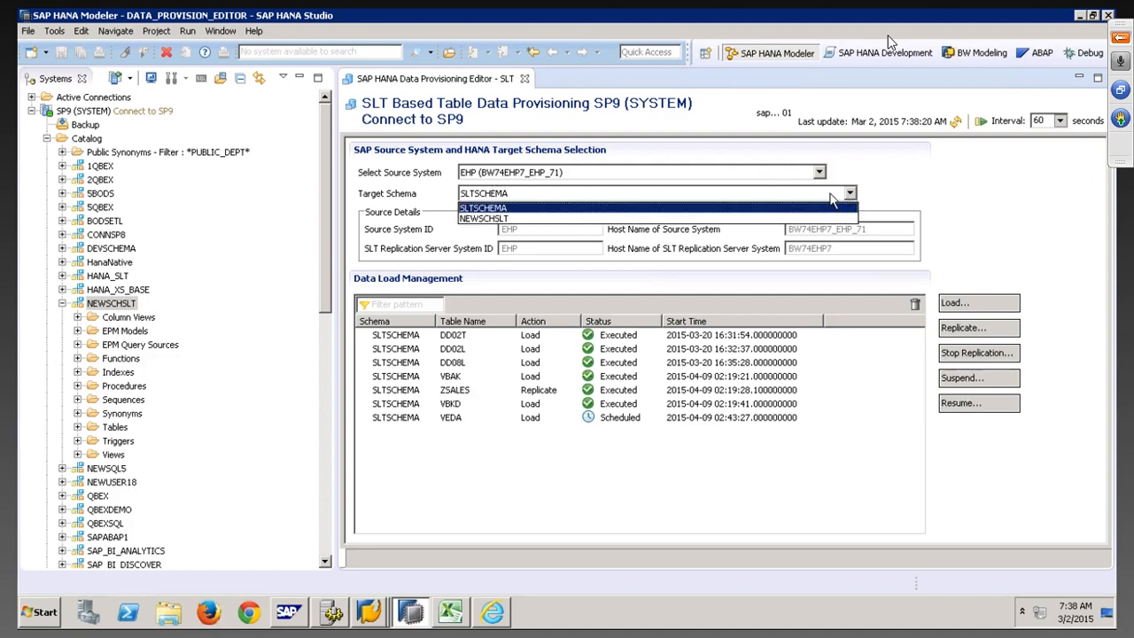
left_click(483, 219)
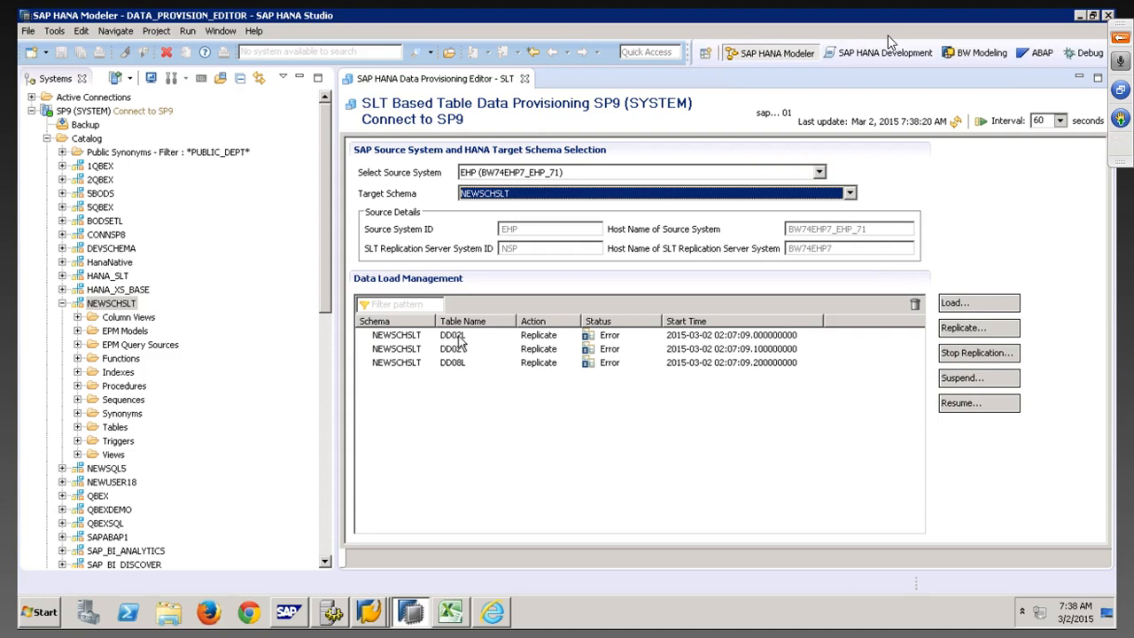
left_click(457, 340)
left_click(457, 352)
left_click(455, 365)
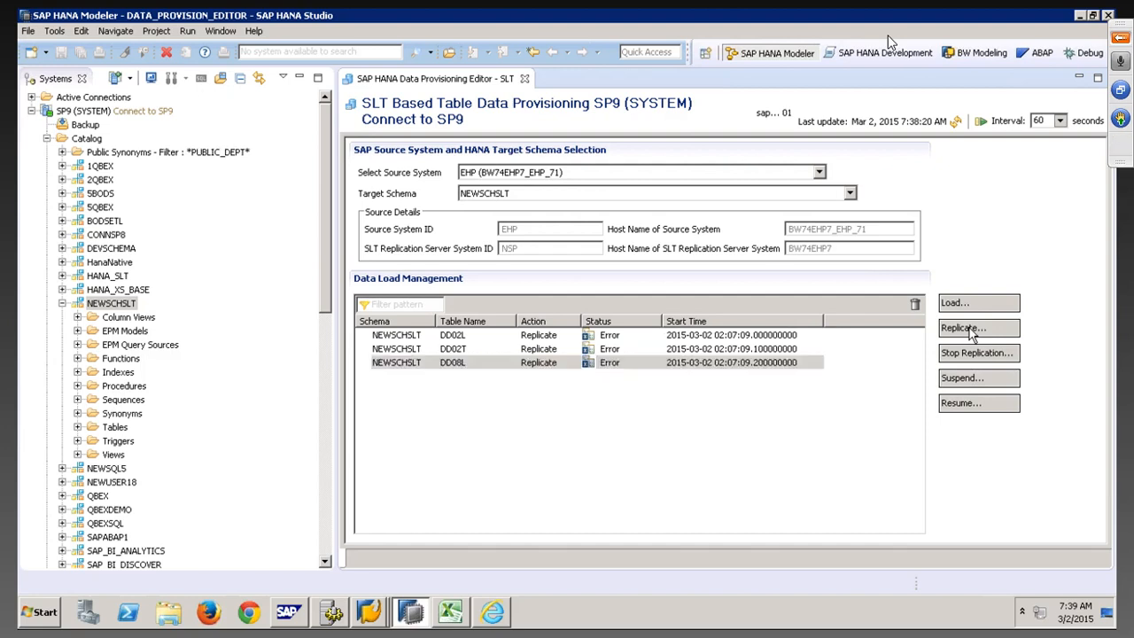
left_click(969, 328)
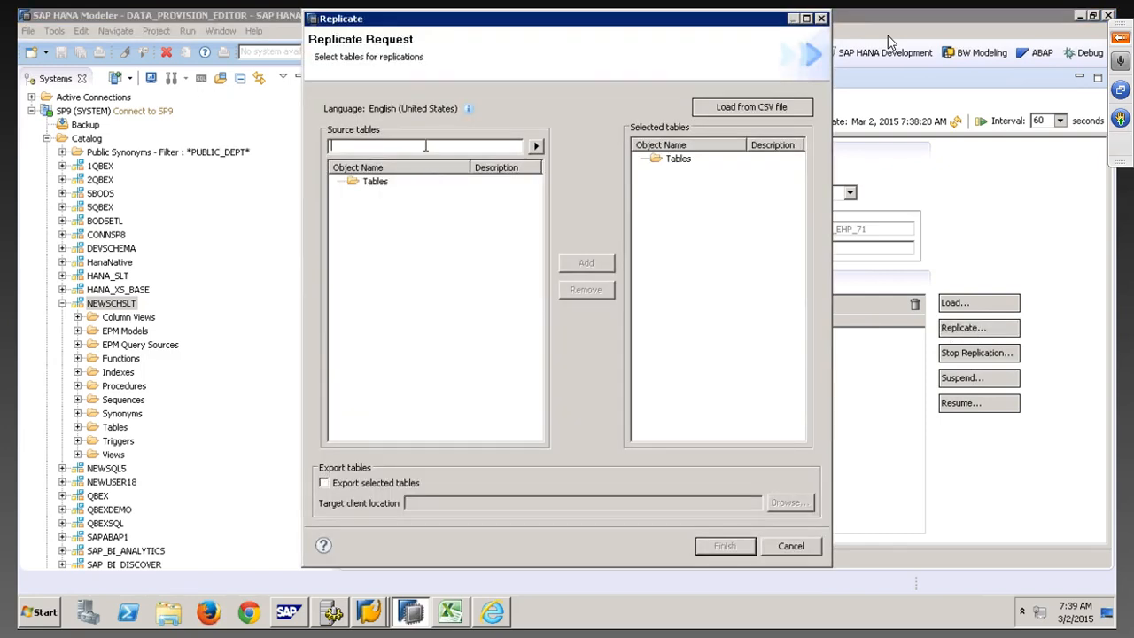
type("VBAK")
left_click(535, 145)
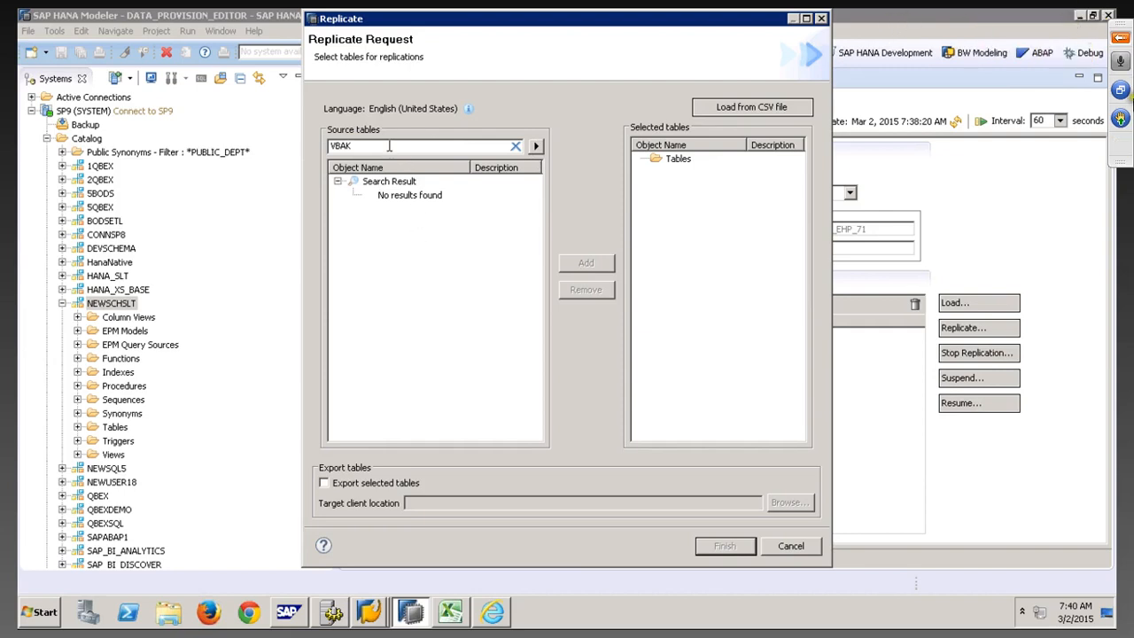
left_click(1119, 41)
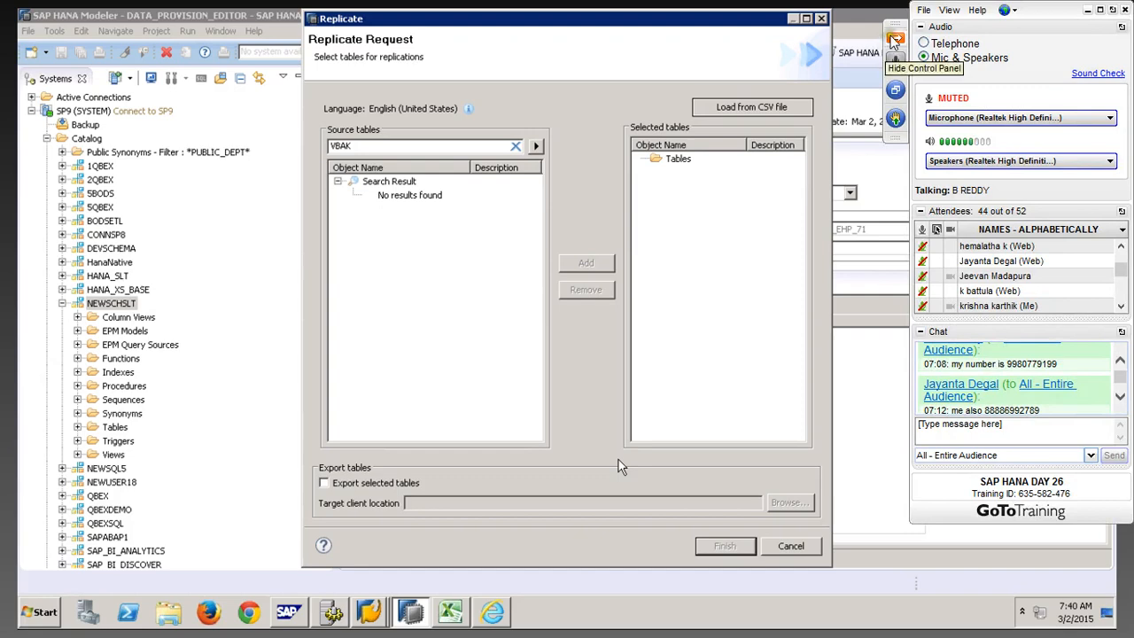
left_click(895, 39)
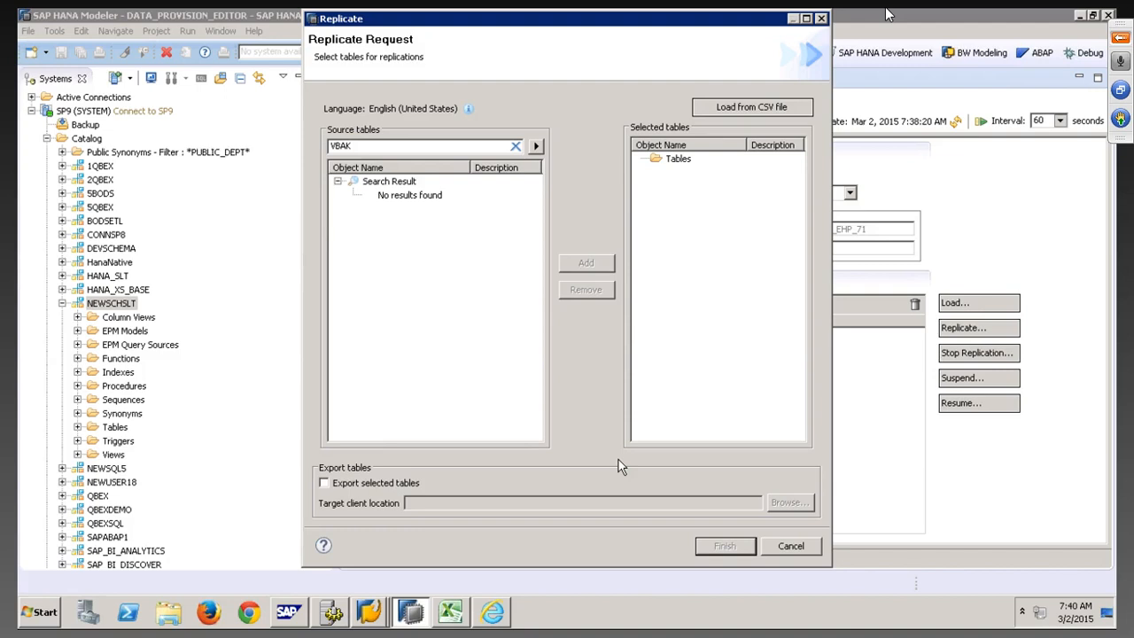
left_click(411, 196)
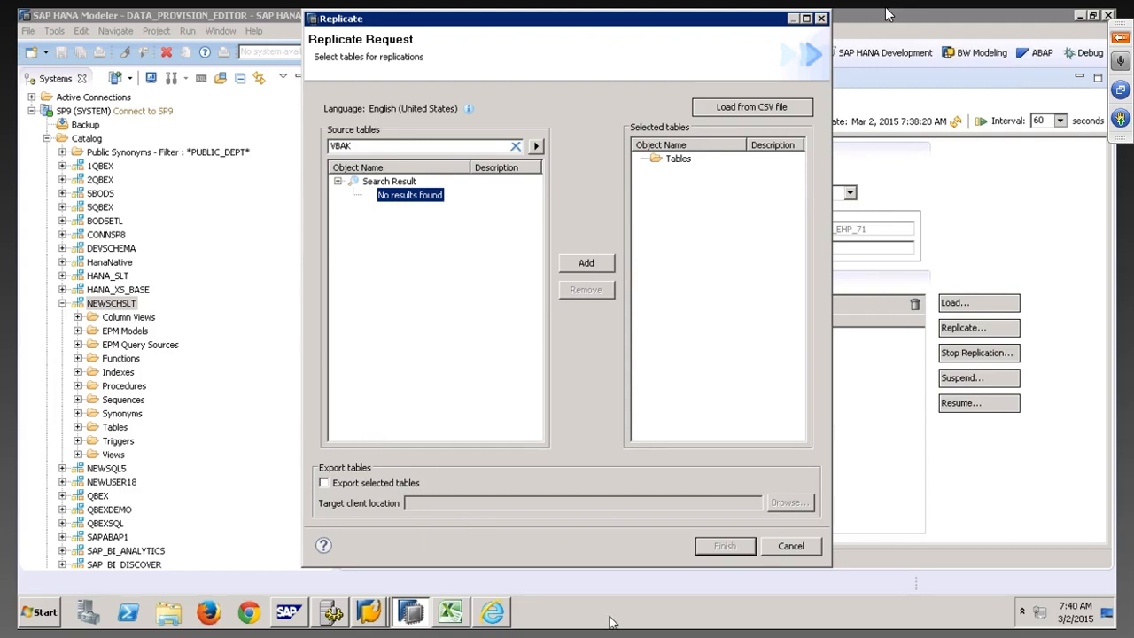
left_click(790, 546)
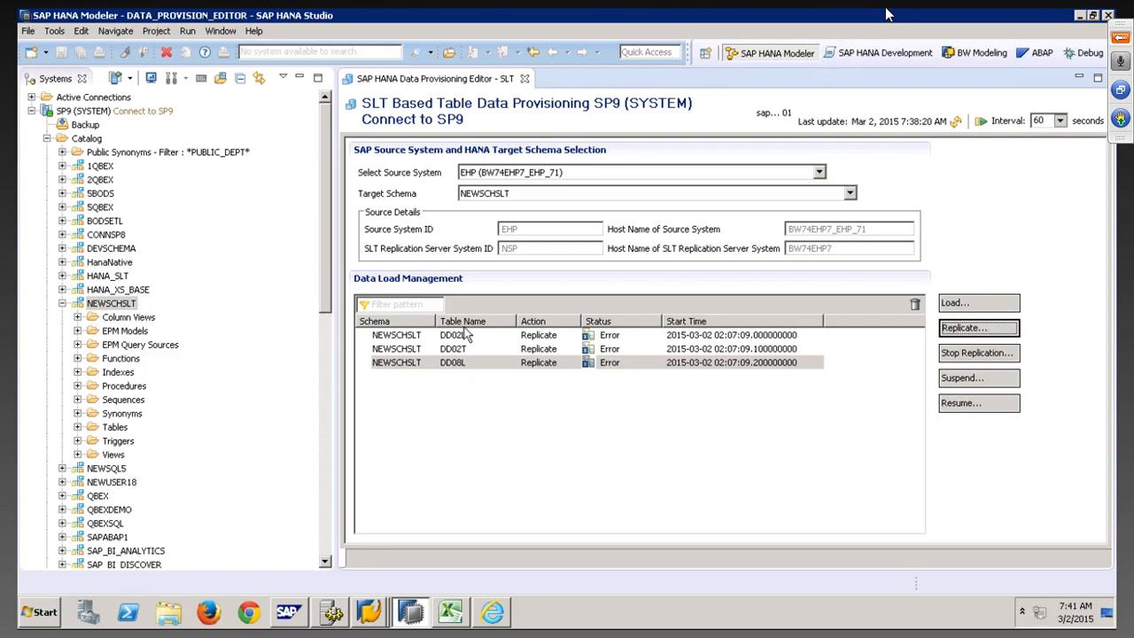
Dismiss the reopened replication request and switch the target schema to SLTSCHEMA
left_click(984, 329)
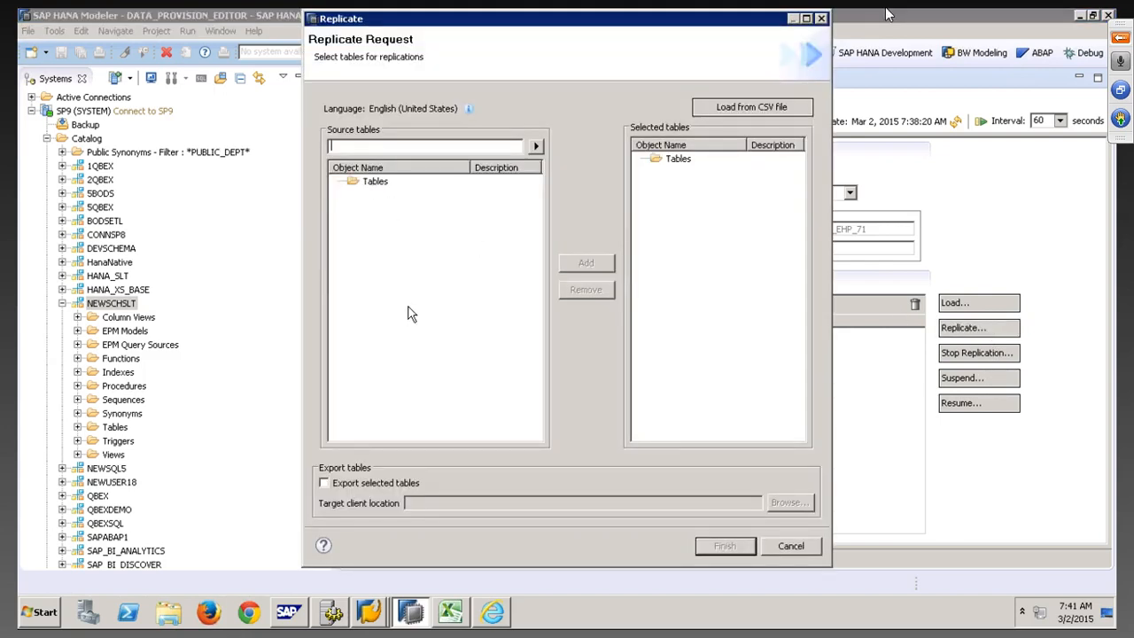
left_click(791, 545)
left_click(611, 196)
left_click(518, 219)
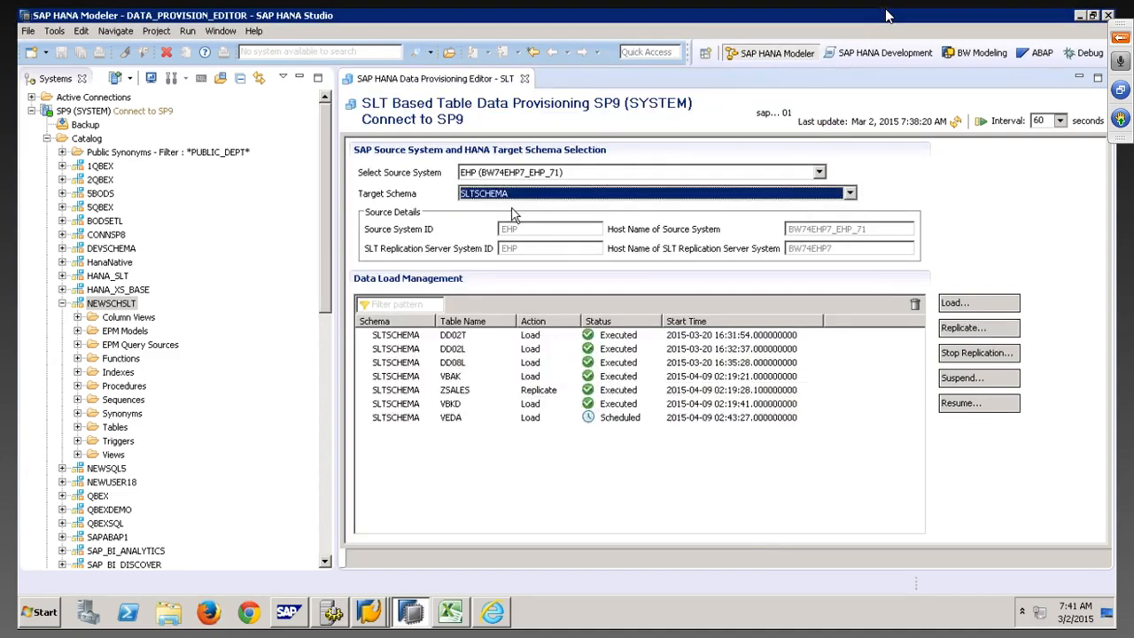
Start a replication request for SLTSCHEMA and browse the source tables, including TKSBT
left_click(981, 328)
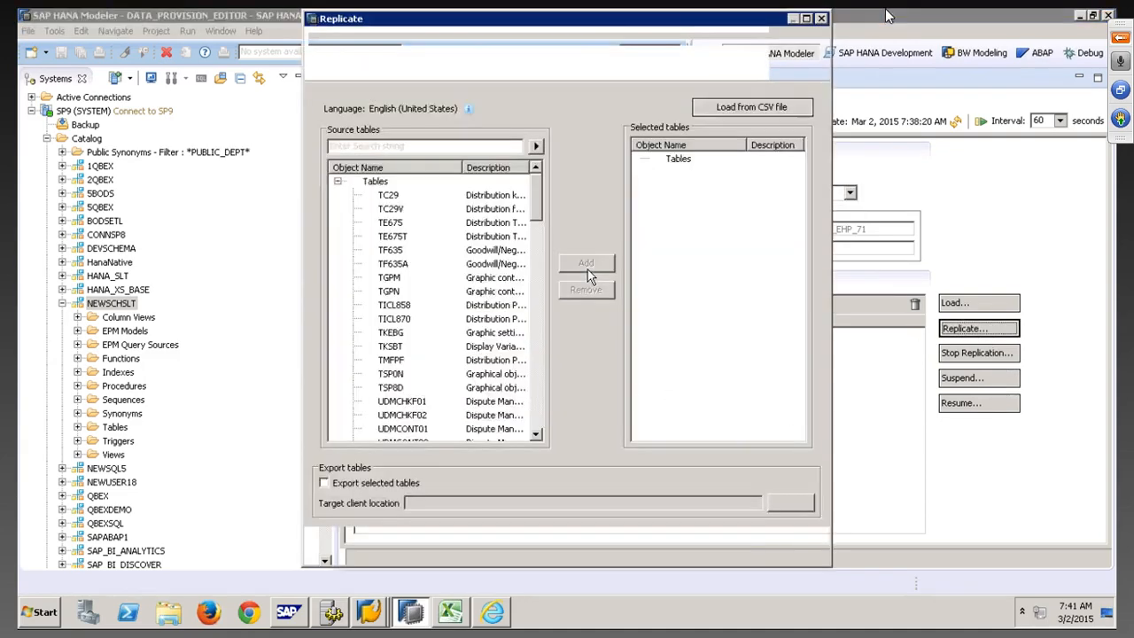
left_click(387, 198)
left_click(391, 264)
left_click(394, 308)
left_click(395, 346)
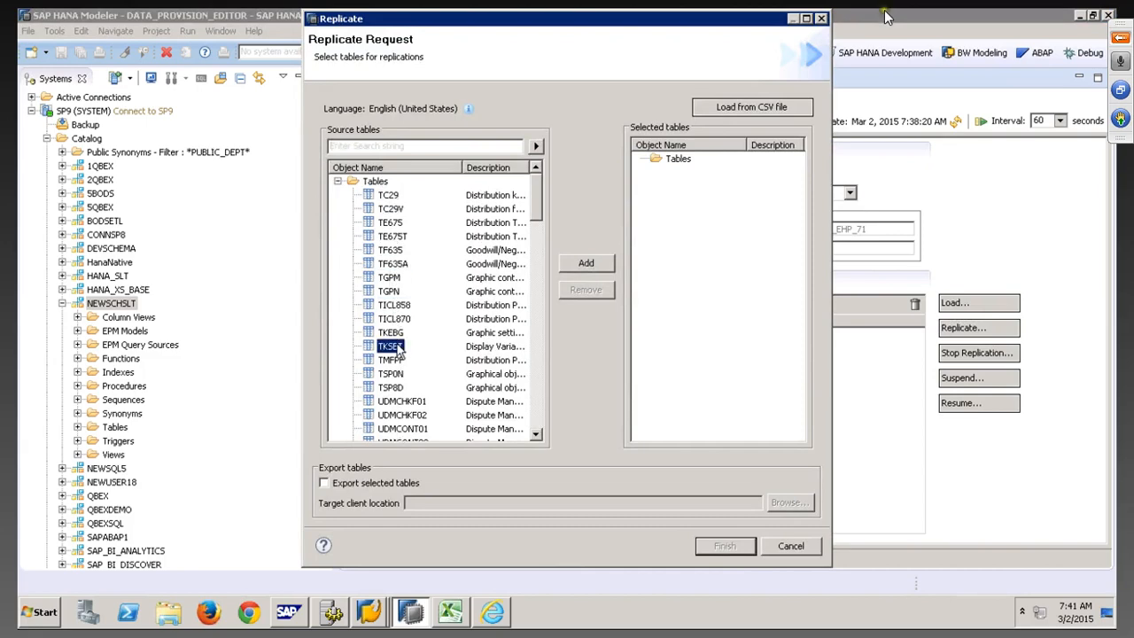
left_click(395, 411)
scroll(393, 394, "down", 6)
scroll(394, 394, "down", 15)
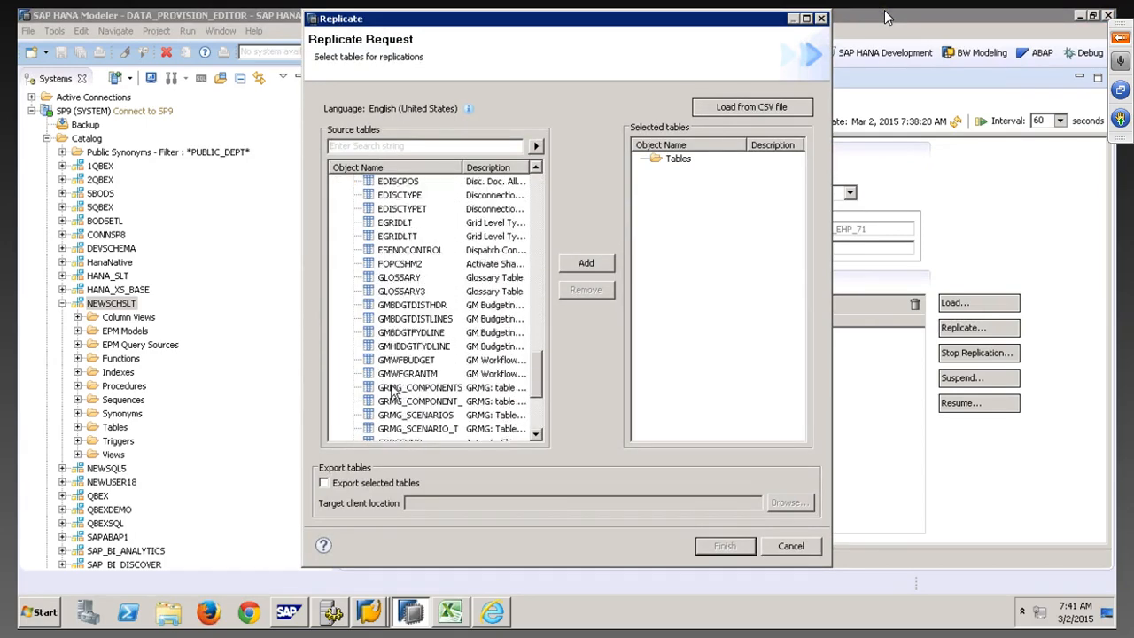
Search the source tables for VBUK, then BSEG, and select BSEG
left_click(381, 146)
type("VBUK")
left_click(536, 146)
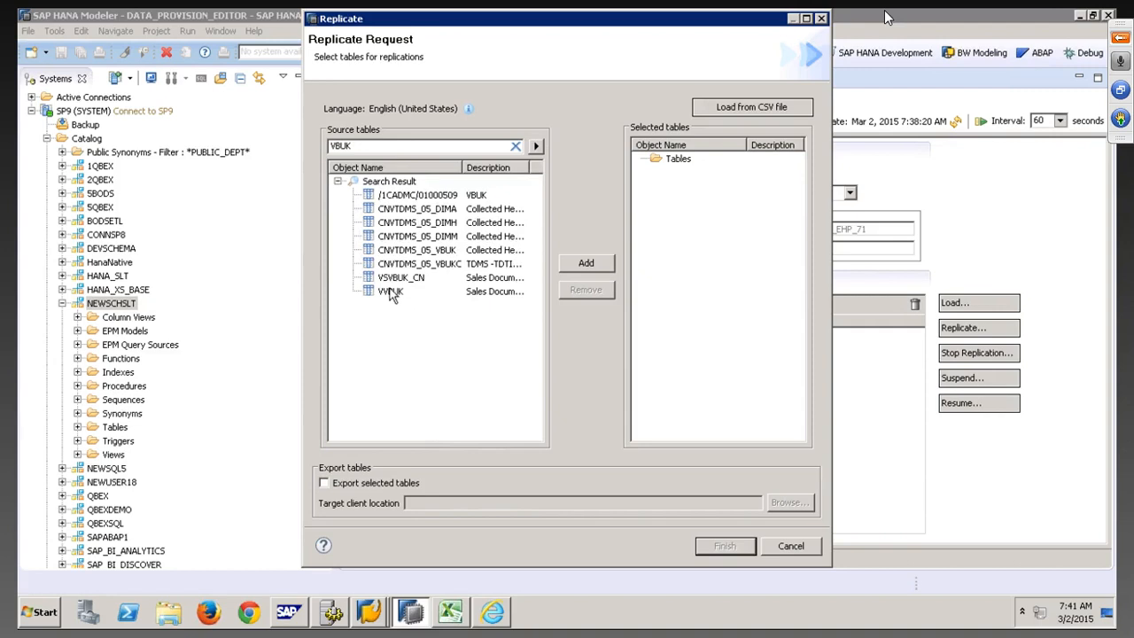
key("BackSpace")
key("BackSpace")
key("BackSpace")
key("BackSpace")
type("BSEG")
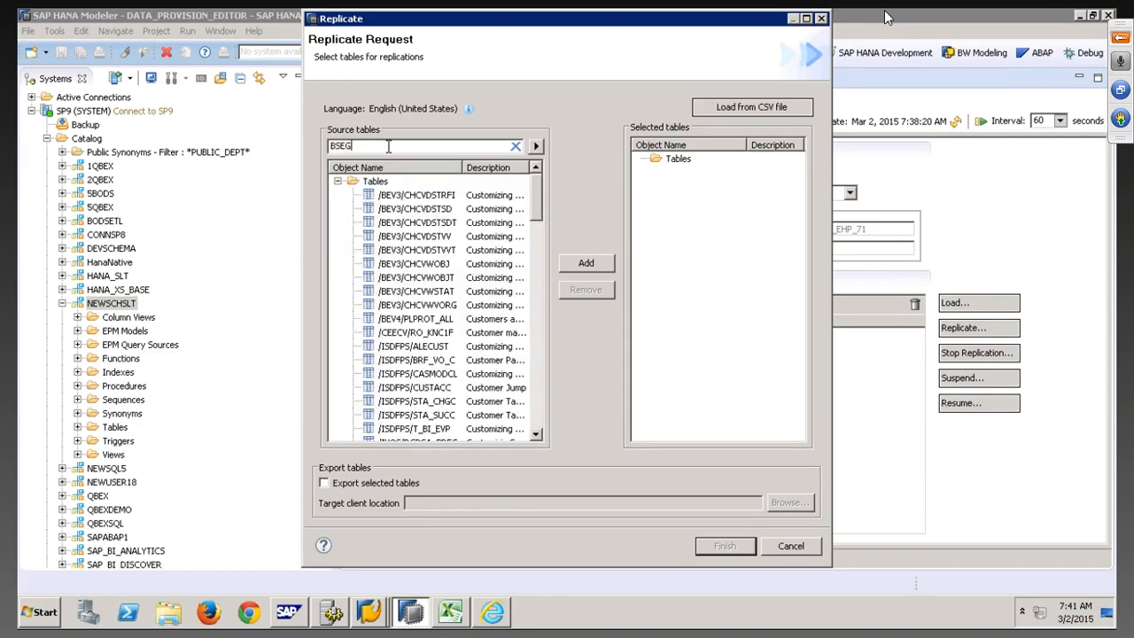
left_click(536, 146)
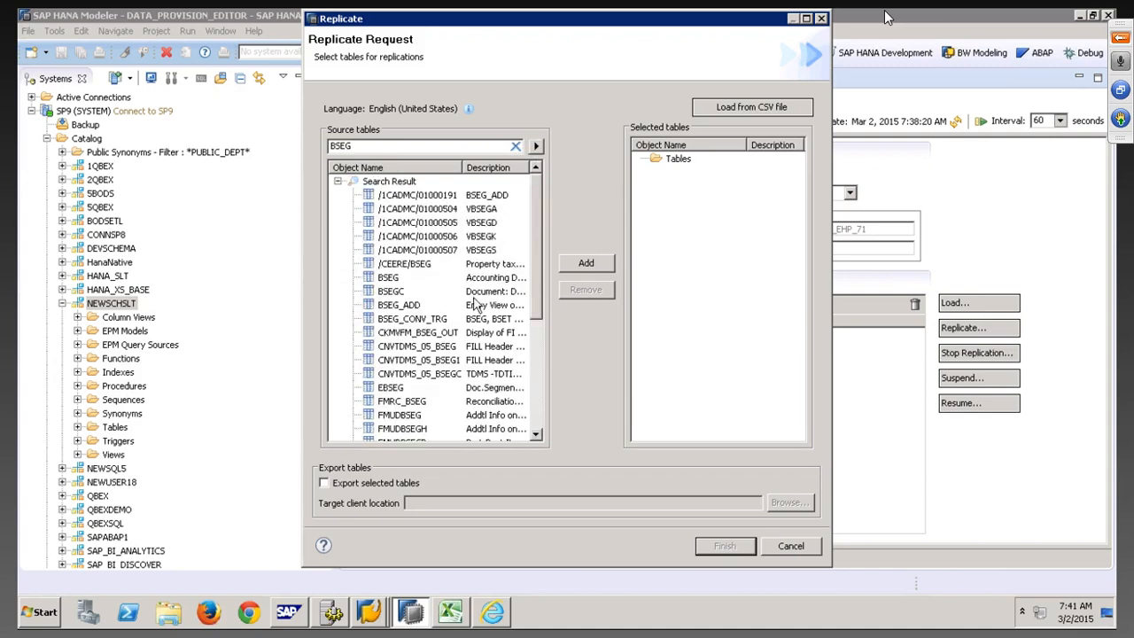
left_click(390, 279)
Cancel the request, check the DD02T, DD02L and DD08L rows, and switch back to NEWSCHSLT
left_click(790, 546)
left_click(470, 337)
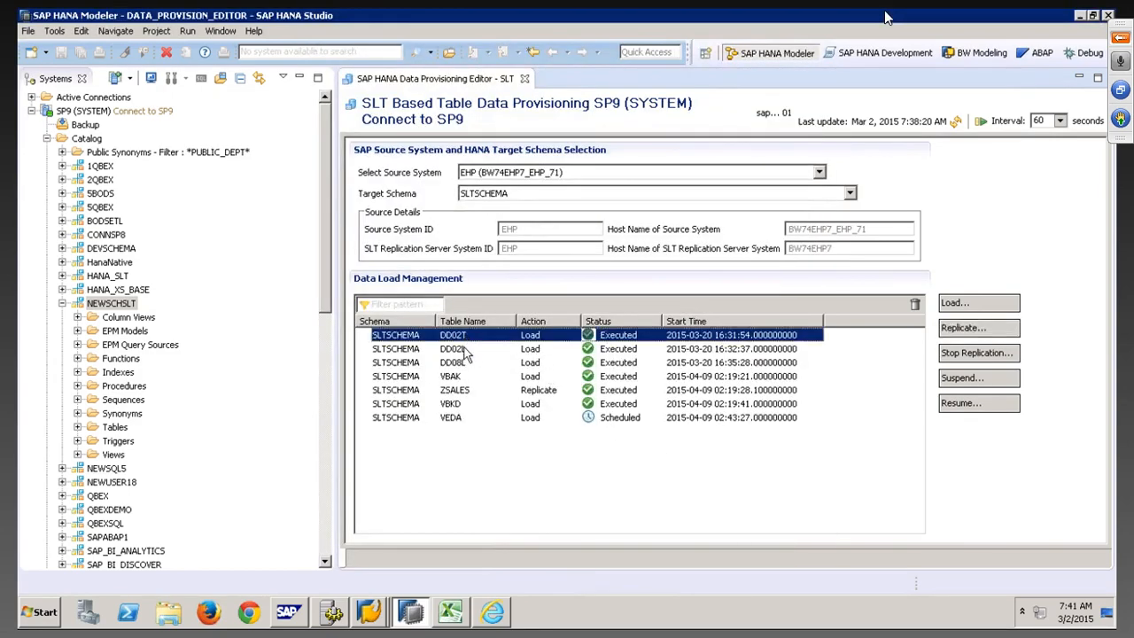
left_click(467, 350)
left_click(463, 364)
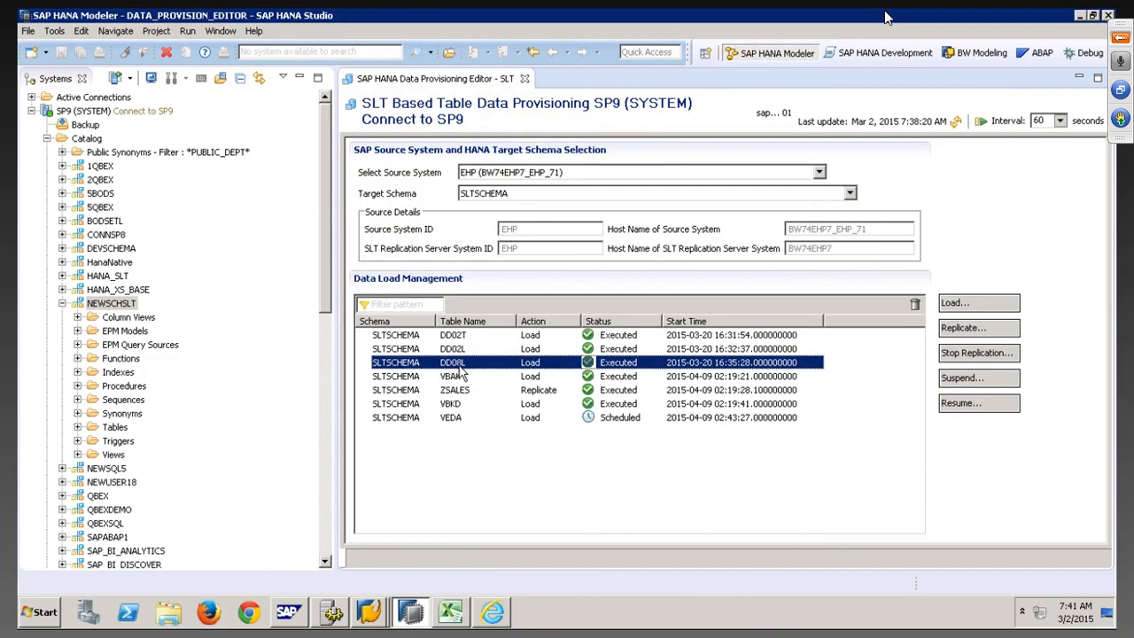
left_click(572, 196)
left_click(510, 219)
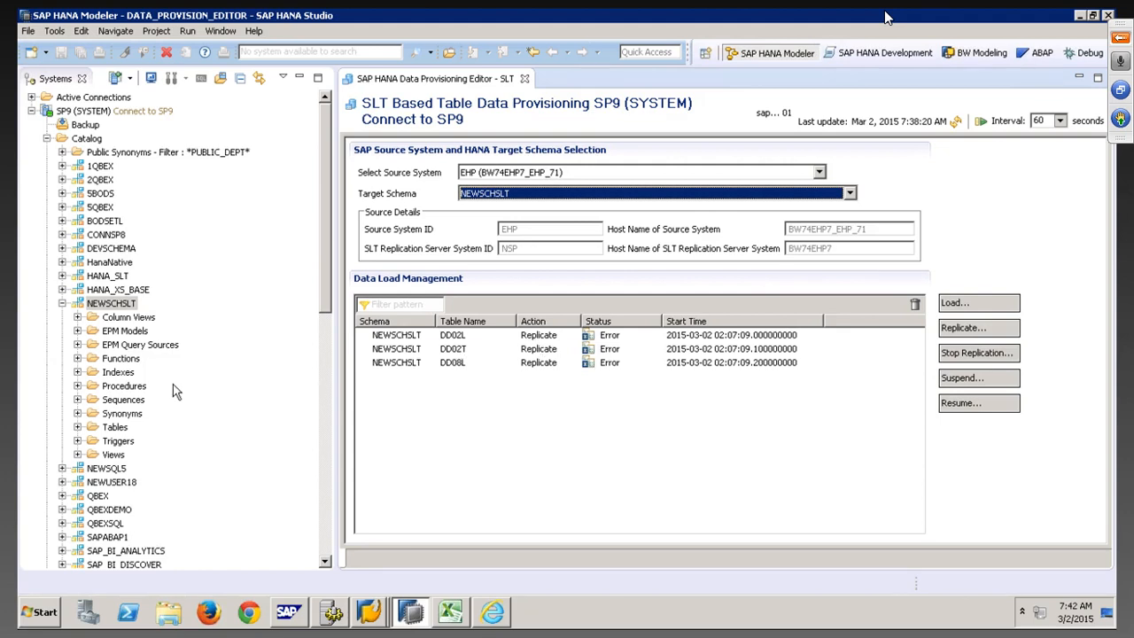
Expand NEWSCHSLT's Tables folder and inspect RS_ORDER, RS_STATUS and RS_LOG_FILES
left_click(111, 304)
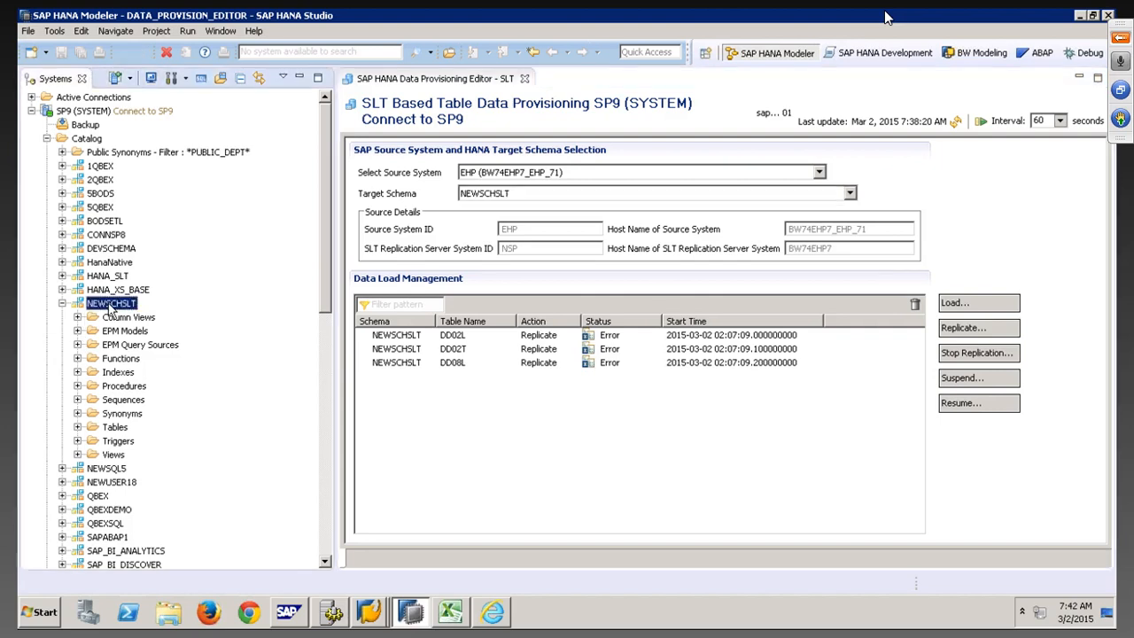
left_click(78, 427)
scroll(175, 396, "down", 5)
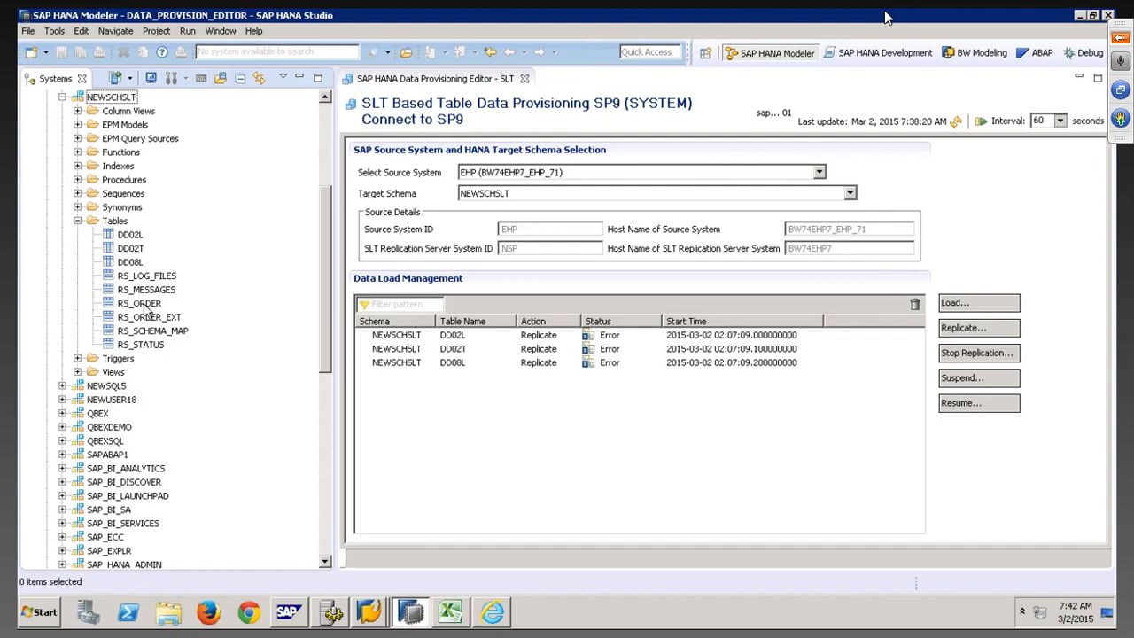
left_click(146, 305)
left_click(153, 346)
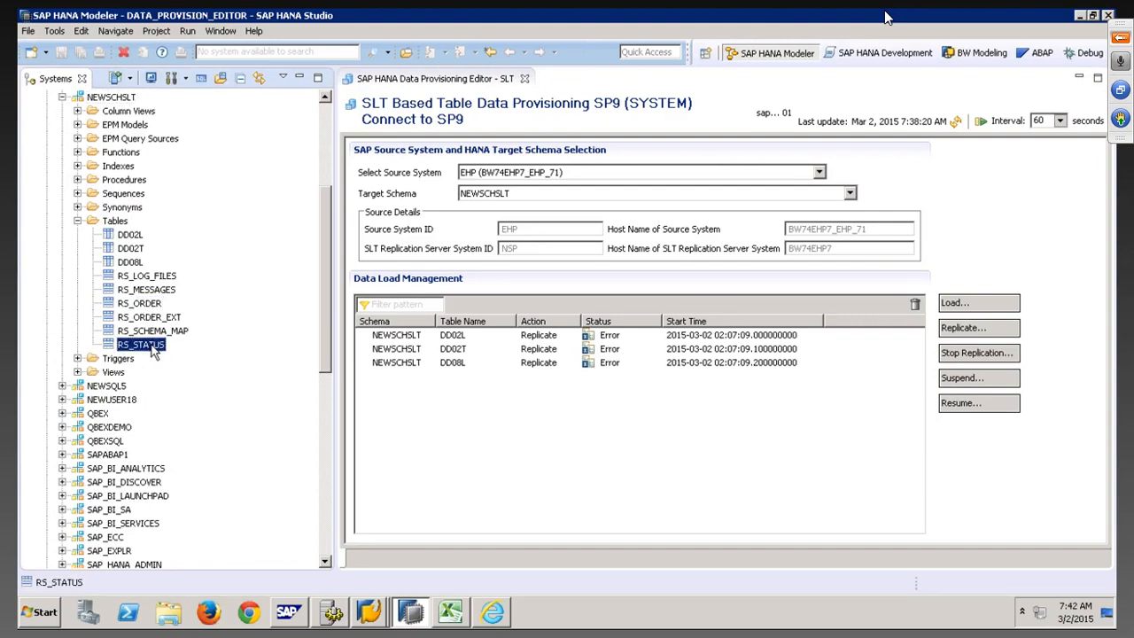
left_click(155, 277)
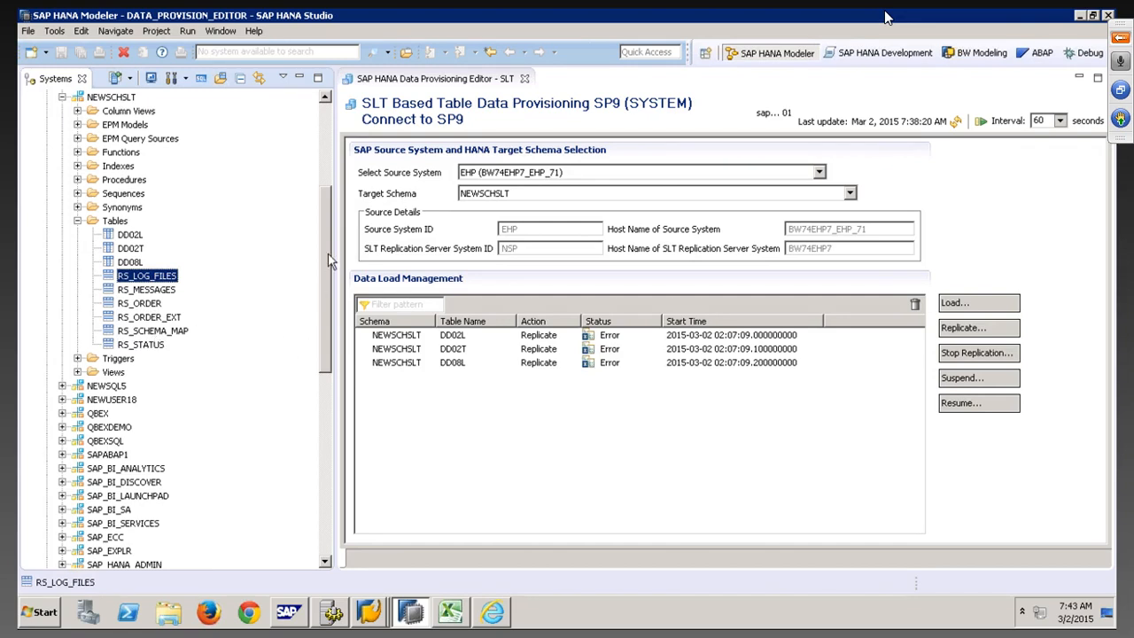
left_click_drag(328, 260, 336, 326)
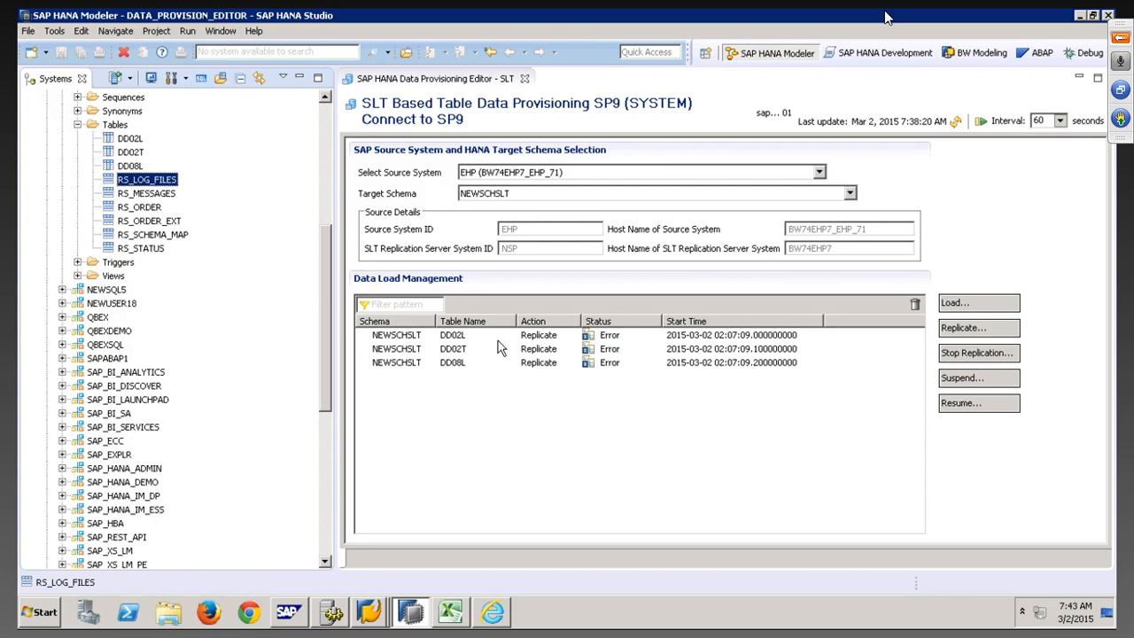
left_click(372, 613)
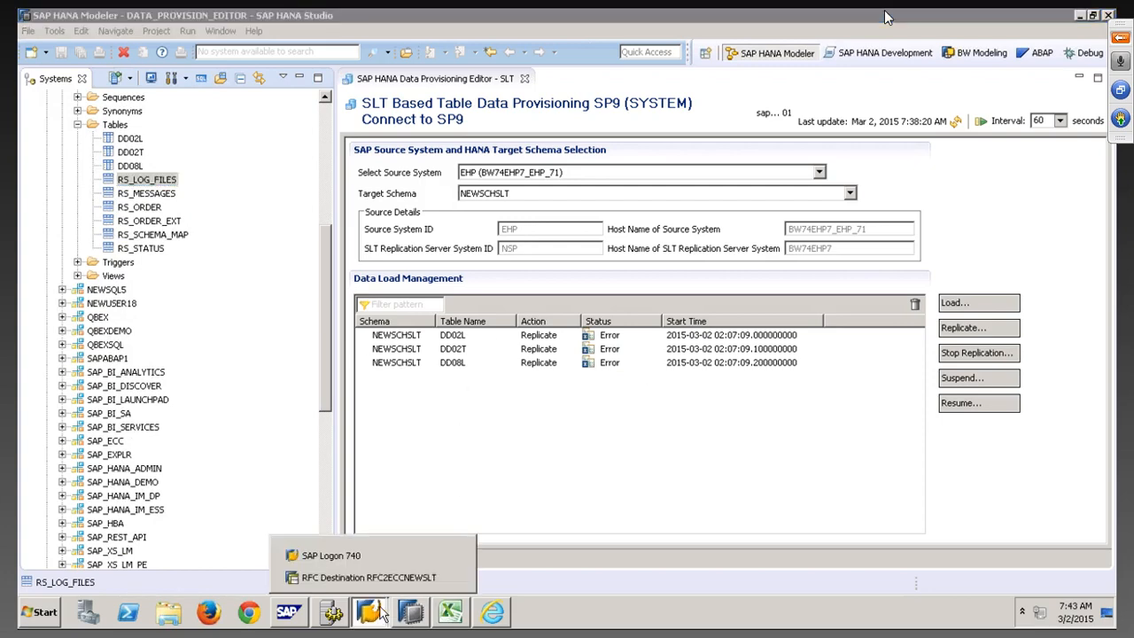
Save and exit the RFC2ECCNEWSLT destination to SAP Easy Access, entering LTRC
left_click(372, 578)
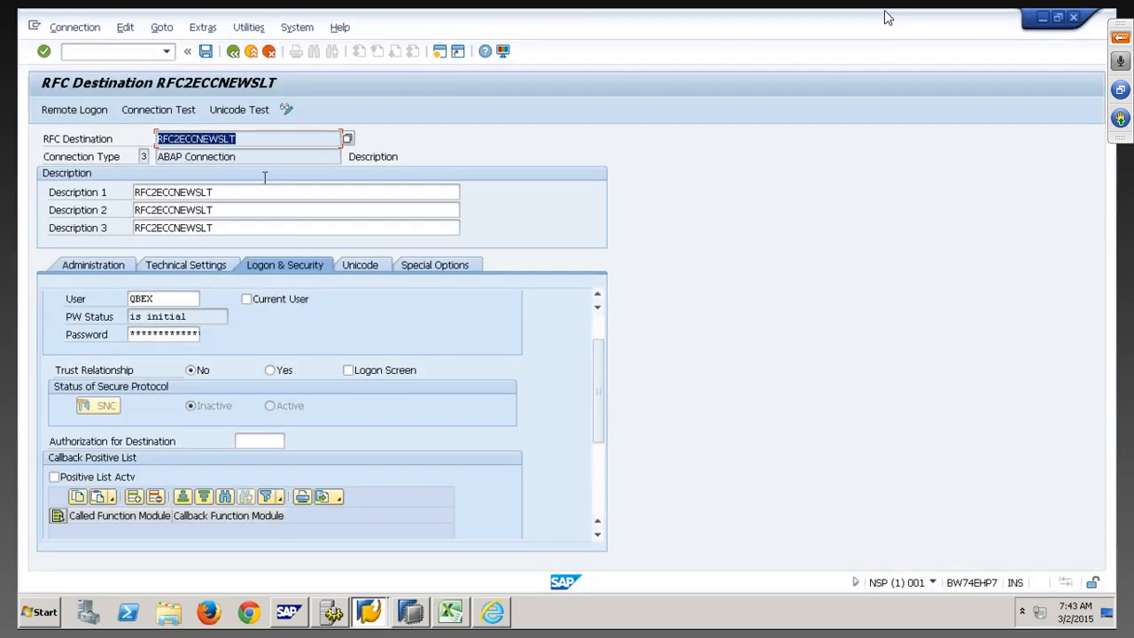
left_click(251, 52)
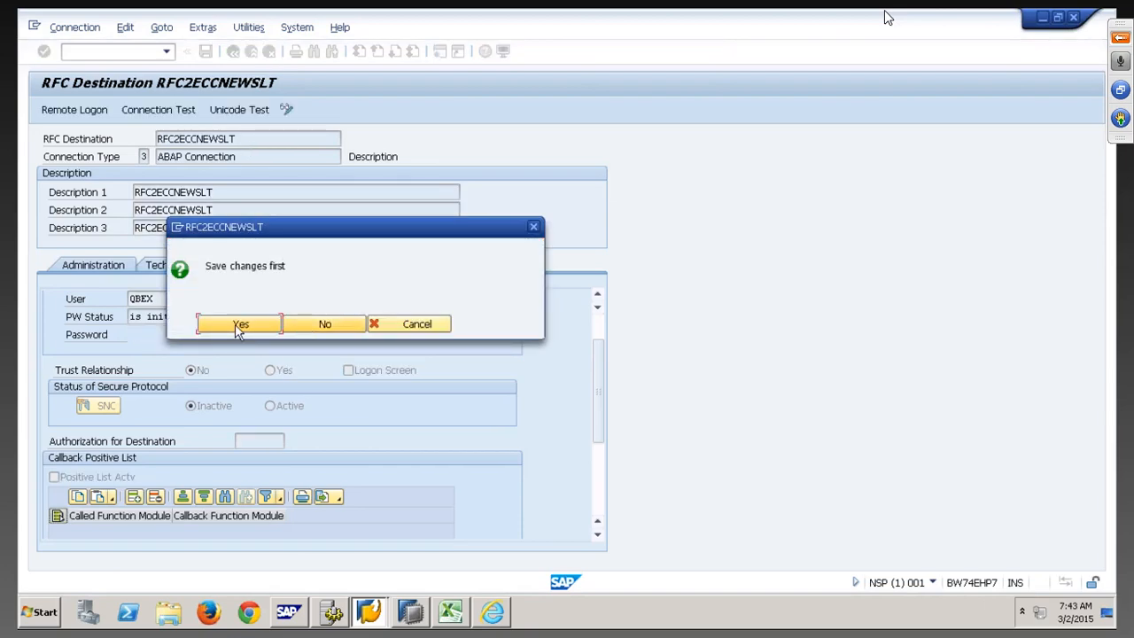
left_click(237, 328)
left_click(251, 51)
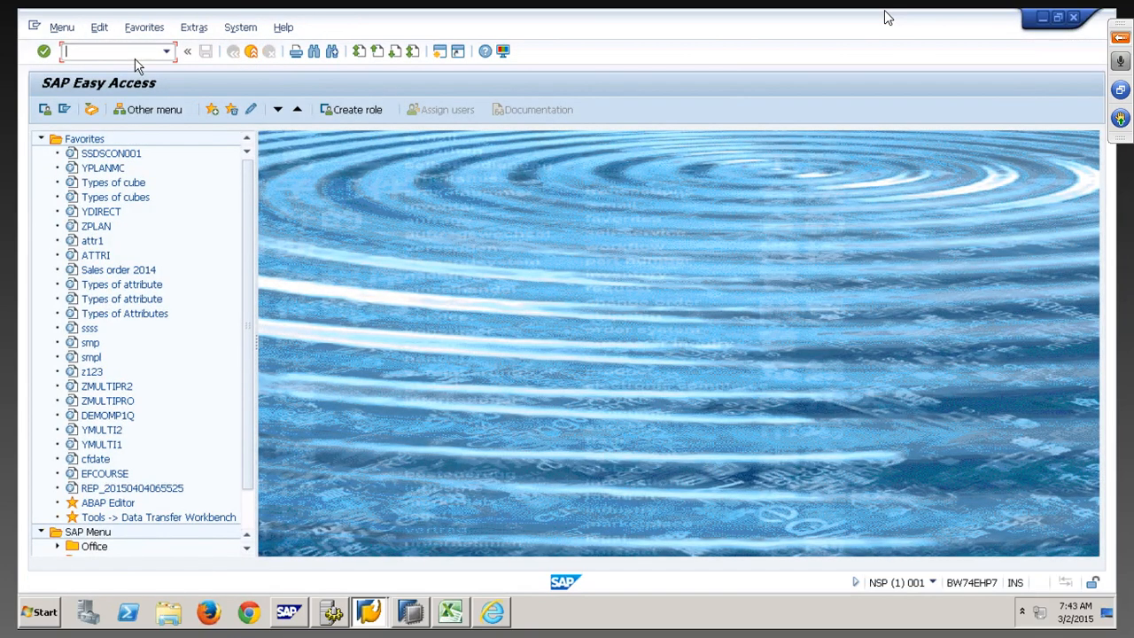
type("LTRC")
Pick mass transfer ID 007 NEWSCHSLT via value help and execute the LTRC cockpit
key("Return")
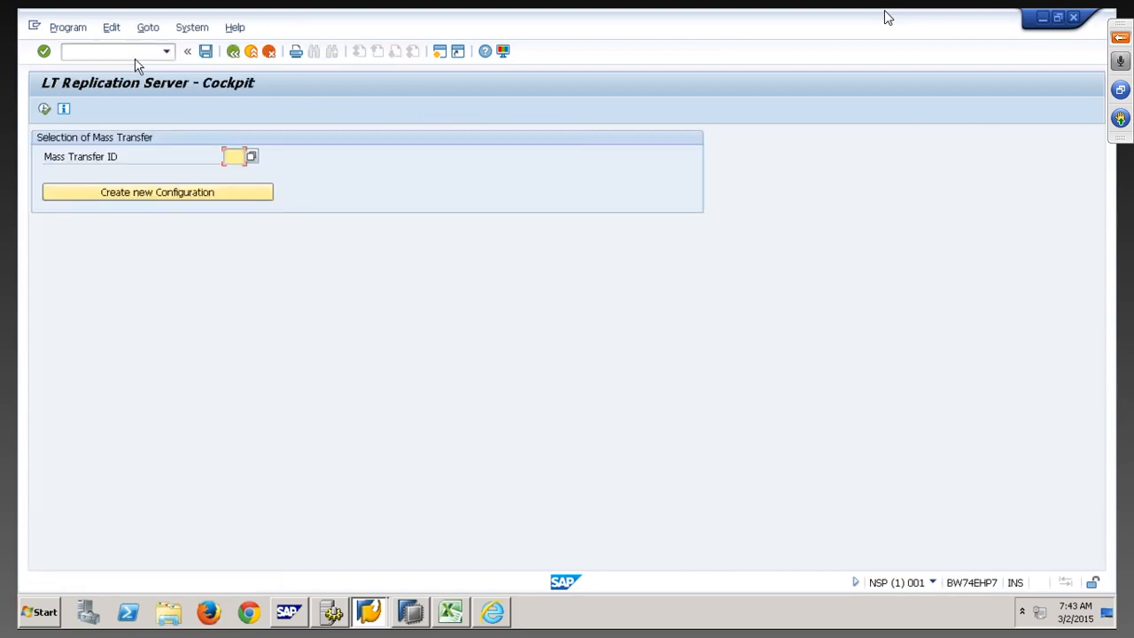
left_click(251, 157)
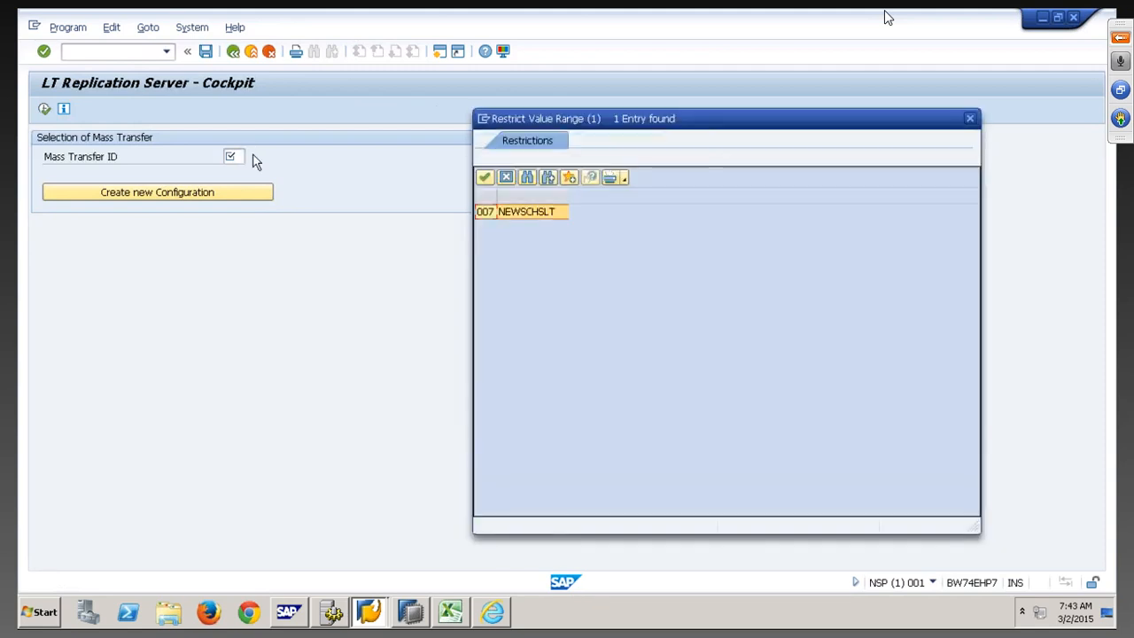
double_click(518, 213)
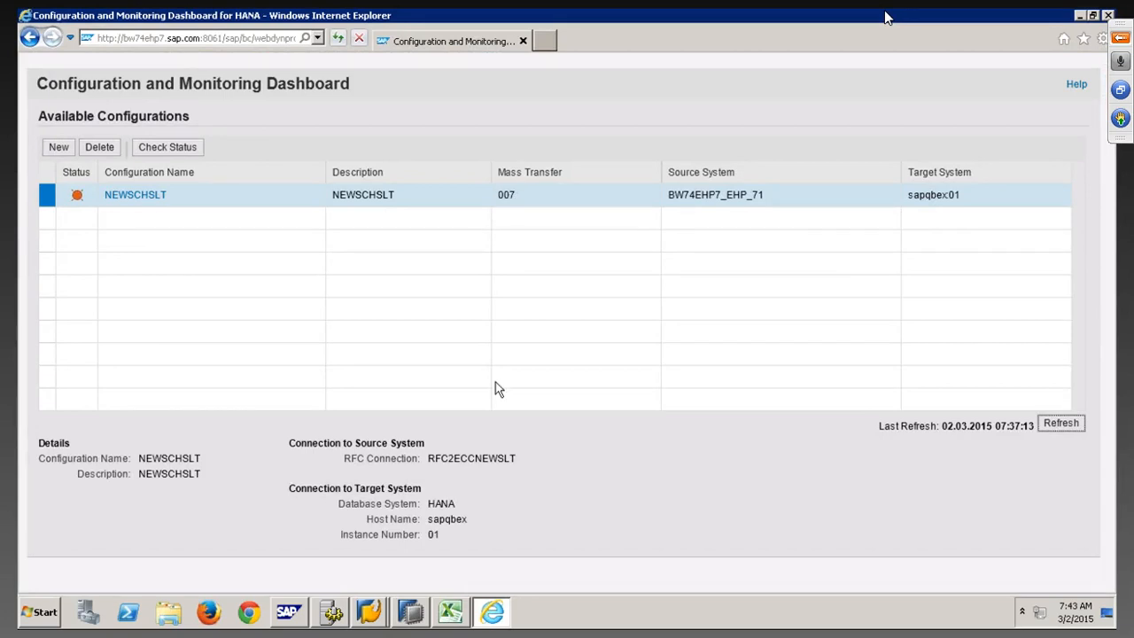
left_click(381, 613)
left_click(386, 580)
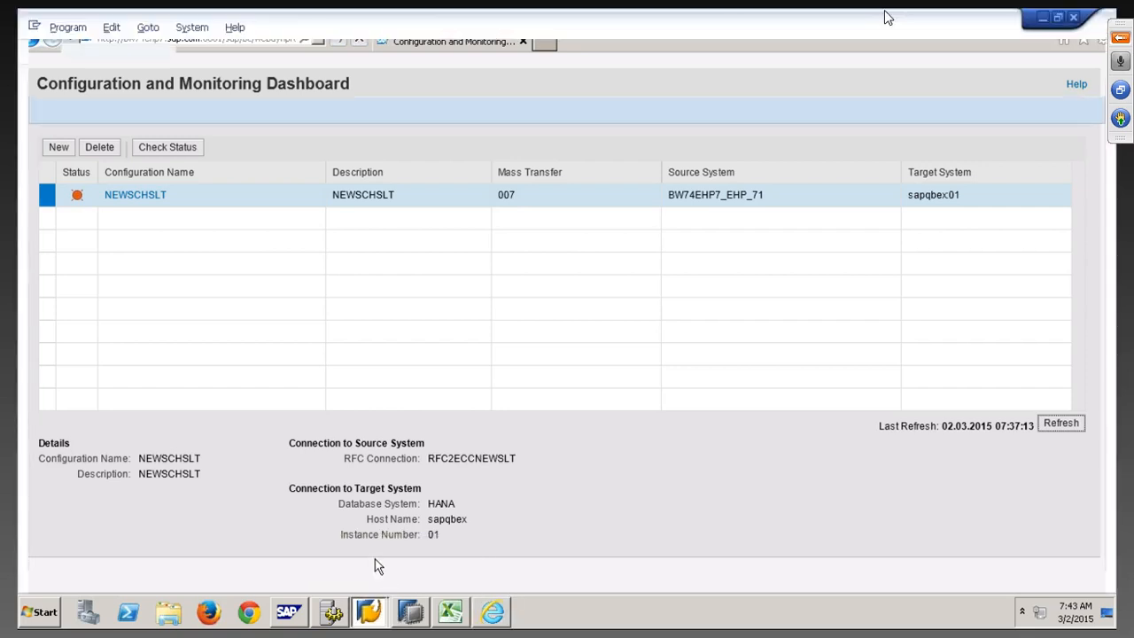
left_click(252, 158)
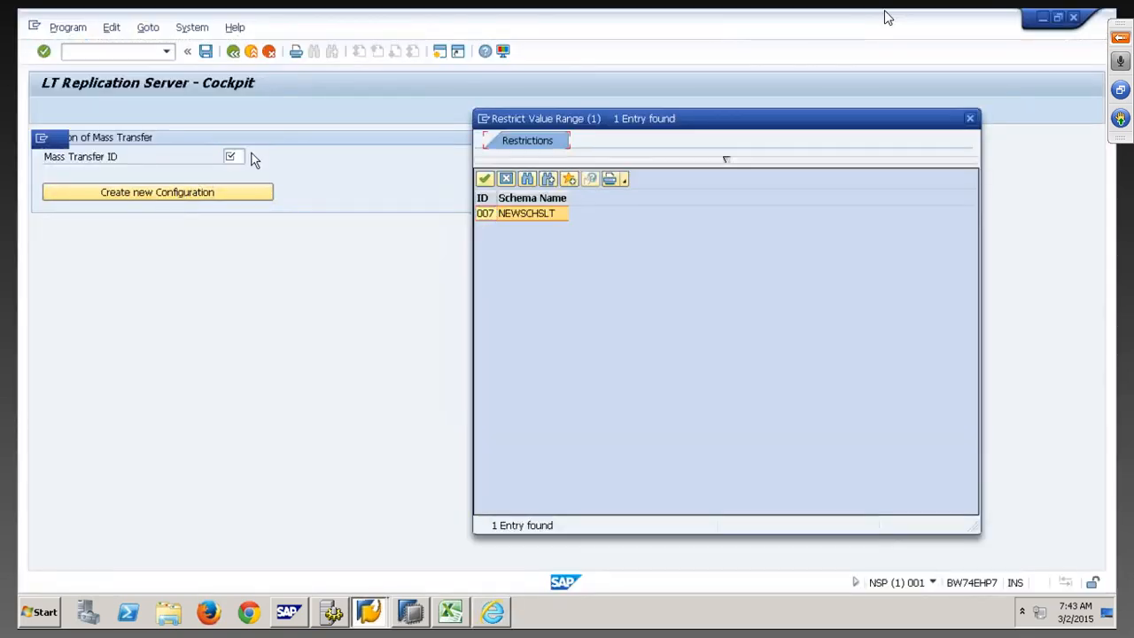
double_click(488, 214)
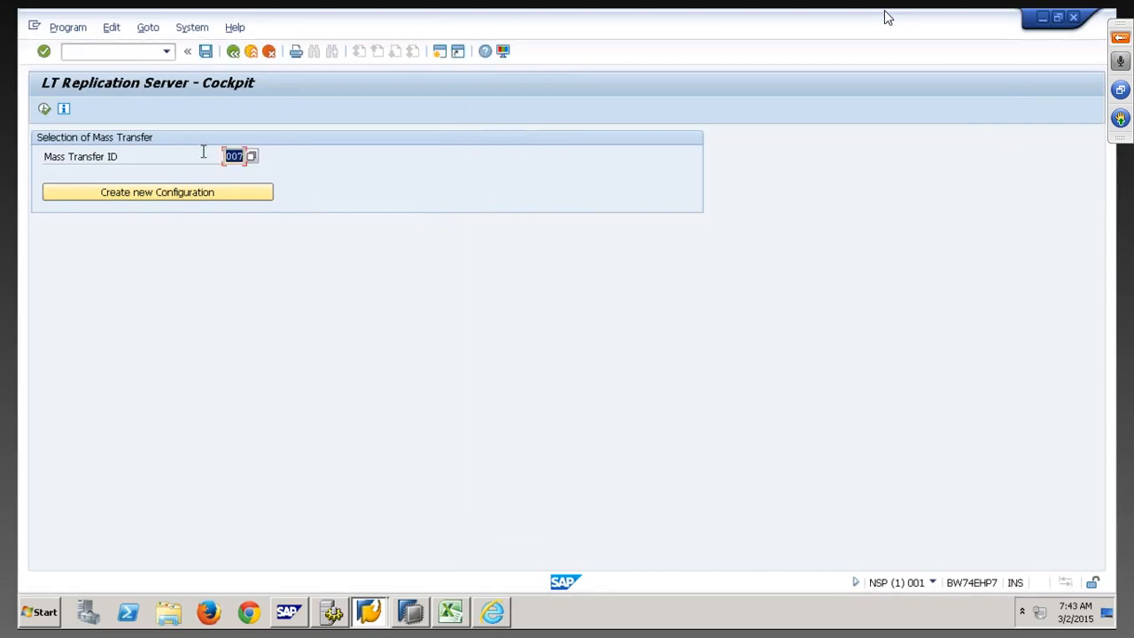
left_click(44, 108)
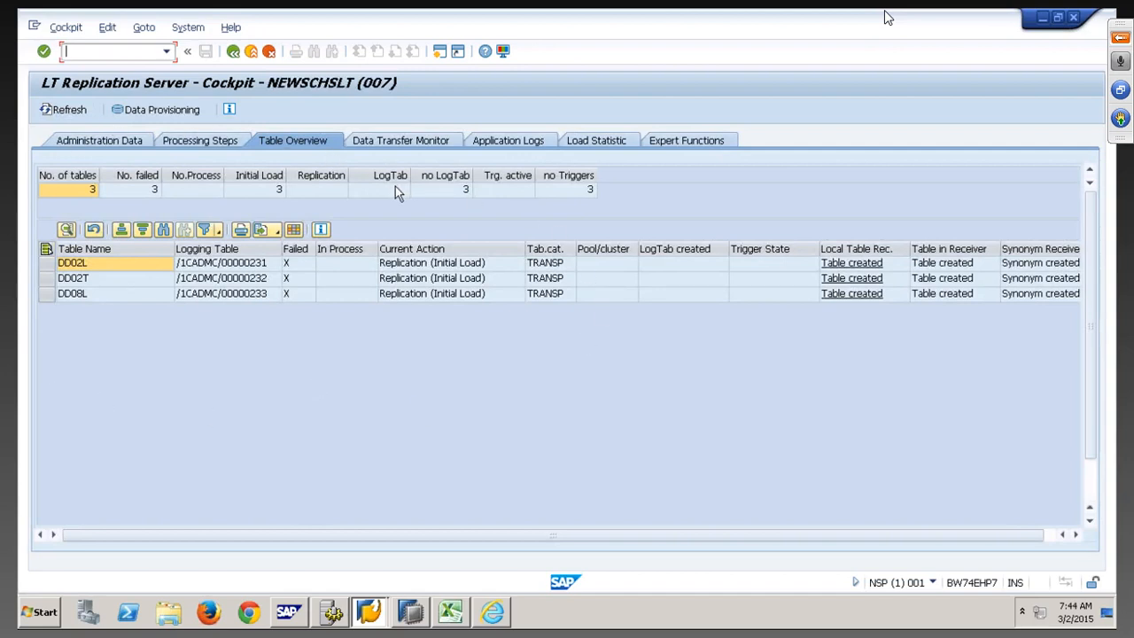
Check the Failed flags for DD08L, DD02L and DD02T in Table Overview, then open Data Provisioning
left_click(288, 141)
left_click(92, 299)
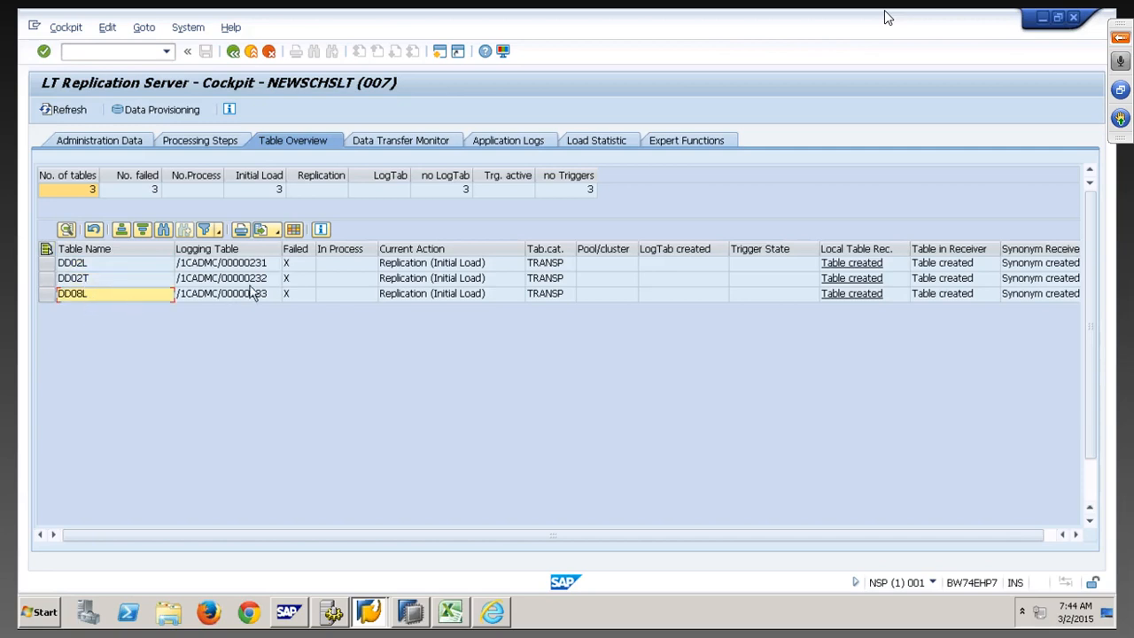
left_click(293, 264)
left_click(295, 278)
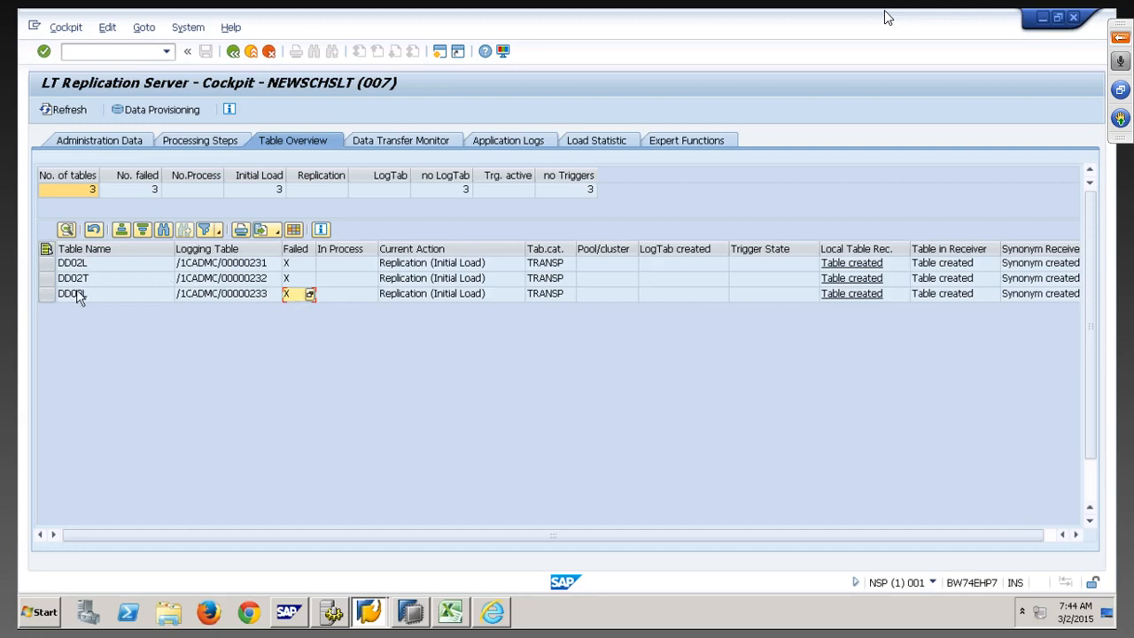
left_click(163, 113)
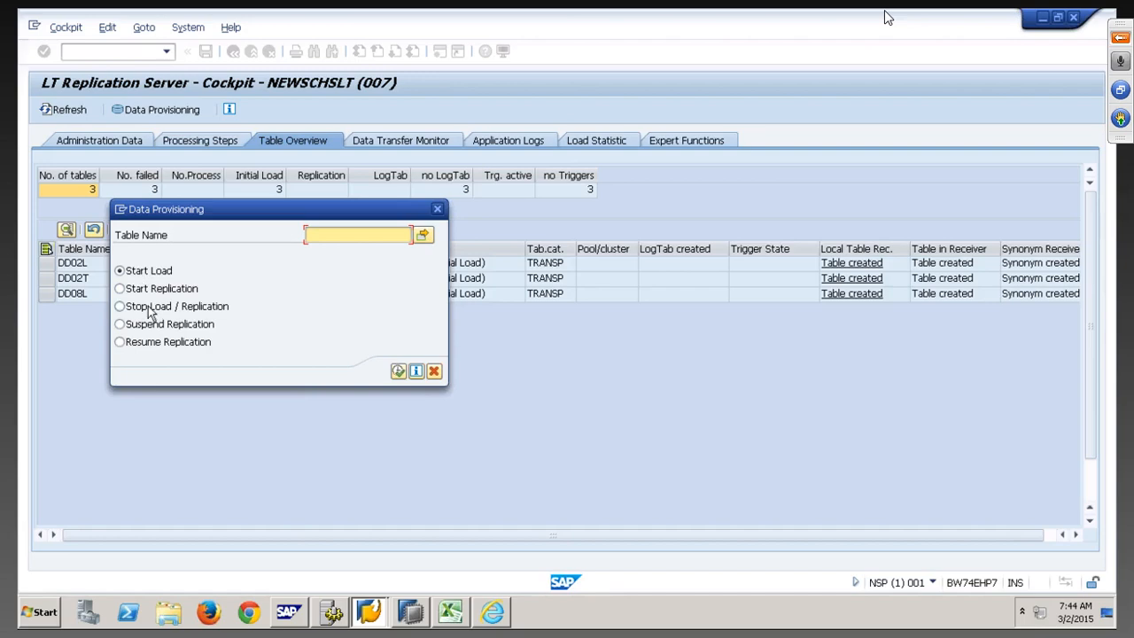
Check statuses in HANA Studio, then enter table VBAK with Start Replication in Data Provisioning
key("alt+Tab")
key("alt+Tab")
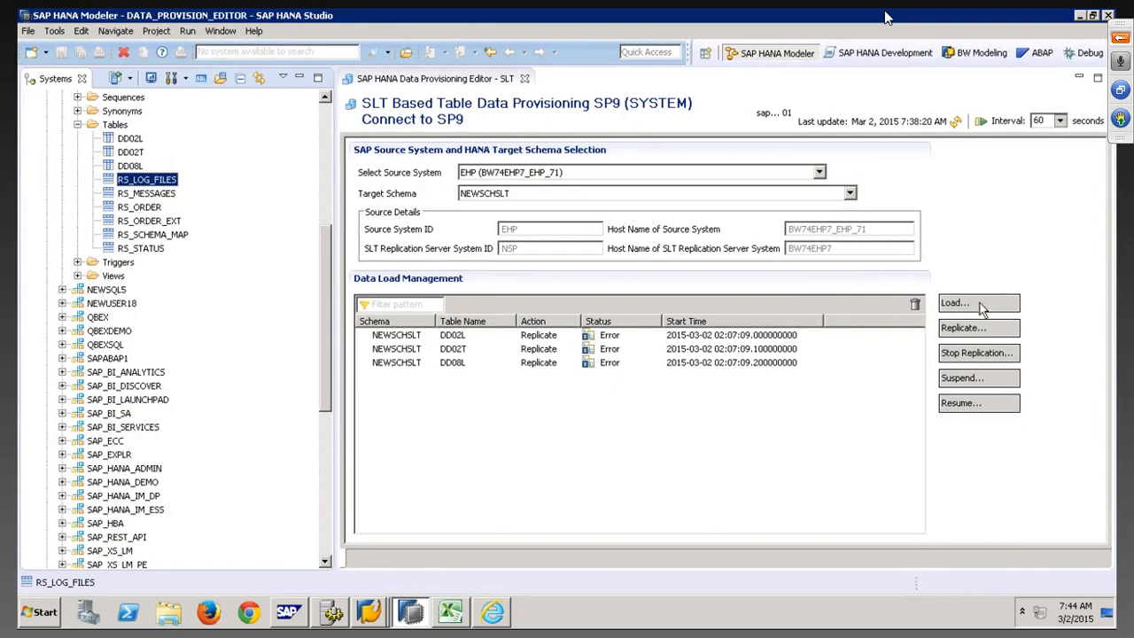
left_click(375, 610)
left_click(368, 577)
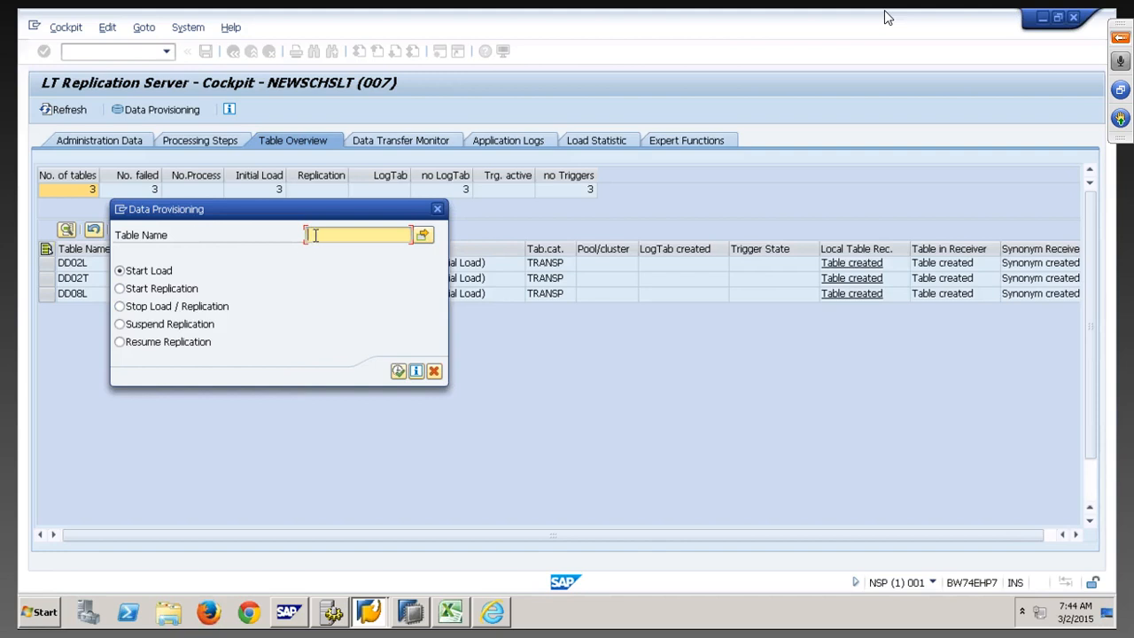
type("VBAK")
left_click(179, 291)
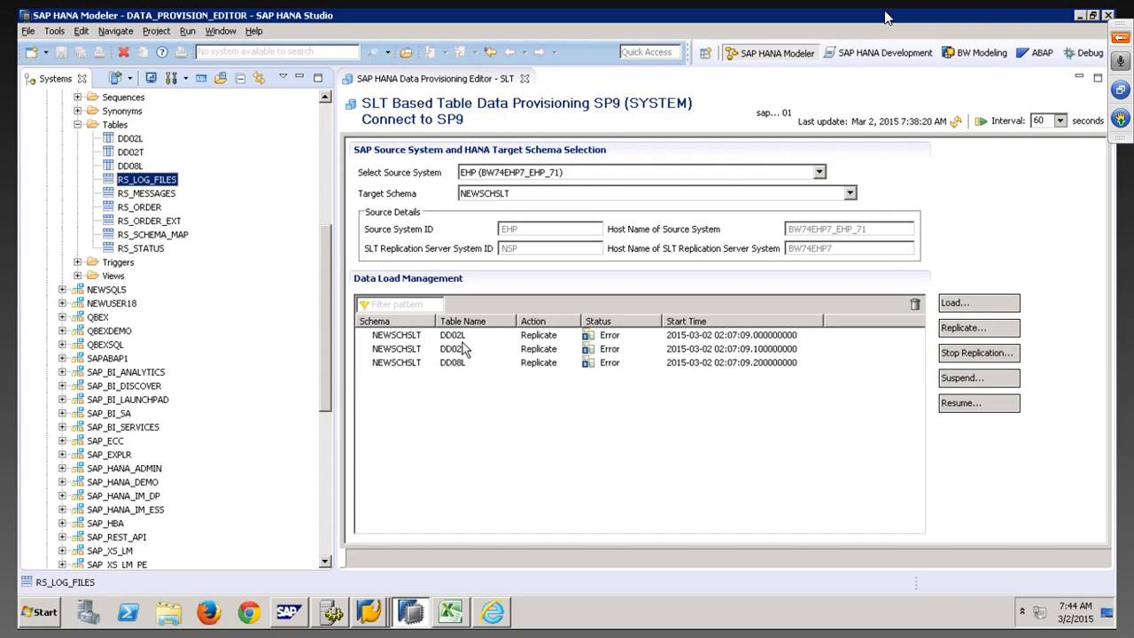
Try to stop the hung transaction through the provisioning dialog's window options
key("alt+Tab")
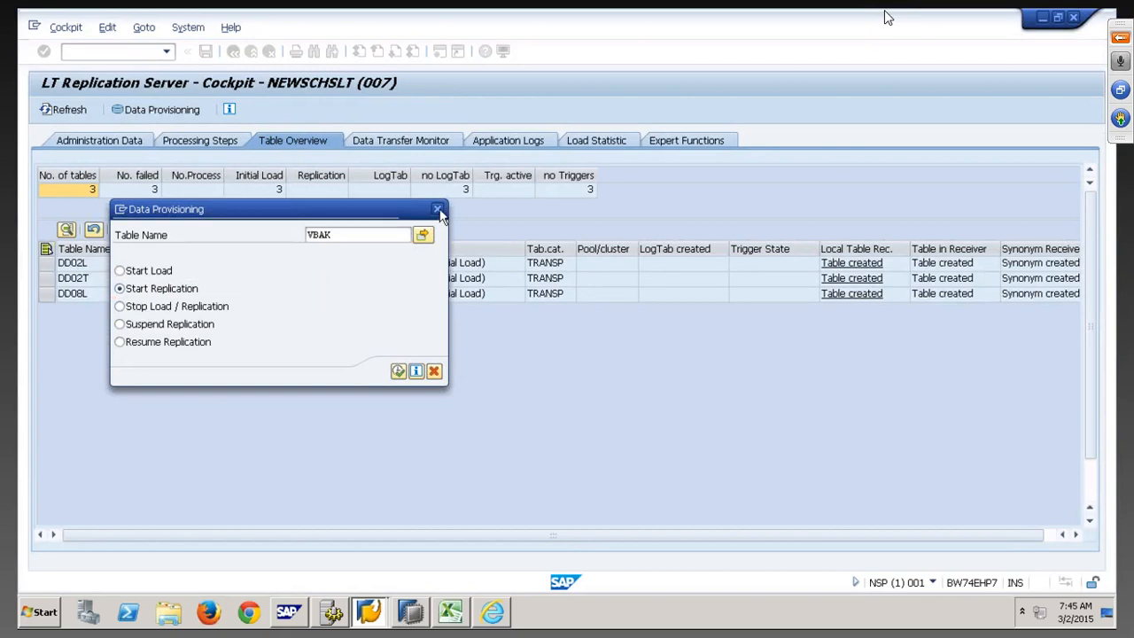
left_click(121, 209)
left_click(175, 291)
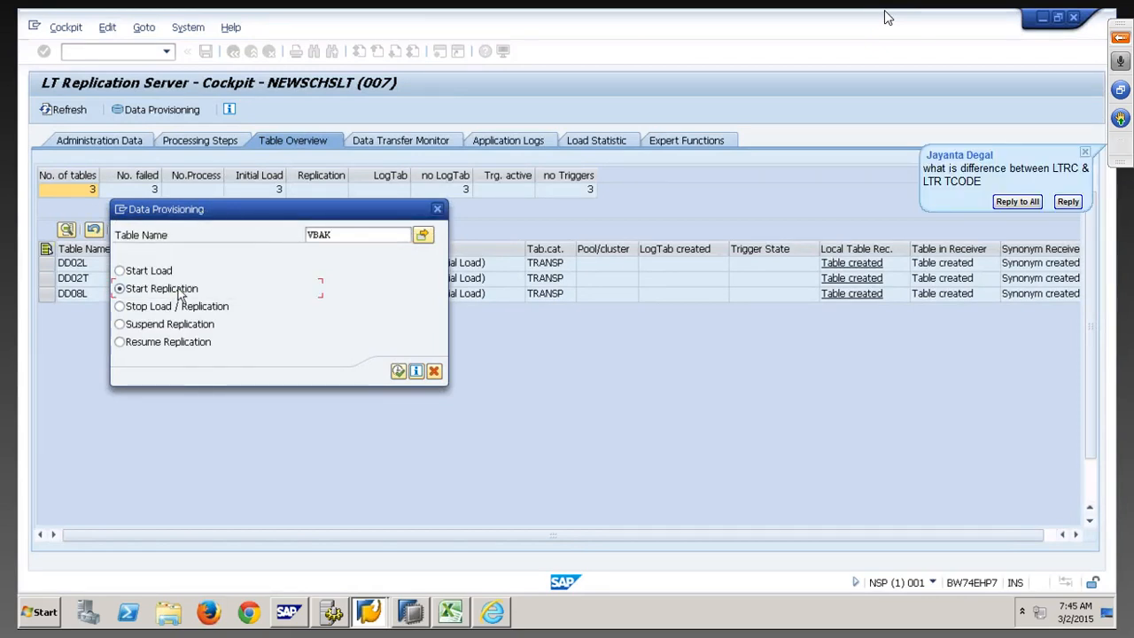
left_click(122, 209)
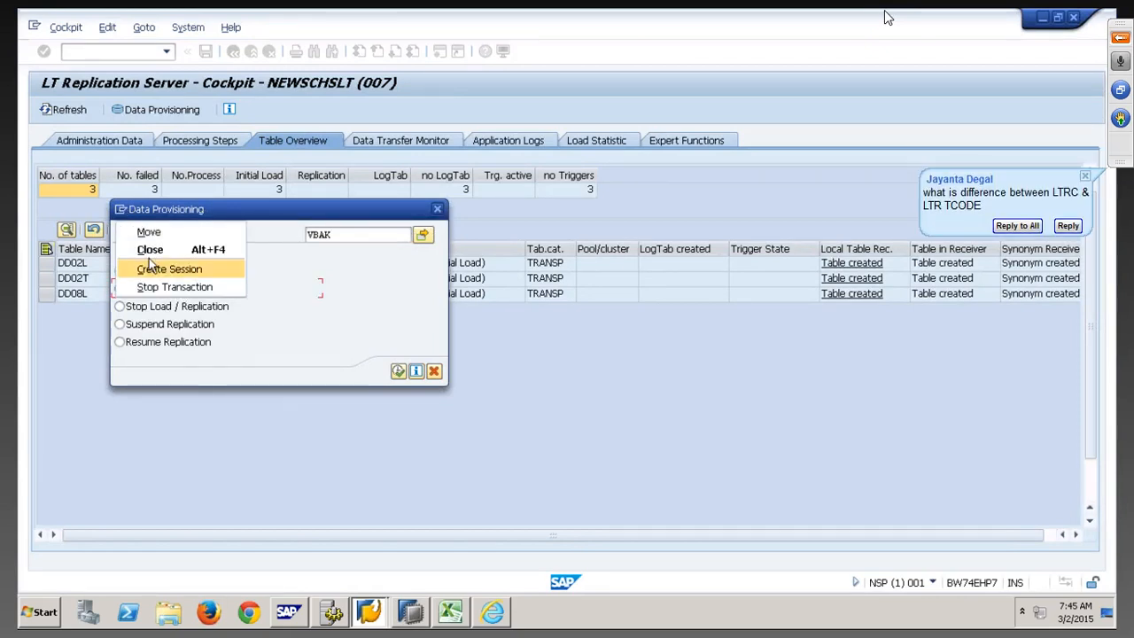
Close the hung NSP session through the SAP Logon tray icon's Close Sessions
left_click(189, 287)
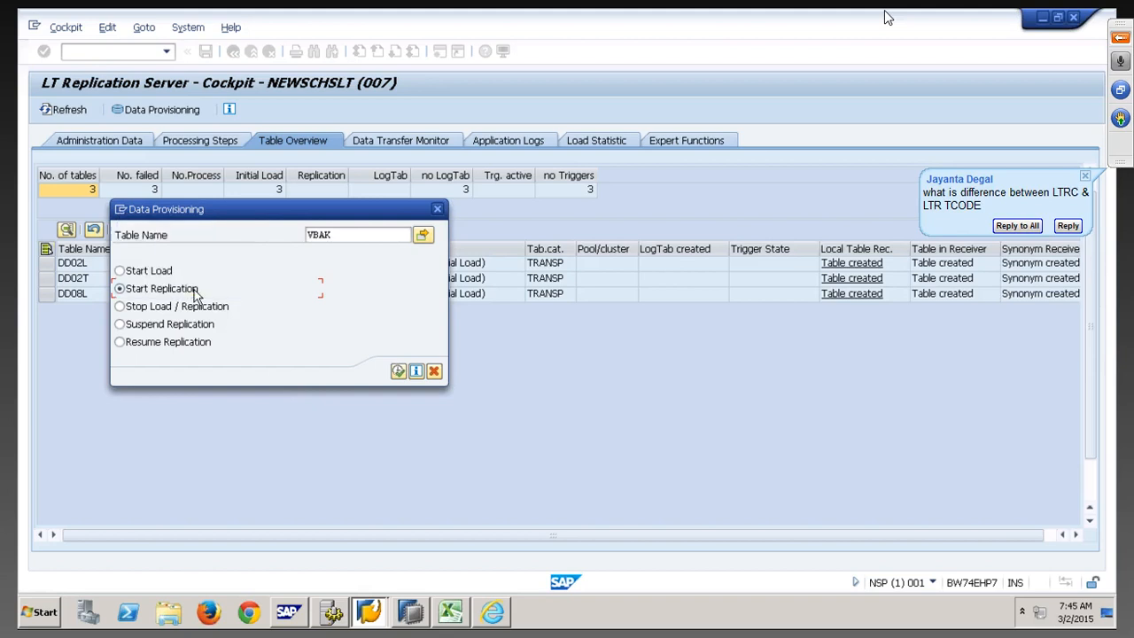
left_click(1022, 611)
right_click(999, 514)
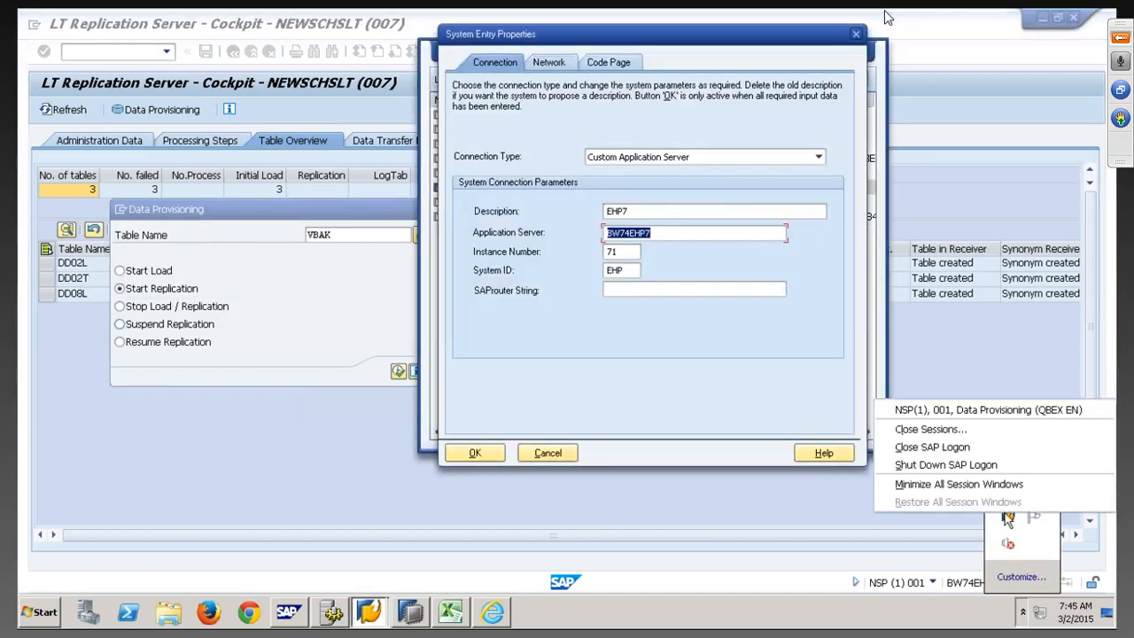
left_click(907, 430)
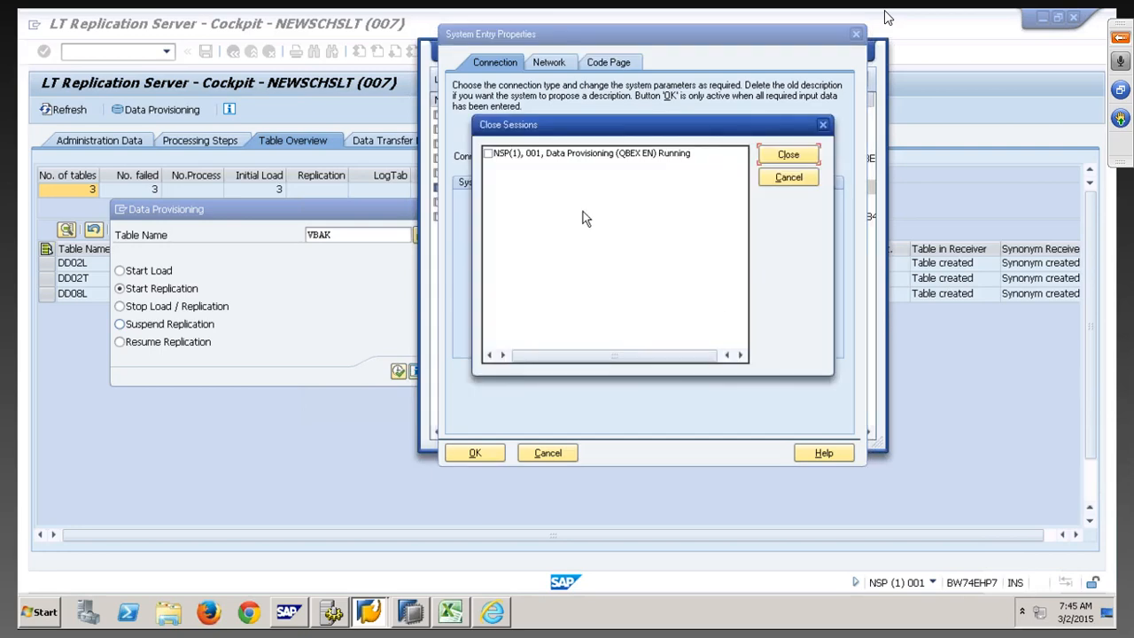
left_click(492, 155)
left_click(788, 155)
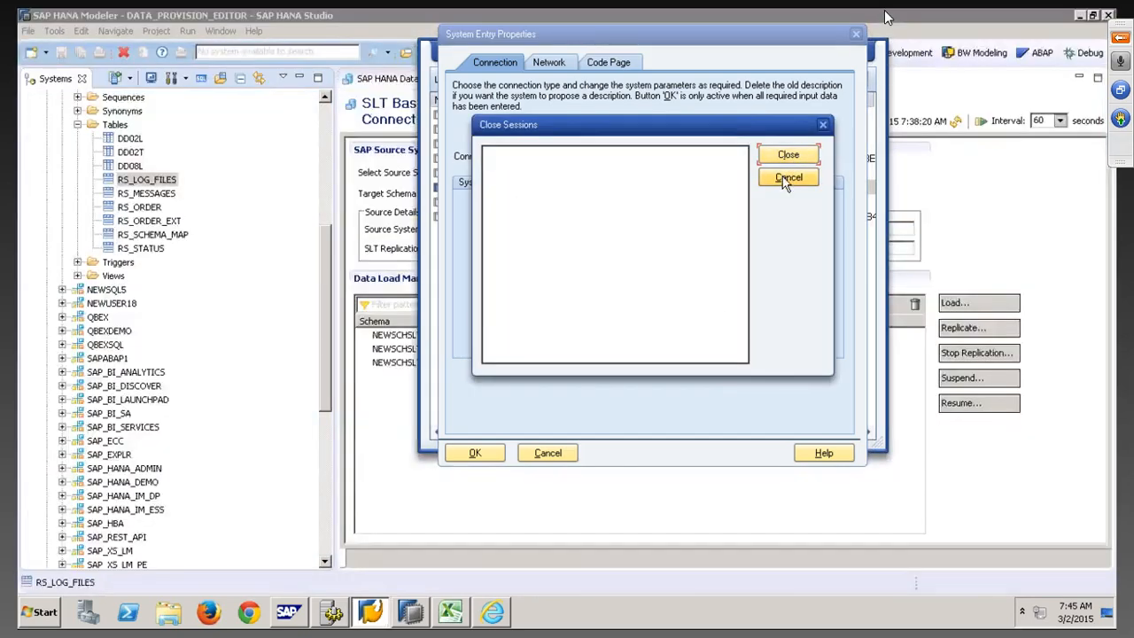
left_click(783, 176)
left_click(558, 453)
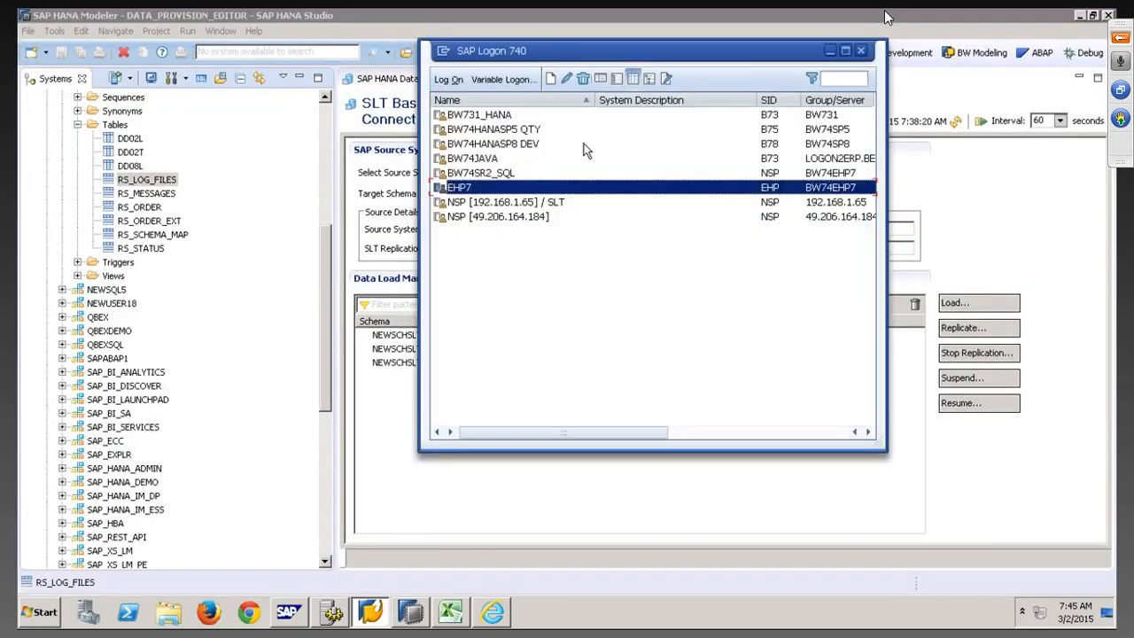
Log back on to NSP [192.168.1.65] / SLT with the user name and password
left_click(512, 204)
left_click(450, 80)
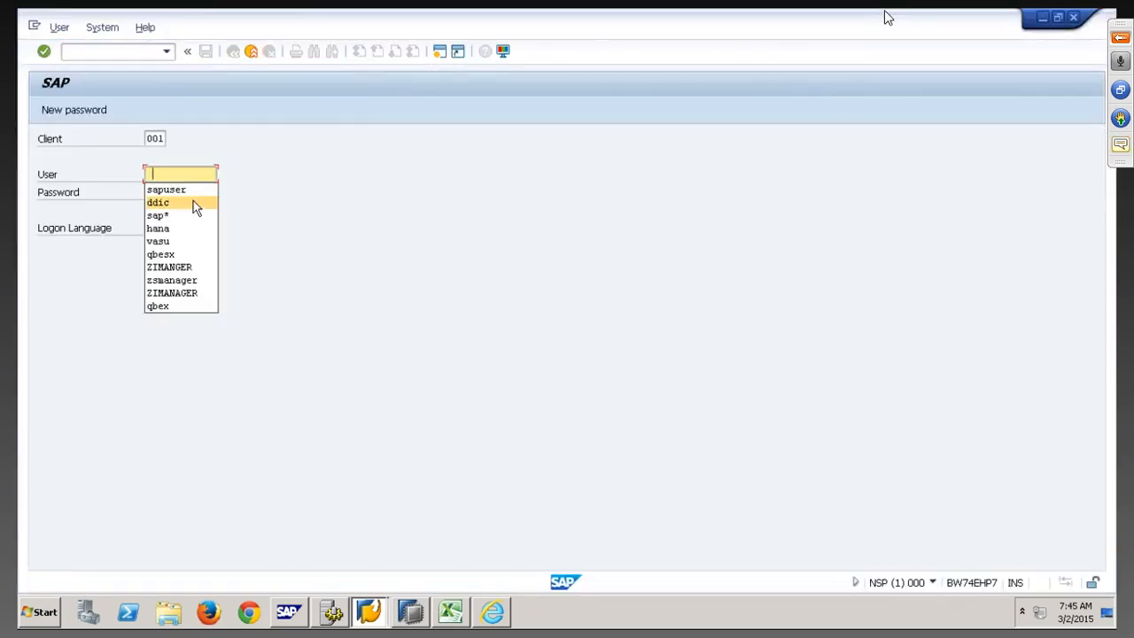
left_click(167, 255)
key("BackSpace")
key("BackSpace")
key("BackSpace")
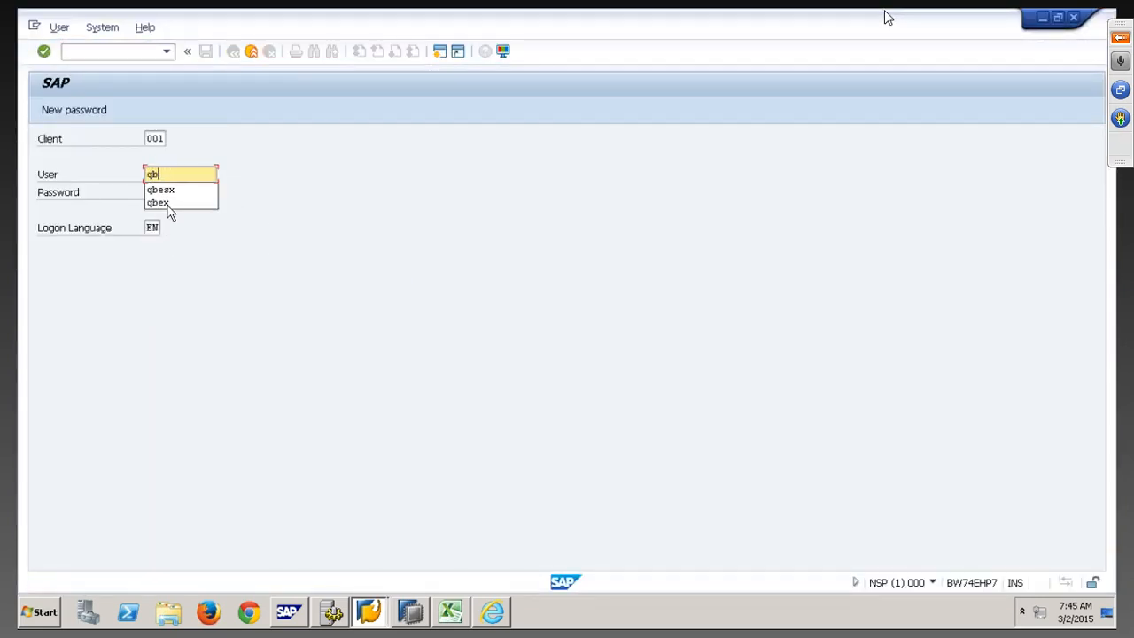
type("EX")
key("Tab")
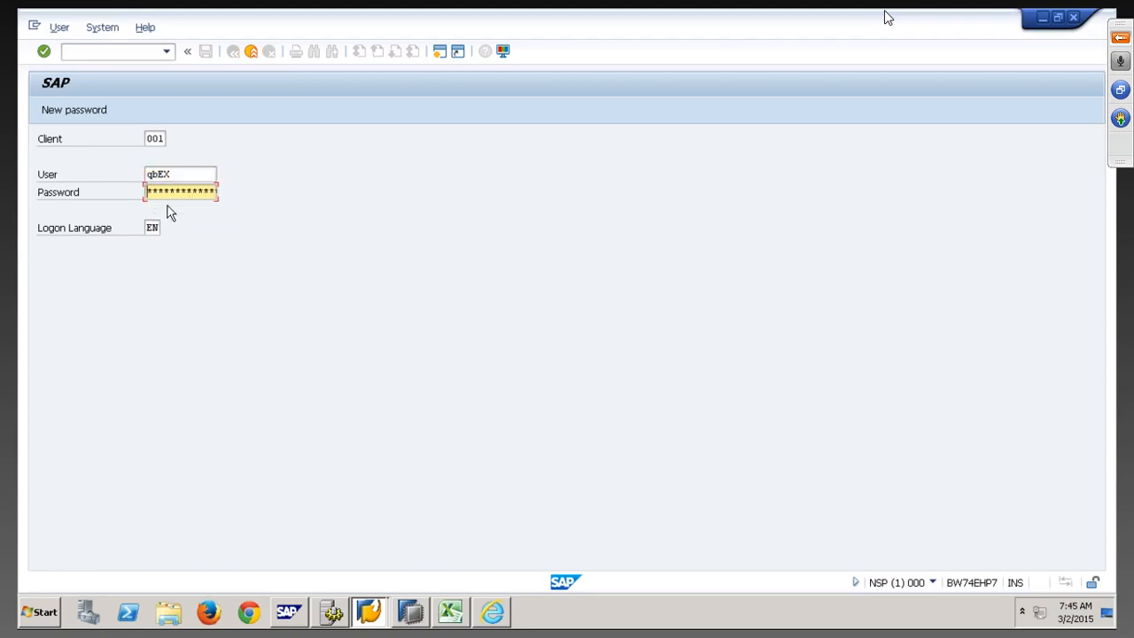
type("*******")
key("Return")
type("rsa1")
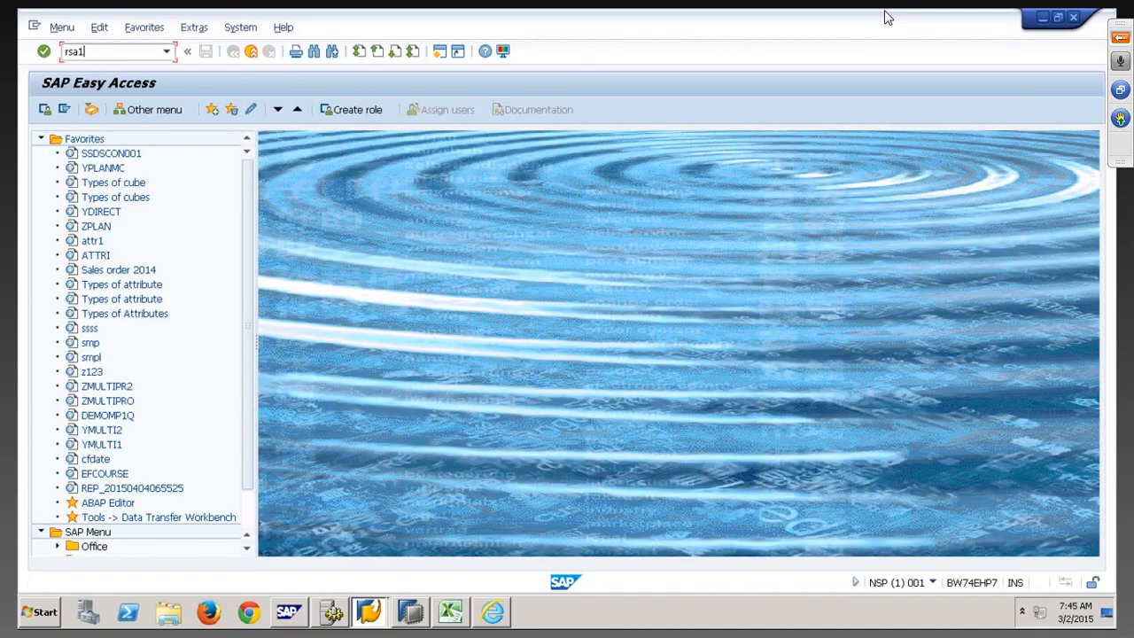
key("Return")
Reopen LTRC for mass transfer 007 NEWSCHSLT, view the Data Transfer Monitor, then Table Overview
type("ltrc")
key("Return")
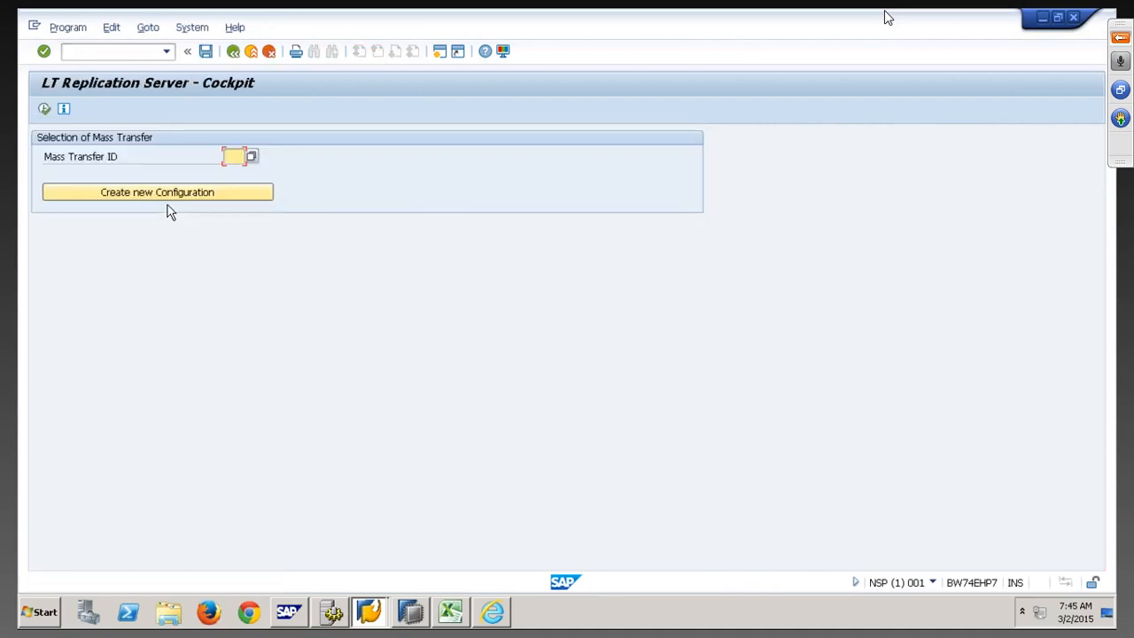
key("F4")
double_click(495, 215)
left_click(44, 108)
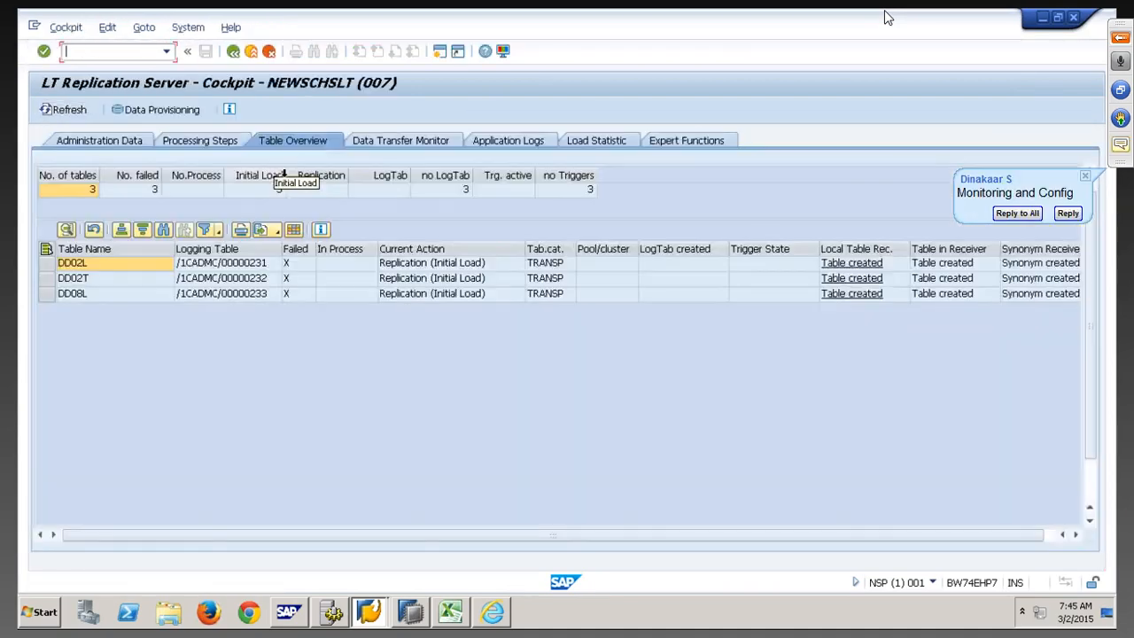
left_click(400, 142)
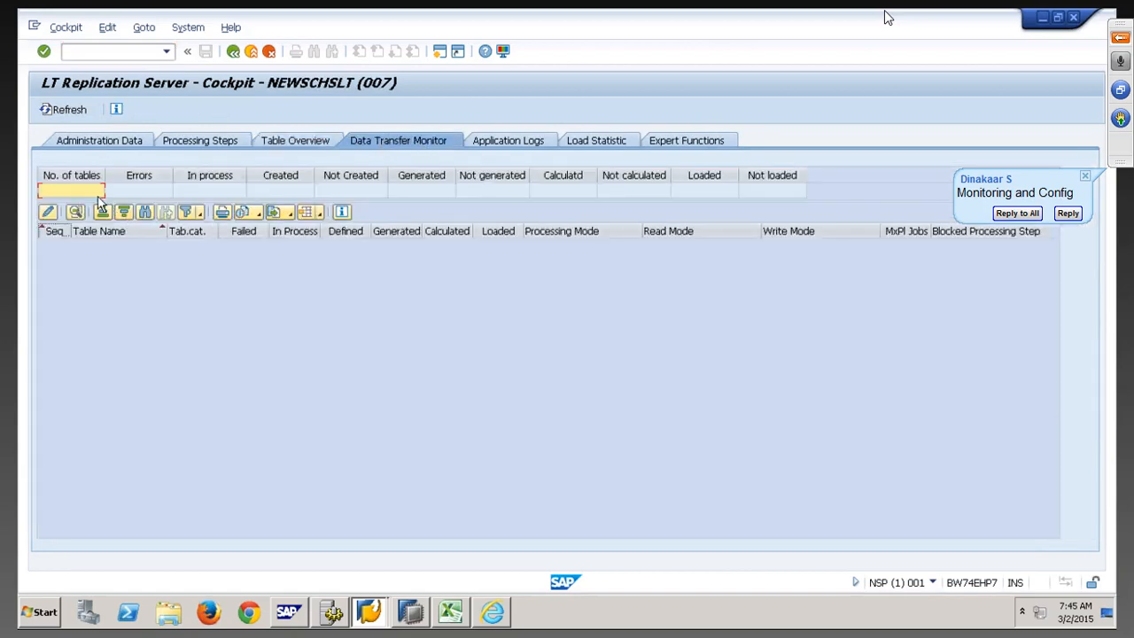
left_click(285, 143)
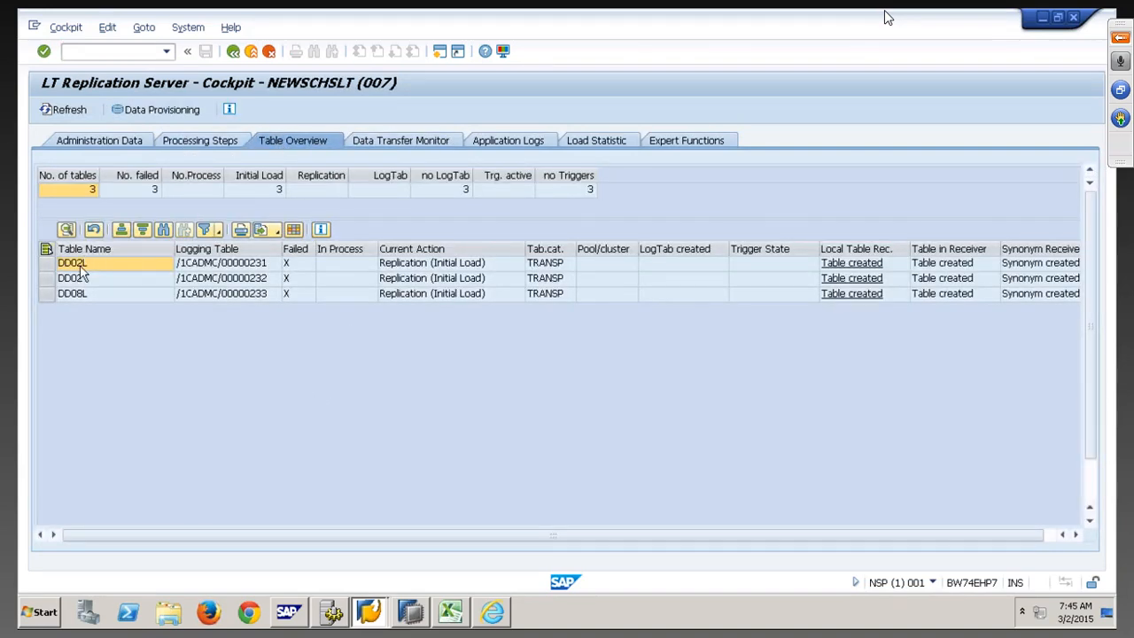
left_click(163, 111)
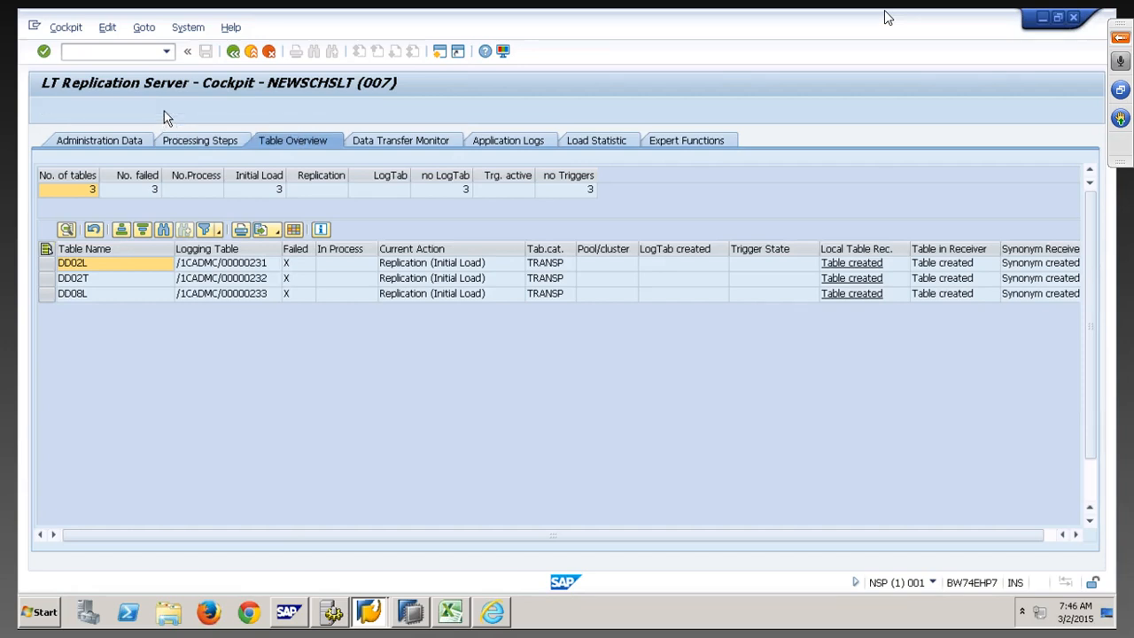
Start the load for tables DD02L, DD02T and DD08L in the Data Provisioning dialog
type("DD")
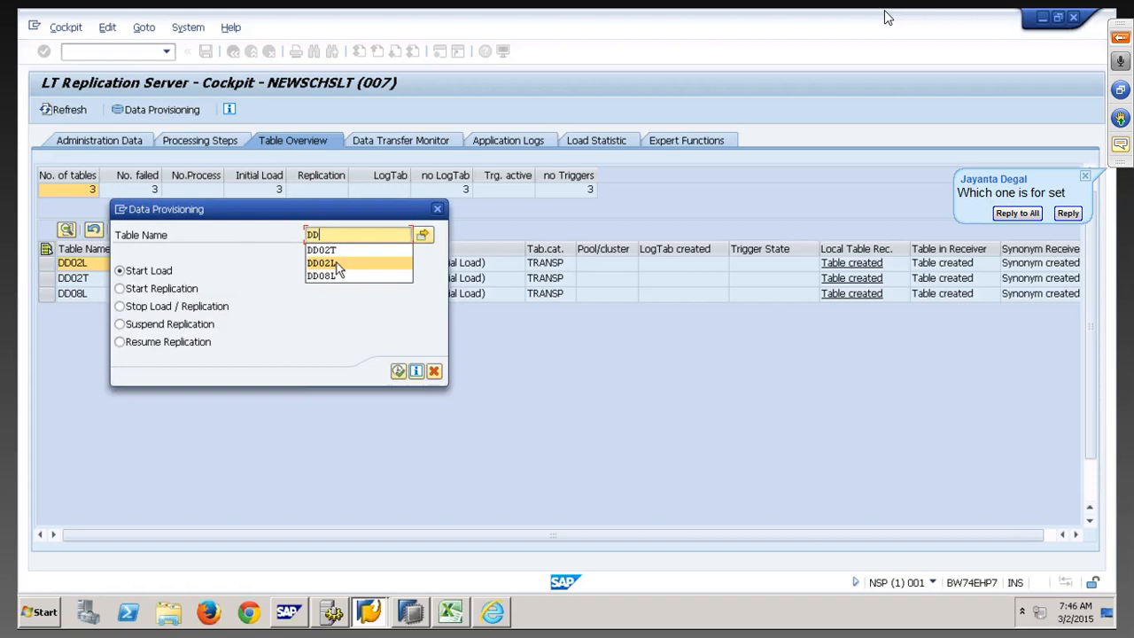
left_click(336, 264)
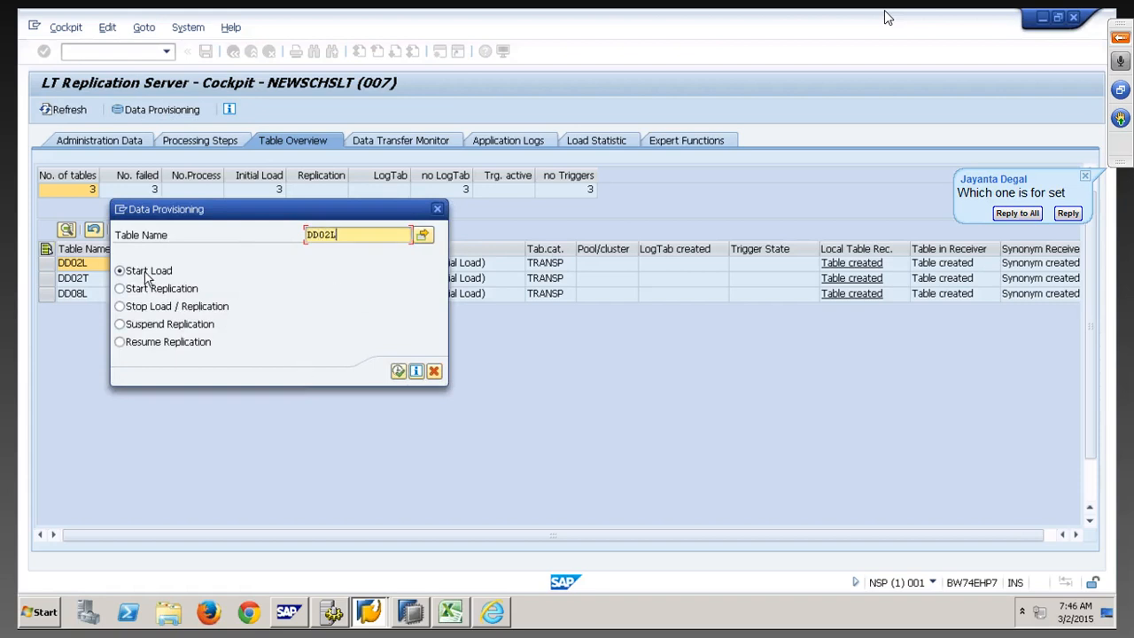
left_click(398, 372)
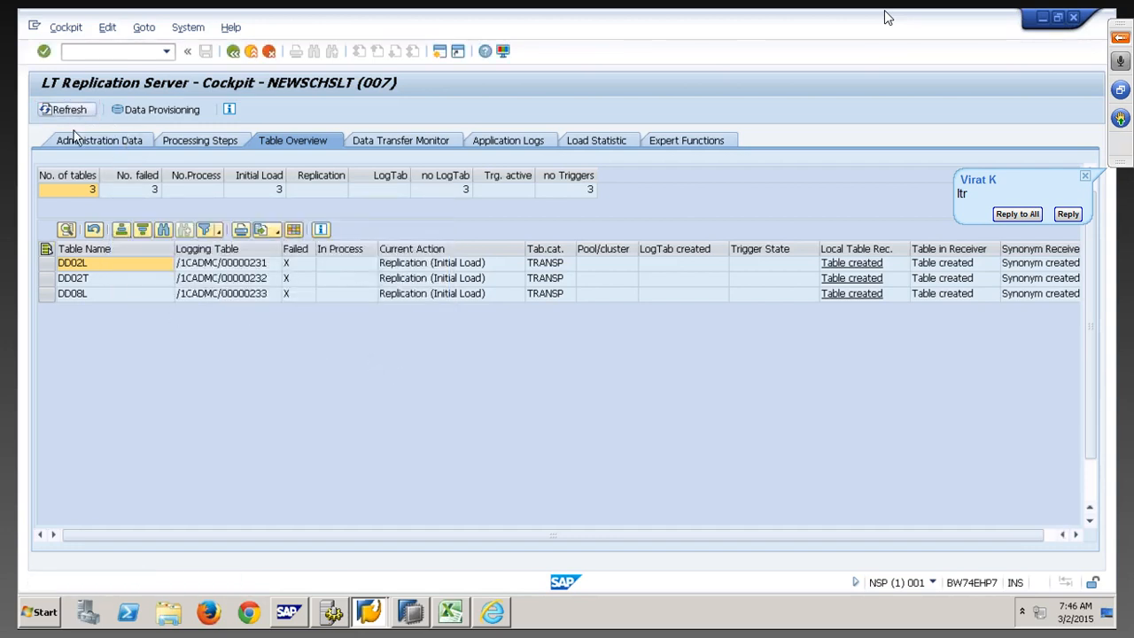
left_click(155, 110)
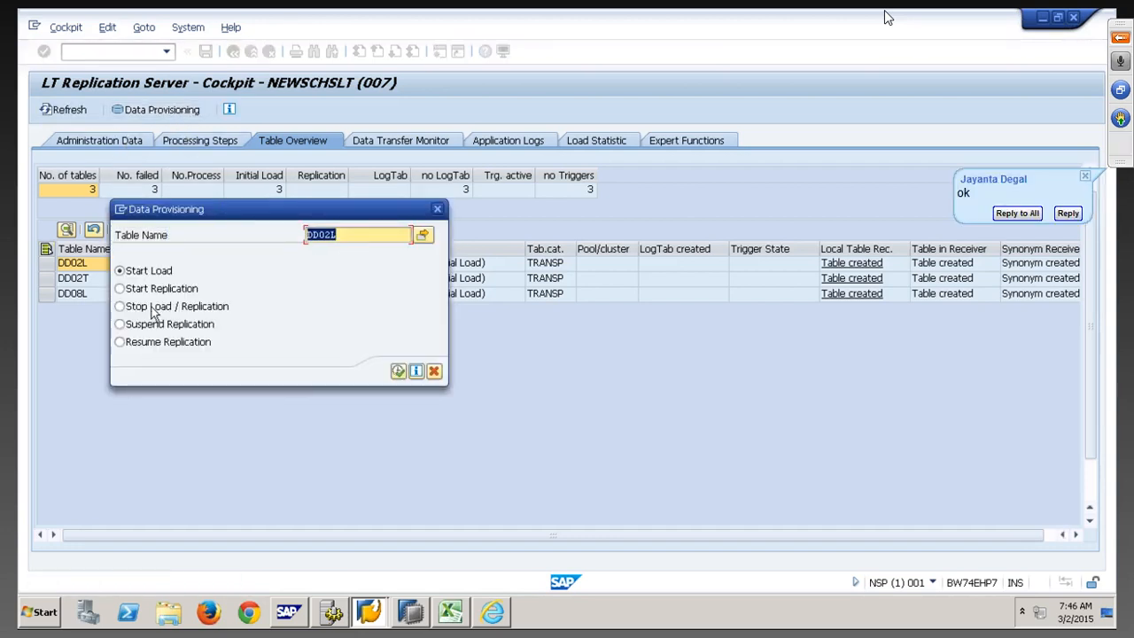
left_click(345, 233)
key("BackSpace")
type("T")
left_click(398, 371)
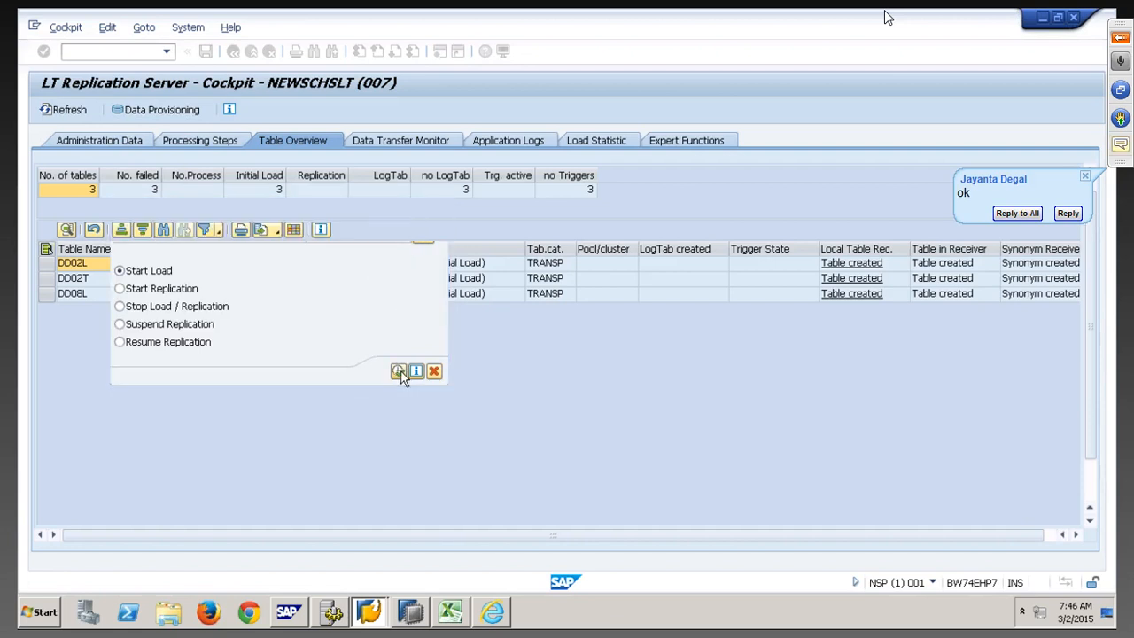
left_click(165, 113)
key("BackSpace")
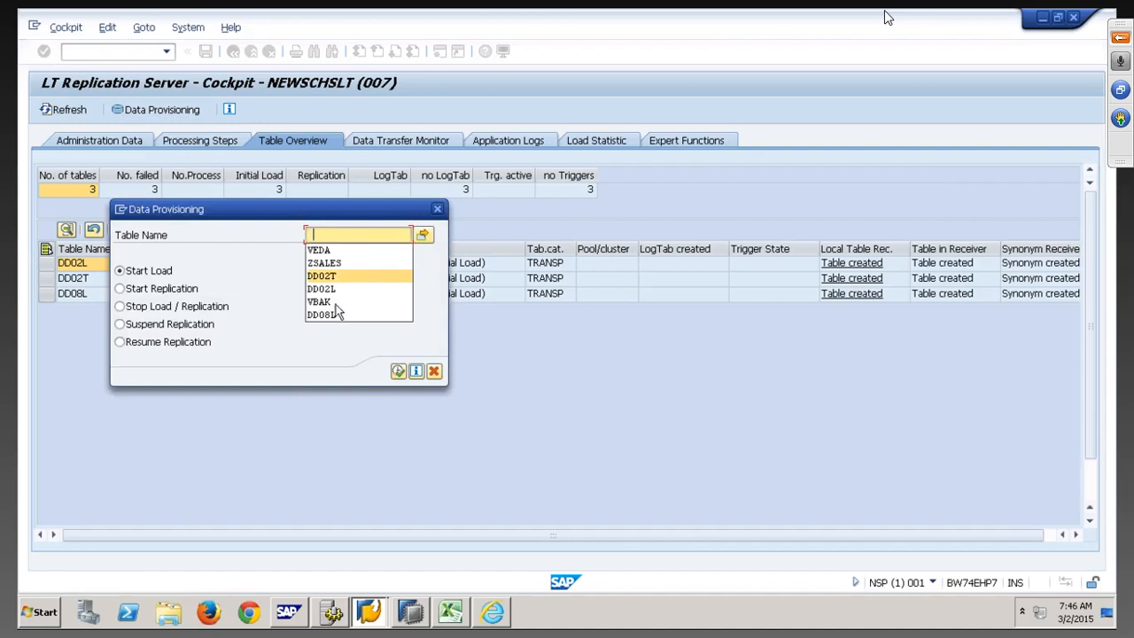
left_click(328, 317)
left_click(397, 371)
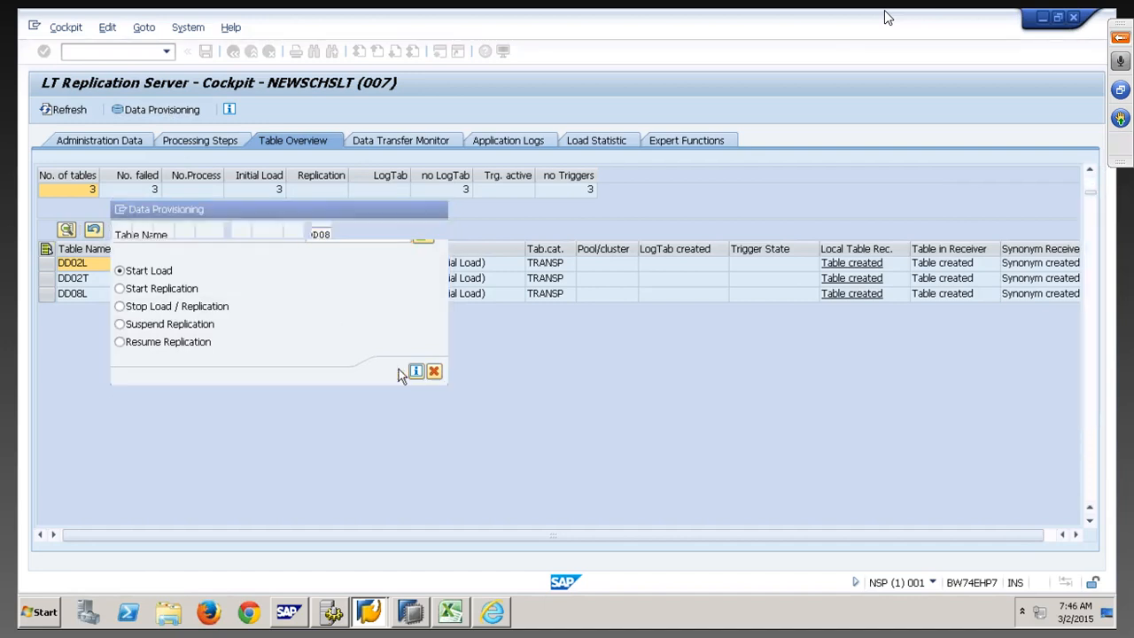
Check the Data Transfer Monitor, then stop load and replication for DD08L
left_click(422, 142)
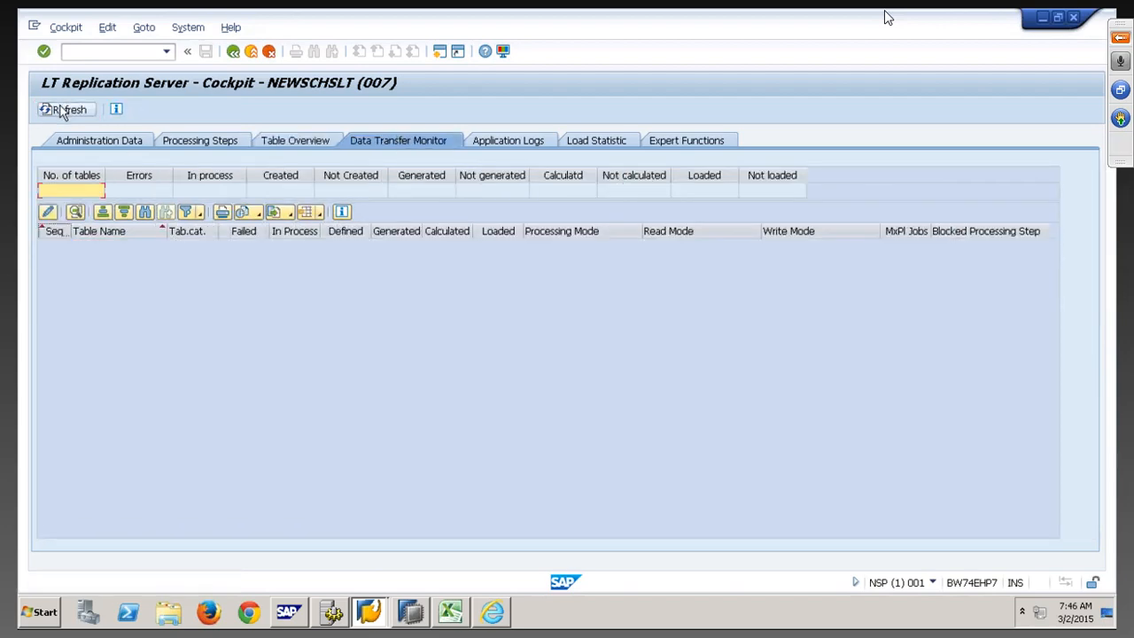
left_click(271, 141)
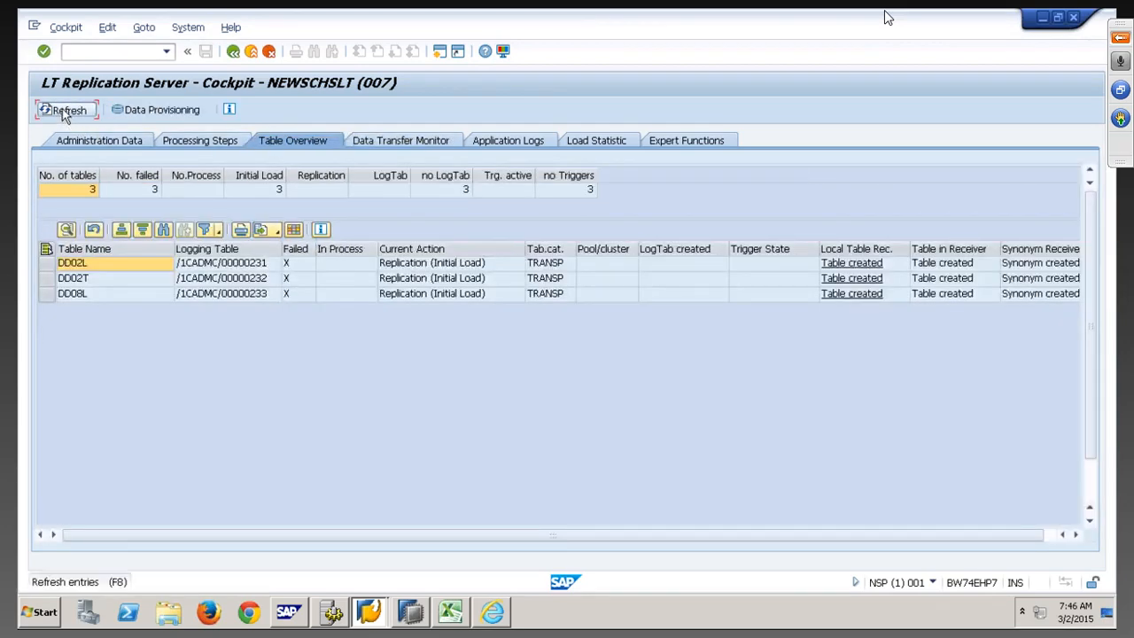
left_click(187, 110)
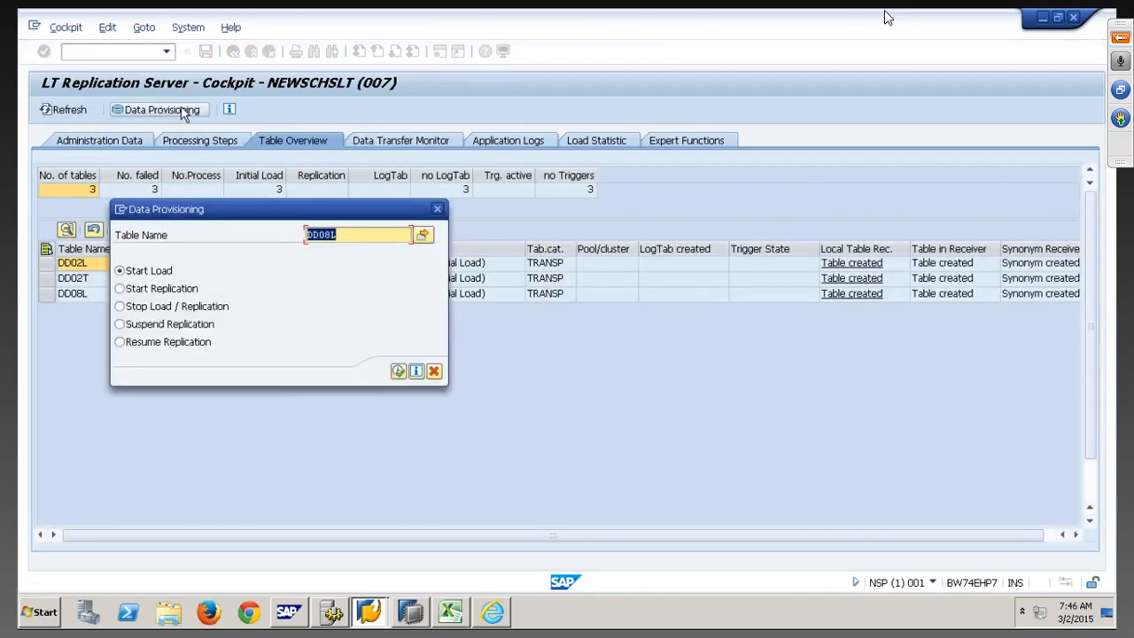
left_click(140, 289)
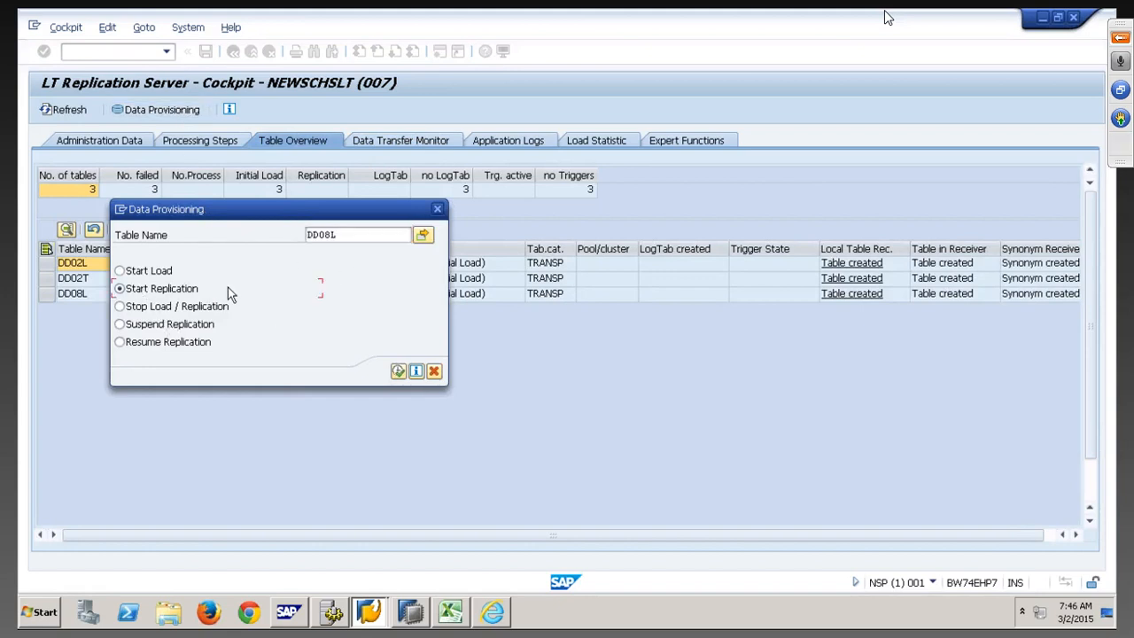
left_click(174, 305)
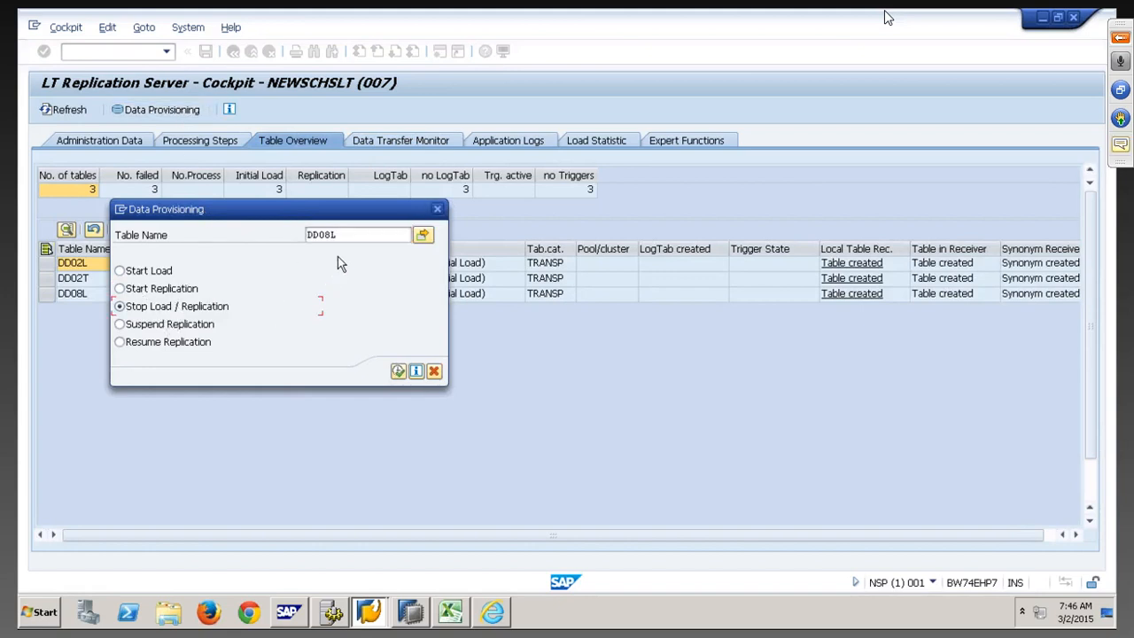
left_click(398, 371)
Stop load and replication for DD02T and DD02L as well
left_click(164, 110)
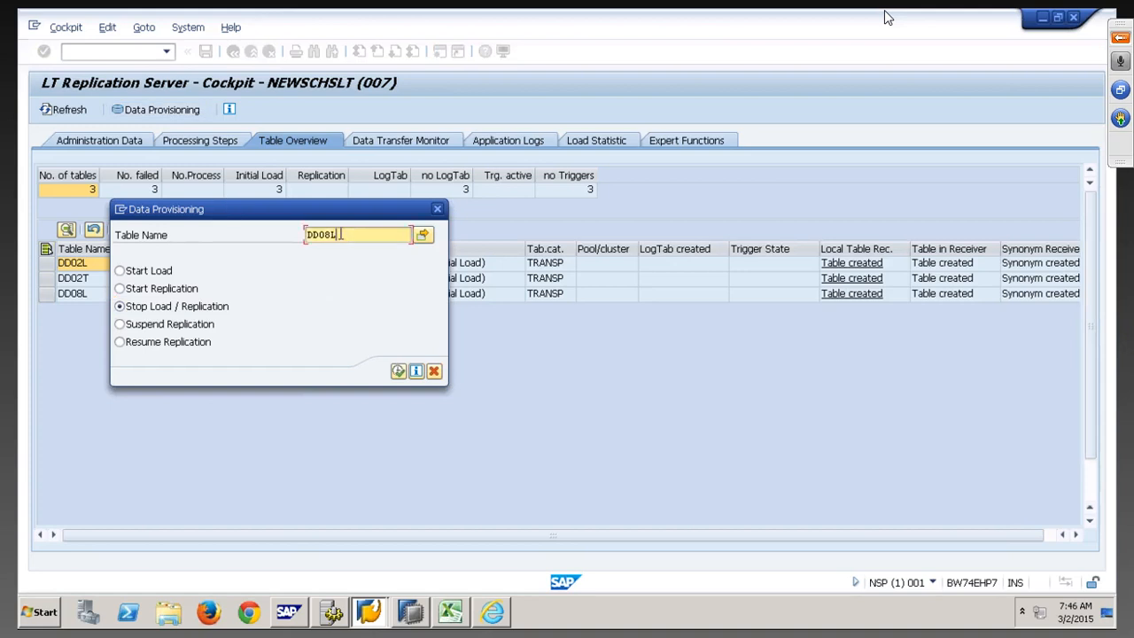
key("BackSpace")
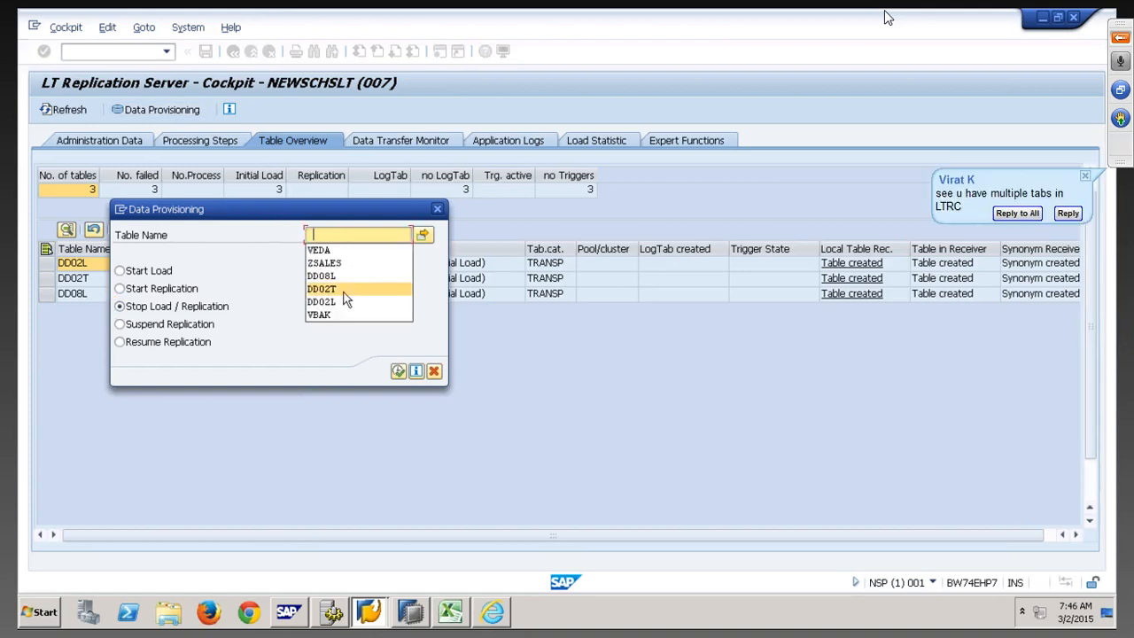
left_click(345, 290)
left_click(398, 373)
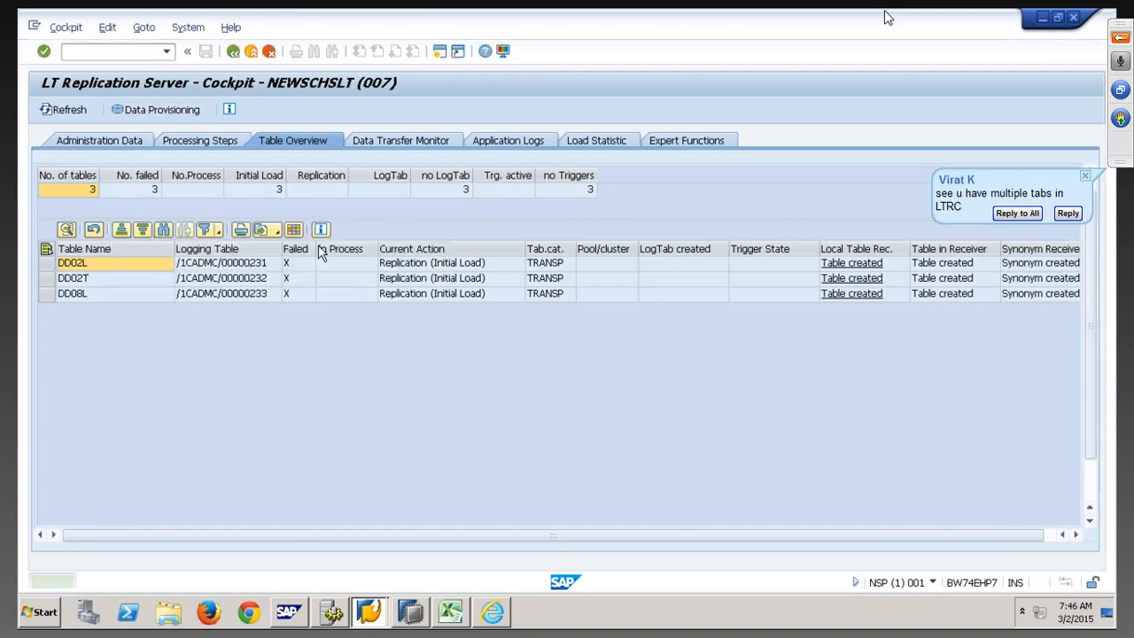
left_click(169, 109)
key("BackSpace")
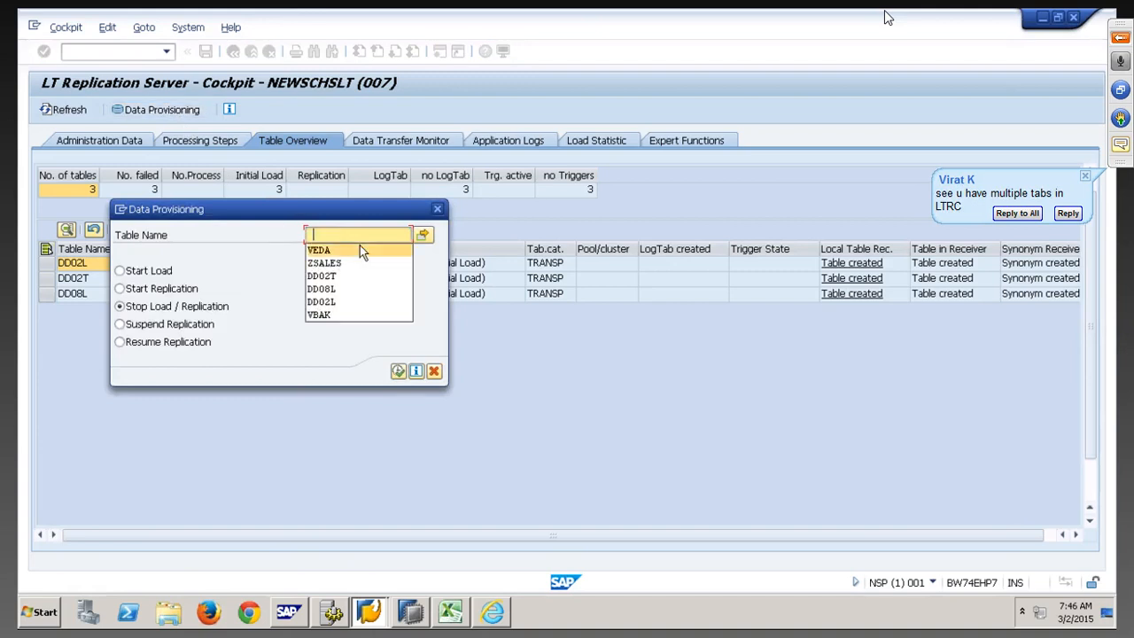
left_click(339, 300)
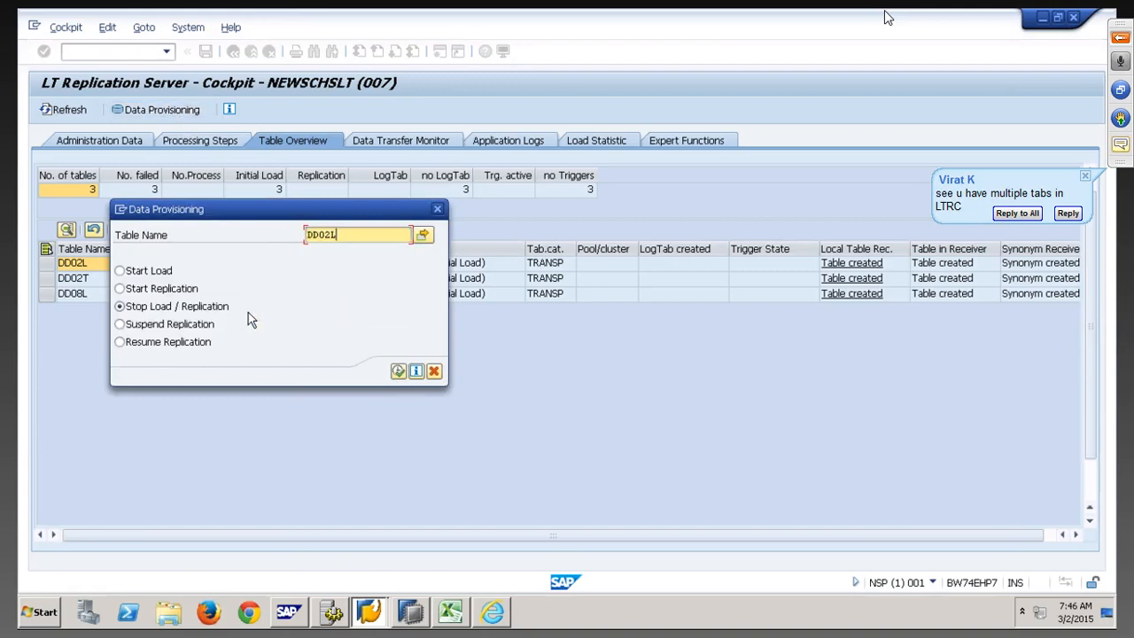
left_click(398, 371)
Refresh the cockpit's table list, then bring SAP HANA Studio to the front
left_click(76, 112)
left_click(77, 113)
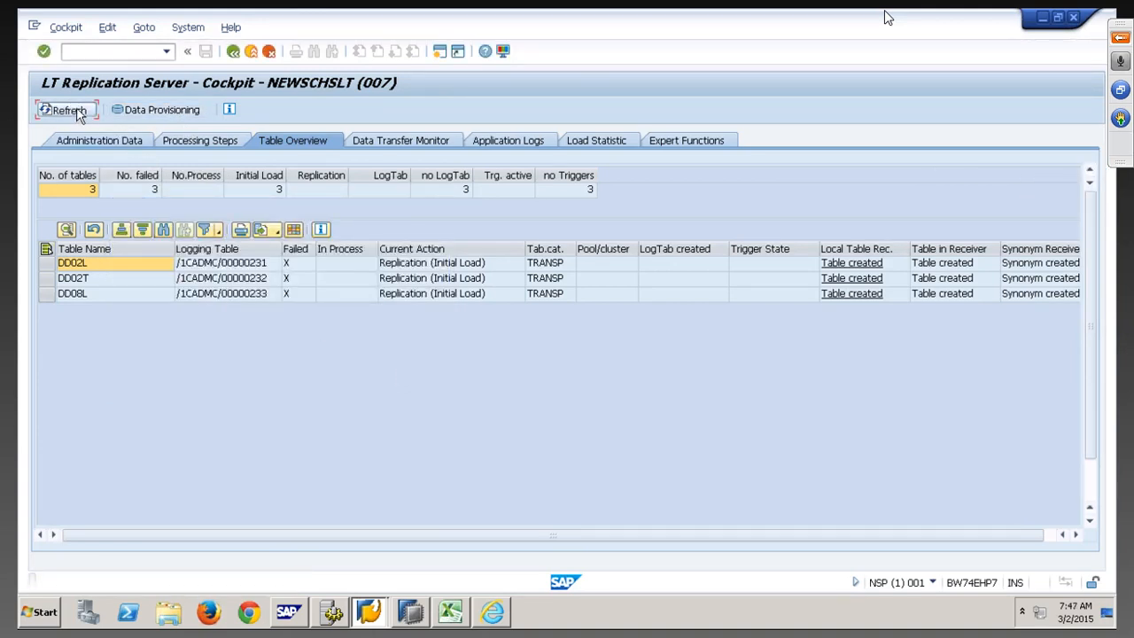
left_click(410, 614)
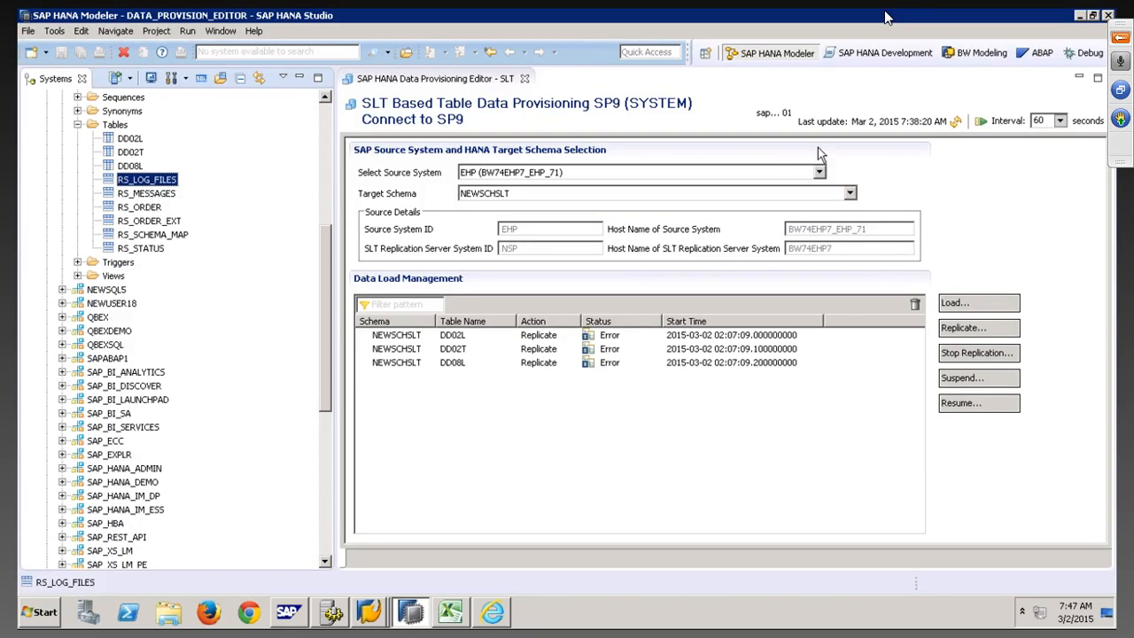
Refresh the Data Provisioning Editor so DD02L, DD02T and DD08L show as Executed
left_click(955, 120)
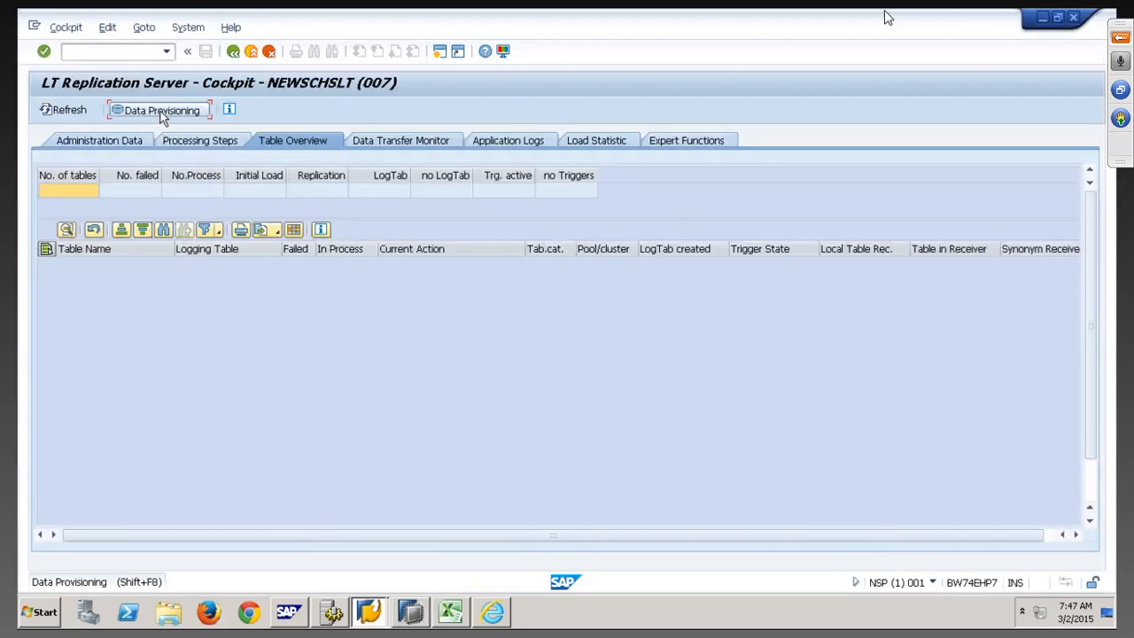
Run Start Load for DD02L, DD08L and DD02T from Data Provisioning
left_click(156, 109)
left_click(152, 271)
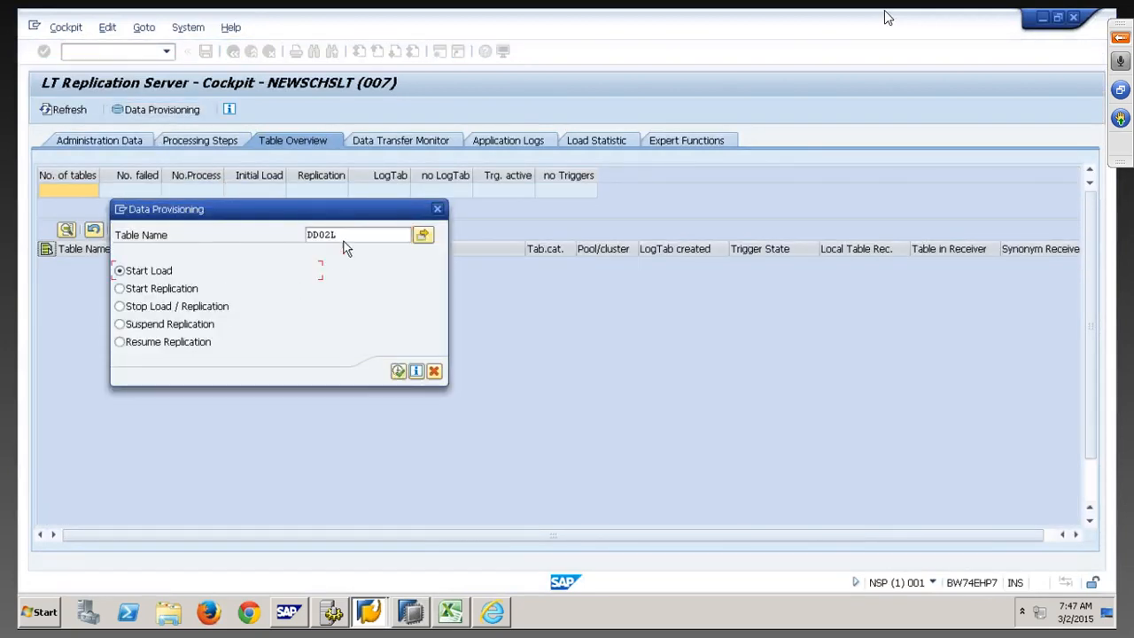
left_click(398, 370)
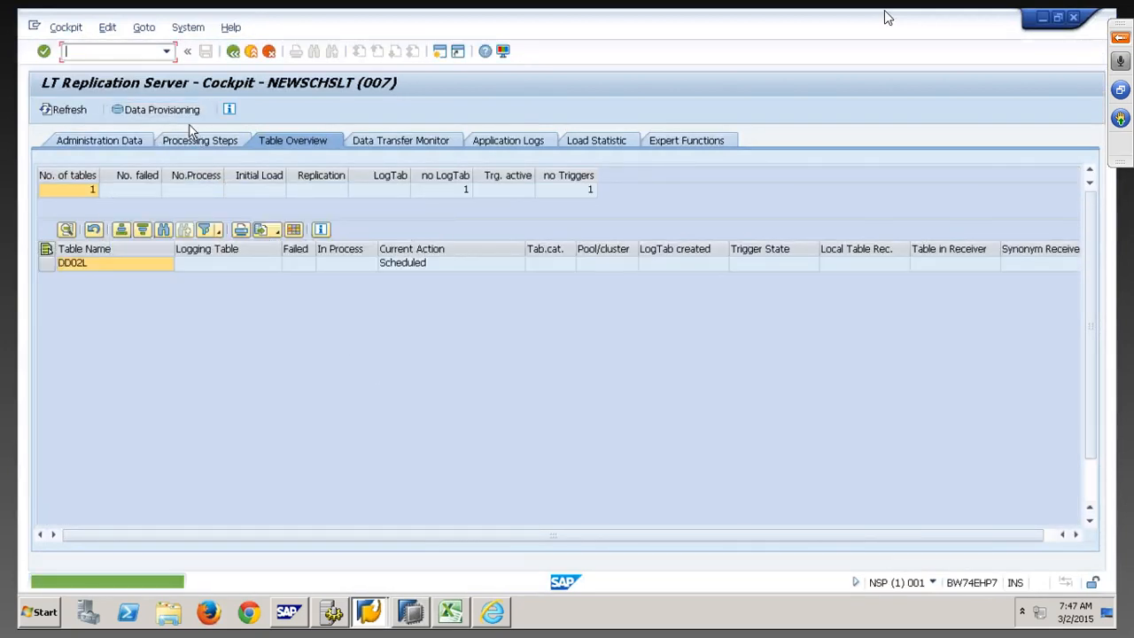
left_click(178, 111)
double_click(356, 235)
key("BackSpace")
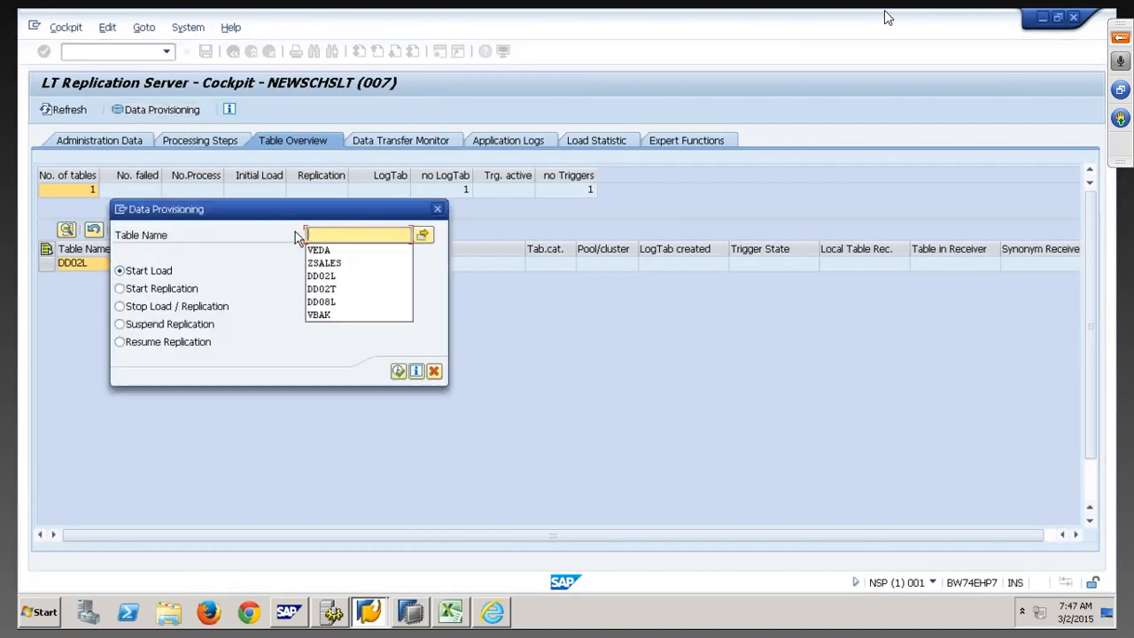
left_click(321, 301)
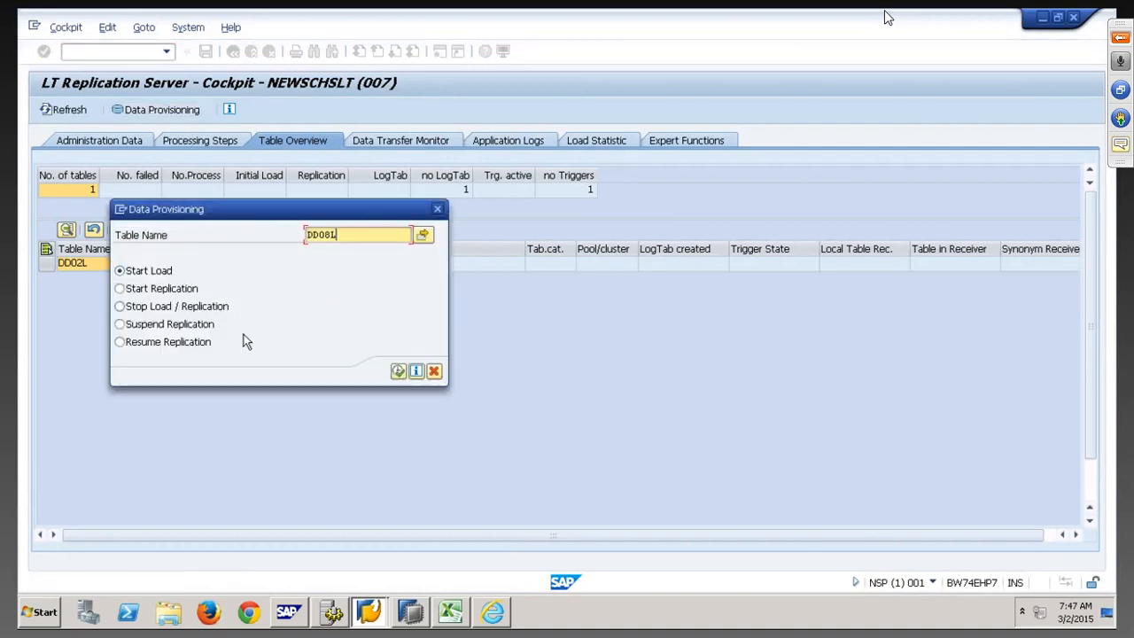
left_click(397, 370)
left_click(157, 110)
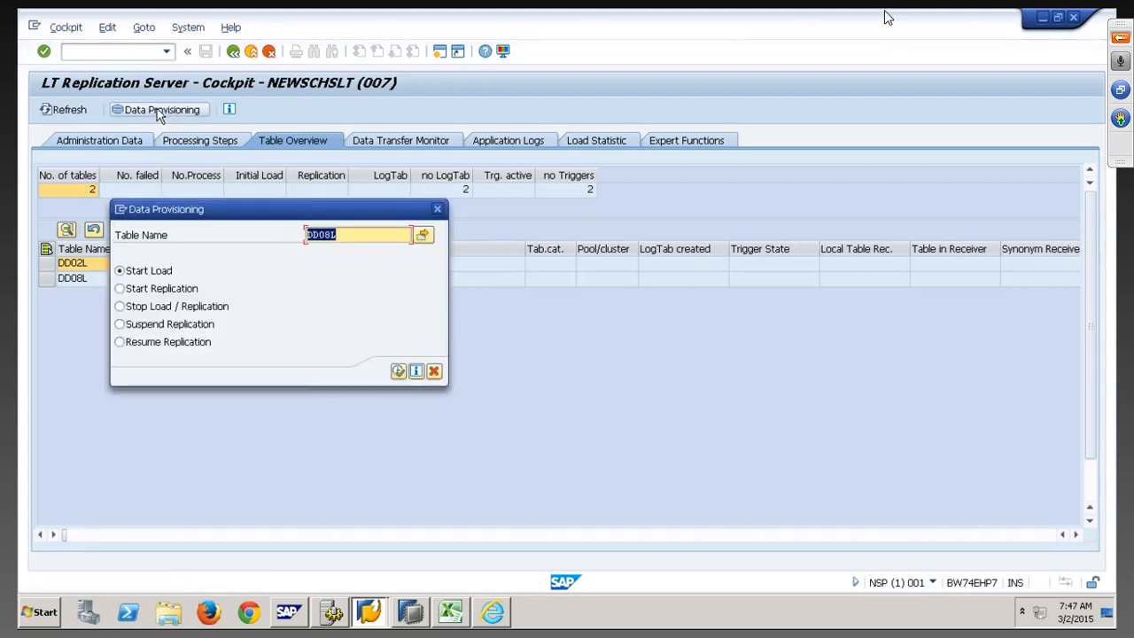
key("BackSpace")
left_click(341, 300)
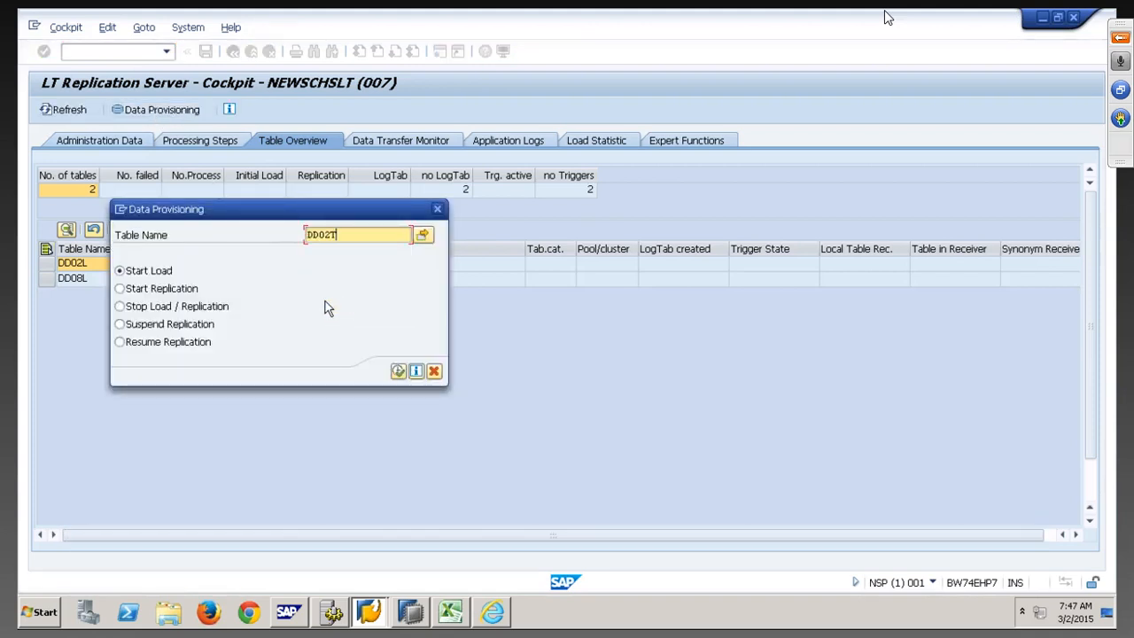
left_click(398, 370)
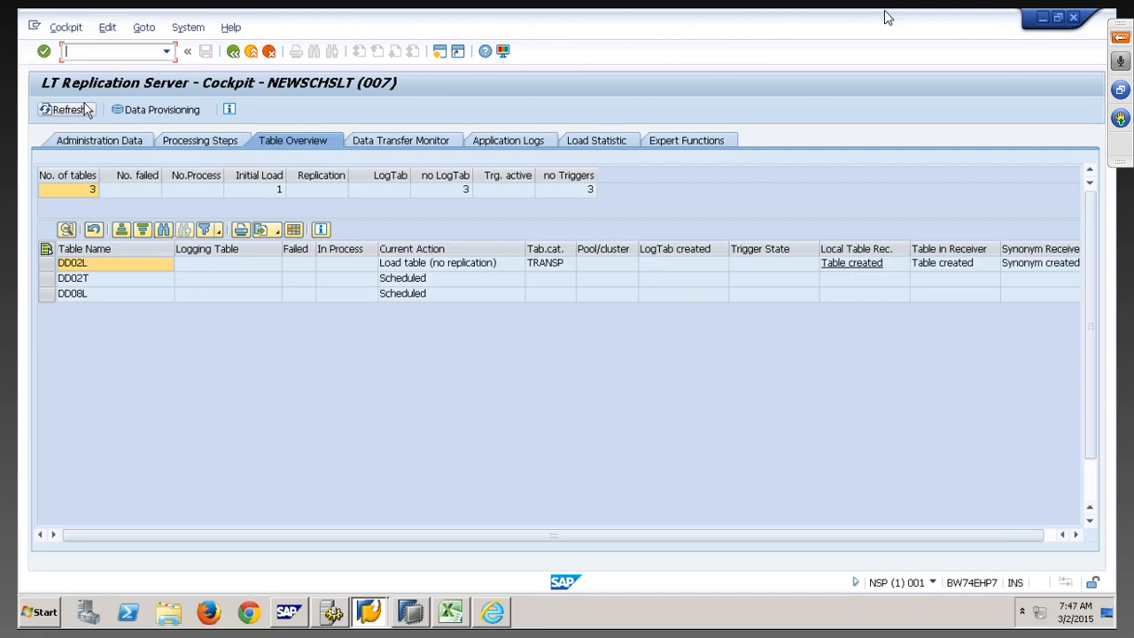
Refresh the table overview and Data Transfer Monitor until DD08L finishes its initial load
left_click(86, 109)
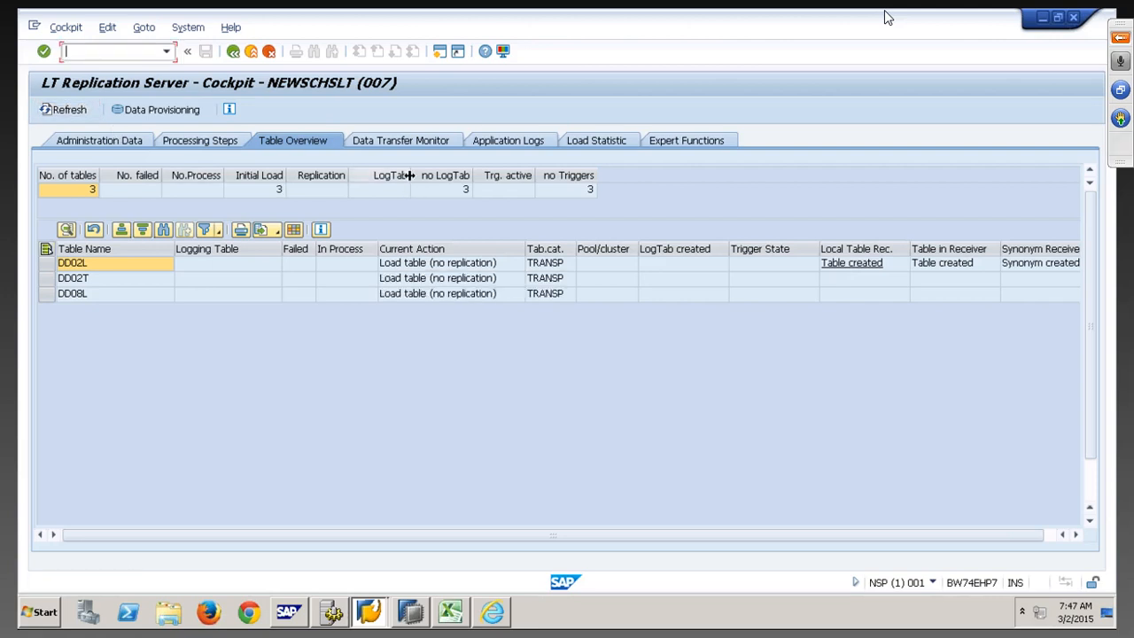
left_click(400, 138)
left_click(69, 110)
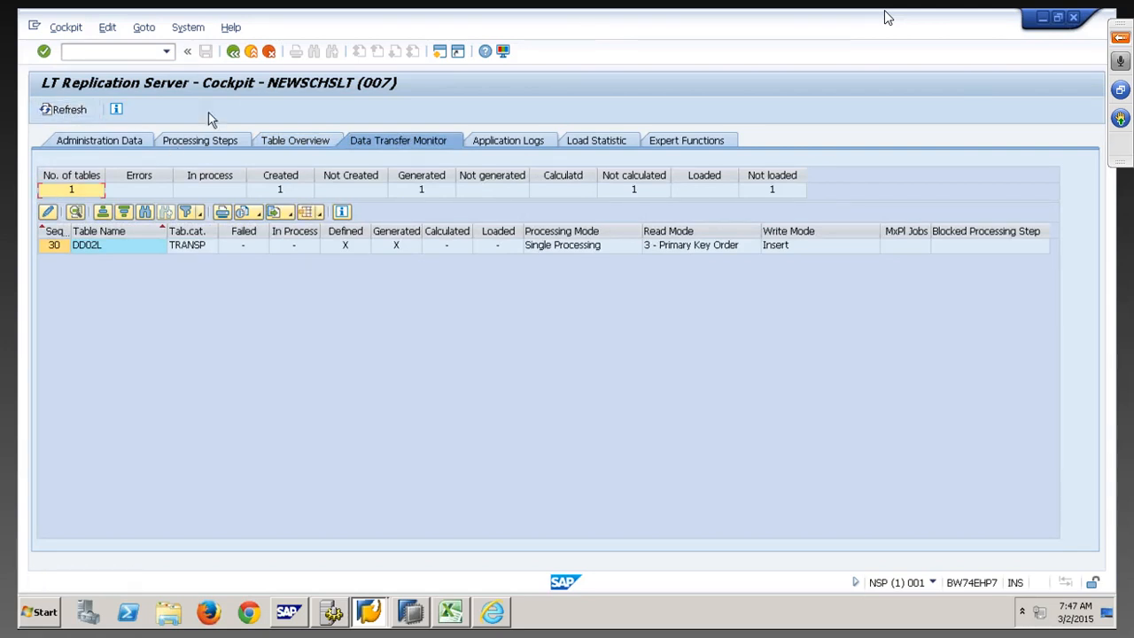
left_click(291, 143)
left_click(70, 111)
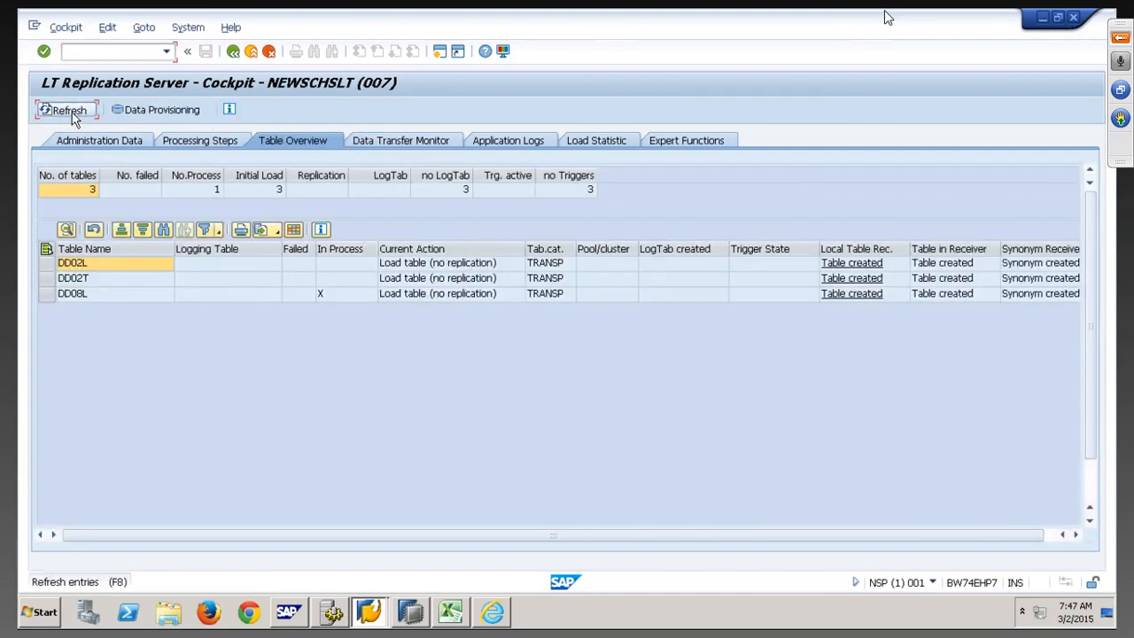
left_click(346, 297)
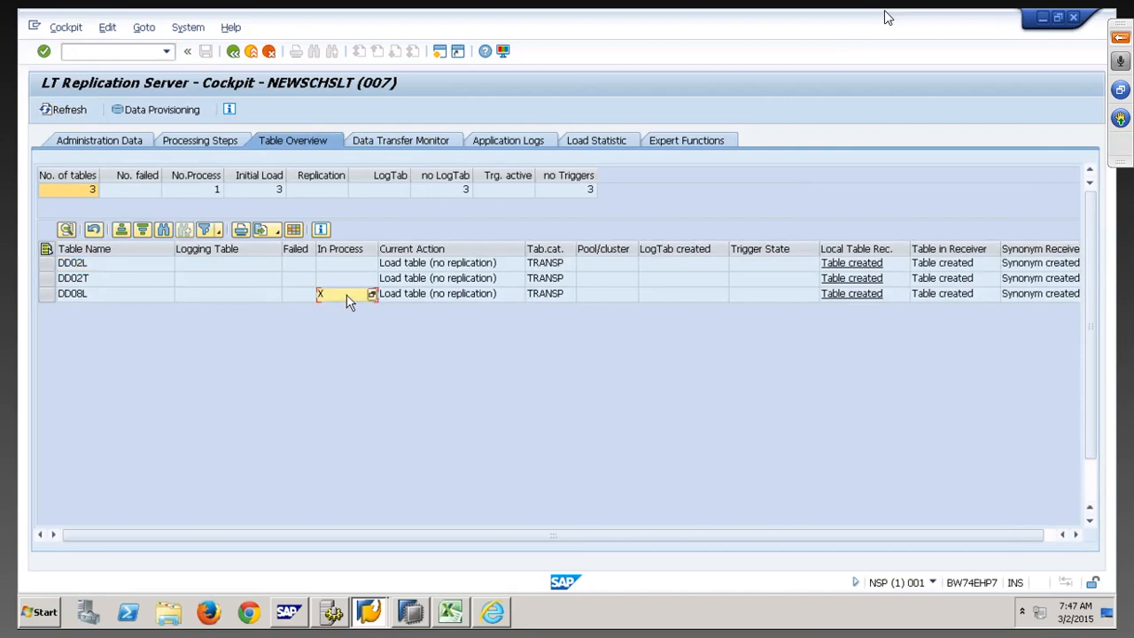
left_click(71, 111)
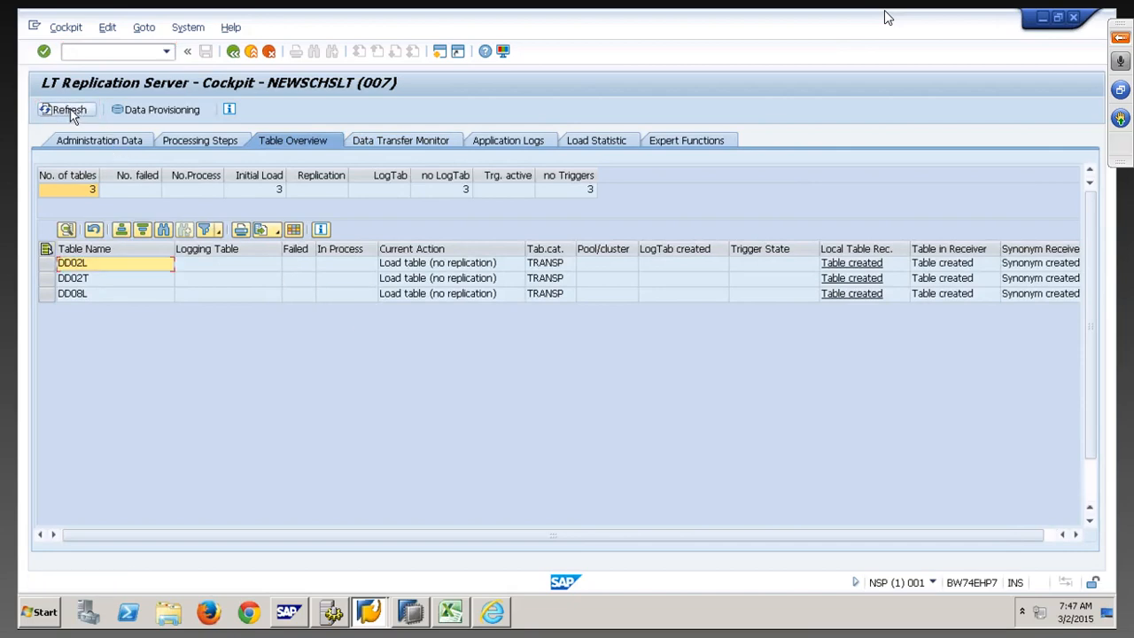
left_click(409, 611)
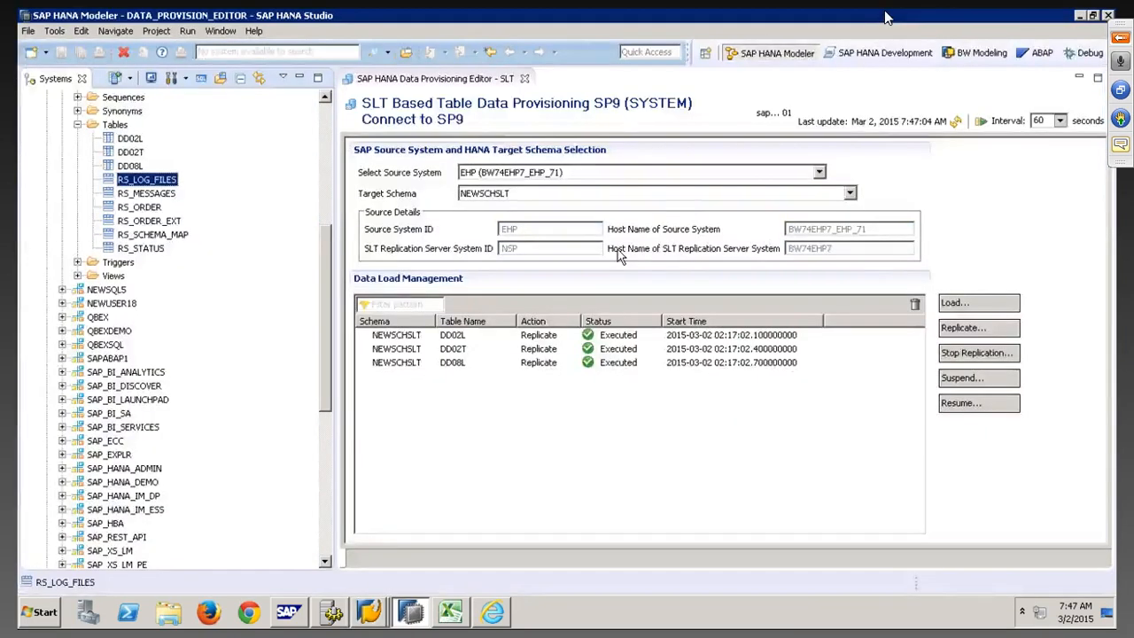
Refresh HANA Studio's load list twice, then refresh the cockpit's Data Transfer Monitor
left_click(954, 121)
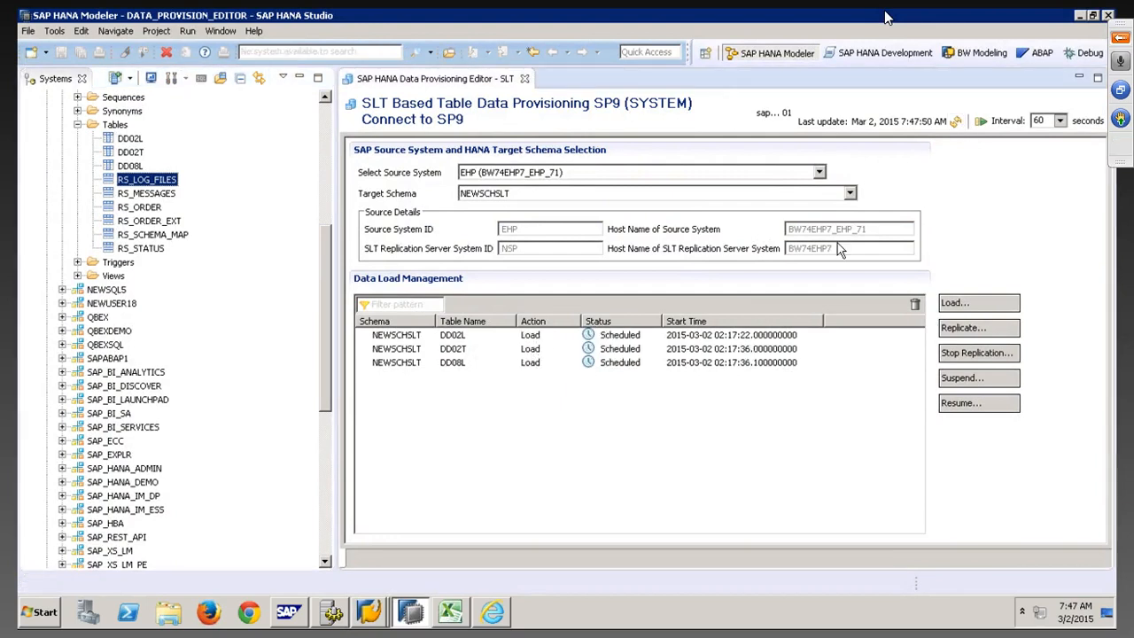
left_click(955, 120)
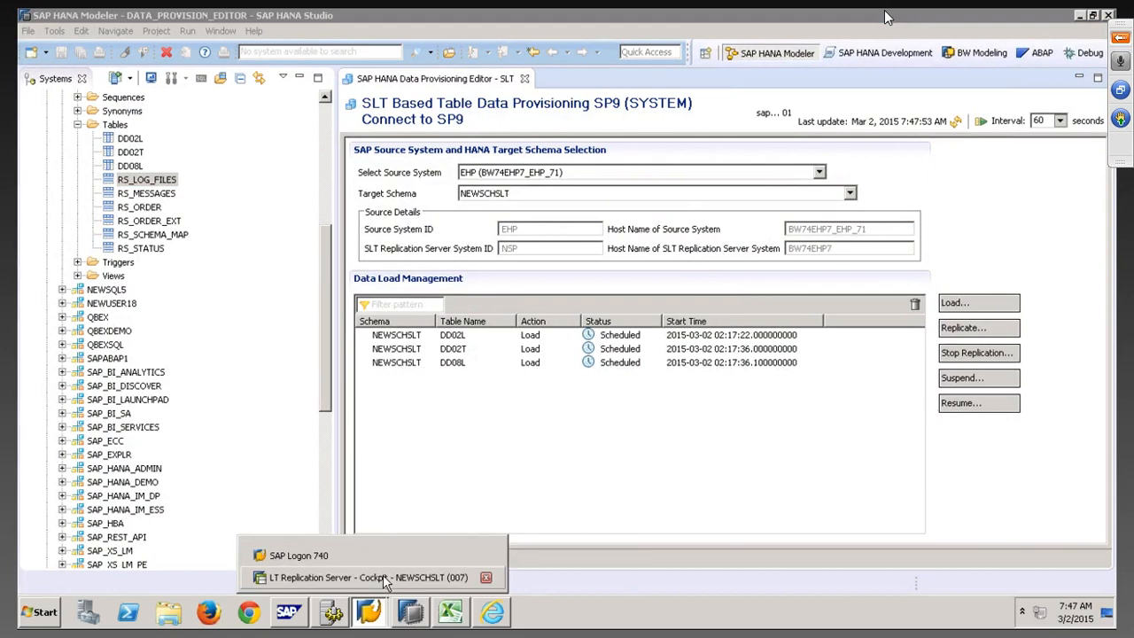
left_click(390, 588)
left_click(385, 140)
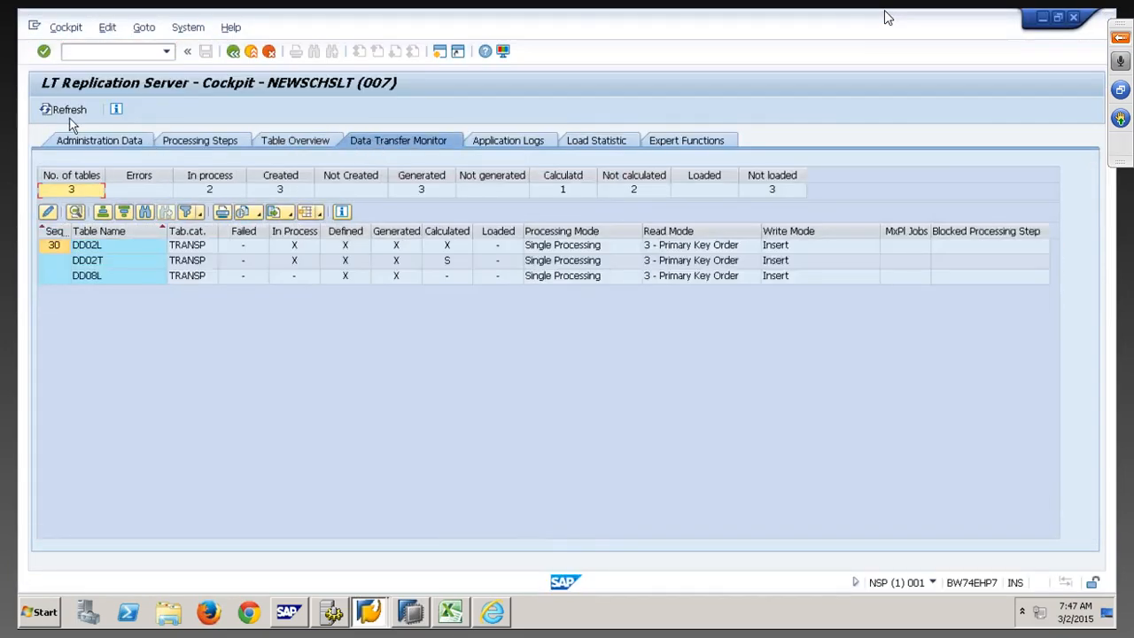
Refresh the Data Transfer Monitor several times, checking DD02T's In Process flag
left_click(67, 114)
left_click(67, 115)
left_click(294, 258)
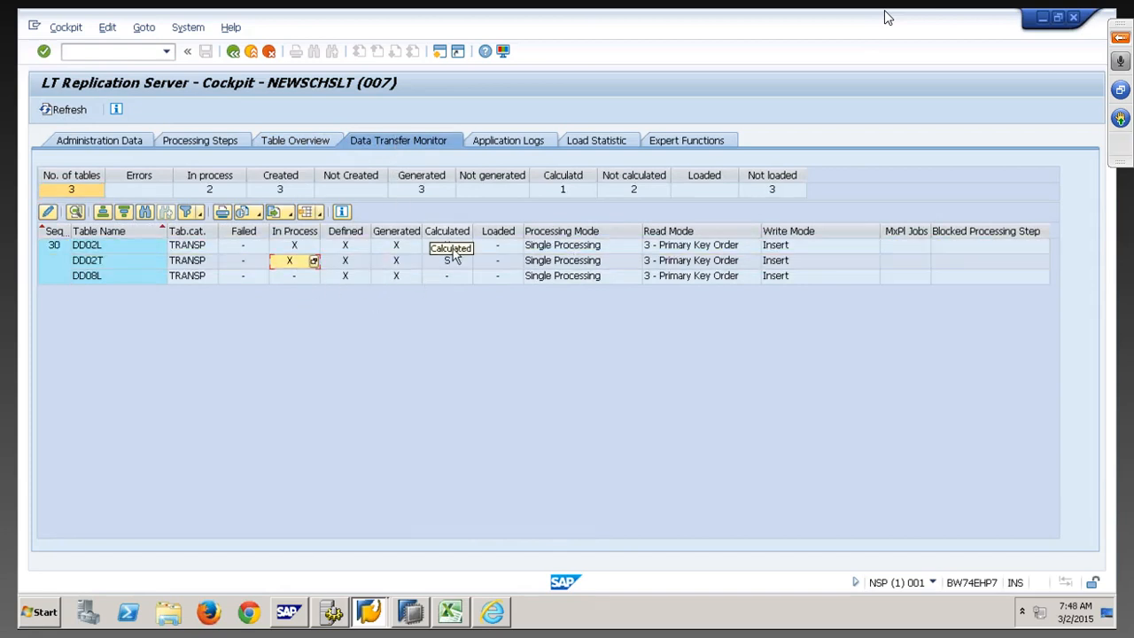
left_click(76, 113)
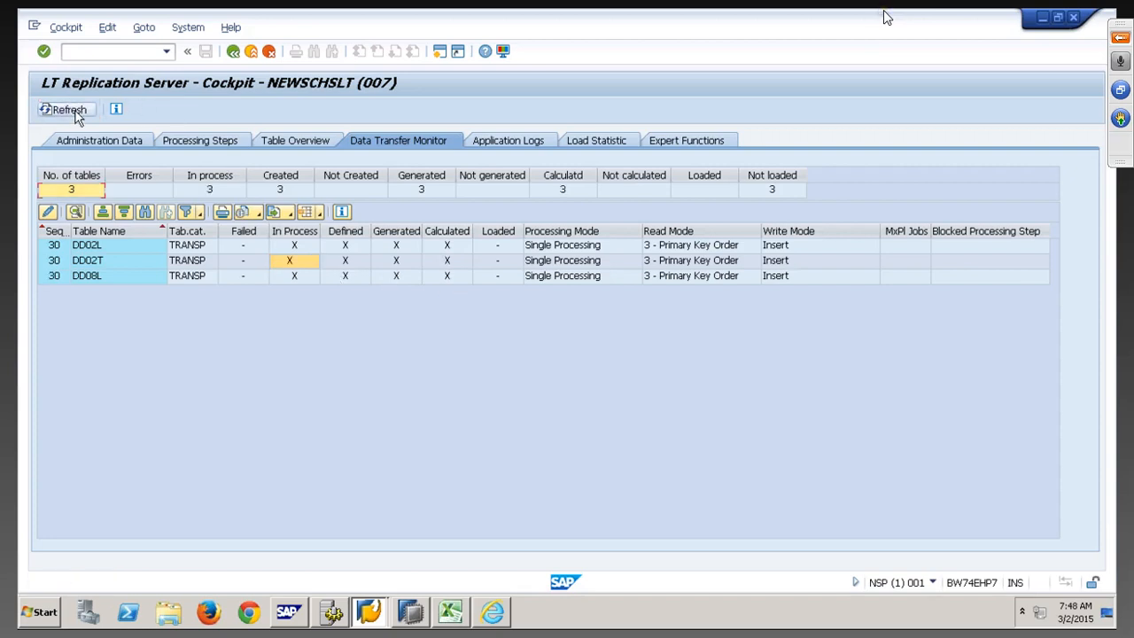
left_click(76, 114)
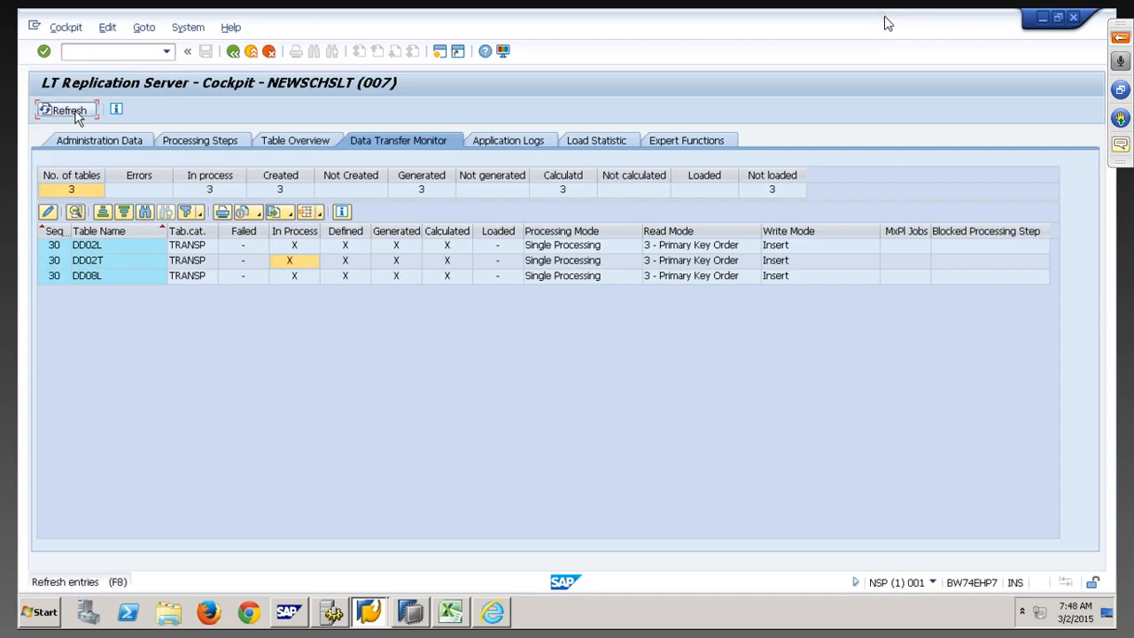
Refresh the load statuses in HANA Studio, then refresh the cockpit monitor until DD02L shows loaded
left_click(419, 618)
left_click(955, 124)
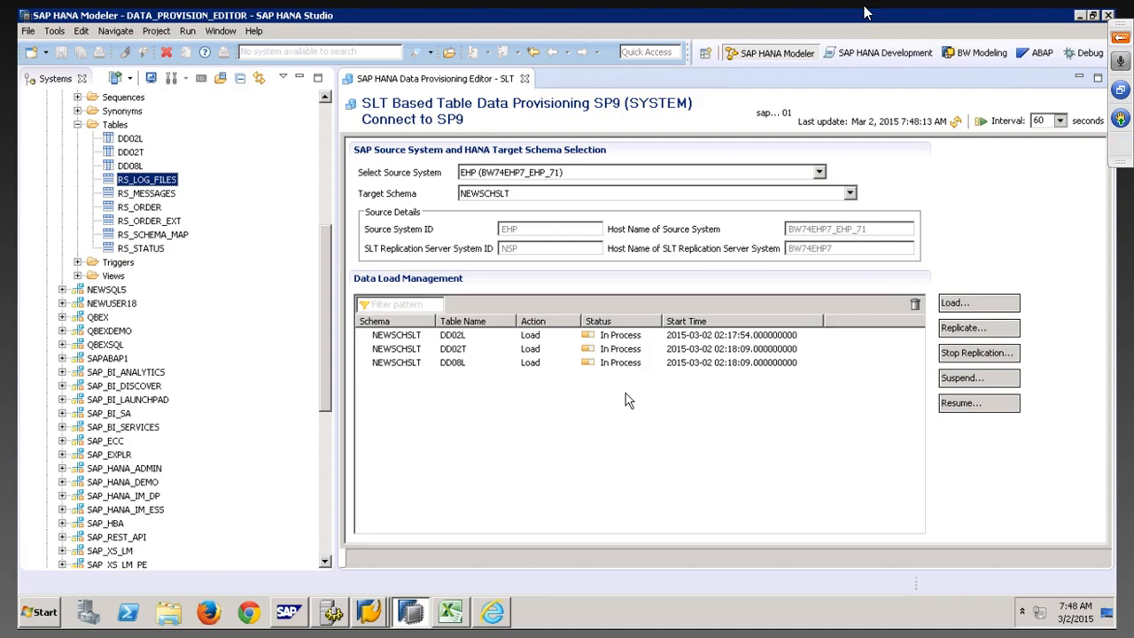
left_click(369, 612)
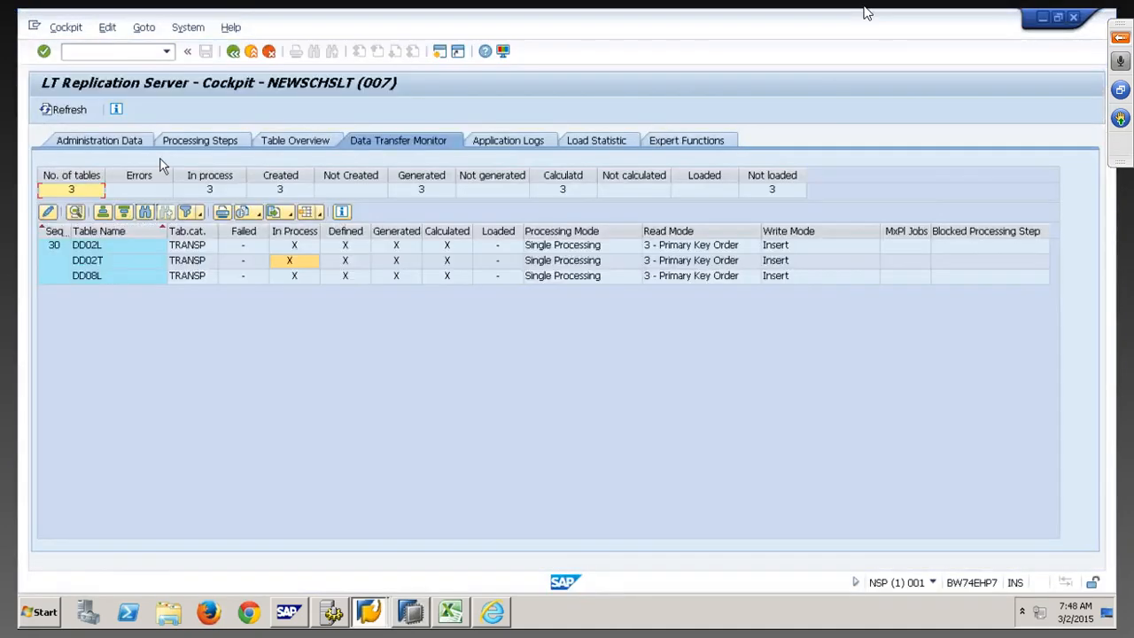
left_click(67, 111)
left_click(595, 142)
Refresh the Load Statistic repeatedly, checking DD02L's and DD02T's portion and record counts
left_click(62, 109)
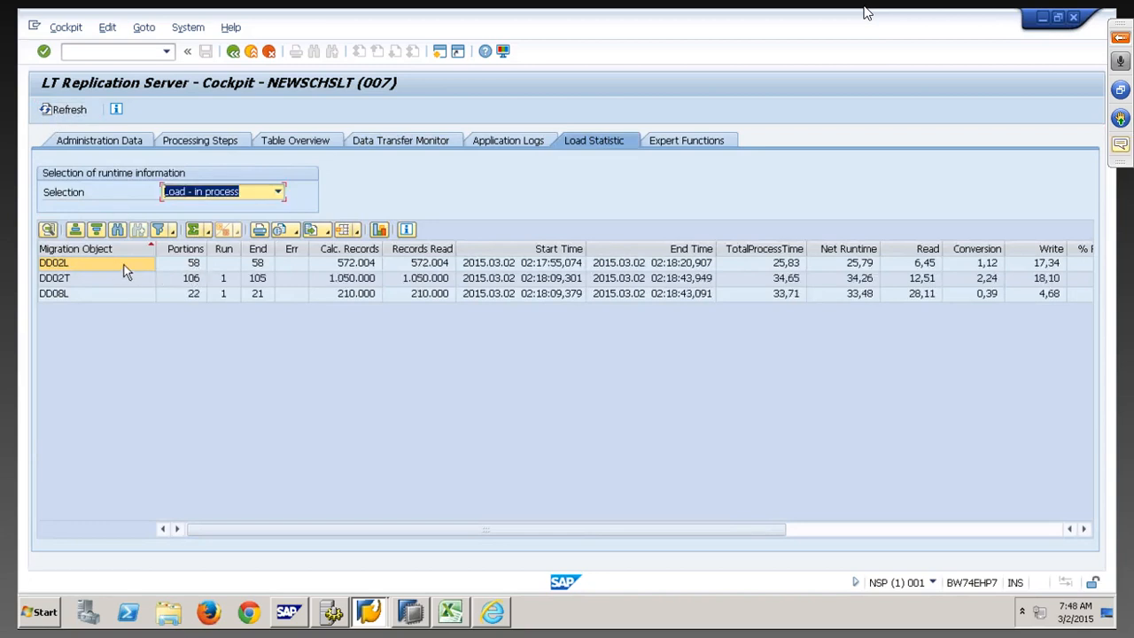
left_click(188, 266)
left_click(258, 266)
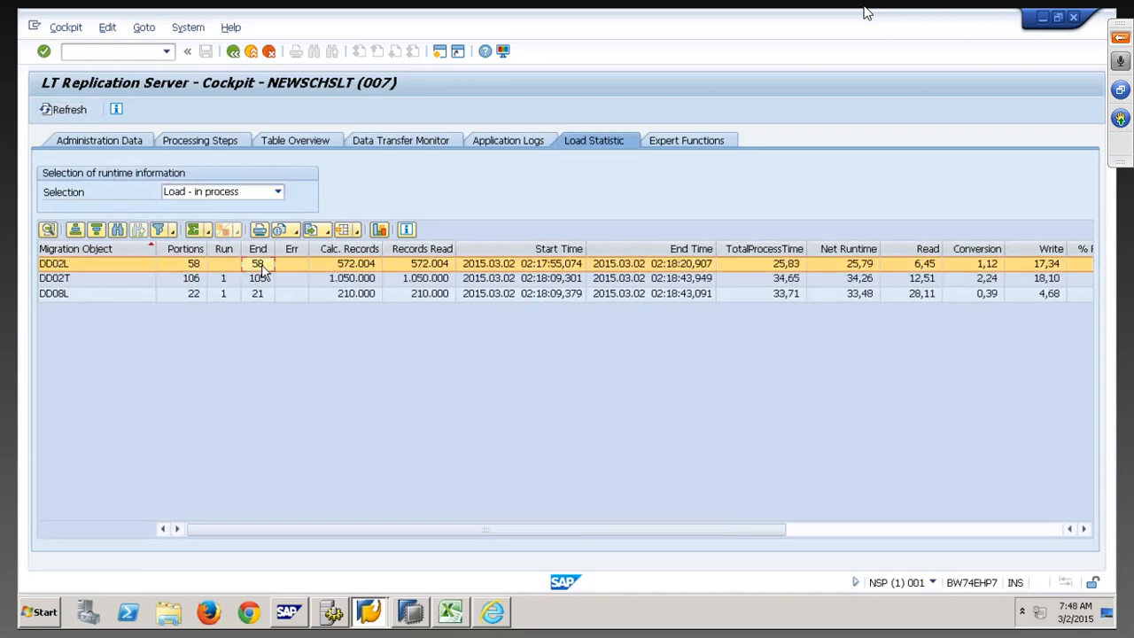
left_click(354, 266)
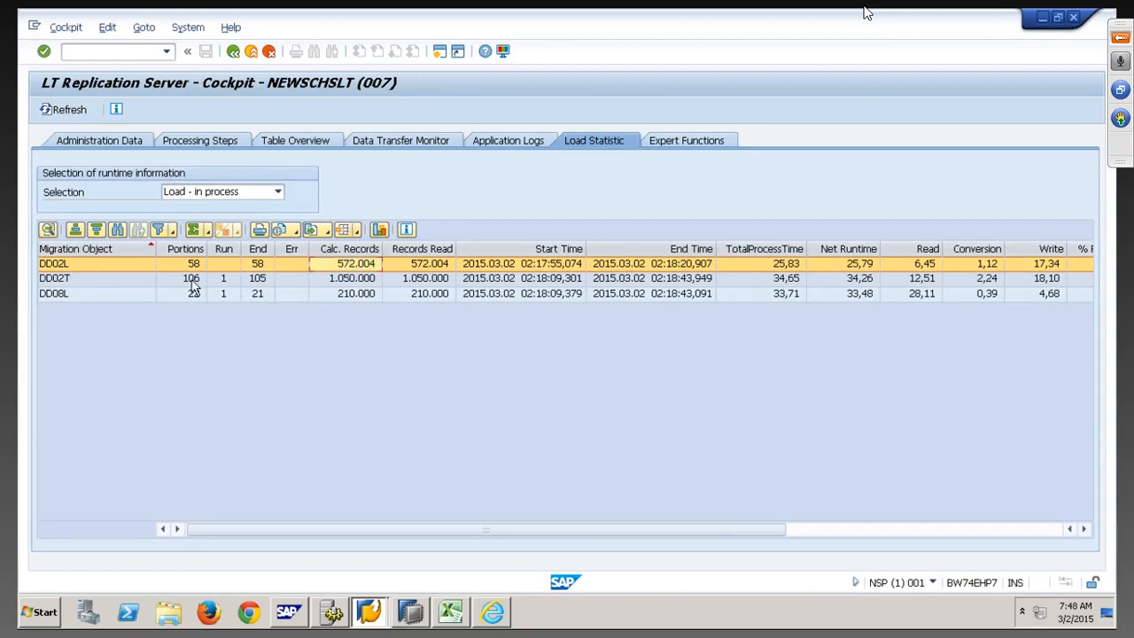
left_click(191, 280)
left_click(255, 280)
left_click(69, 112)
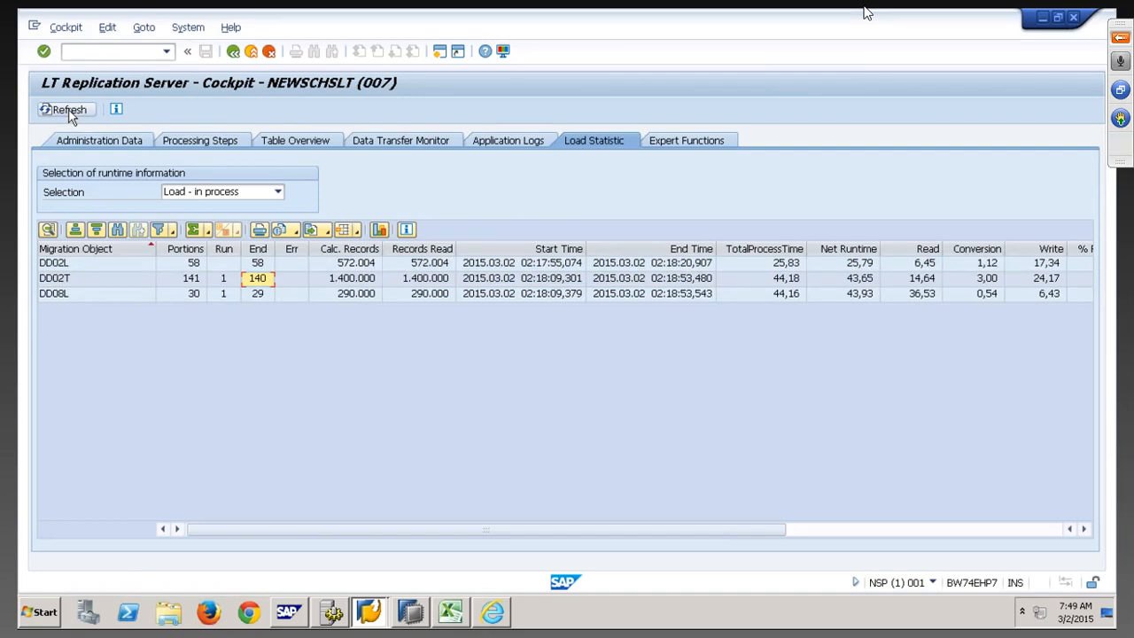
left_click(69, 109)
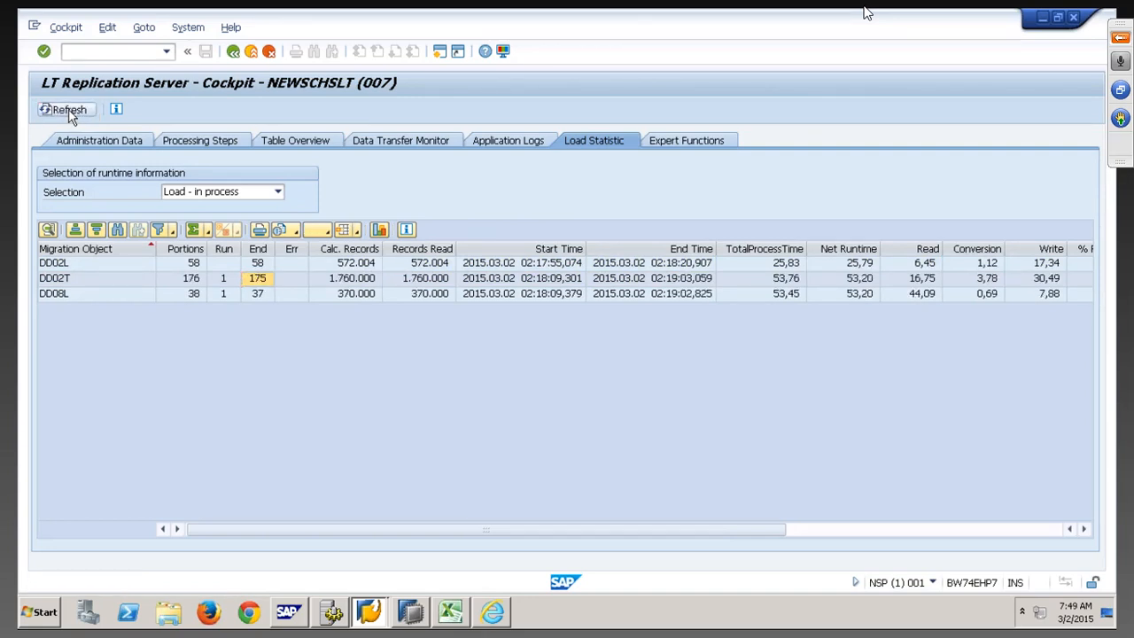
left_click(69, 109)
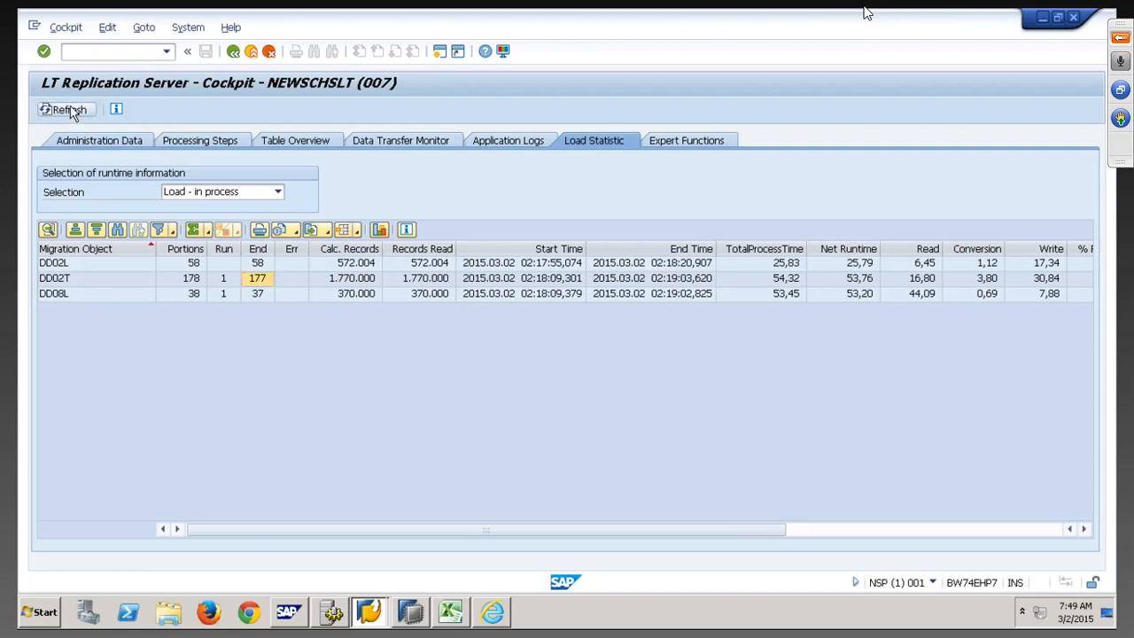
left_click(70, 111)
left_click(71, 110)
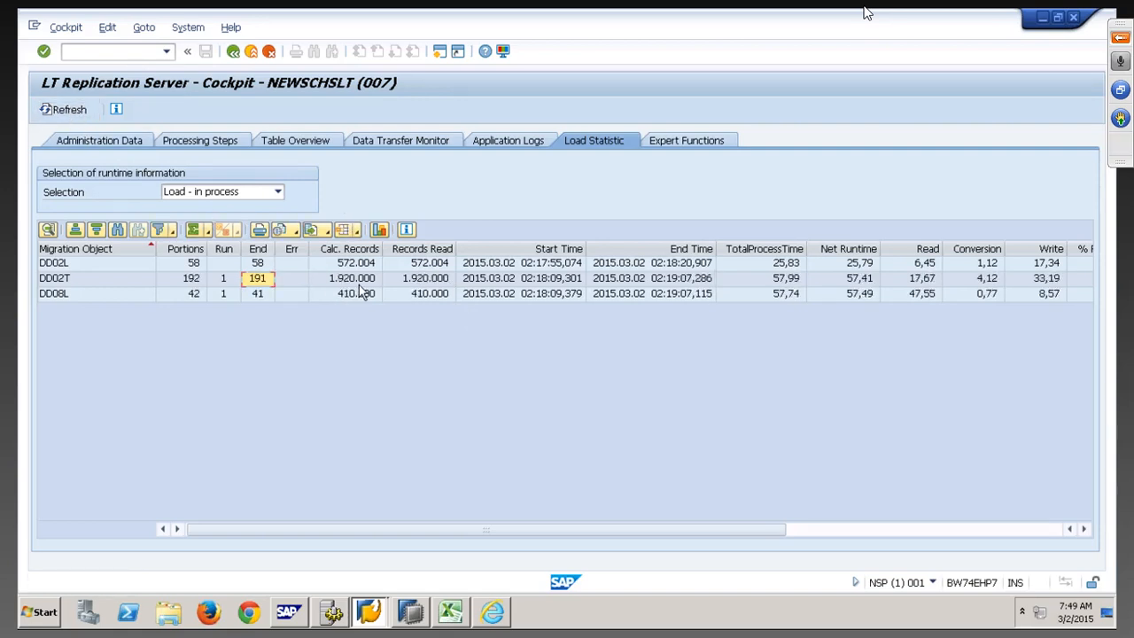
left_click(410, 612)
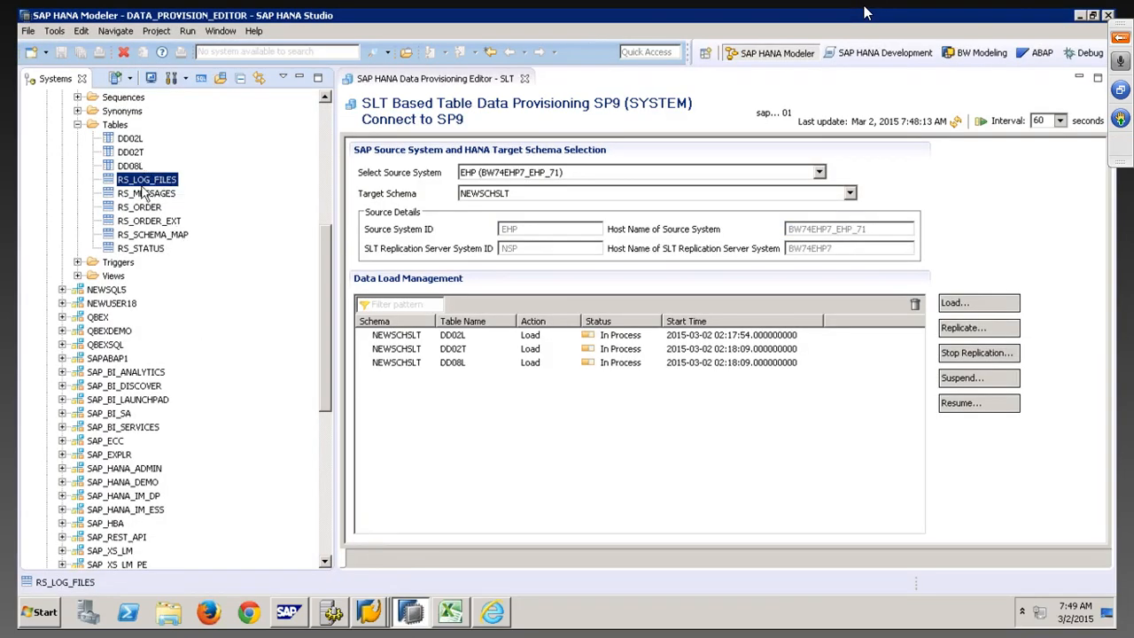
Open the DD08L, DD02L and DD02T table definitions and view each one's Runtime Information
right_click(135, 169)
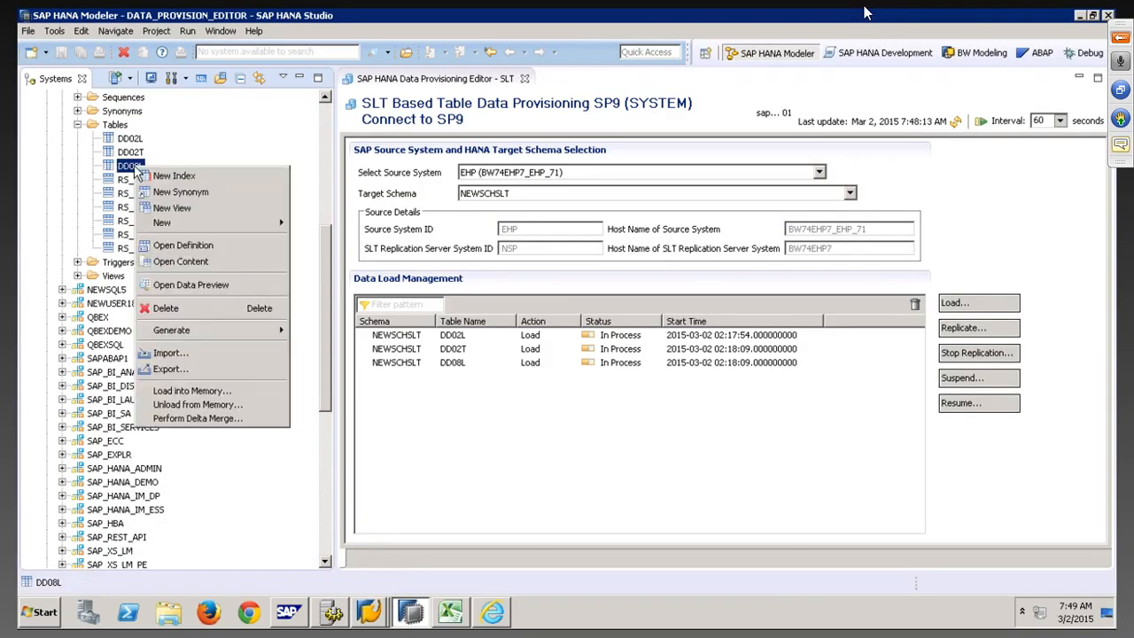
left_click(207, 255)
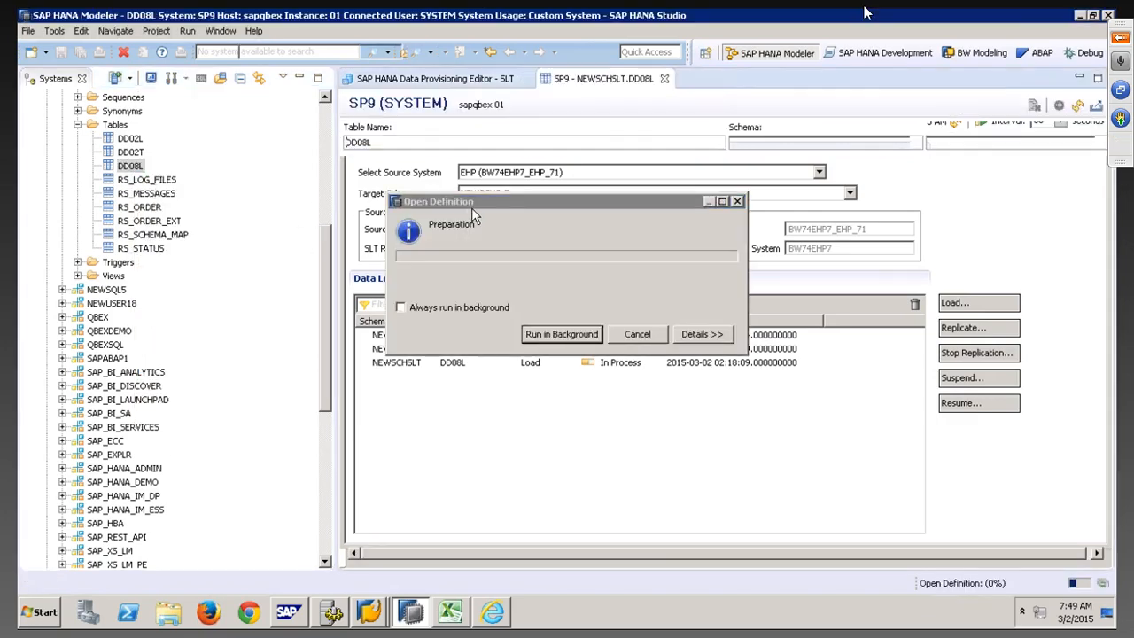
left_click(556, 164)
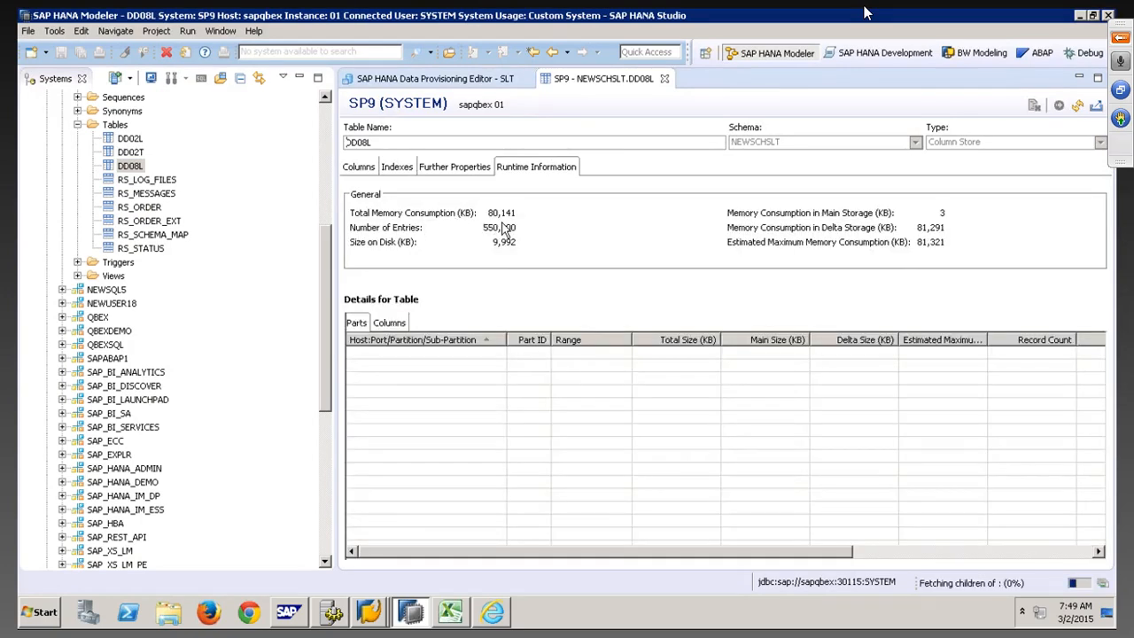
right_click(135, 141)
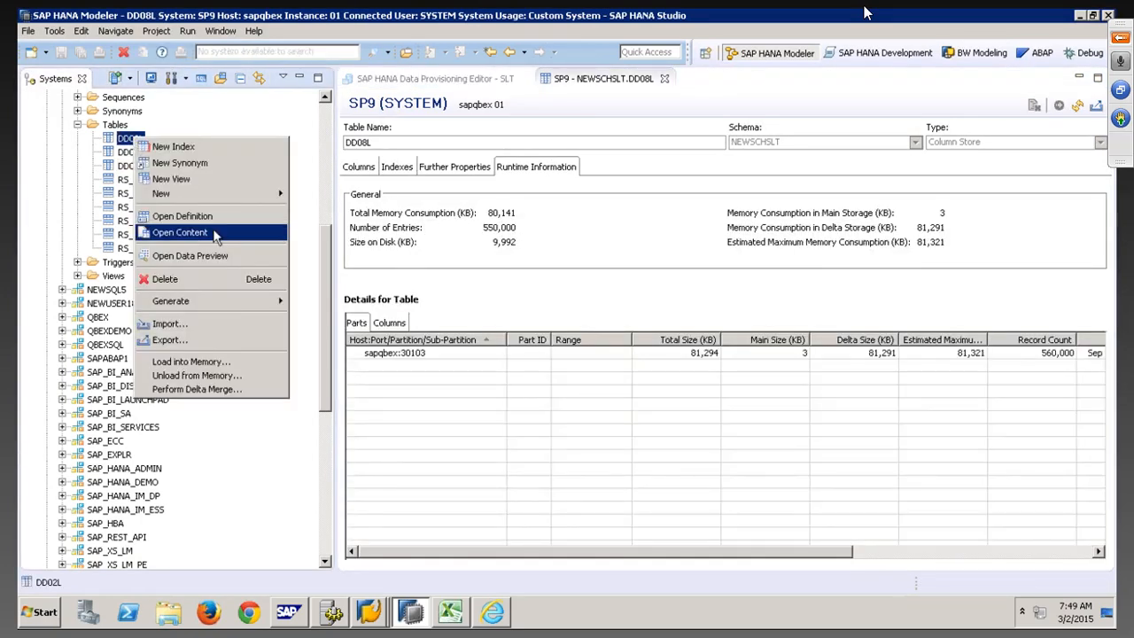
left_click(216, 216)
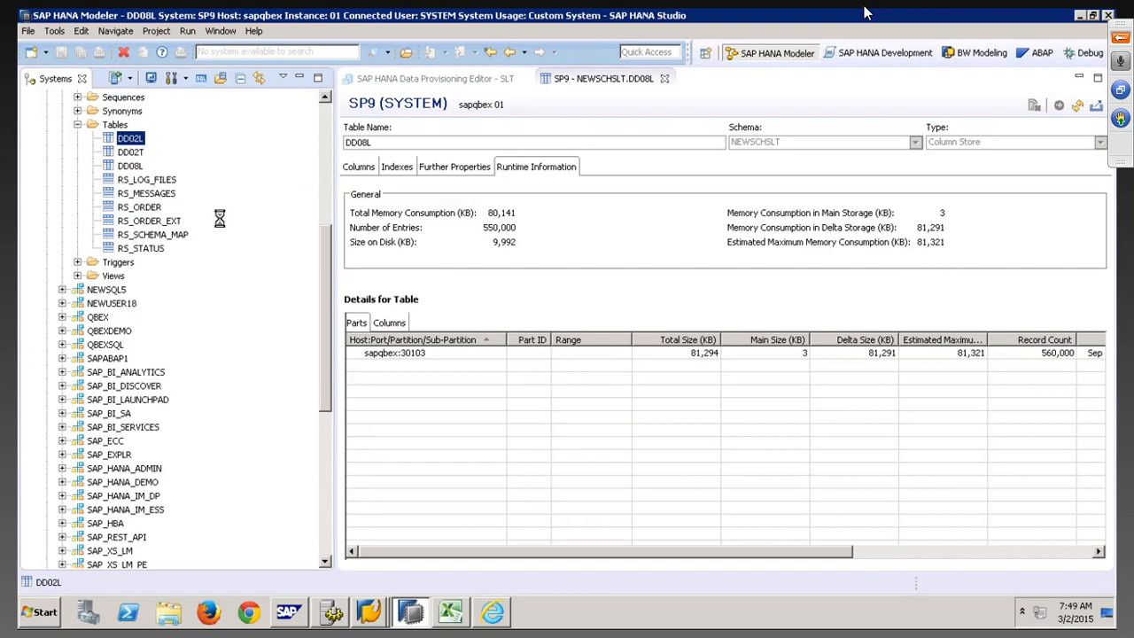
left_click(551, 165)
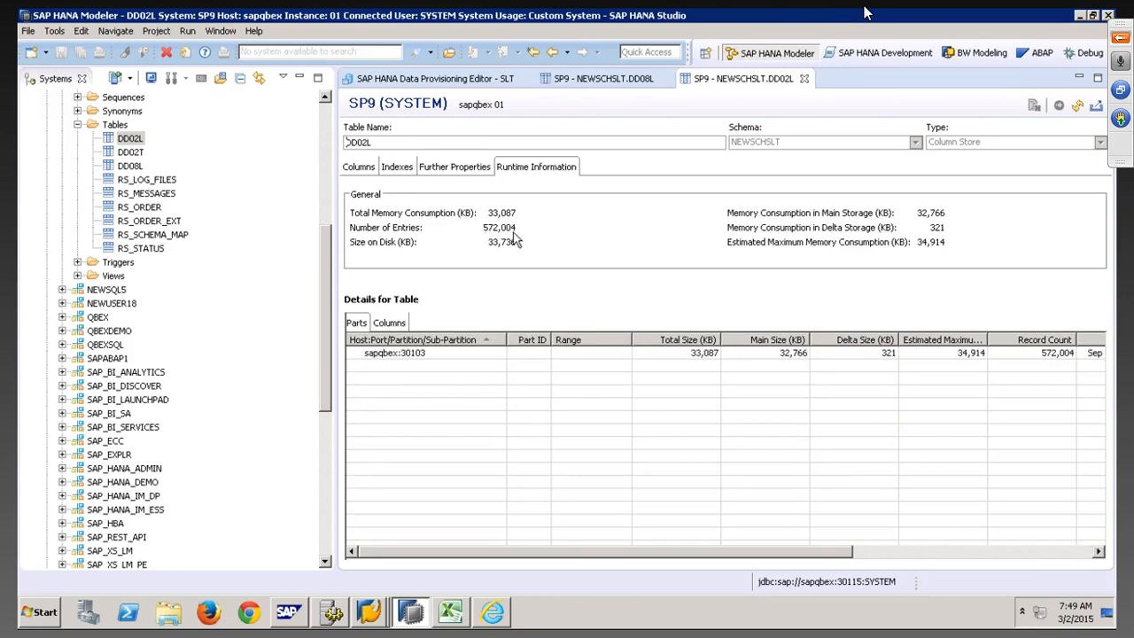
right_click(136, 152)
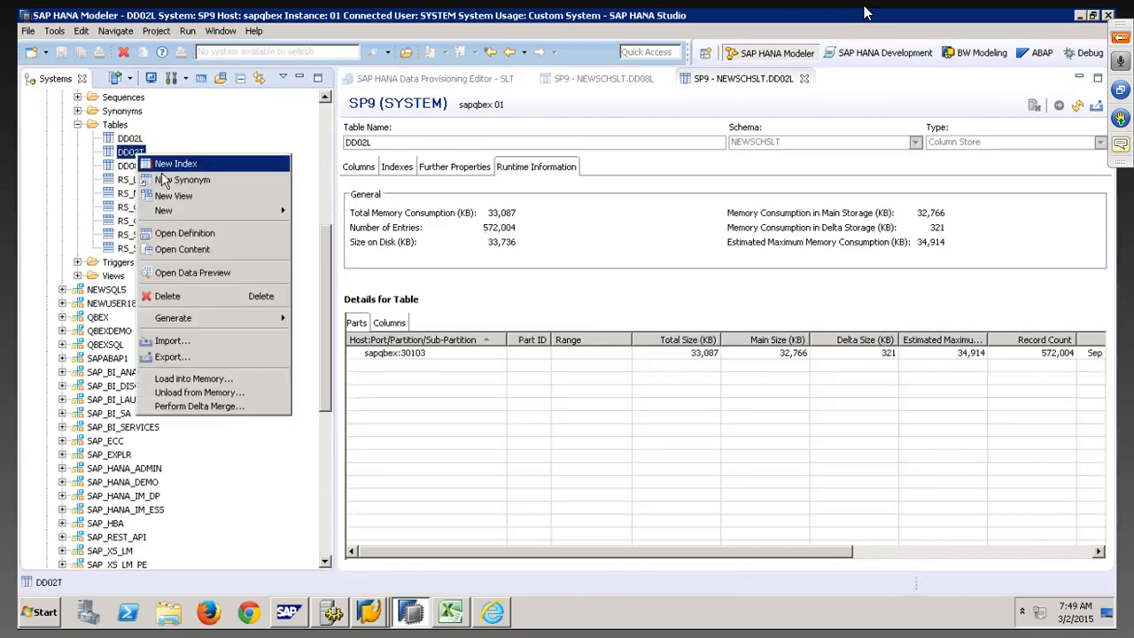
left_click(223, 233)
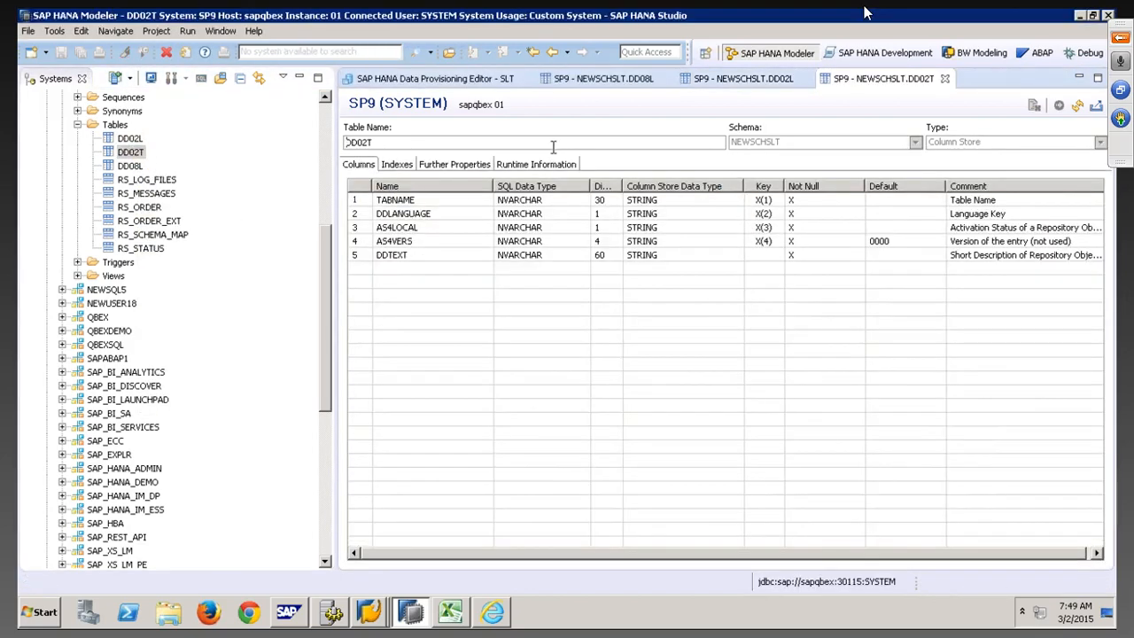
left_click(542, 164)
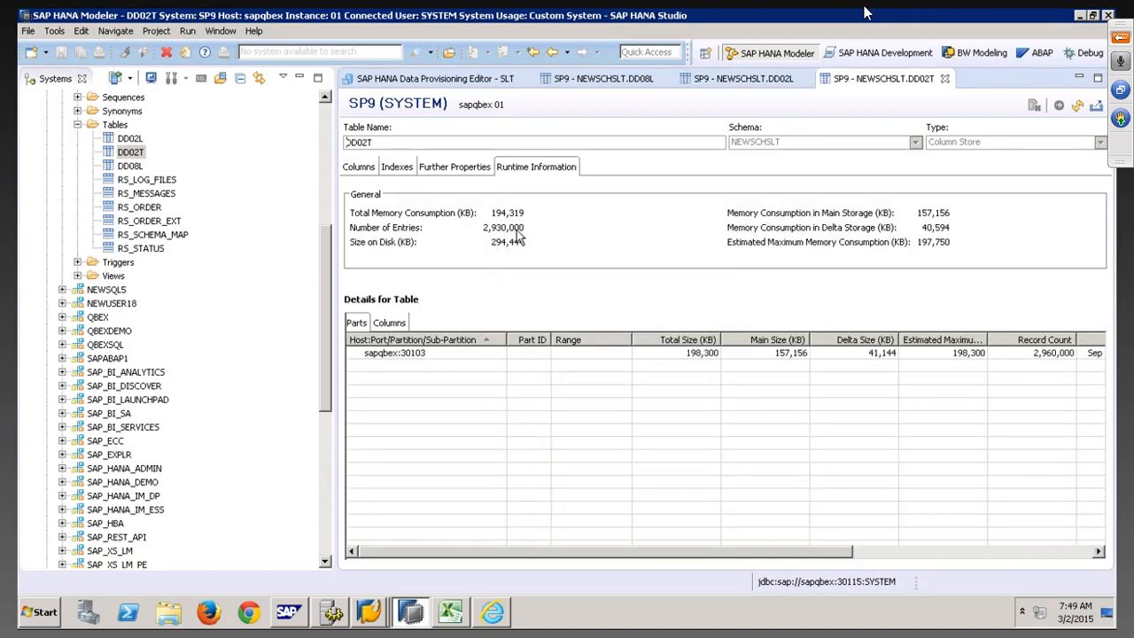
left_click(1077, 105)
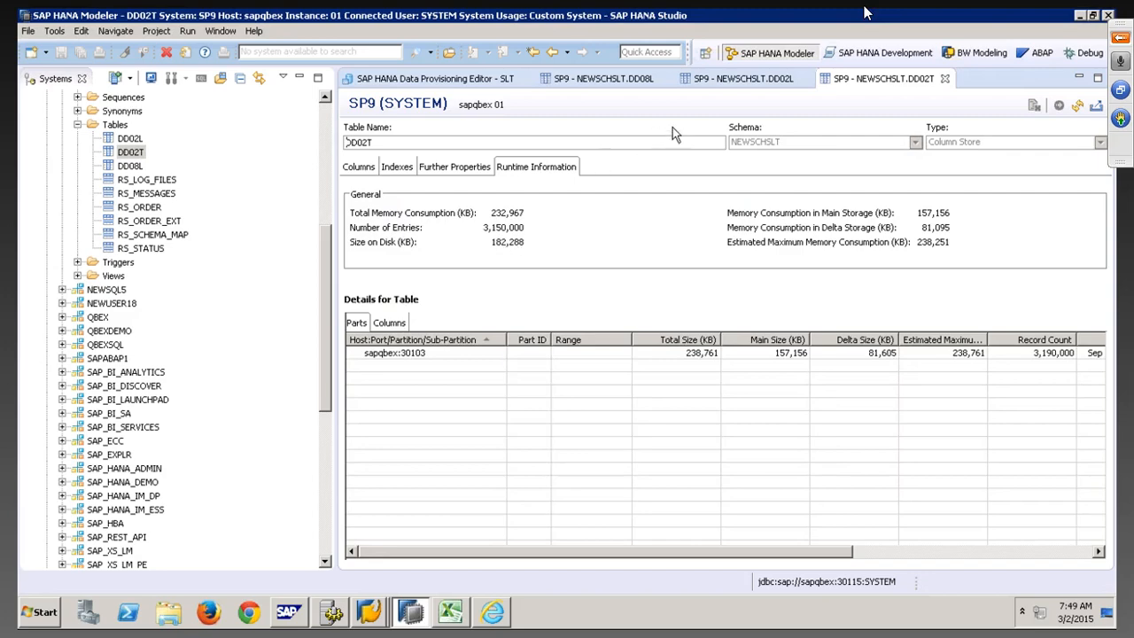
left_click(478, 80)
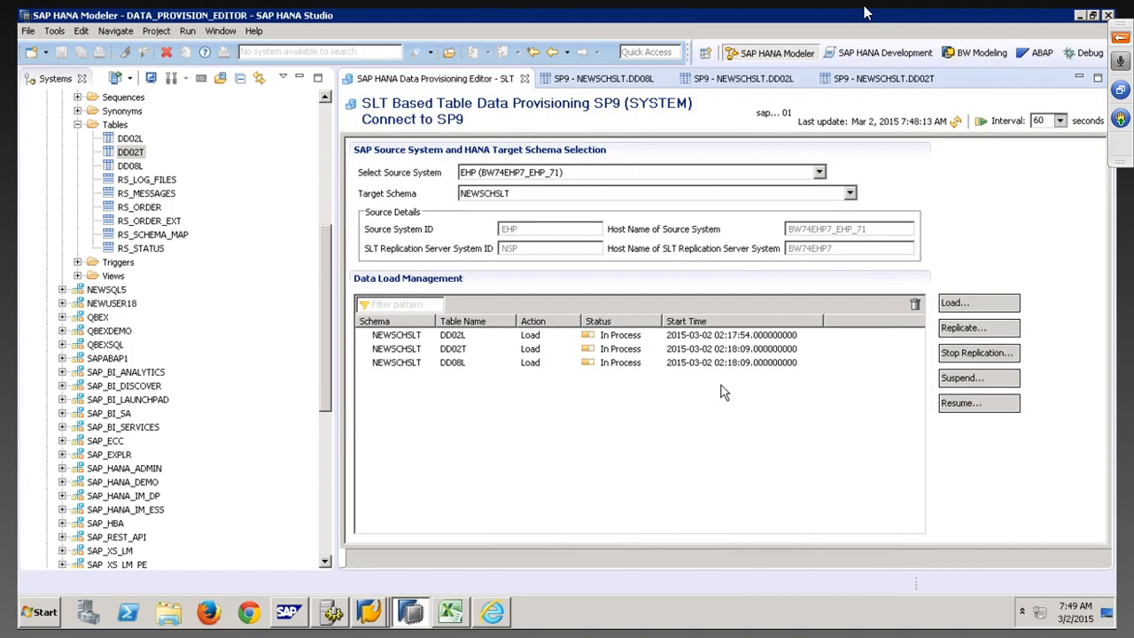
Refresh the load statuses and the DD08L and DD02L runtime figures, then view DD02T's runtime information
left_click(956, 122)
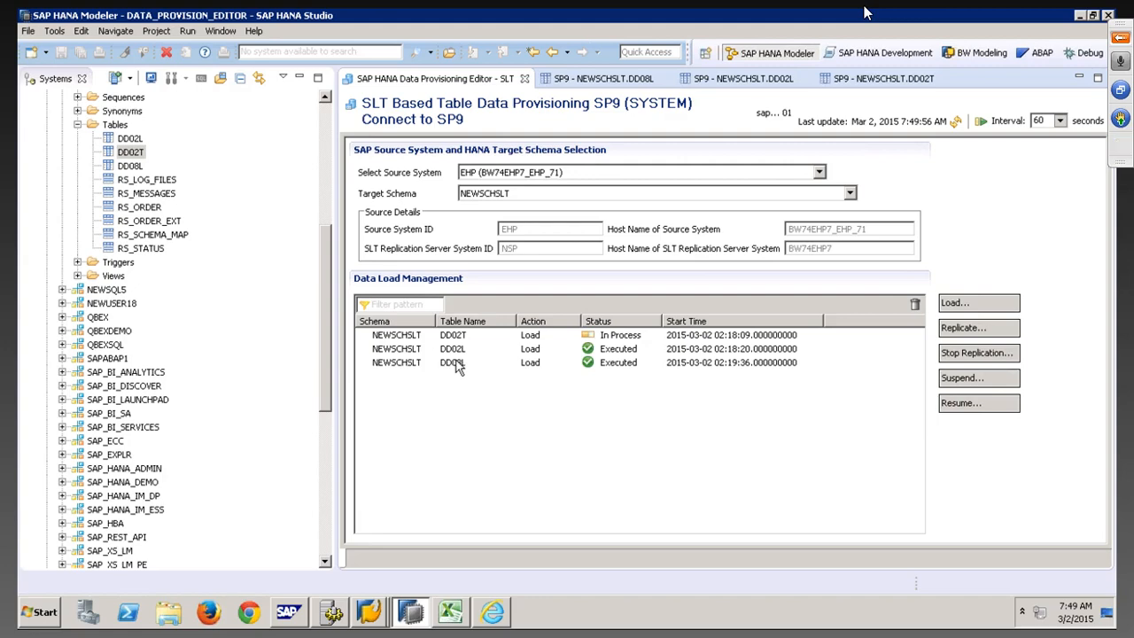
left_click(603, 78)
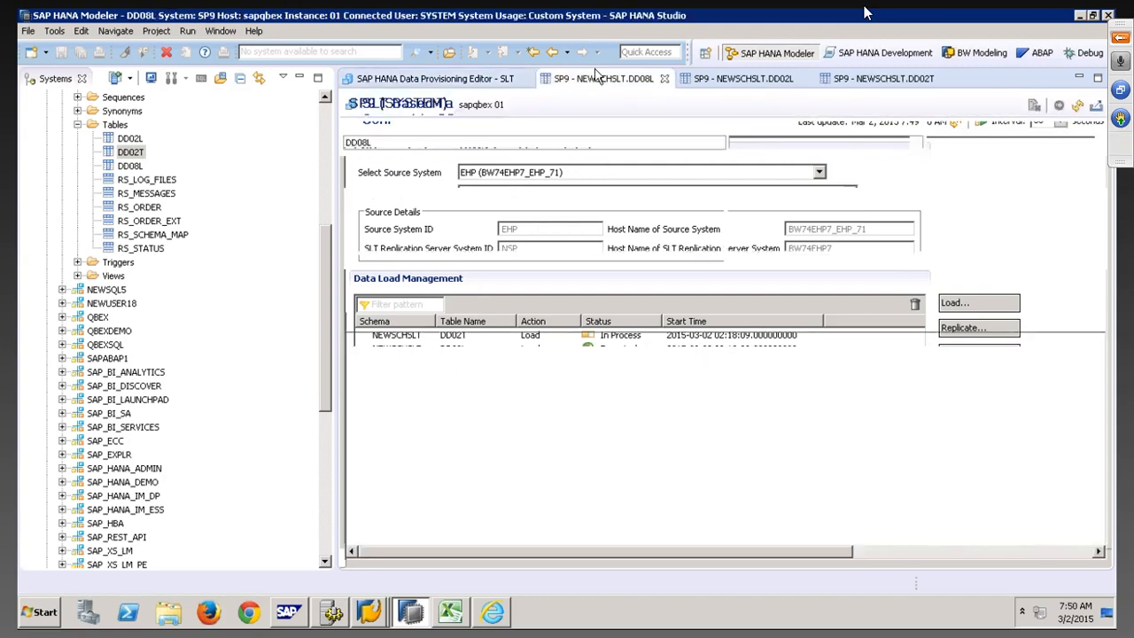
left_click(1058, 106)
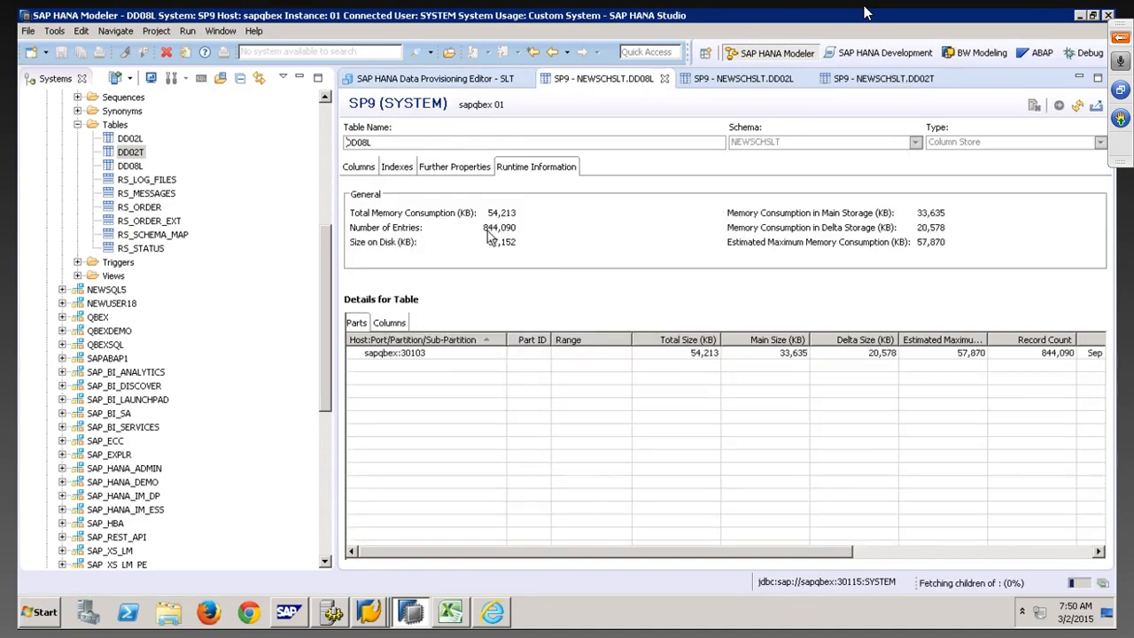
left_click(740, 78)
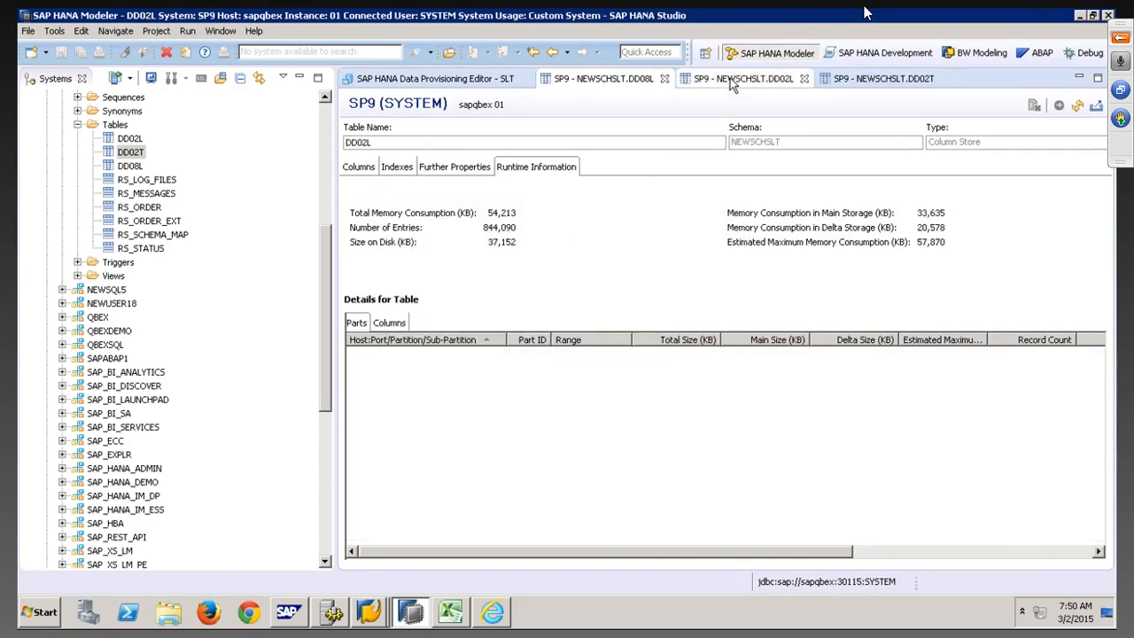
left_click(1077, 105)
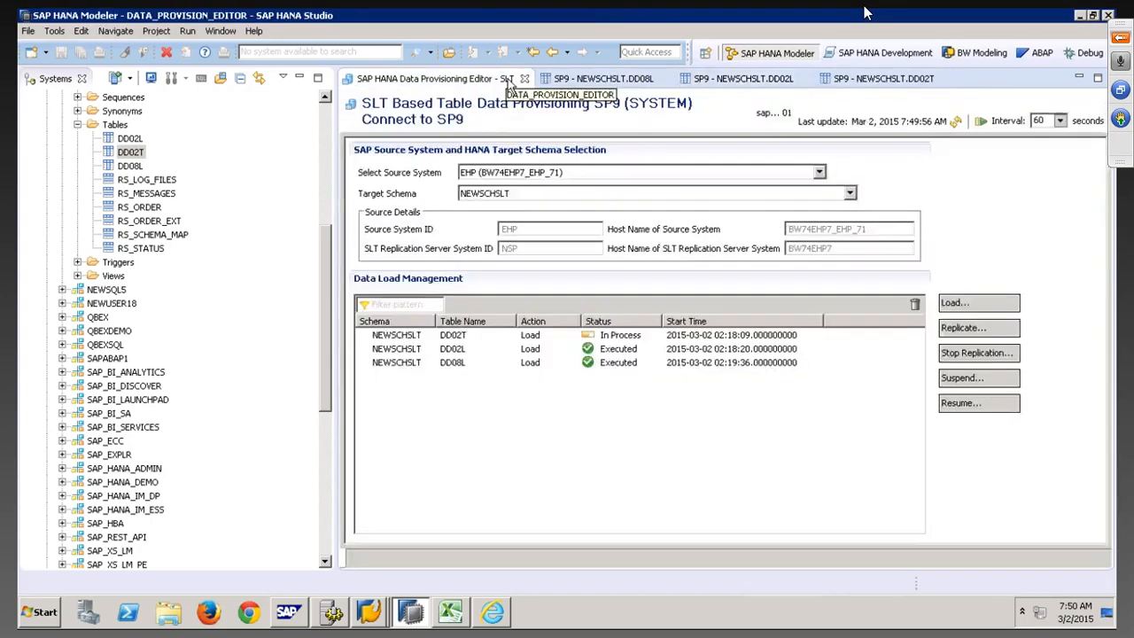
left_click(496, 78)
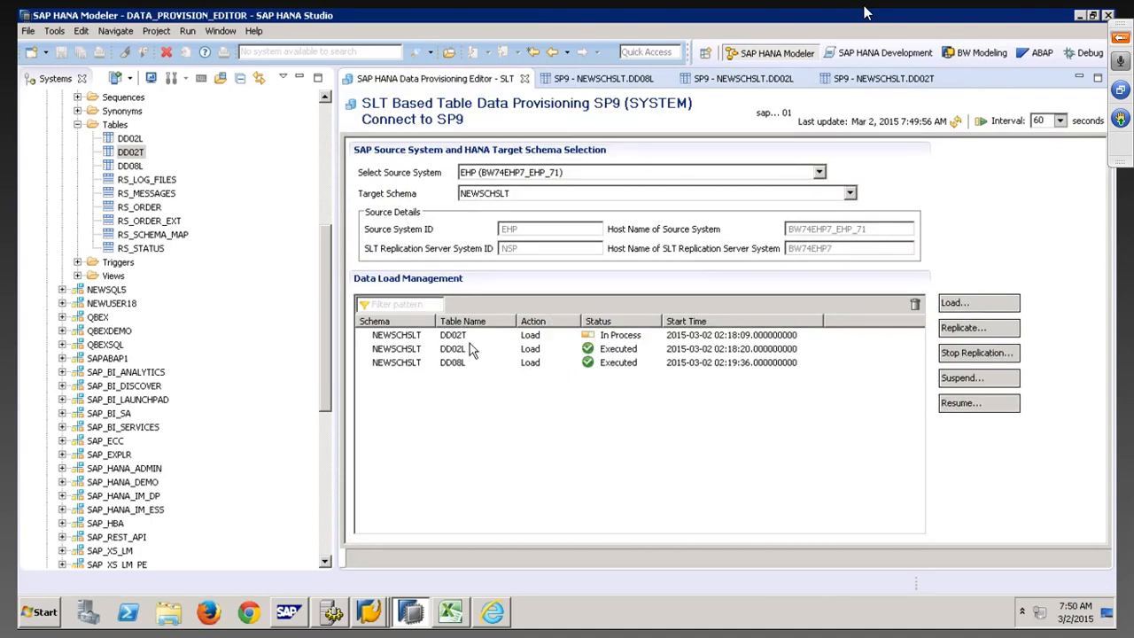
left_click(955, 122)
left_click(886, 78)
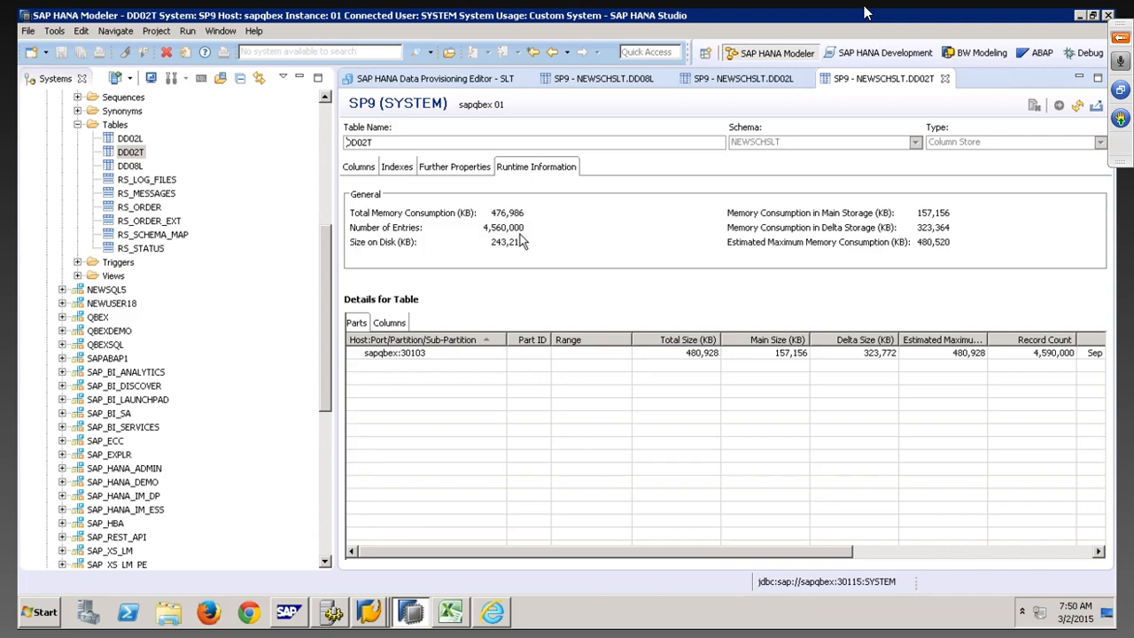
Refresh DD02T's runtime information repeatedly as its entry count grows to 6,810,000
left_click(396, 79)
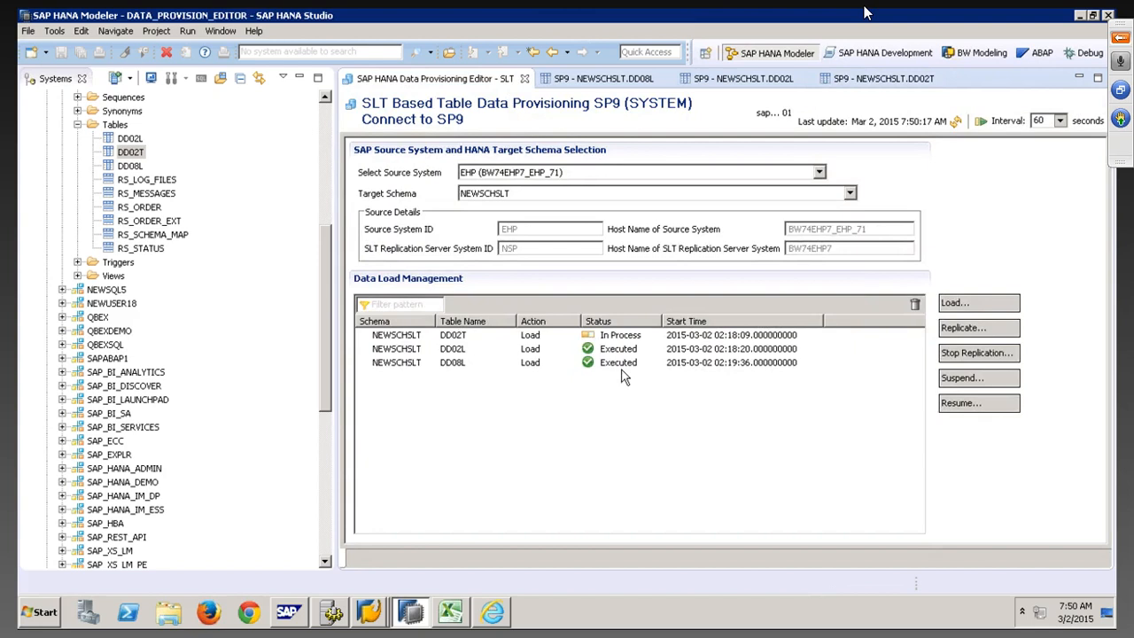
left_click(955, 122)
left_click(888, 81)
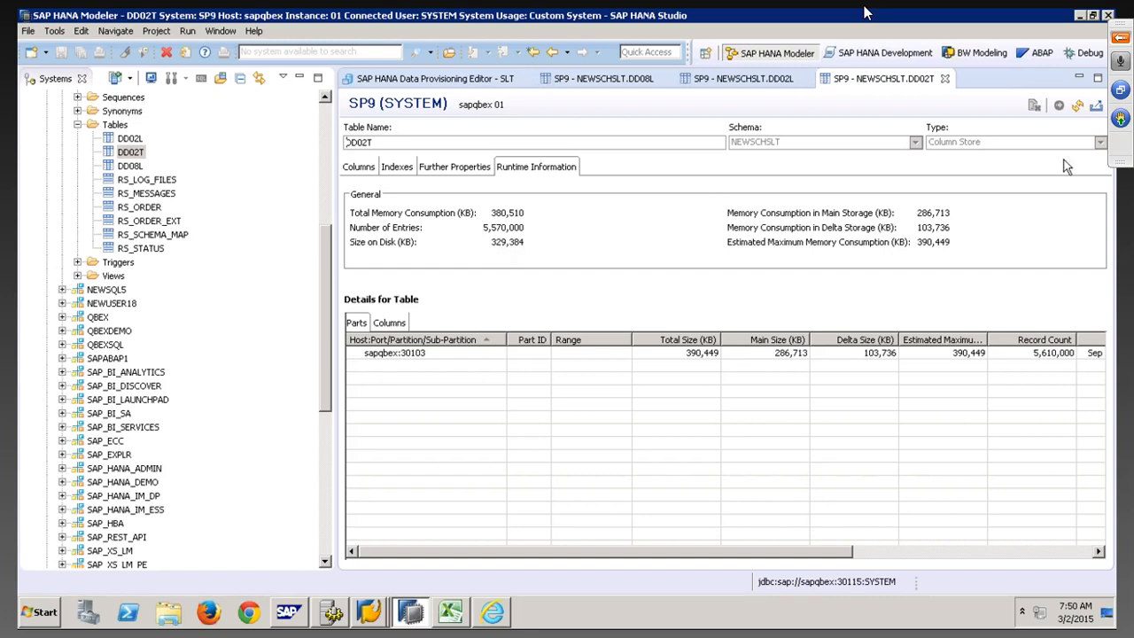
left_click(1076, 106)
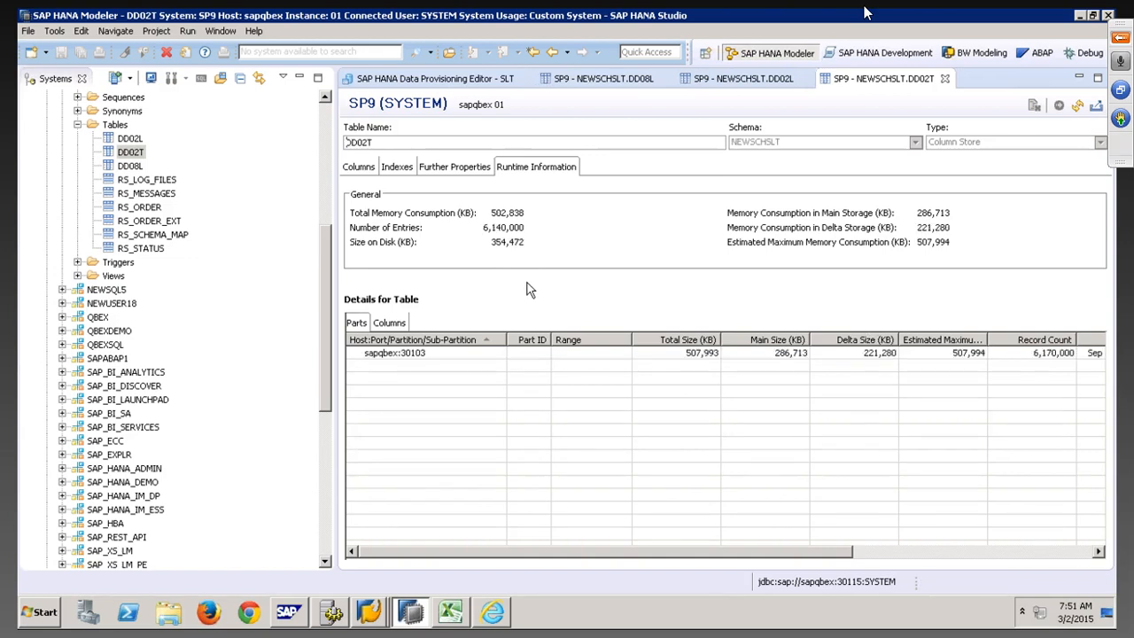
left_click(1076, 107)
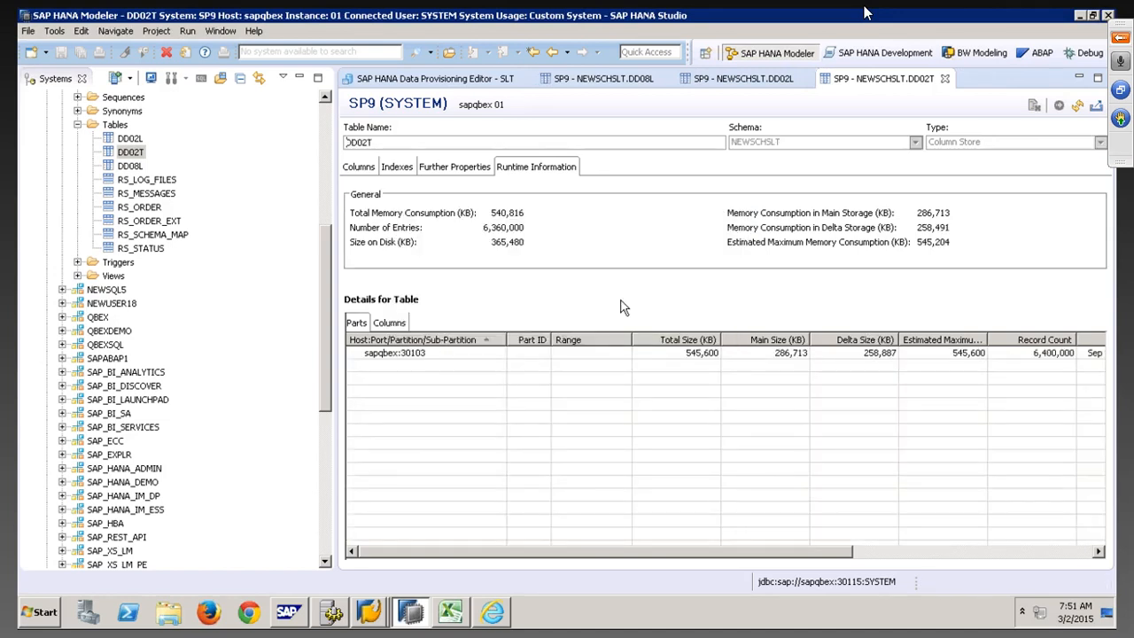
left_click(1077, 106)
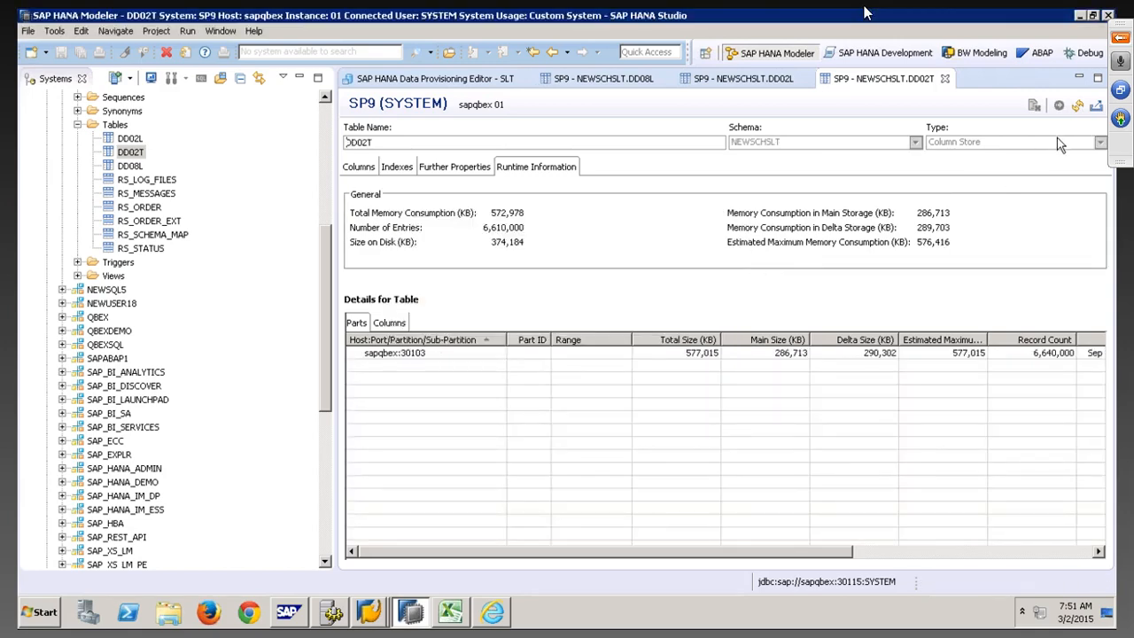
left_click(1077, 106)
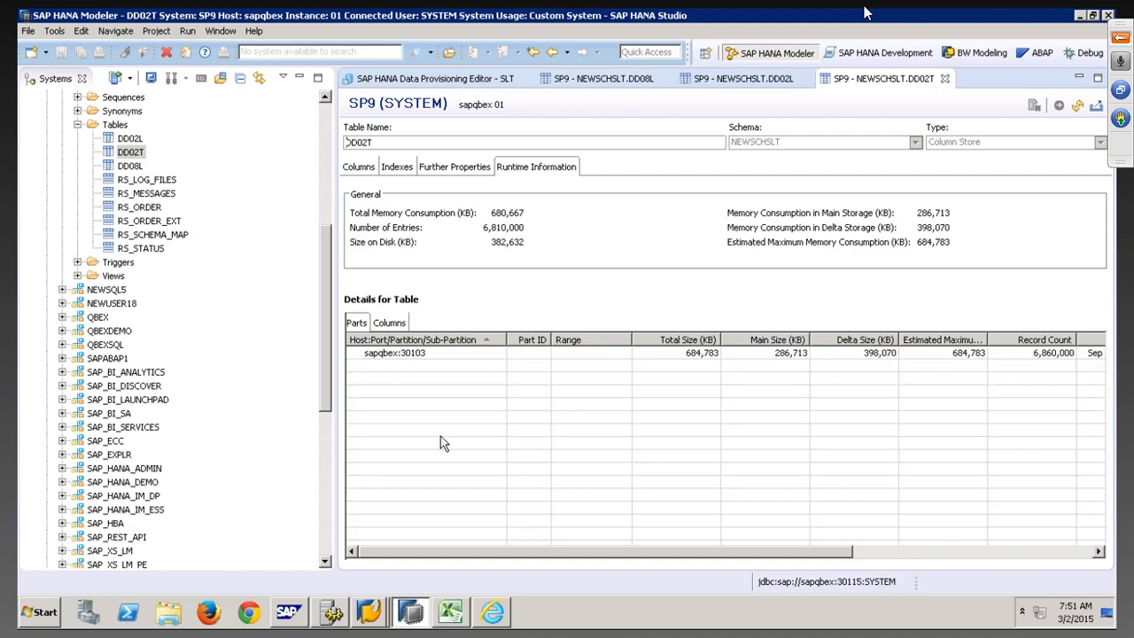
mouse_move(412, 611)
left_click(381, 580)
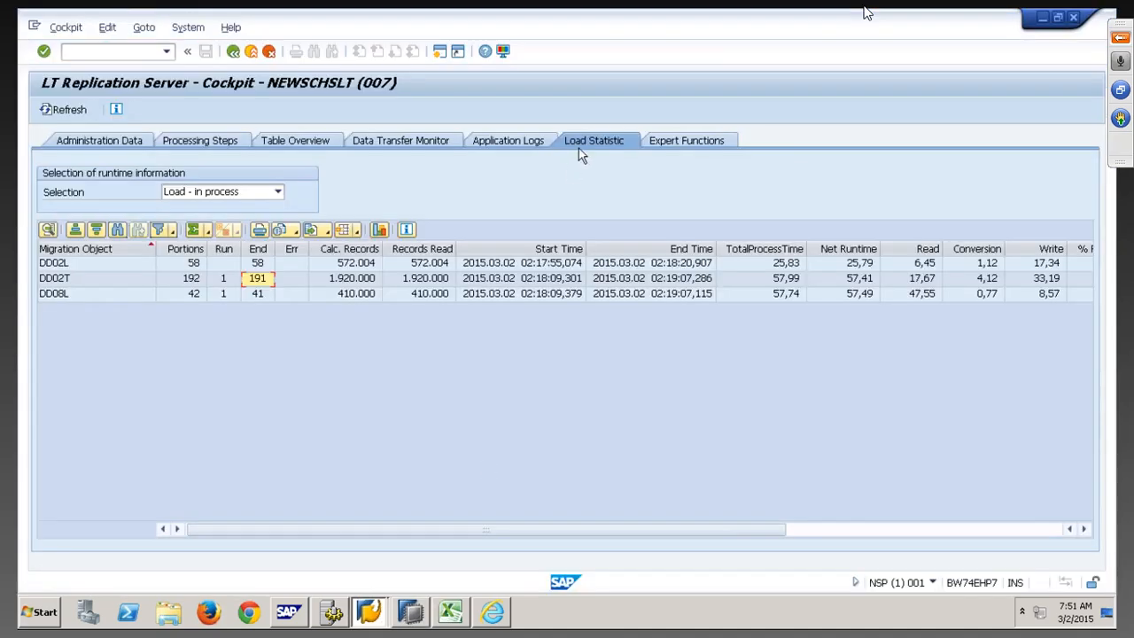
Refresh the Load Statistic until DD02T reaches 736 portions and 7.357.632 records read
left_click(78, 111)
left_click(78, 112)
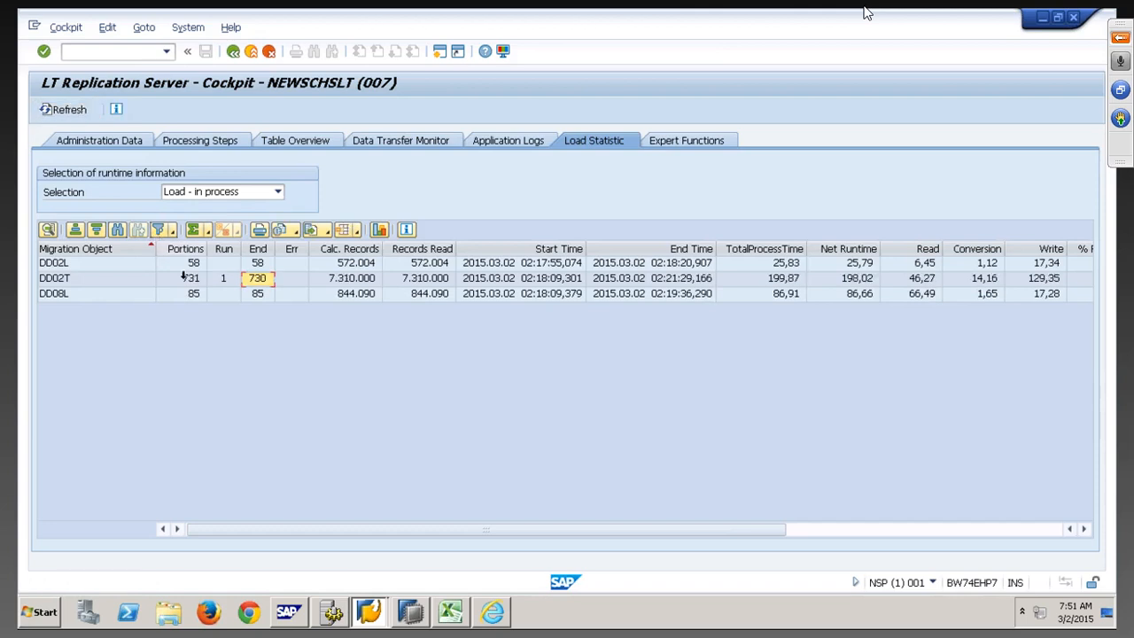
left_click(195, 282)
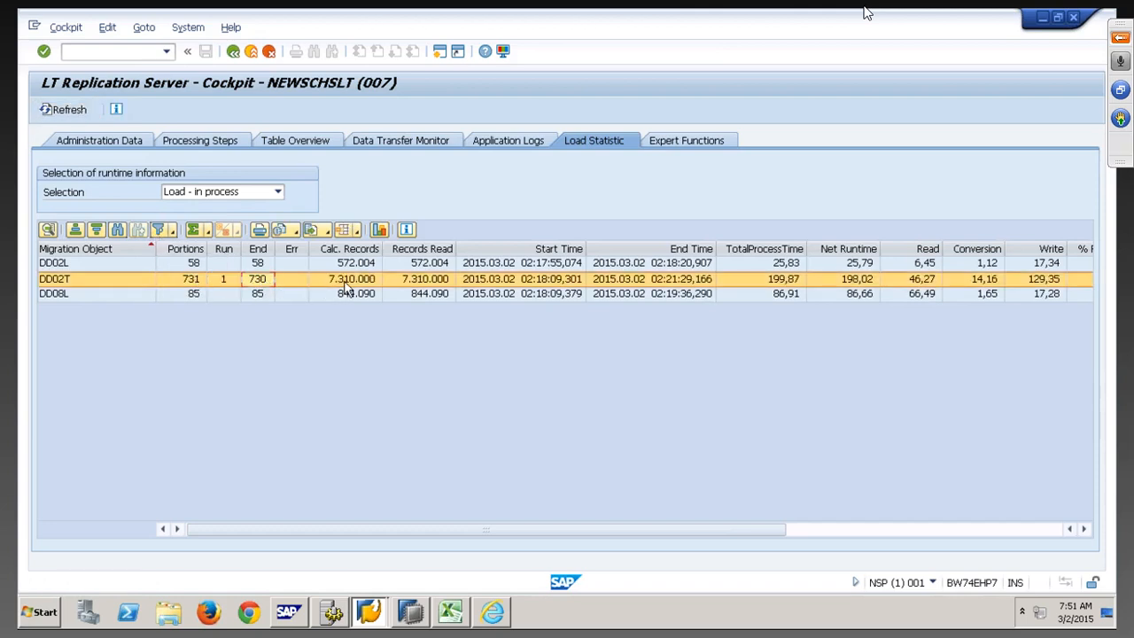
left_click(427, 282)
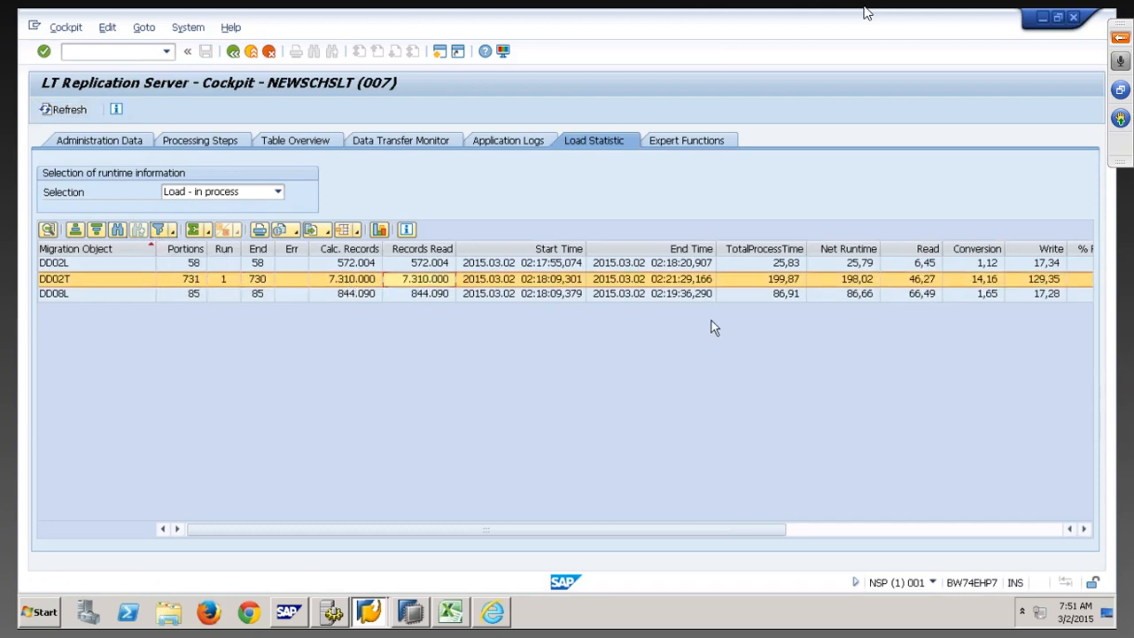
left_click(856, 289)
left_click(924, 288)
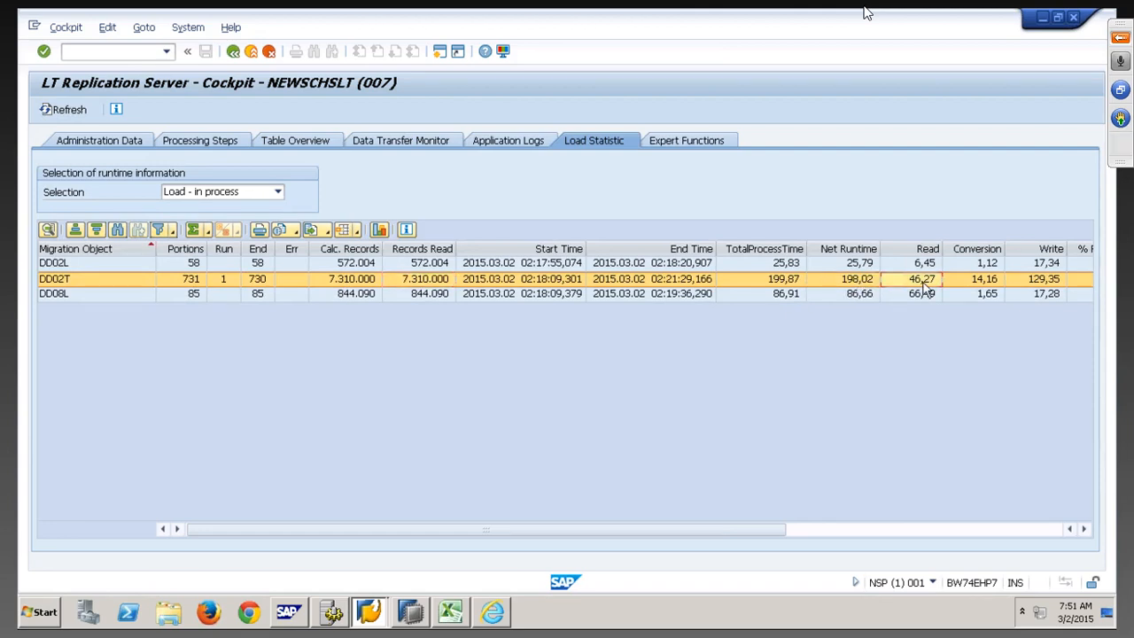
left_click(71, 111)
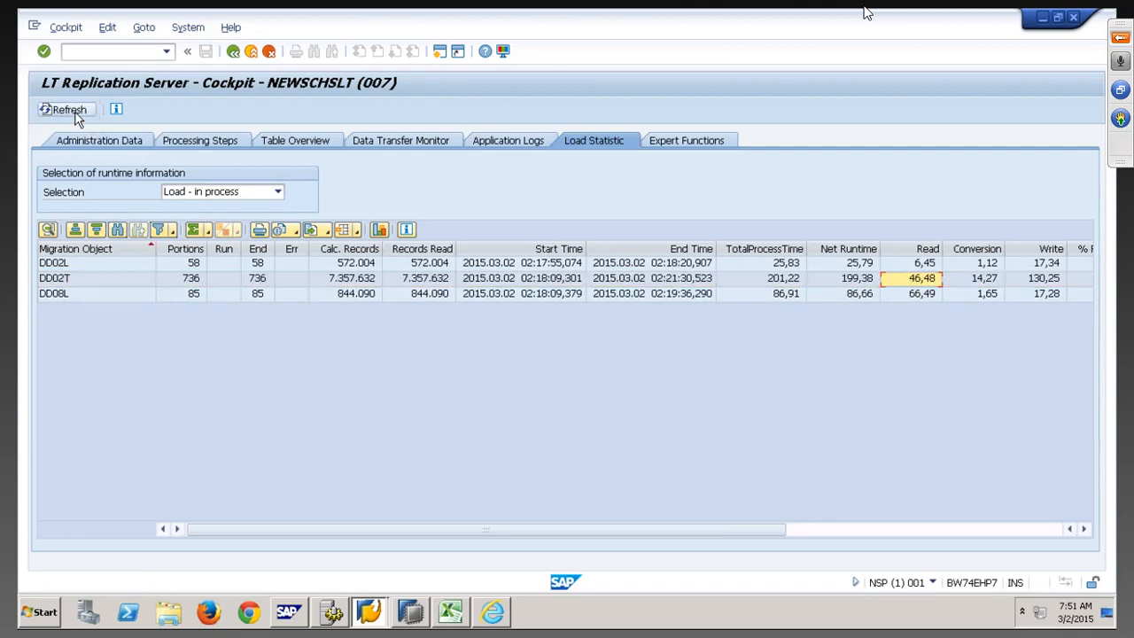
left_click(77, 115)
left_click(77, 115)
left_click(411, 611)
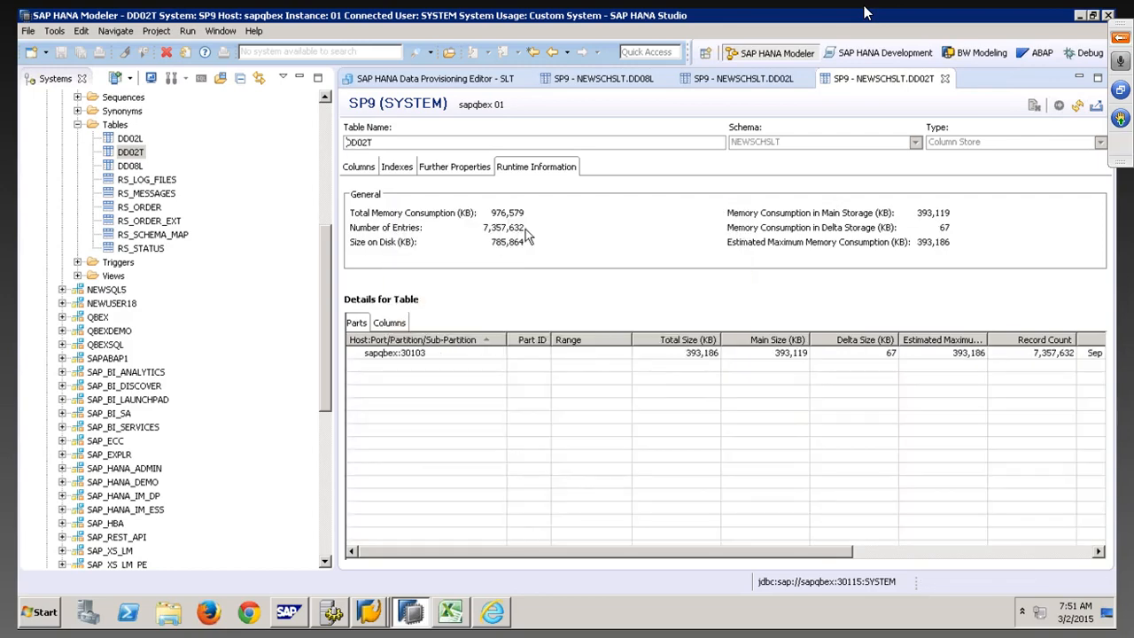
Check the SLT provisioning status, then preview the data contents of table DD08L
left_click(455, 79)
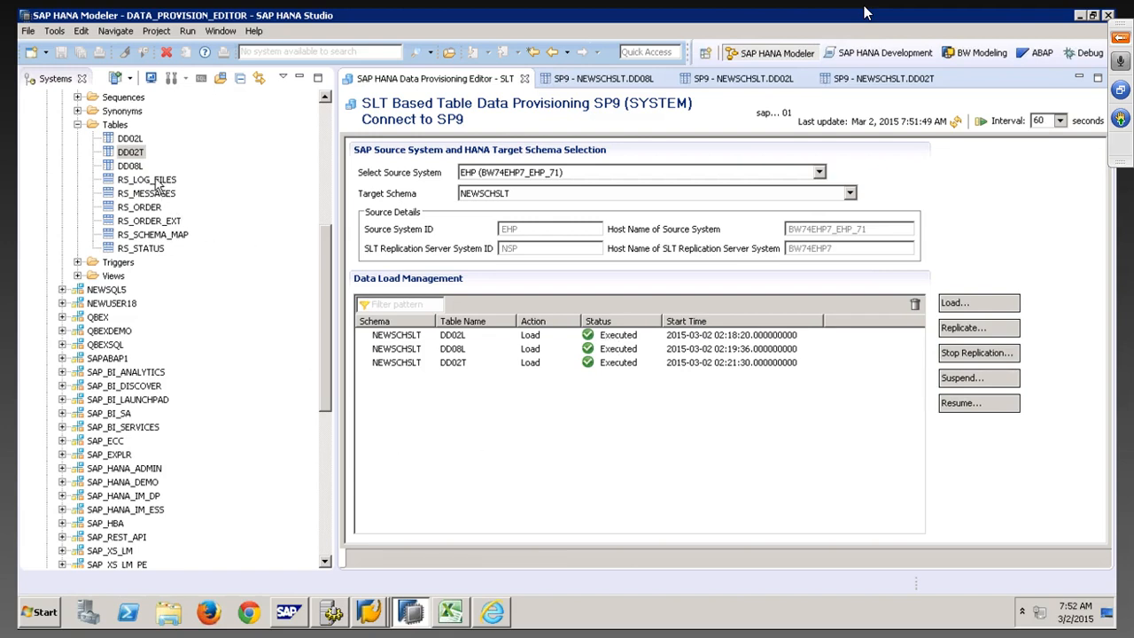
left_click(139, 151)
left_click(130, 166)
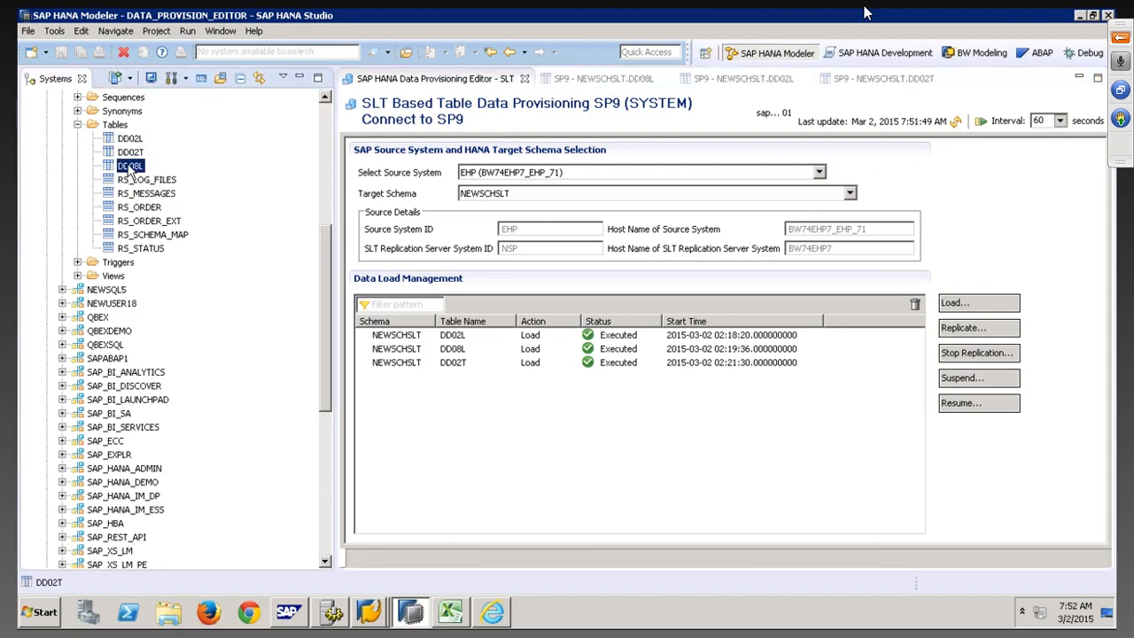
right_click(129, 168)
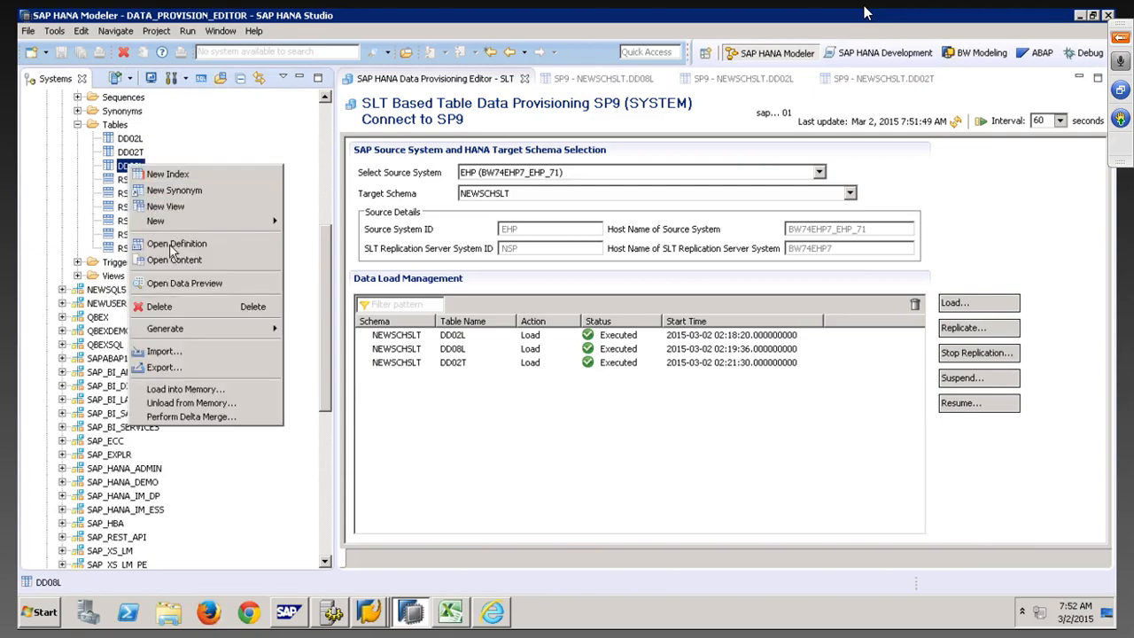
left_click(186, 259)
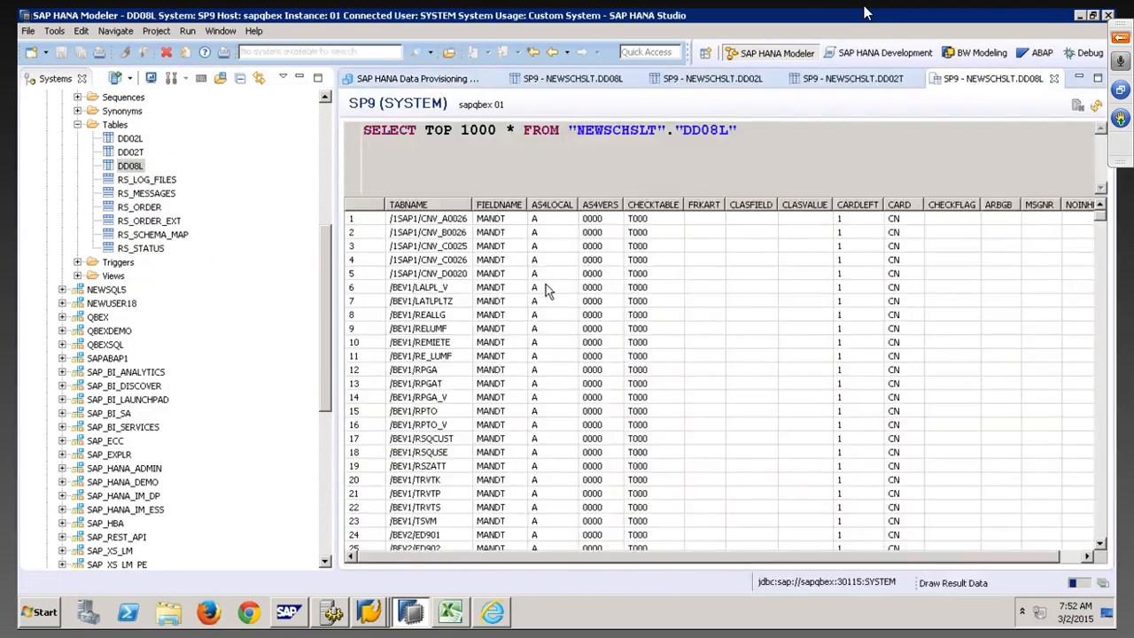
Close the DD08L data preview and the DD02T, DD02L and DD08L runtime views
right_click(1007, 78)
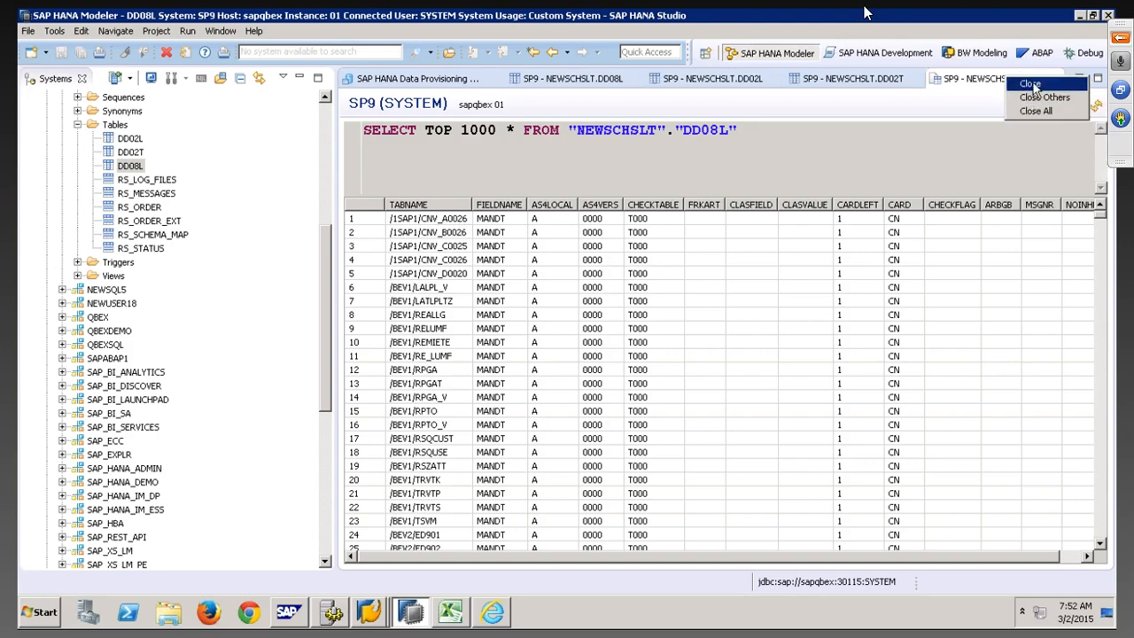
left_click(1030, 84)
right_click(882, 79)
left_click(888, 85)
right_click(768, 81)
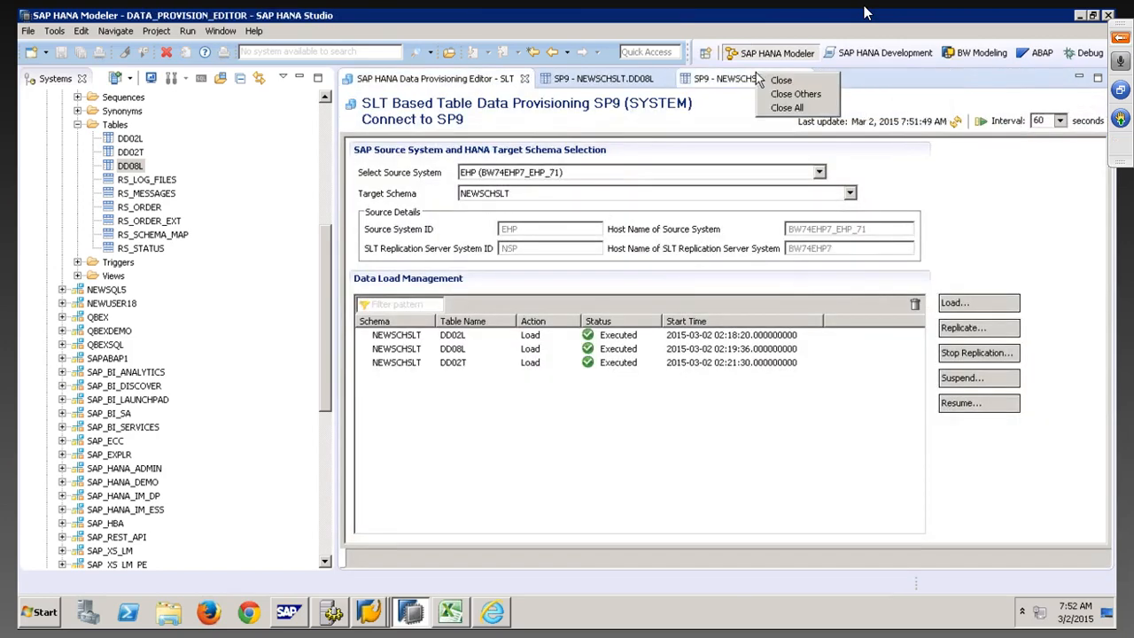
left_click(776, 84)
right_click(639, 80)
left_click(648, 85)
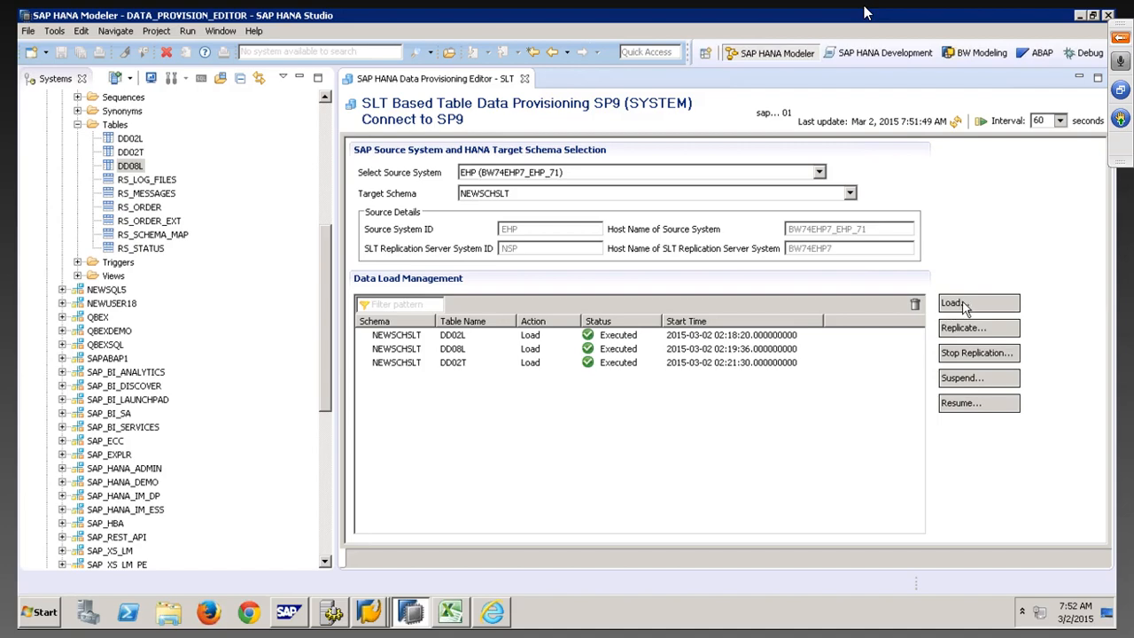
Start an initial load of table VBAK into the NEWSCHSLT schema
left_click(963, 304)
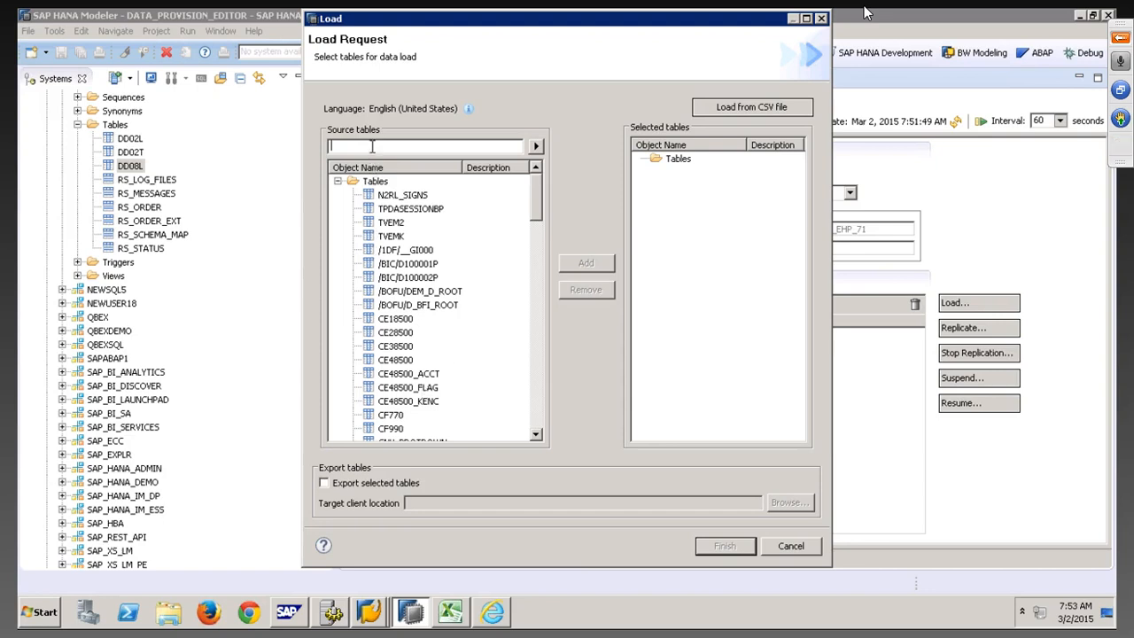
type("BAK")
left_click(535, 145)
left_click(388, 291)
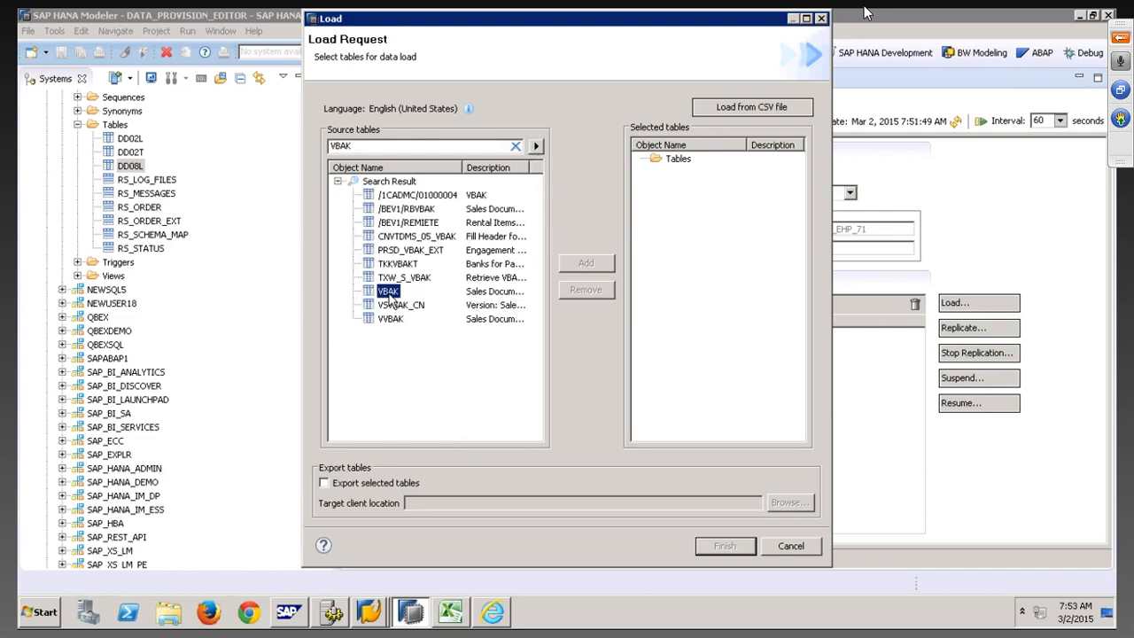
left_click(584, 264)
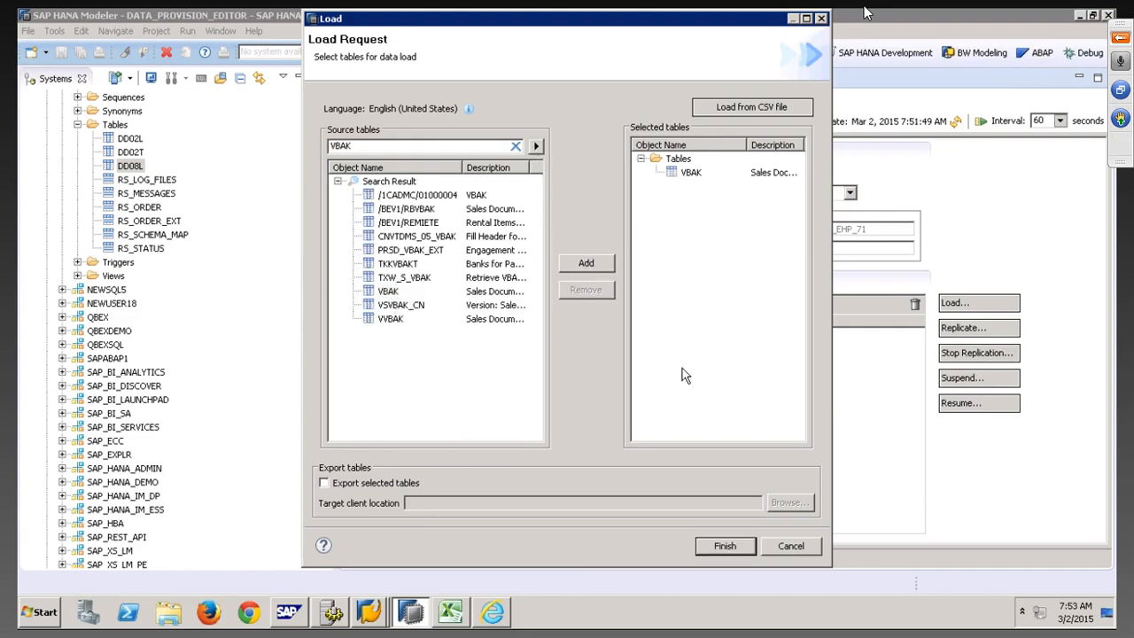
left_click(725, 547)
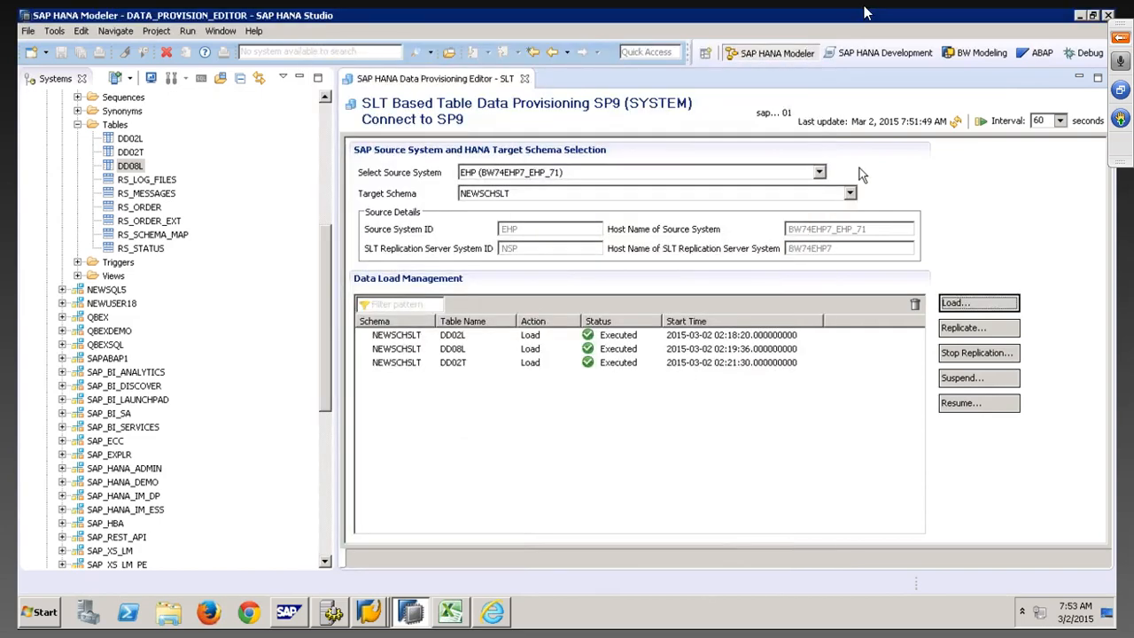
Refresh the load status and set it to auto-refresh every 10 seconds
left_click(956, 122)
left_click(957, 122)
left_click(1059, 121)
left_click(1039, 146)
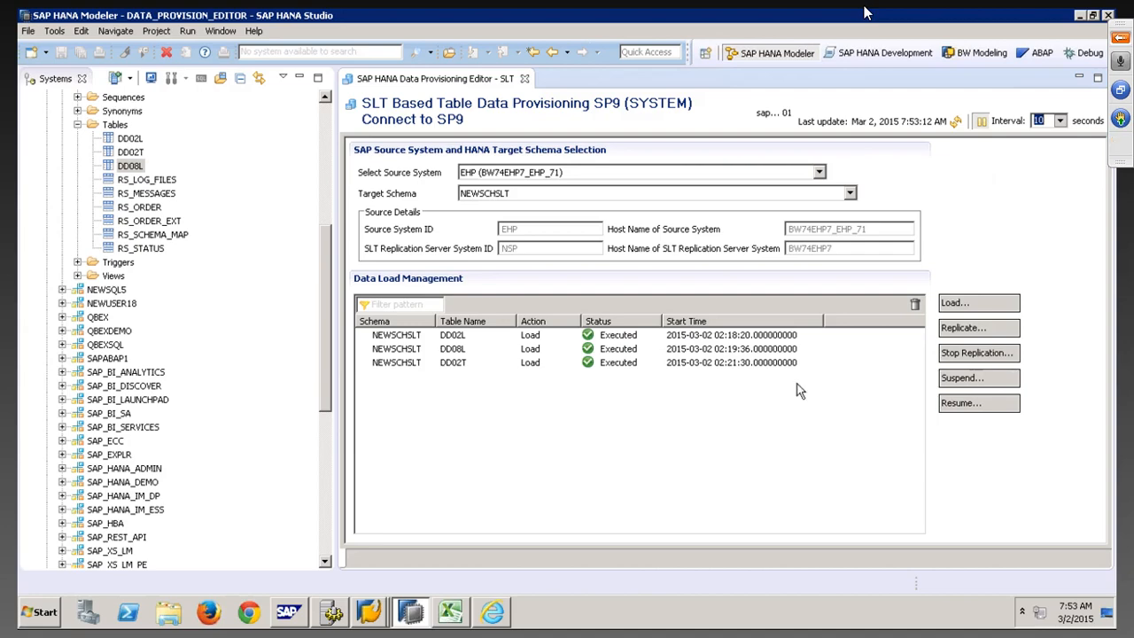
In the replication cockpit, check the VBAK entry in the refreshed Table Overview
mouse_move(381, 617)
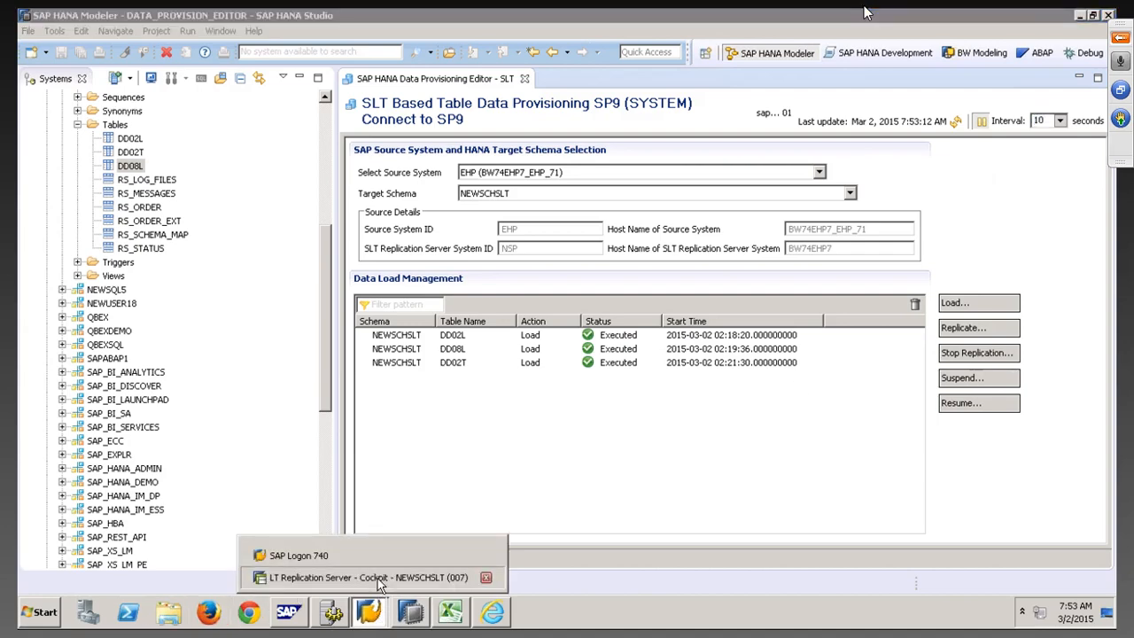
left_click(379, 585)
left_click(291, 142)
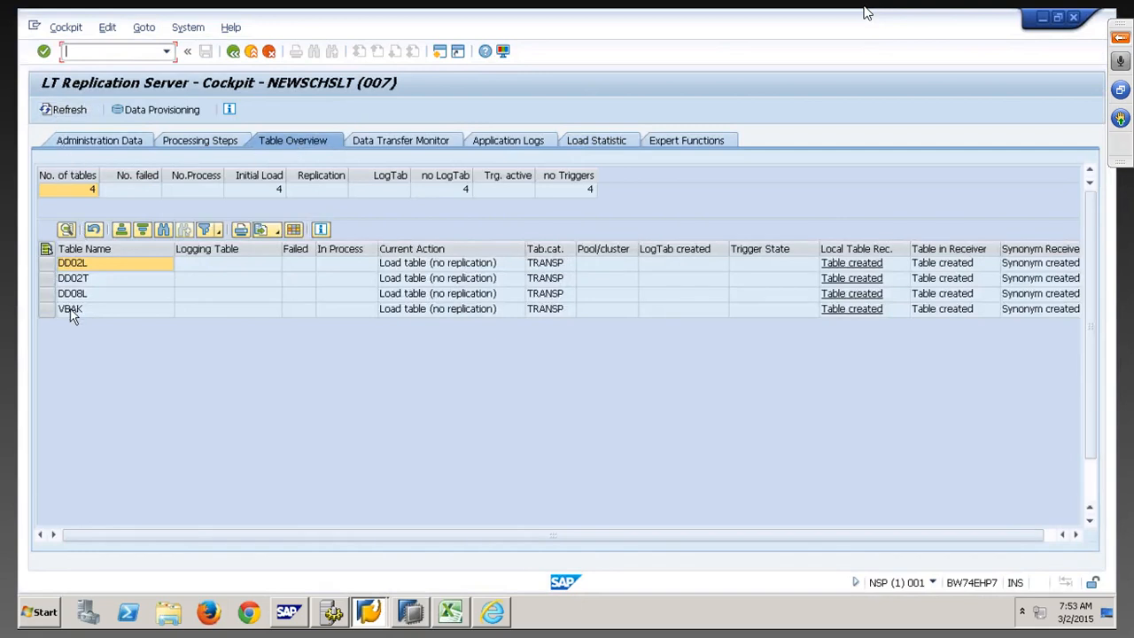
left_click(71, 310)
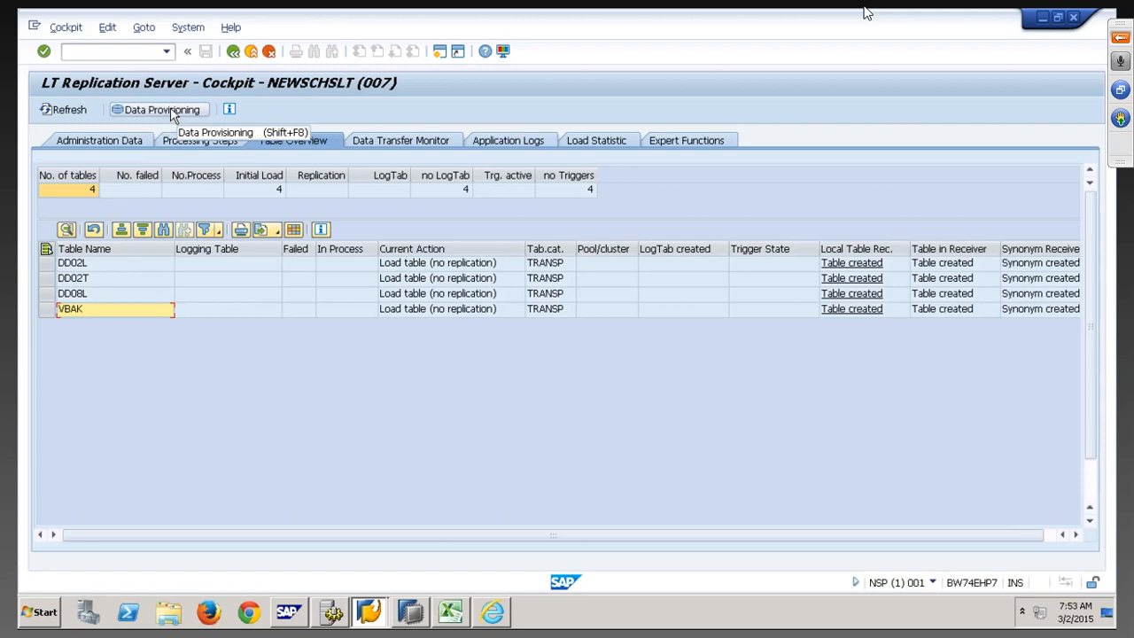
left_click(71, 111)
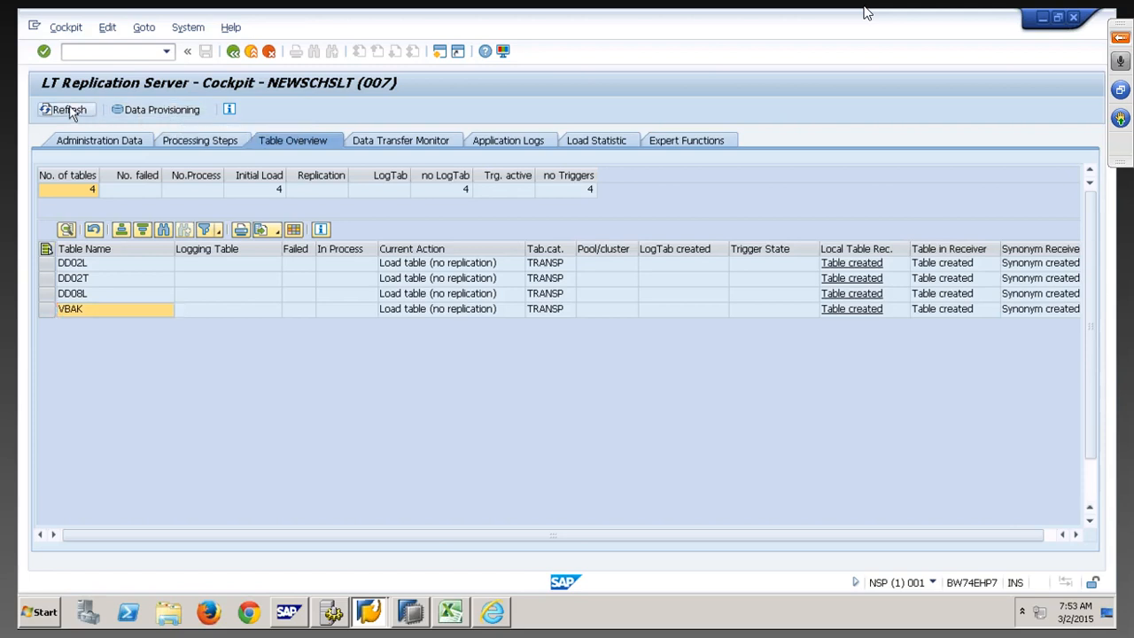
Refresh the Data Transfer Monitor until VBAK goes from in process to loaded
left_click(399, 139)
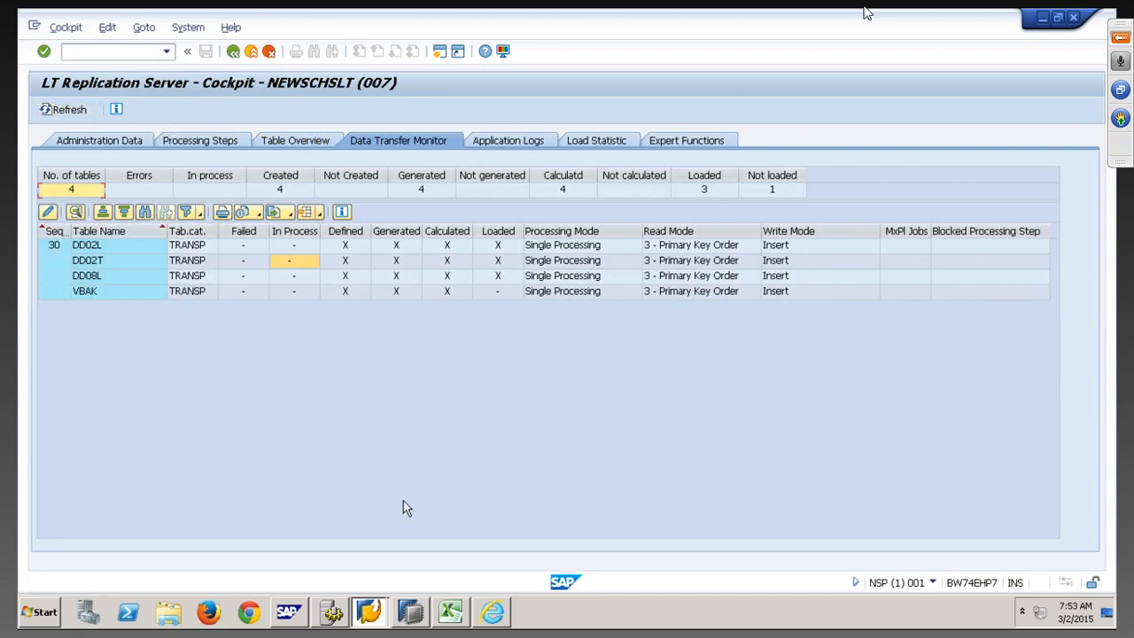
left_click(63, 111)
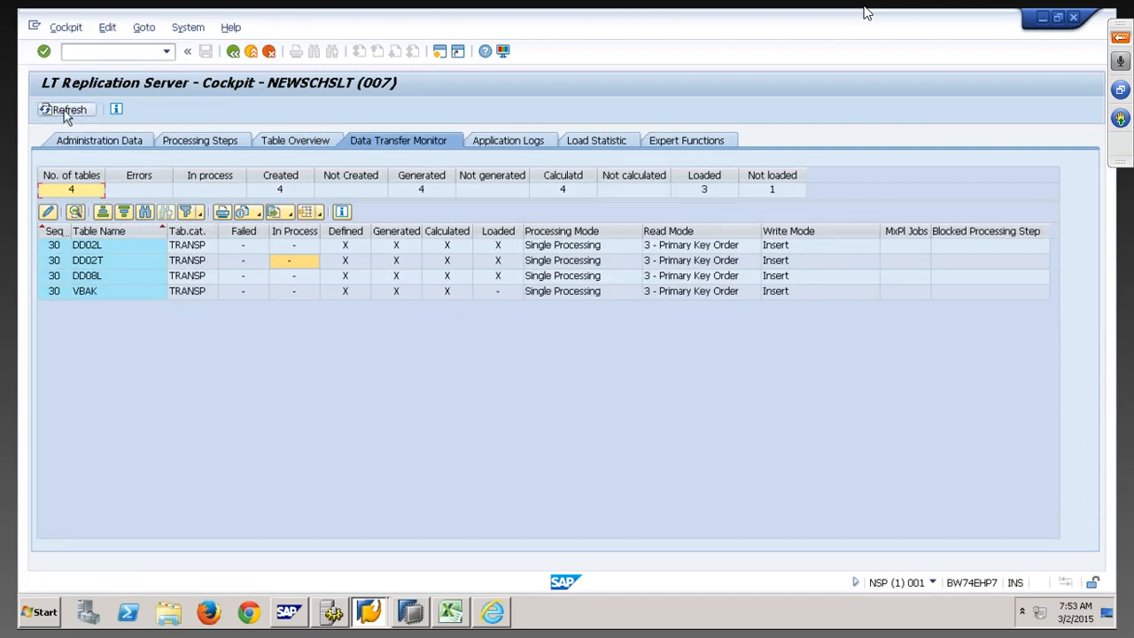
left_click(63, 112)
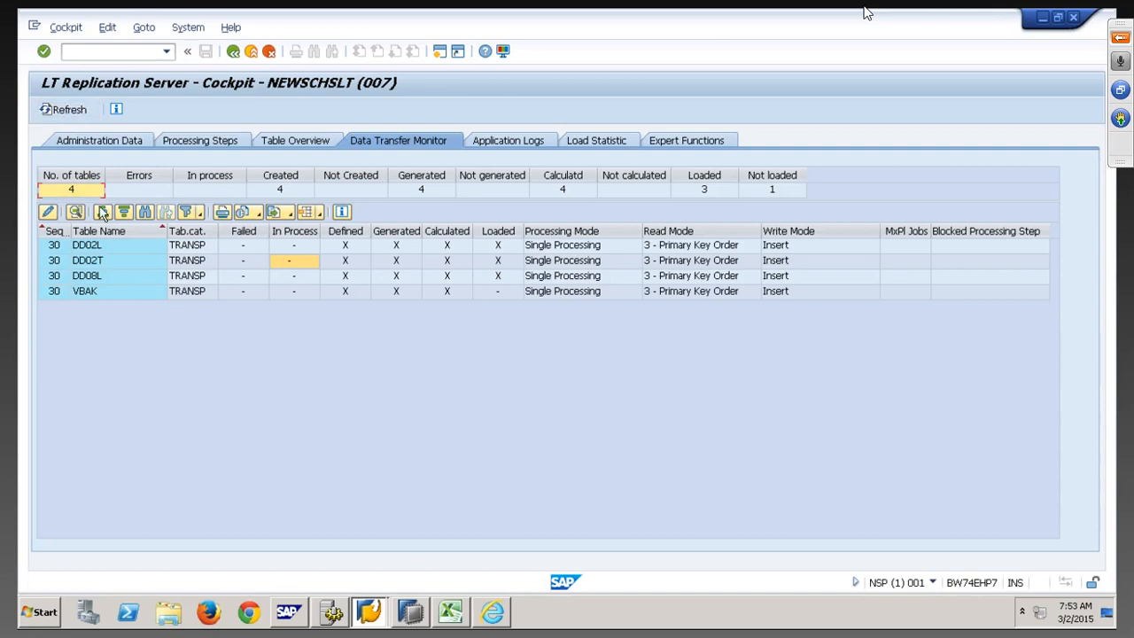
left_click(70, 114)
left_click(70, 115)
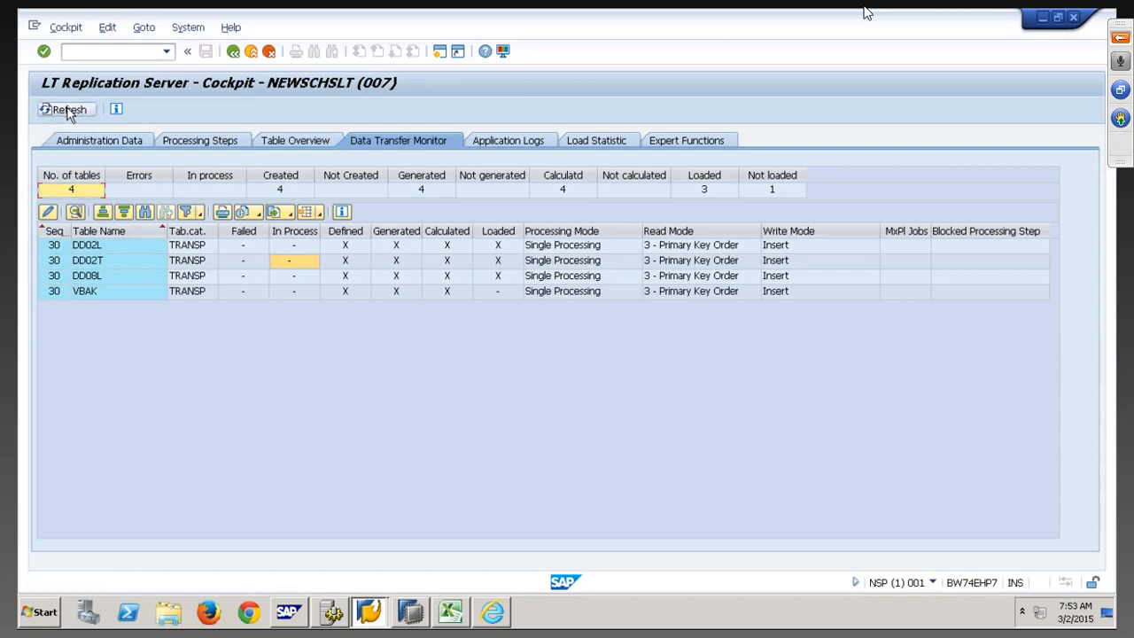
left_click(70, 114)
left_click(70, 114)
left_click(70, 115)
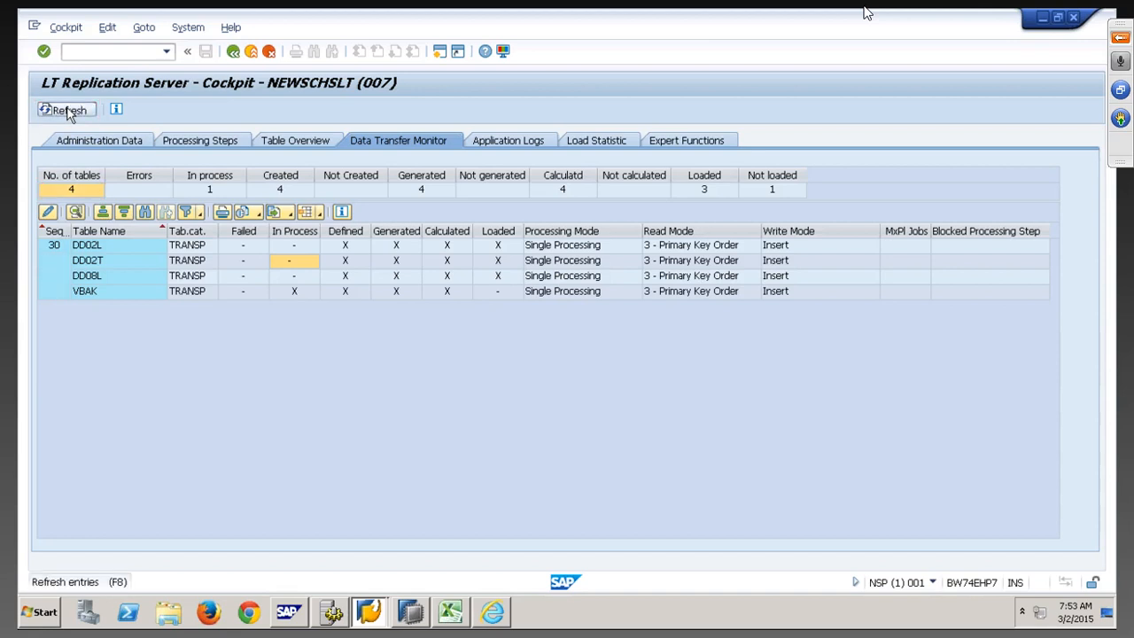
left_click(295, 294)
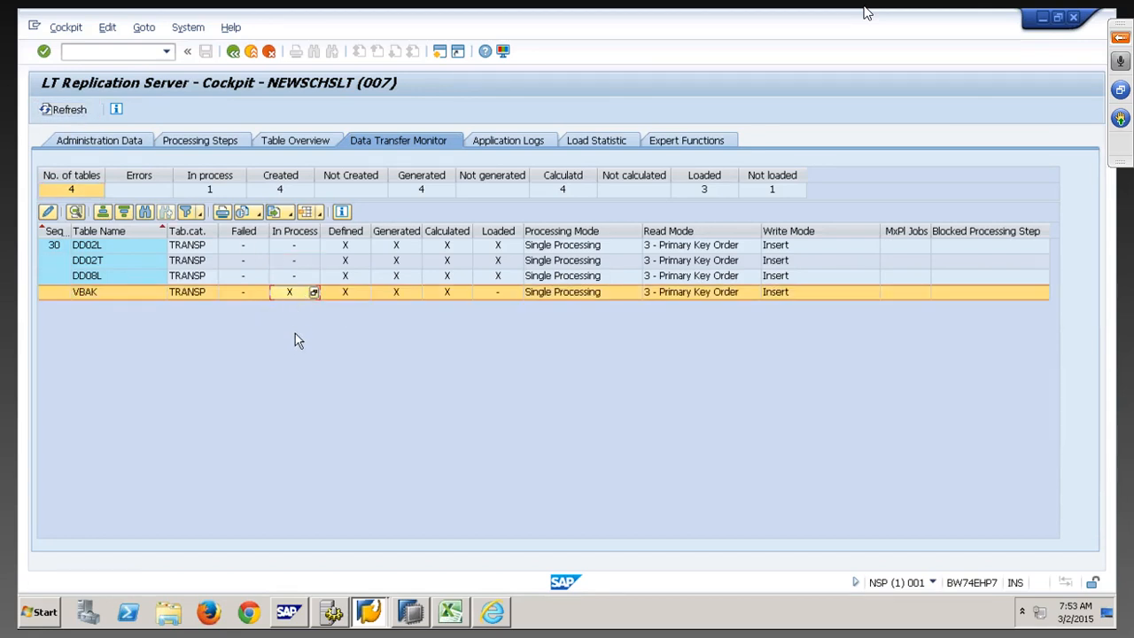
left_click(60, 113)
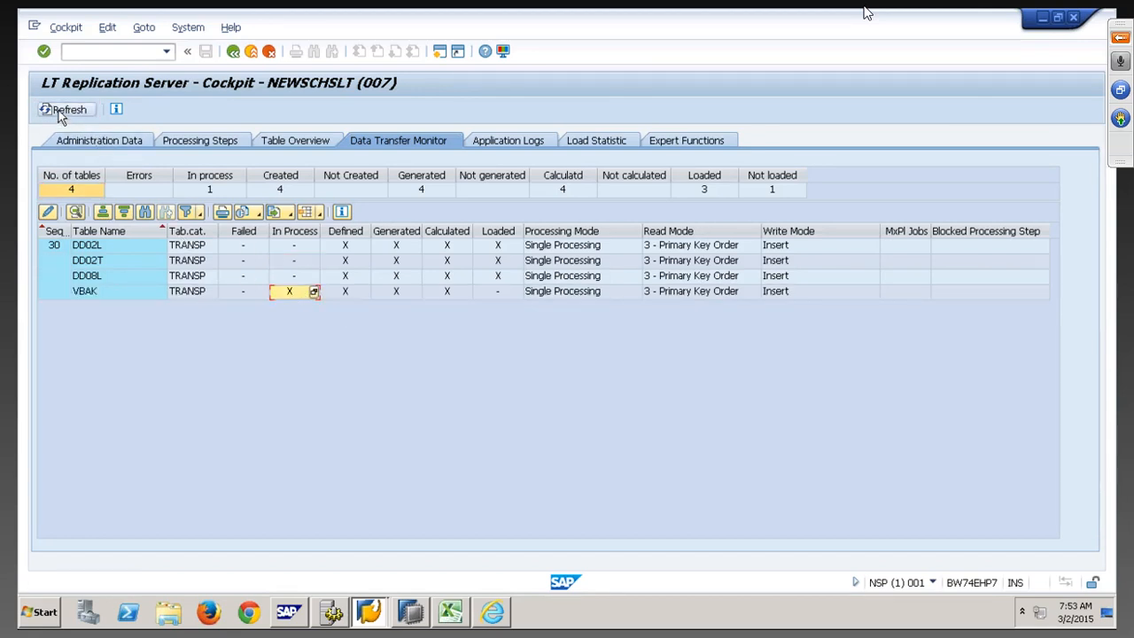
left_click(515, 293)
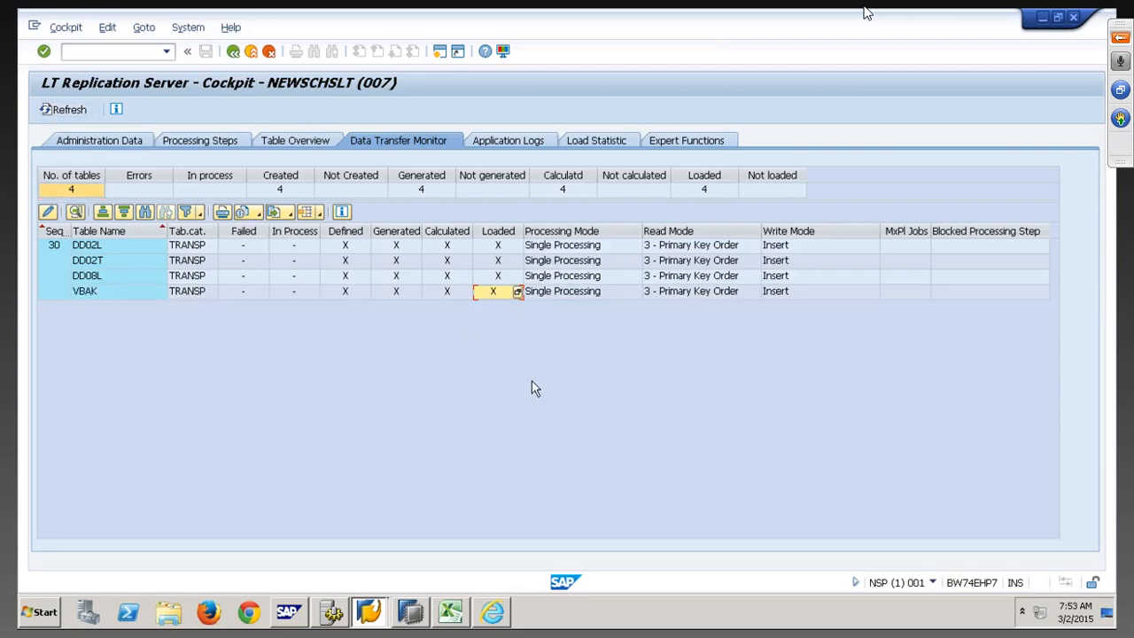
left_click(412, 613)
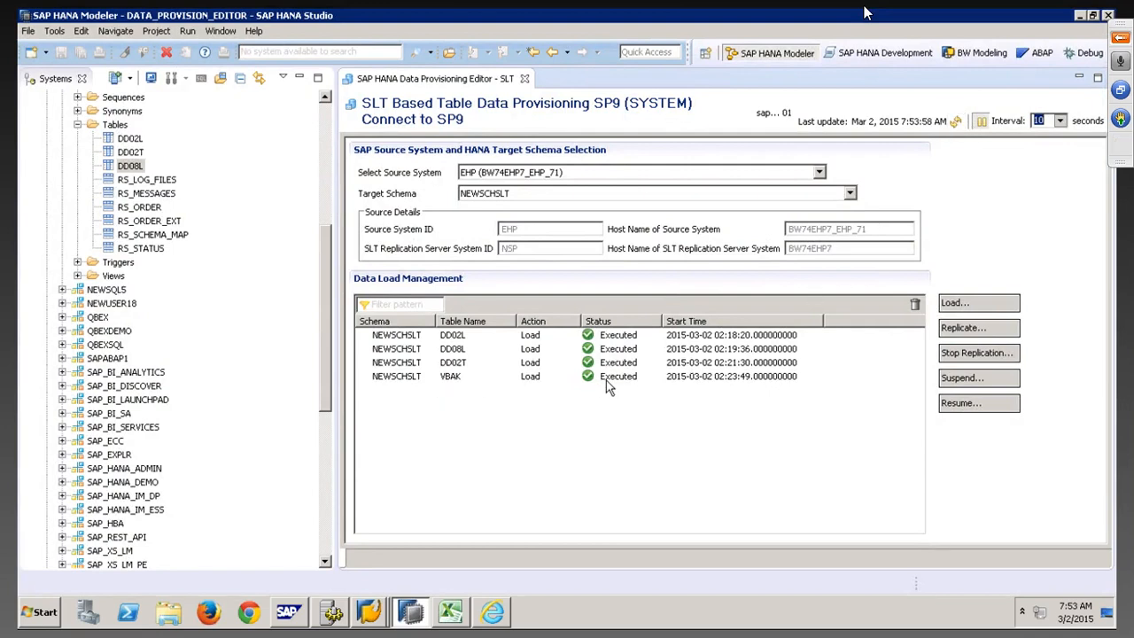
Refresh the NEWSCHSLT Tables folder, preview VBAK's 1000 rows, then close the content view
right_click(127, 127)
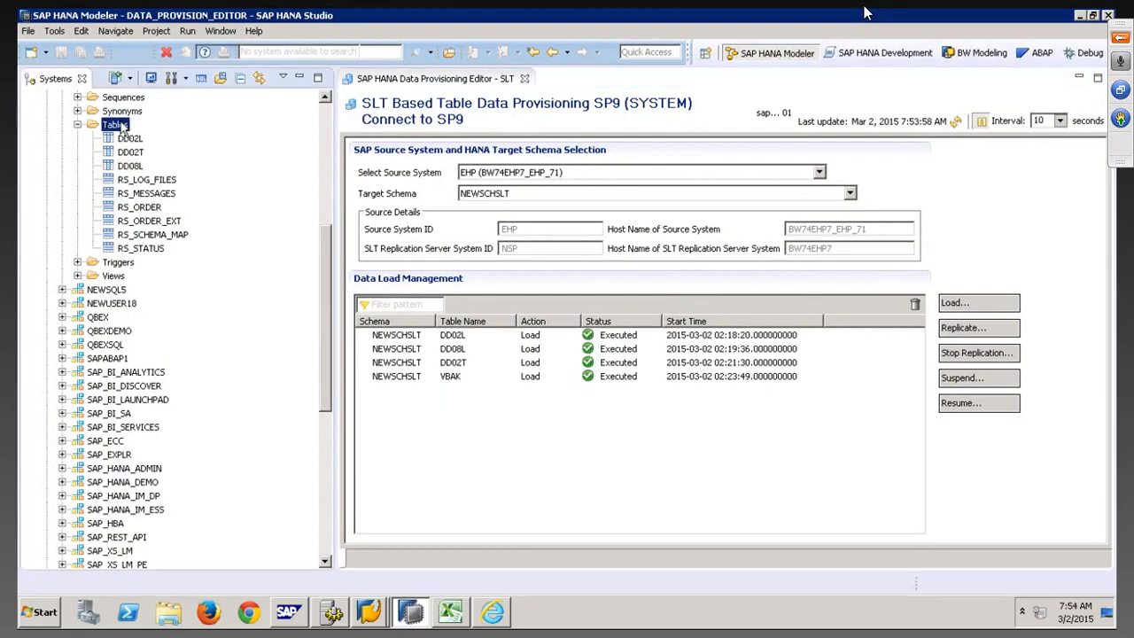
left_click(164, 232)
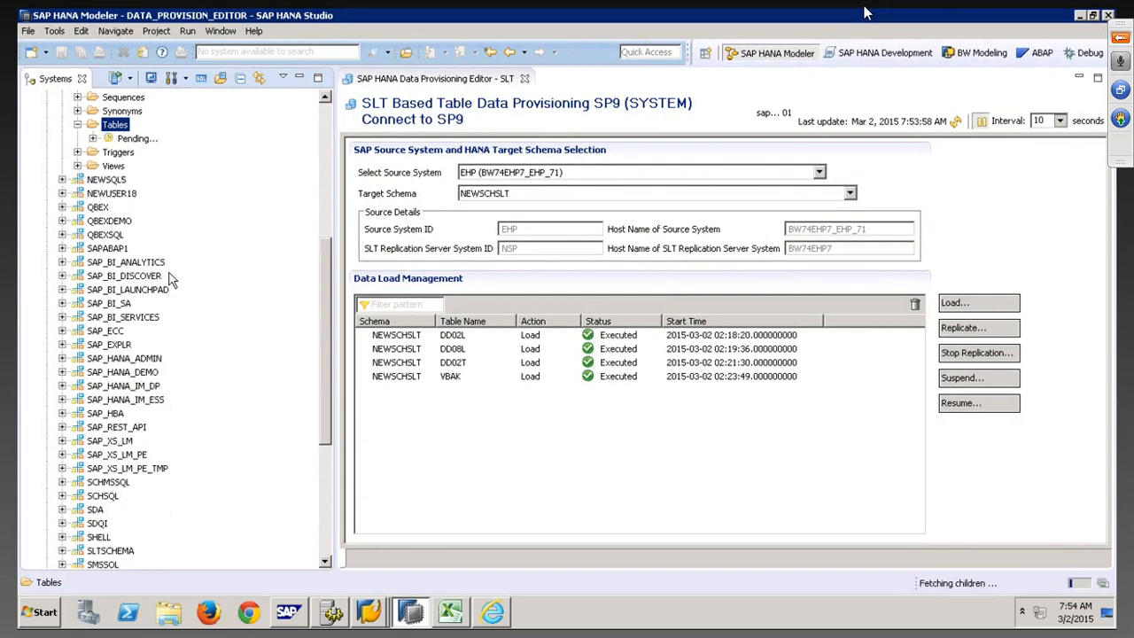
right_click(132, 264)
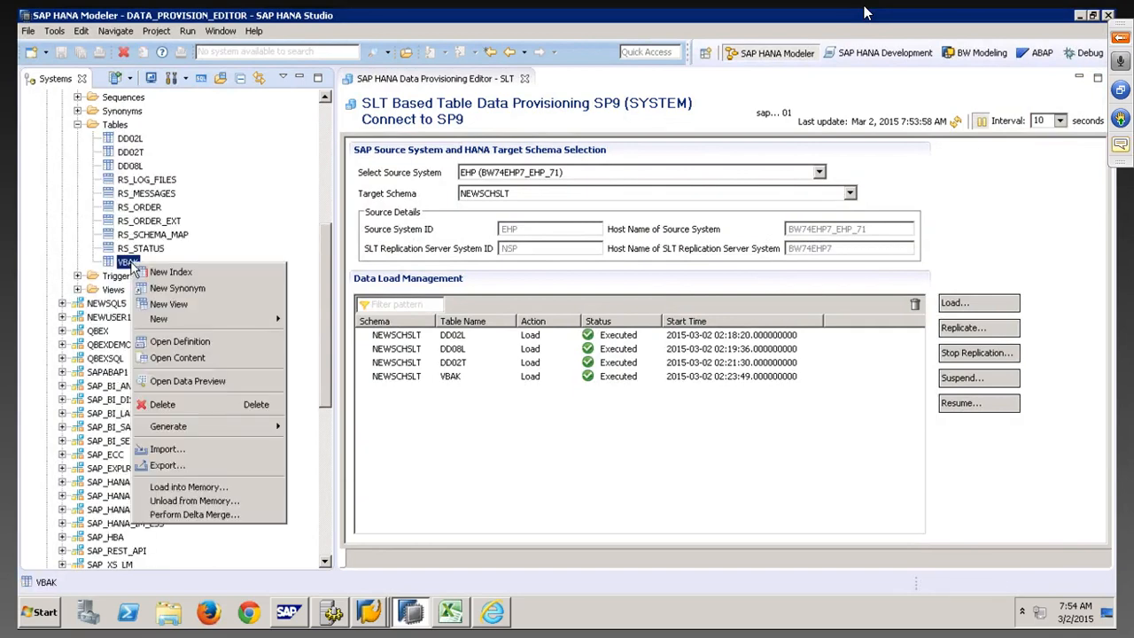
left_click(186, 357)
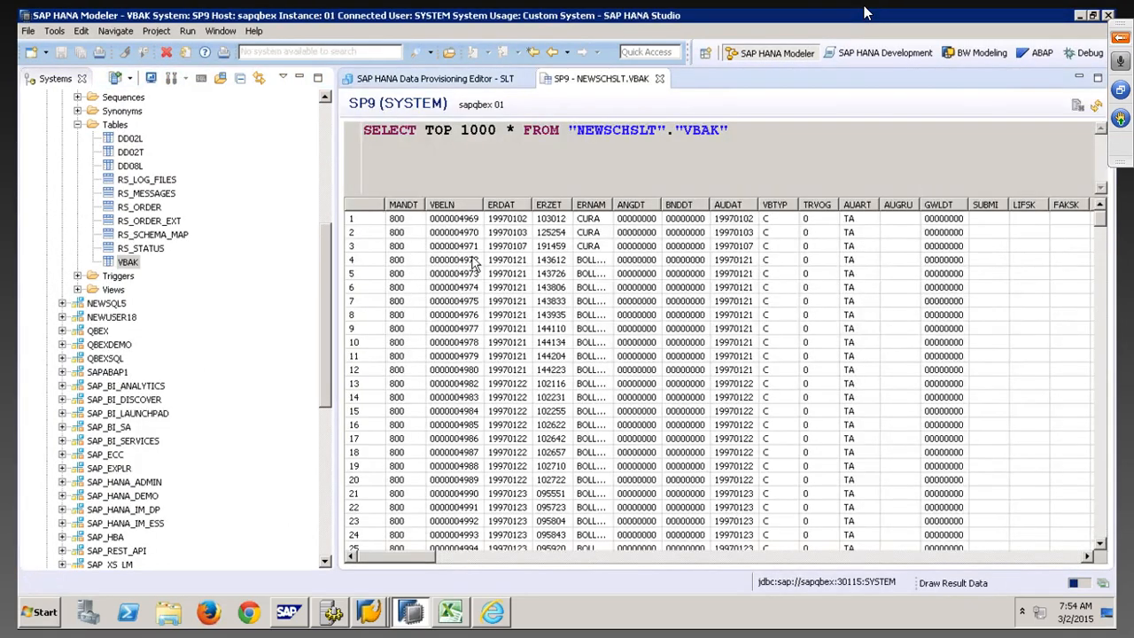
left_click_drag(1102, 246, 1102, 537)
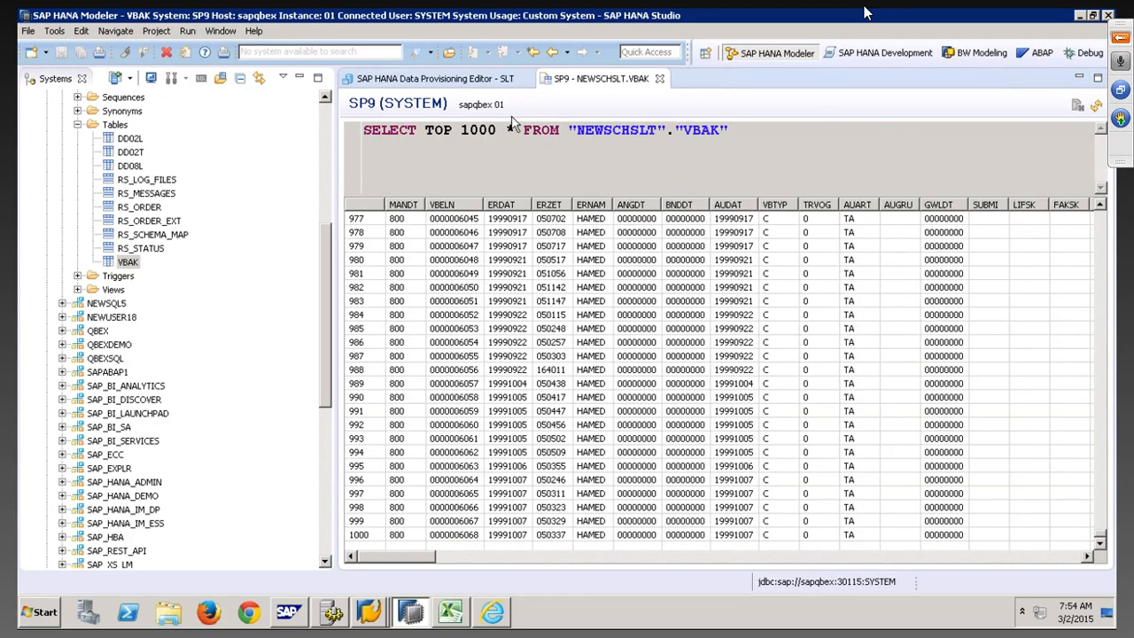
right_click(595, 84)
left_click(610, 90)
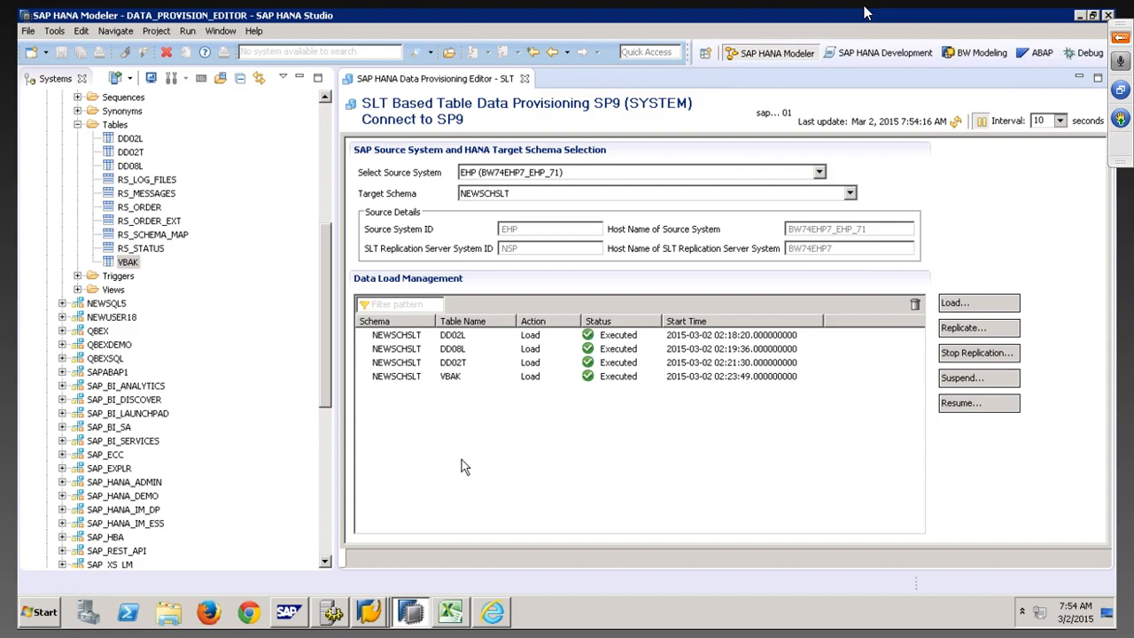
Log on to the EHP7 system in SAP Logon with the user's name and password
mouse_move(369, 611)
left_click(364, 559)
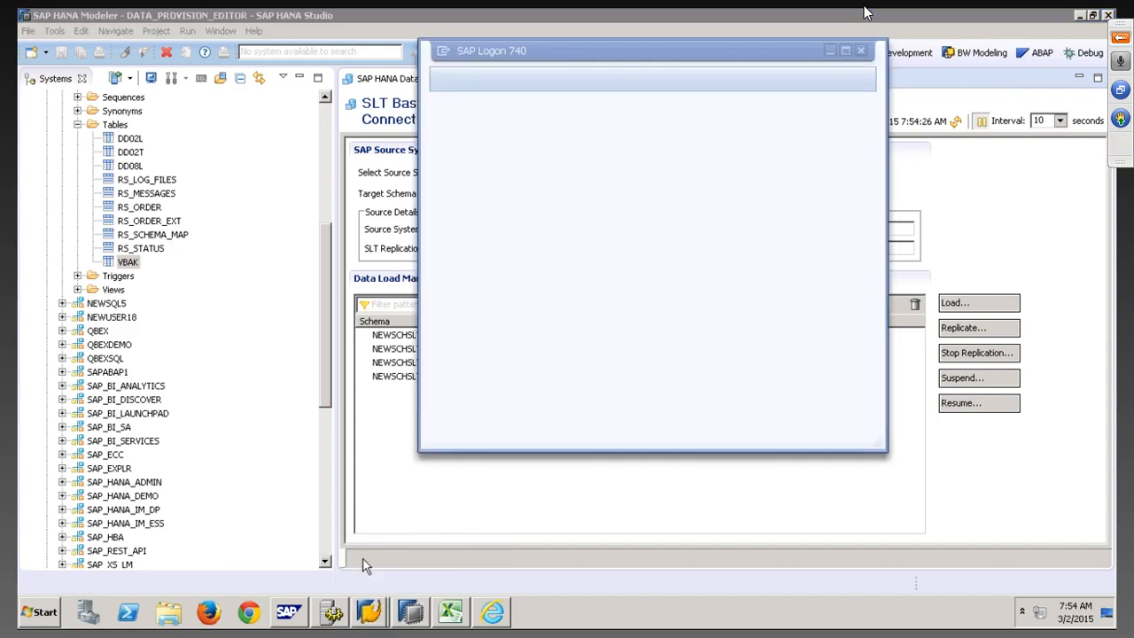
left_click(470, 188)
left_click(453, 79)
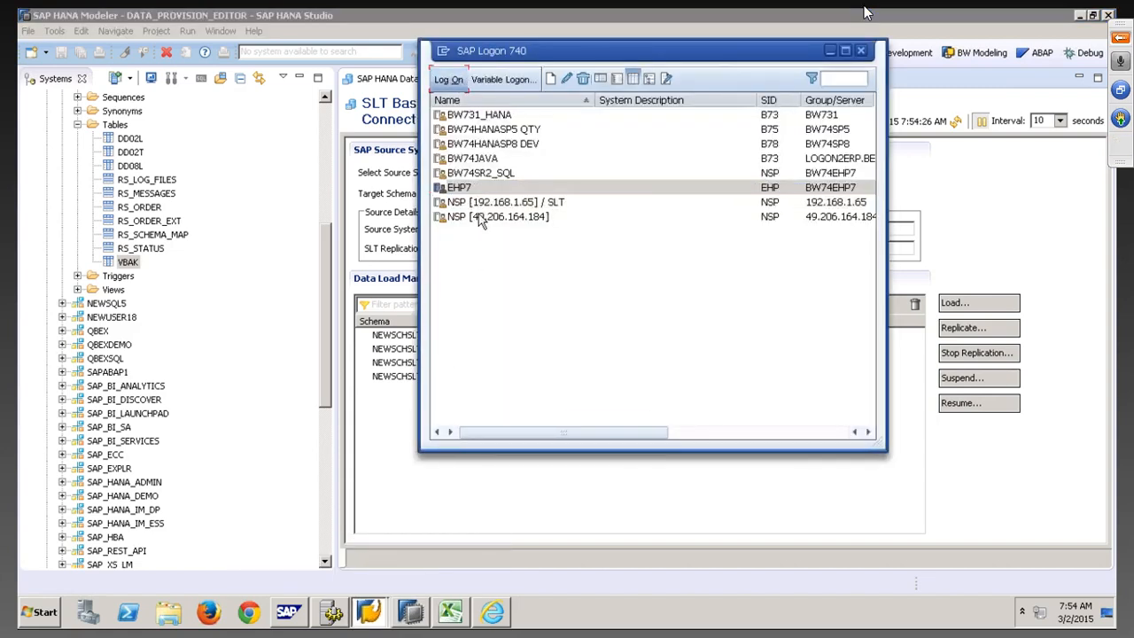
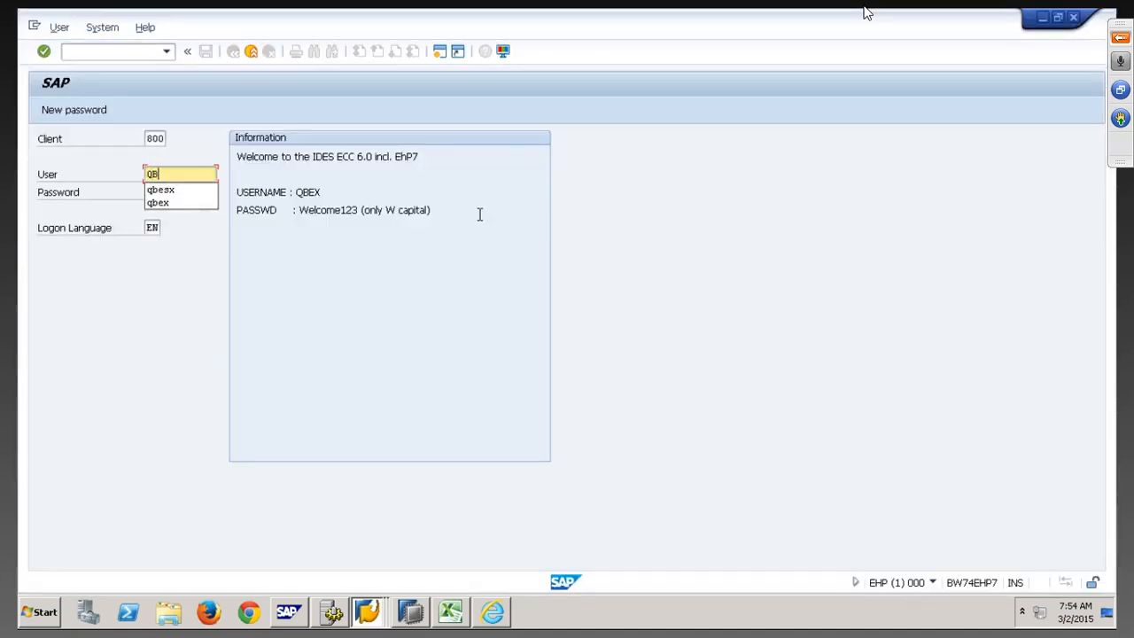
key("Tab")
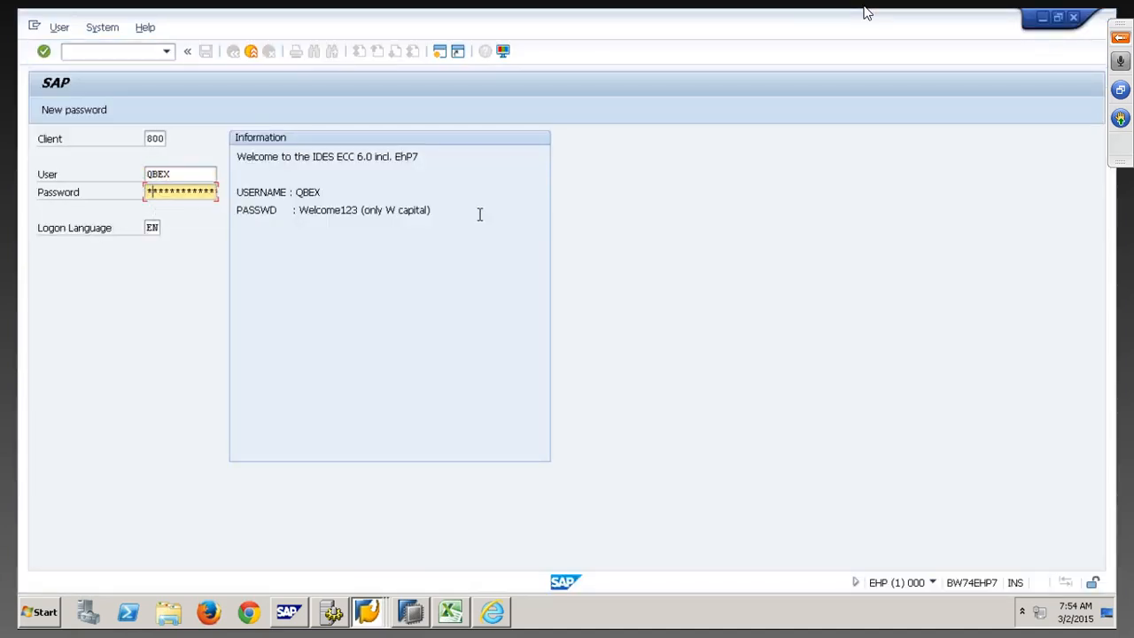
key("Return")
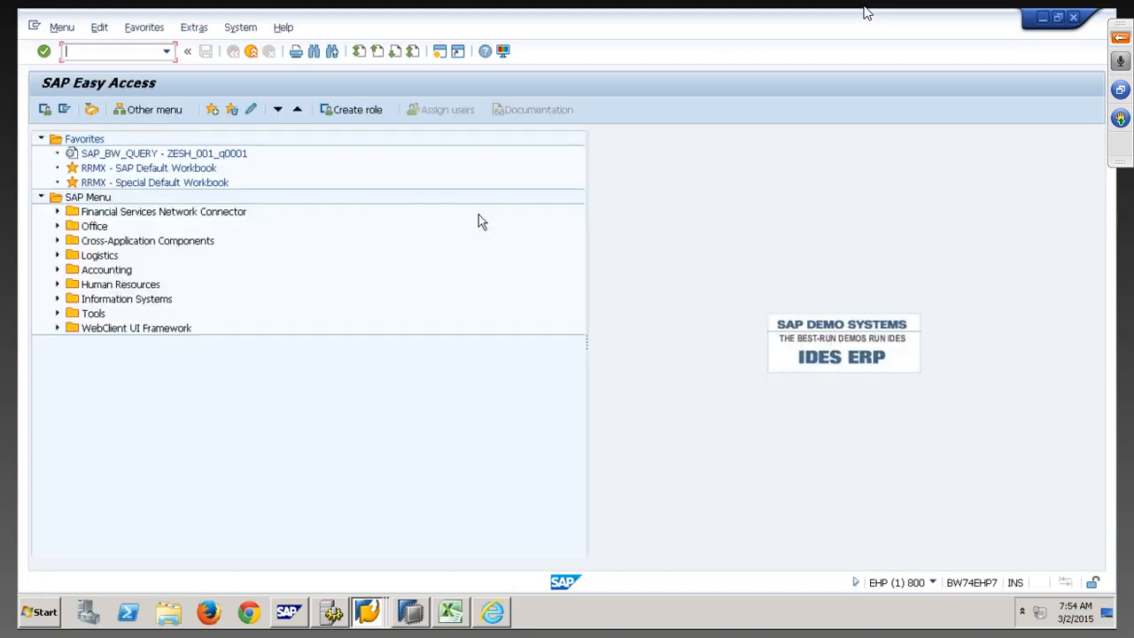
Via SE11, display the contents of table ZSALES and scroll through its 35 entries
type("se11")
key("Return")
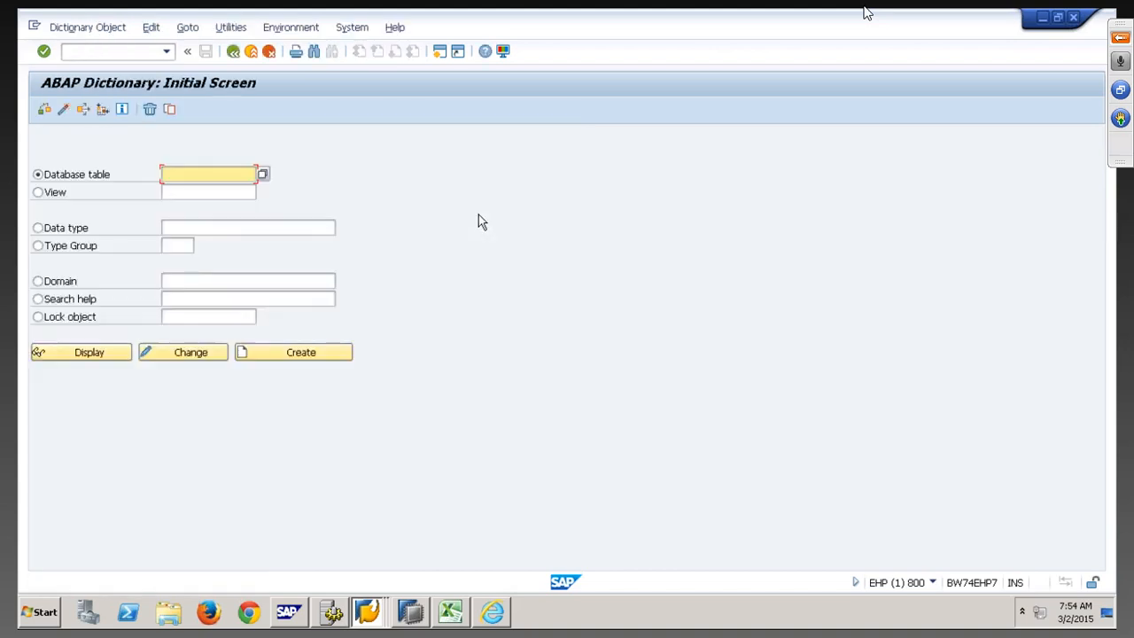
type("zsales")
left_click(89, 358)
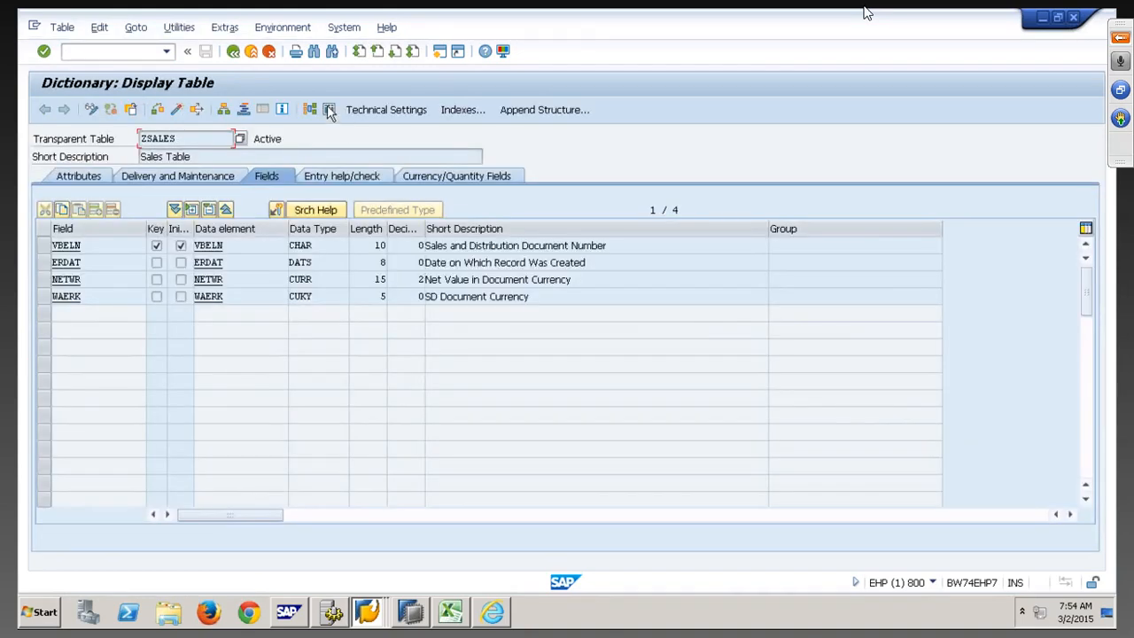
left_click(329, 110)
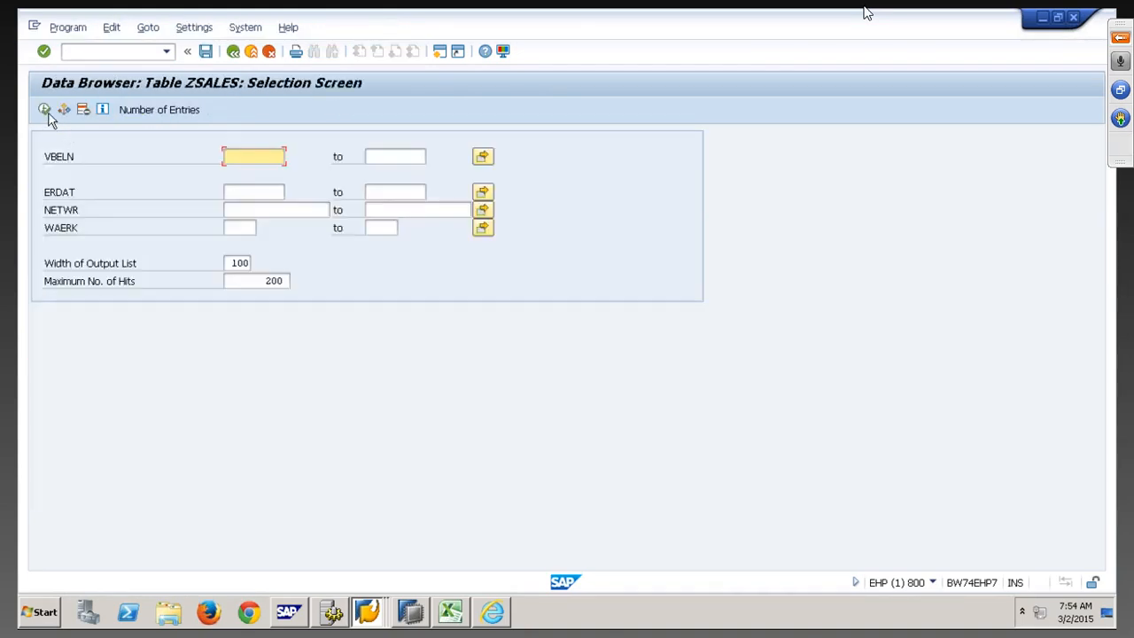
left_click(43, 109)
left_click(151, 413)
scroll(154, 390, "down", 4)
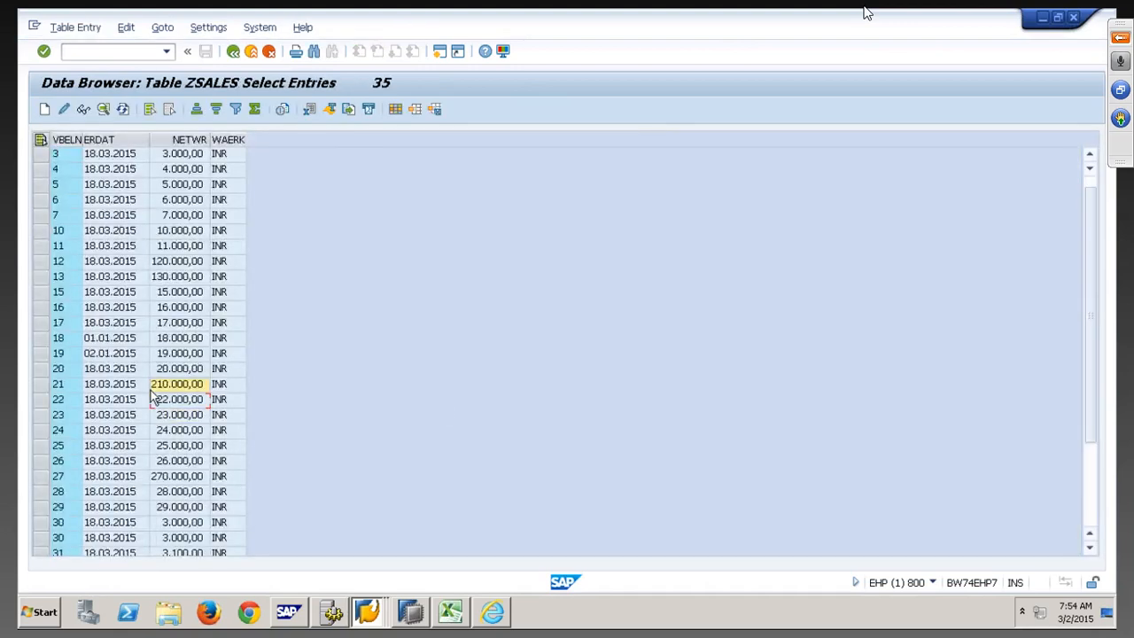
scroll(153, 388, "up", 3)
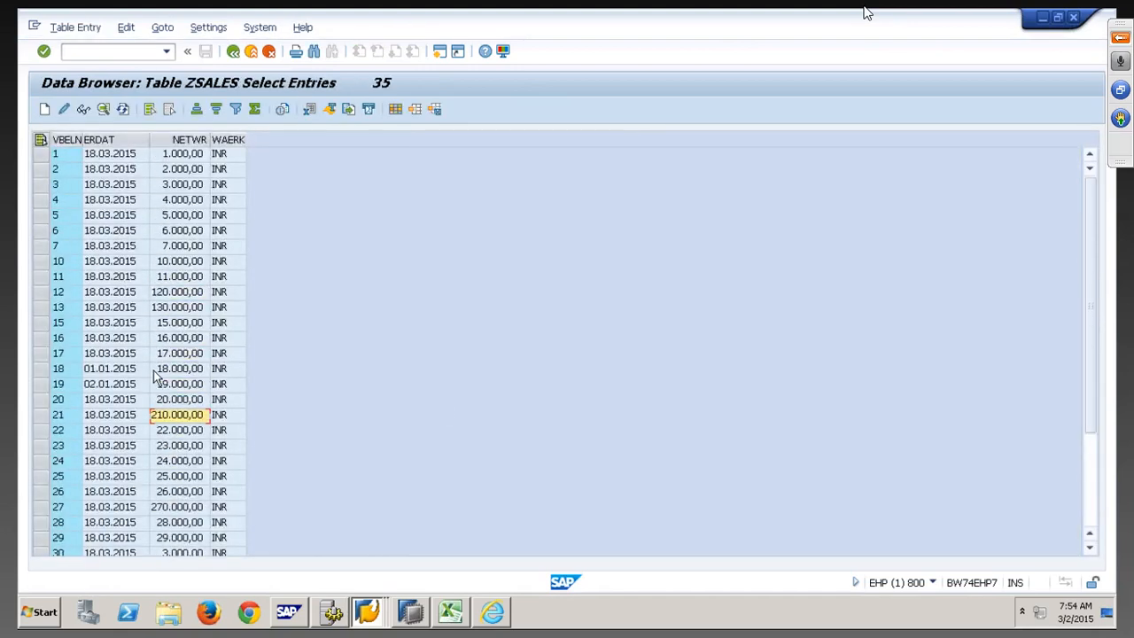
left_click(252, 52)
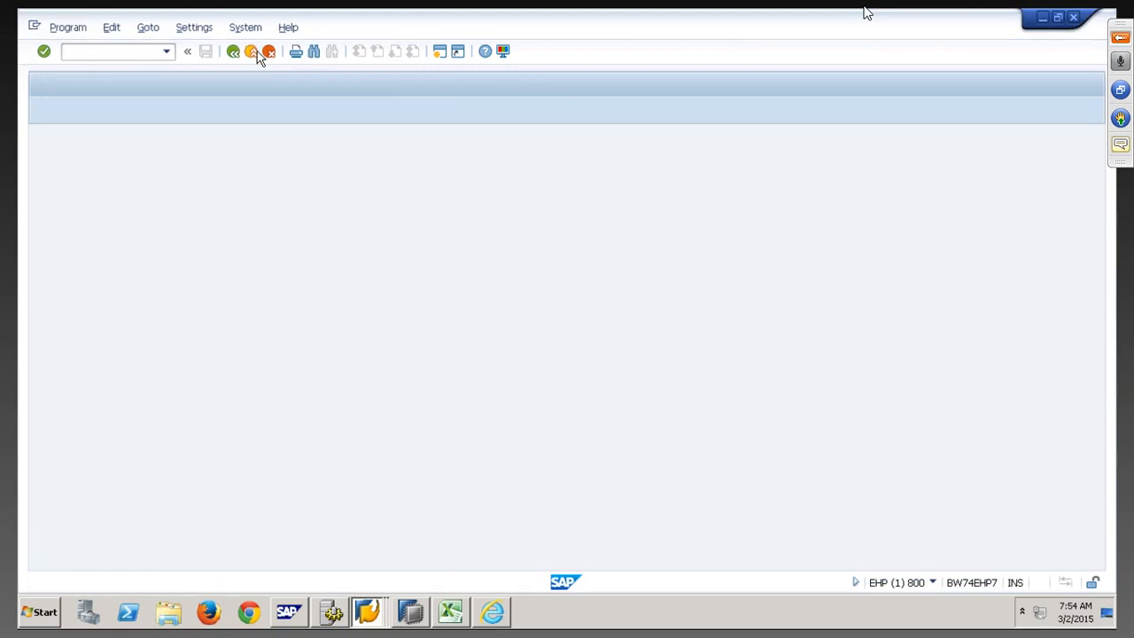
left_click(410, 611)
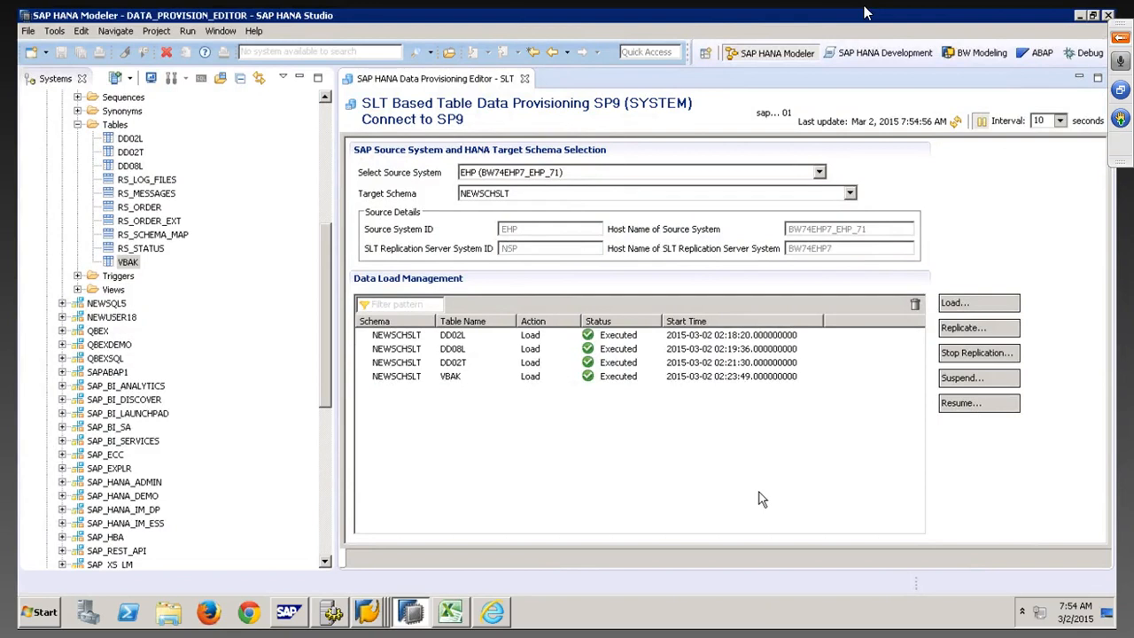
Submit a replication request for table ZSALES into NEWSCHSLT
left_click(967, 330)
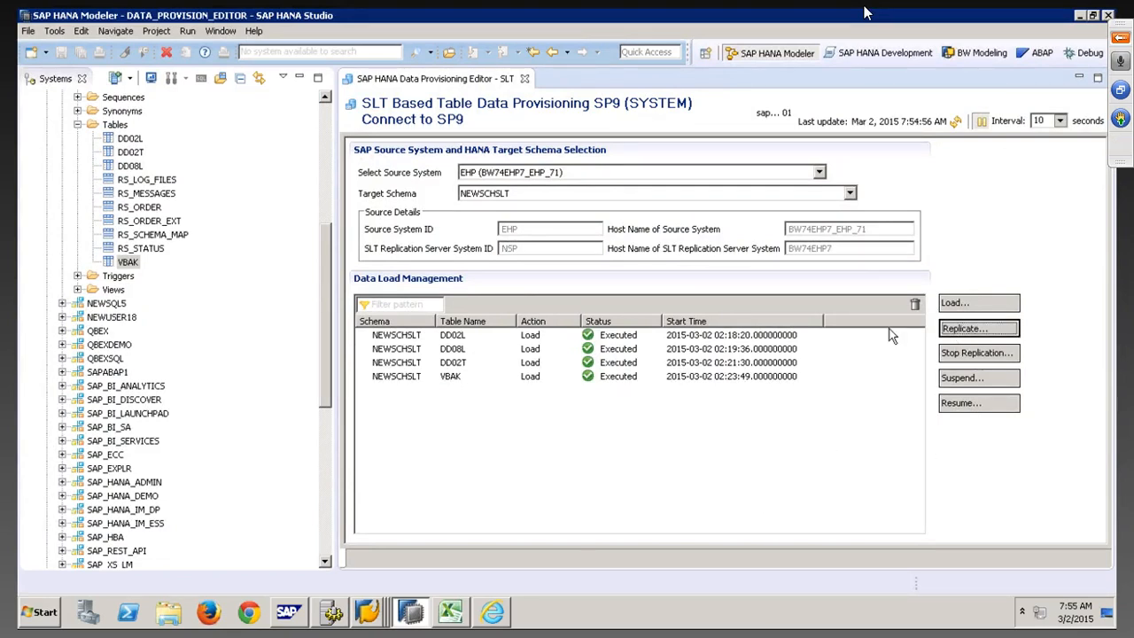
type("ZS")
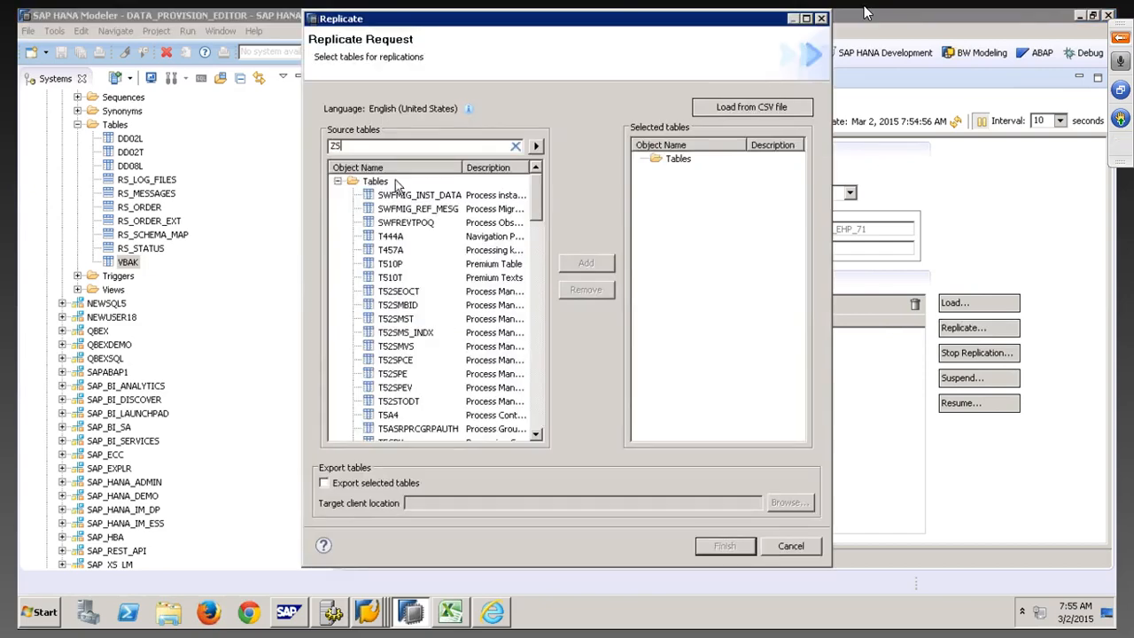
type("ALES")
left_click(536, 147)
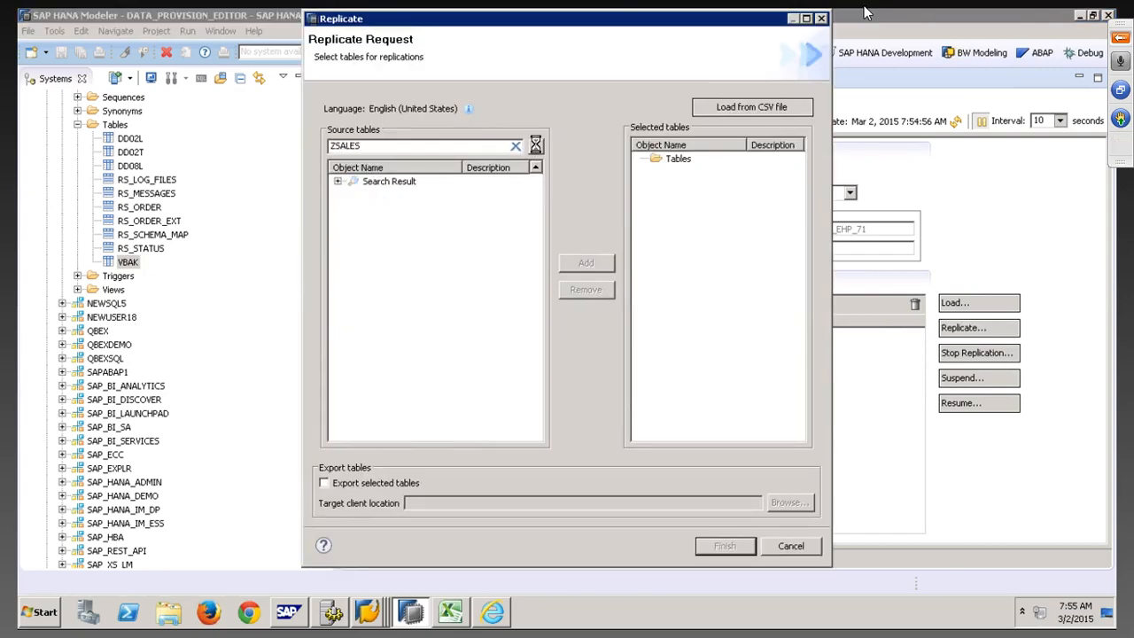
left_click(395, 196)
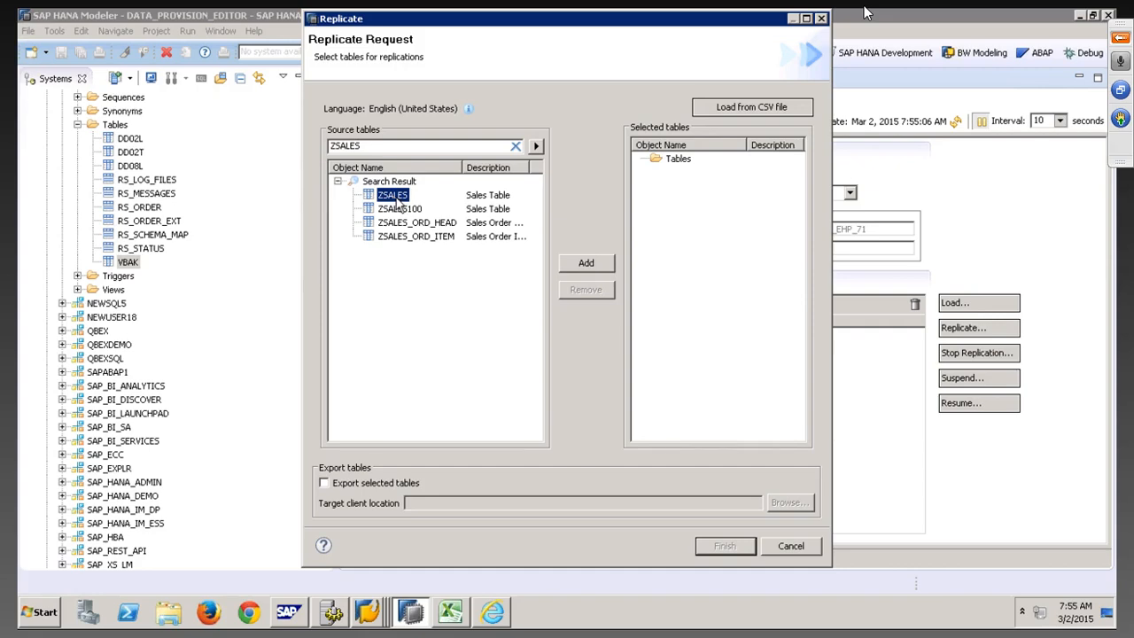
left_click(586, 263)
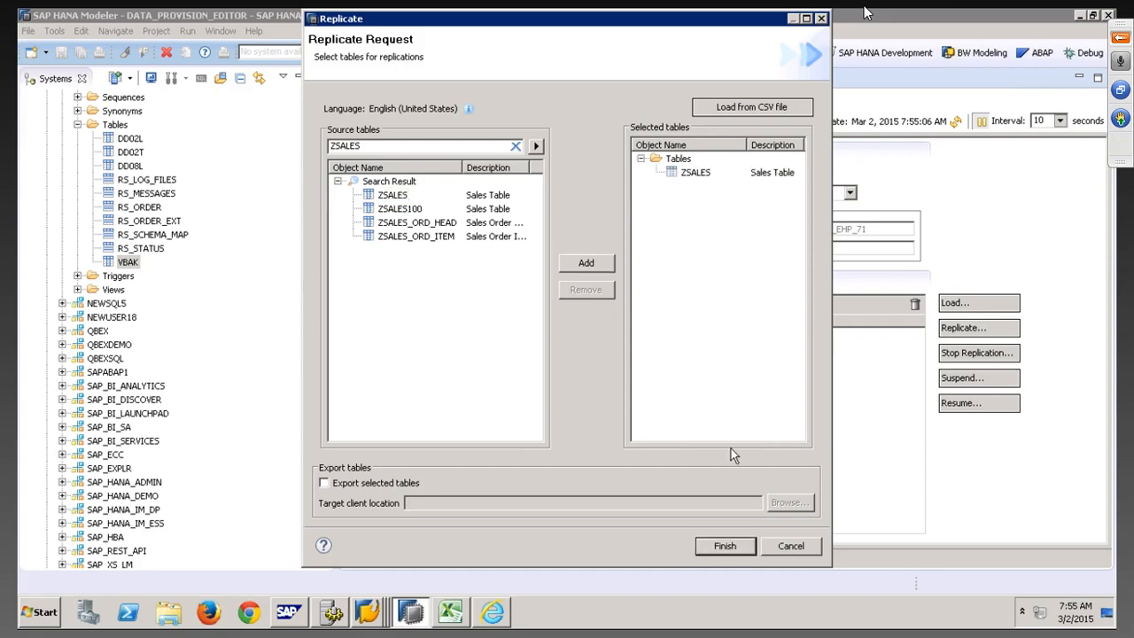
left_click(725, 545)
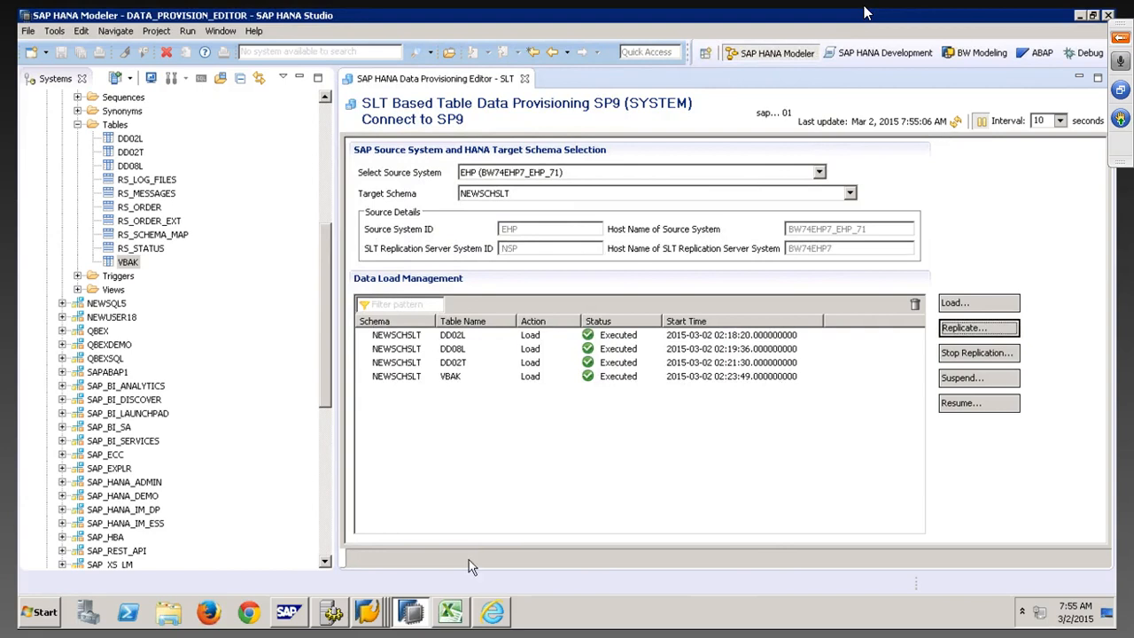
Bring up the LT Replication Server Cockpit's table overview
left_click(370, 619)
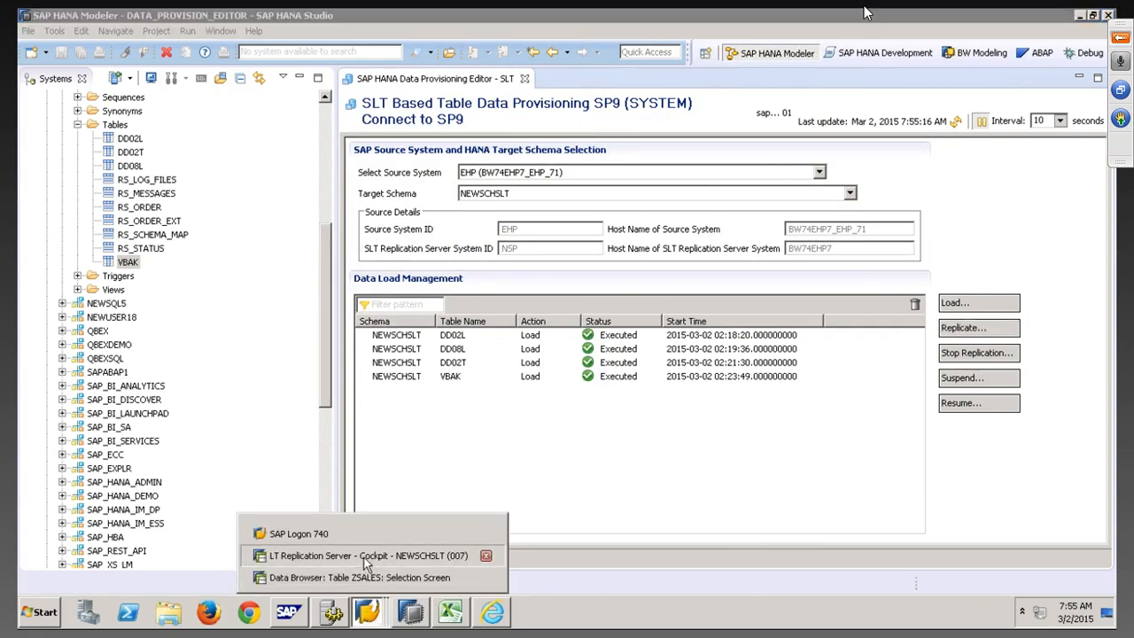
left_click(366, 556)
left_click(288, 142)
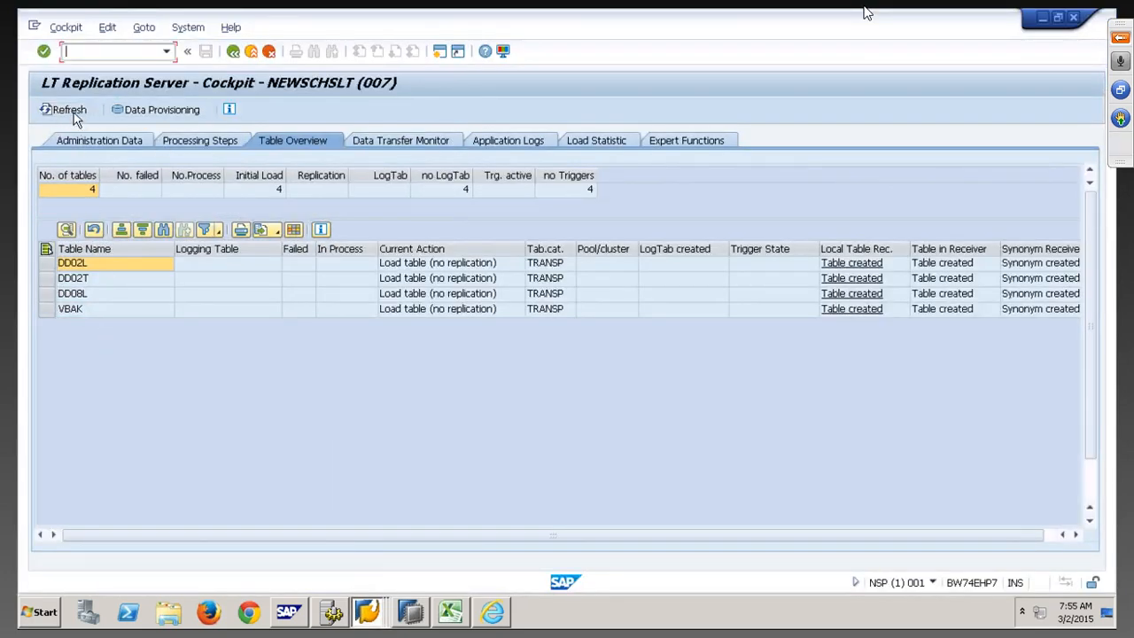
Reload the Table Overview and inspect ZSALES in Replication (Initial Load)
left_click(71, 110)
left_click(101, 325)
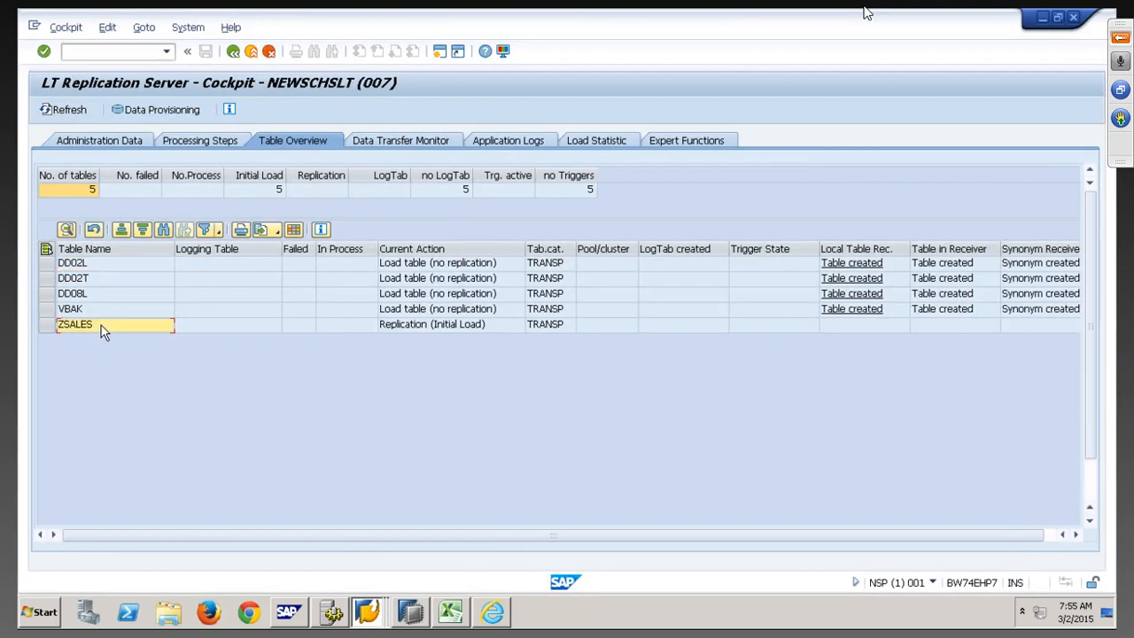
left_click(458, 330)
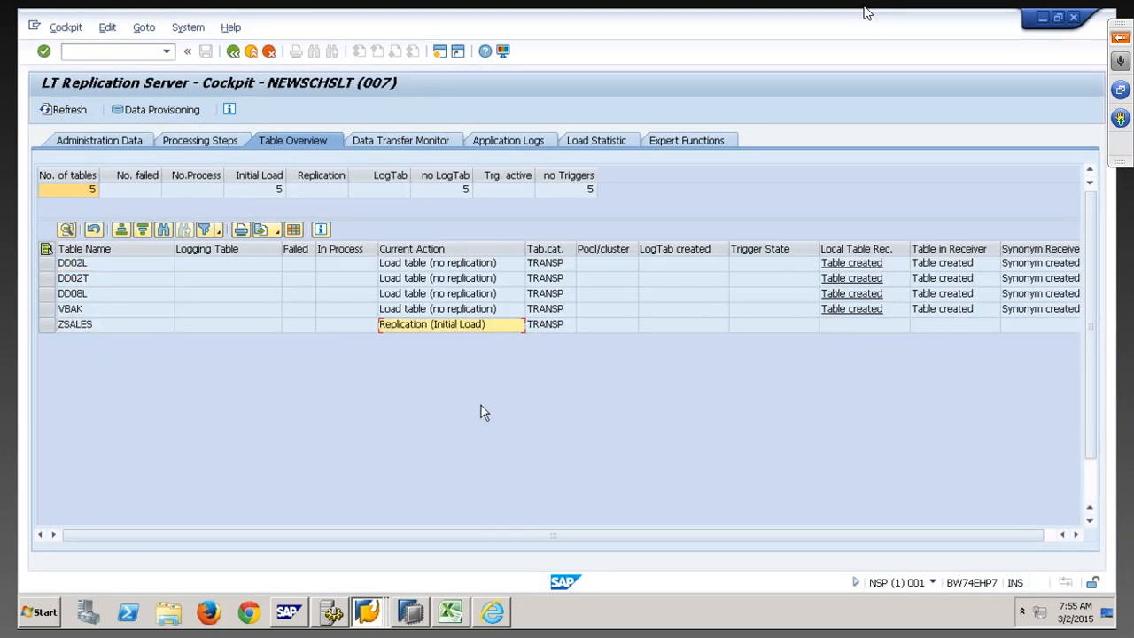
Refresh the Data Transfer Monitor repeatedly while ZSALES is in process
left_click(417, 140)
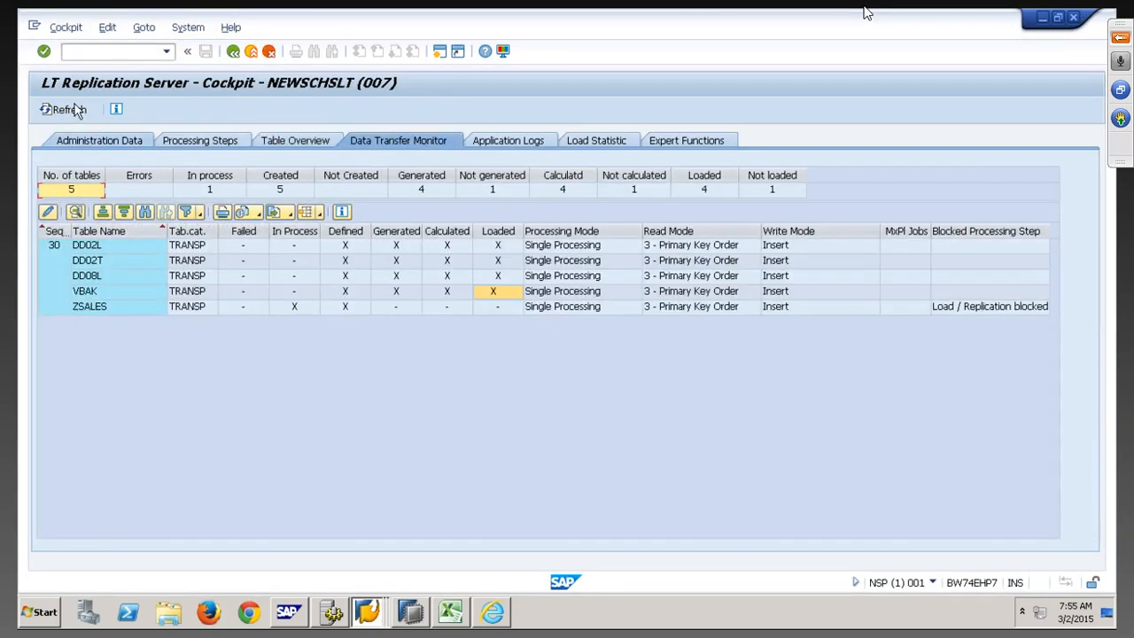
left_click(69, 110)
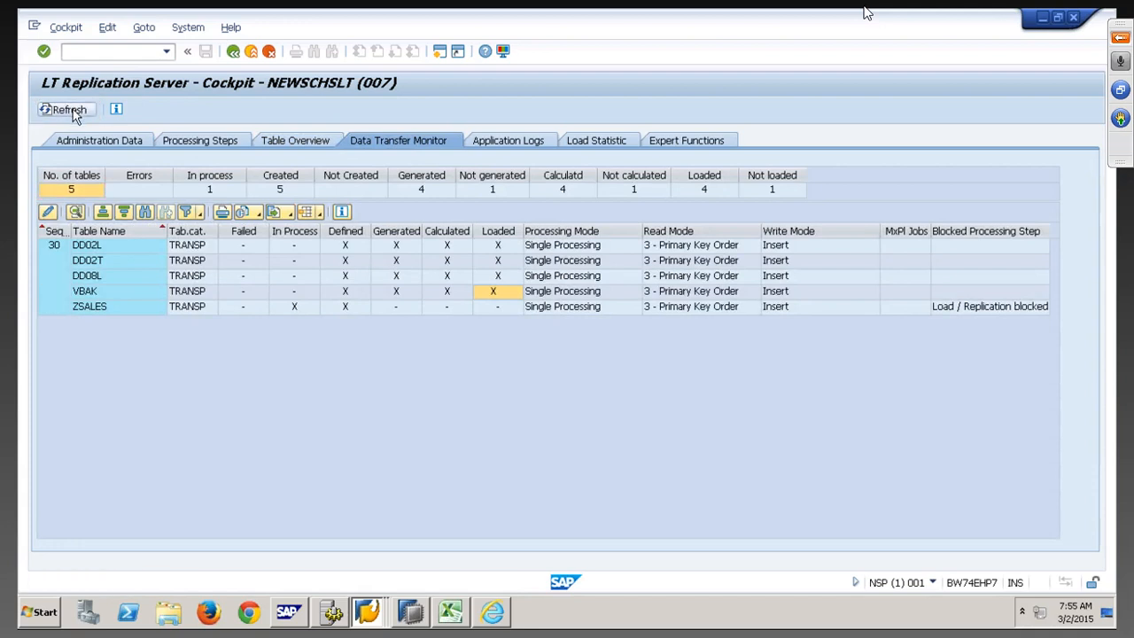
left_click(301, 306)
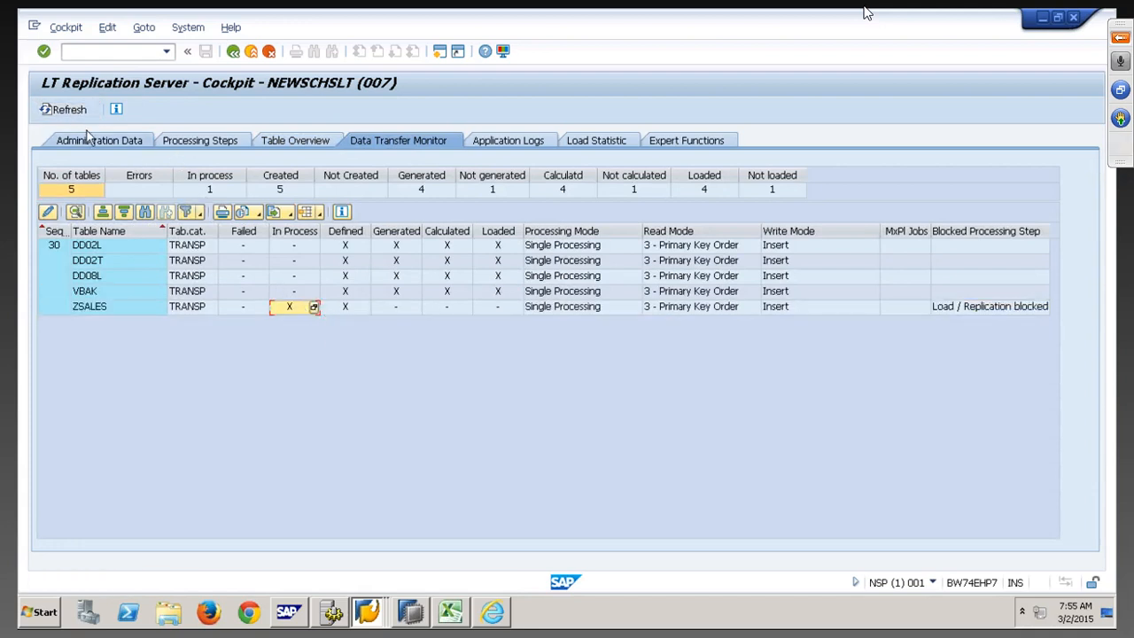
left_click(62, 110)
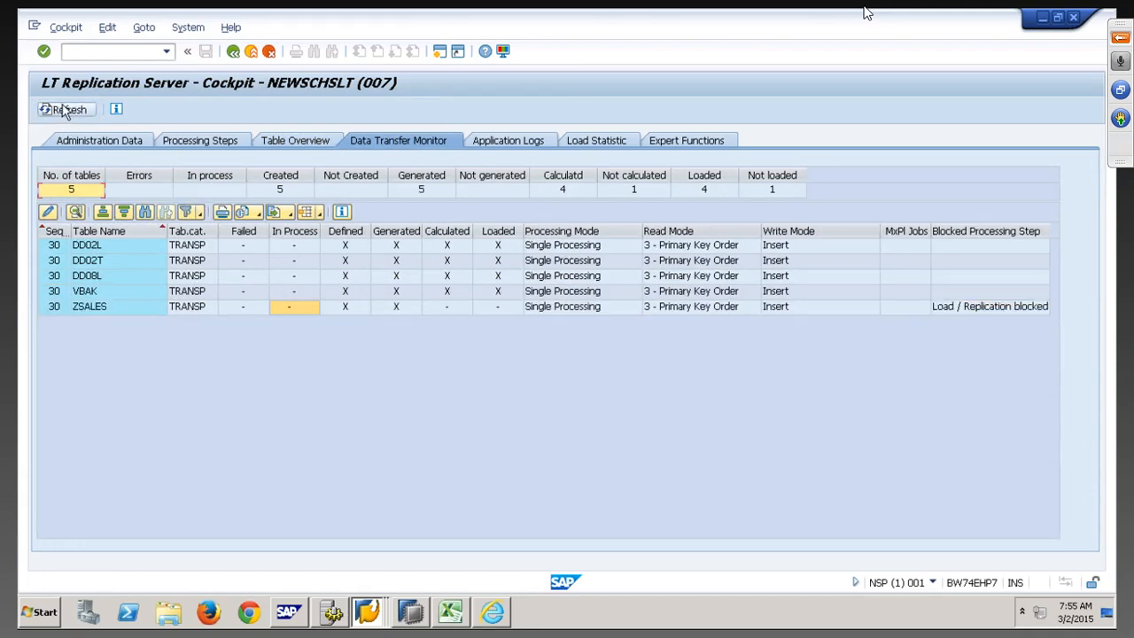
left_click(68, 113)
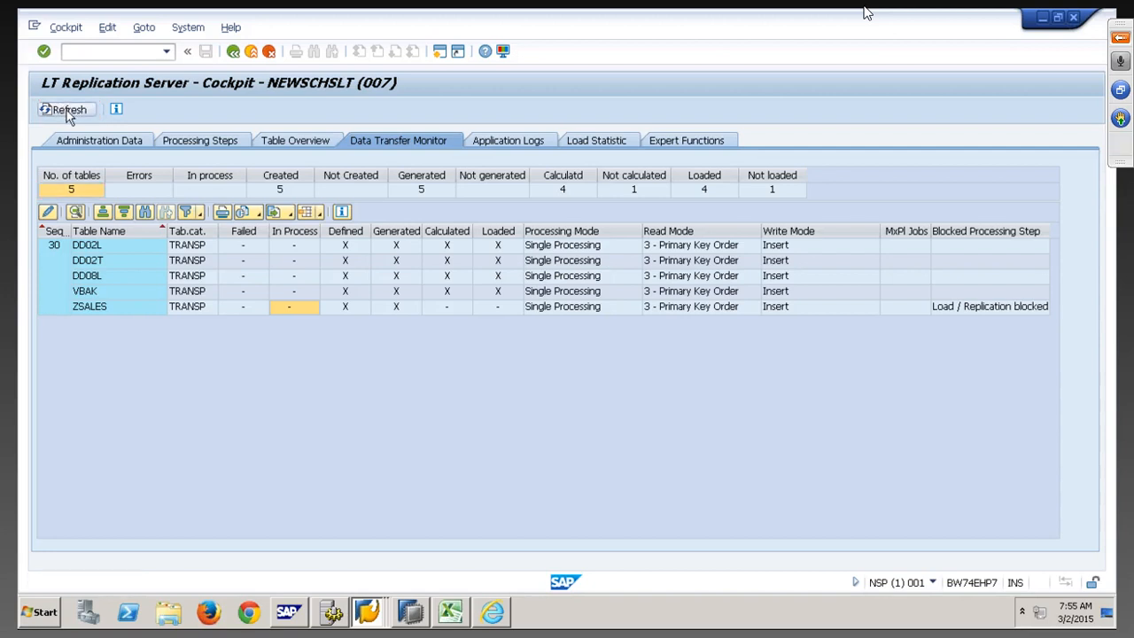
left_click(70, 117)
left_click(69, 117)
left_click(413, 614)
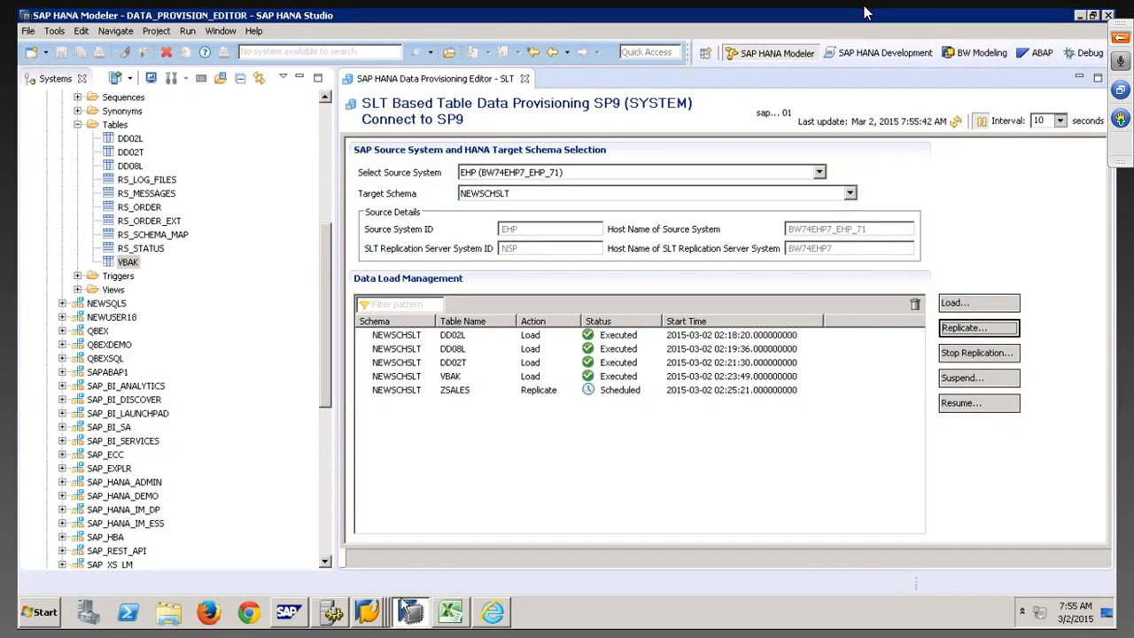
Back in the cockpit, keep refreshing until ZSALES shows as loaded
left_click(367, 613)
left_click(359, 577)
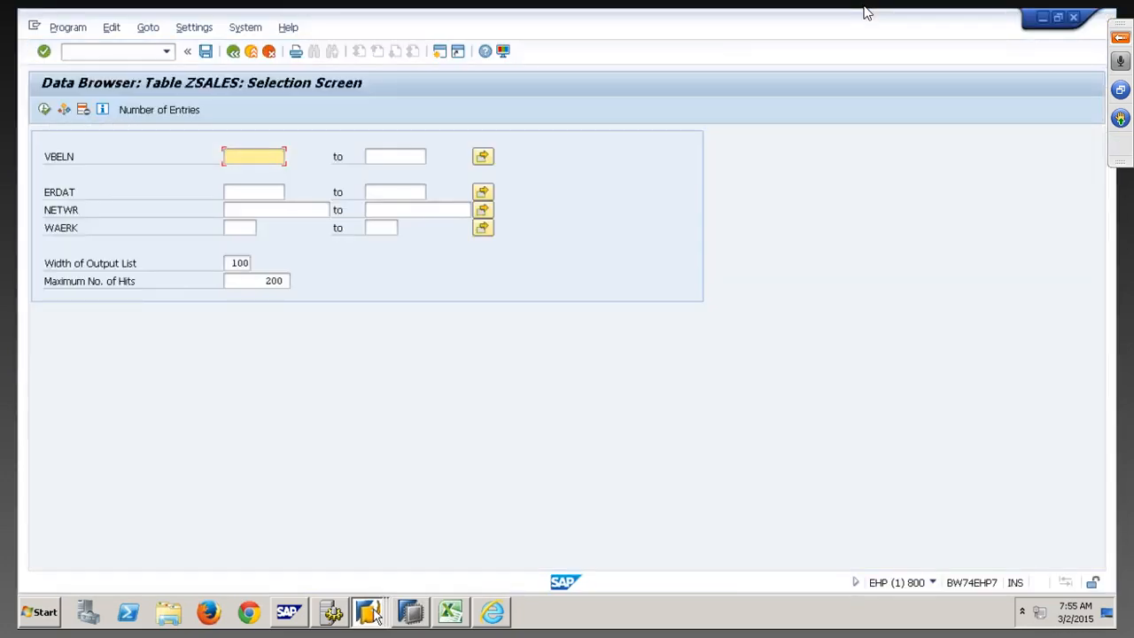
left_click(371, 559)
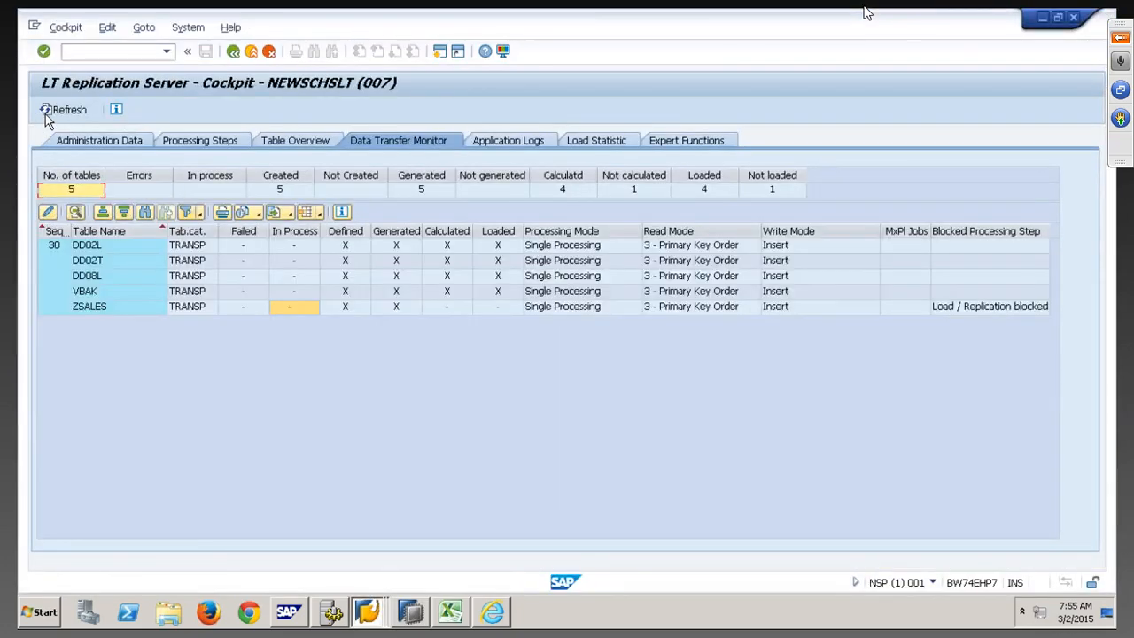
left_click(57, 110)
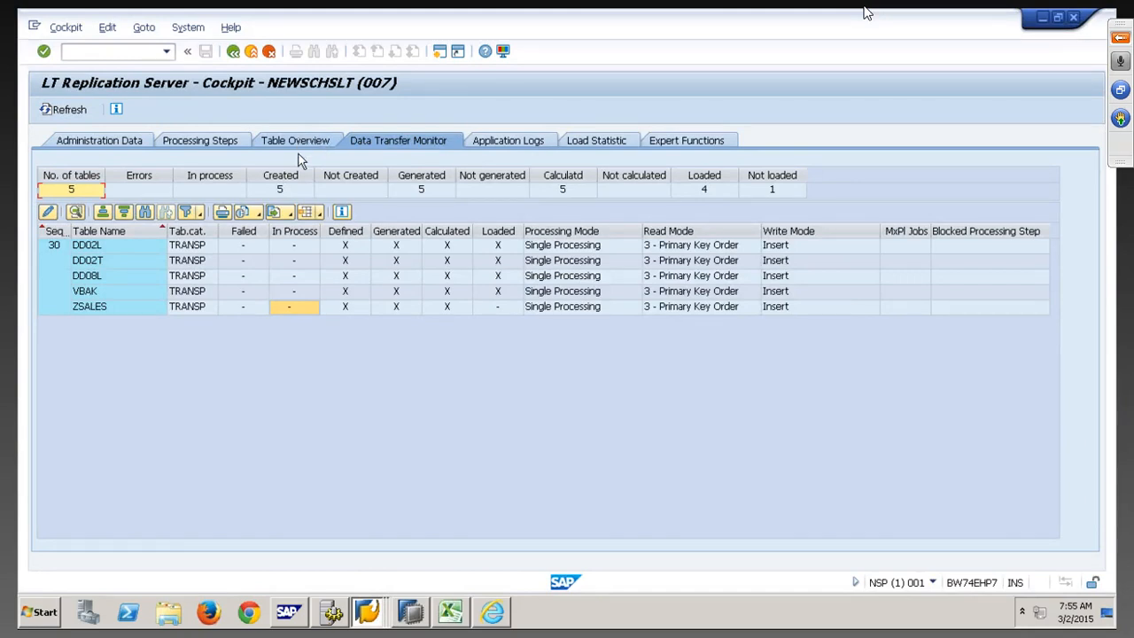
left_click(69, 112)
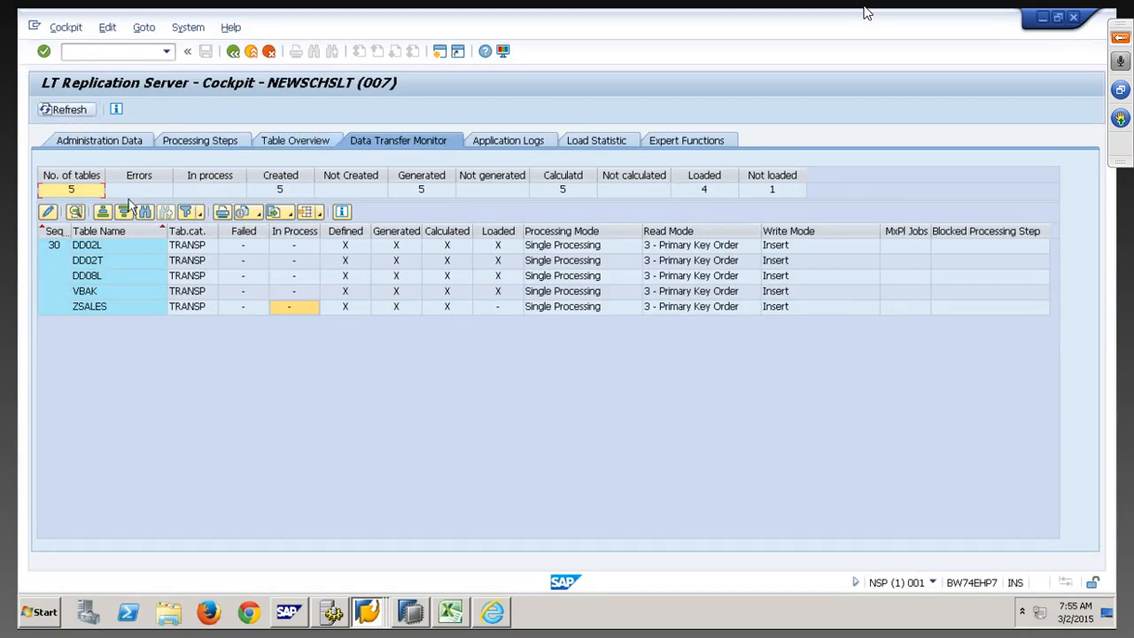
left_click(78, 112)
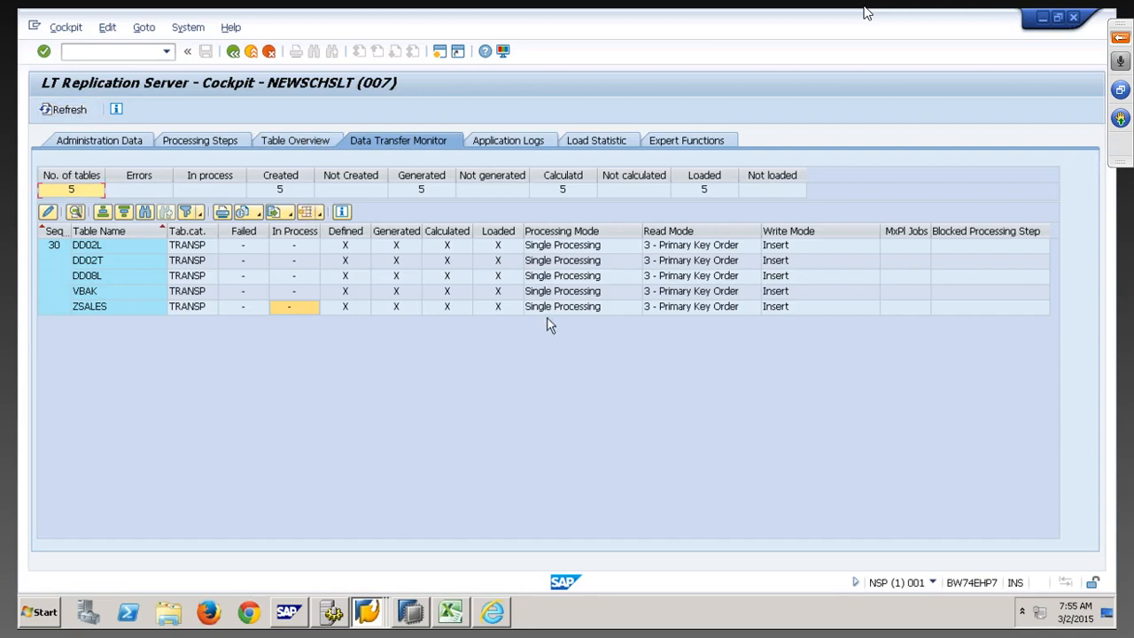
left_click(501, 310)
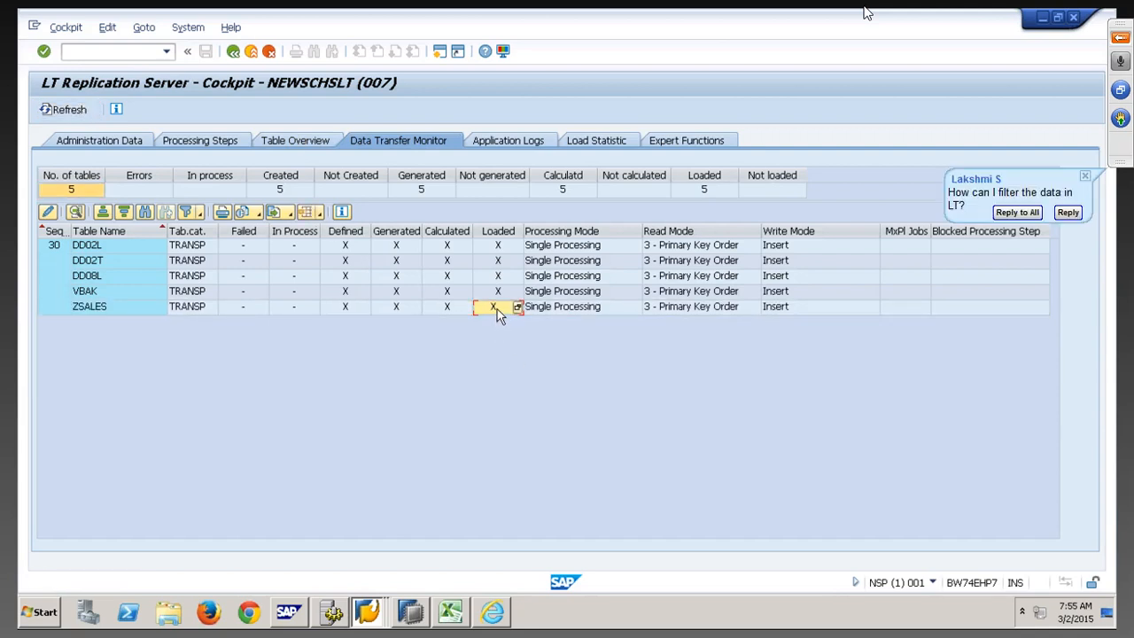
left_click(403, 615)
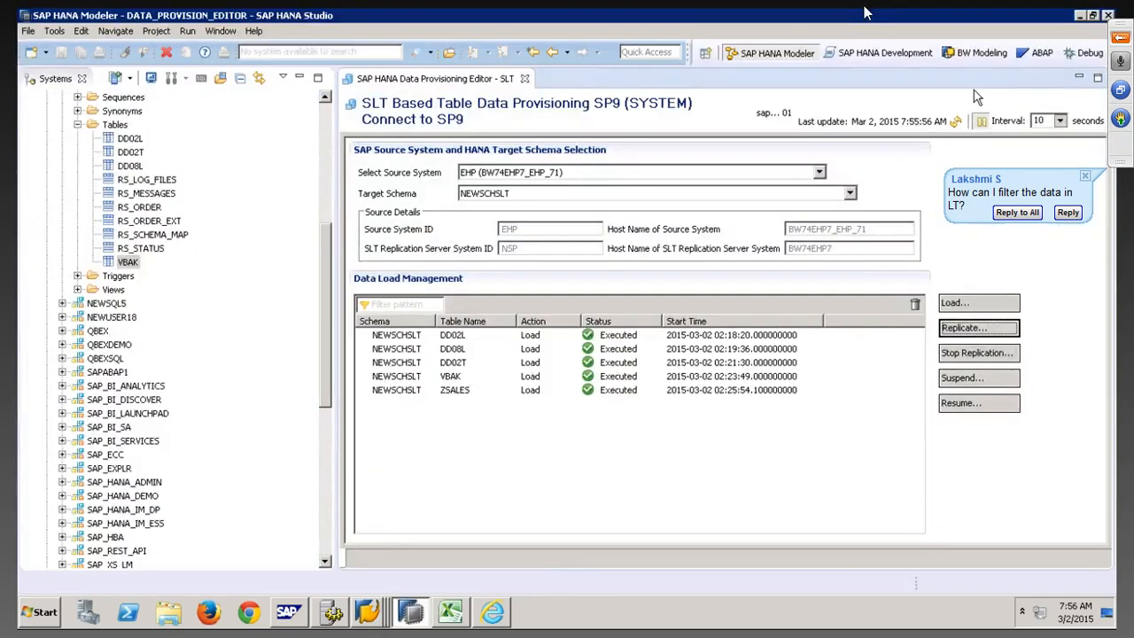
Refresh HANA Studio's load list to see ZSALES Executed, then reload the cockpit's transfer monitor
left_click(964, 124)
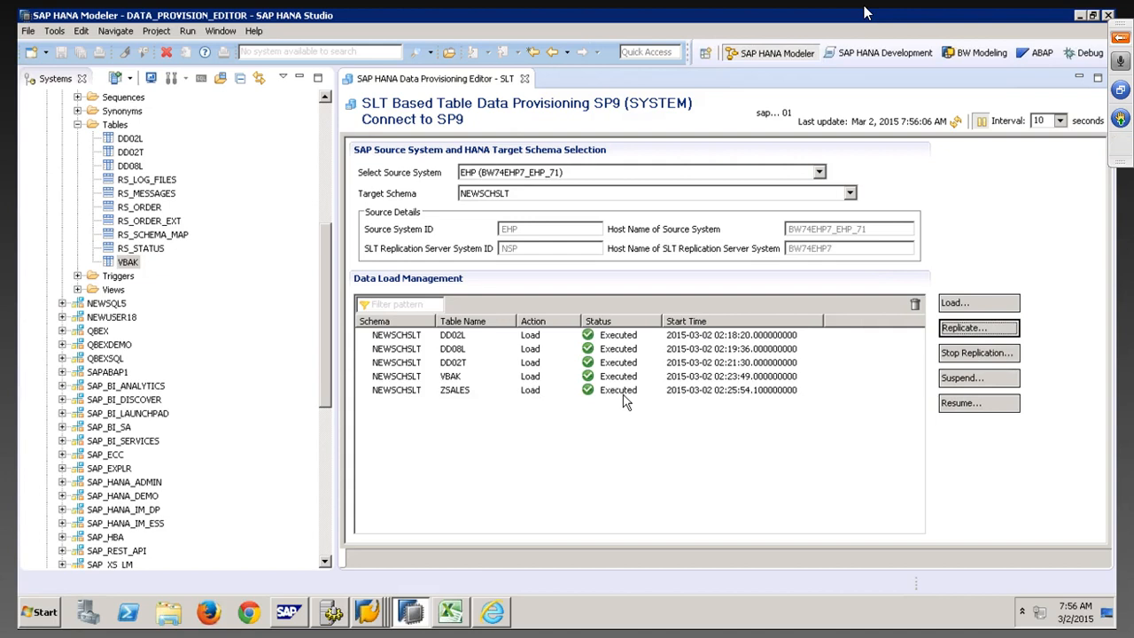
left_click(955, 127)
left_click(955, 122)
key("alt+Tab")
left_click(69, 109)
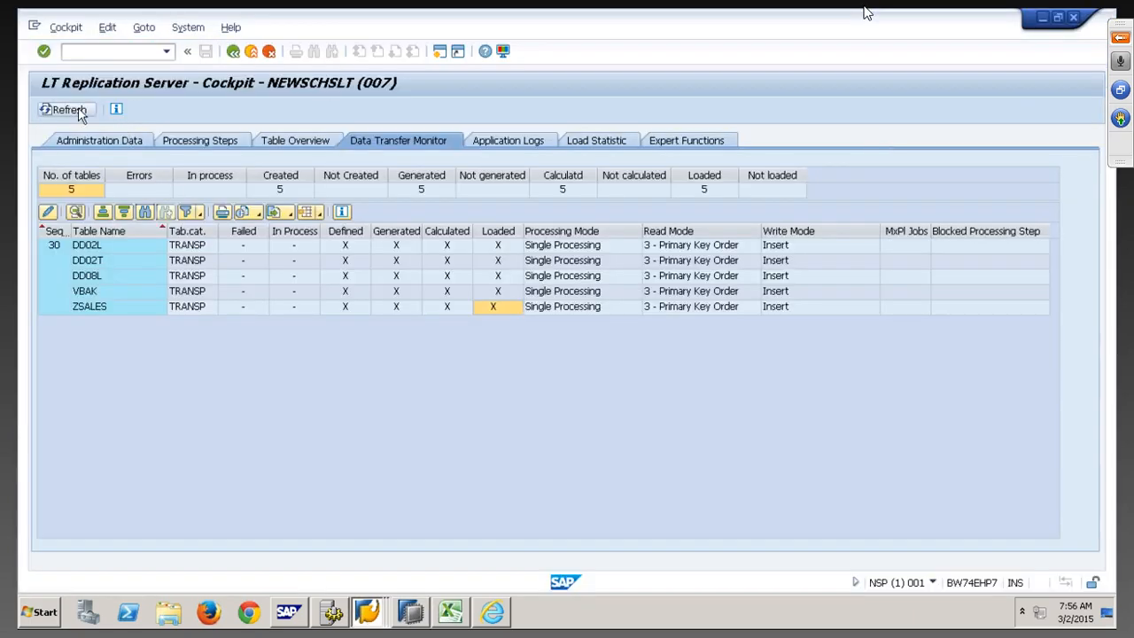
Refresh the data load status in HANA Studio twice
key("alt+Tab")
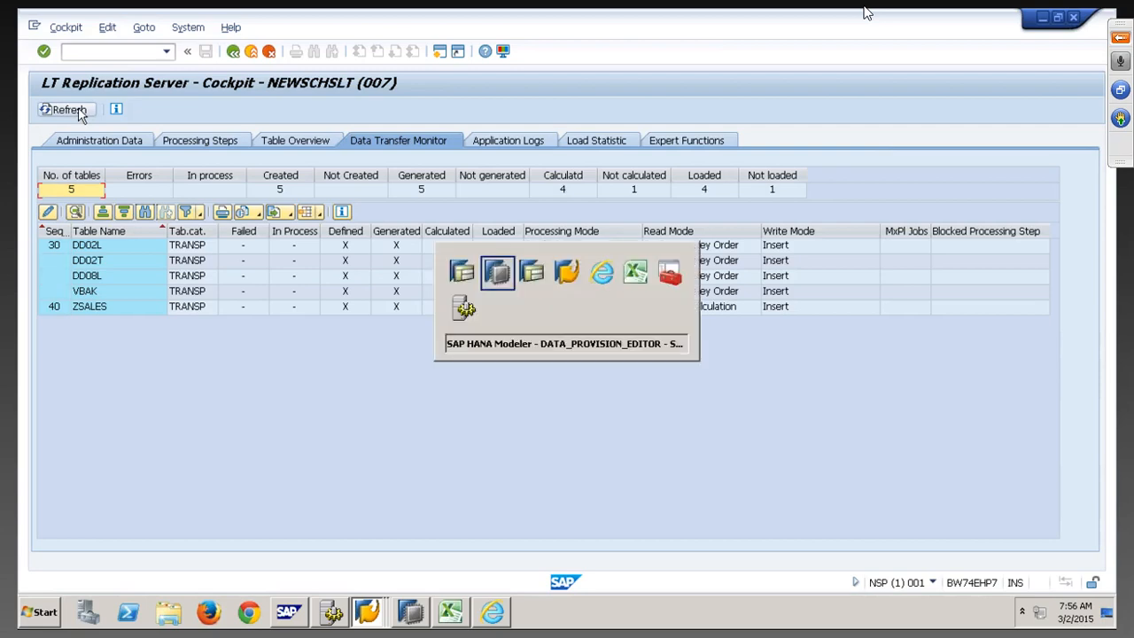
left_click(957, 121)
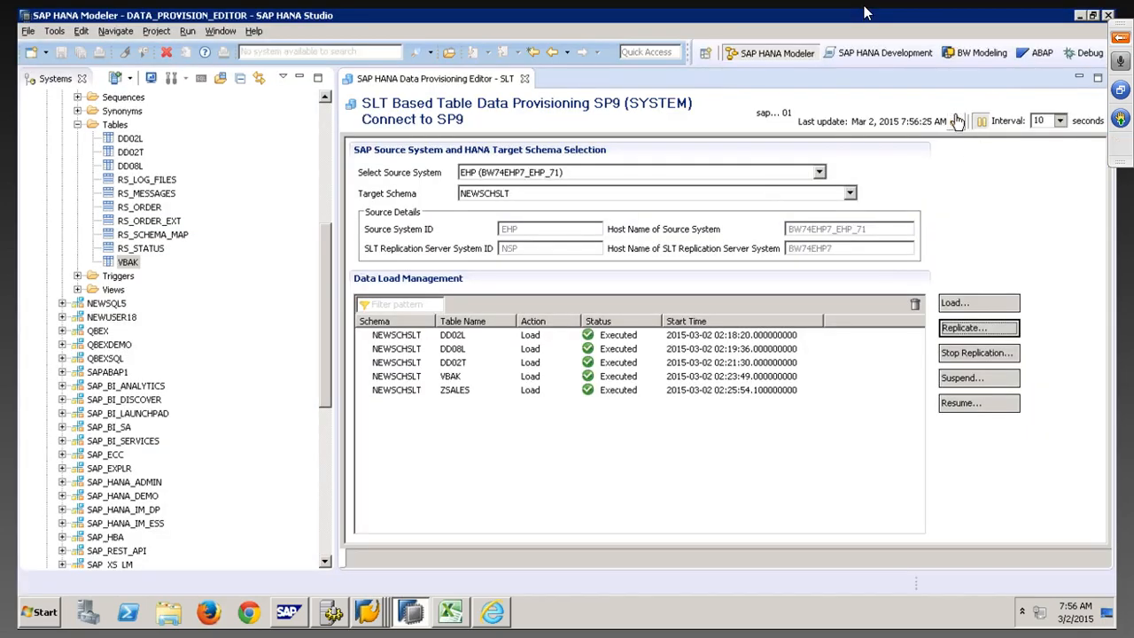
left_click(957, 121)
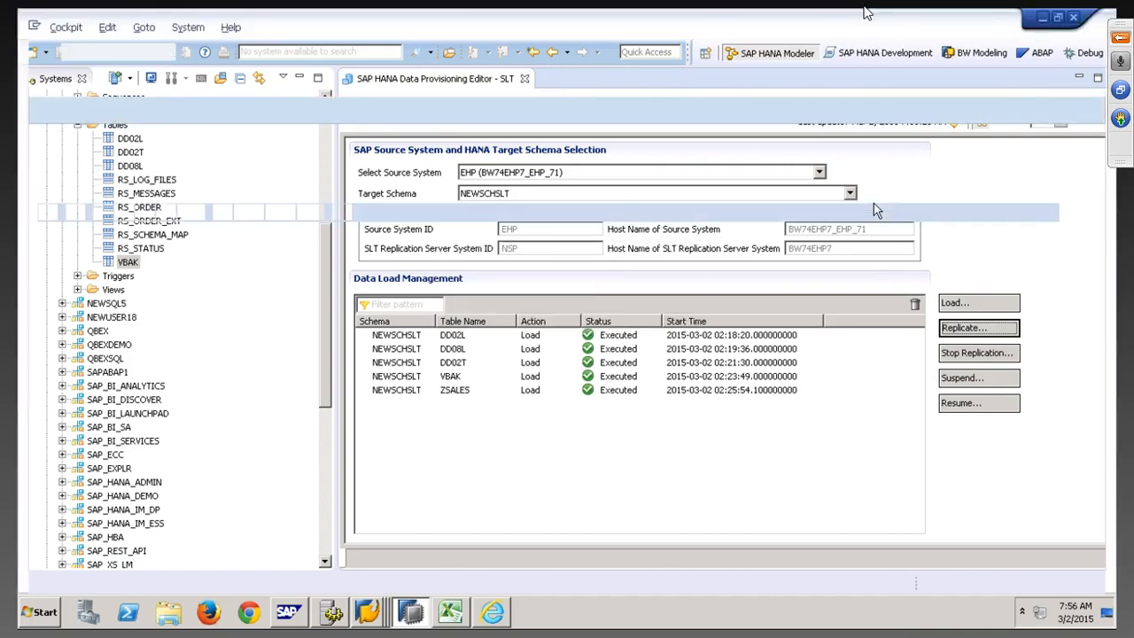
Refresh the cockpit's transfer monitor and Table Overview to see ZSALES's trigger activated
key("alt+Tab")
left_click(71, 112)
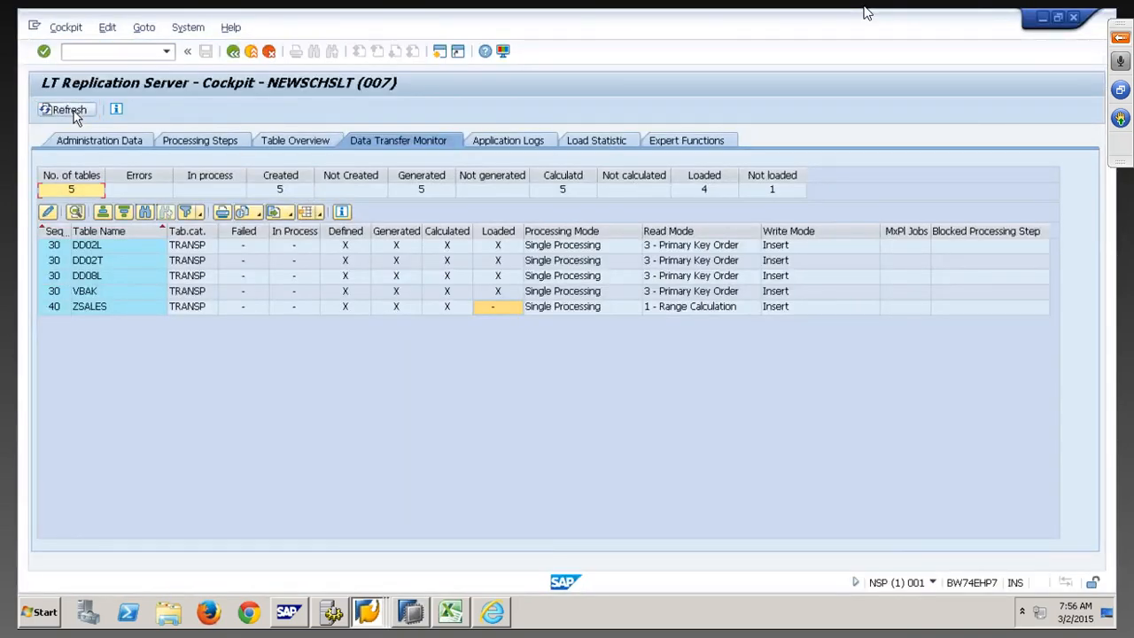
left_click(74, 113)
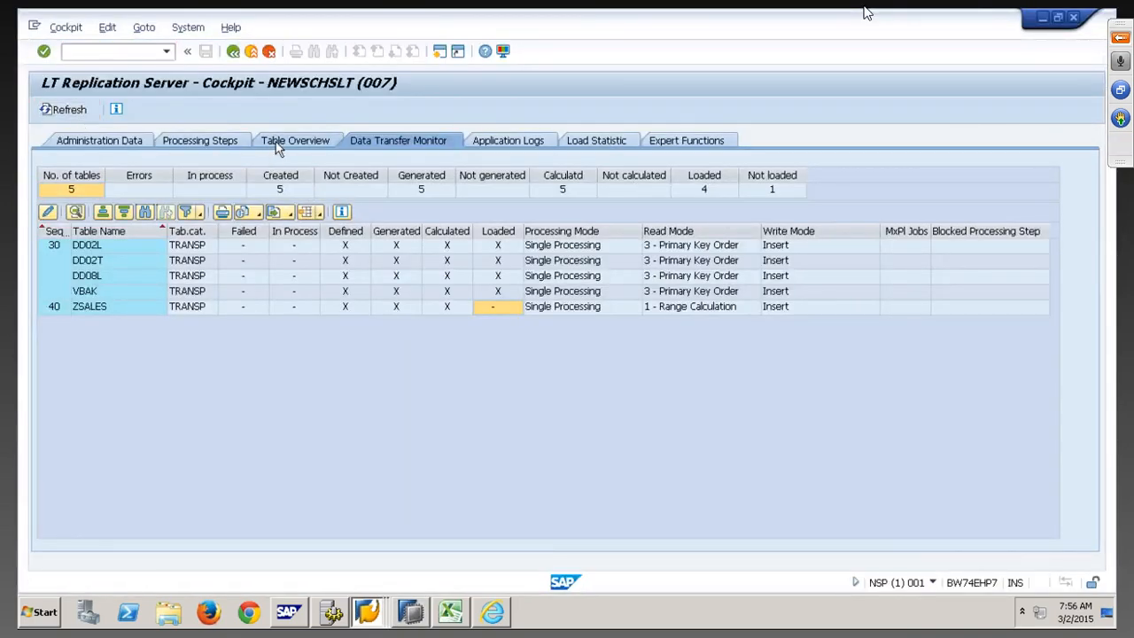
left_click(279, 141)
left_click(78, 115)
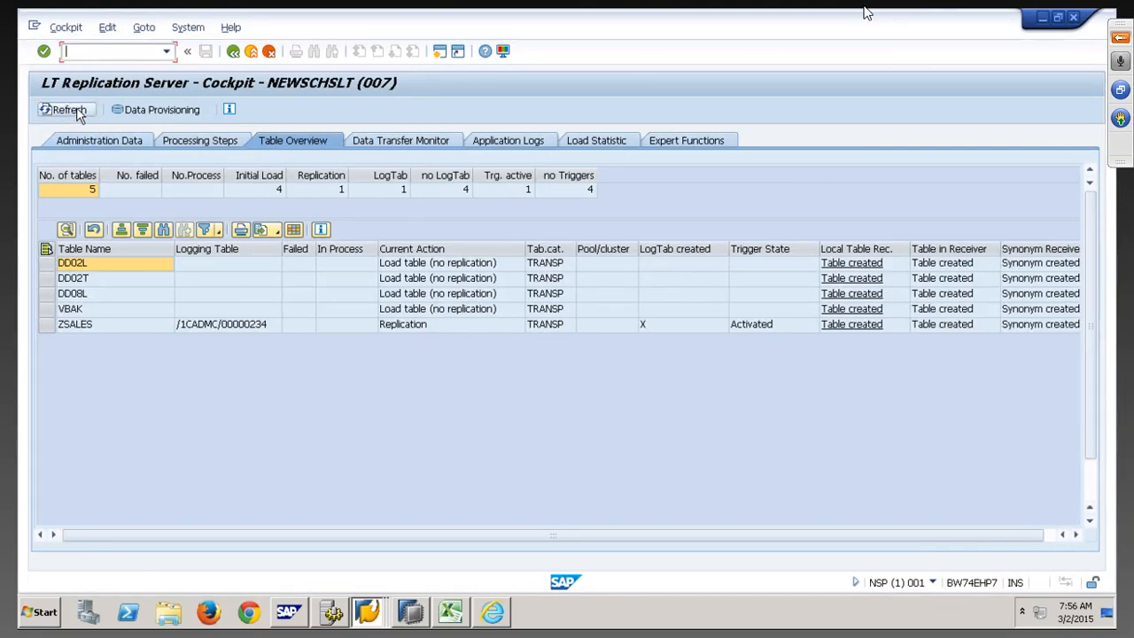
key("alt+Tab")
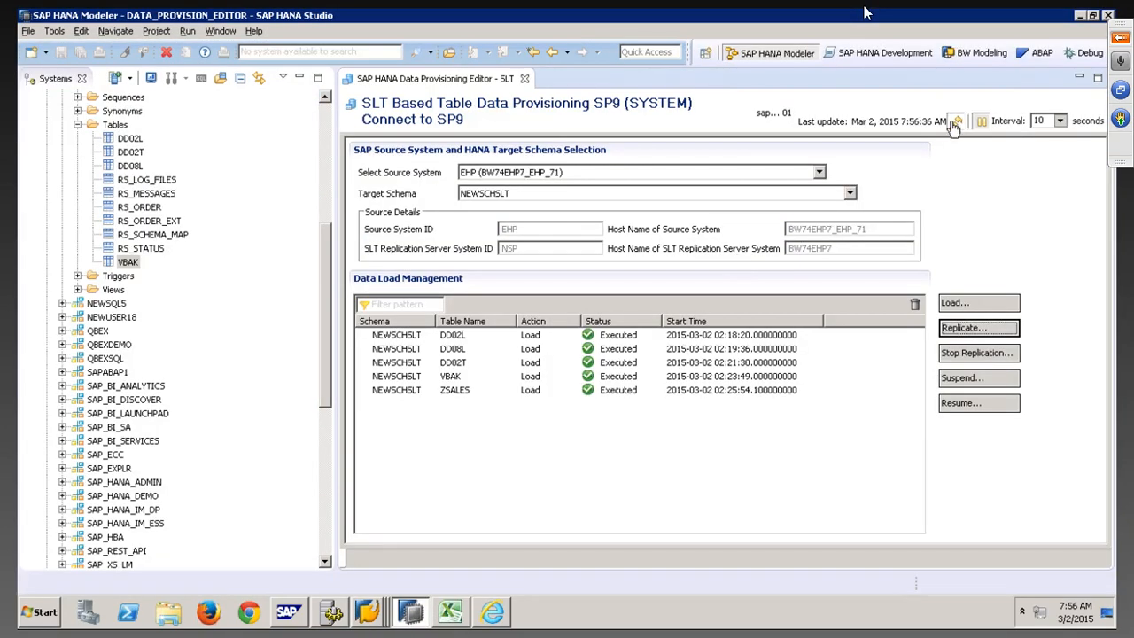
Refresh the provisioning status until ZSALES shows Replicate, In Process
left_click(957, 122)
left_click(956, 124)
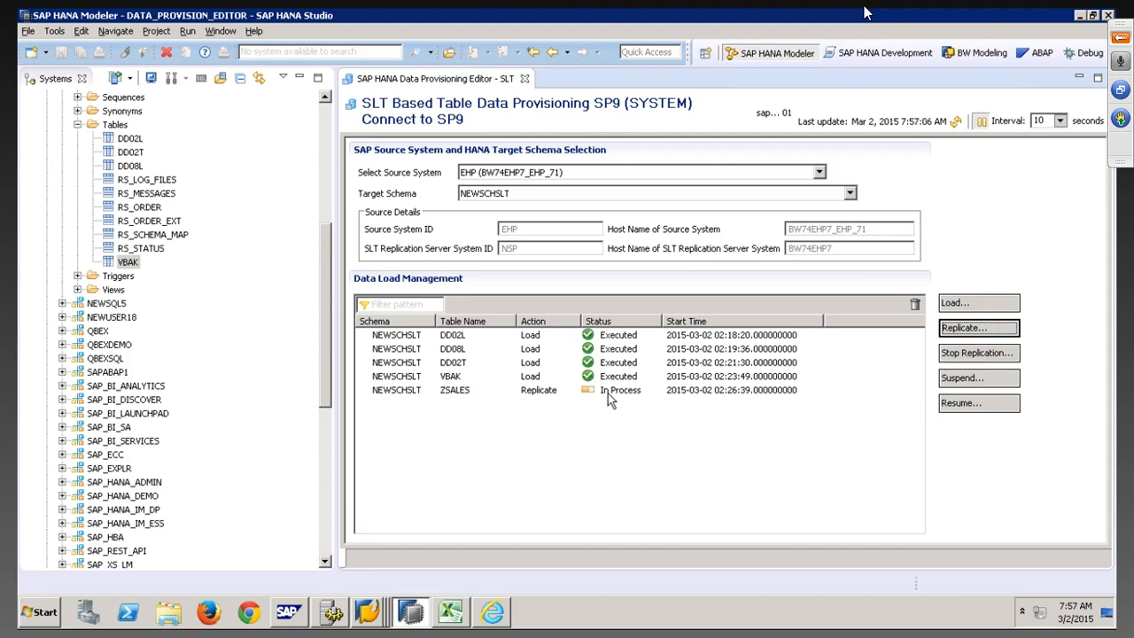
left_click(378, 609)
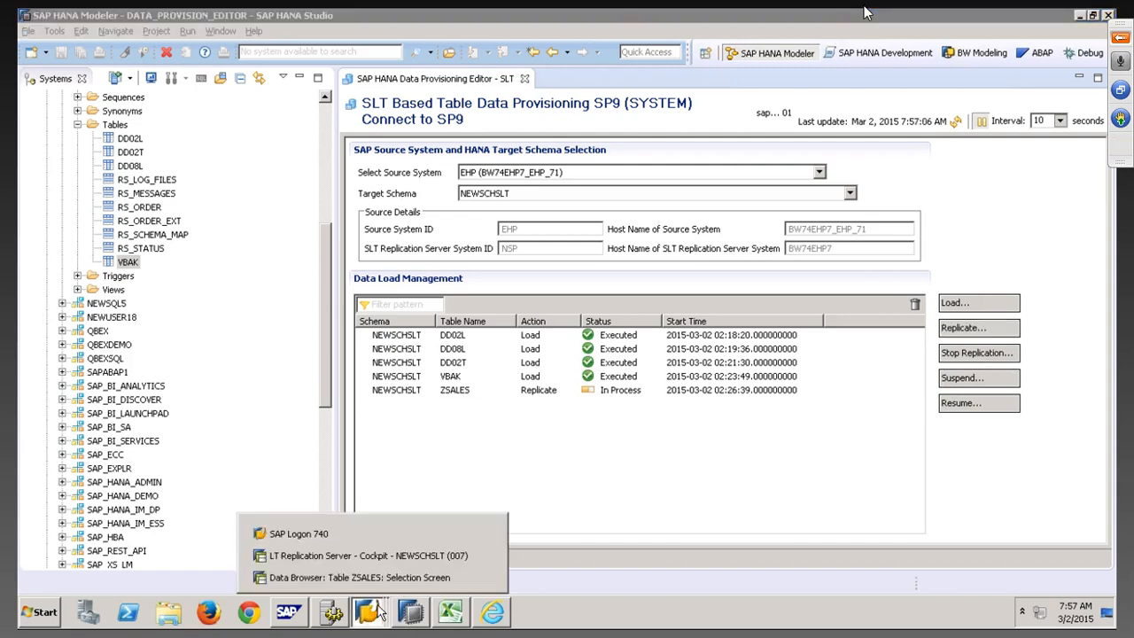
left_click(378, 557)
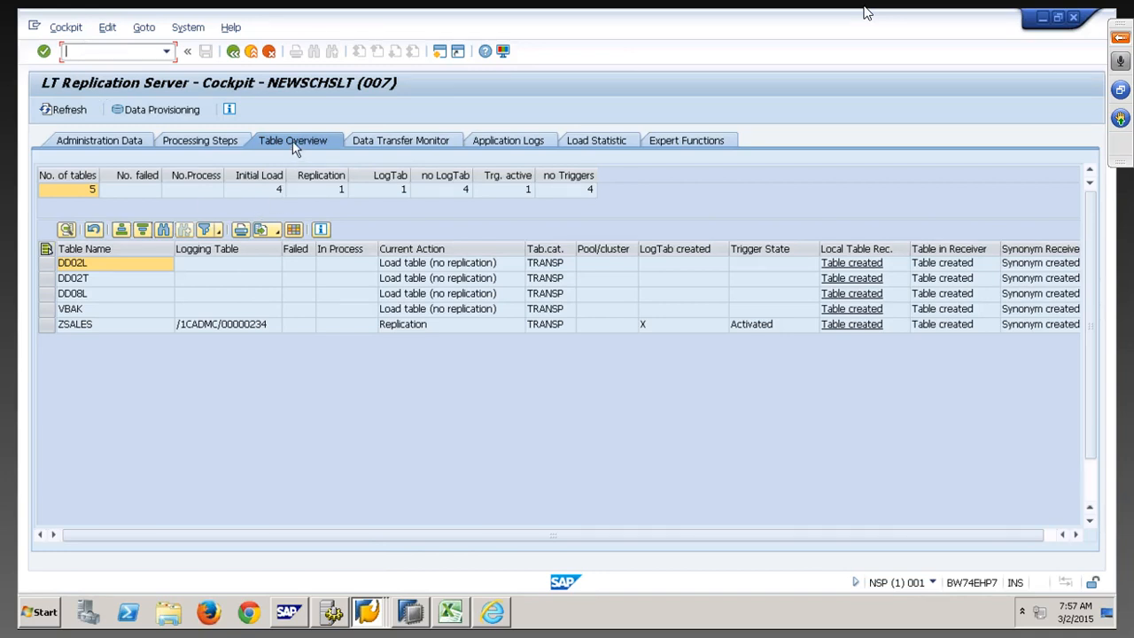
Inspect ZSALES's logging table /1CADMC/00000234 and its activated trigger in the Table Overview
left_click(78, 324)
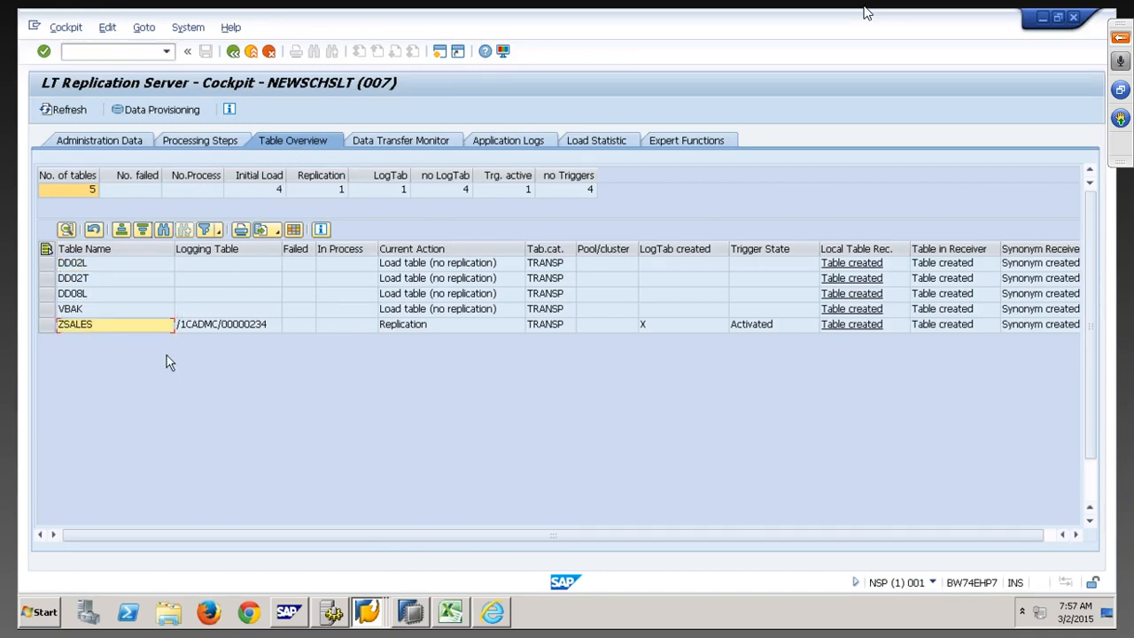
left_click(217, 326)
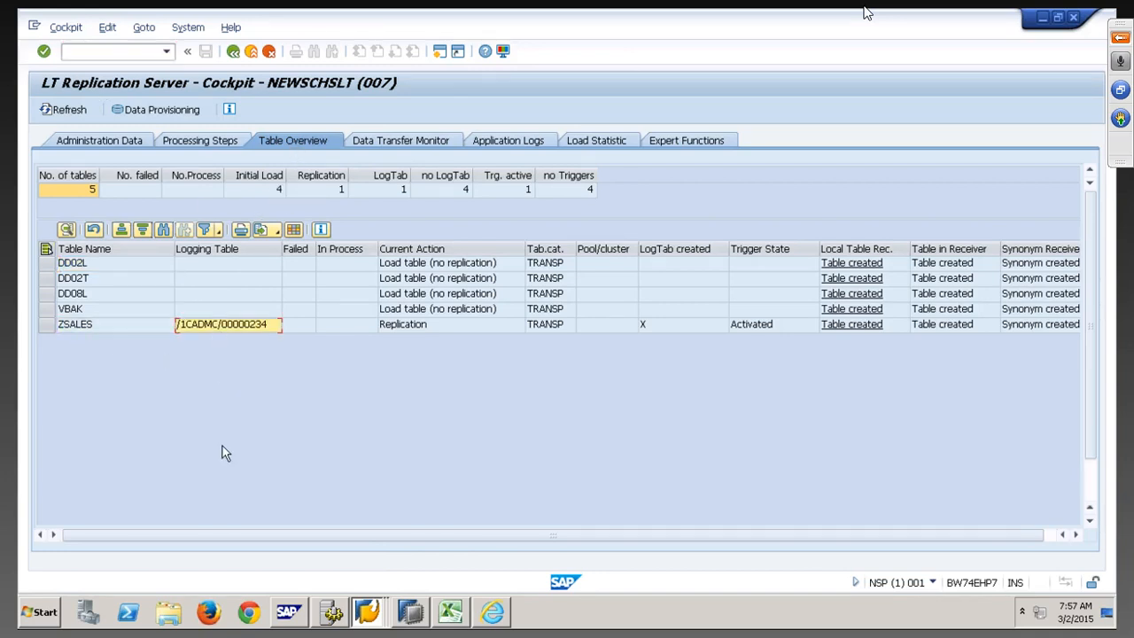
left_click(762, 328)
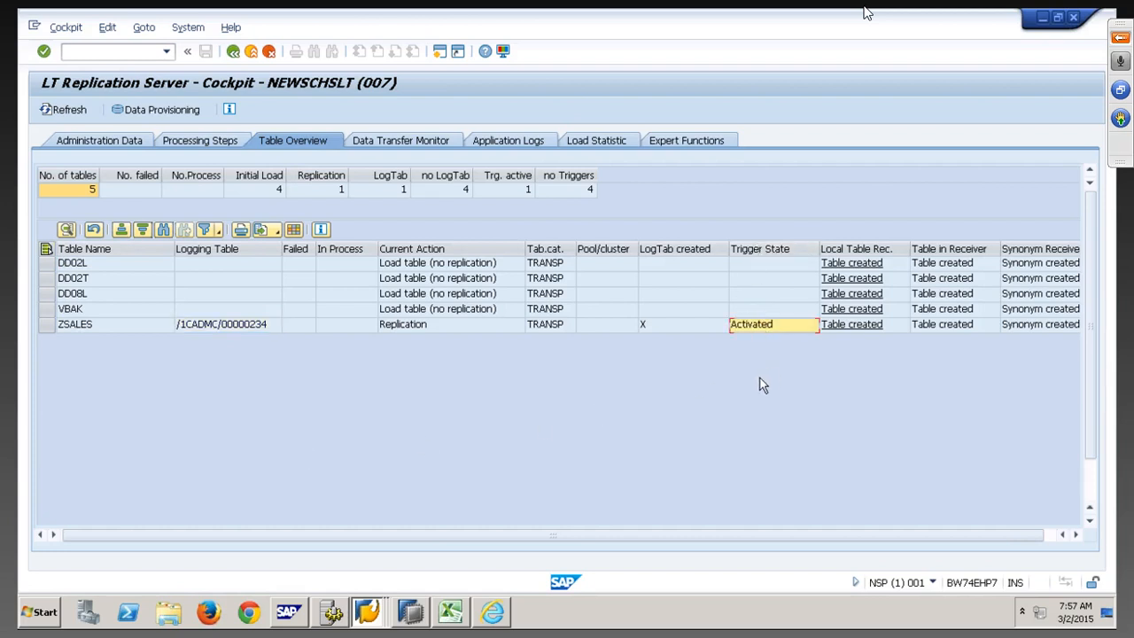
left_click(663, 326)
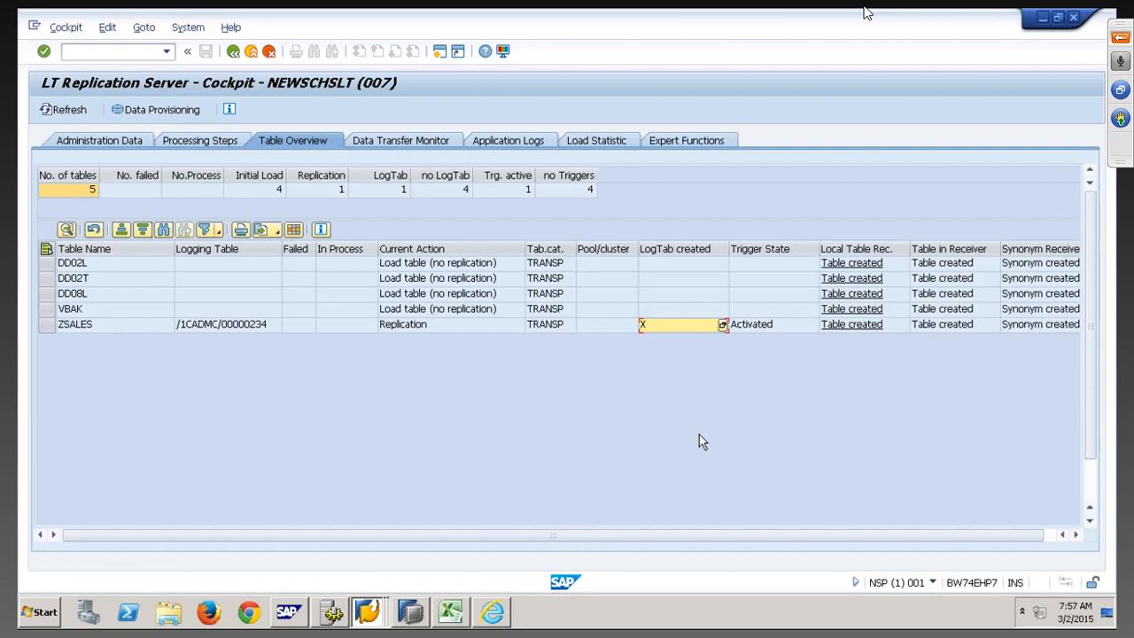
left_click(229, 327)
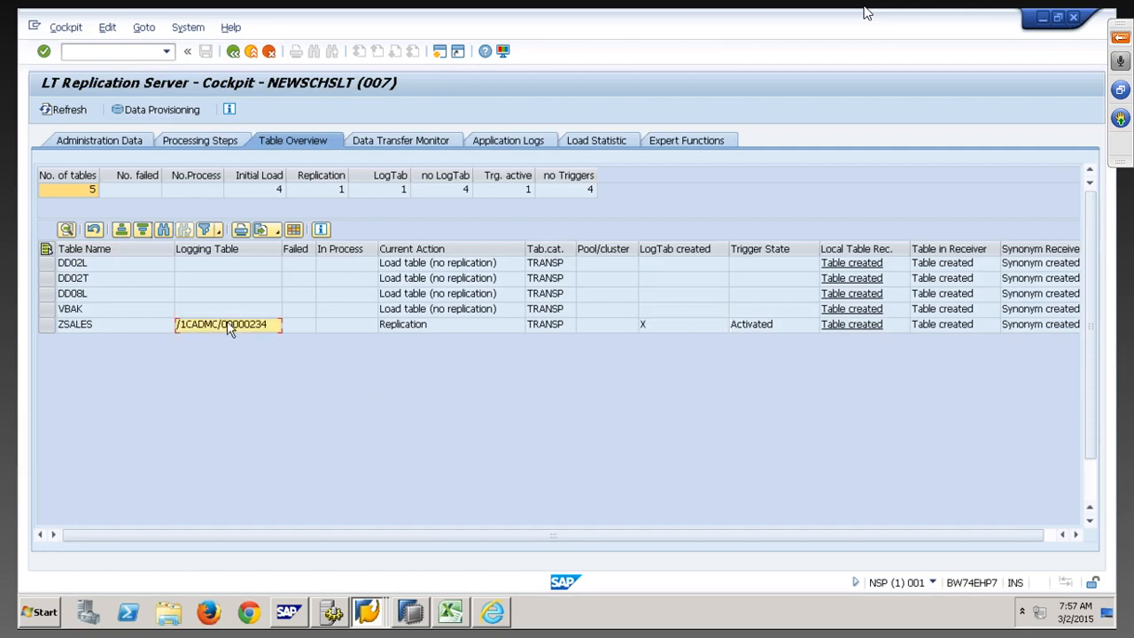
left_click(772, 314)
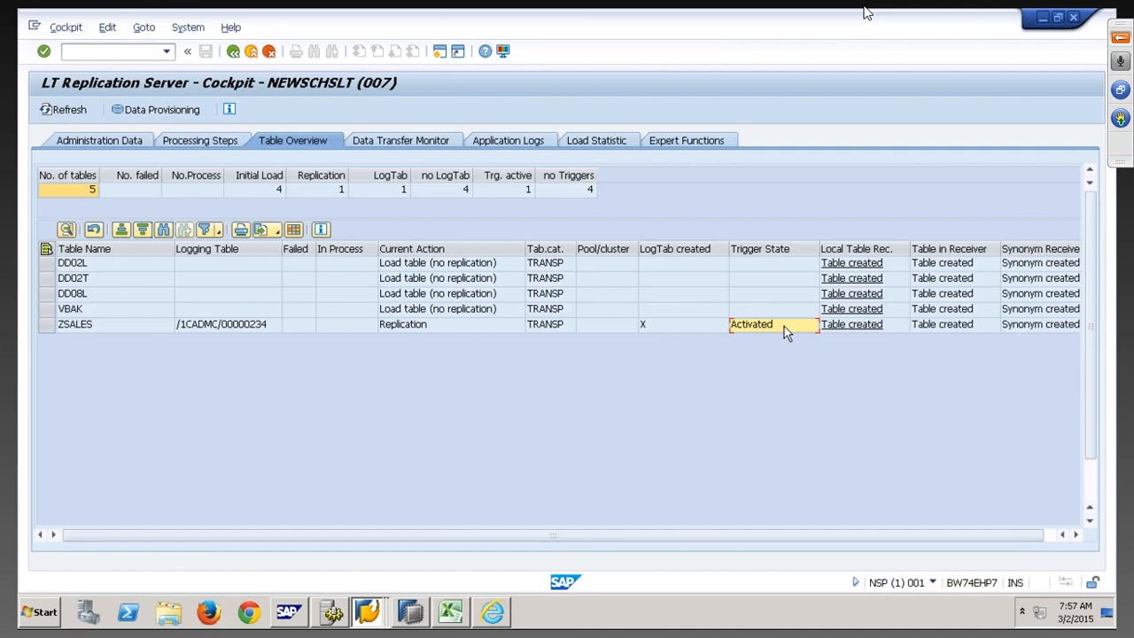
left_click(265, 335)
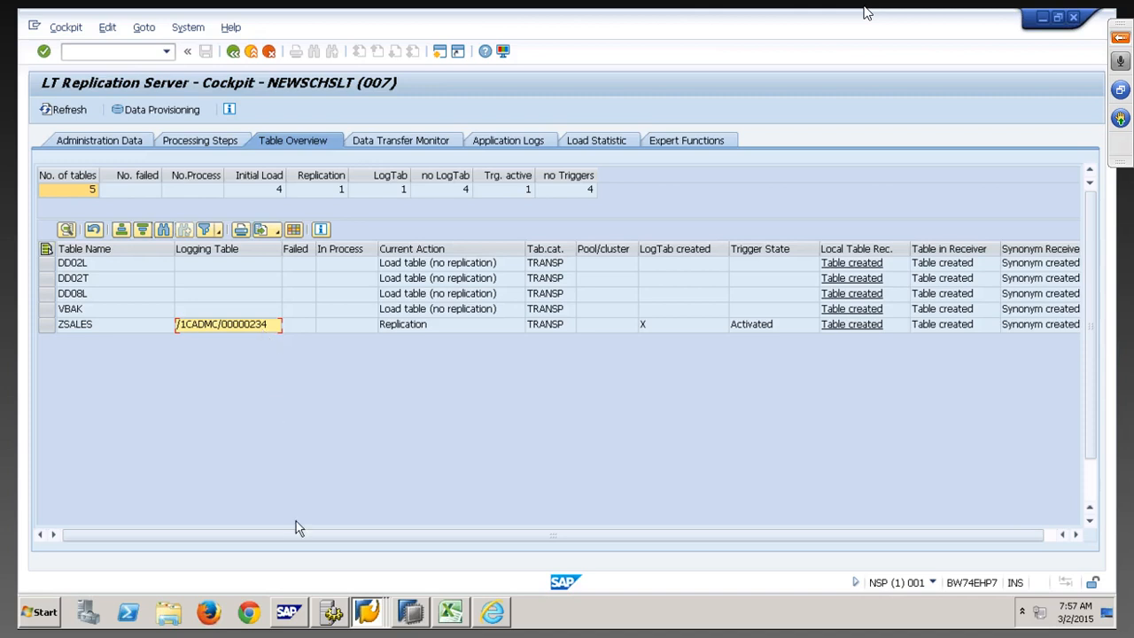
left_click(371, 613)
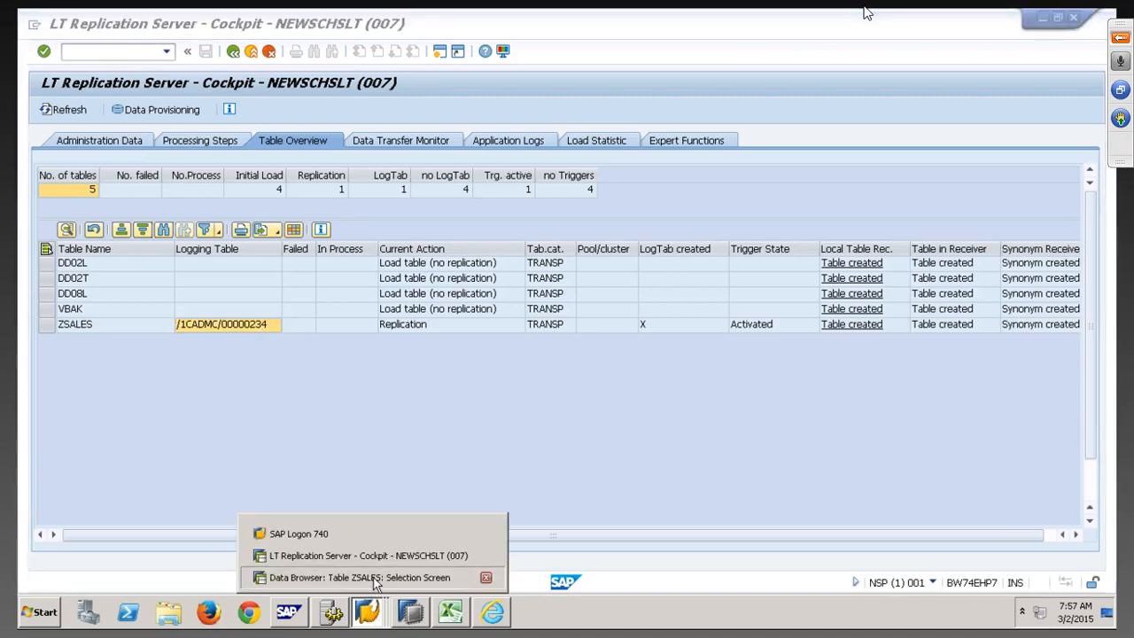
List the ZSALES entries in the Data Browser
left_click(381, 577)
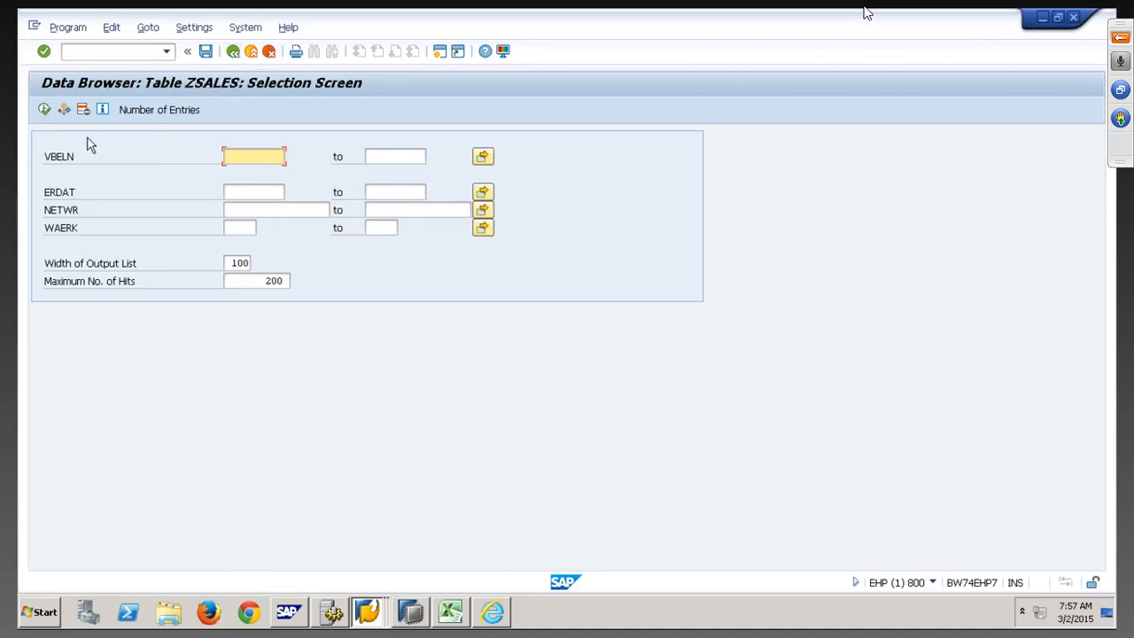
left_click(44, 110)
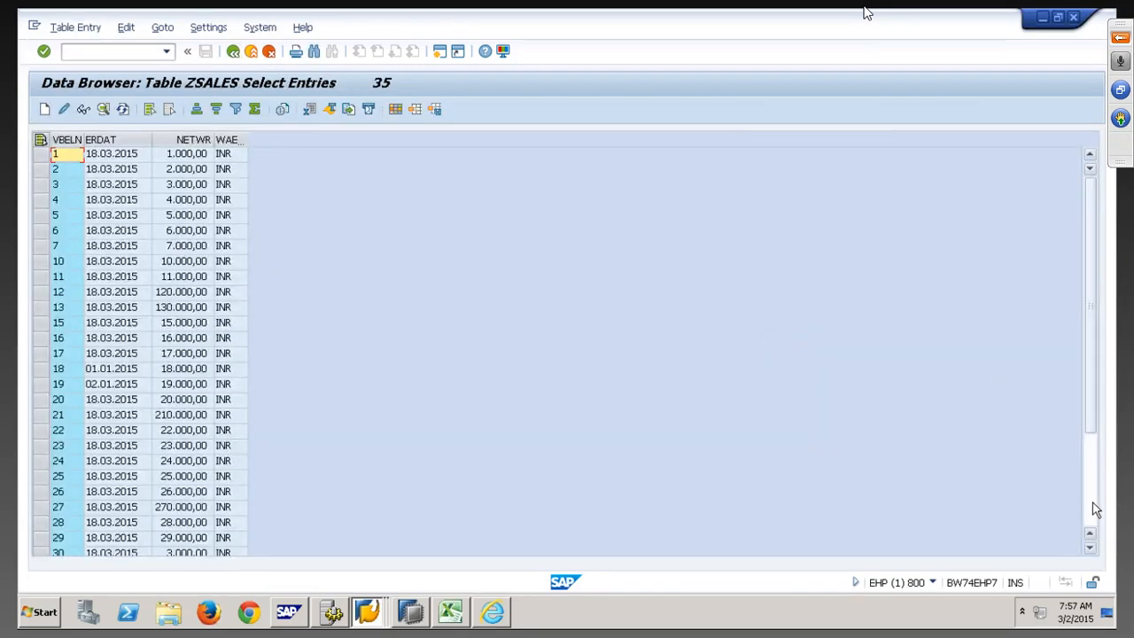
left_click(1092, 507)
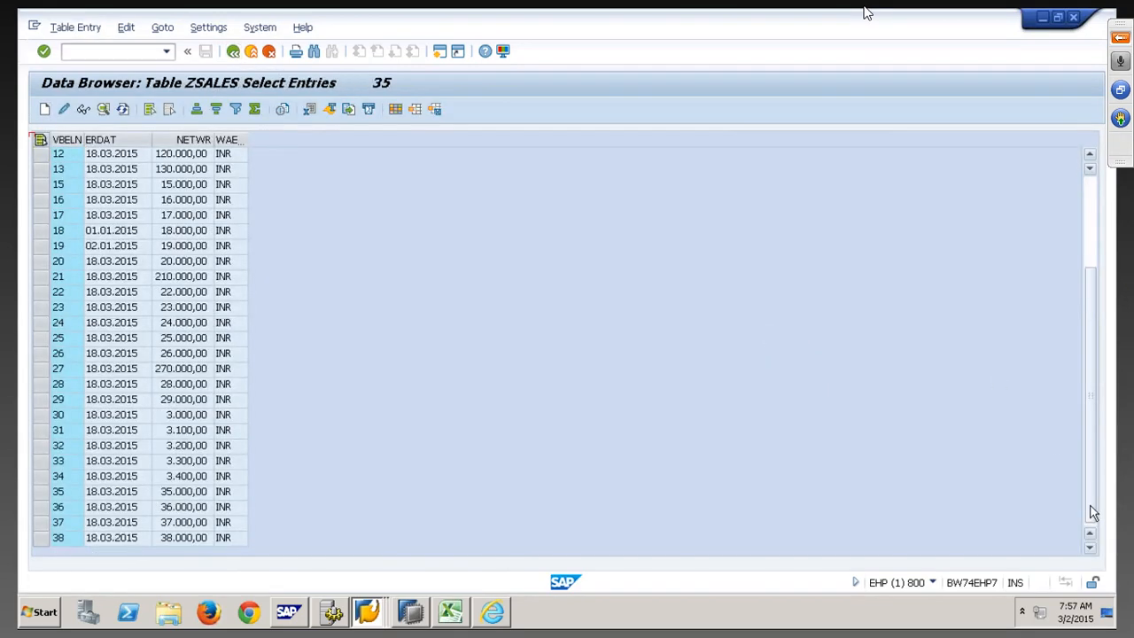
Create ZSALES entry 39 dated 18.03.2015 with net value 39000 INR and save it
left_click(44, 109)
type("39")
key("Tab")
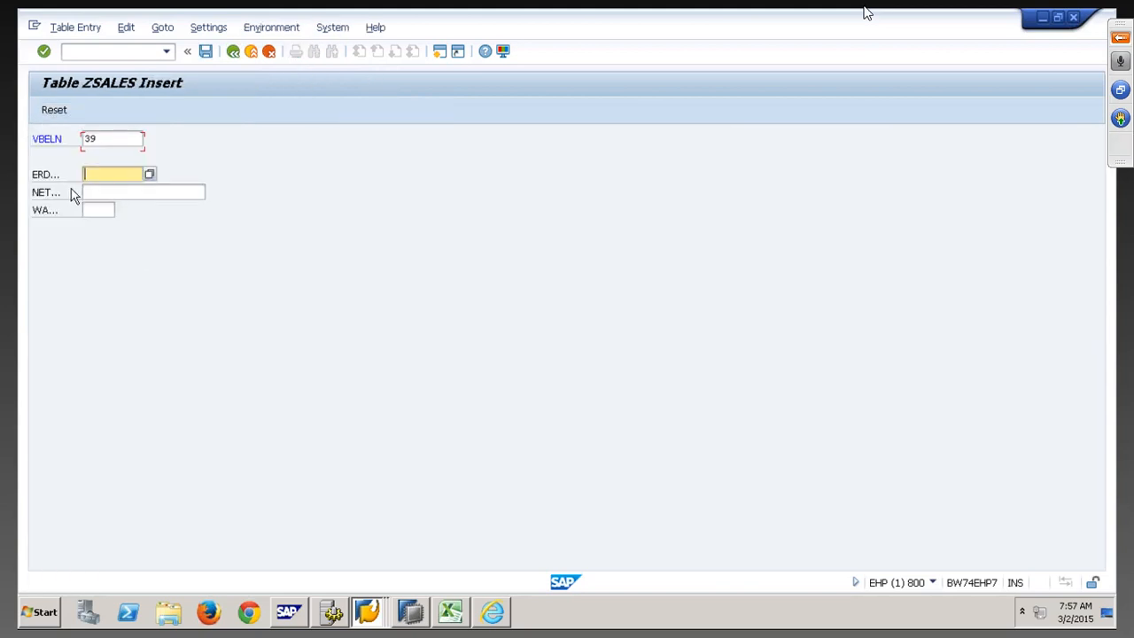
key("space")
key("Down")
key("Return")
key("Tab")
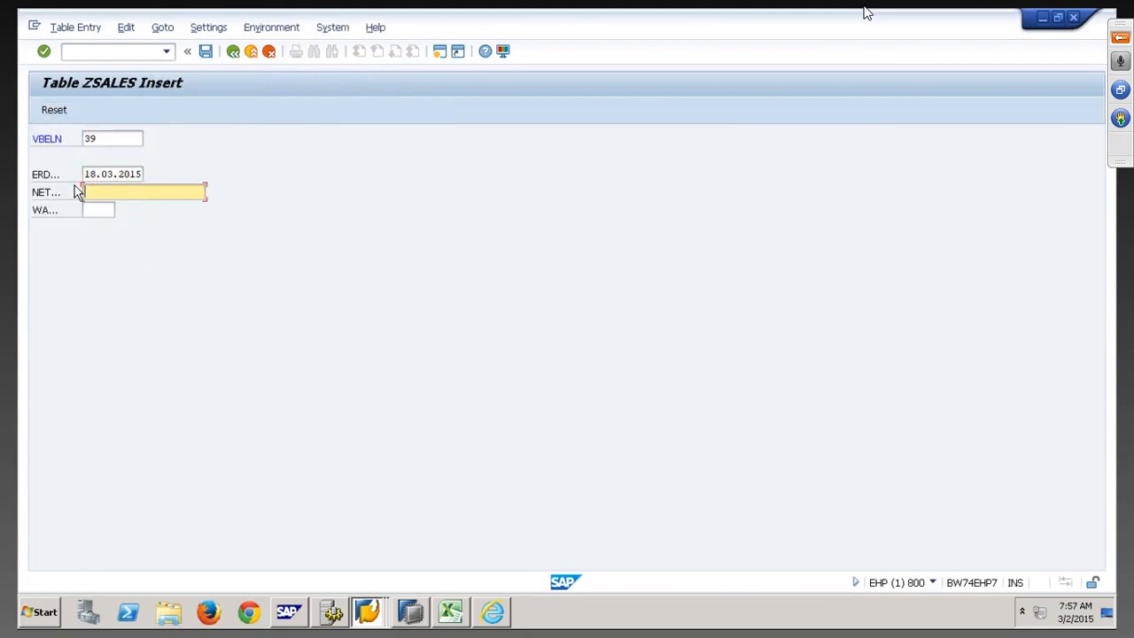
type("39000")
key("Tab")
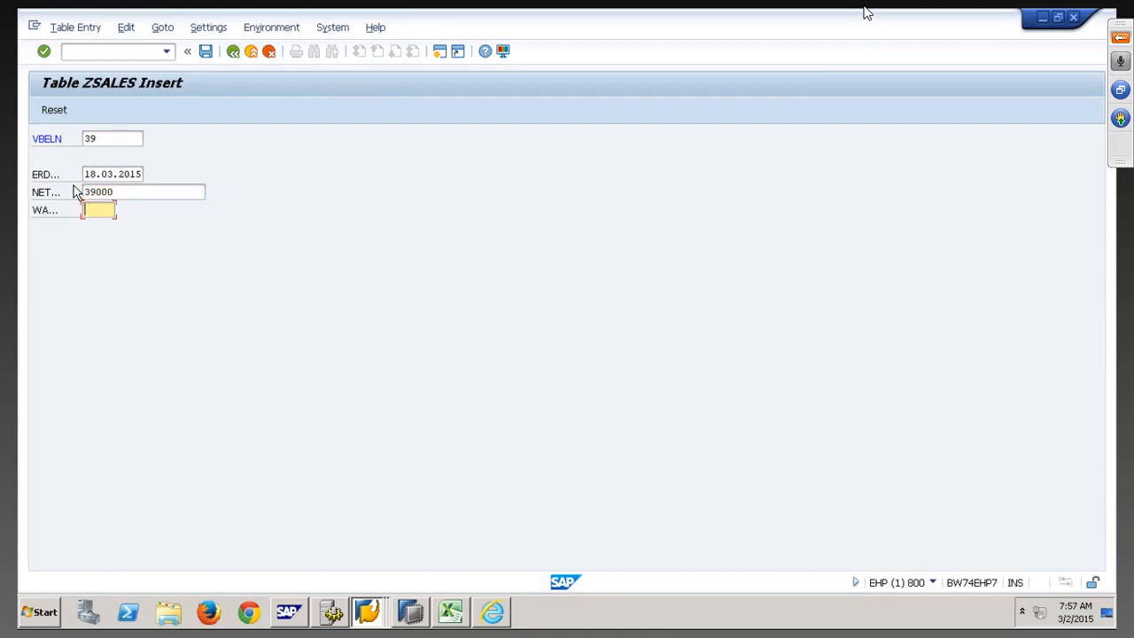
type("INR")
left_click(204, 52)
Create and save ZSALES entry 40
type("40")
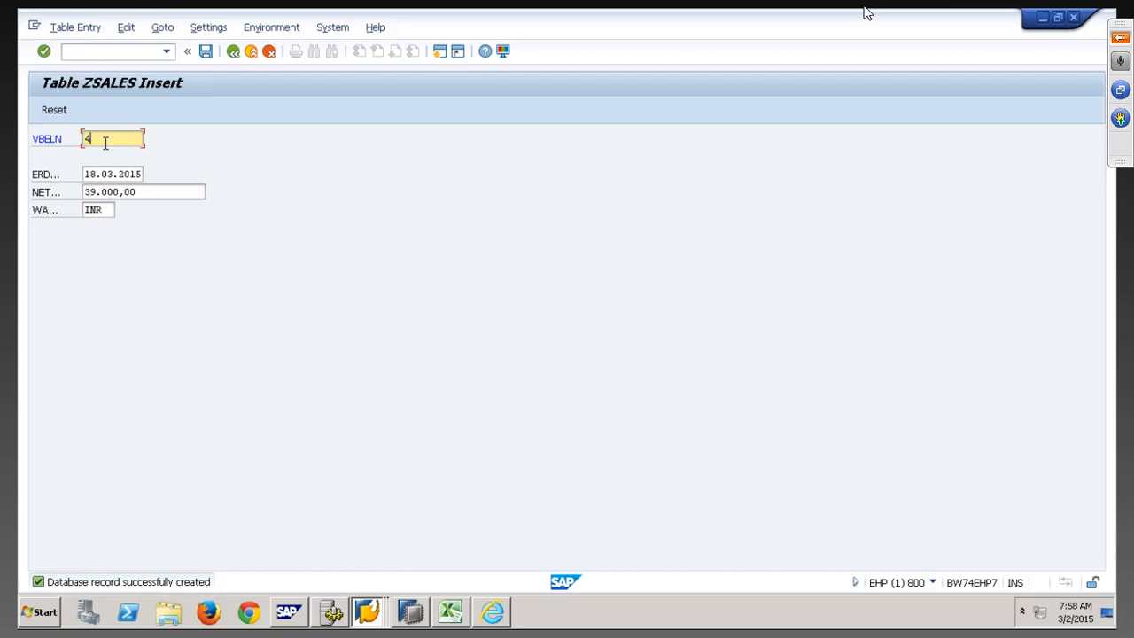
key("Tab")
key("Tab")
type("40")
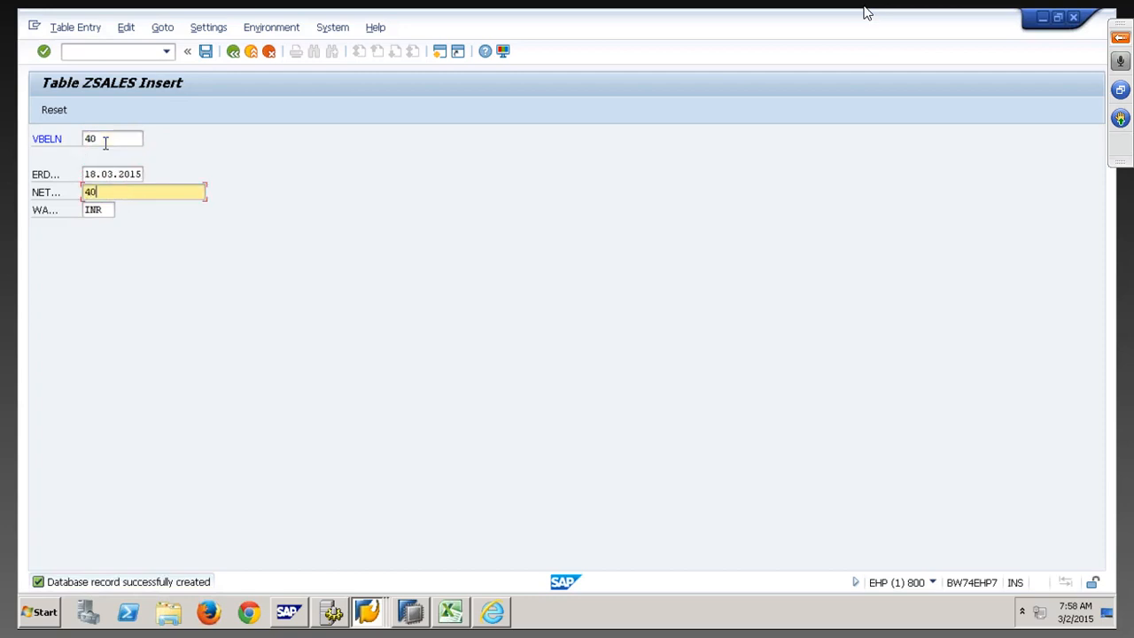
left_click(207, 53)
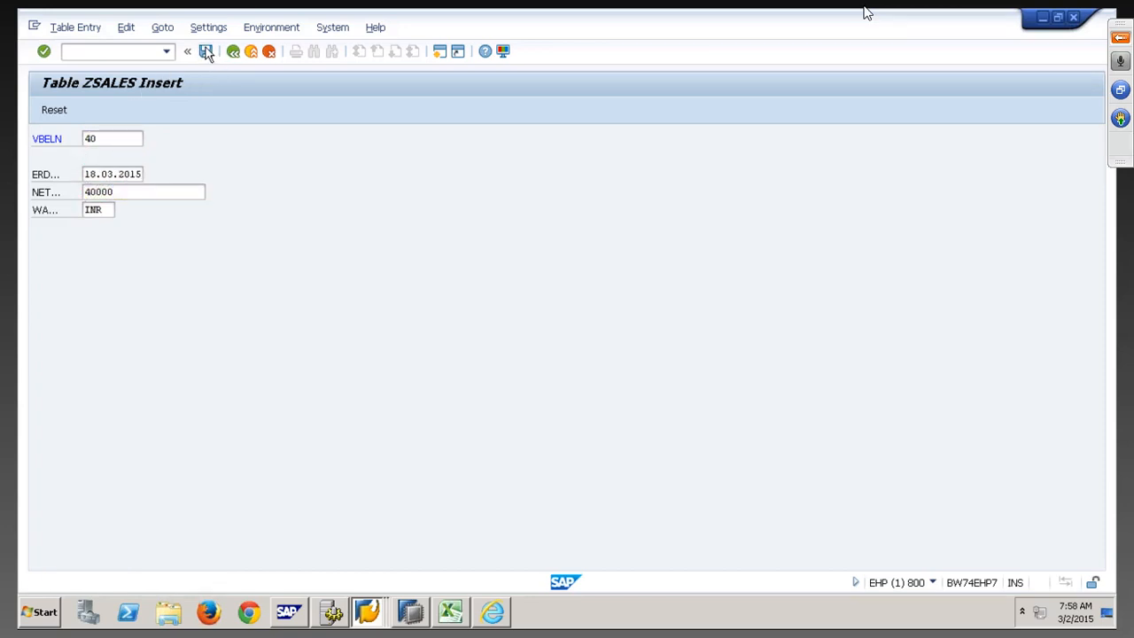
Back in the ZSALES list, open entry 1 (amount 1.000,00) for changing
left_click(233, 53)
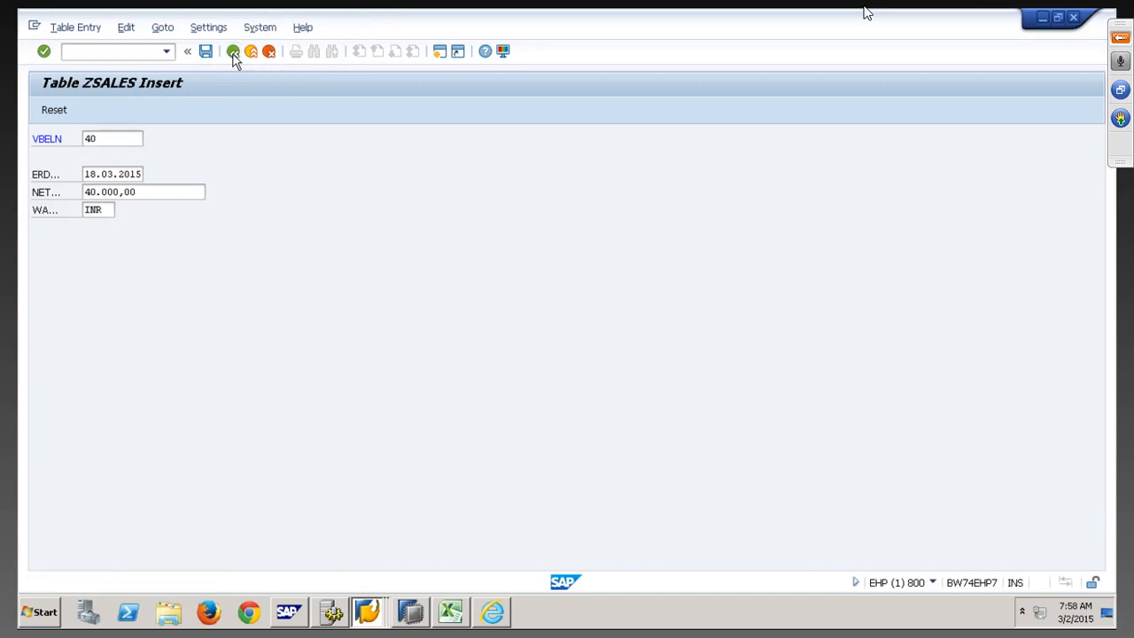
scroll(111, 253, "up", 1)
scroll(111, 253, "up", 2)
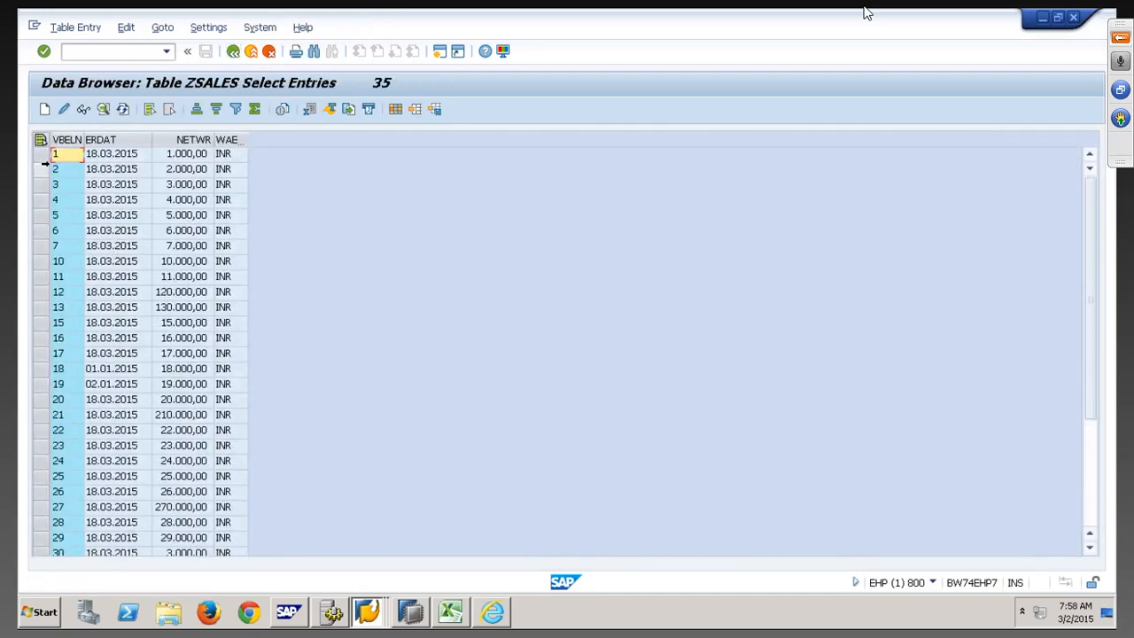
left_click(44, 154)
left_click(64, 108)
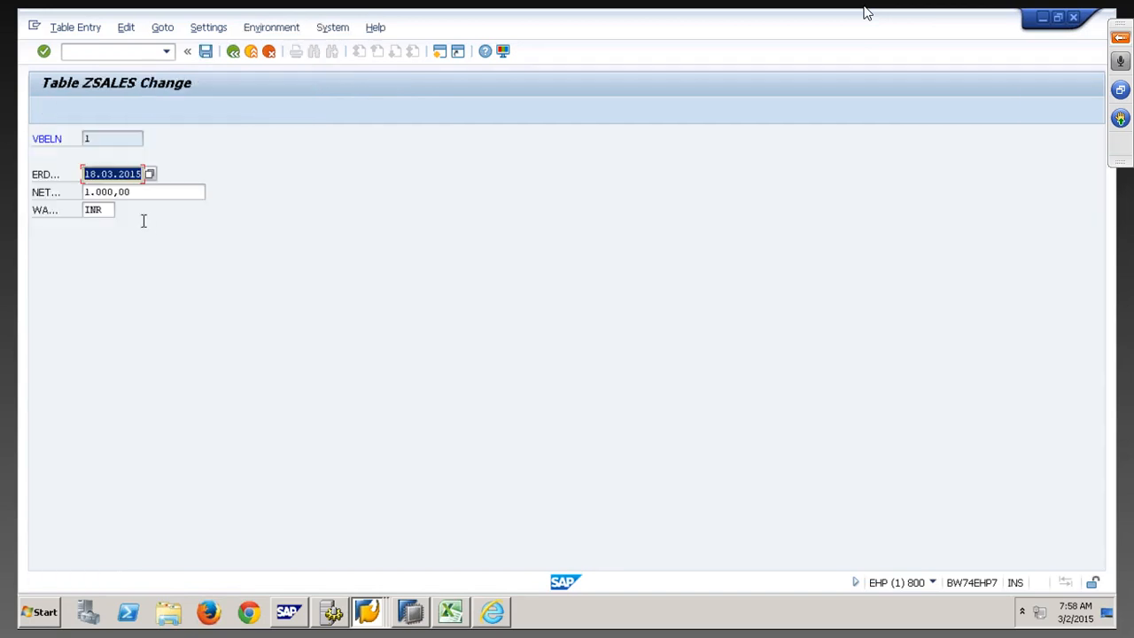
key("Tab")
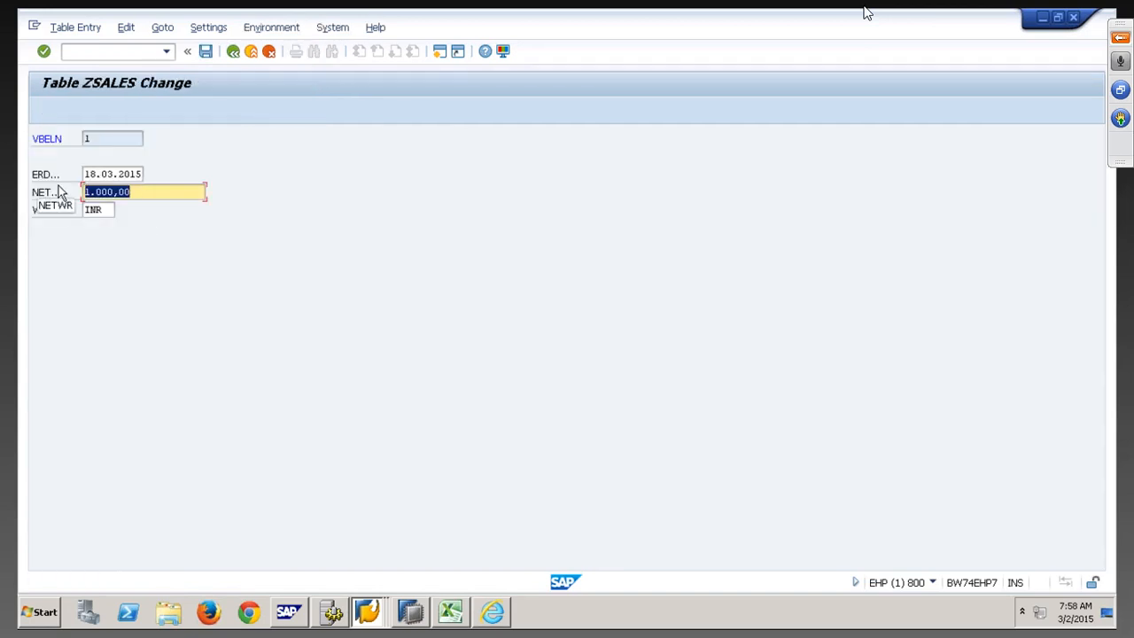
Change entry 1's net value to 1 and save it
type("1")
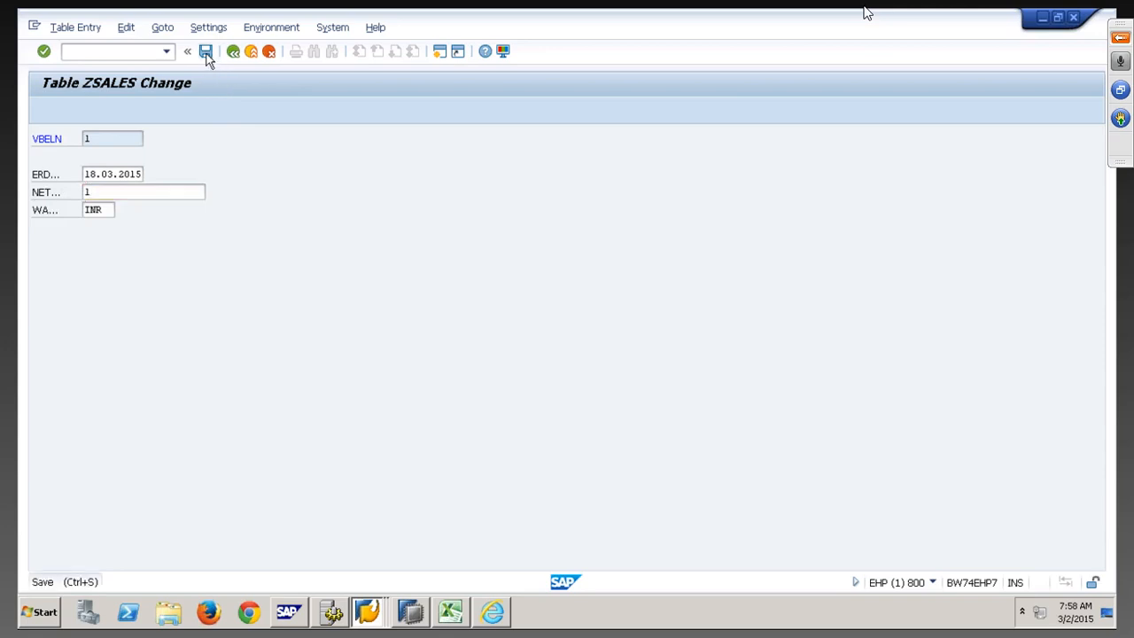
left_click(206, 53)
left_click(233, 53)
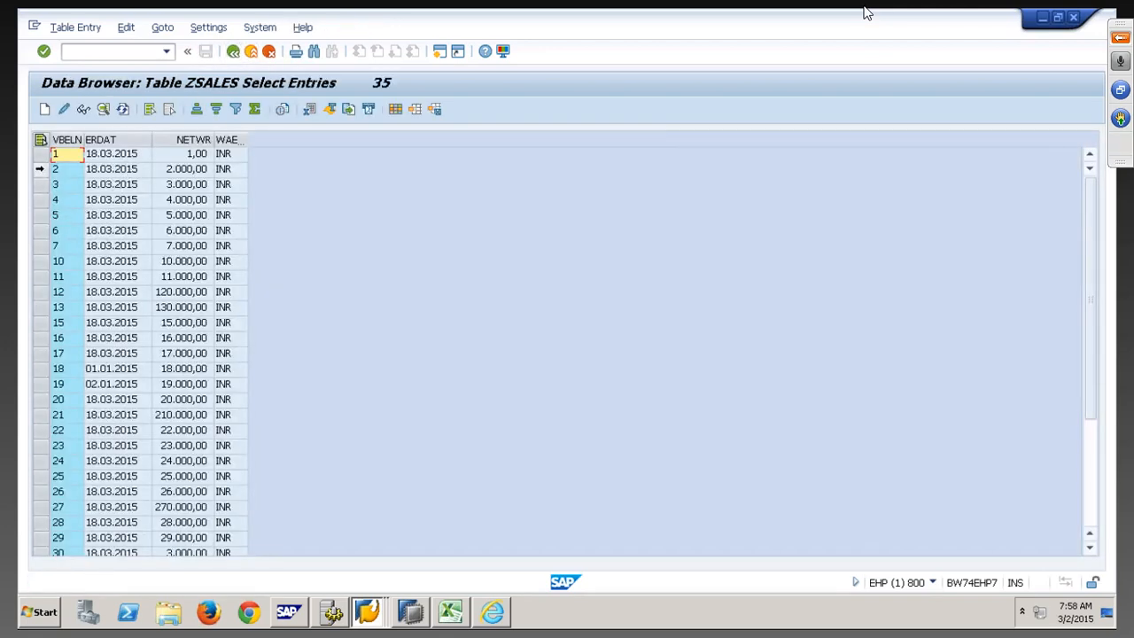
Delete ZSALES entry 2 from the source table
left_click(38, 169)
left_click(71, 28)
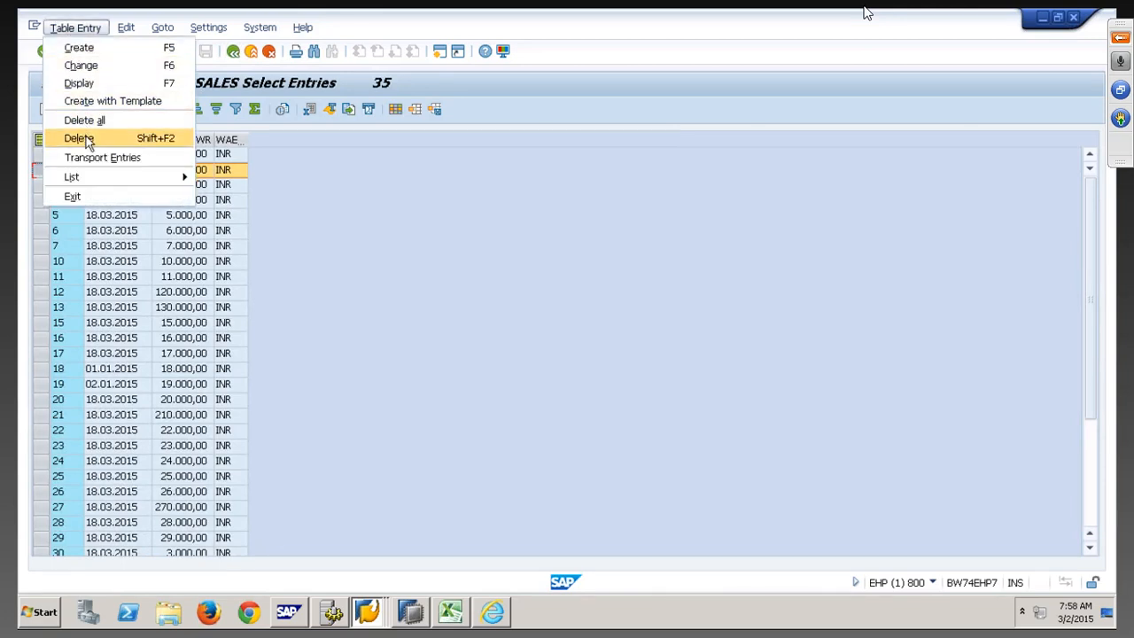
left_click(385, 333)
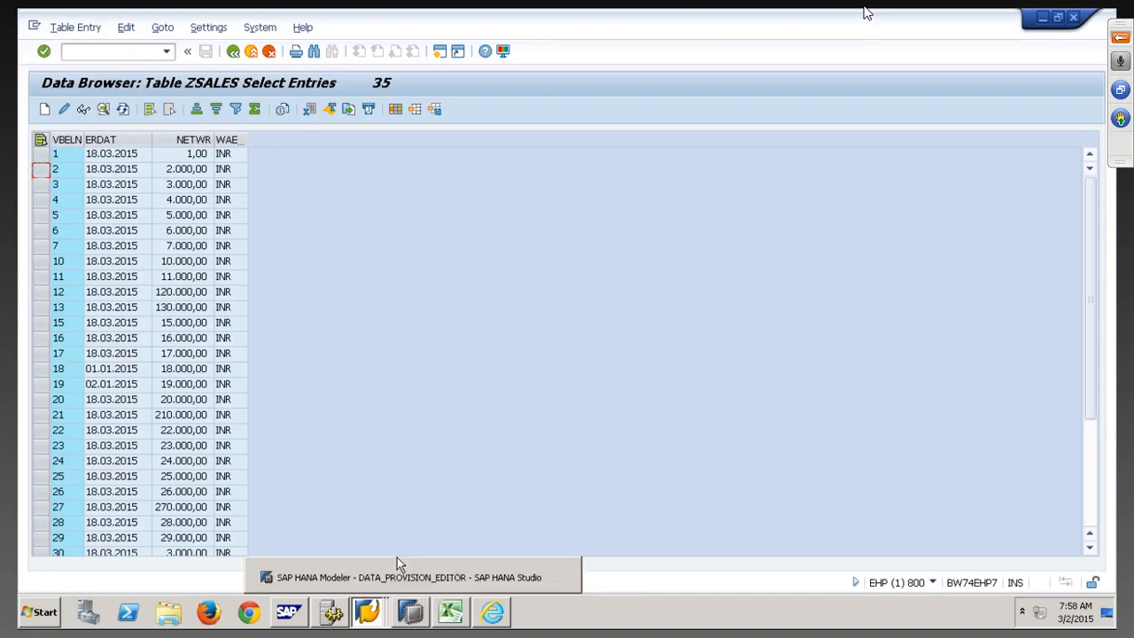
left_click(40, 169)
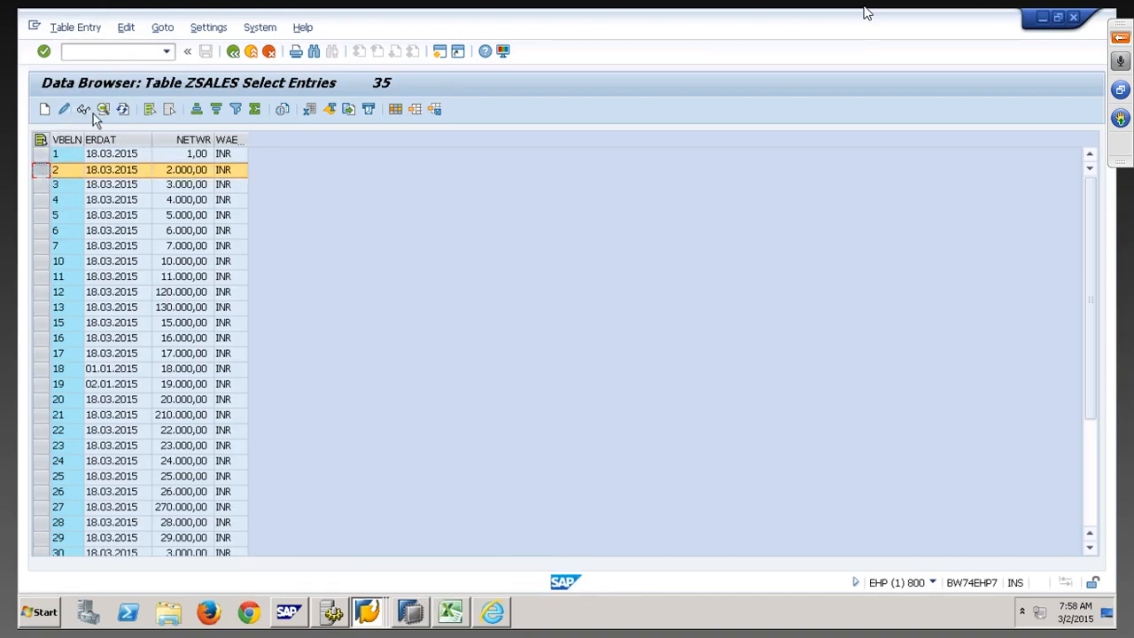
left_click(78, 27)
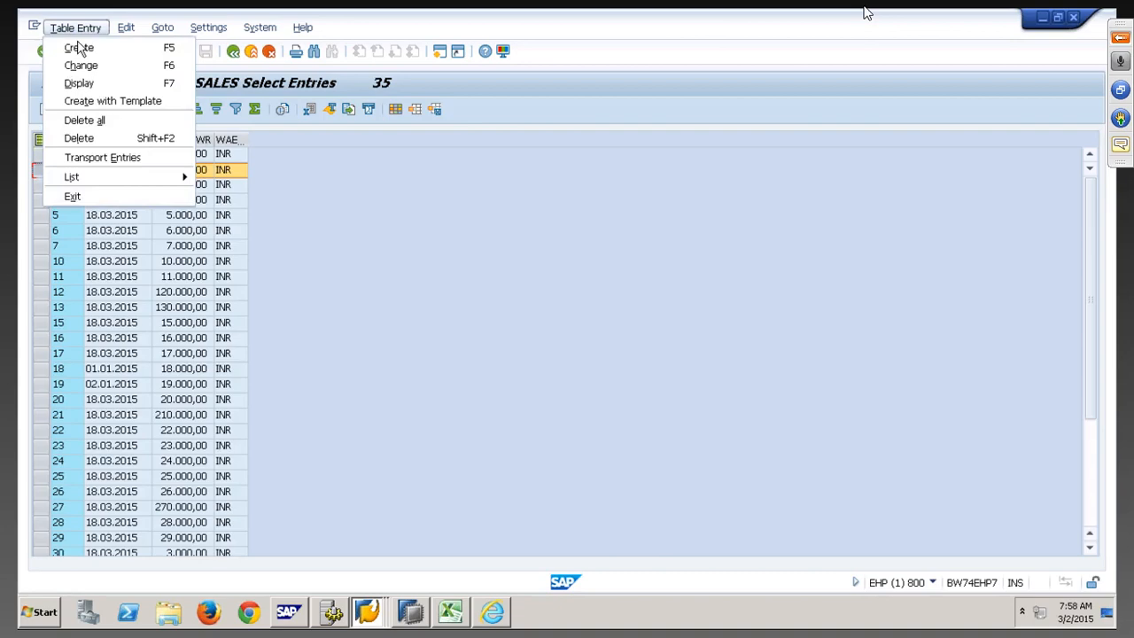
left_click(78, 137)
left_click(64, 115)
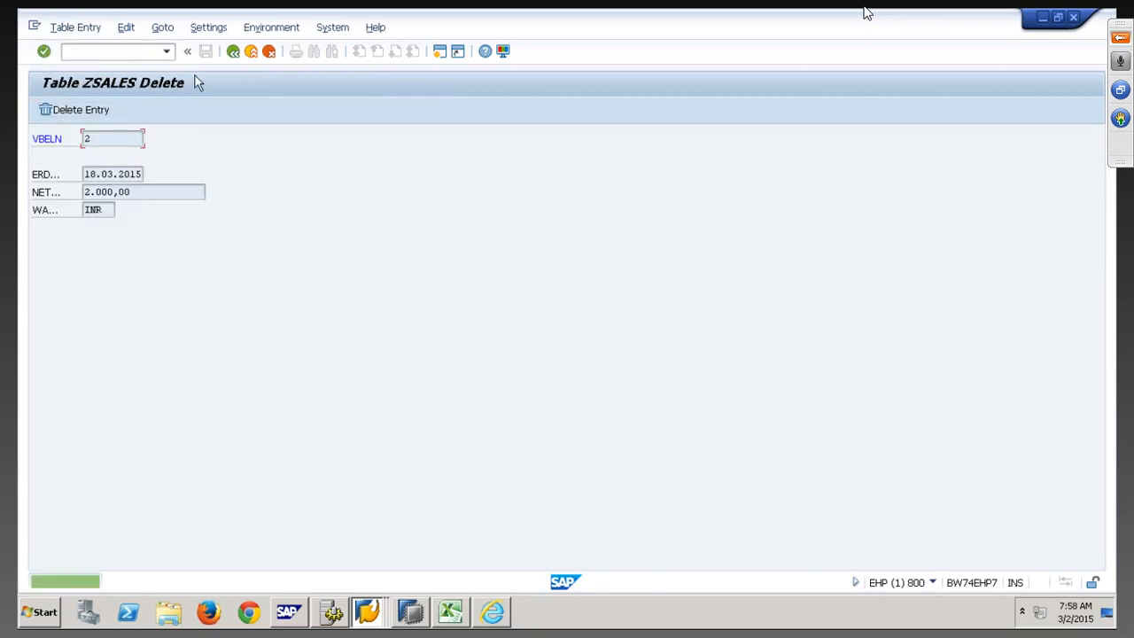
left_click(234, 53)
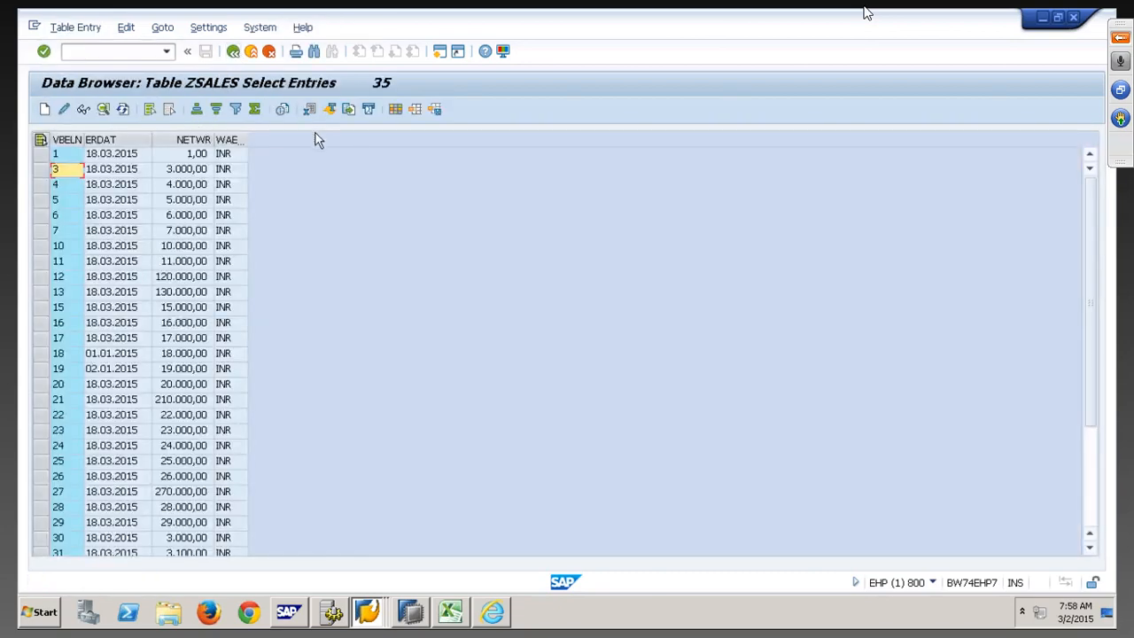
left_click(412, 611)
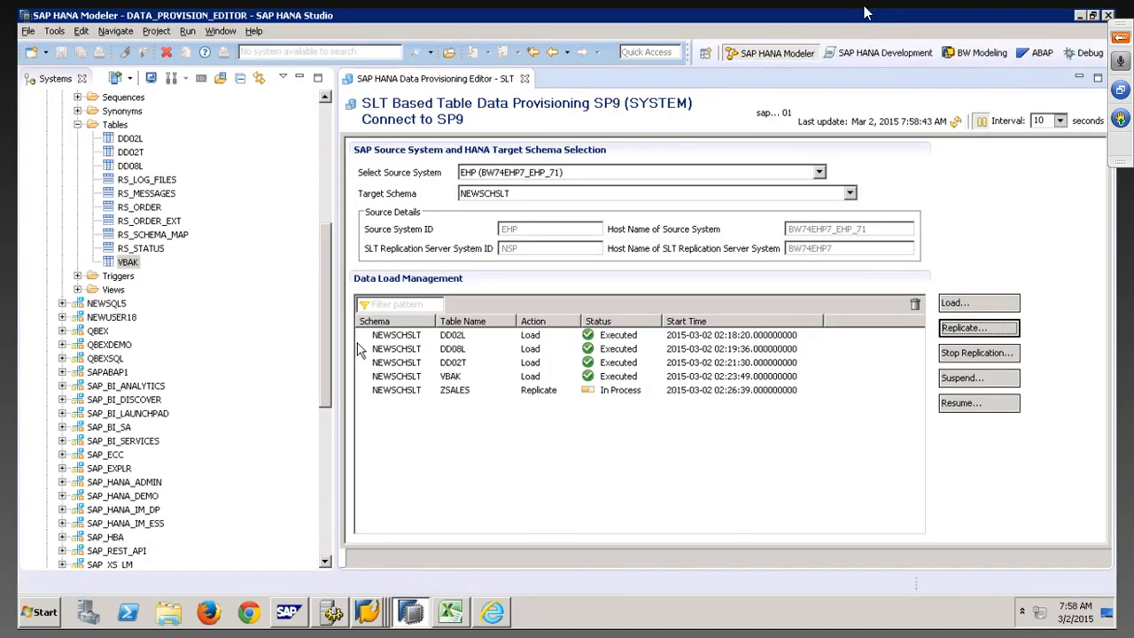
Refresh the Tables folder and open the ZSALES table contents in HANA Studio
right_click(114, 130)
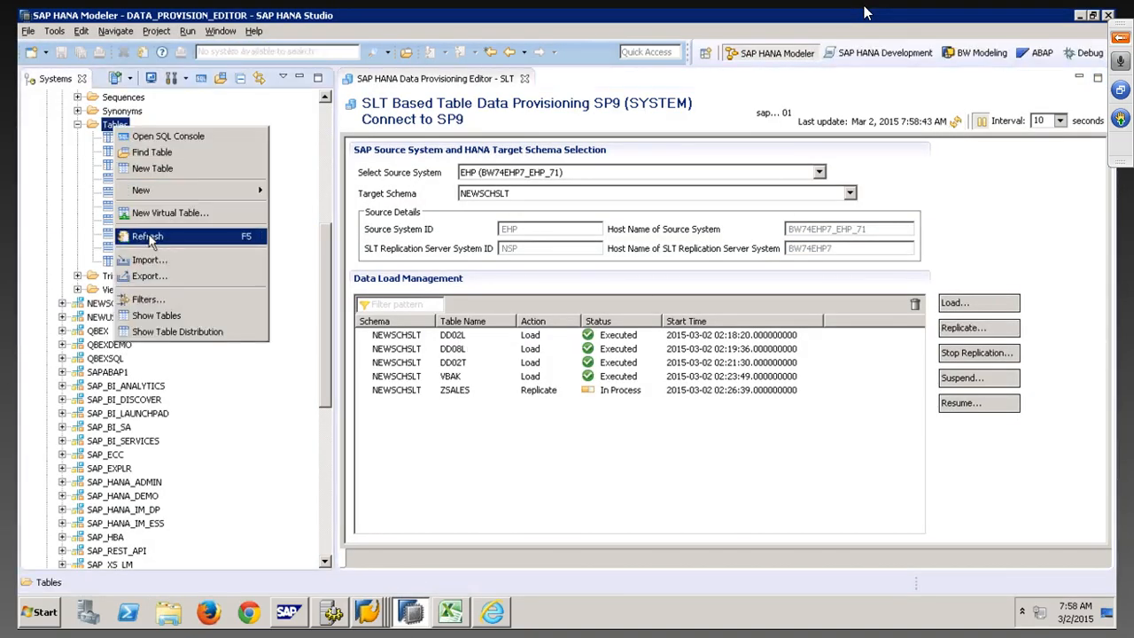
left_click(144, 232)
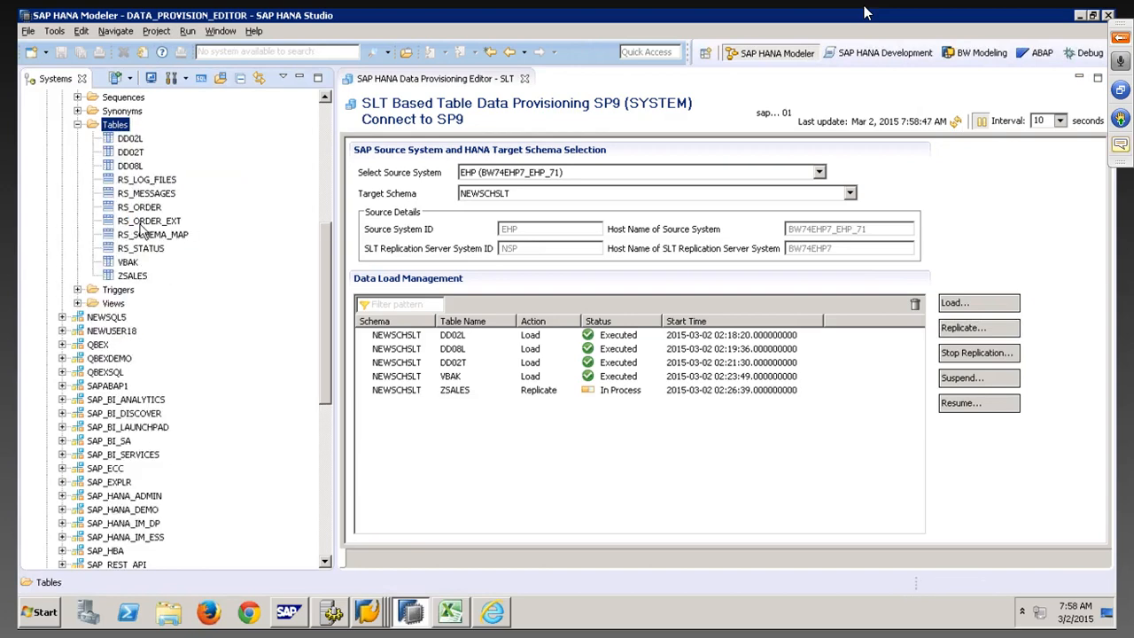
right_click(135, 277)
left_click(198, 371)
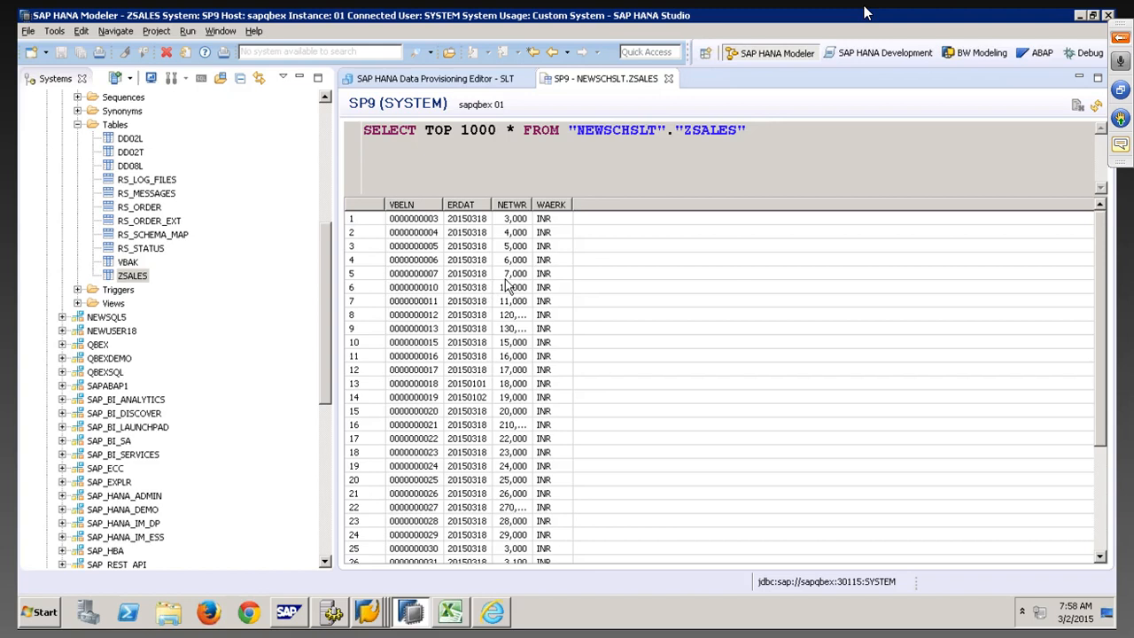
Check the replicated rows for entries 1, 39 and 40
left_click(440, 220)
scroll(436, 223, "down", 4)
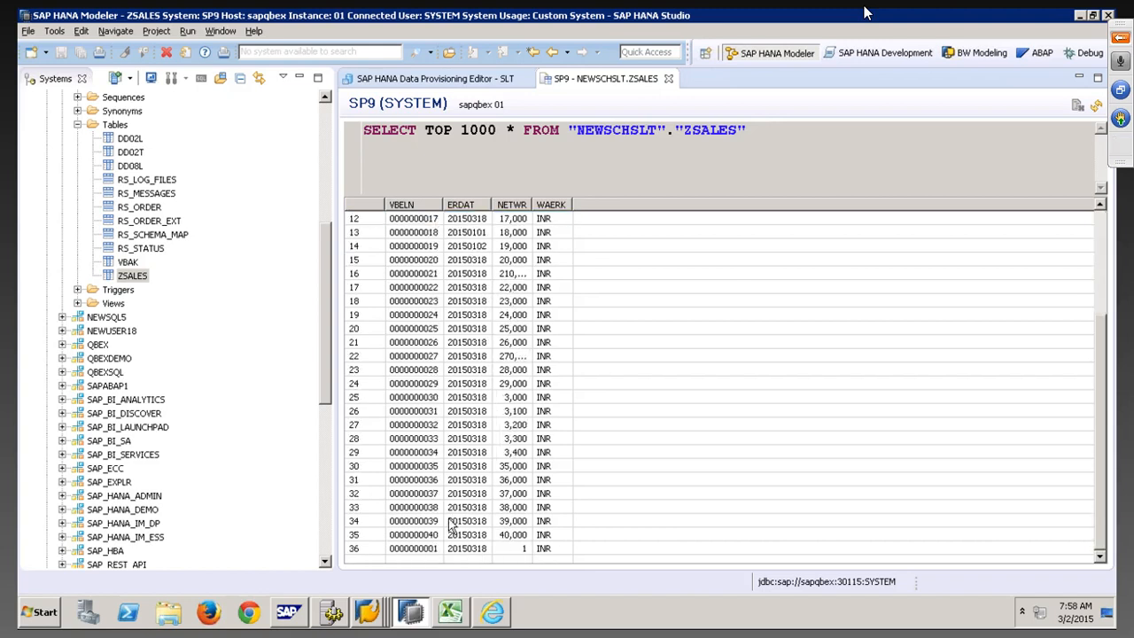
left_click(445, 550)
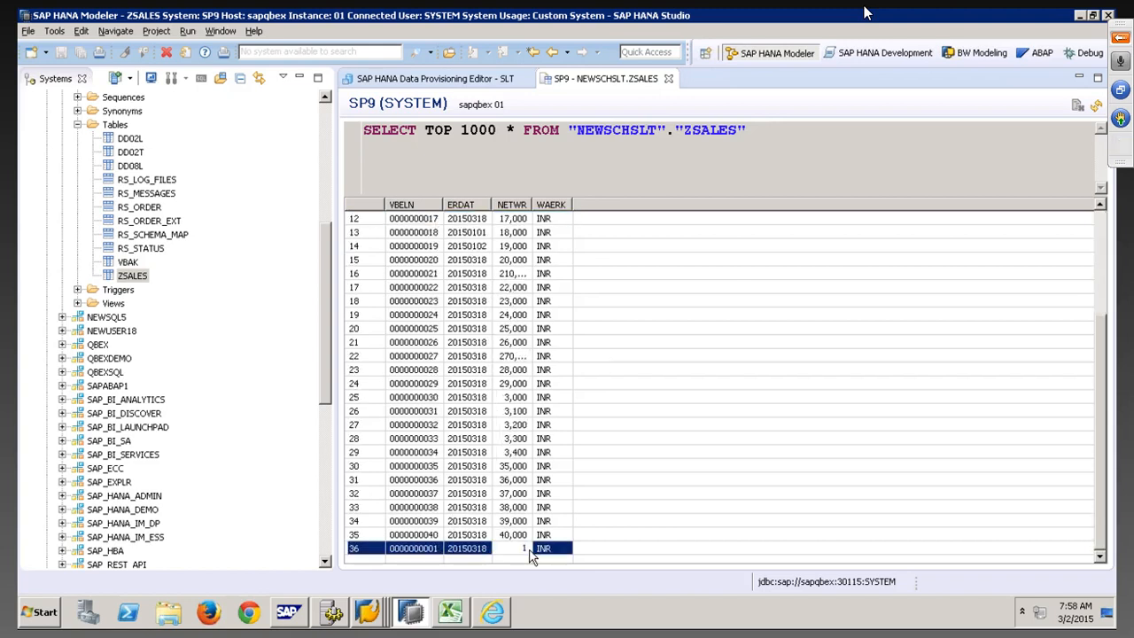
scroll(429, 446, "up", 1)
scroll(429, 446, "up", 3)
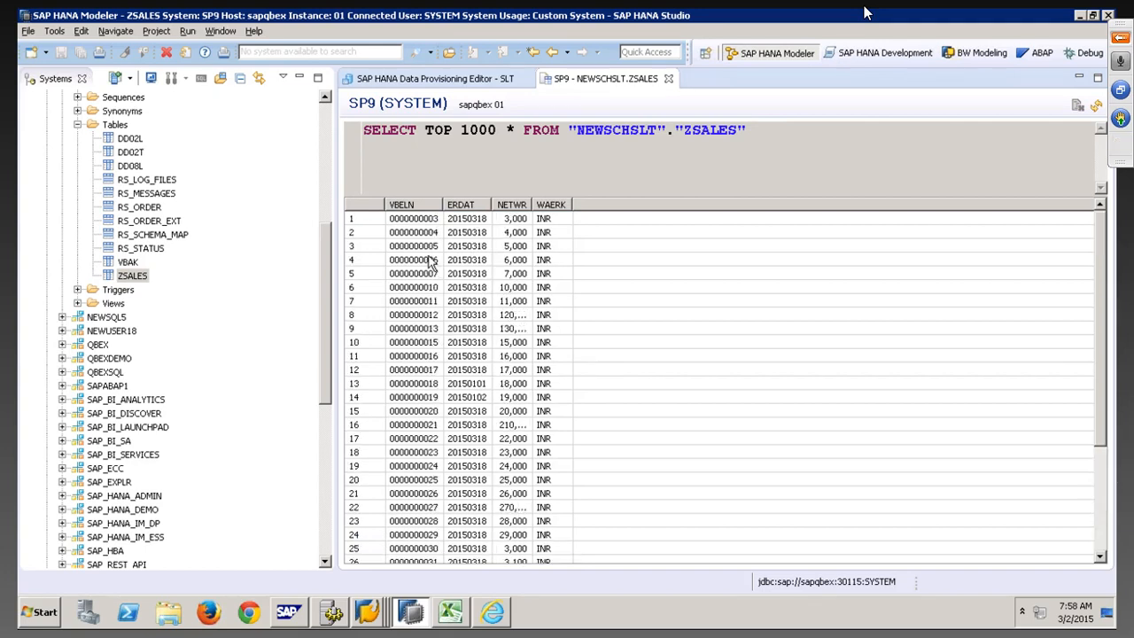
scroll(429, 260, "down", 4)
left_click(439, 520)
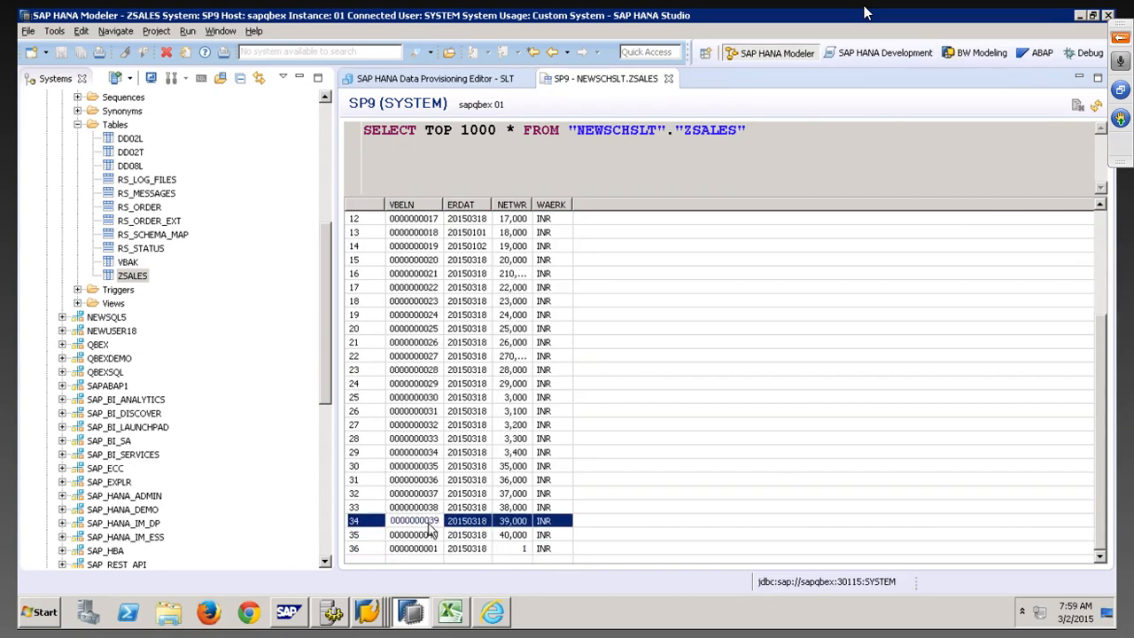
left_click(433, 534)
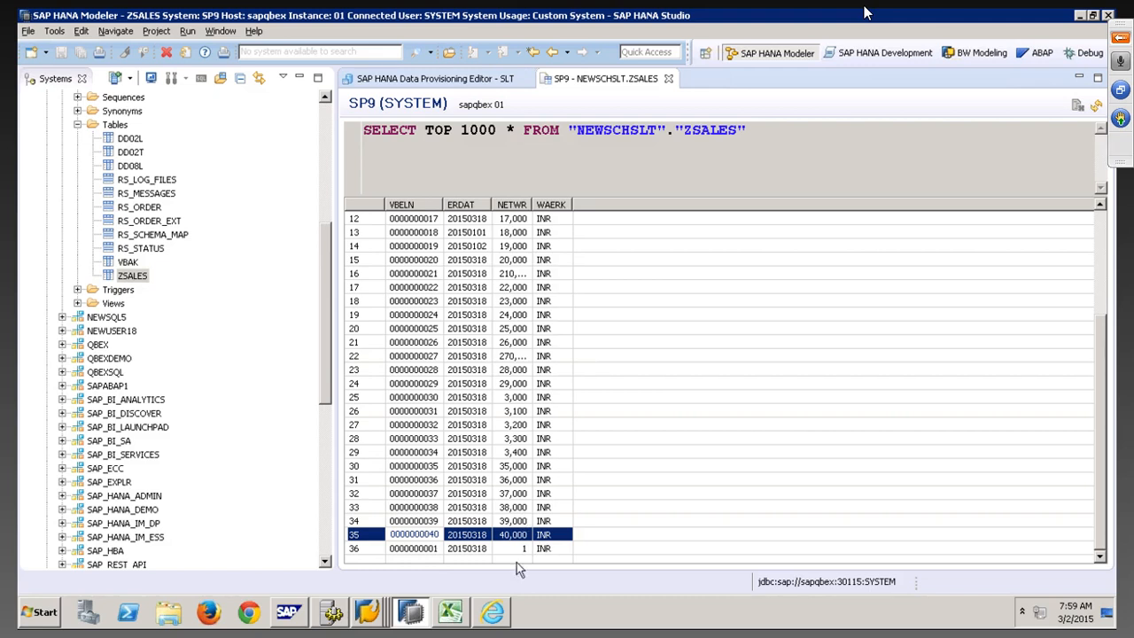
Delete ZSALES entry 3 in the SE16 Data Browser
mouse_move(372, 617)
left_click(367, 583)
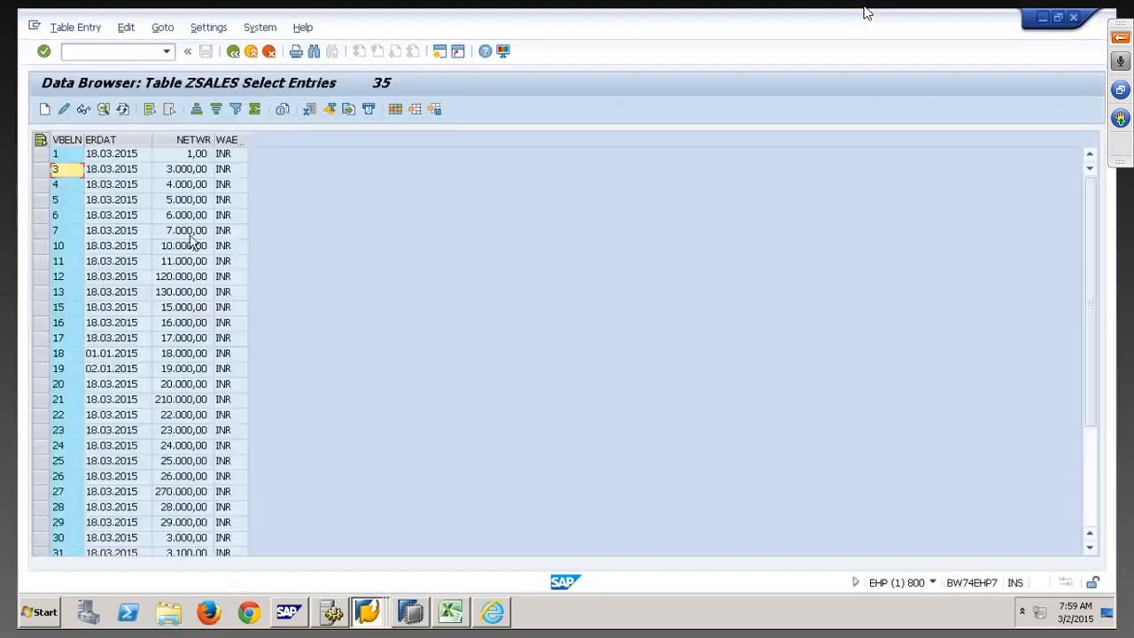
left_click(41, 170)
left_click(82, 29)
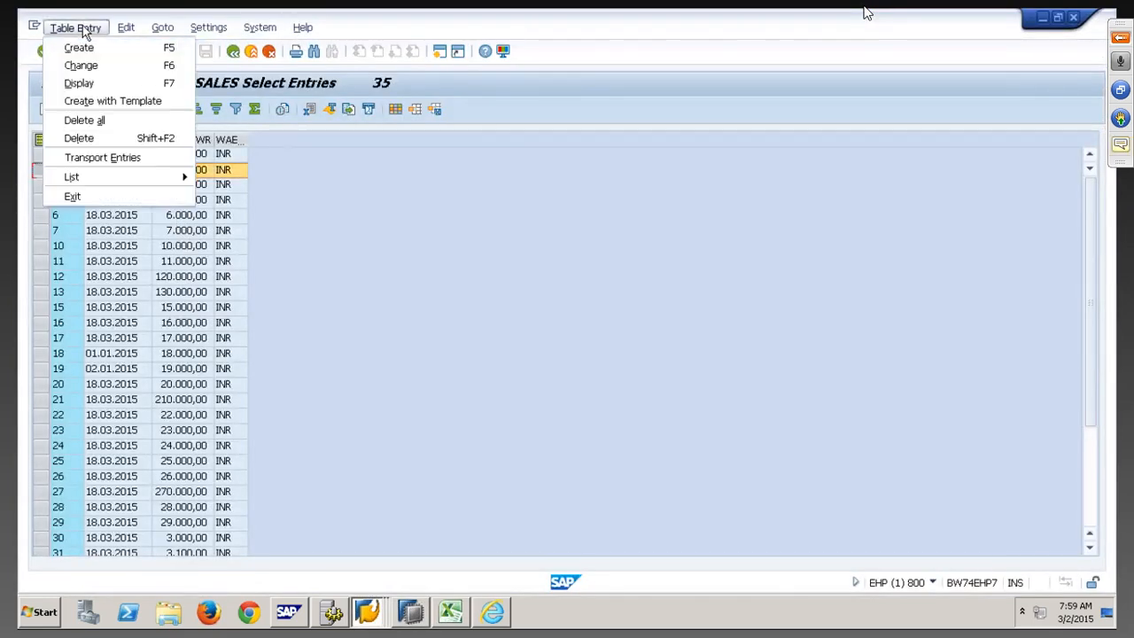
left_click(80, 139)
left_click(81, 110)
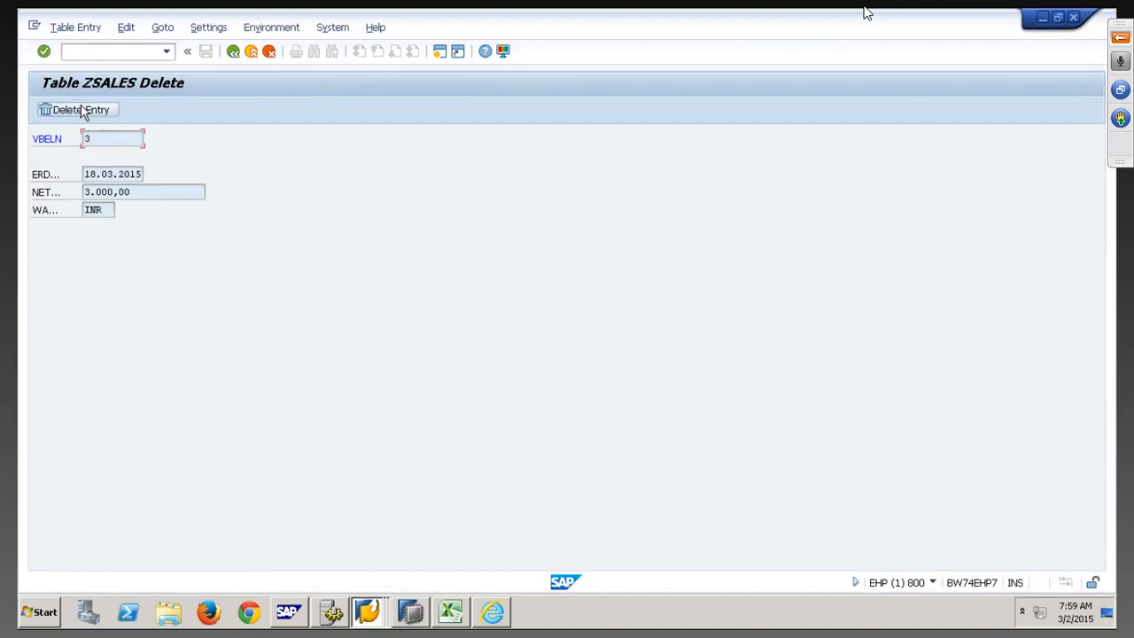
key("alt+Tab")
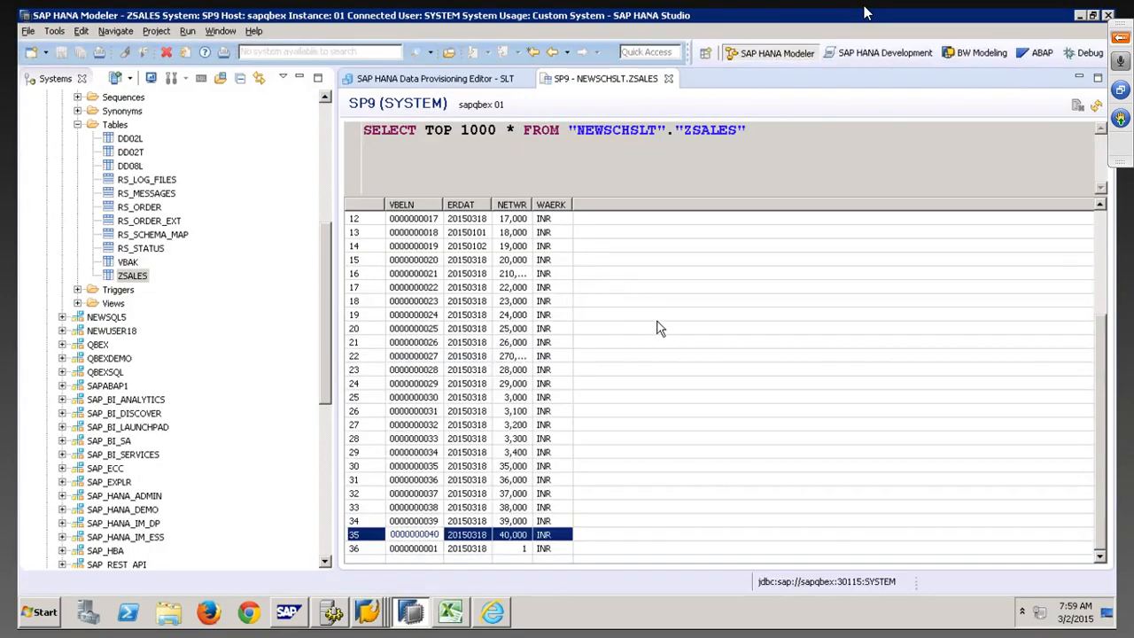
Re-run the ZSALES query with F5, confirm entry 3 is gone, and close the contents view
scroll(655, 317, "up", 5)
left_click(416, 221)
key("F5")
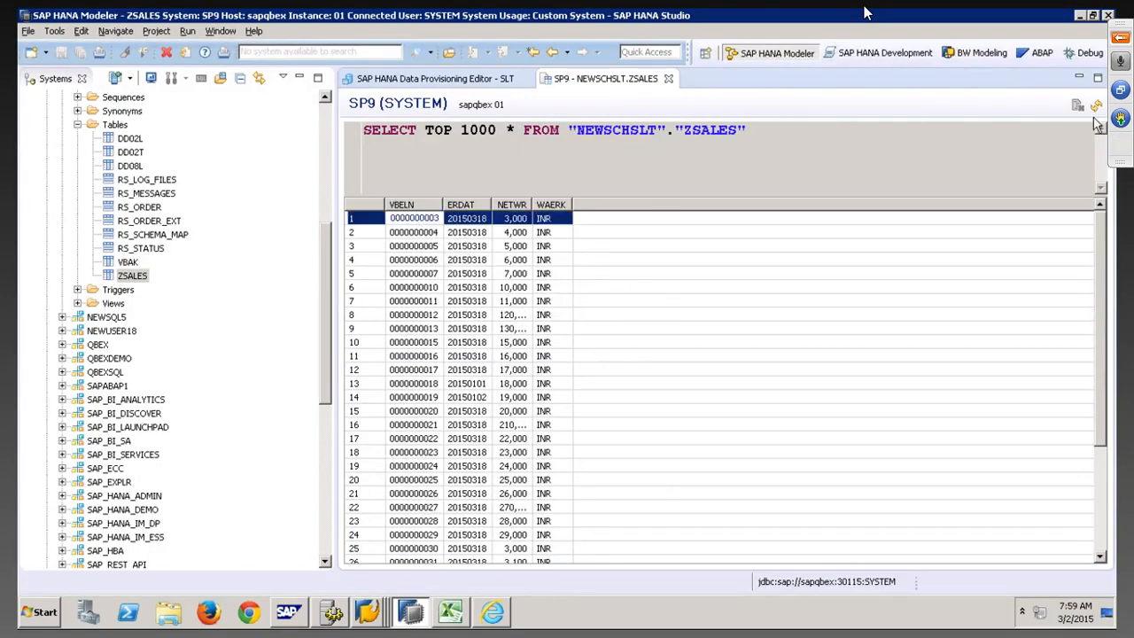
scroll(544, 341, "down", 3)
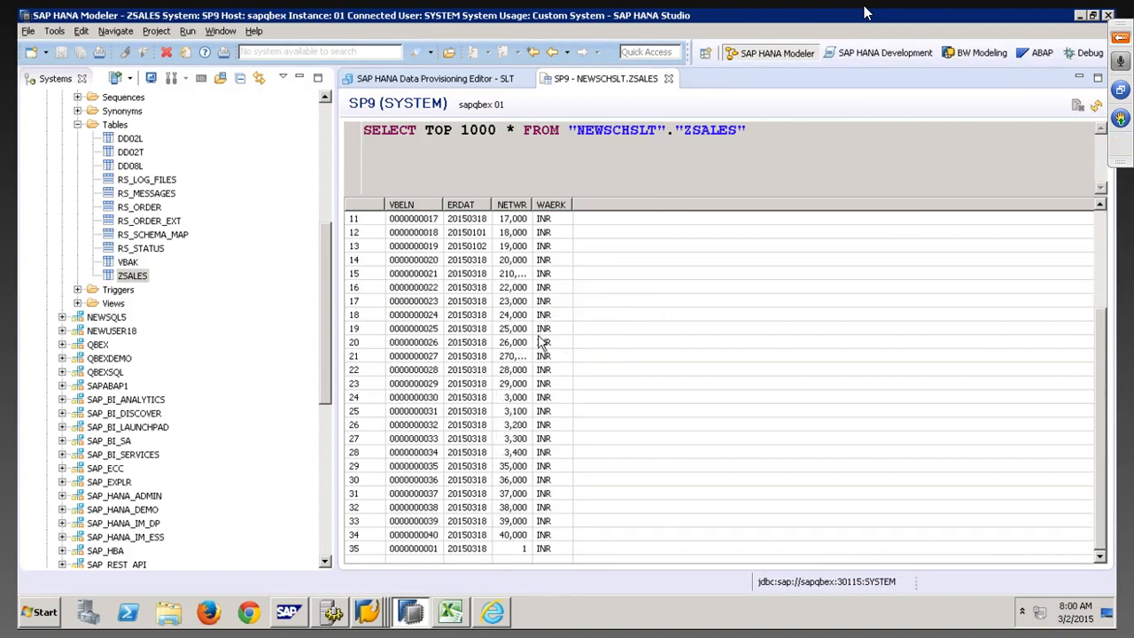
scroll(542, 342, "up", 3)
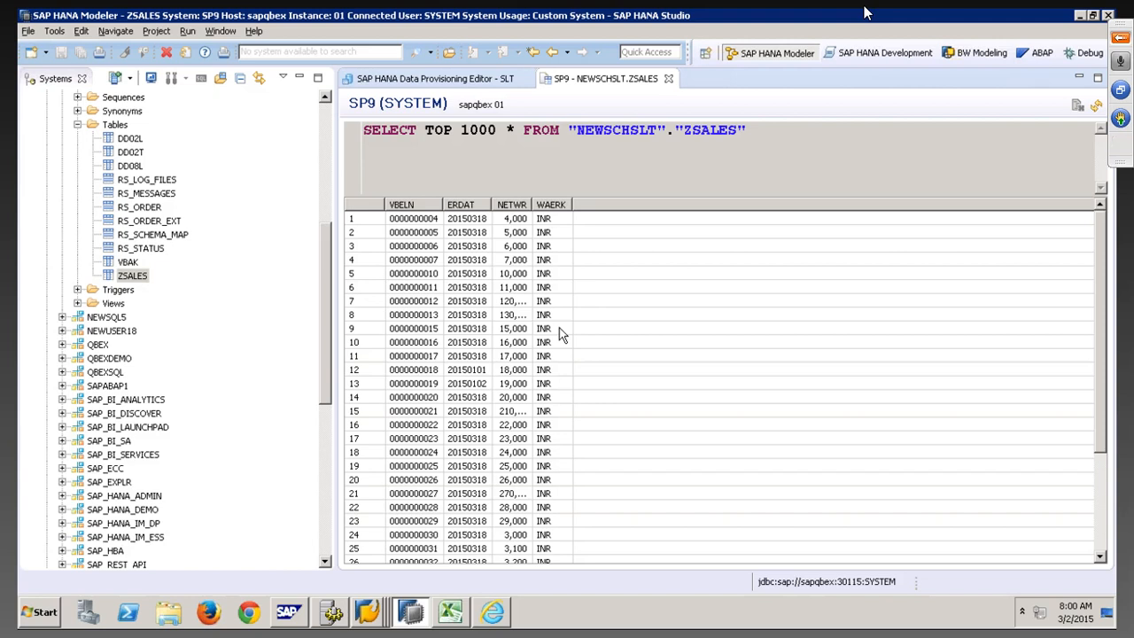
right_click(633, 78)
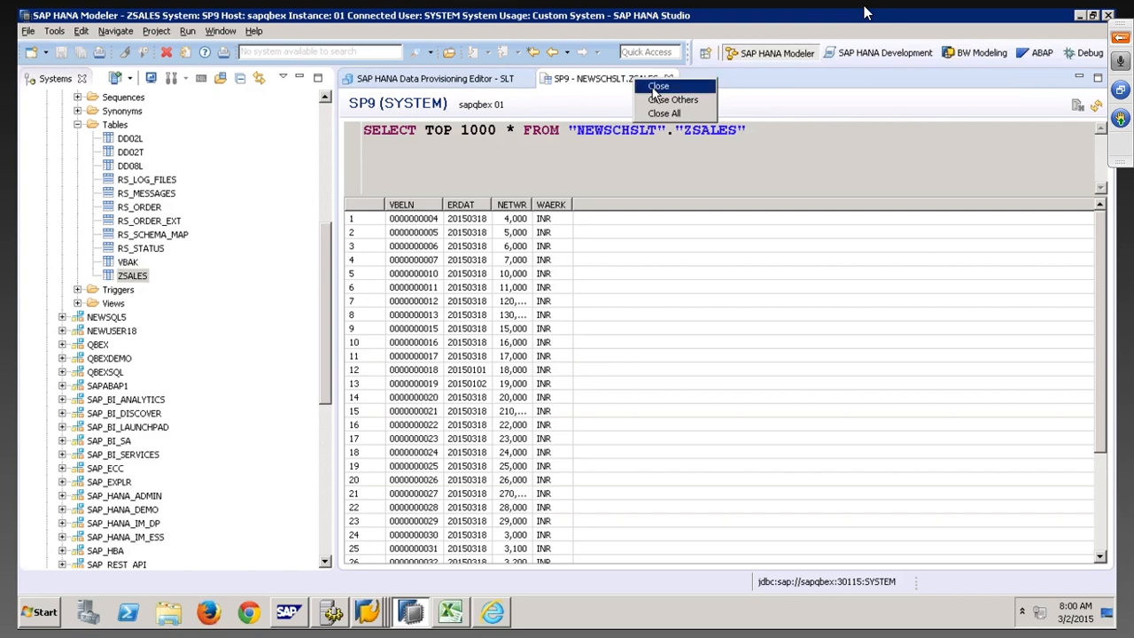
left_click(657, 87)
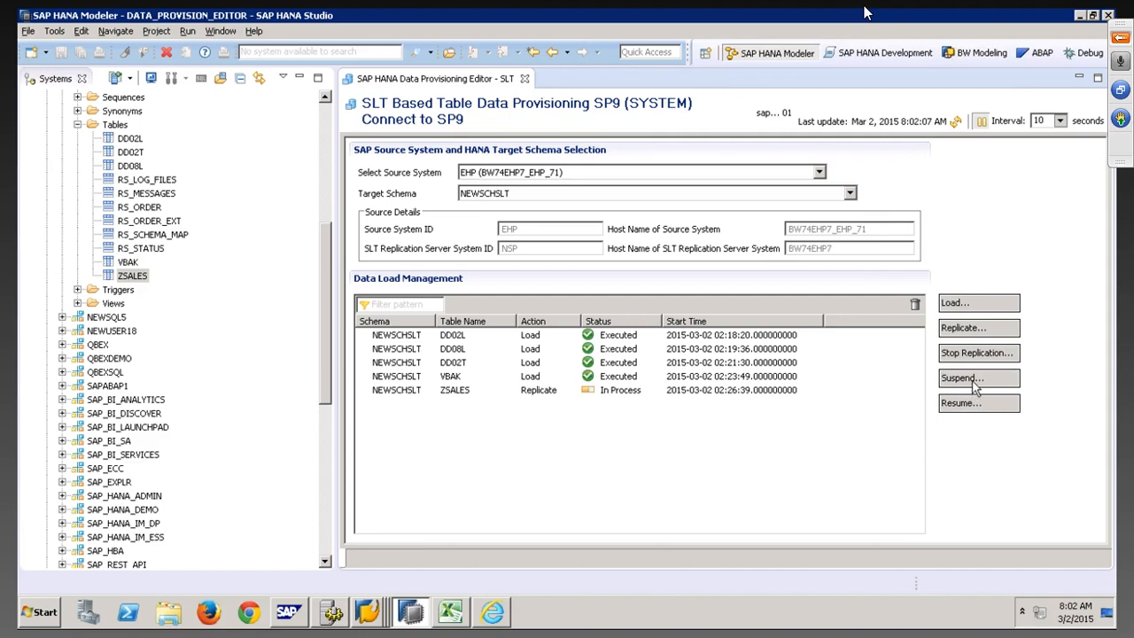
Submit a suspend request for source table ZSALES
left_click(972, 381)
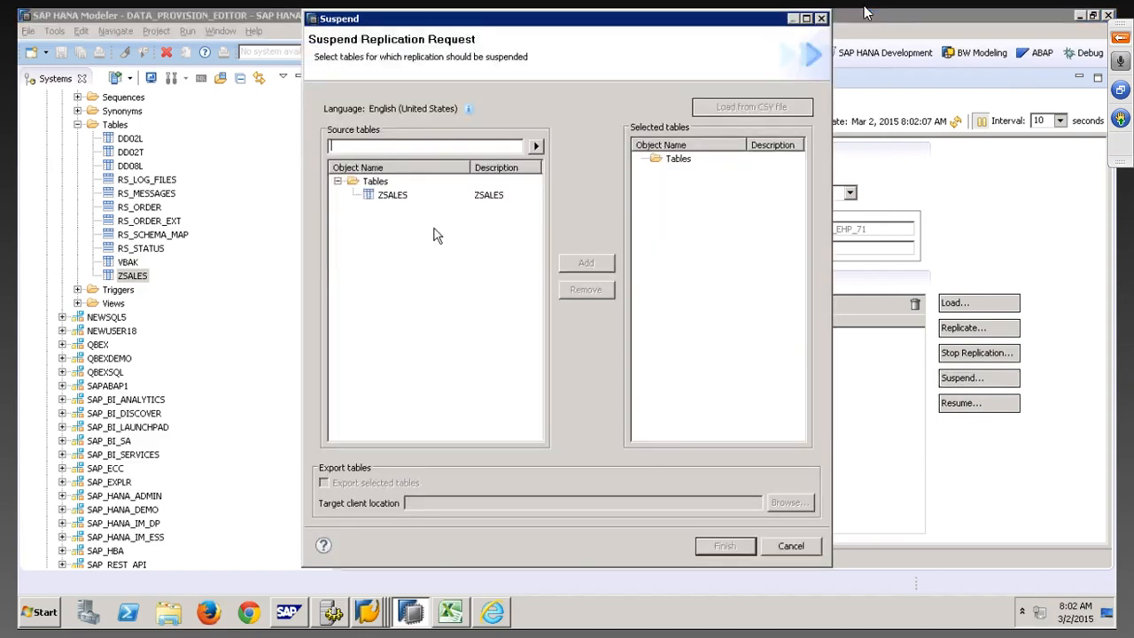
left_click(393, 196)
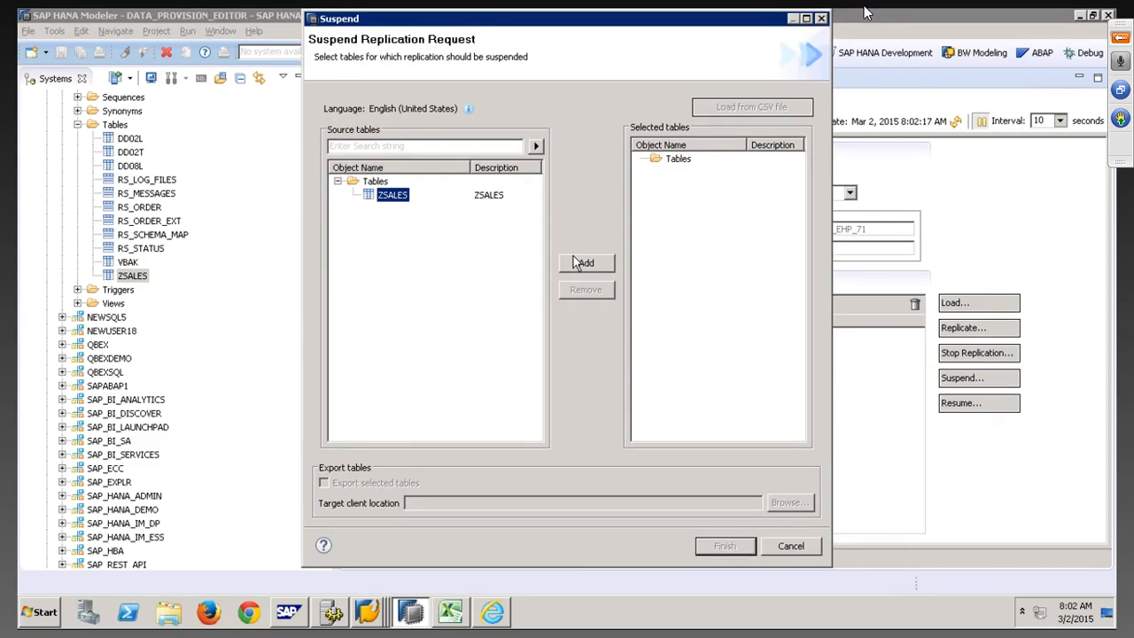
left_click(797, 548)
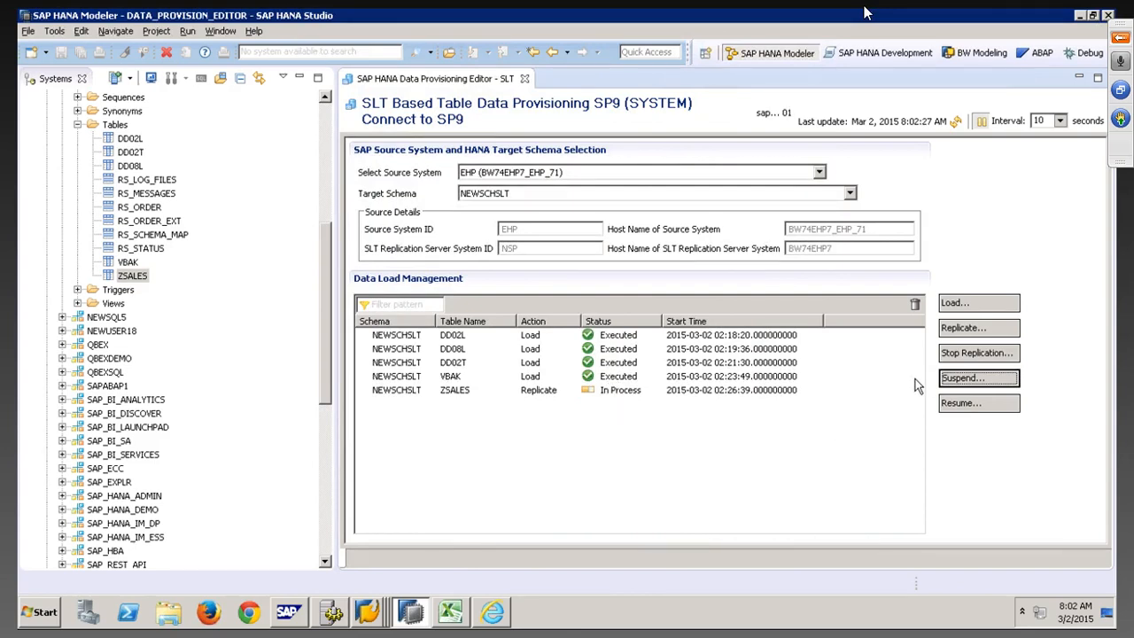
left_click(947, 378)
left_click(390, 196)
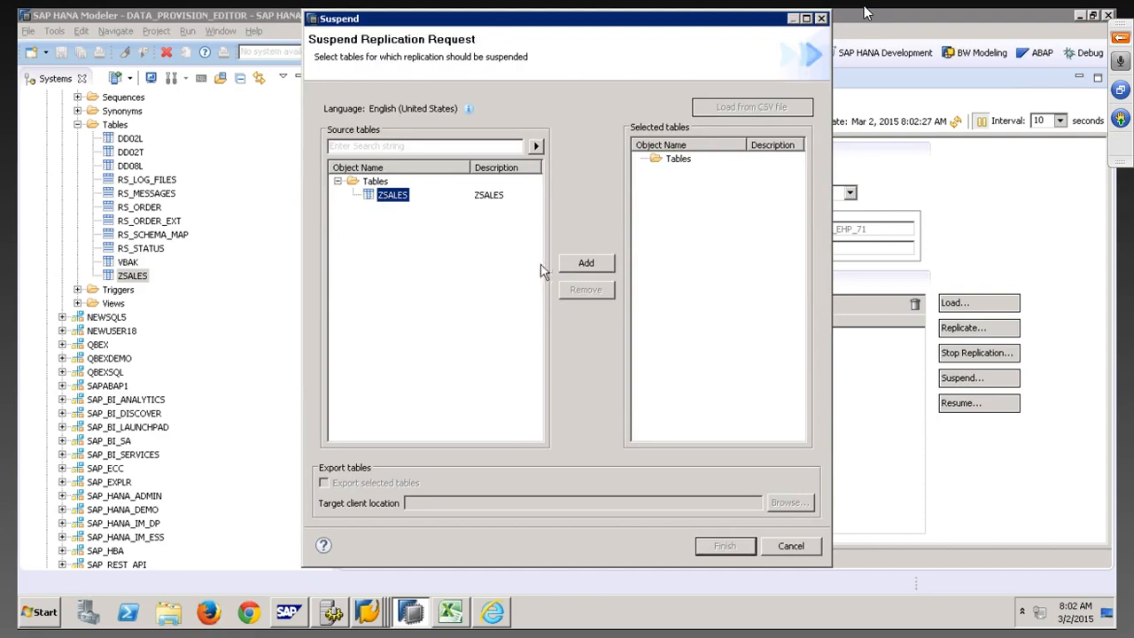
left_click(589, 264)
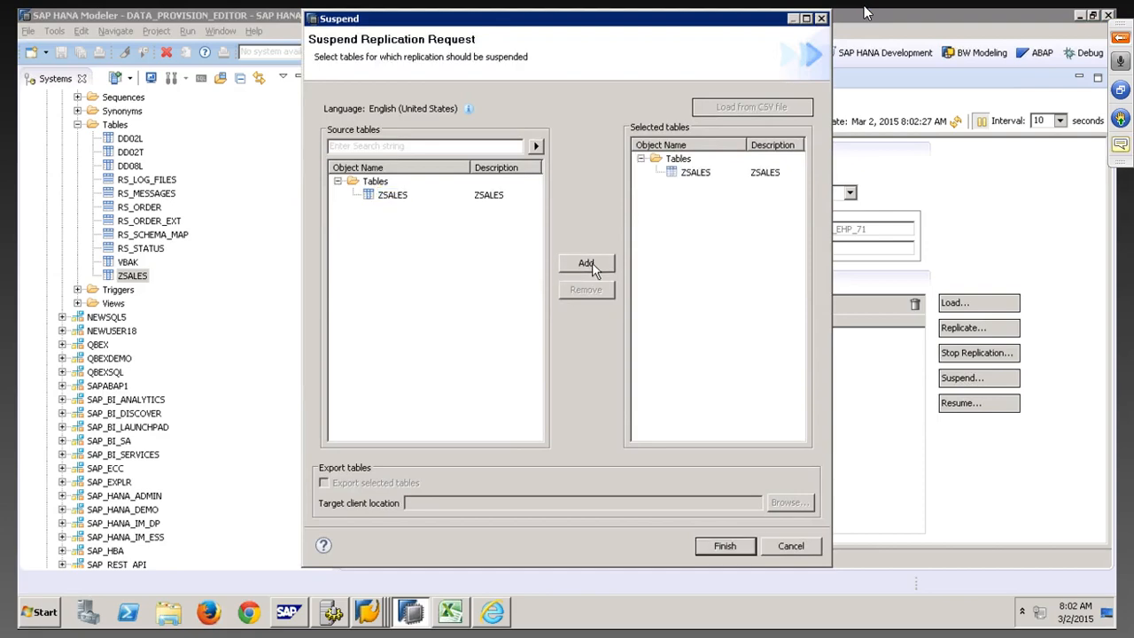
left_click(724, 546)
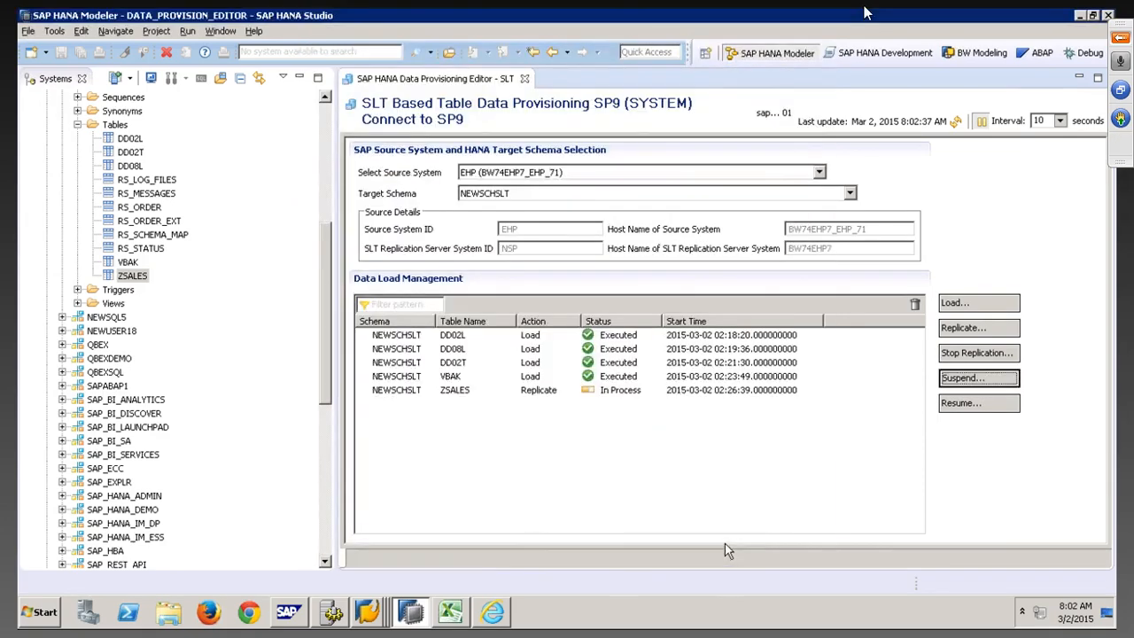
Refresh the data load status to show ZSALES as Suspend, Executed
left_click(957, 122)
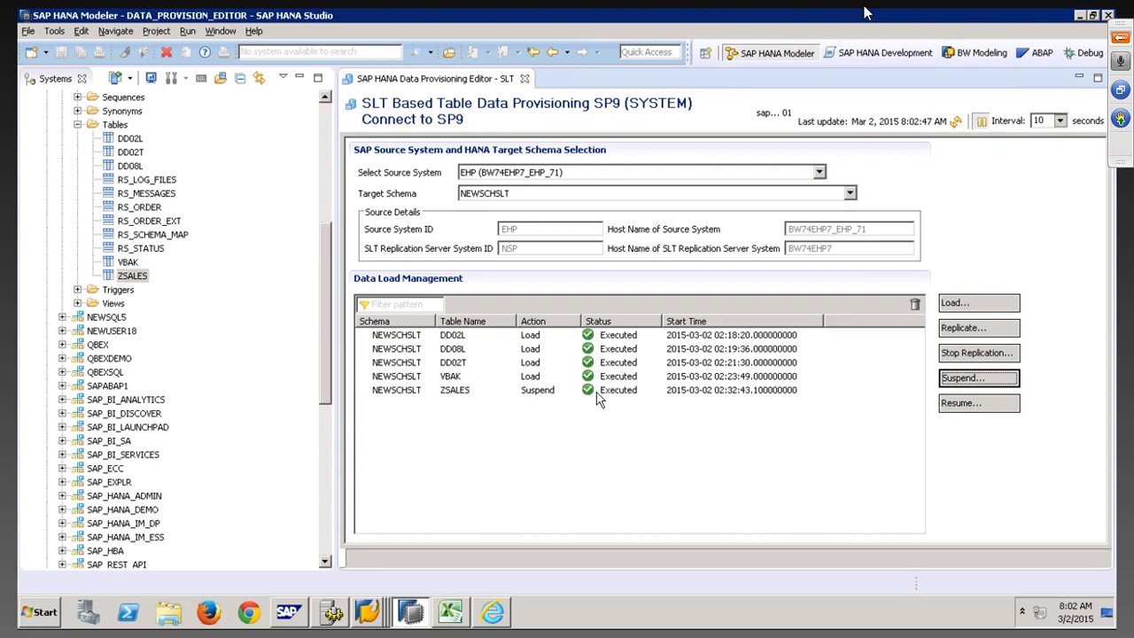
left_click(371, 613)
left_click(370, 555)
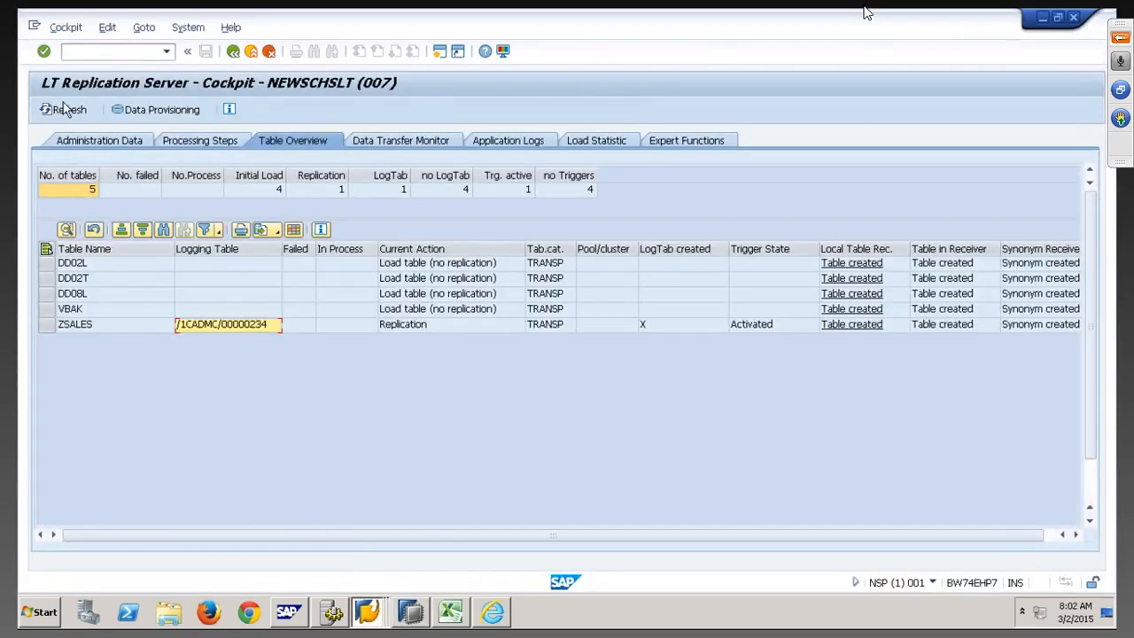
Refresh the cockpit table overview and check ZSALES's logging table and trigger state
left_click(67, 109)
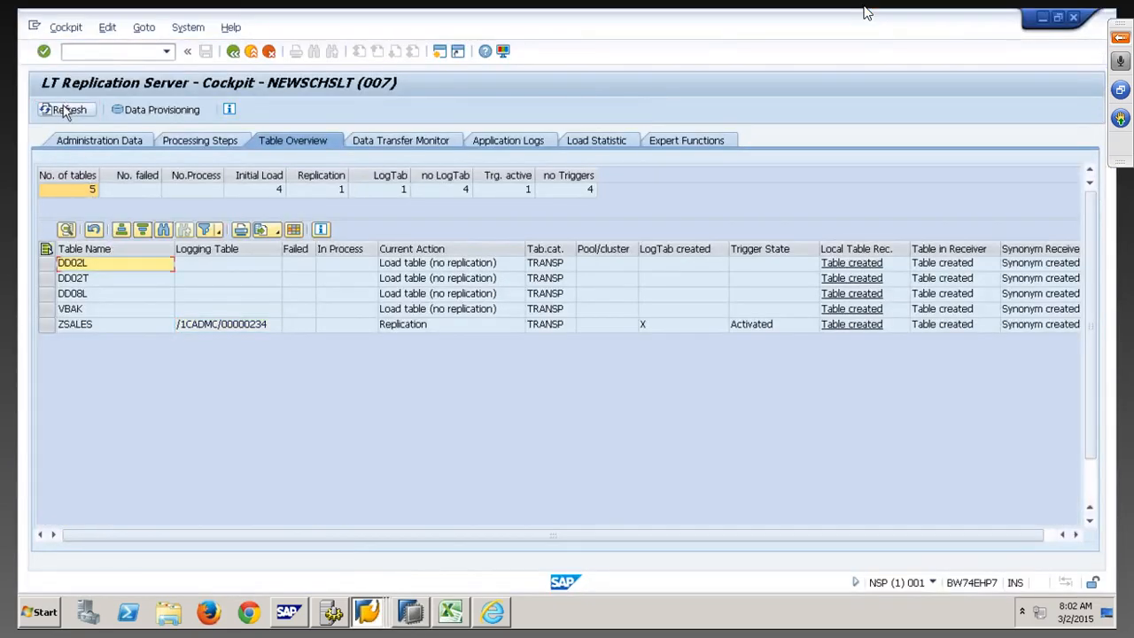
left_click(227, 329)
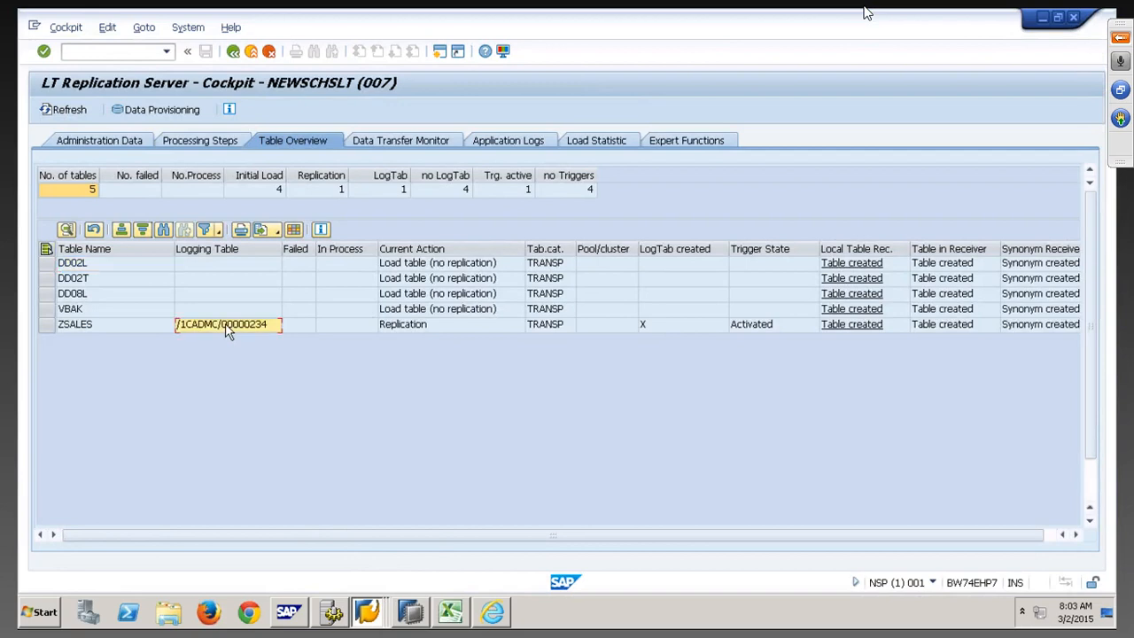
left_click(751, 326)
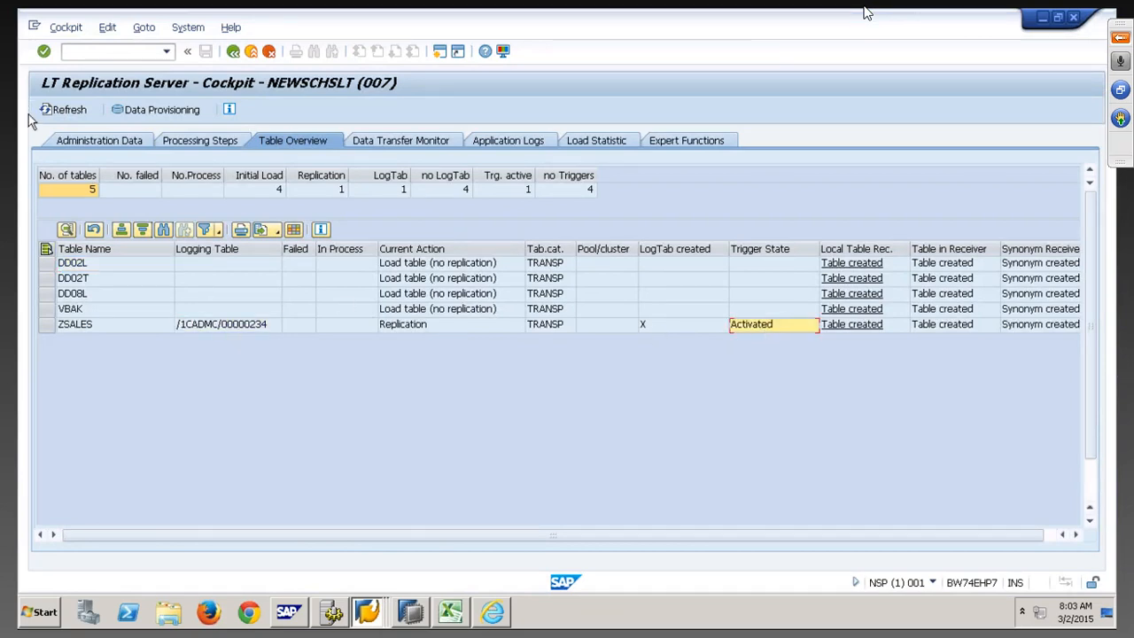
left_click(80, 111)
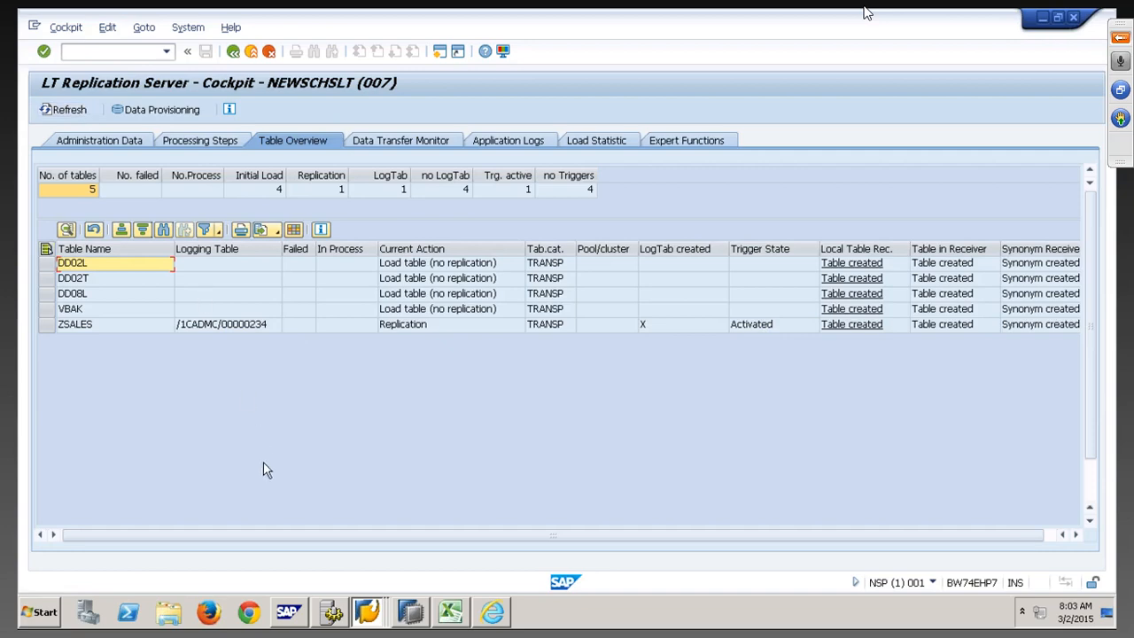
Delete the ZSALES record with VBELN 6 from the SE16 list
left_click(368, 611)
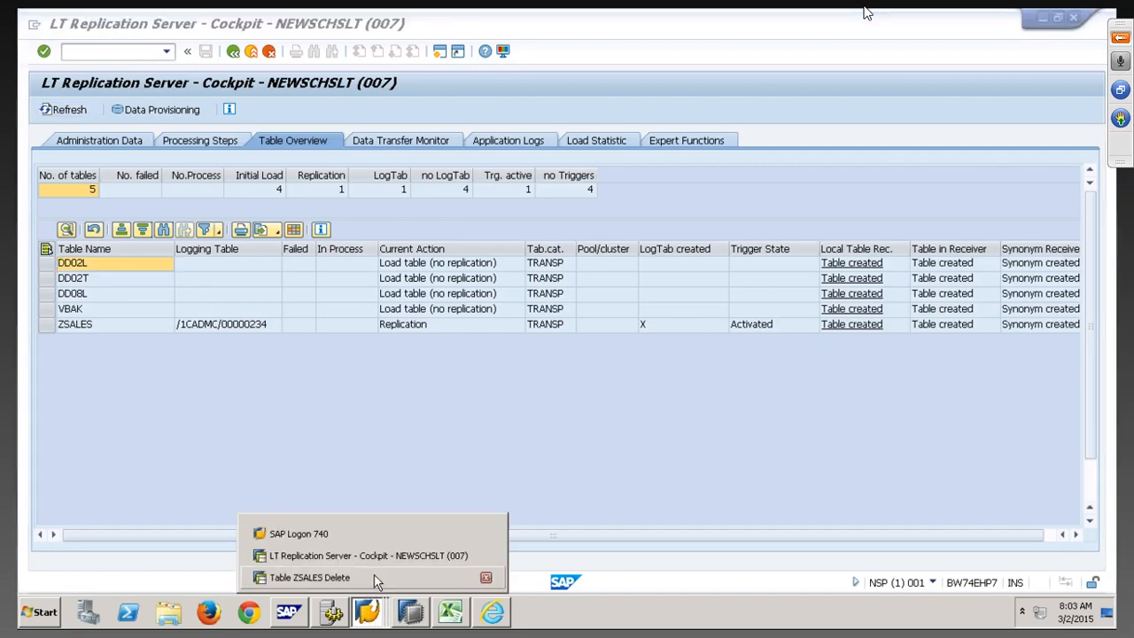
left_click(376, 576)
left_click(232, 53)
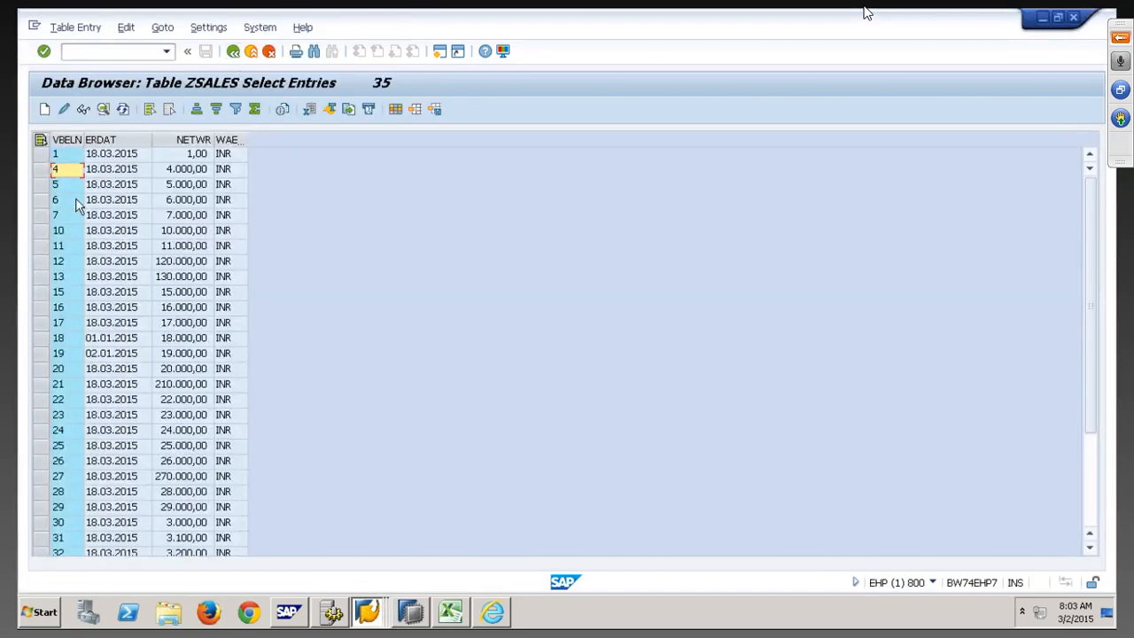
left_click(39, 201)
left_click(75, 27)
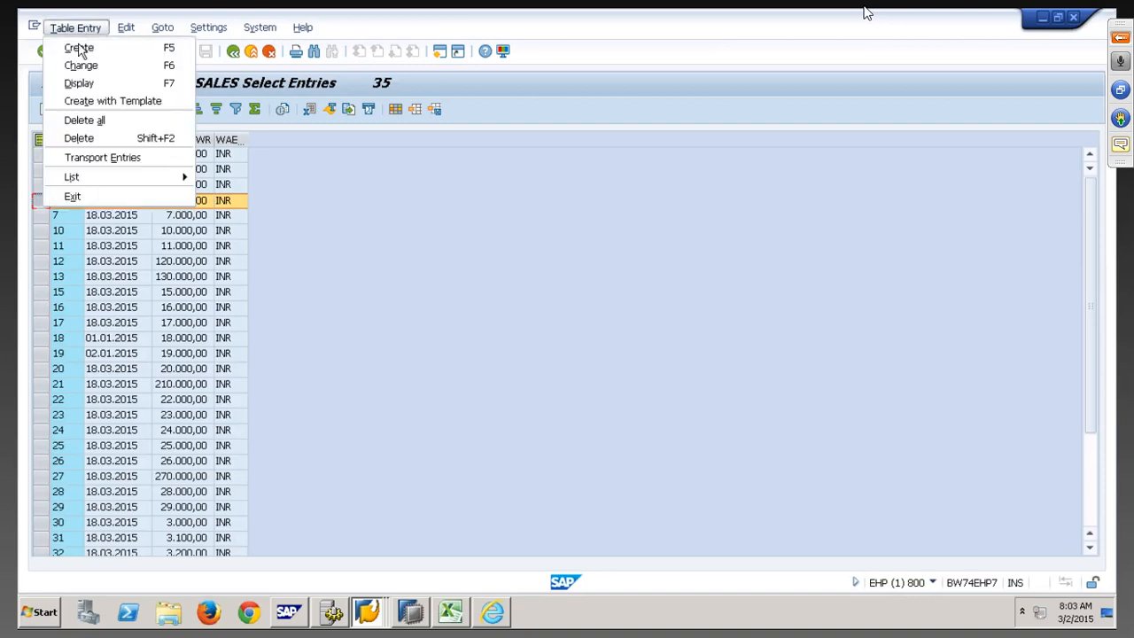
left_click(79, 138)
left_click(69, 112)
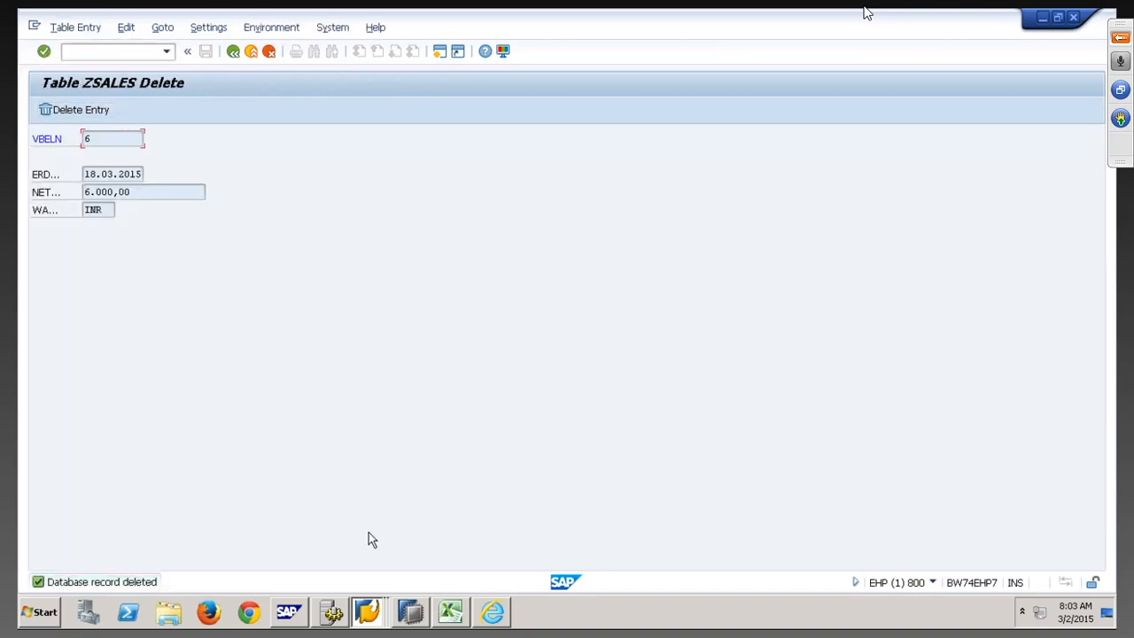
left_click(410, 611)
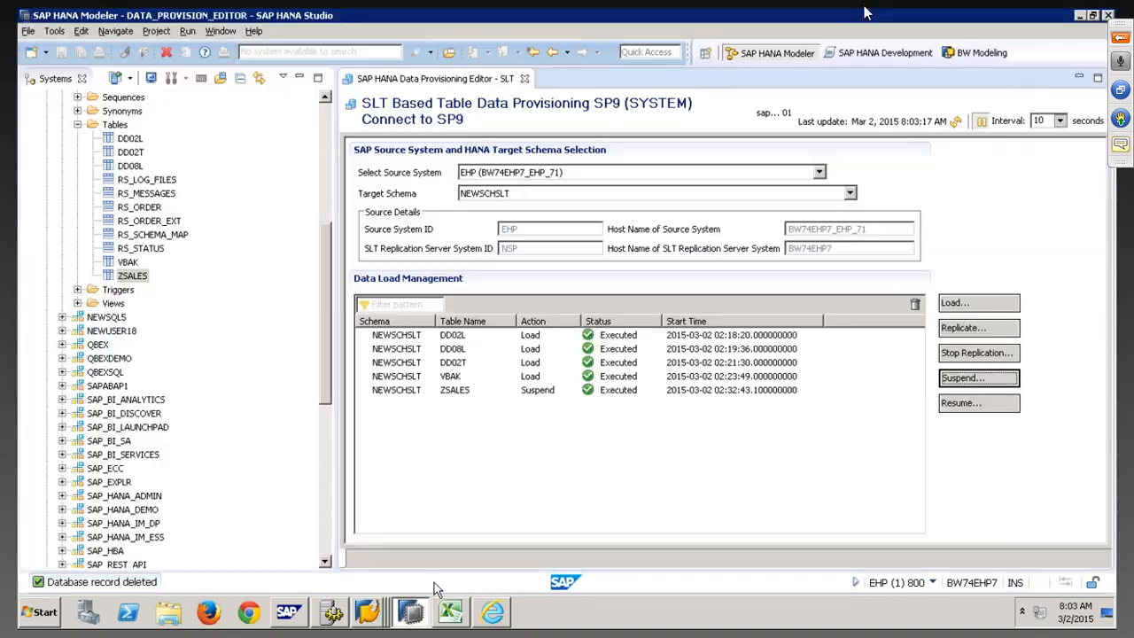
right_click(131, 276)
left_click(191, 373)
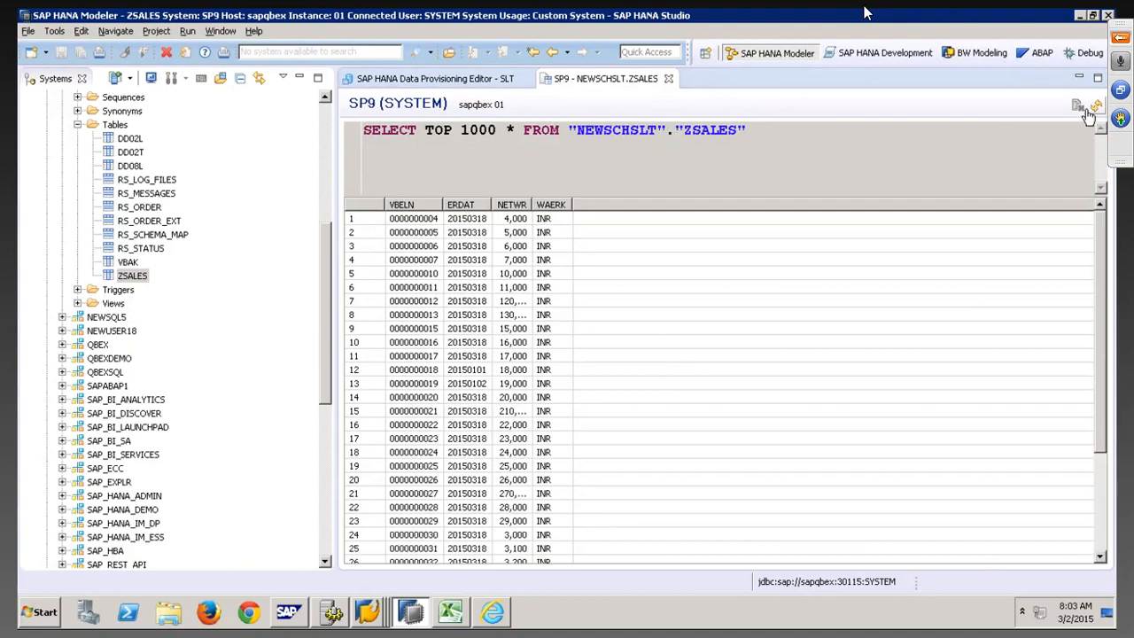
left_click(427, 249)
left_click(1096, 106)
Copy ZSALES's logging table name /1CADMC/00000234 from the cockpit's Table Overview
mouse_move(332, 611)
left_click(370, 558)
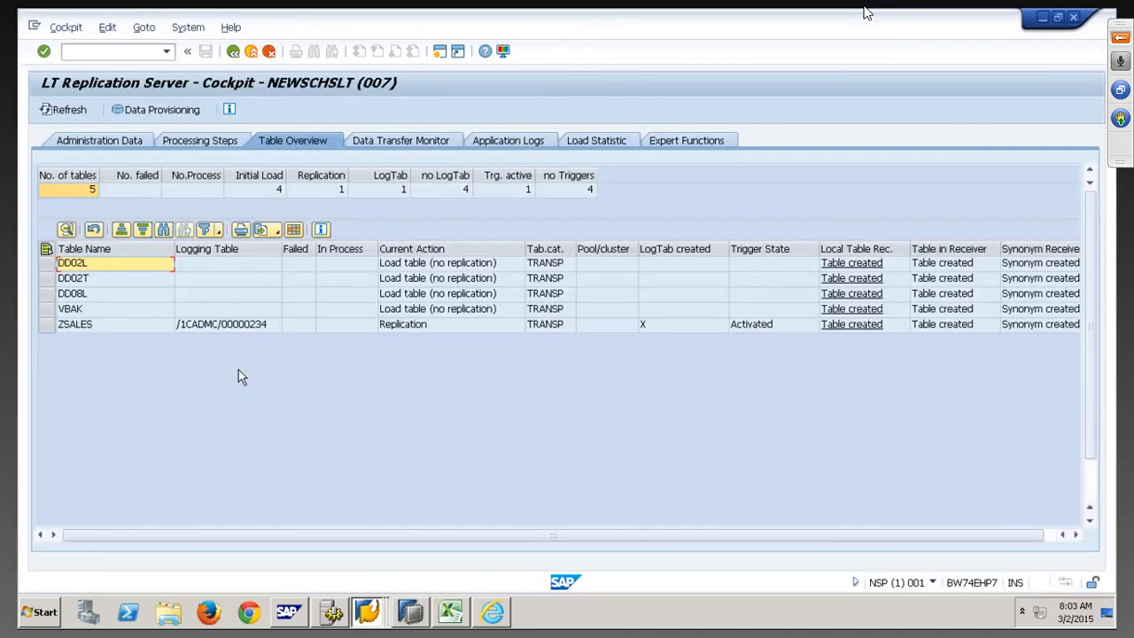
left_click(240, 324)
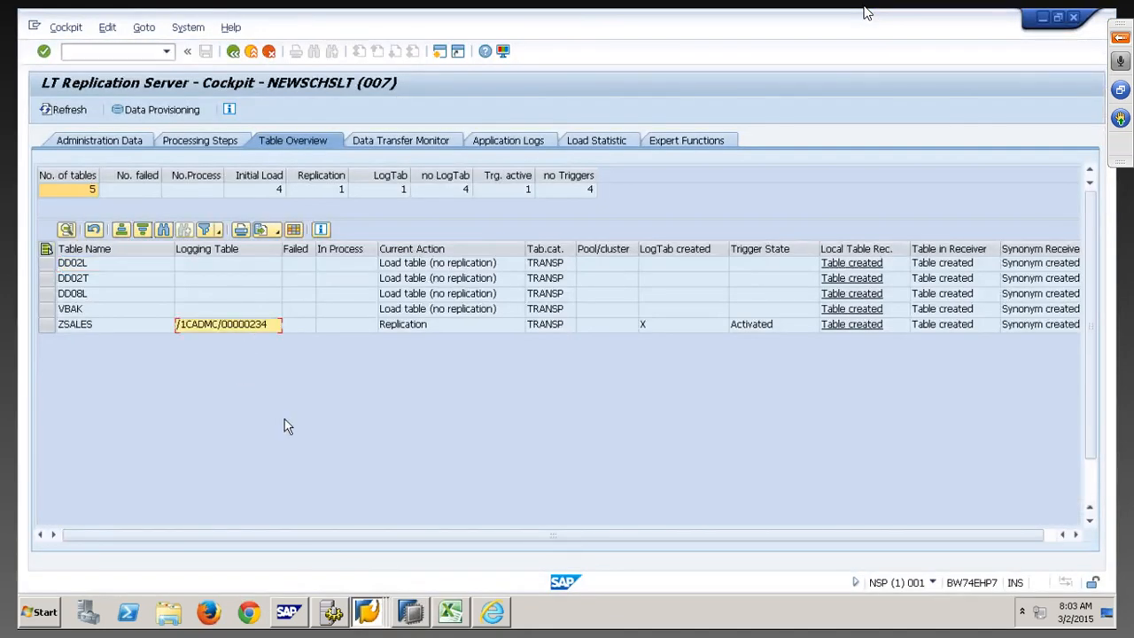
key("ctrl+c")
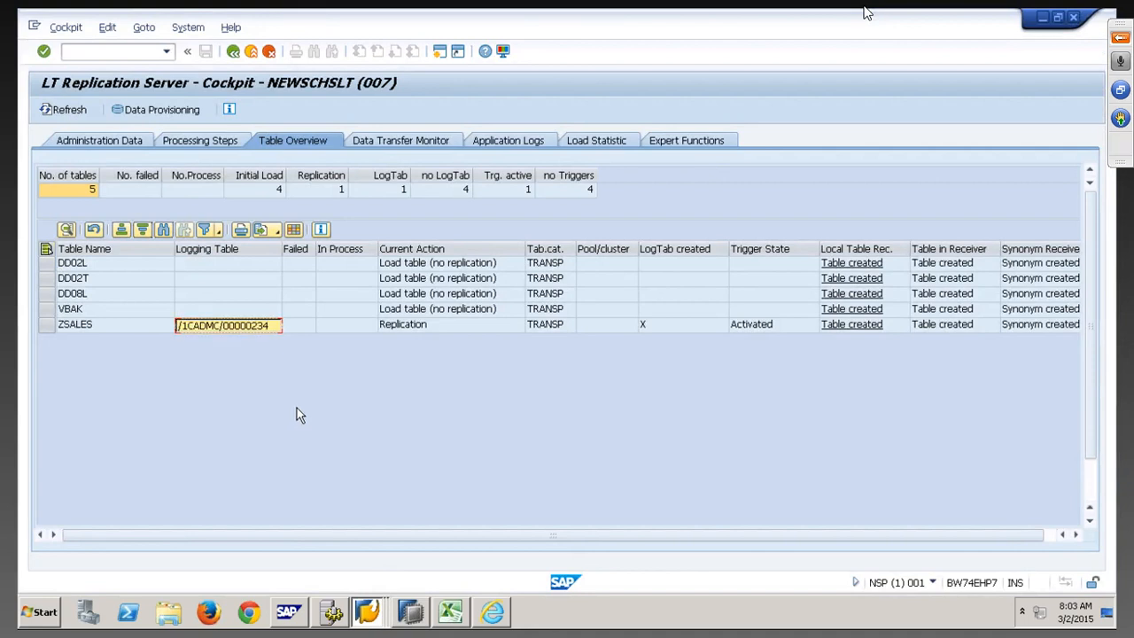
Enter the /OSE11 transaction code in the command field
left_click(145, 53)
type("/OSE11")
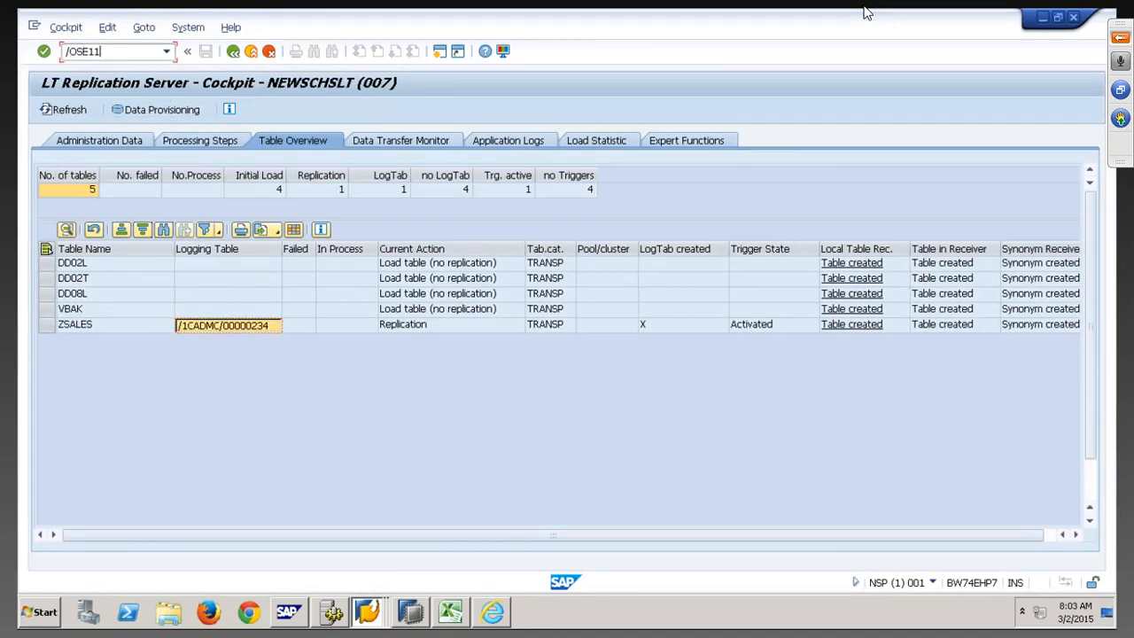
key("BackSpace")
key("BackSpace")
key("BackSpace")
left_click(370, 613)
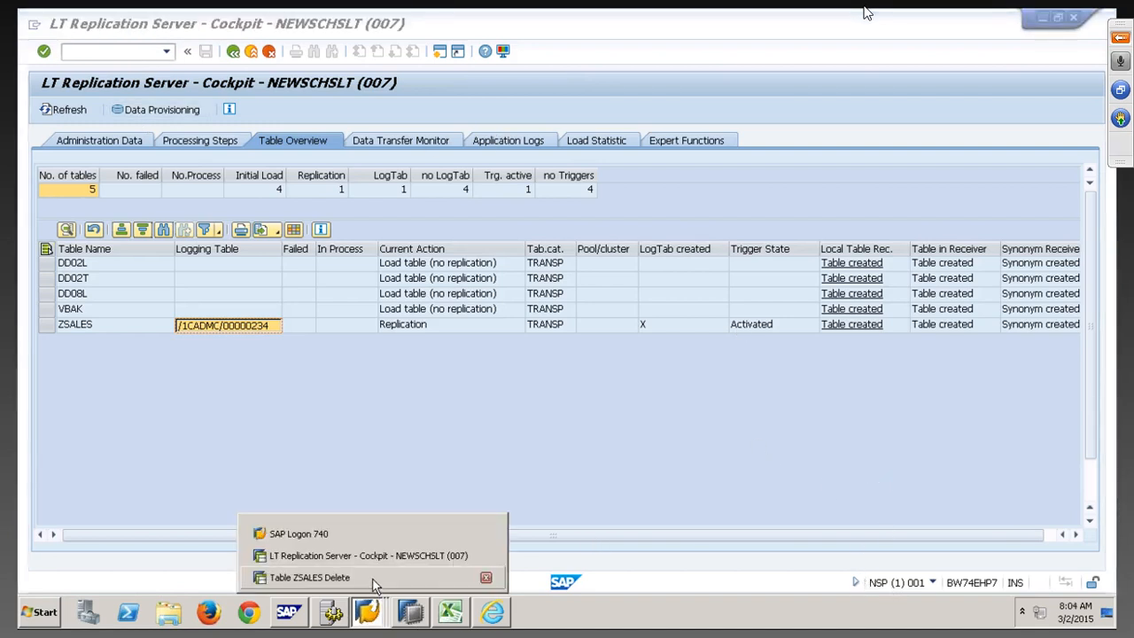
Start SE11 in a new session with /OSE11 and display table /1CADMC/00000234
left_click(373, 578)
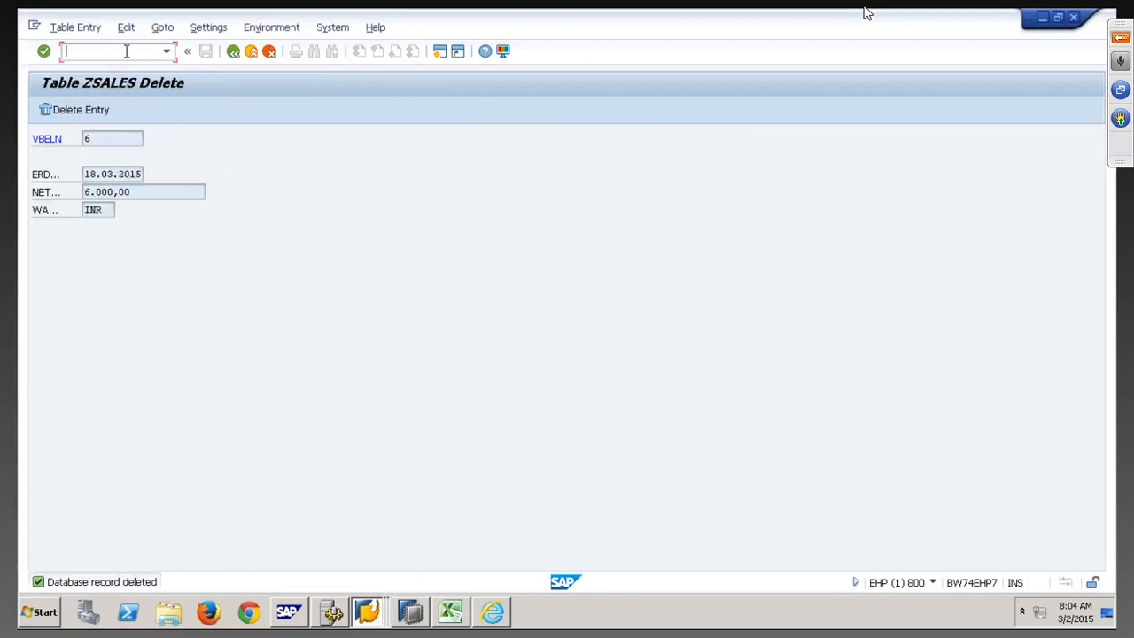
type("/OSE11")
key("Return")
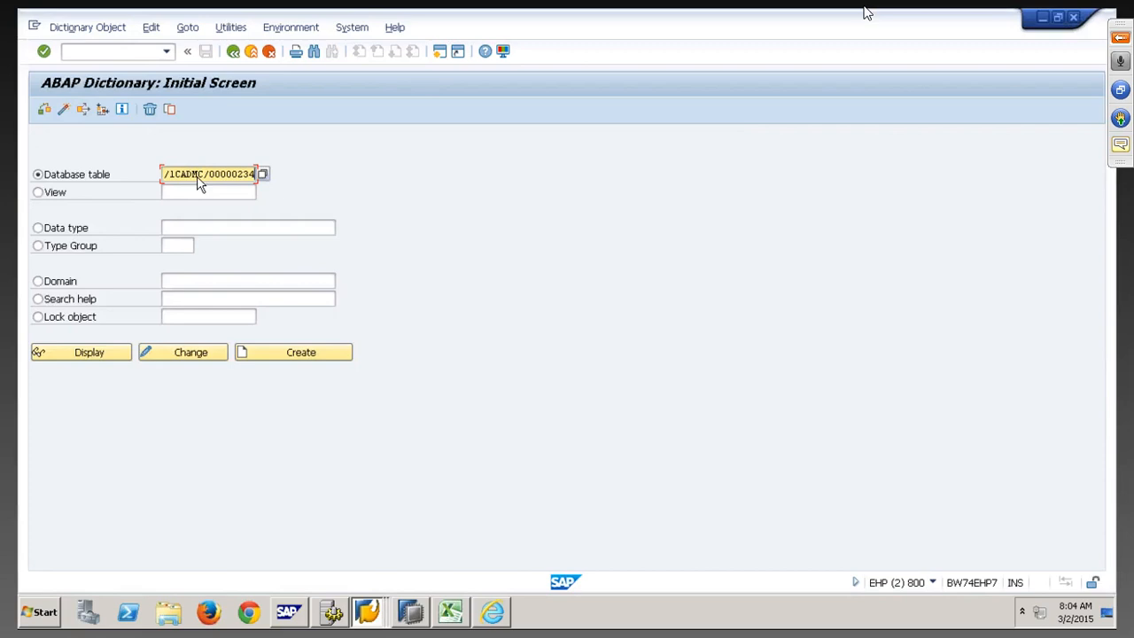
left_click(117, 353)
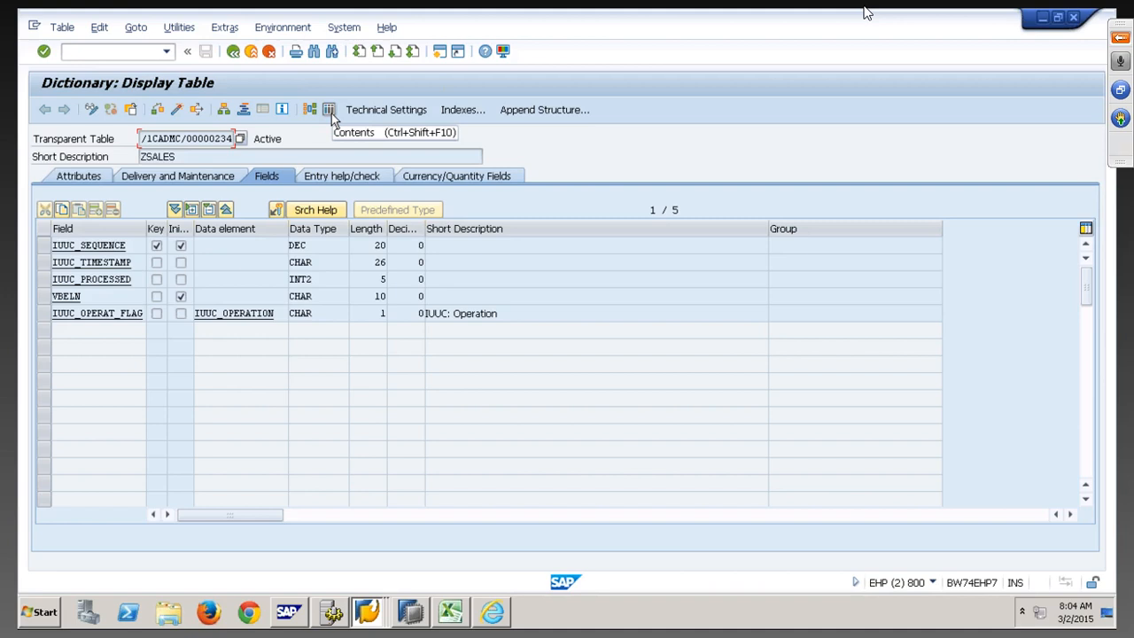
Inspect the table's VBELN field and open its Data Browser selection screen
left_click(330, 112)
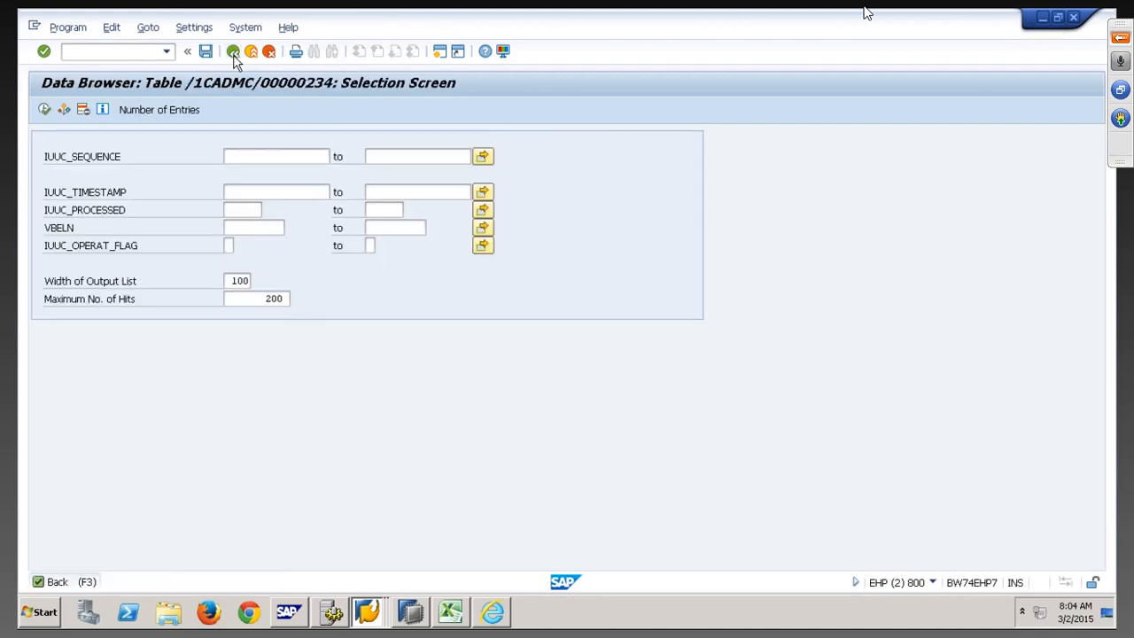
left_click(233, 52)
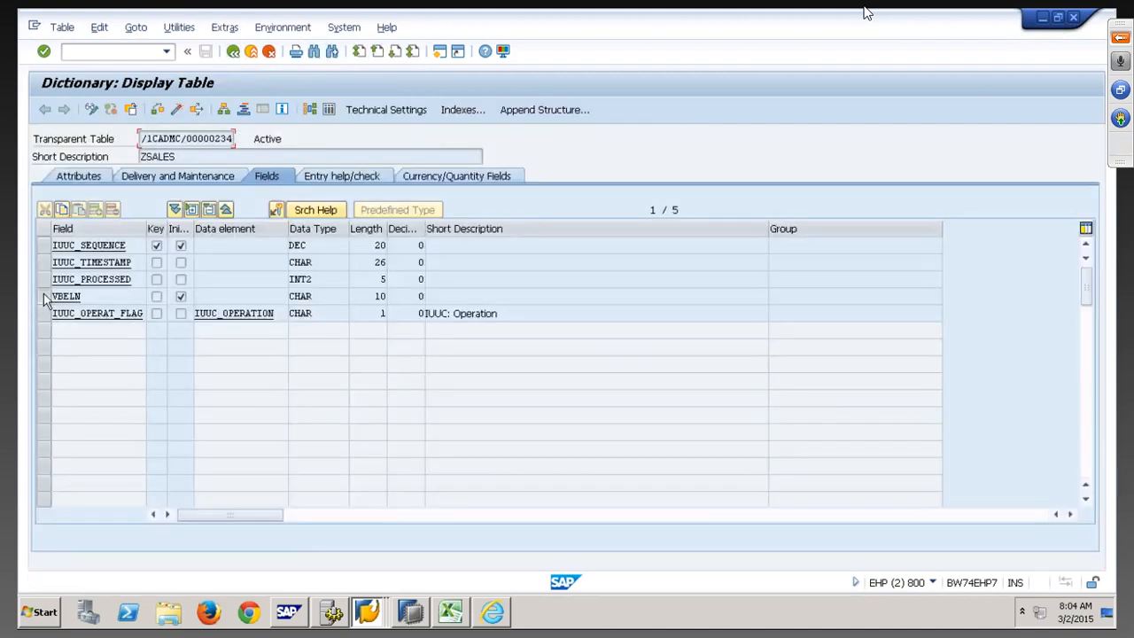
left_click(96, 298)
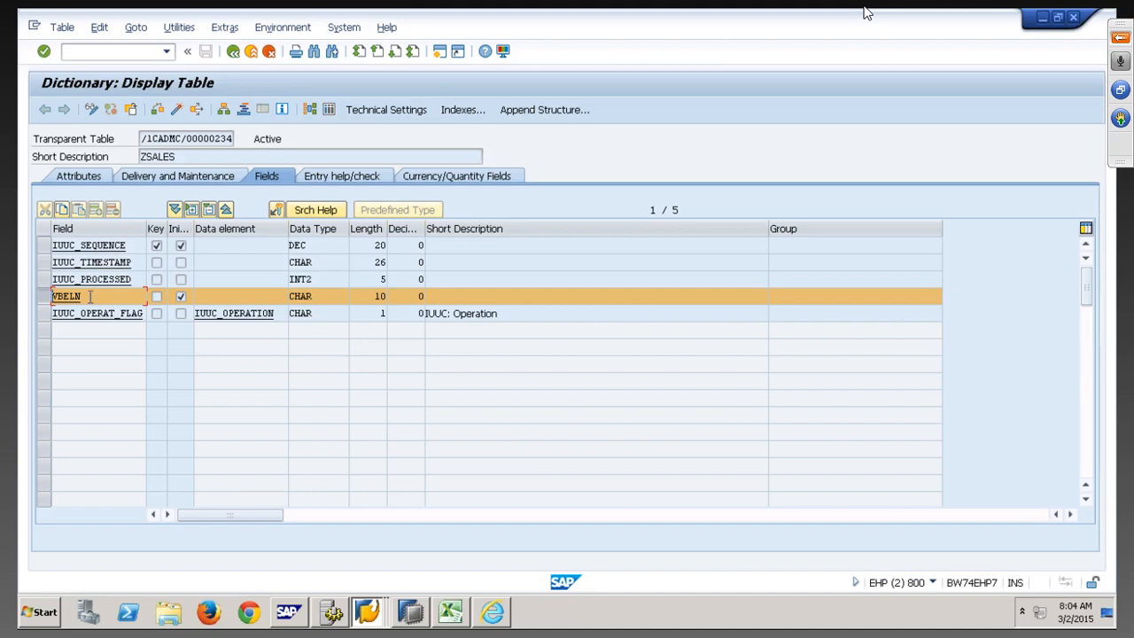
left_click_drag(91, 296, 54, 302)
left_click(63, 27)
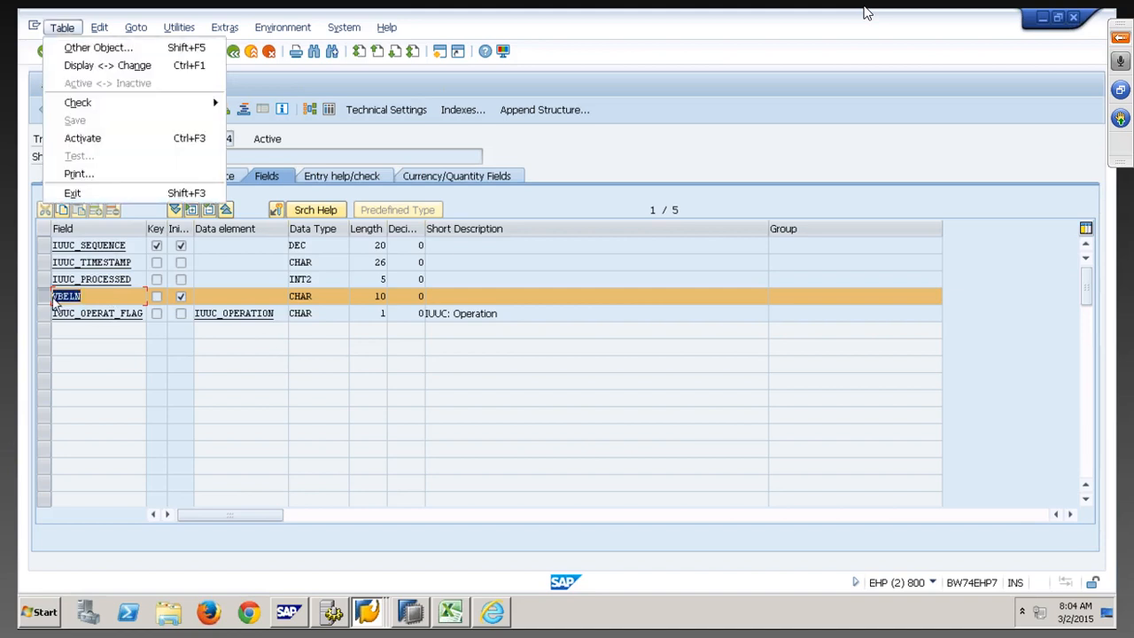
key("Escape")
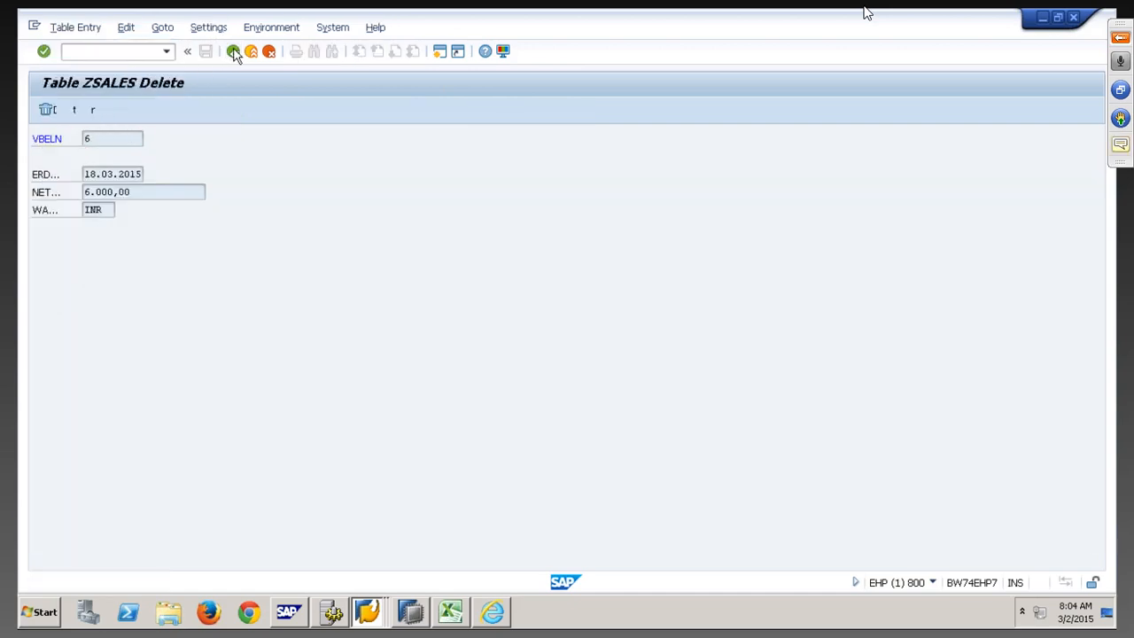
left_click(233, 51)
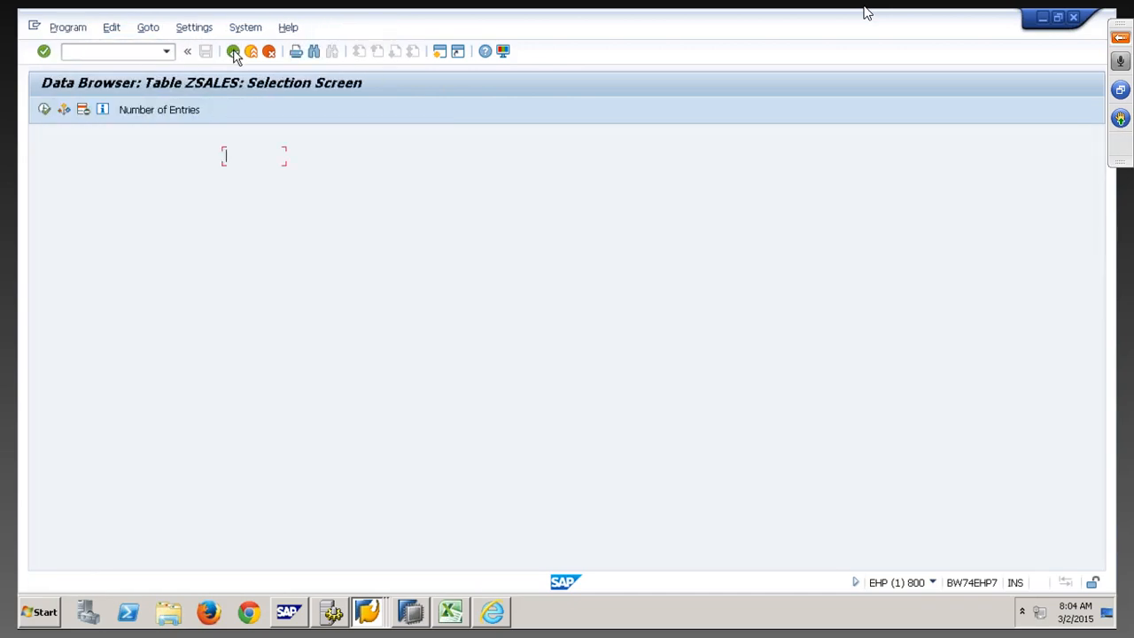
left_click(233, 51)
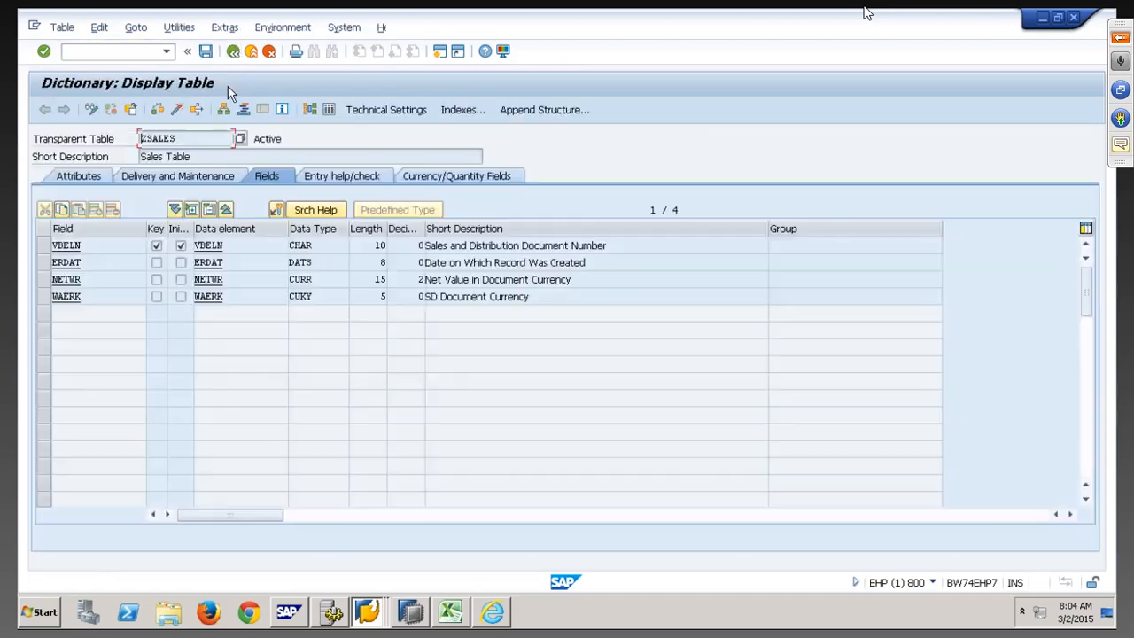
left_click(43, 248)
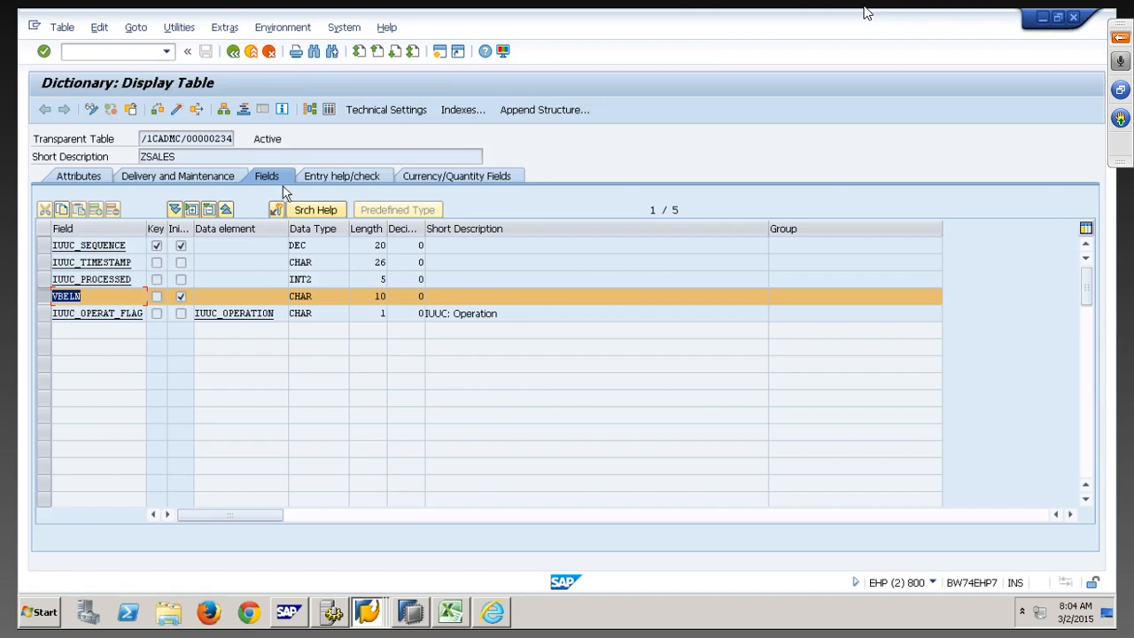
left_click(311, 112)
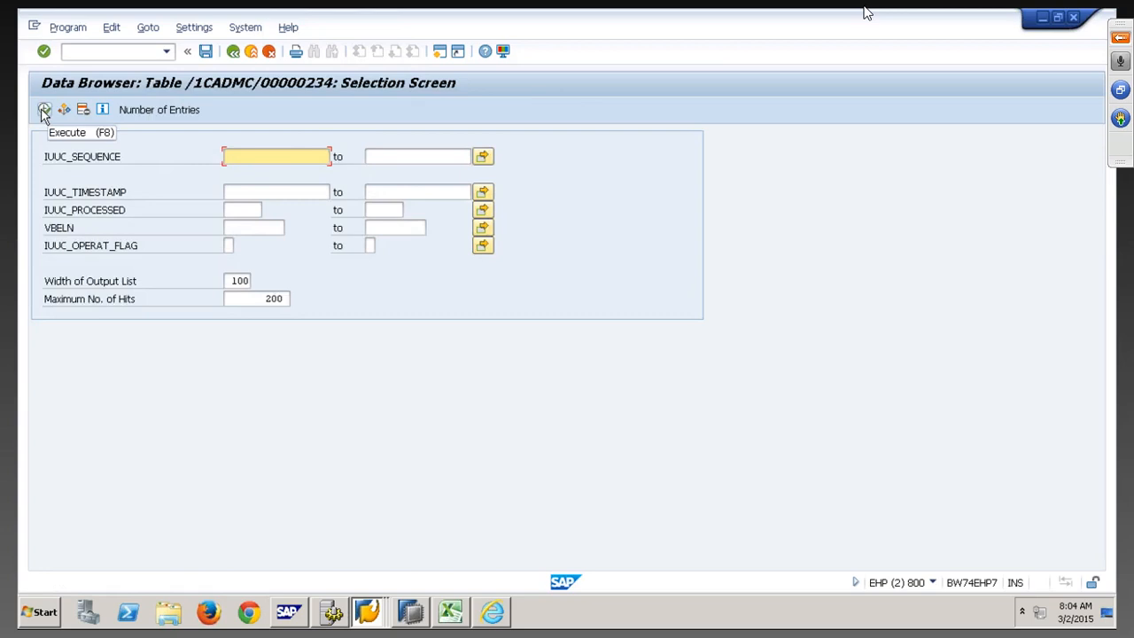
List the logging table entries showing entry 6 flagged D, then list all ZSALES entries
left_click(44, 110)
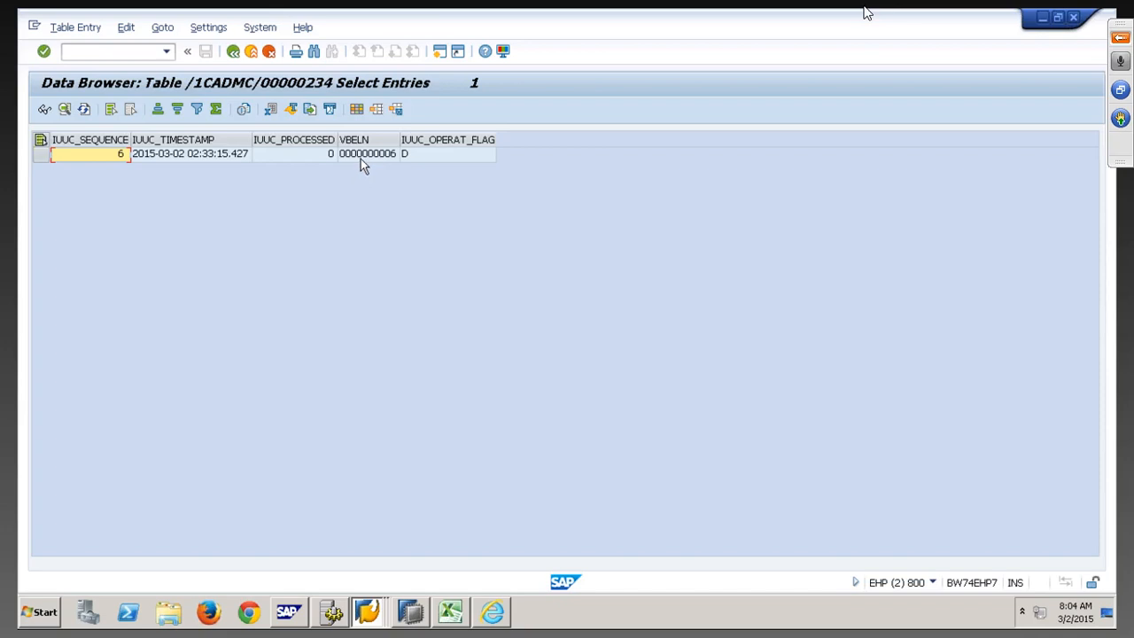
left_click(438, 158)
left_click(368, 612)
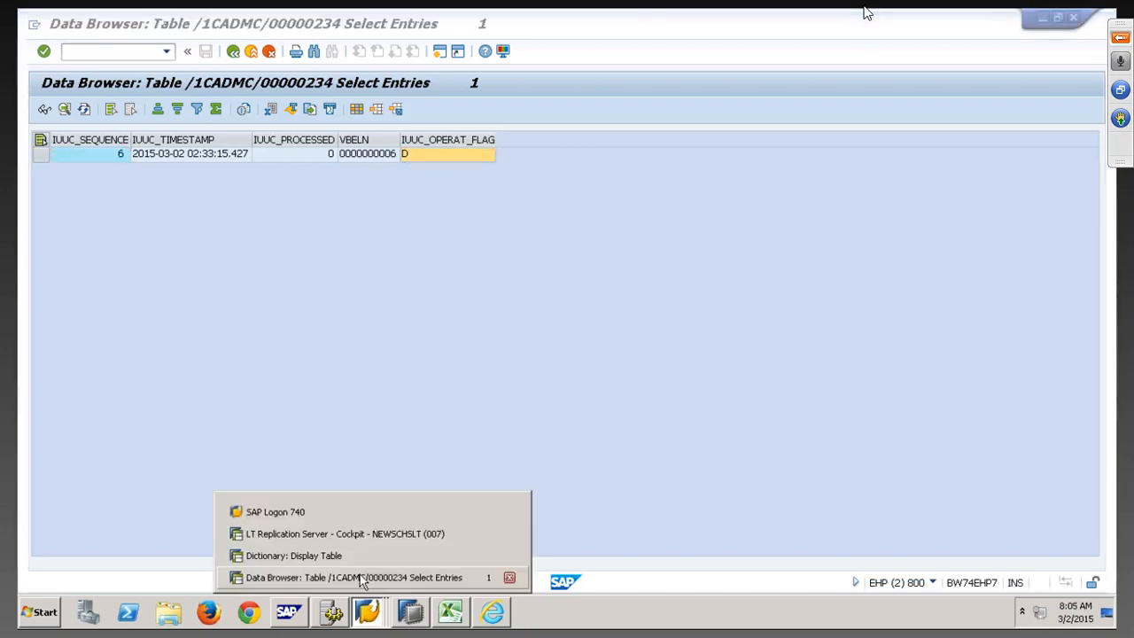
left_click(358, 559)
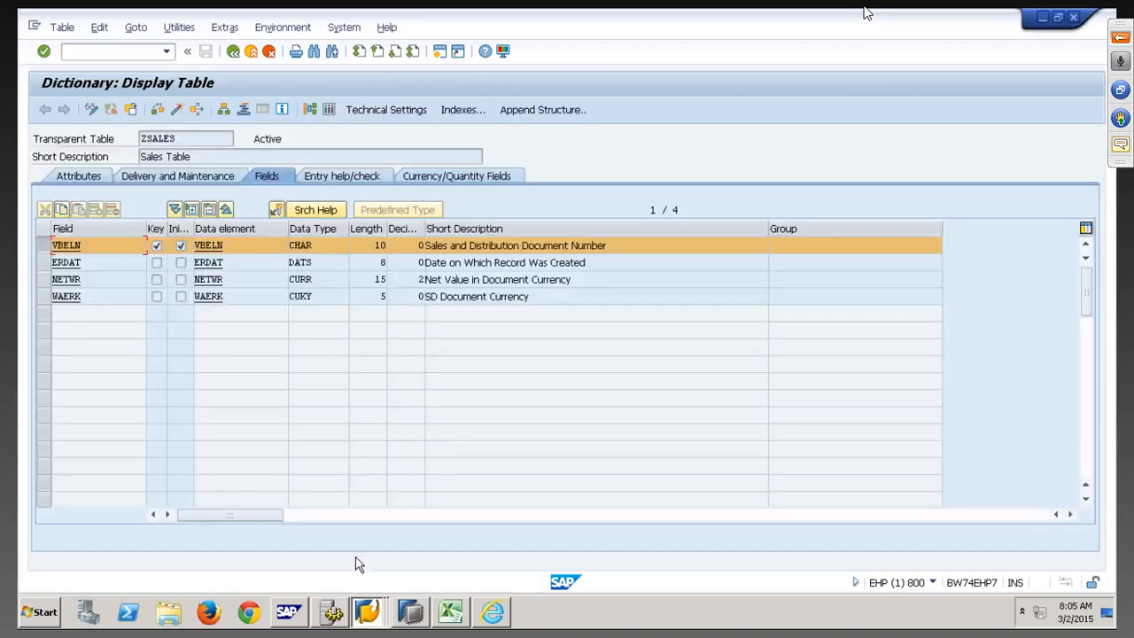
left_click(329, 109)
left_click(44, 110)
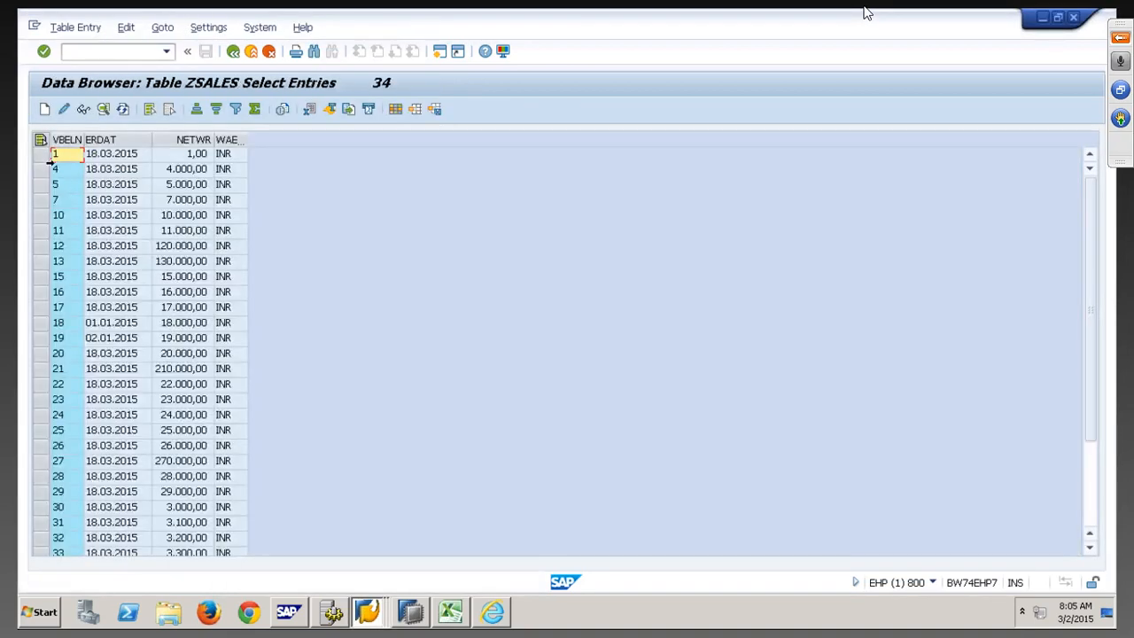
Create ZSALES record 42 dated 02.01.2015 worth 420000 INR and save it
left_click(43, 110)
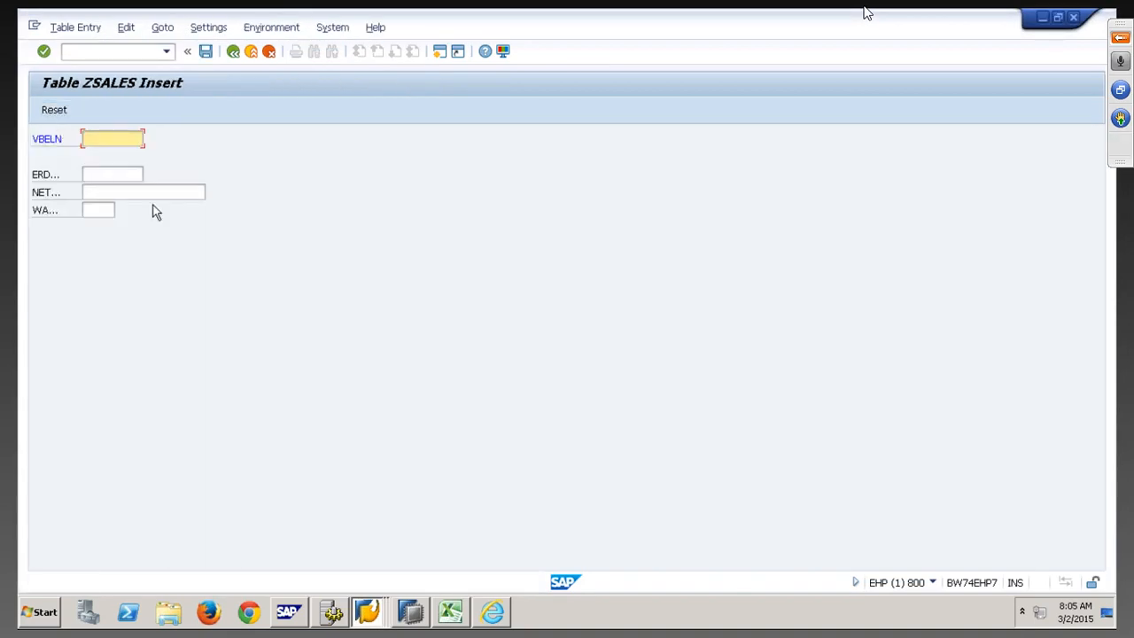
type("42")
key("Tab")
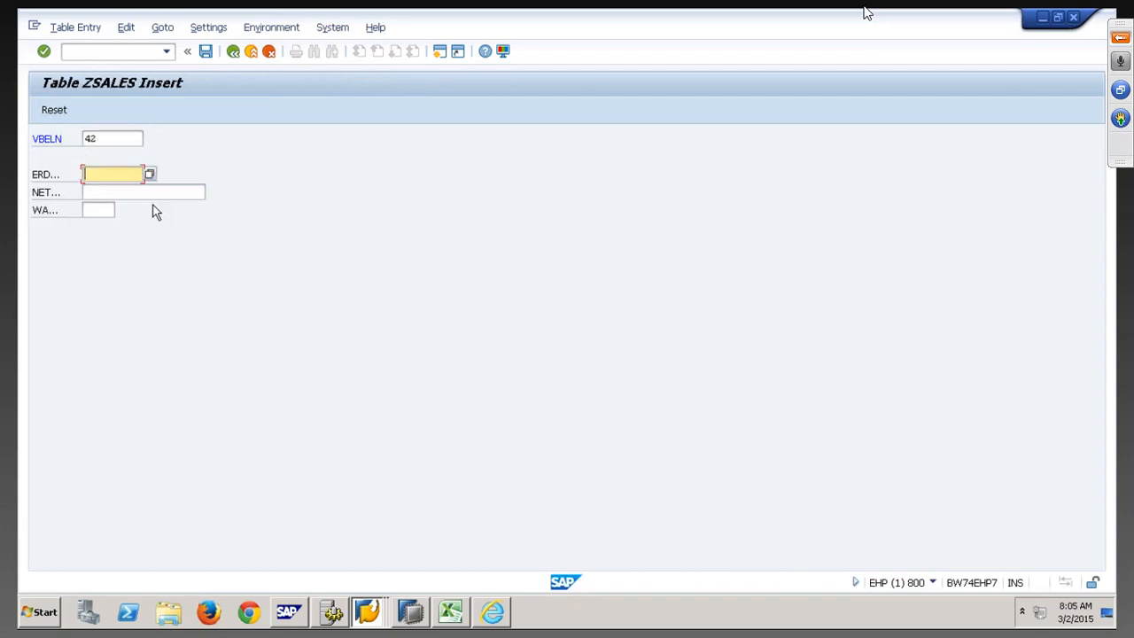
key("Down")
key("Tab")
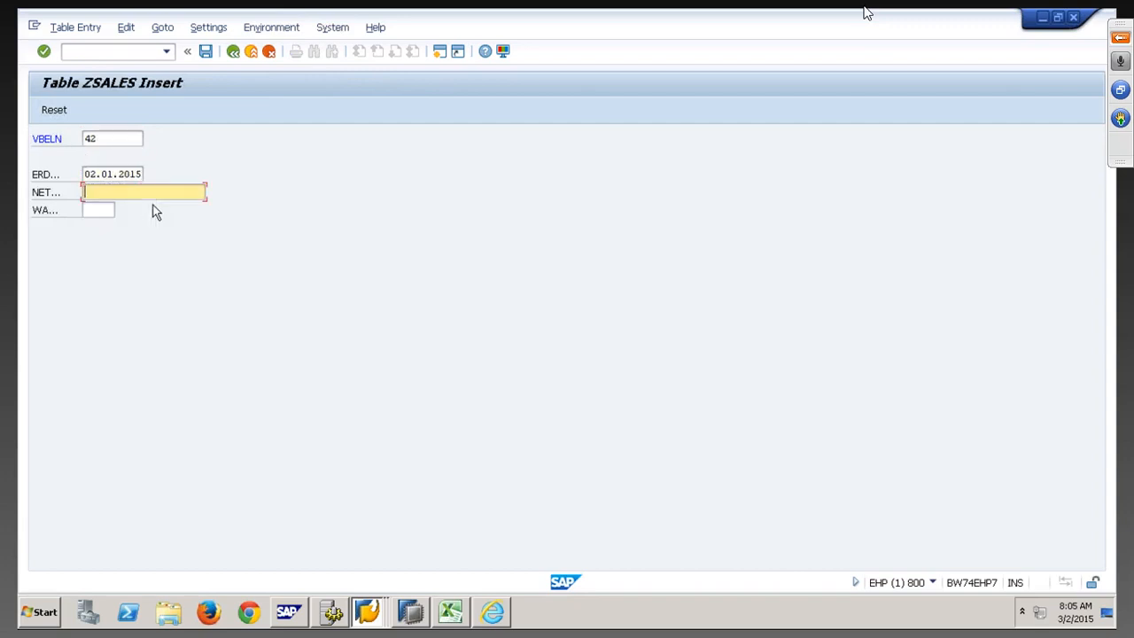
type("420000")
key("Tab")
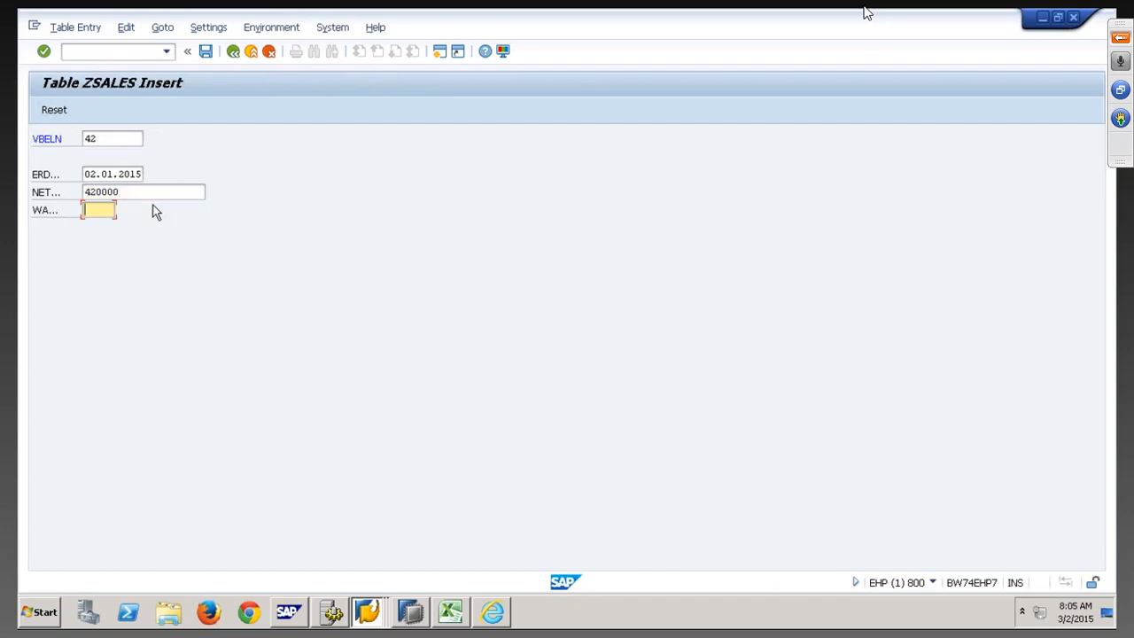
type("INR")
left_click(206, 53)
key("alt+Tab")
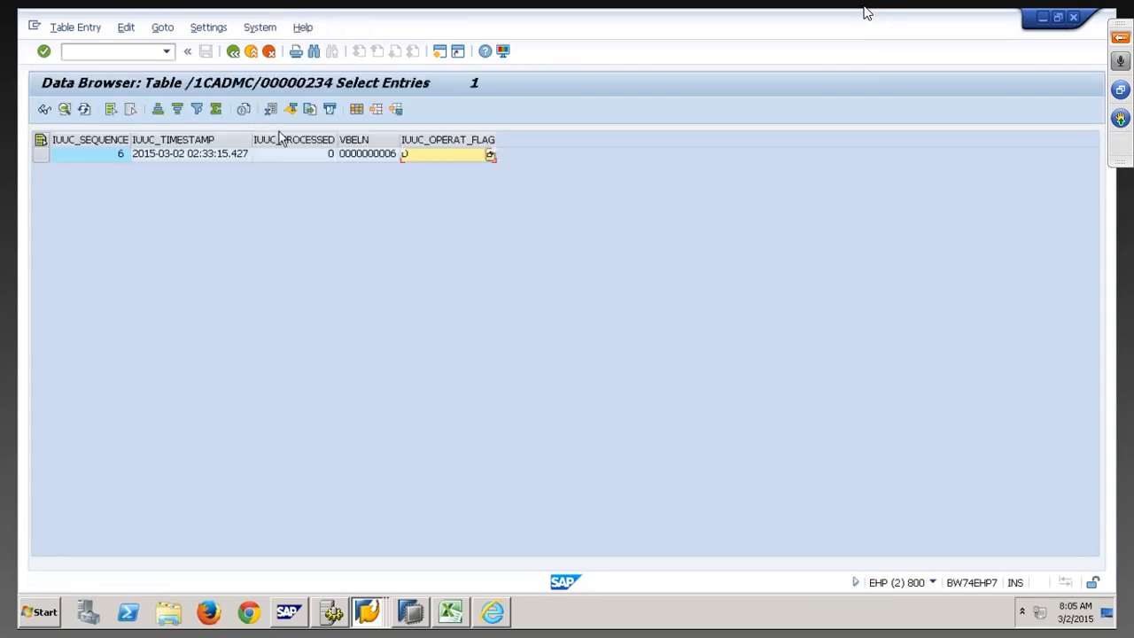
left_click(84, 110)
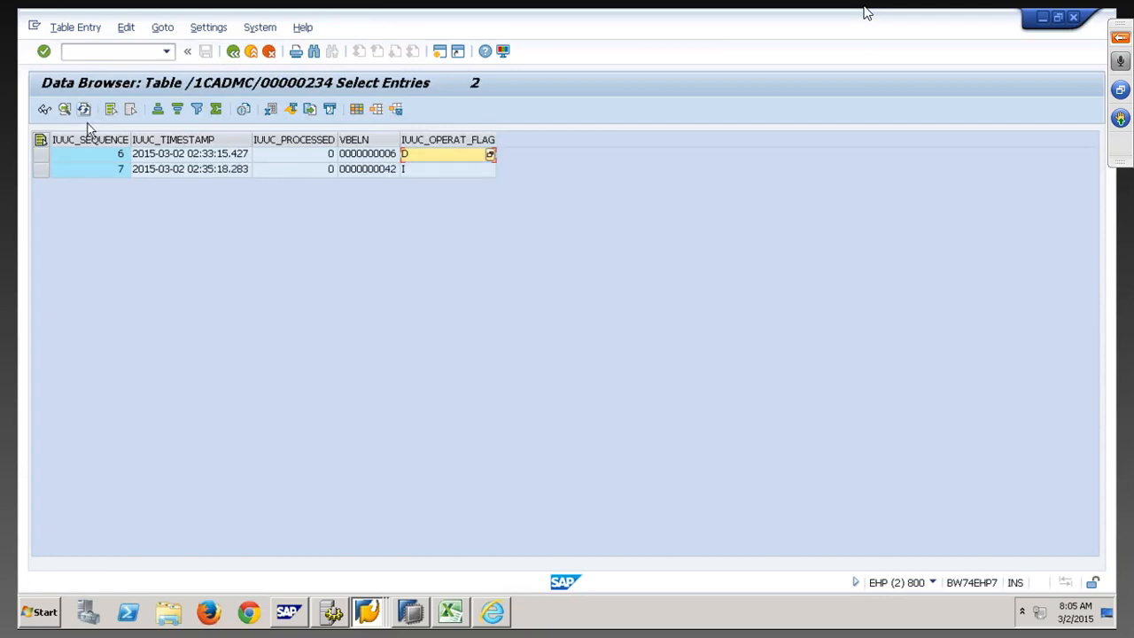
left_click(386, 170)
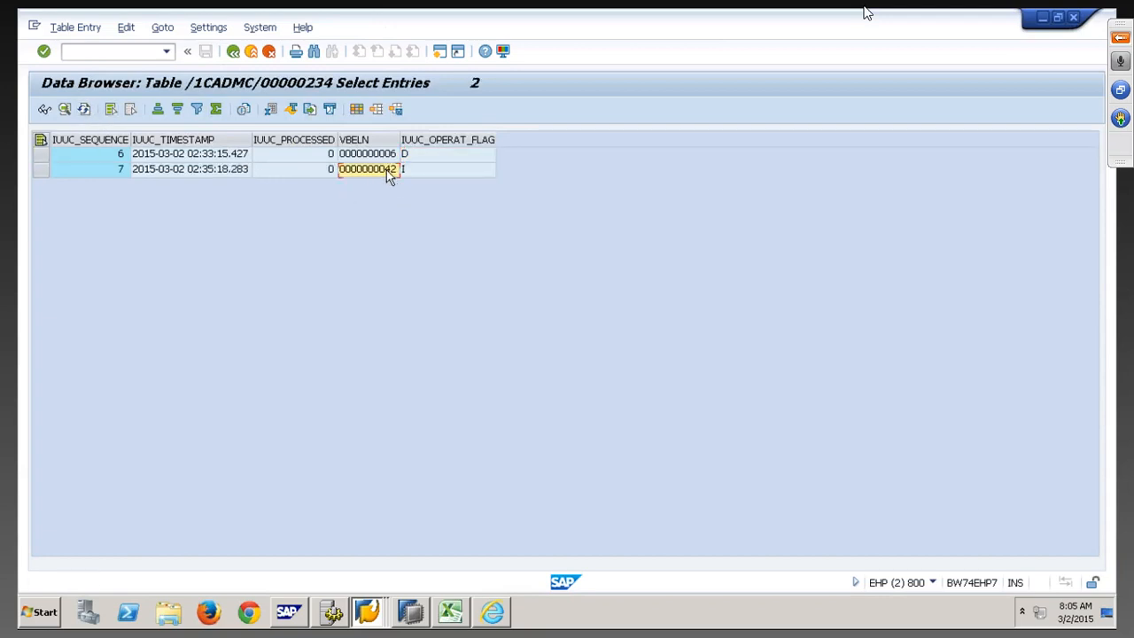
left_click(422, 172)
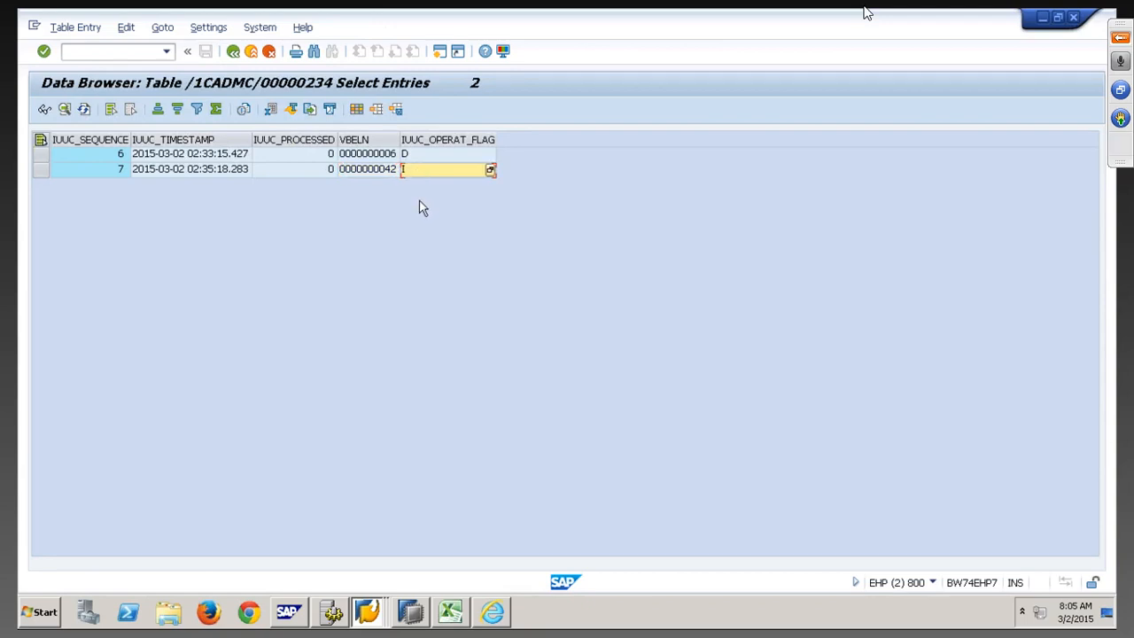
key("alt+Tab")
left_click(232, 52)
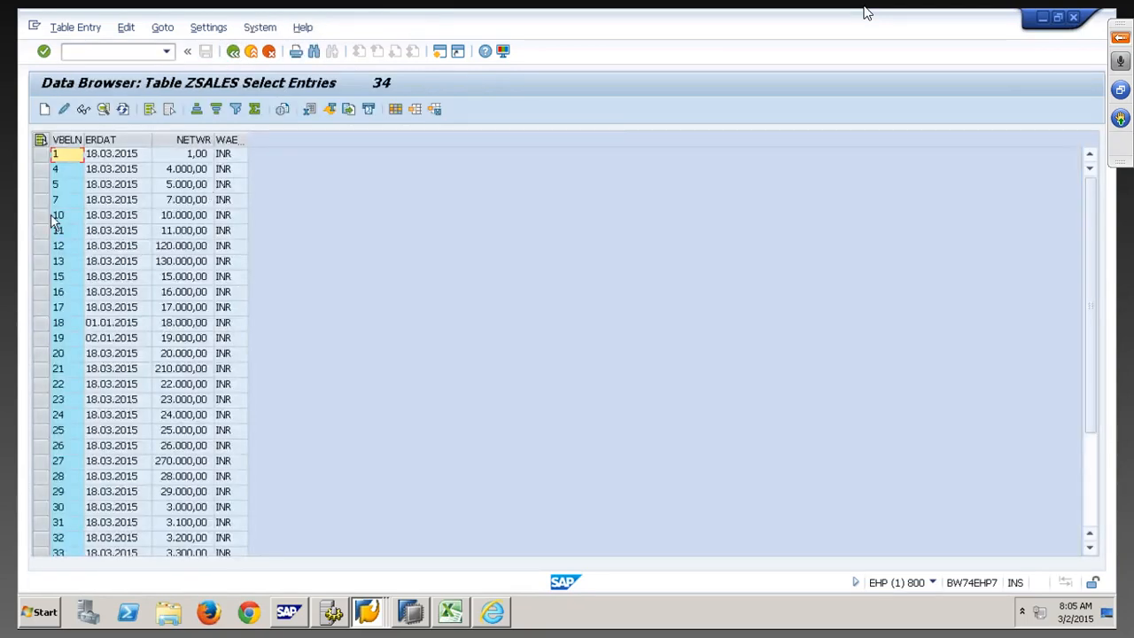
Change the net value (NETWR) of ZSALES entry 4 to 4 and save it
left_click(51, 184)
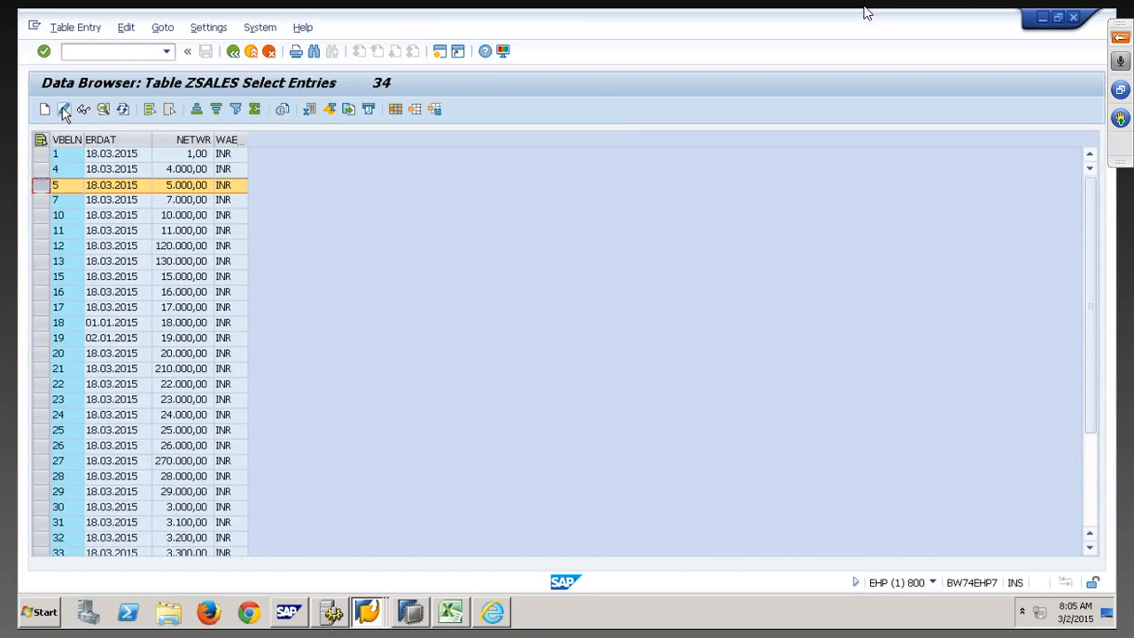
left_click(50, 169)
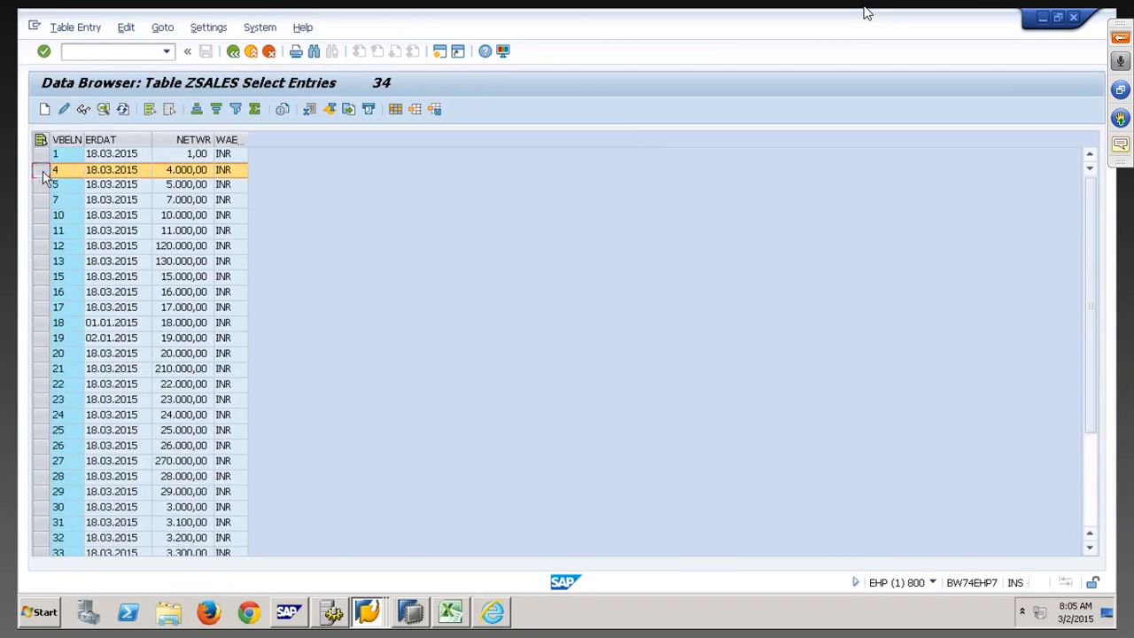
left_click(64, 108)
key("Tab")
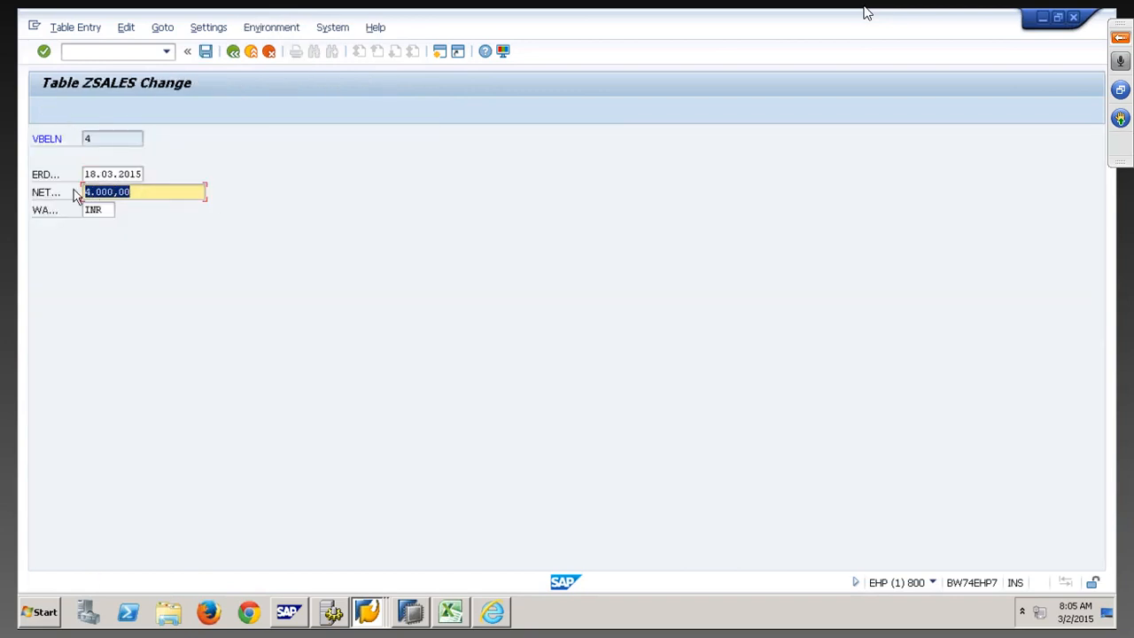
type("4")
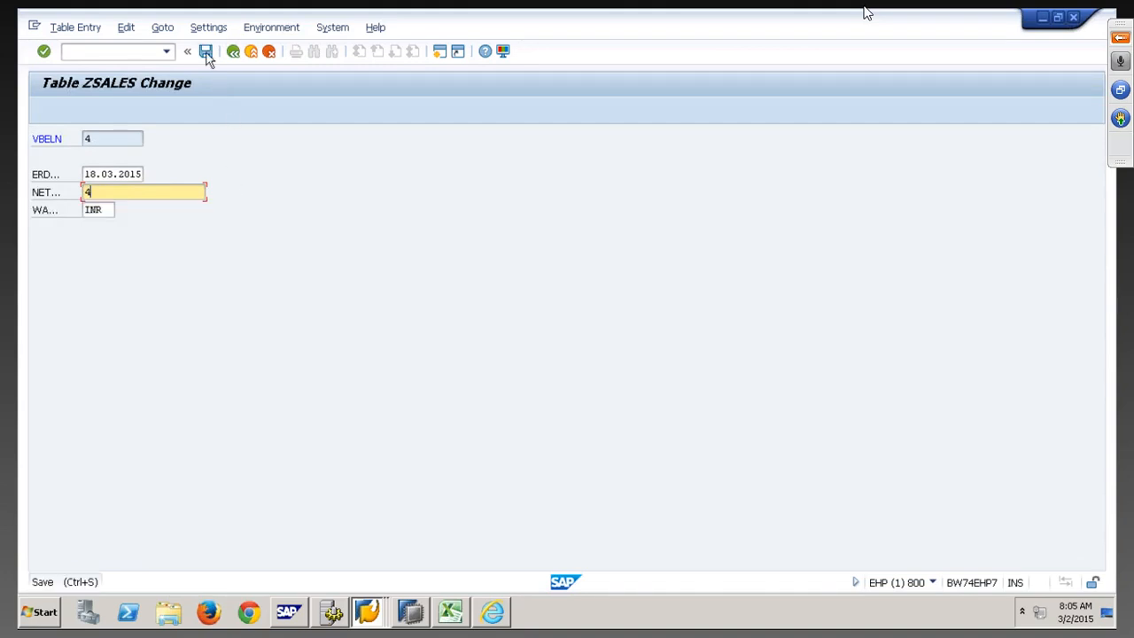
left_click(205, 52)
Refresh the /1CADMC/00000234 logging table and confirm entry 4 is logged as an update (U)
key("alt+Tab")
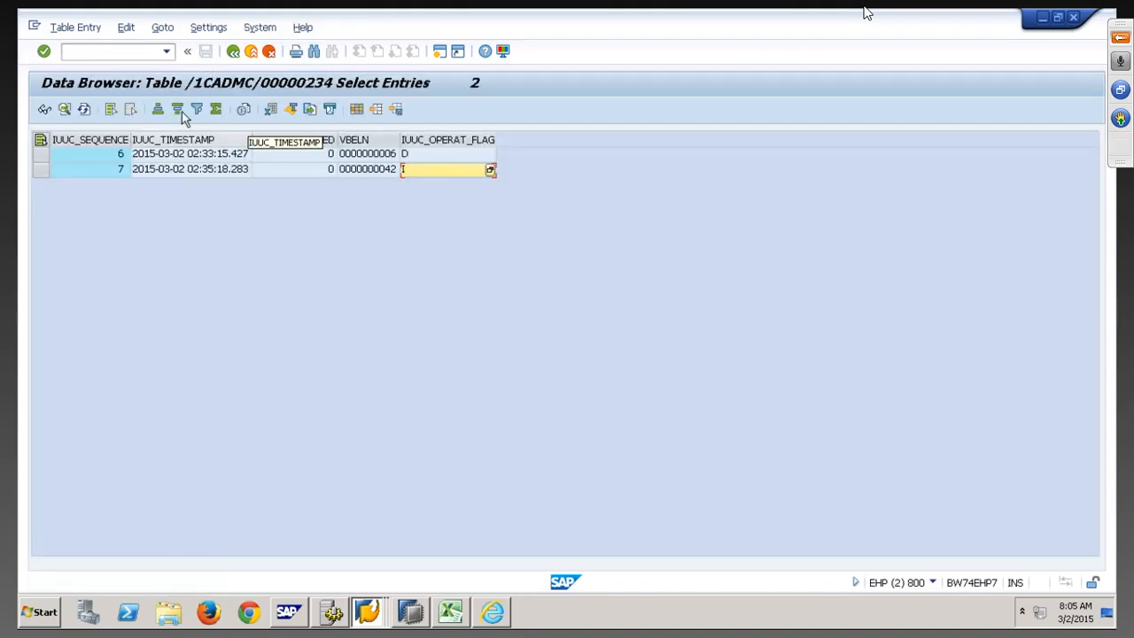
left_click(83, 108)
left_click(375, 185)
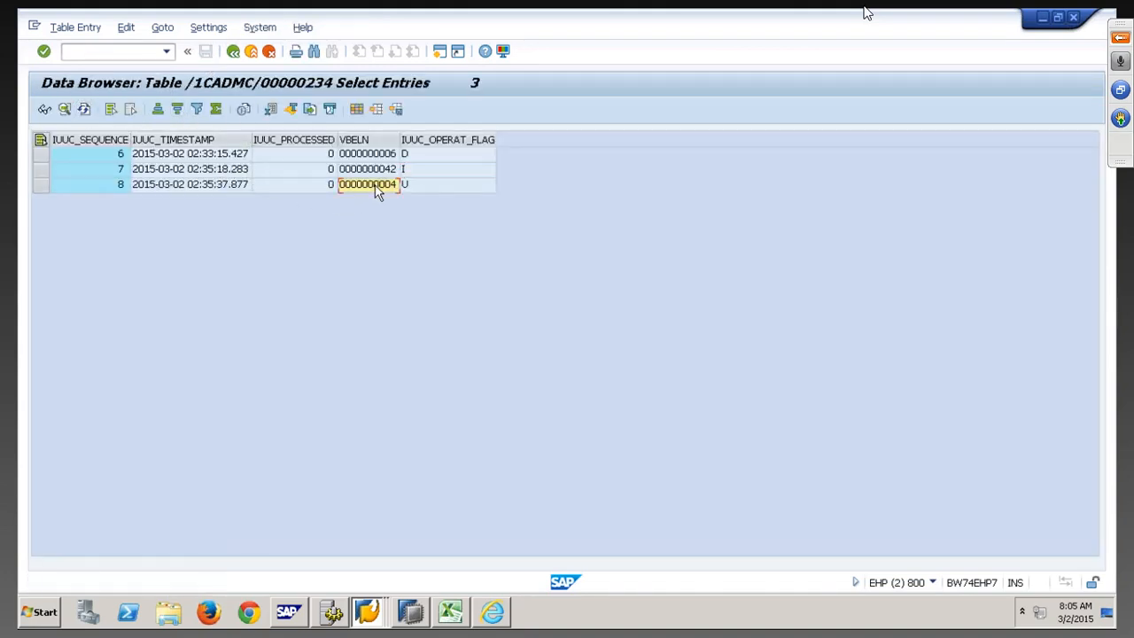
left_click(438, 188)
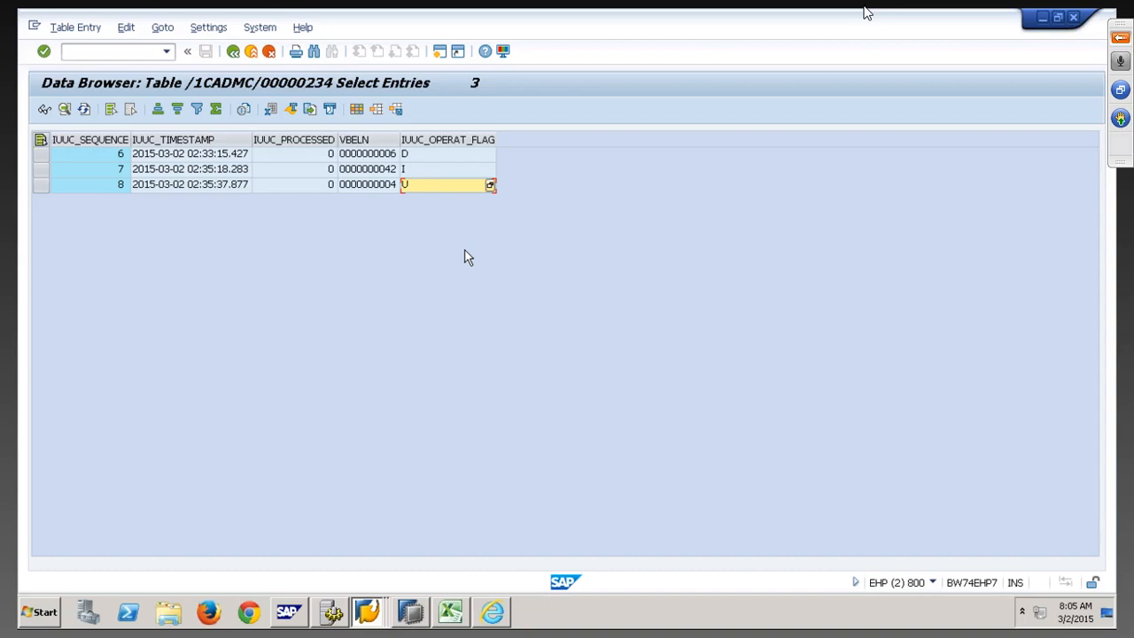
left_click(410, 612)
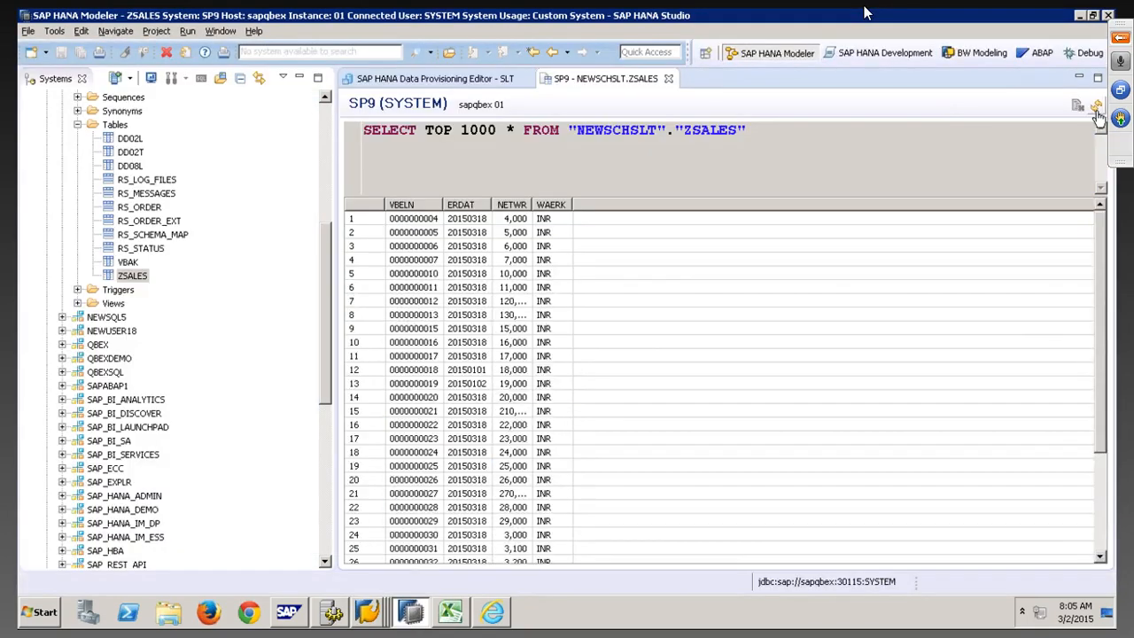
Inspect the replicated ZSALES rows for documents 6 and 4, with document 4 still at 4,000
left_click(421, 250)
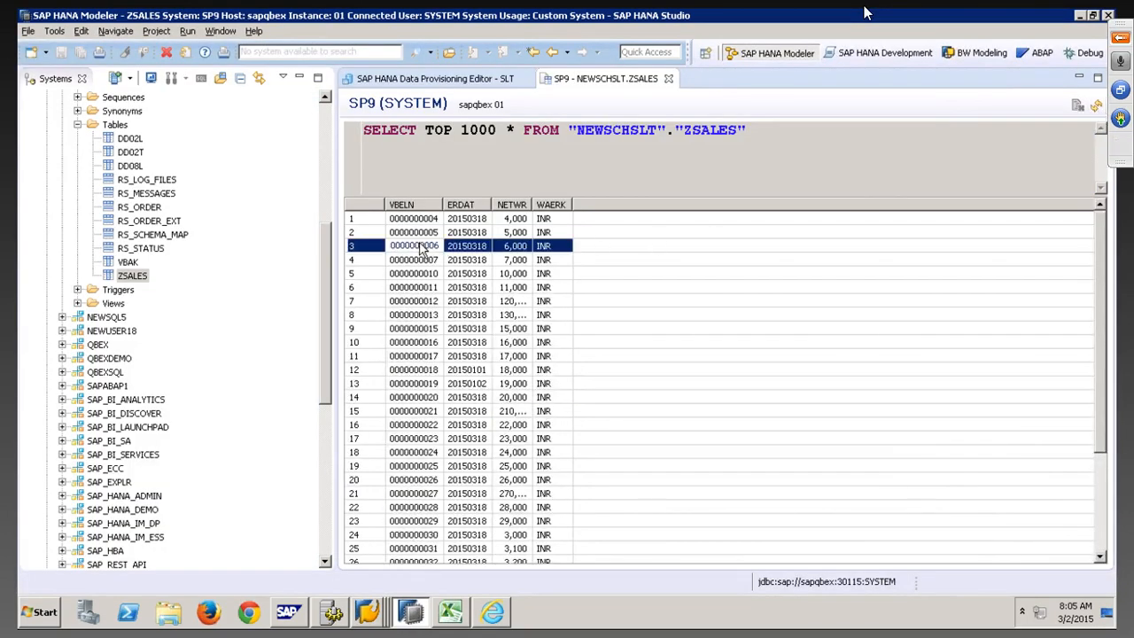
left_click(427, 220)
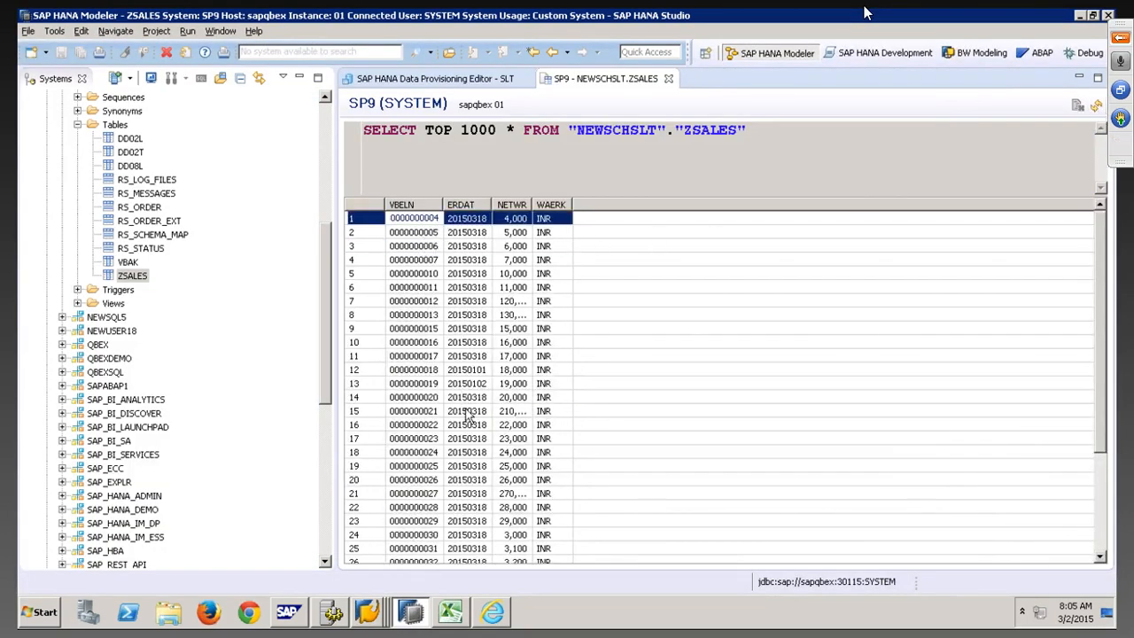
scroll(467, 416, "down", 4)
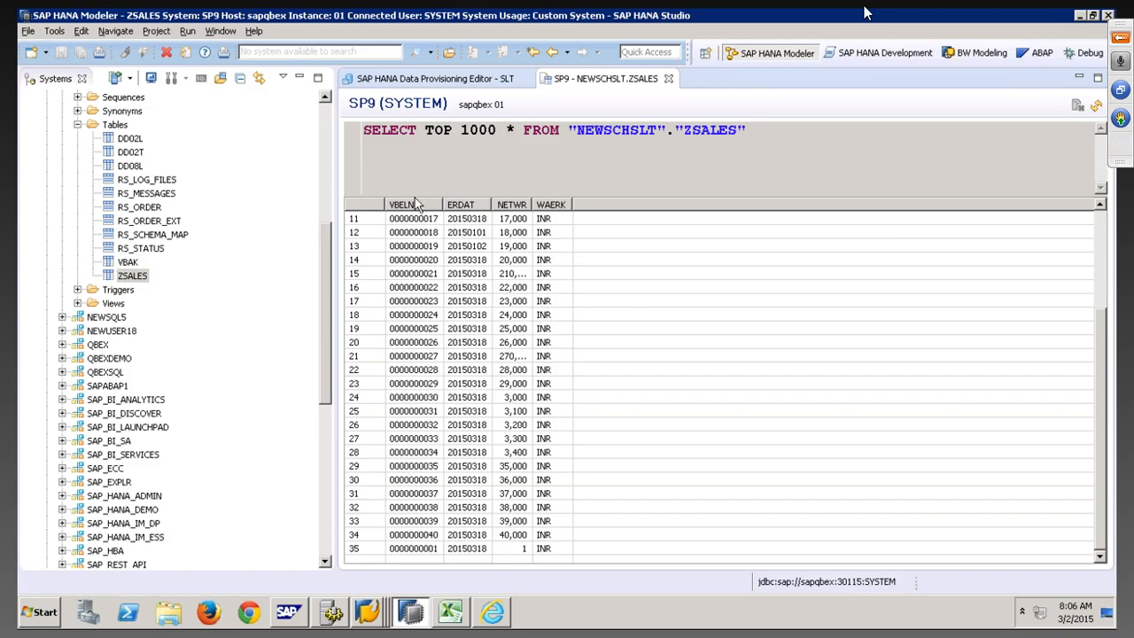
left_click(466, 78)
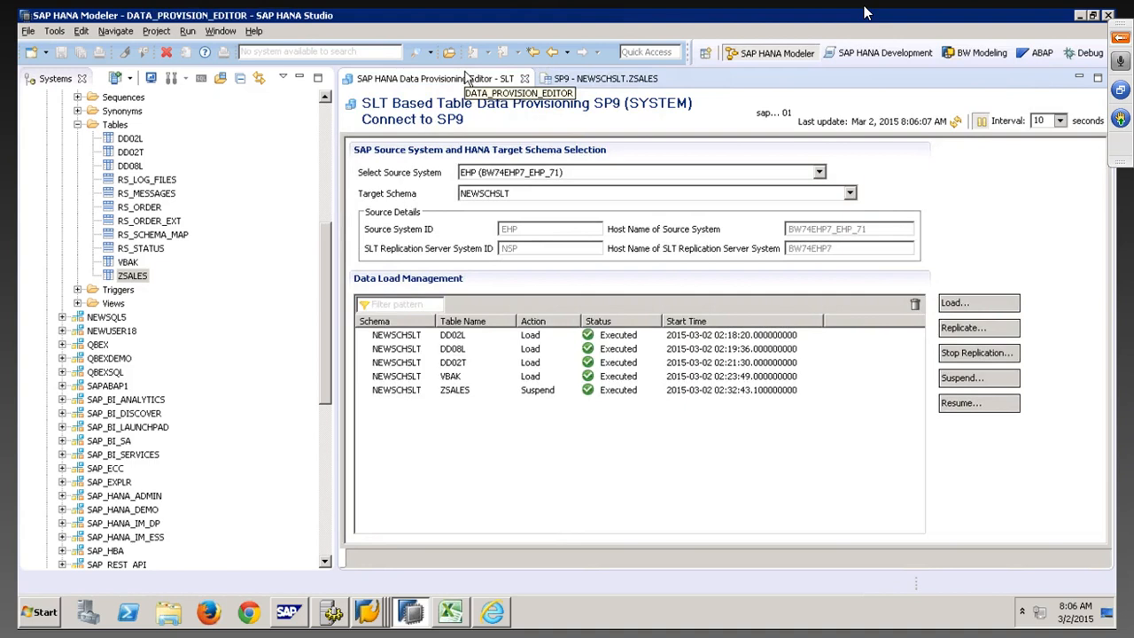
Resume replication of the ZSALES table so it shows Replicate, In Process
left_click(968, 405)
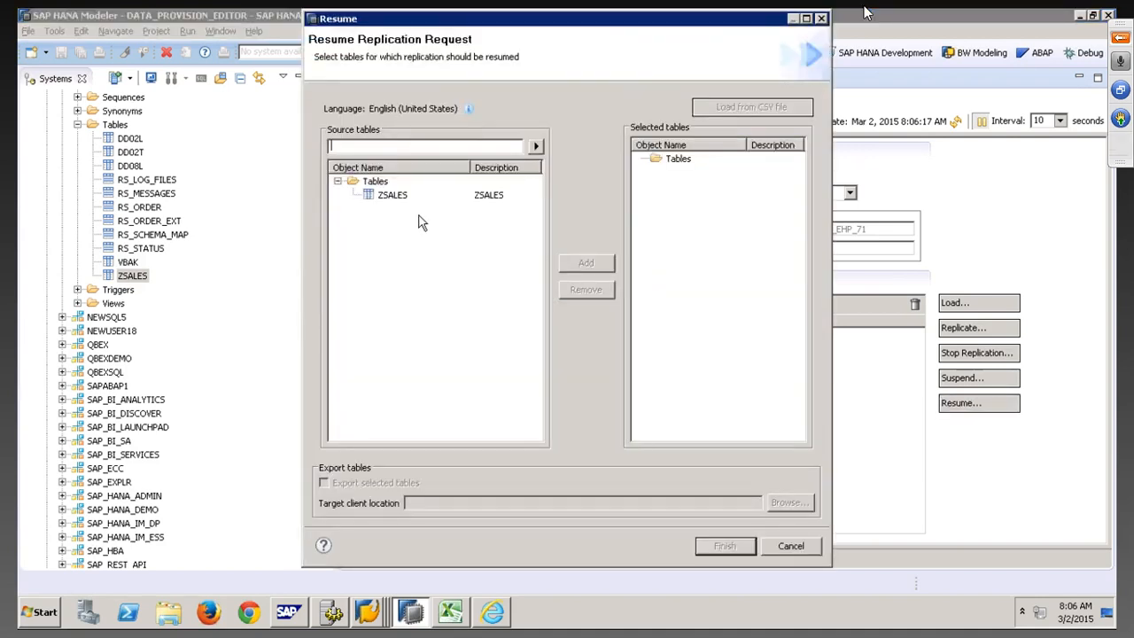
left_click(398, 197)
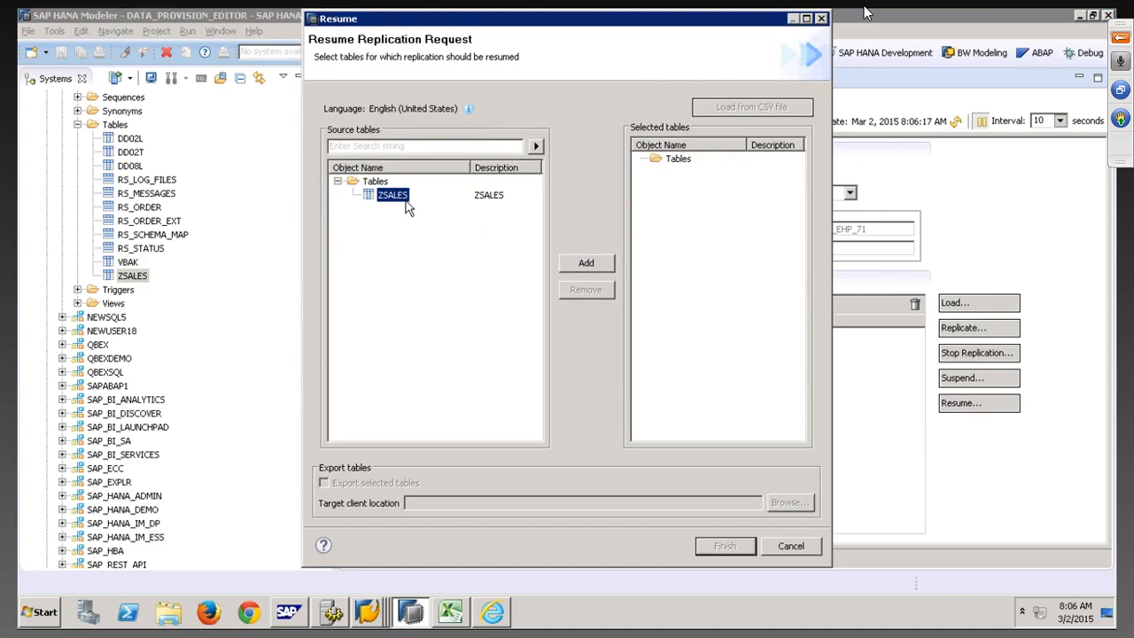
left_click(584, 262)
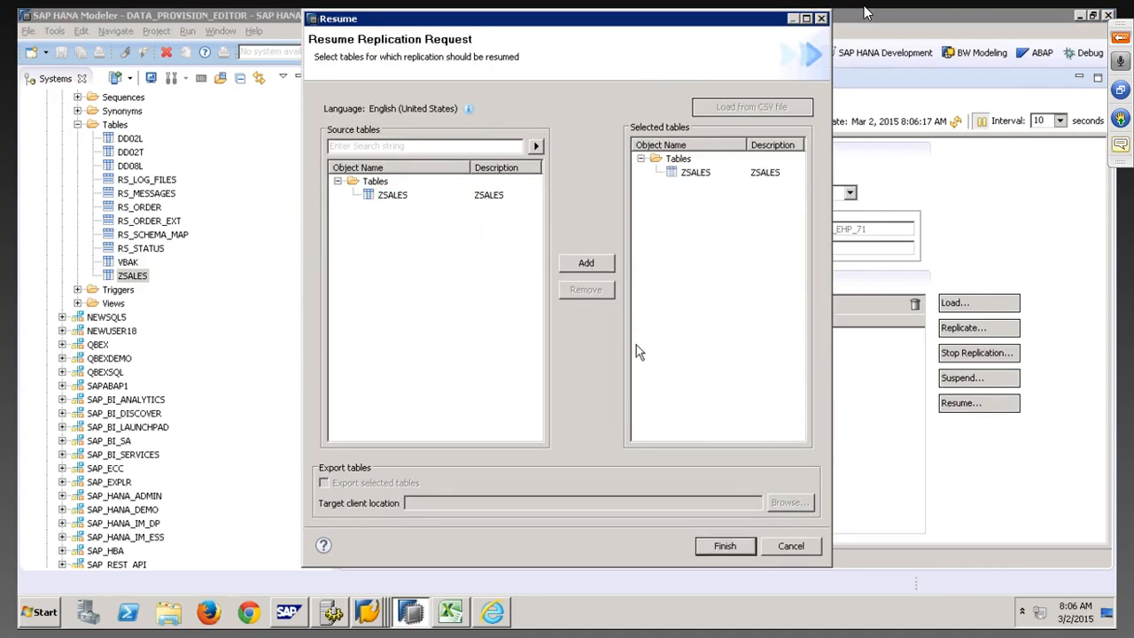
left_click(719, 554)
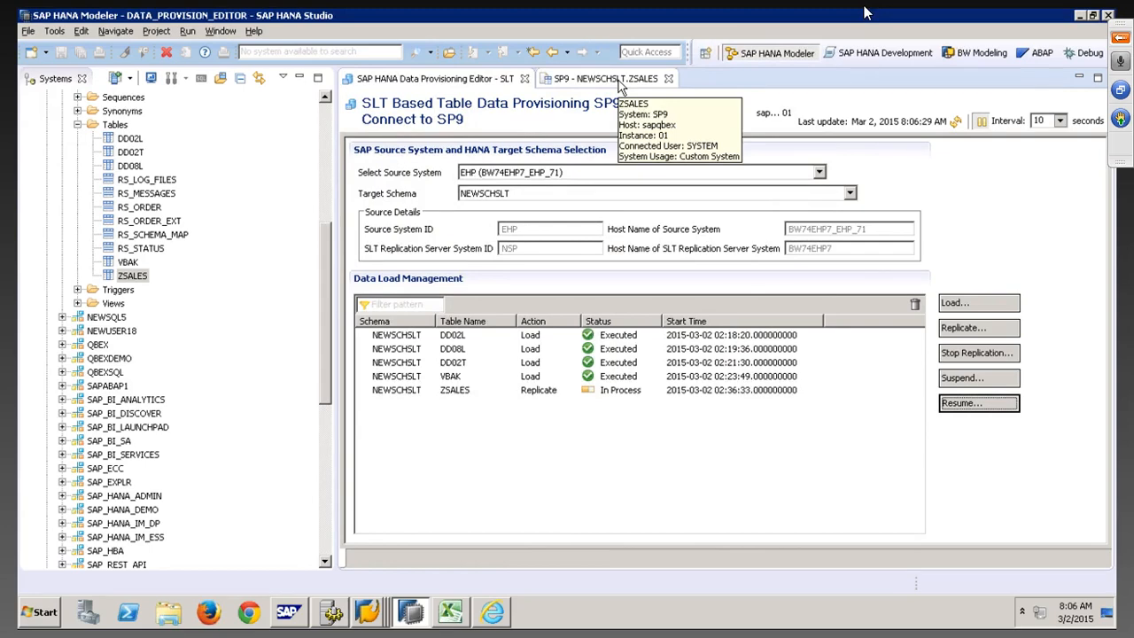
left_click(620, 78)
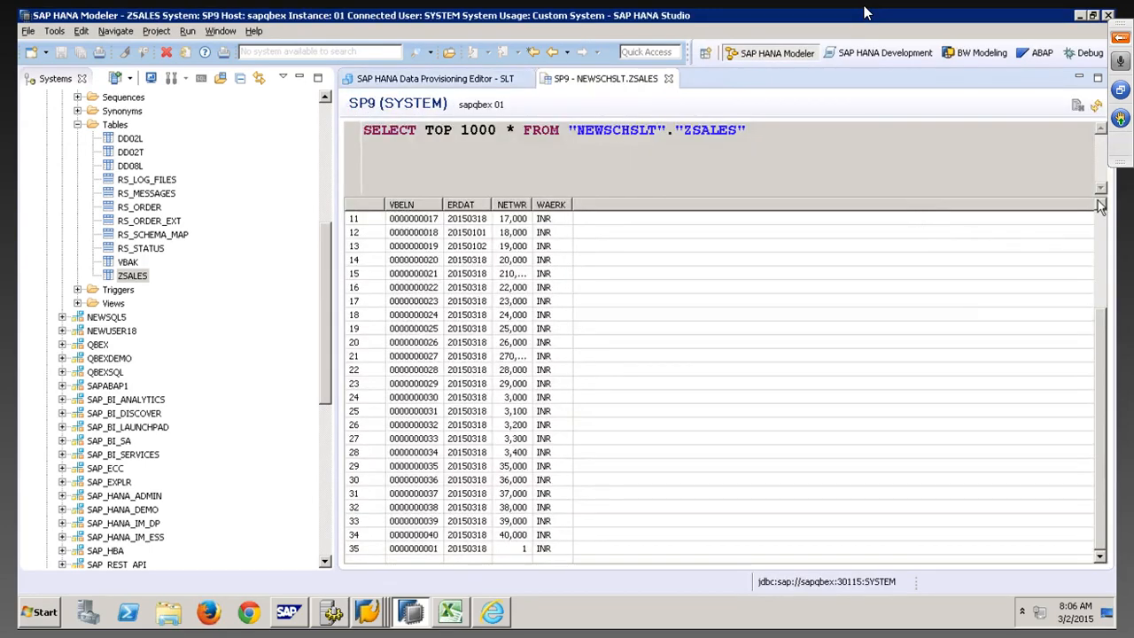
Rerun the ZSALES query and confirm document 4 reads 4 and document 42 (420,000 INR) arrived
left_click(1095, 107)
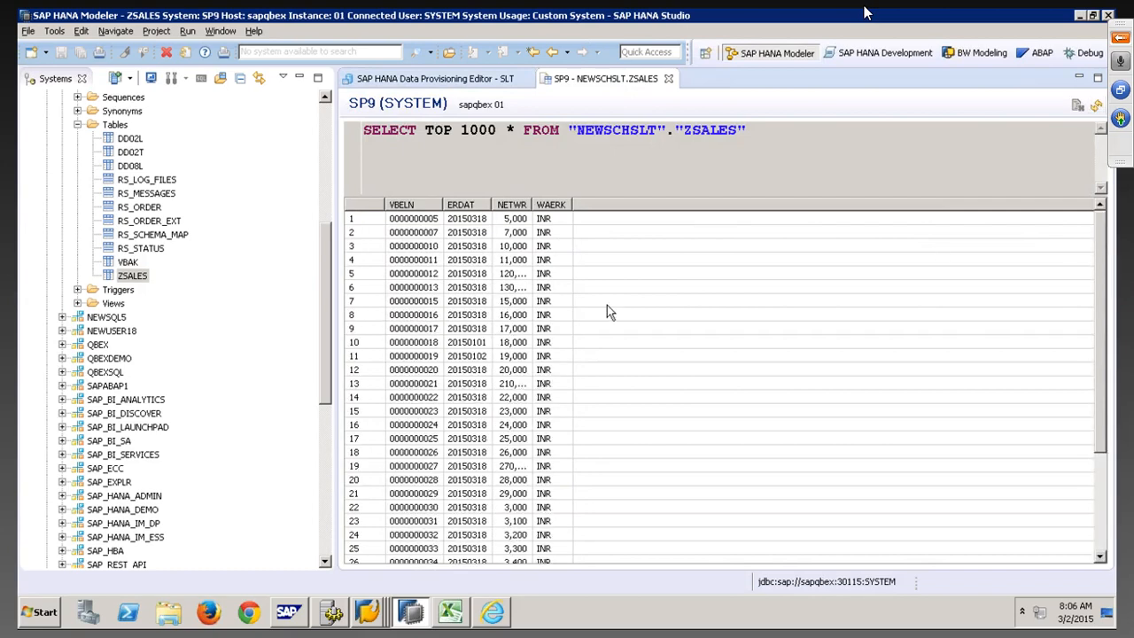
left_click(425, 356)
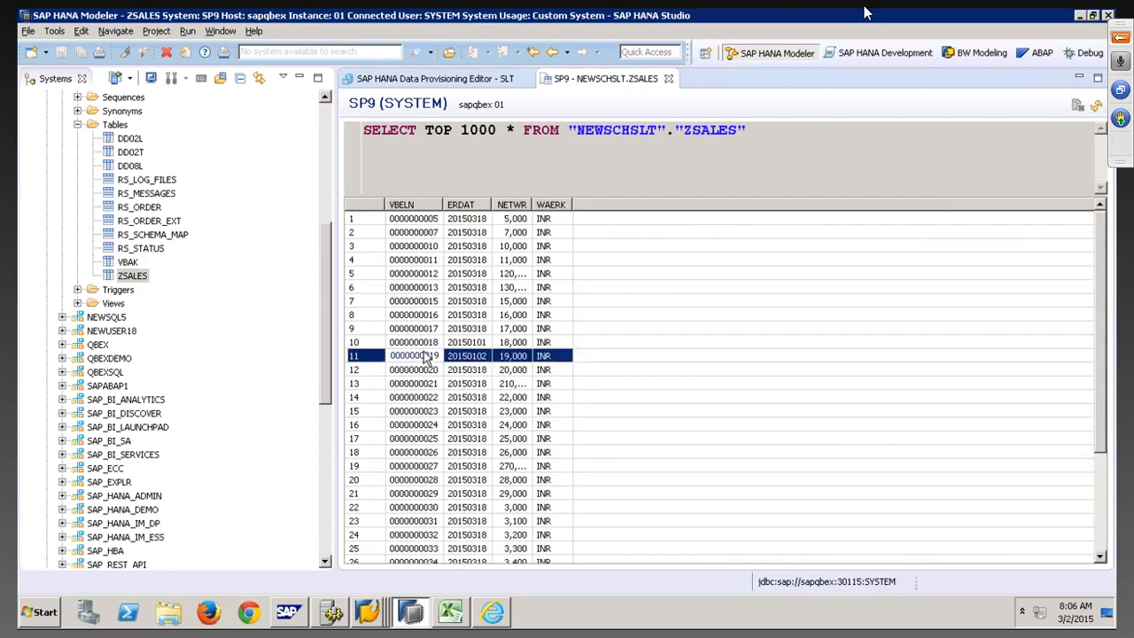
scroll(421, 376, "down", 4)
left_click(435, 535)
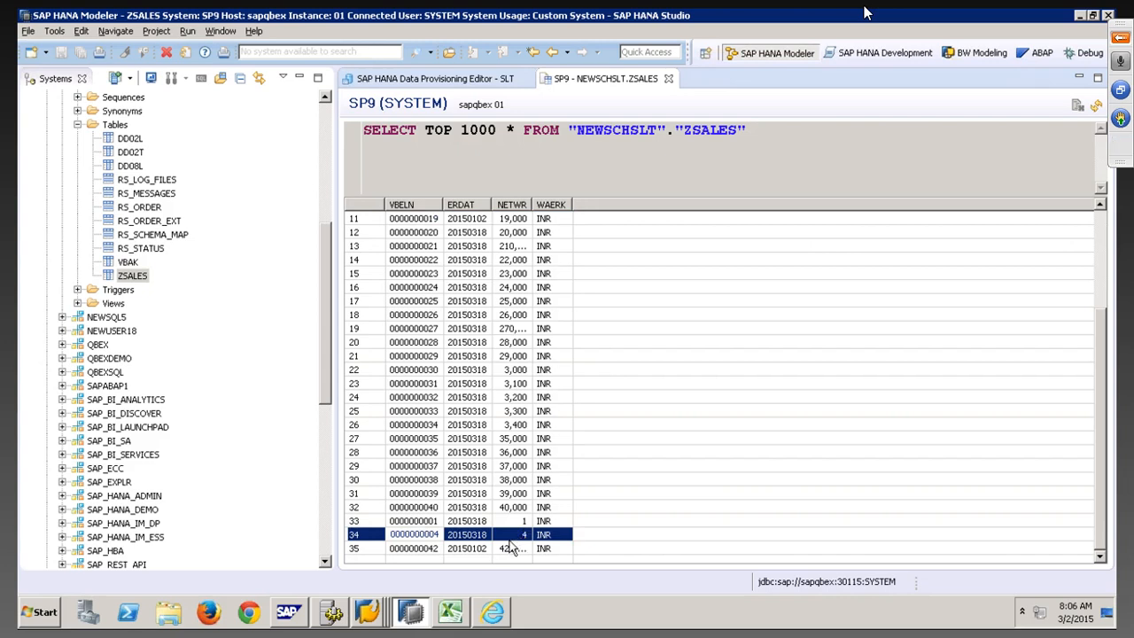
left_click(431, 549)
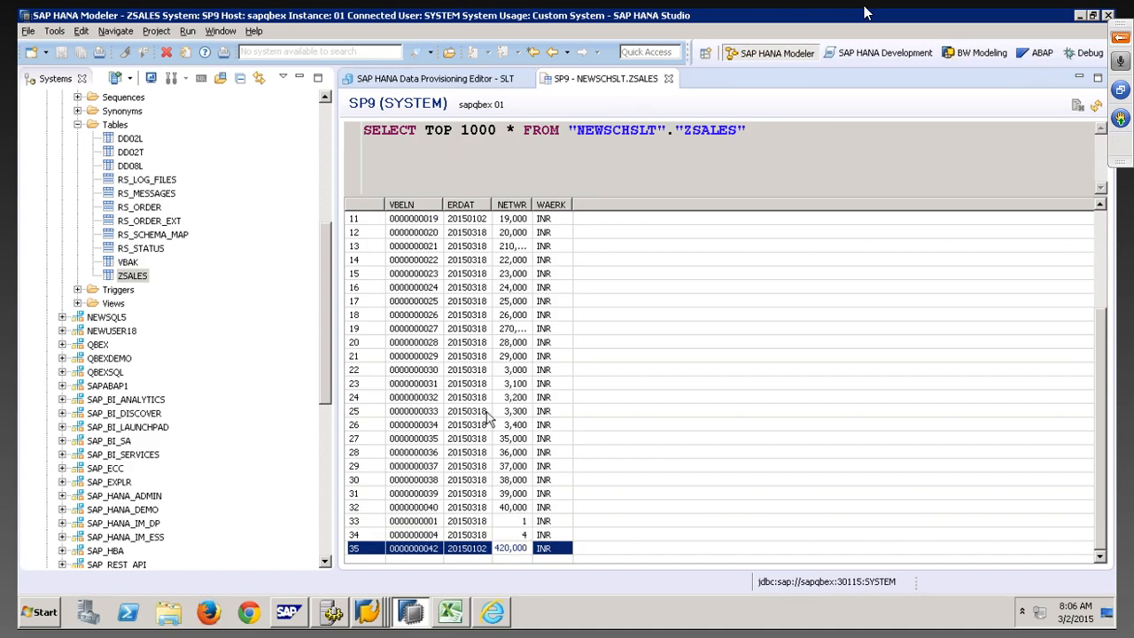
left_click(446, 77)
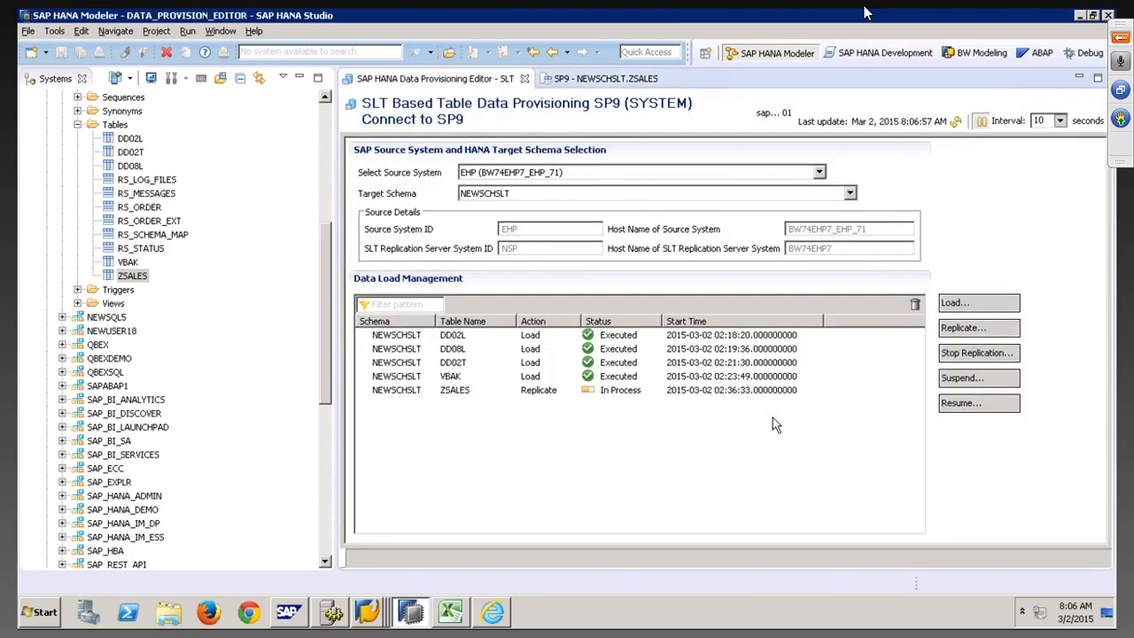
Stop ZSALES replication and refresh the load status until it shows Executed
left_click(965, 354)
left_click(390, 195)
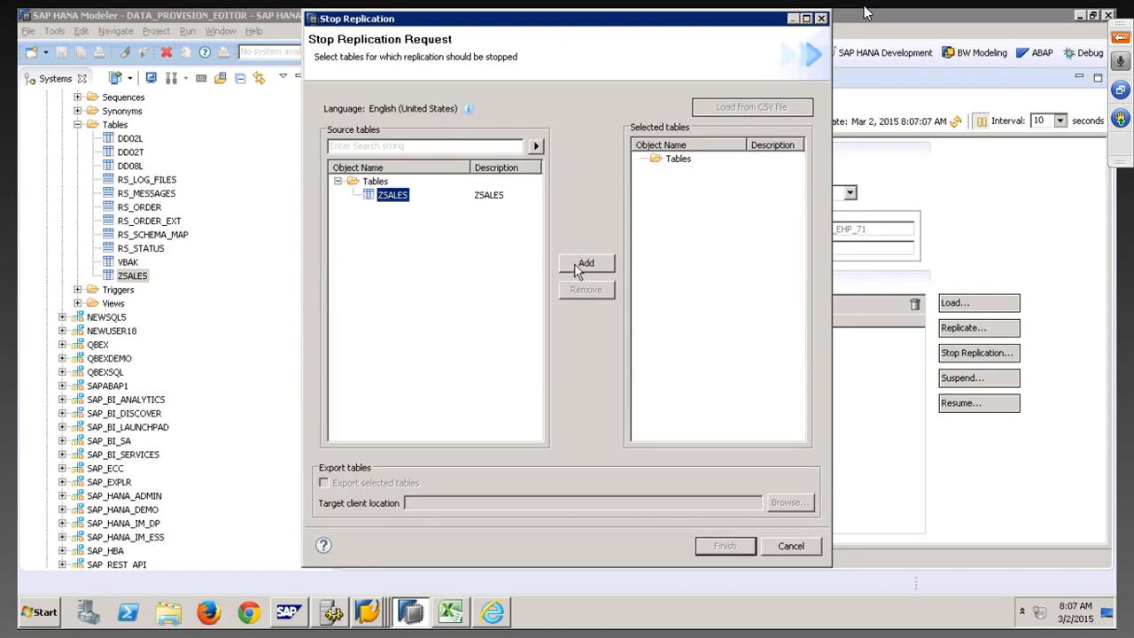
left_click(585, 263)
left_click(725, 545)
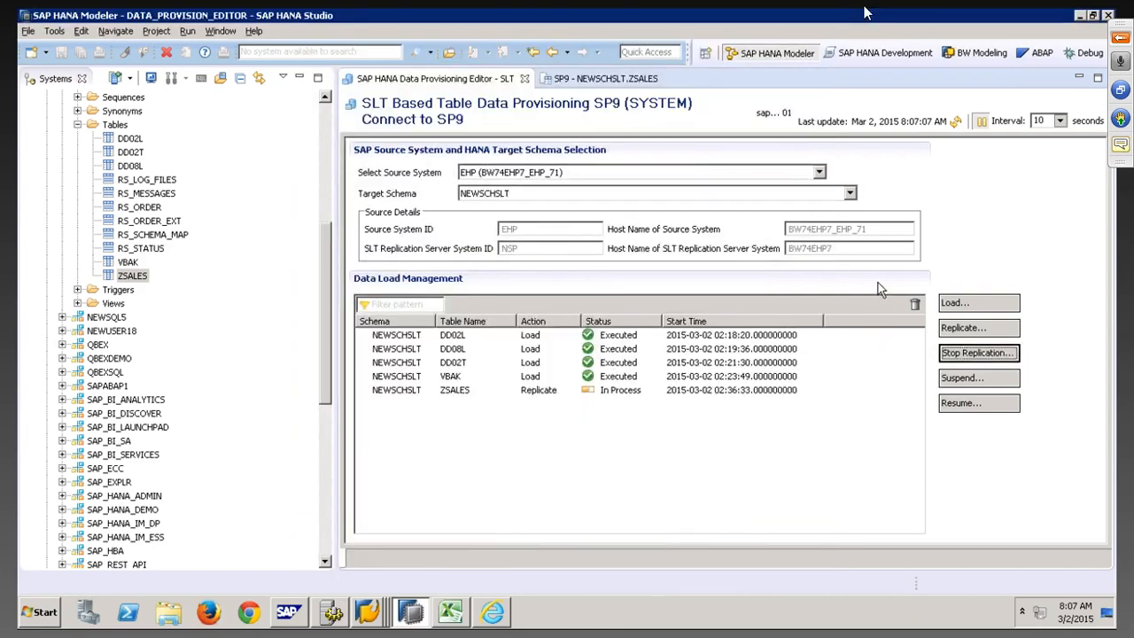
left_click(957, 123)
left_click(958, 122)
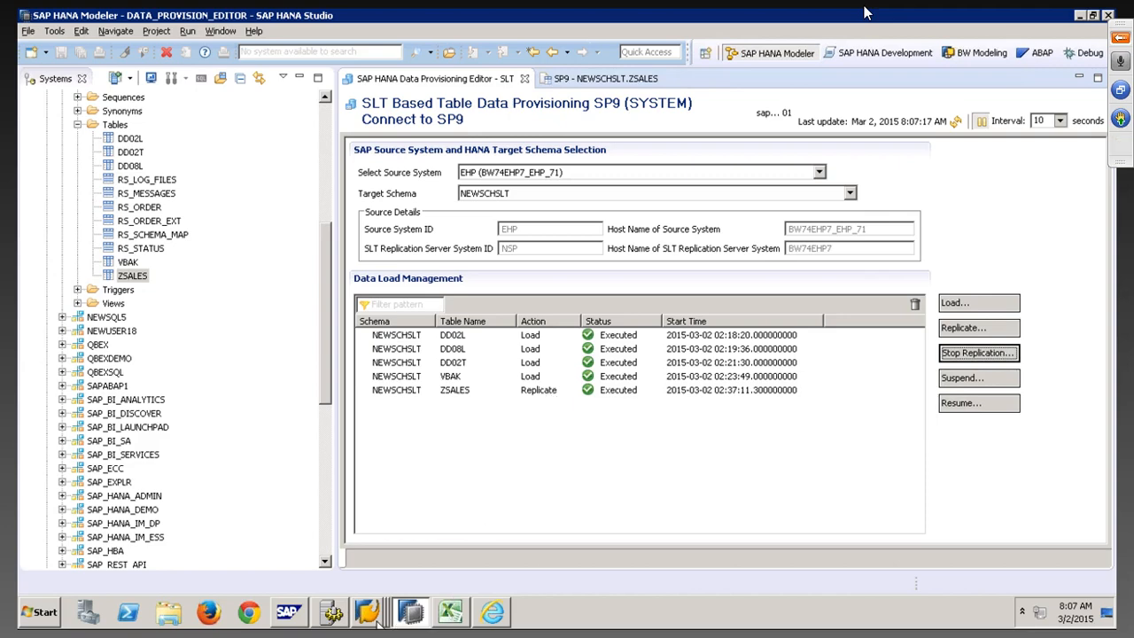
Refresh the LT cockpit's table overview and load statistics, confirming only 4 tables remain without ZSALES
mouse_move(375, 620)
left_click(381, 538)
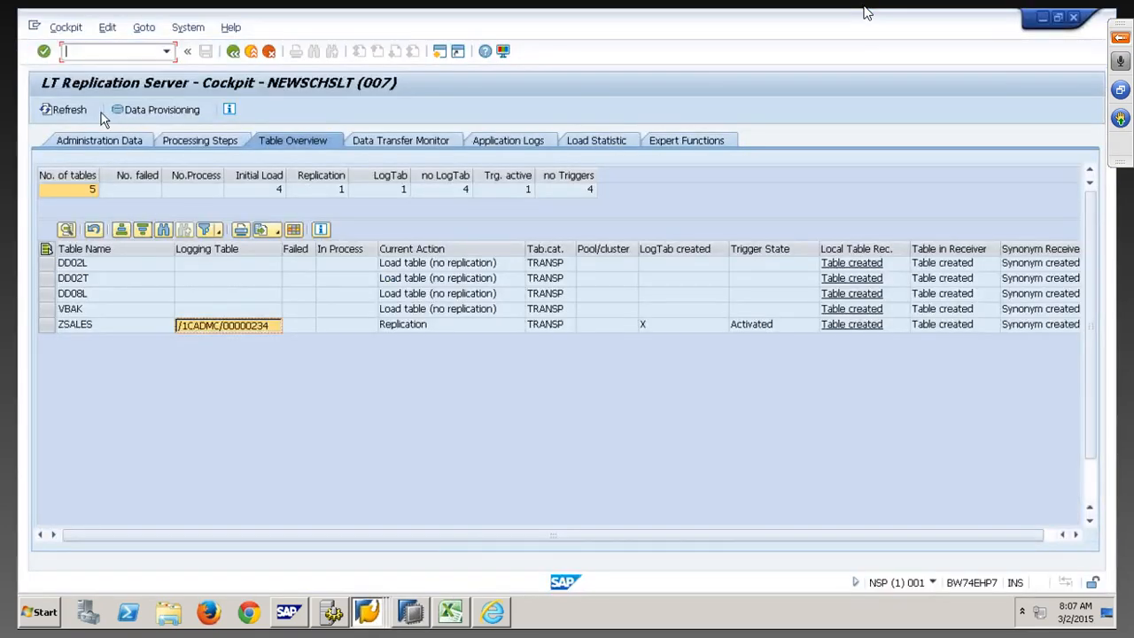
left_click(69, 110)
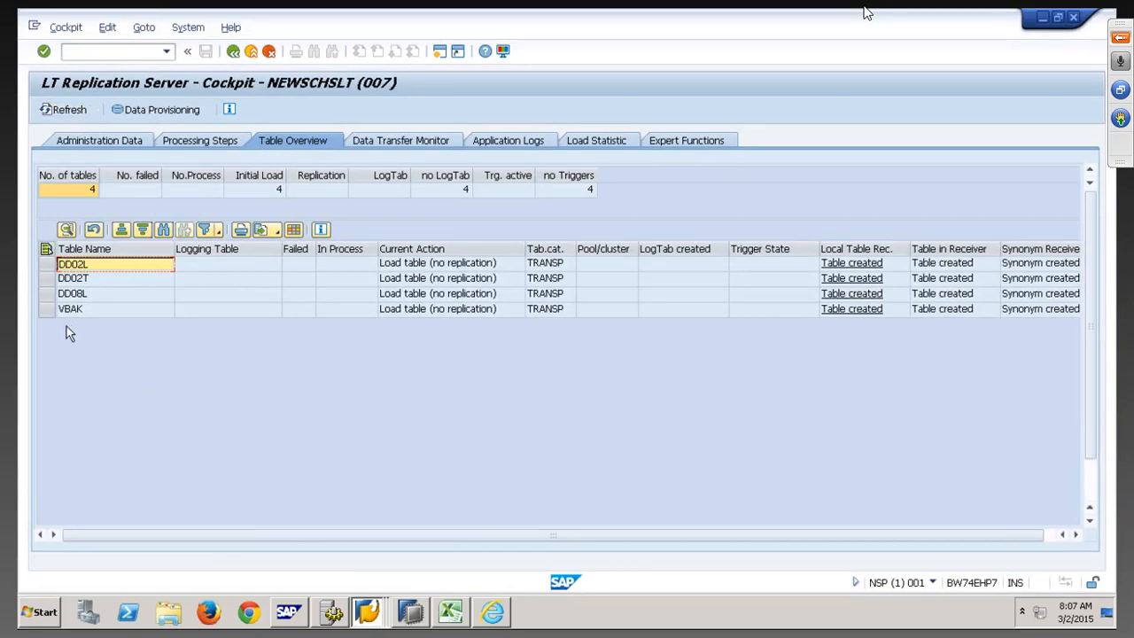
left_click(333, 142)
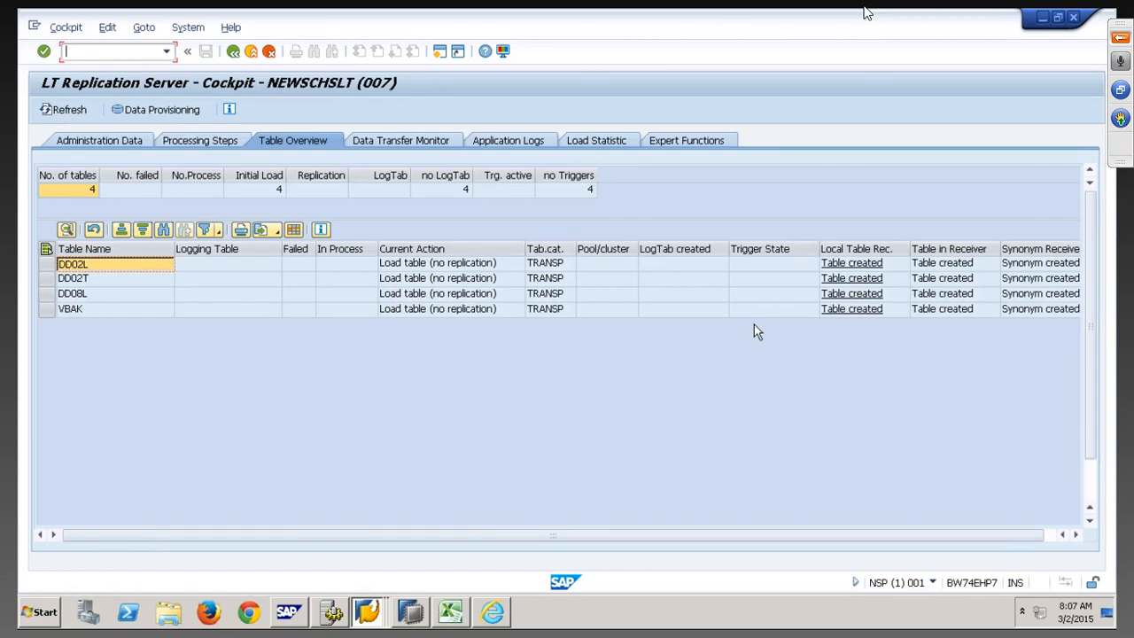
left_click(599, 138)
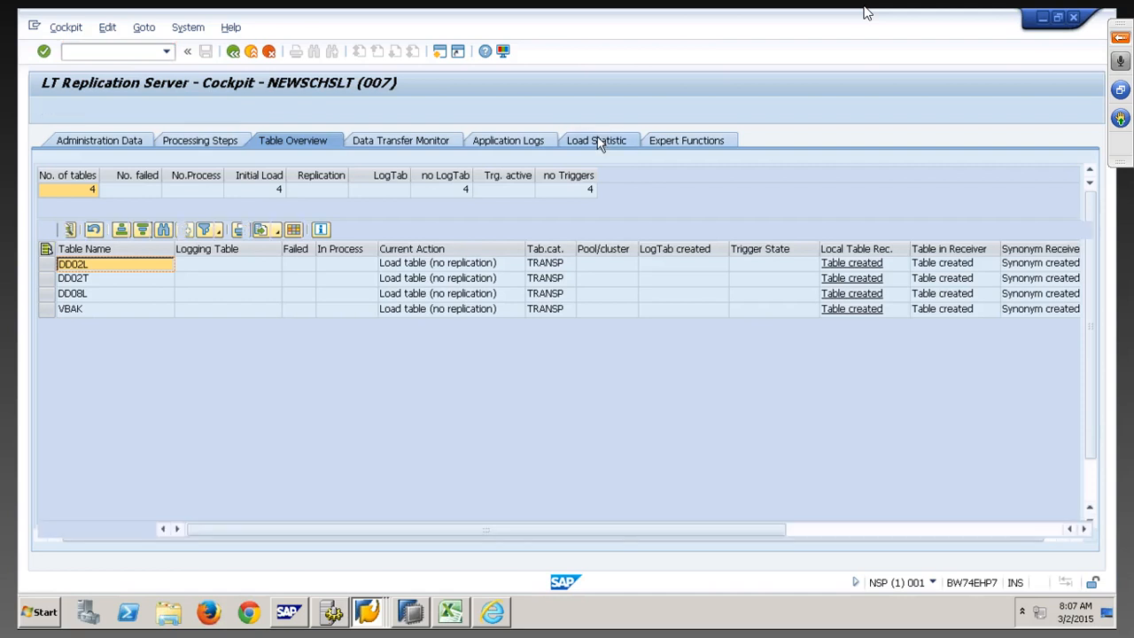
left_click(67, 111)
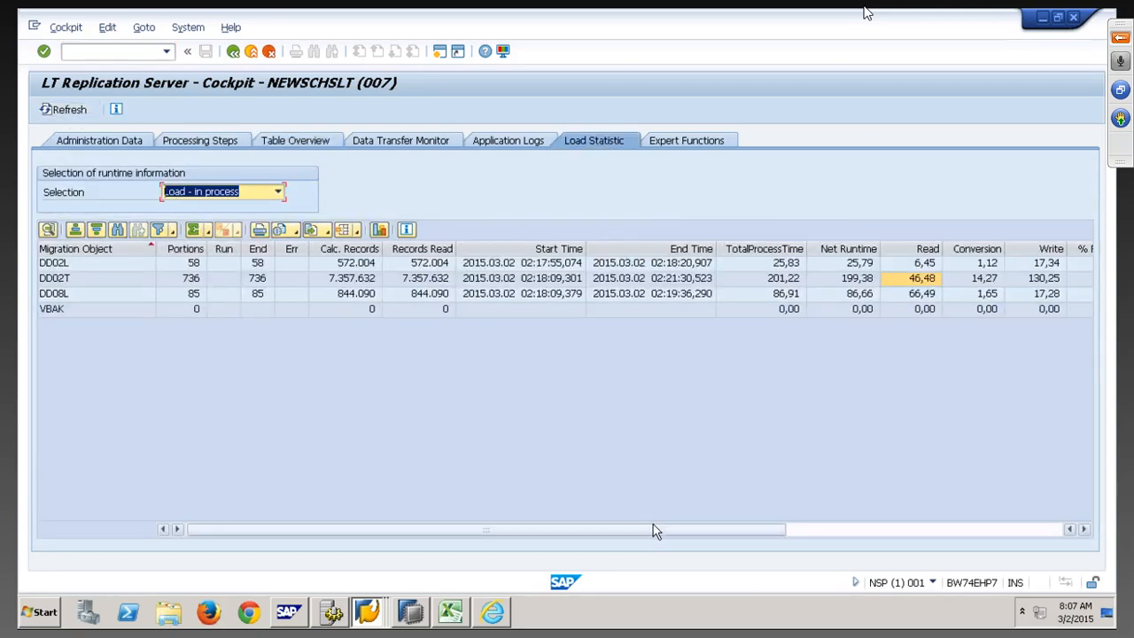
left_click(410, 612)
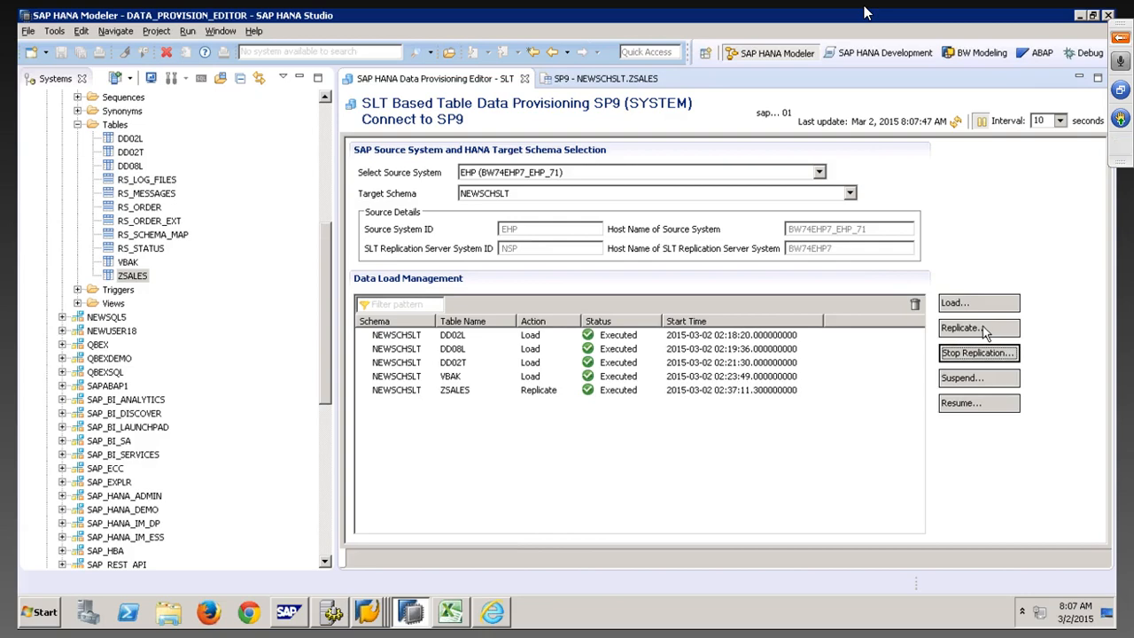
Search for ZSALES, request its replication again, and refresh until it shows Replicate, Scheduled
left_click(985, 330)
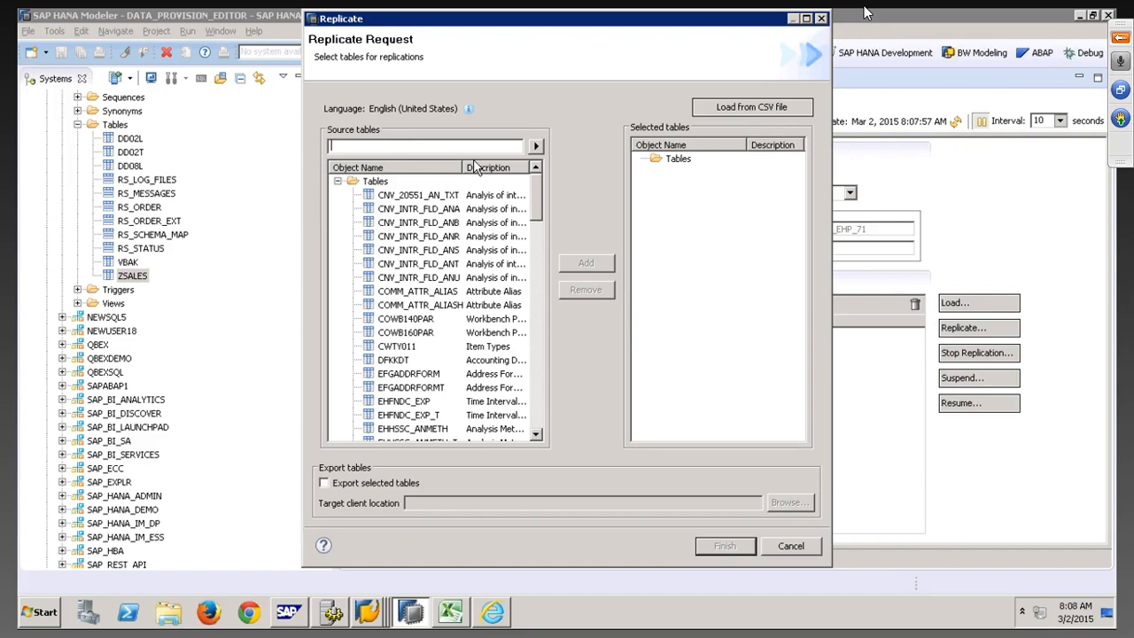
type("ZSALES")
left_click(535, 145)
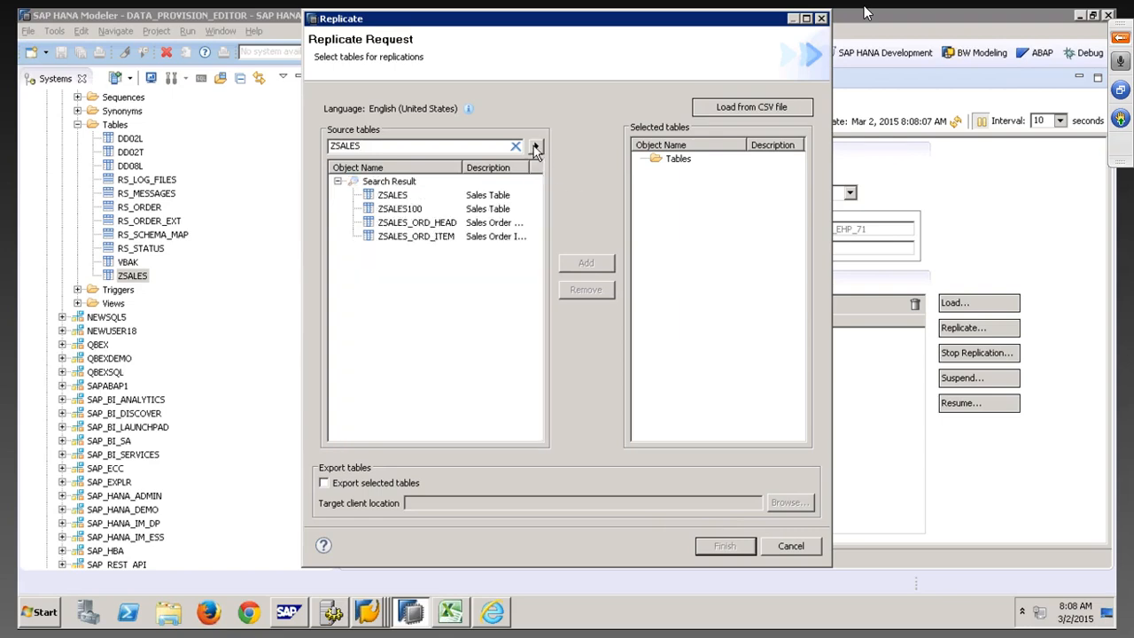
left_click(392, 195)
left_click(585, 263)
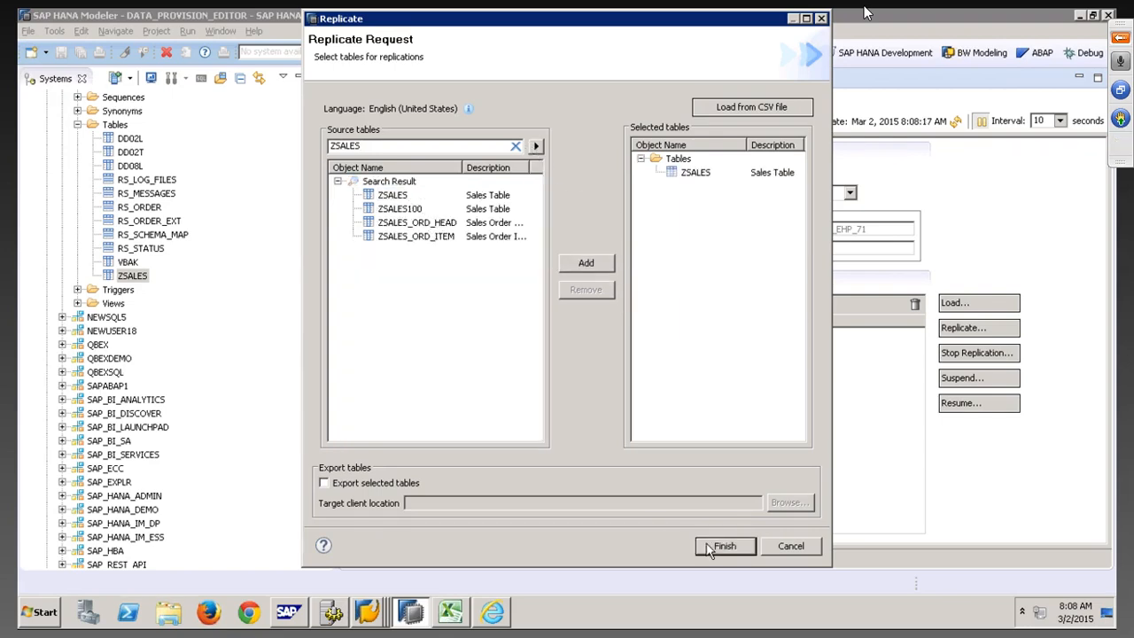
left_click(719, 546)
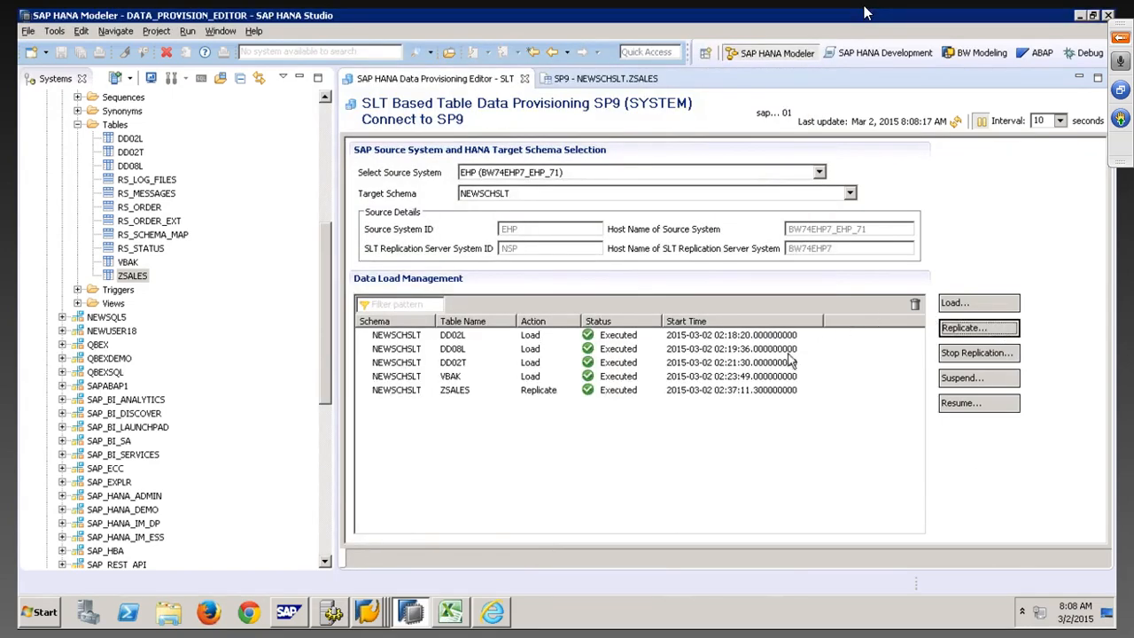
left_click(955, 121)
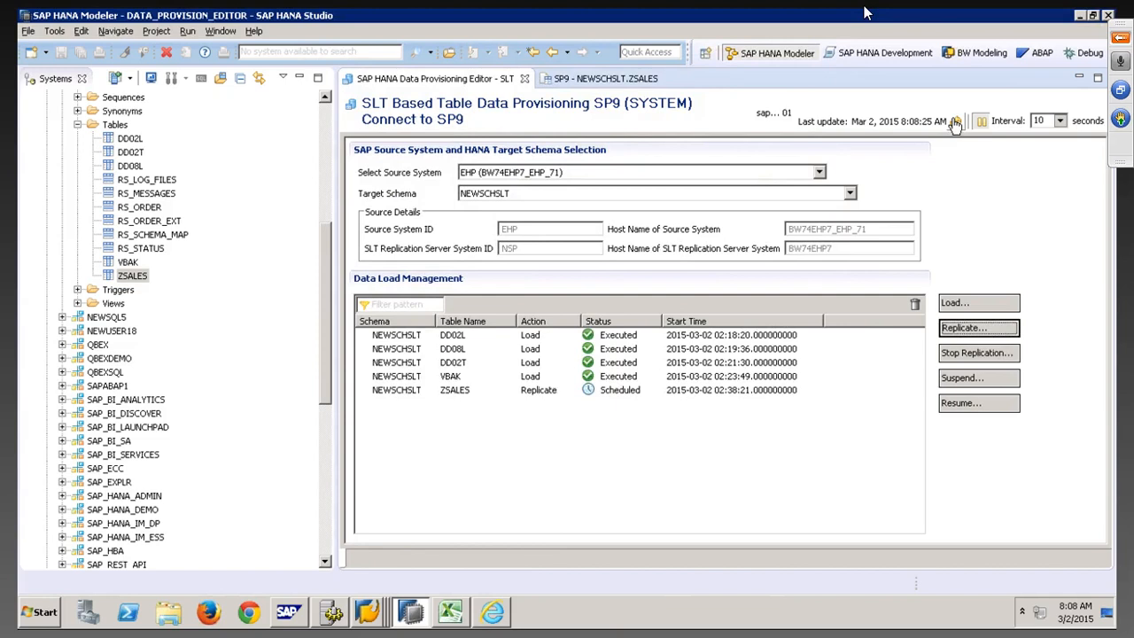
left_click(955, 122)
left_click(367, 611)
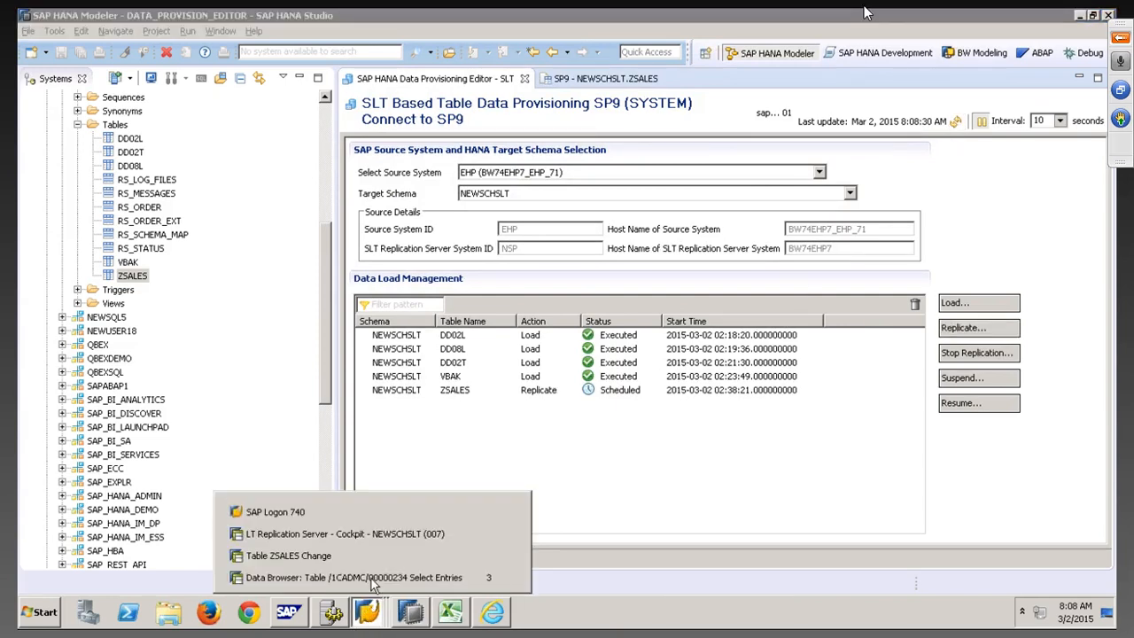
Refresh the cockpit's table overview until the ZSALES logging table /1CADMC/00000234 trigger shows Activated
left_click(301, 534)
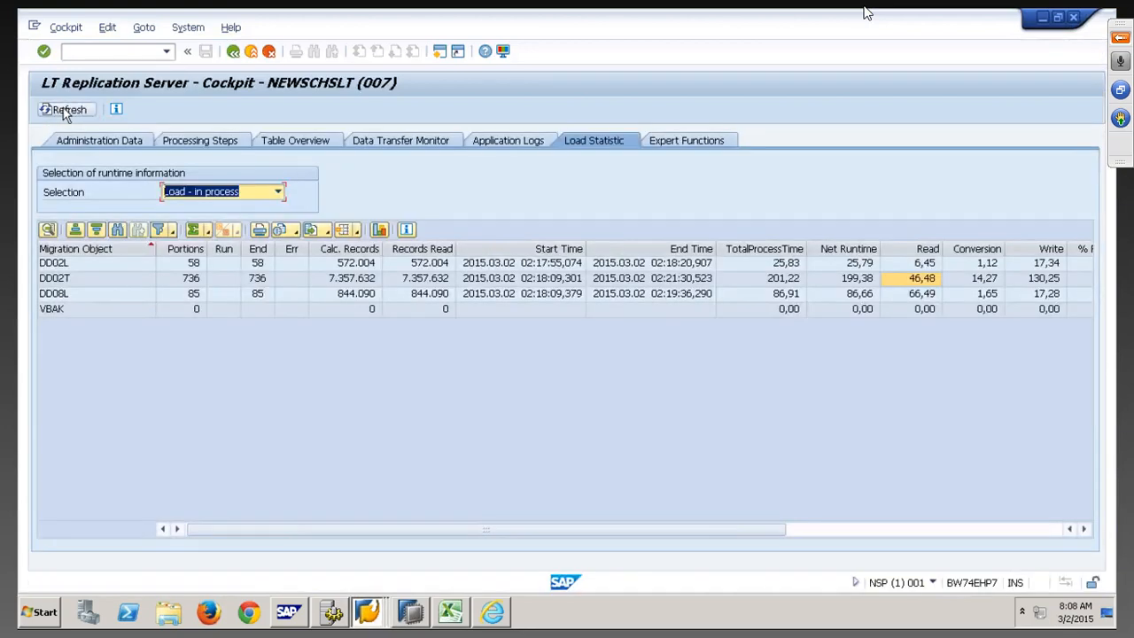
left_click(296, 141)
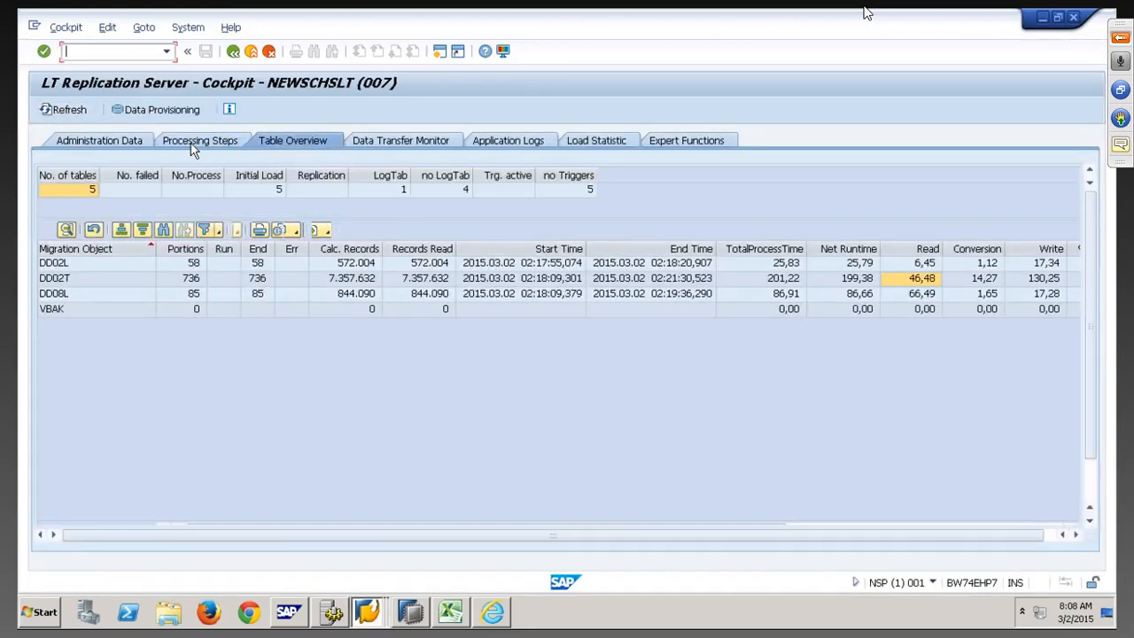
left_click(50, 111)
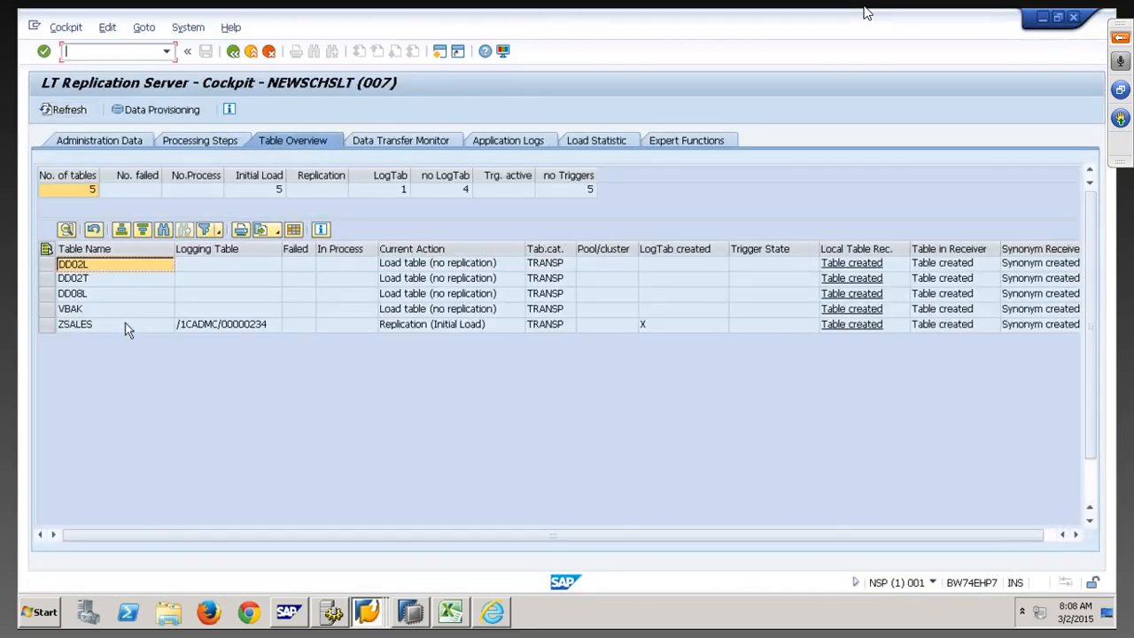
left_click(249, 324)
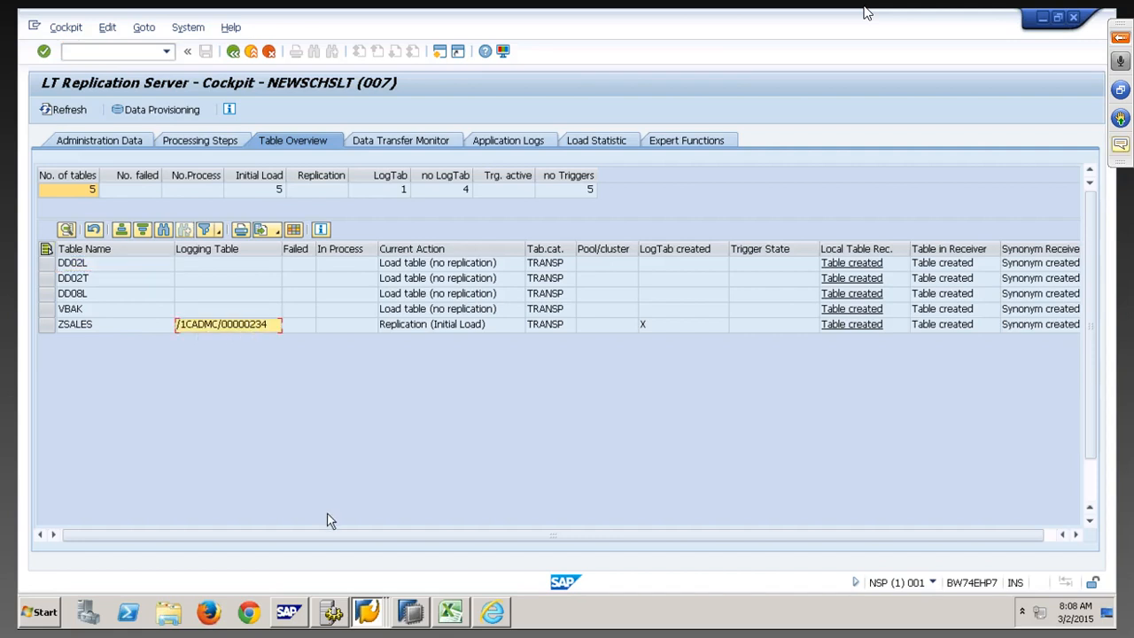
left_click(377, 611)
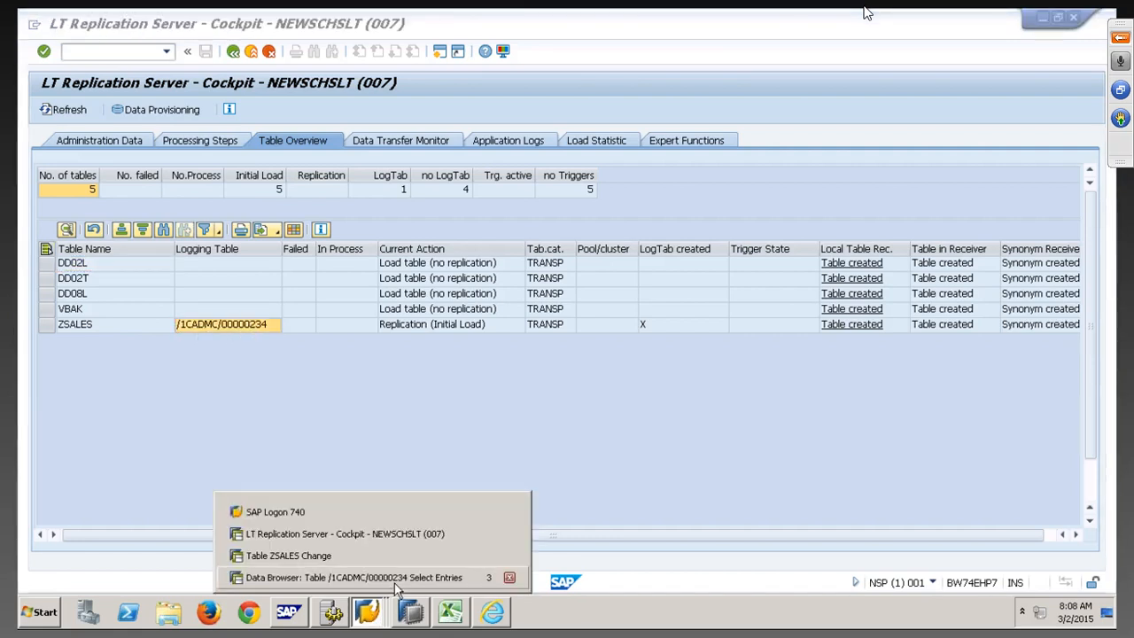
left_click(307, 400)
left_click(67, 111)
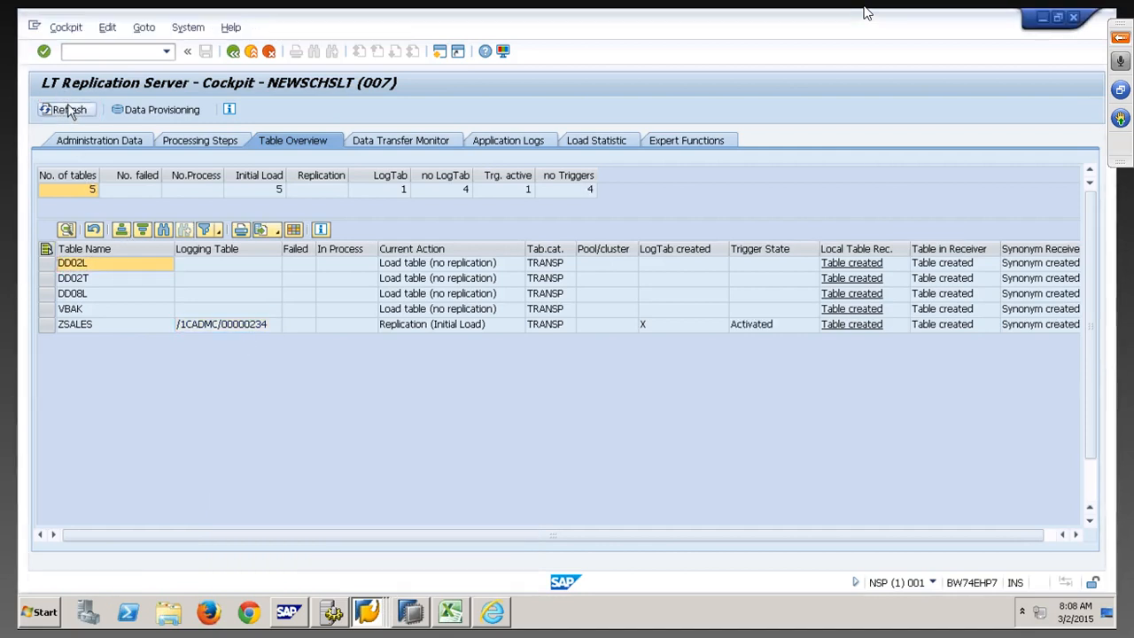
left_click(763, 323)
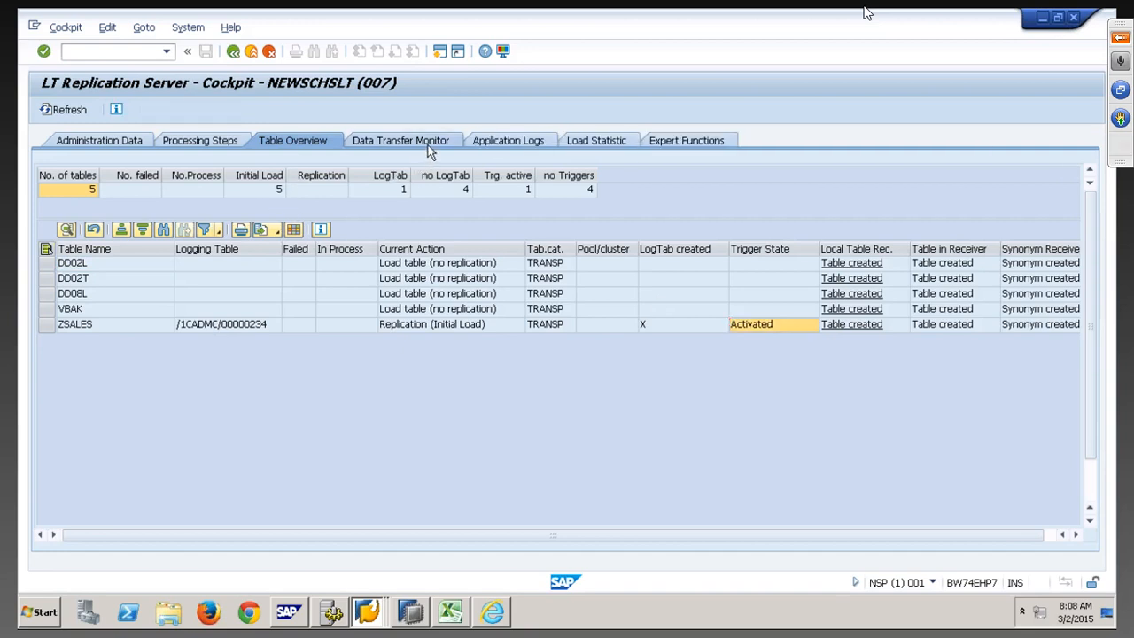
Repeatedly refresh the Data Transfer Monitor to track ZSALES loading, then check application logs and load statistics
left_click(401, 140)
left_click(67, 111)
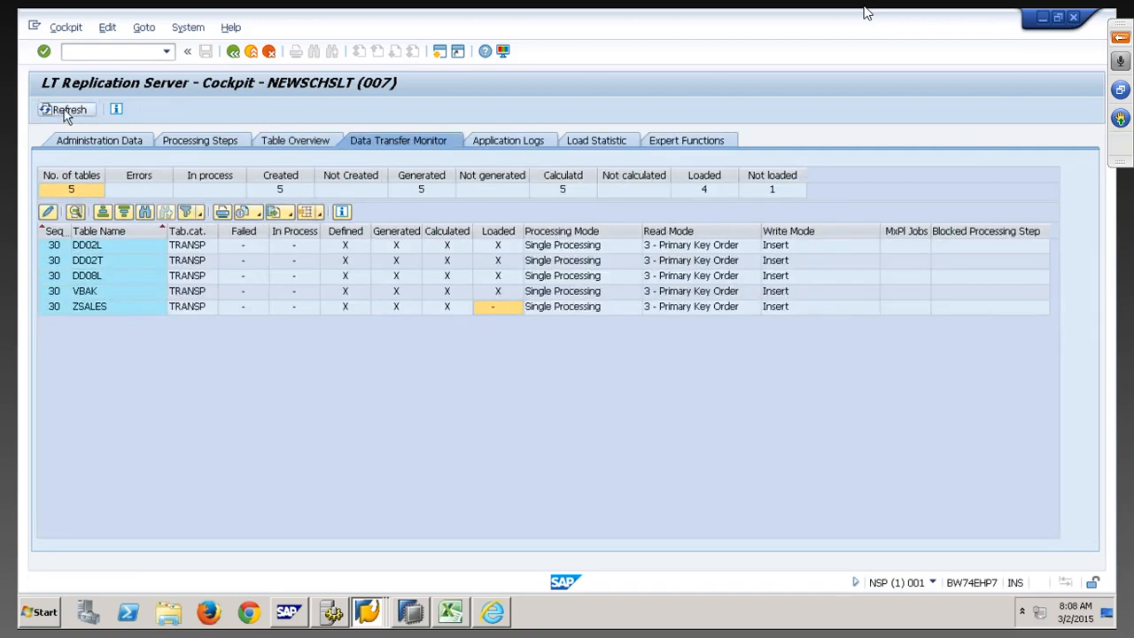
left_click(67, 110)
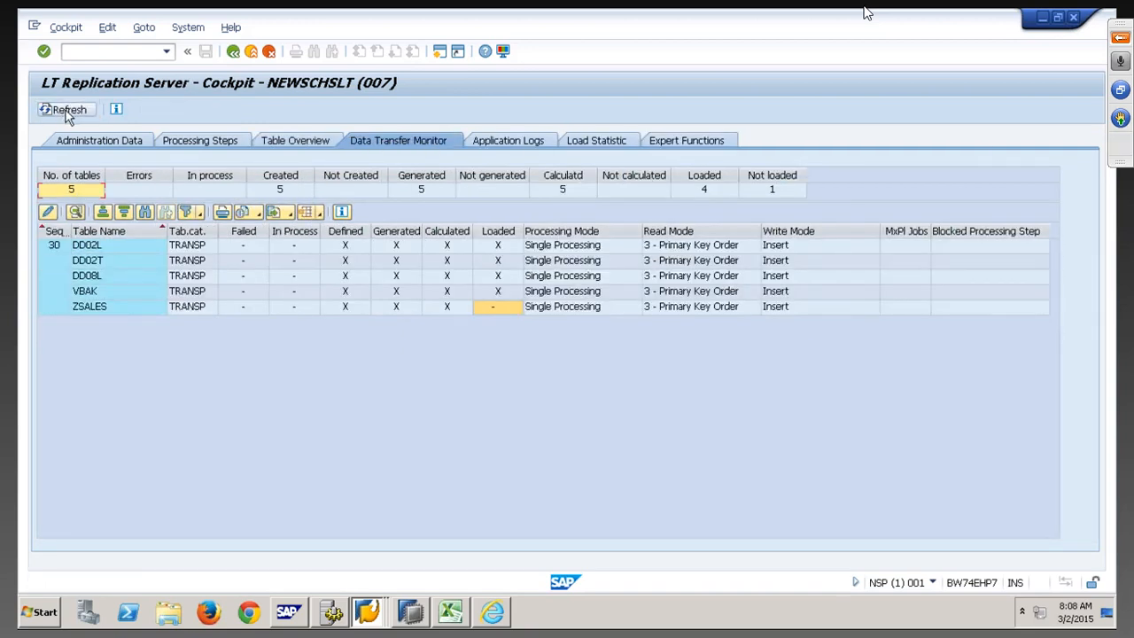
left_click(68, 111)
left_click(69, 110)
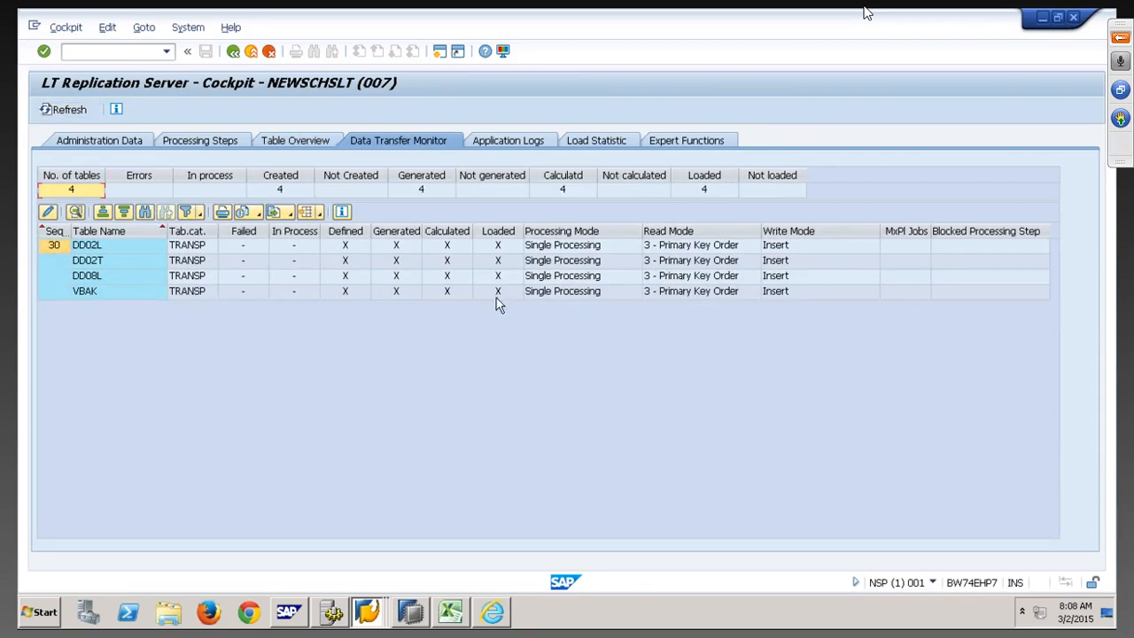
left_click(65, 110)
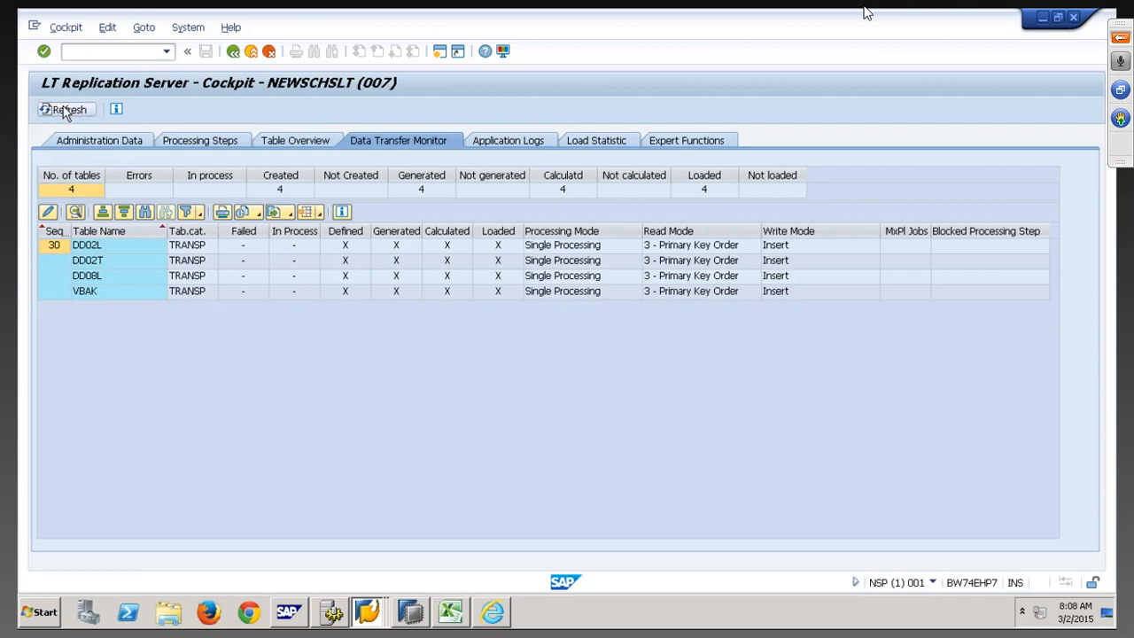
left_click(64, 113)
left_click(65, 112)
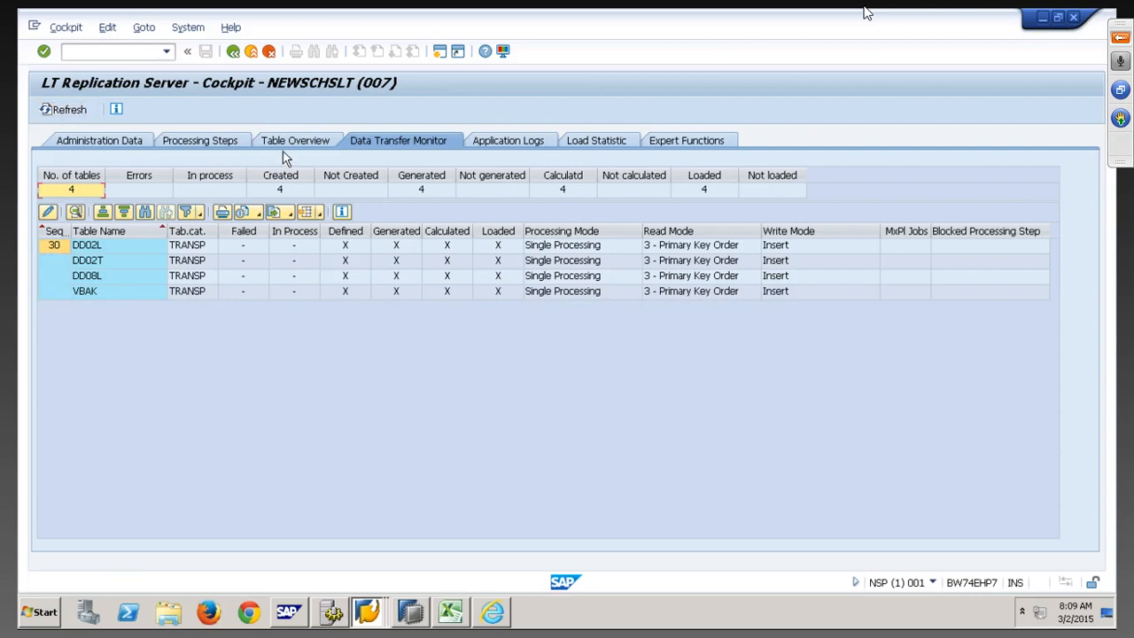
left_click(533, 144)
left_click(588, 140)
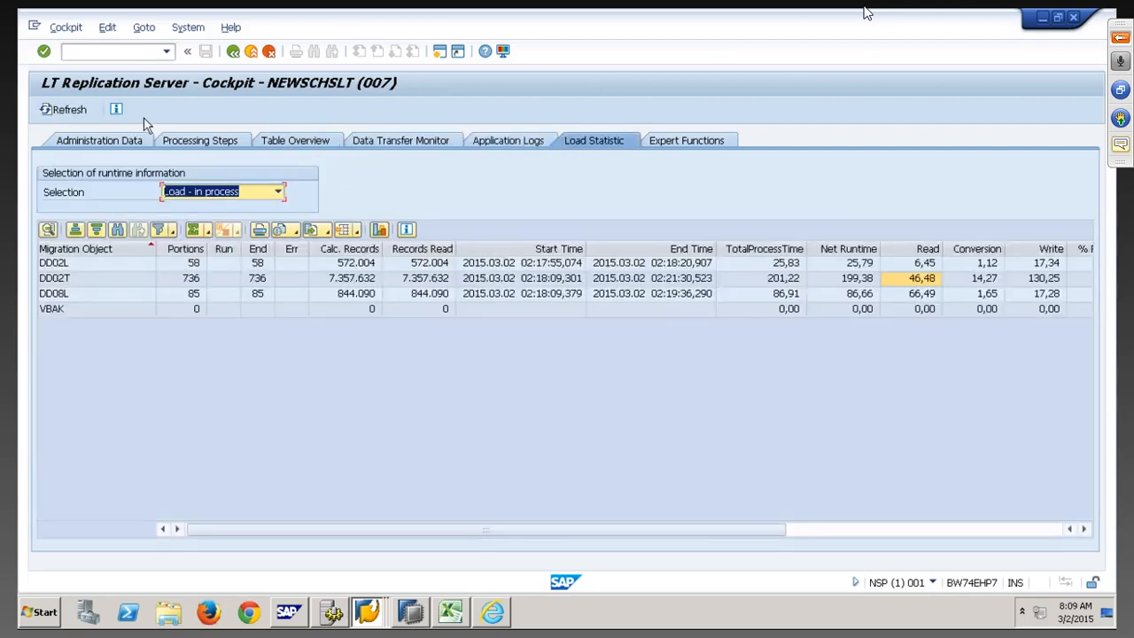
left_click(49, 113)
key("alt+Tab")
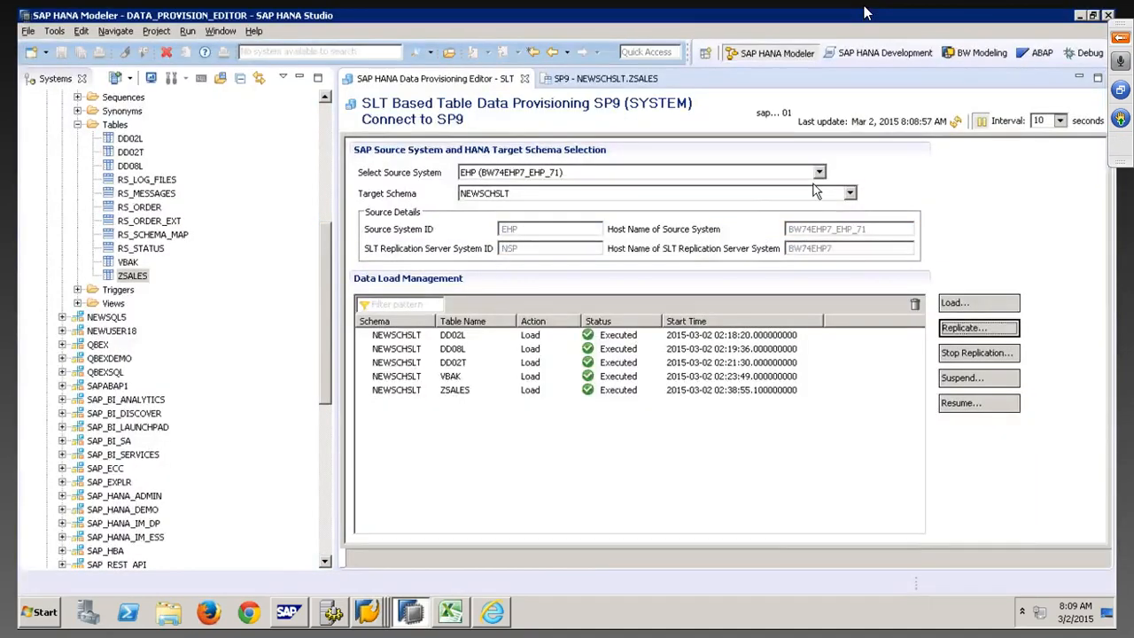
Refresh the provisioning status and scroll through the 35 replicated rows in the NEWSCHSLT.ZSALES results
left_click(956, 123)
left_click(620, 82)
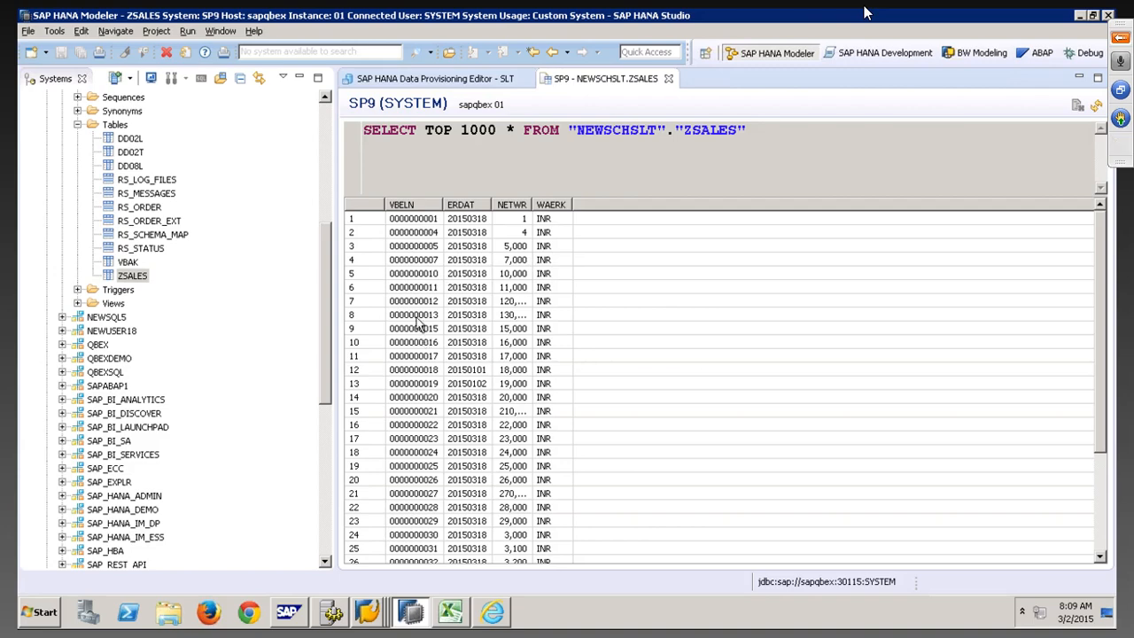
key("alt+Tab")
key("alt+Tab")
left_click_drag(1101, 243, 1108, 483)
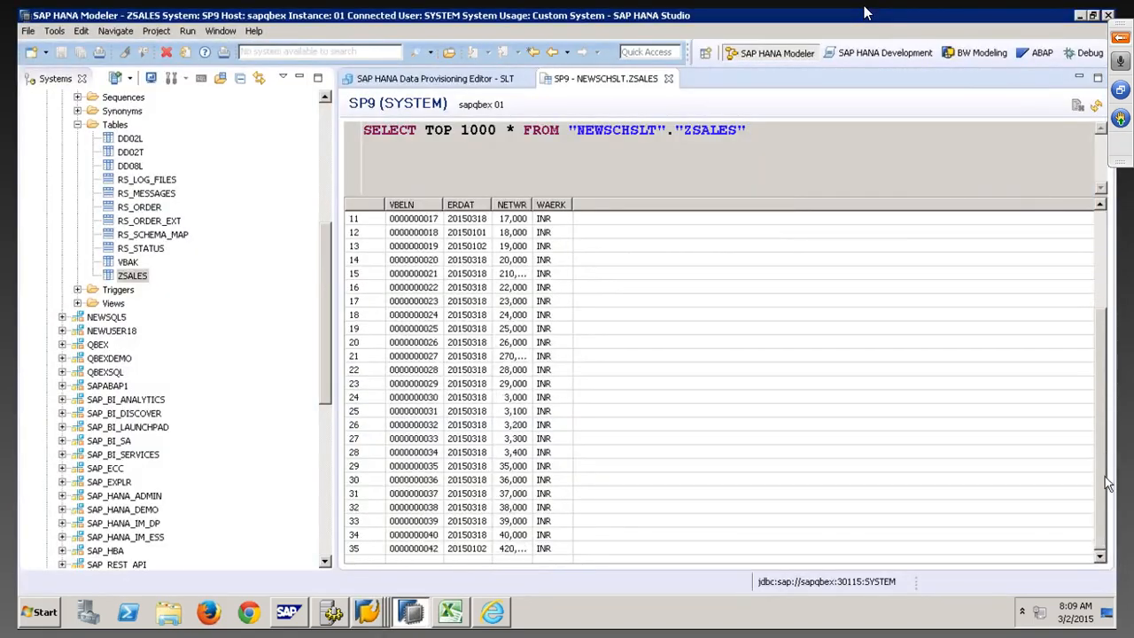
scroll(1094, 397, "up", 2)
key("alt+Tab")
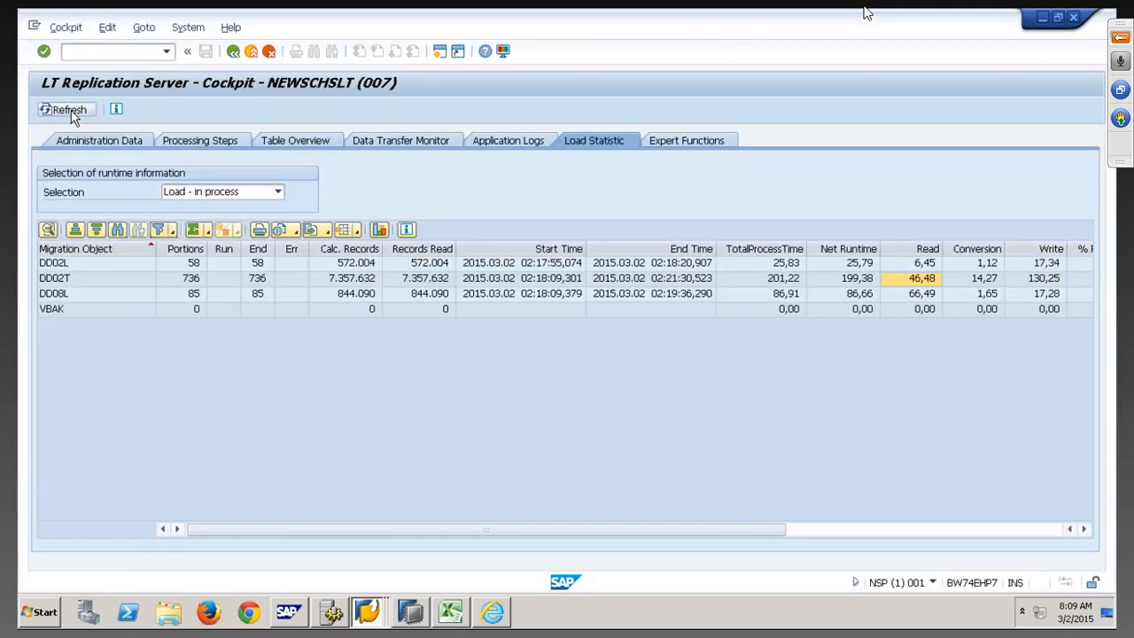
Refresh the Data Transfer Monitor and Load Statistic until ZSALES appears beside VBAK at 0 records read
left_click(403, 141)
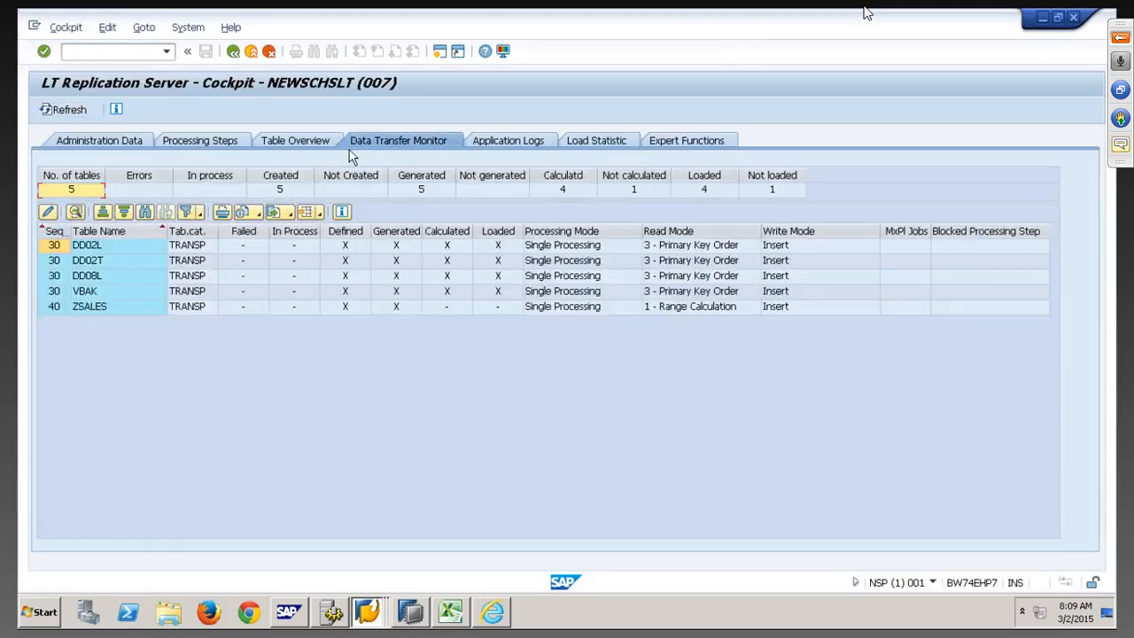
left_click(75, 113)
left_click(70, 110)
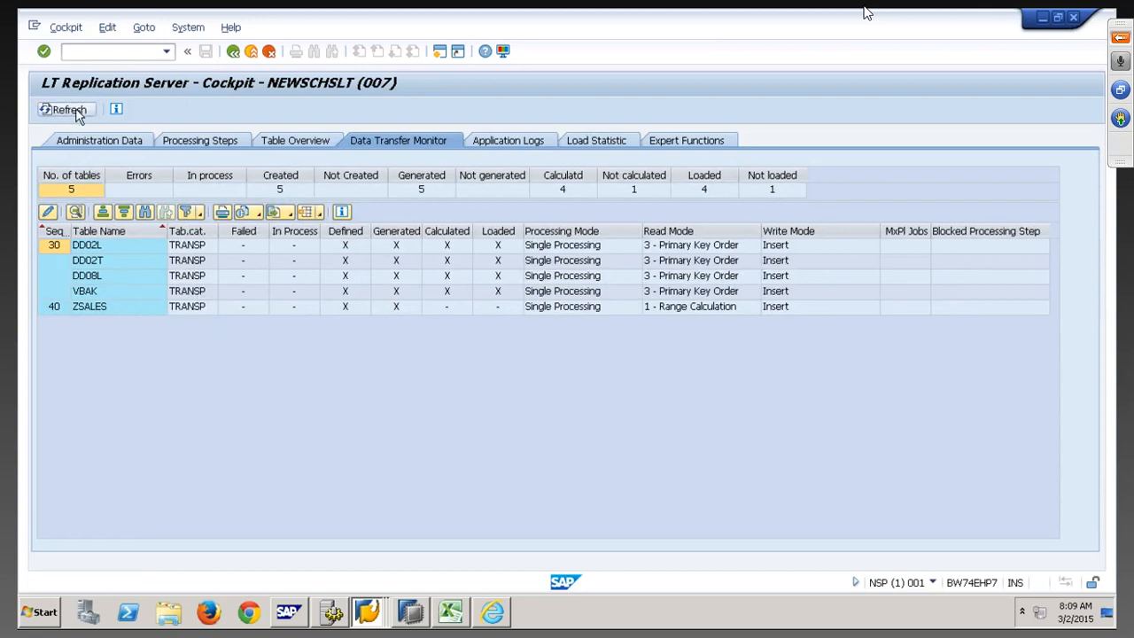
left_click(75, 112)
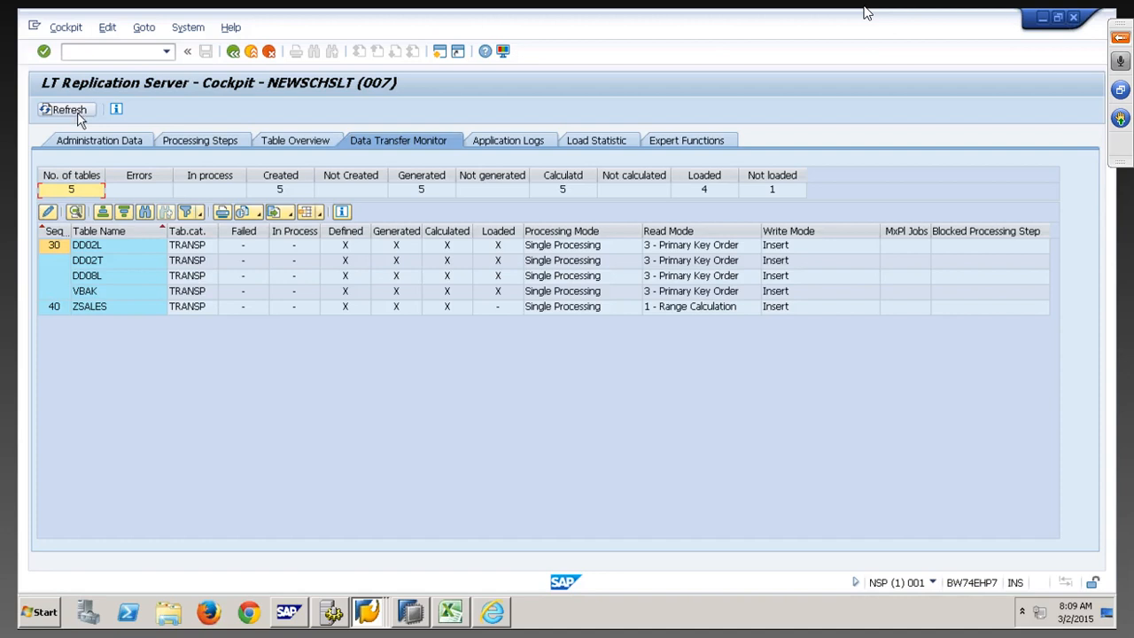
left_click(609, 141)
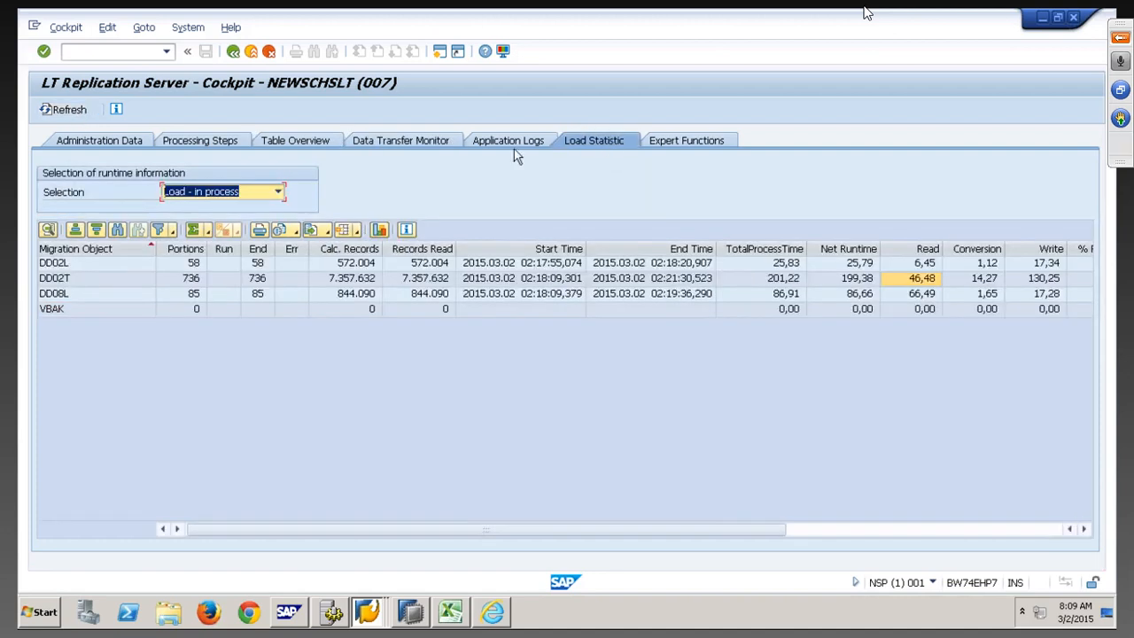
left_click(71, 110)
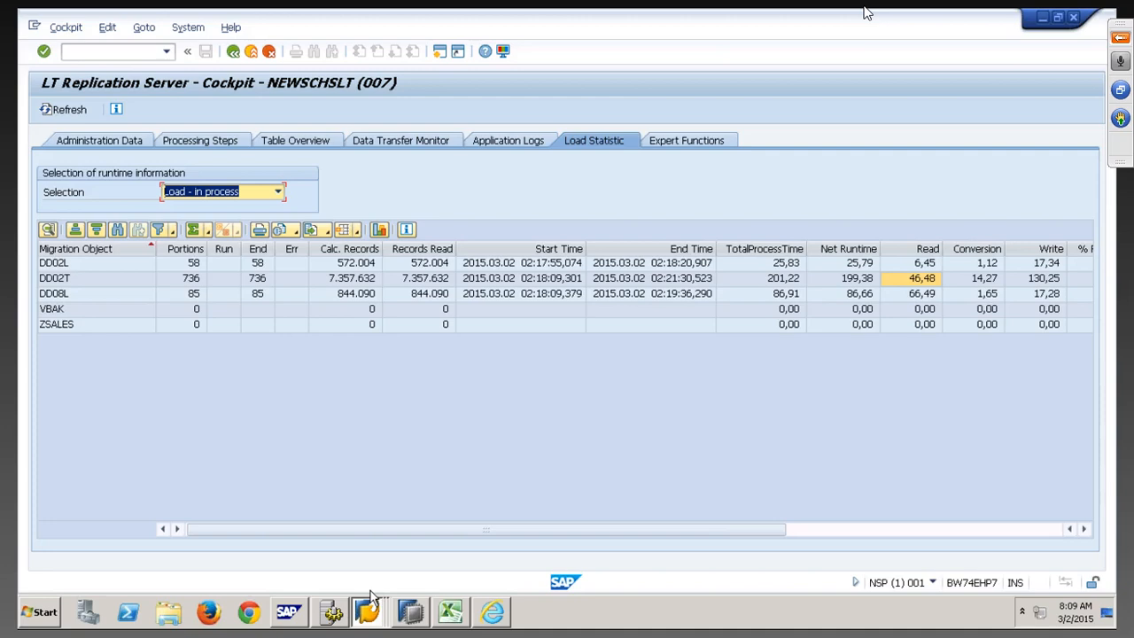
Leave the remote desktop and run the 'Set-up of LT Replication Server – Positioning and Key Concepts' slide as a slide show
mouse_move(490, 10)
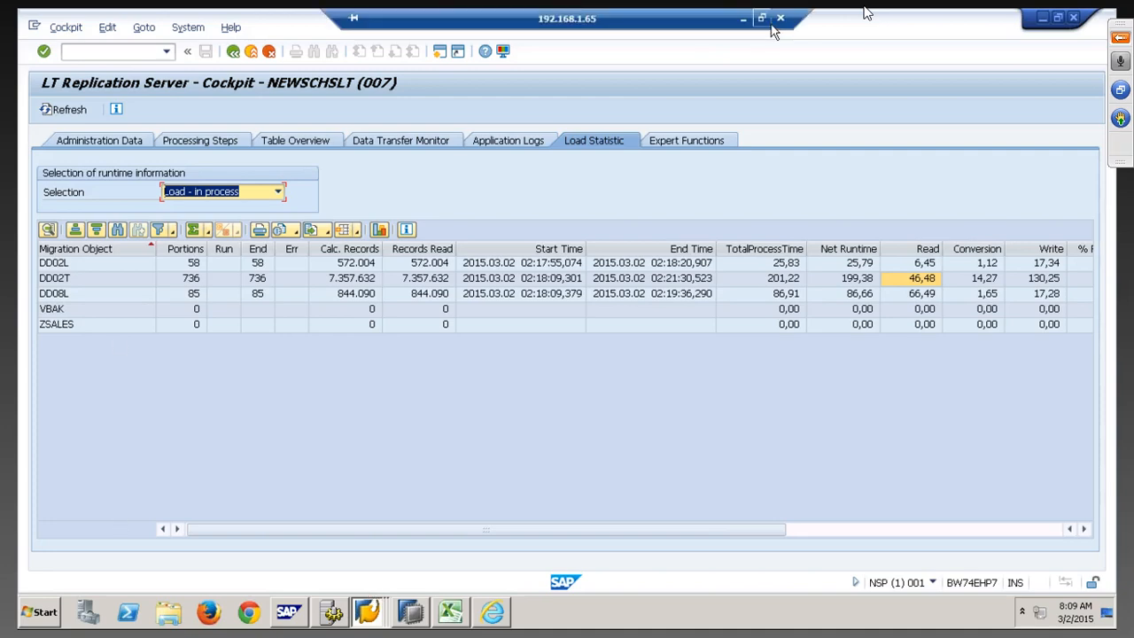
left_click(739, 18)
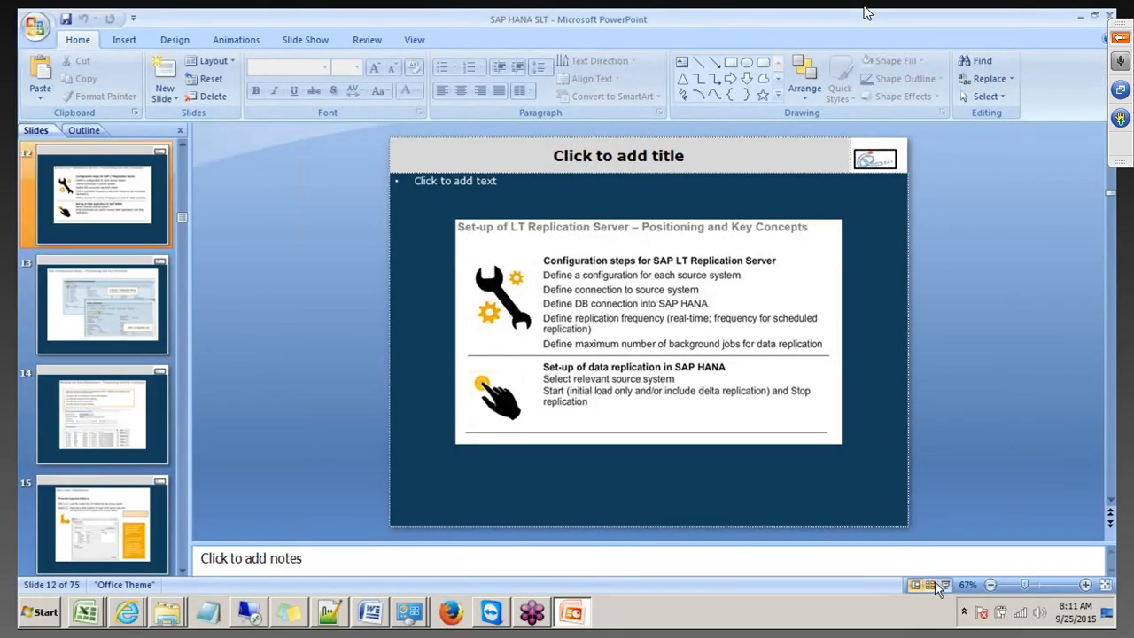
left_click(942, 585)
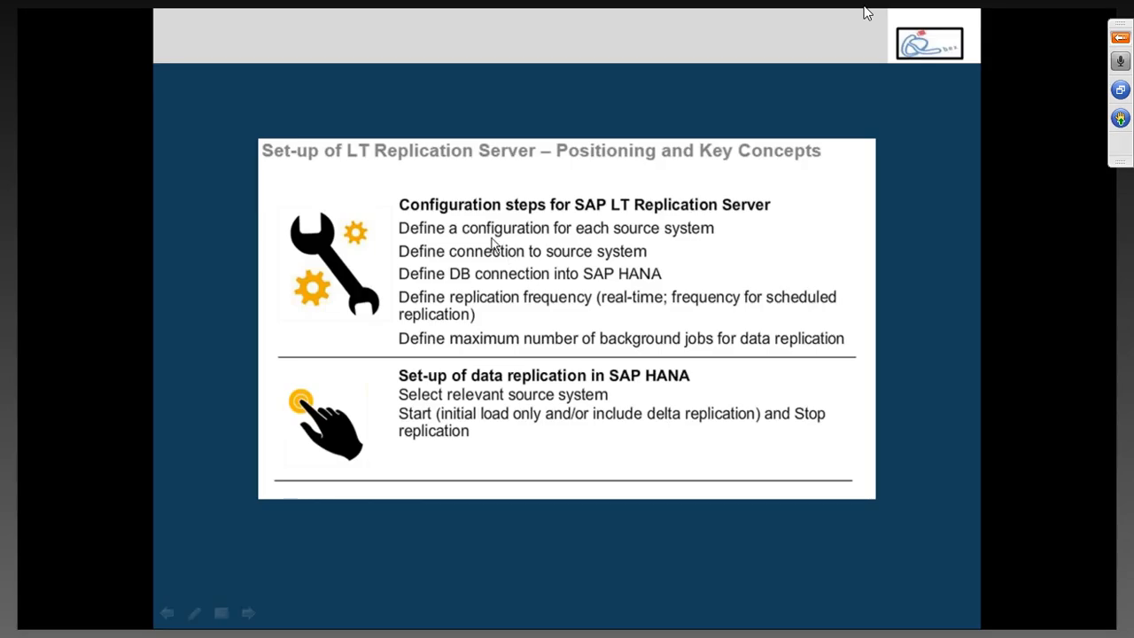
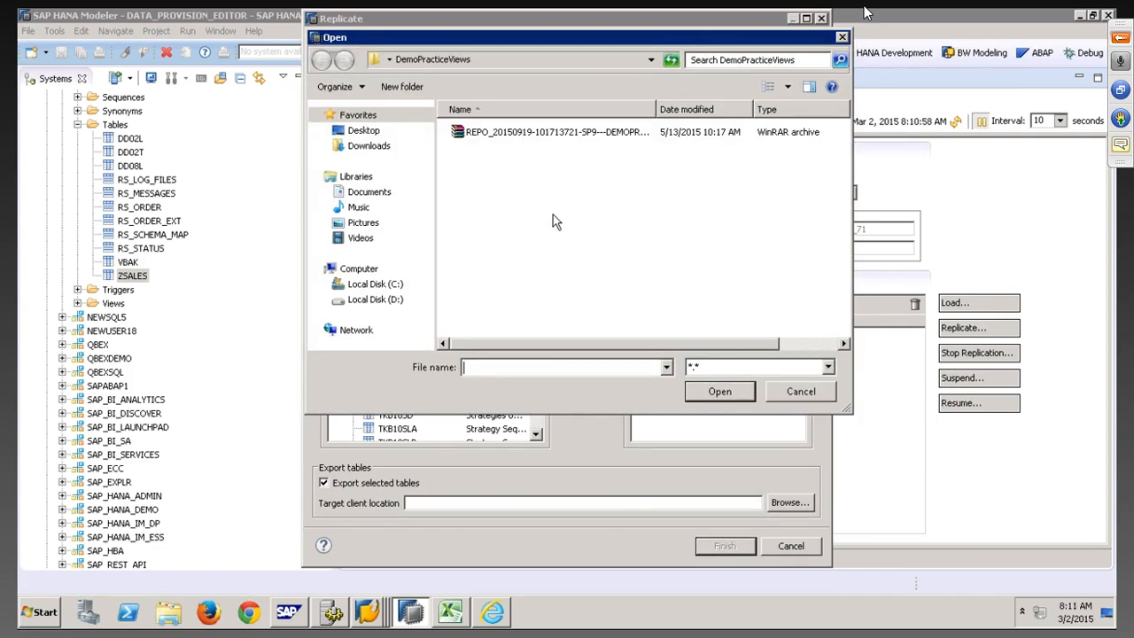
Cancel the file chooser and the pending replication request in HANA Studio
left_click(811, 394)
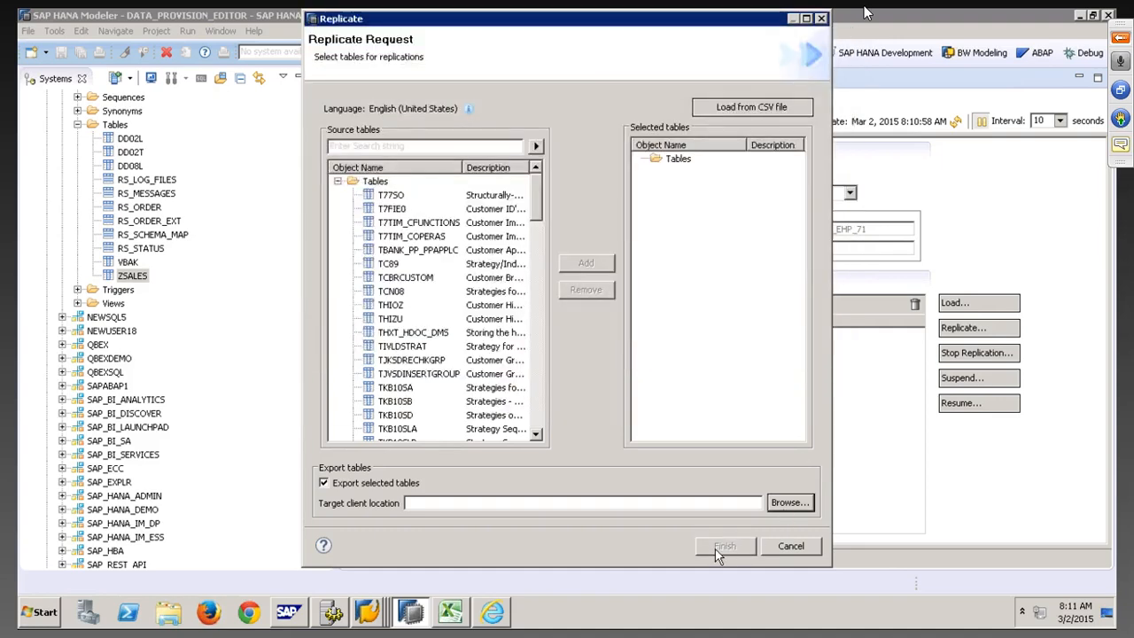
left_click(791, 546)
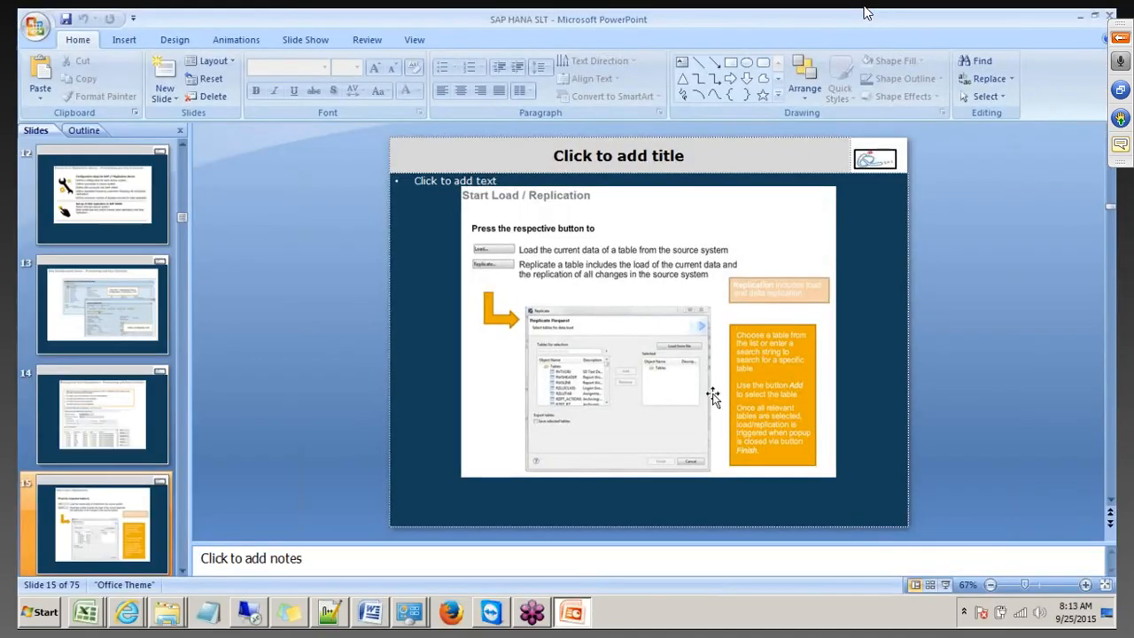
Present the slides on starting, stopping and suspending replication as a slide show
left_click(944, 585)
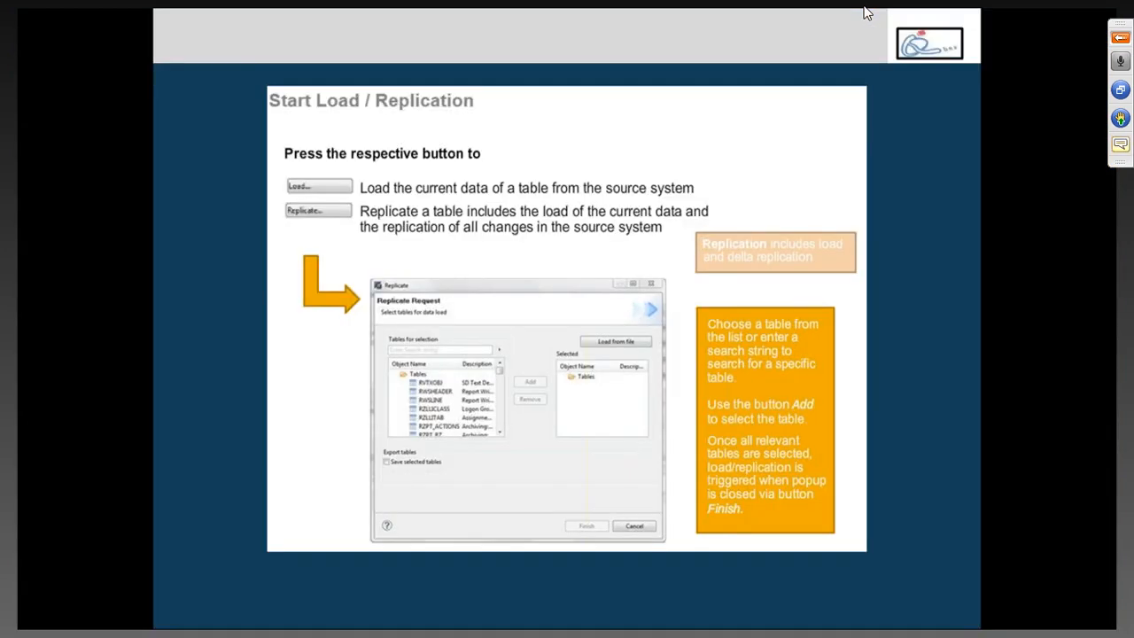
key("Right")
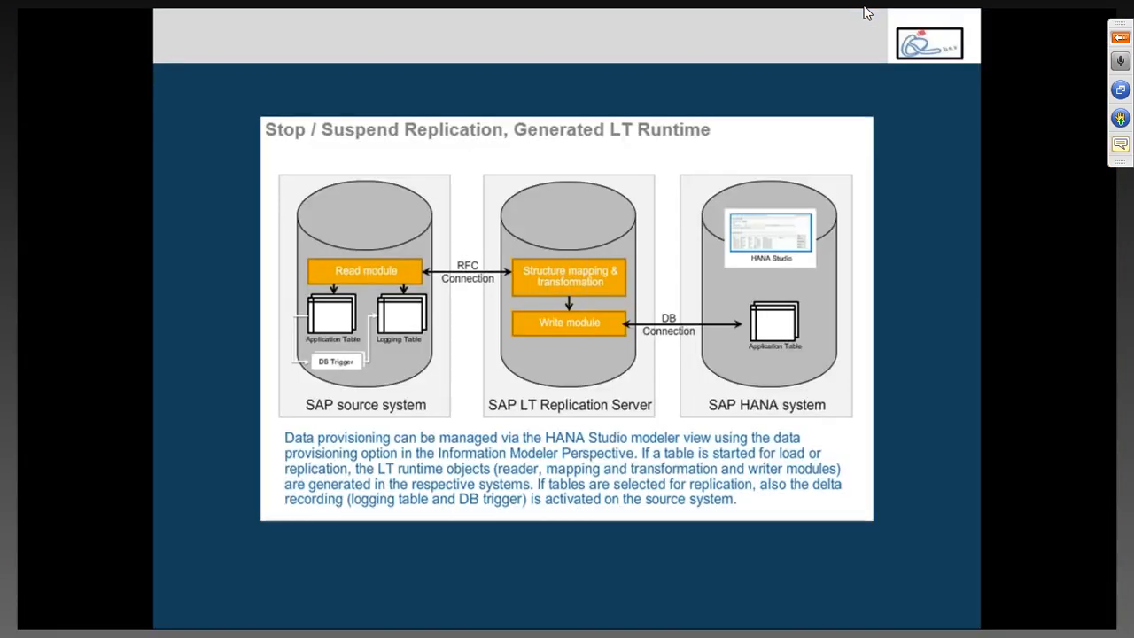
key("Right")
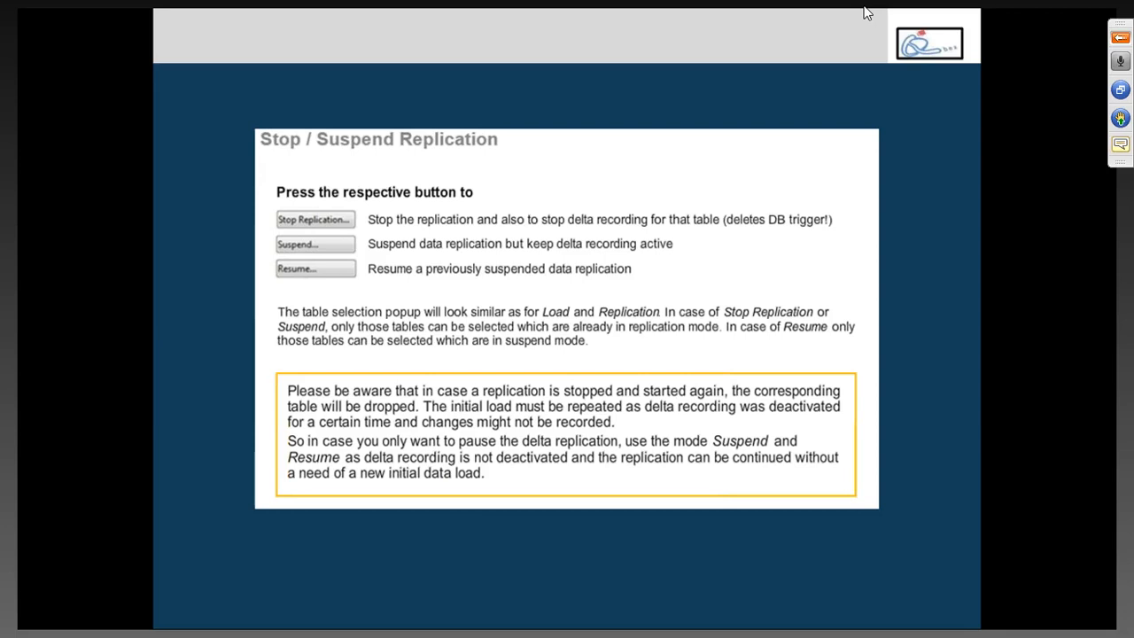
key("Right")
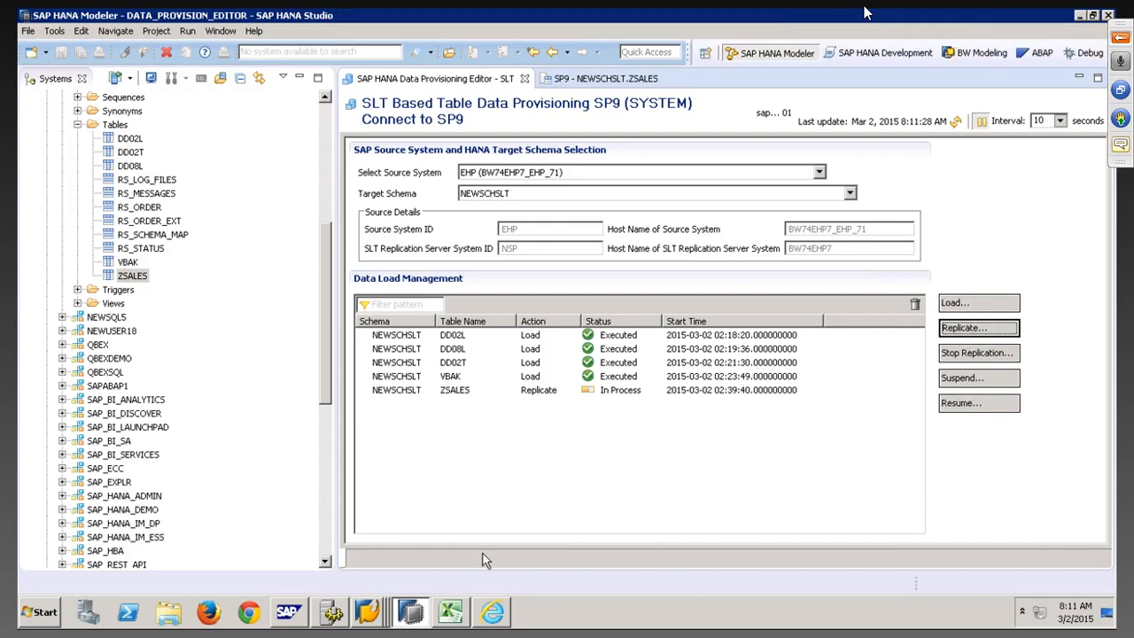
Bring the LT Replication Server Cockpit forward and show the NEWSCHSLT Table Overview
left_click(374, 613)
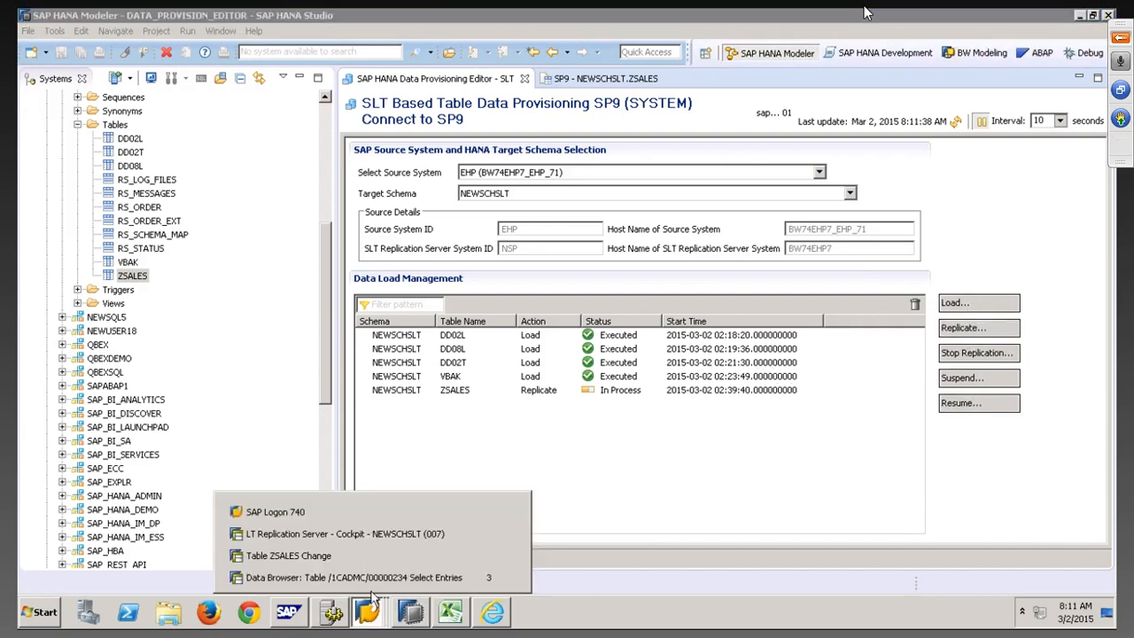
left_click(370, 535)
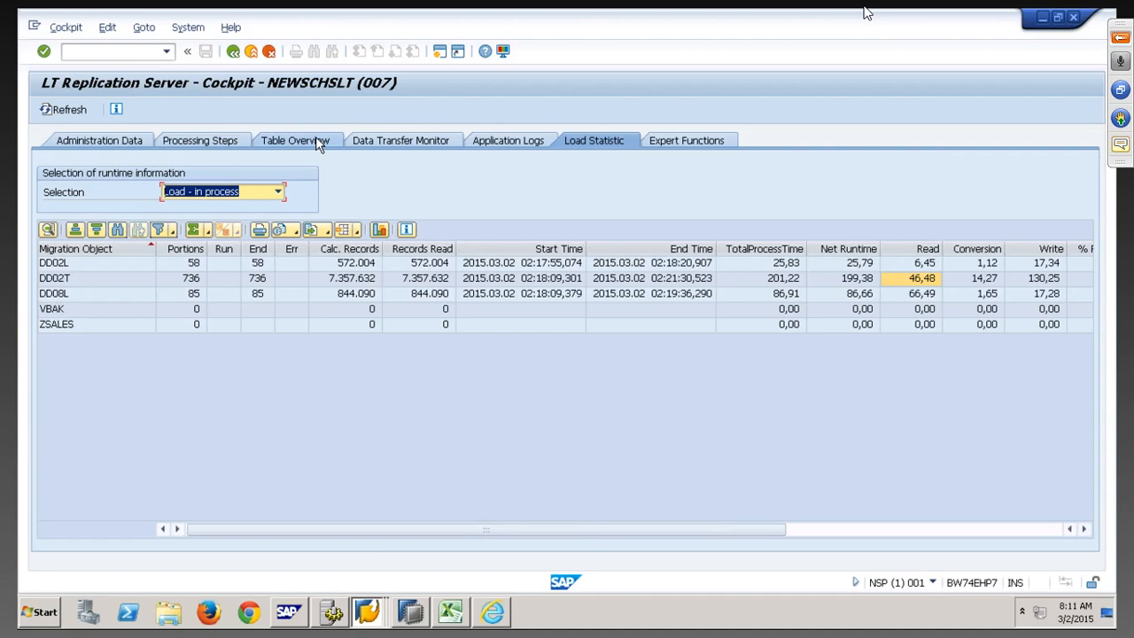
left_click(317, 143)
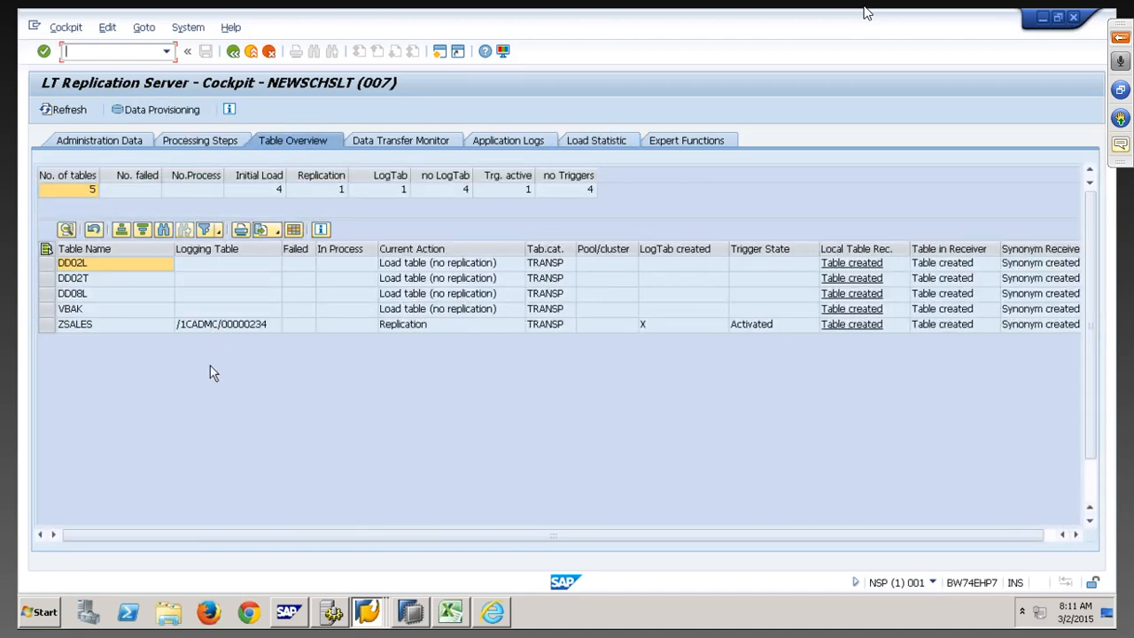
Start replication for table VBUK through Data Provisioning and refresh the table overview
left_click(175, 109)
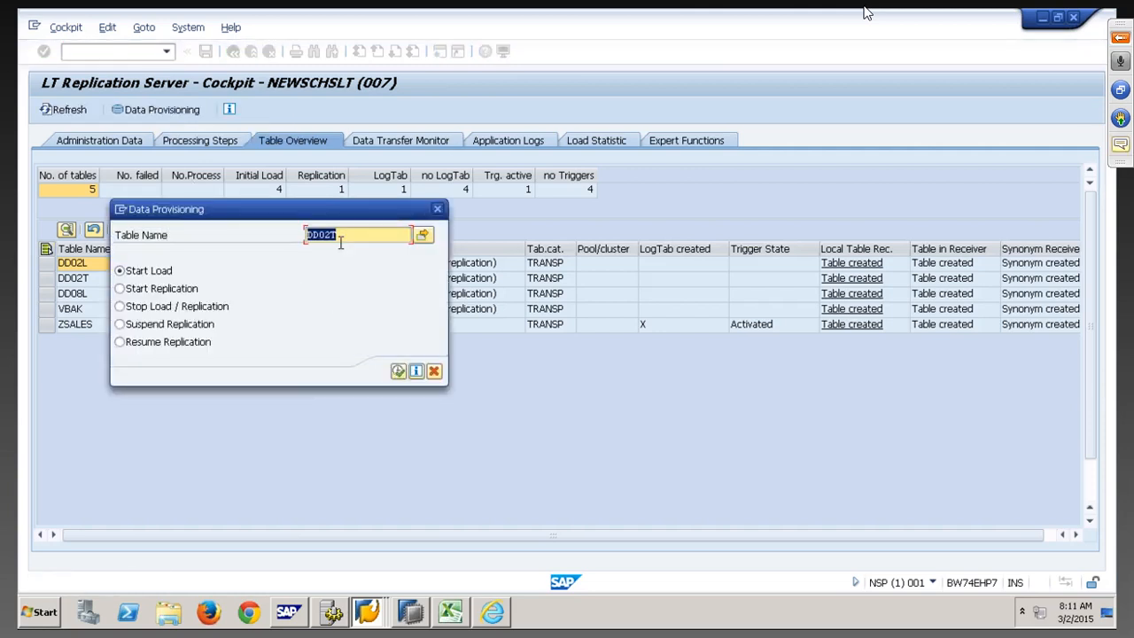
type("LT")
key("BackSpace")
key("BackSpace")
key("BackSpace")
type("VBUK")
left_click(184, 291)
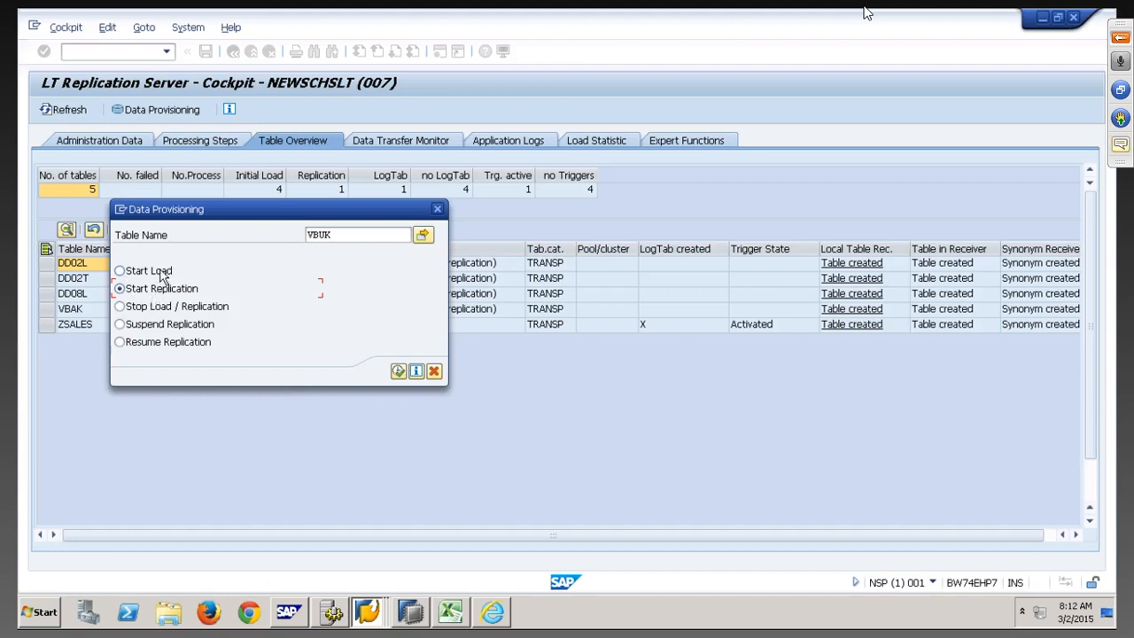
left_click(398, 370)
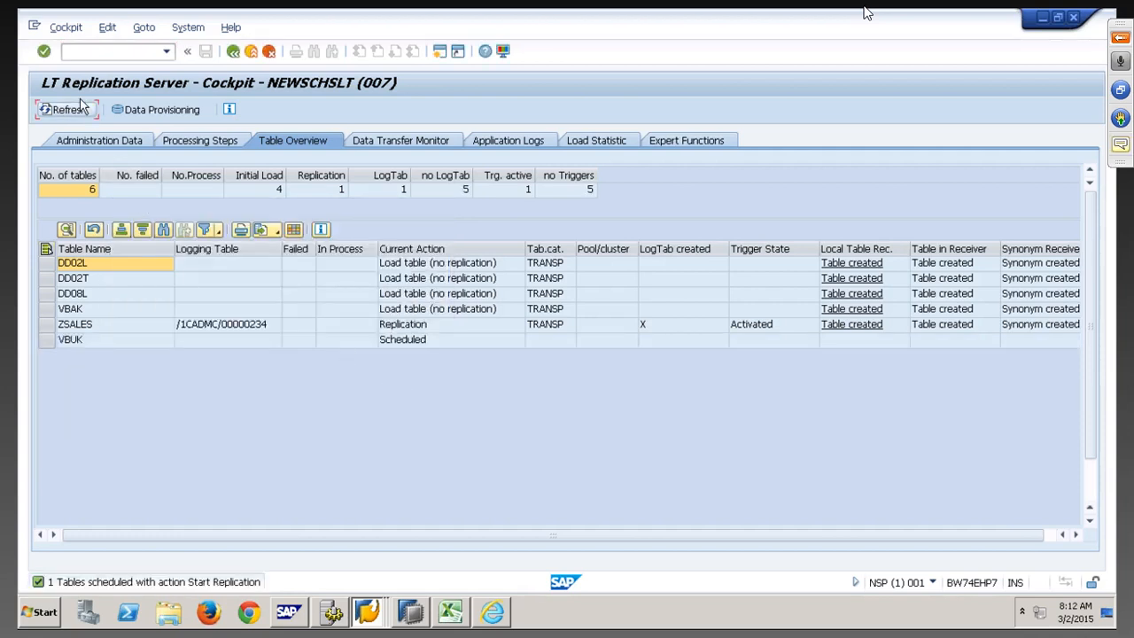
left_click(78, 111)
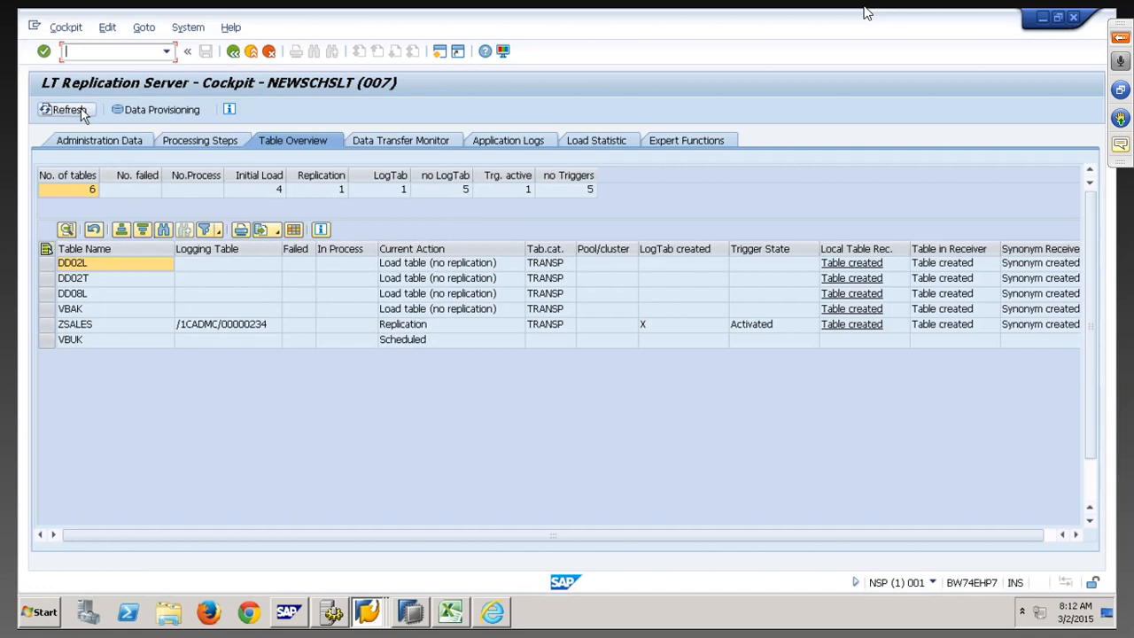
Suspend replication of table ZSALES through Data Provisioning and refresh the overview
left_click(239, 328)
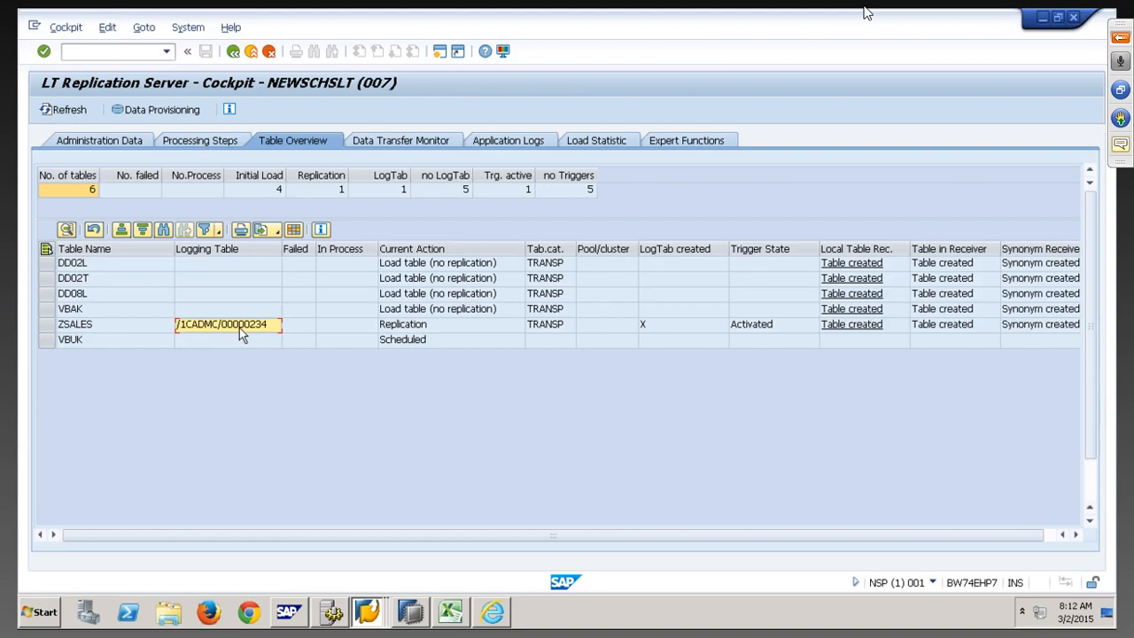
left_click(161, 112)
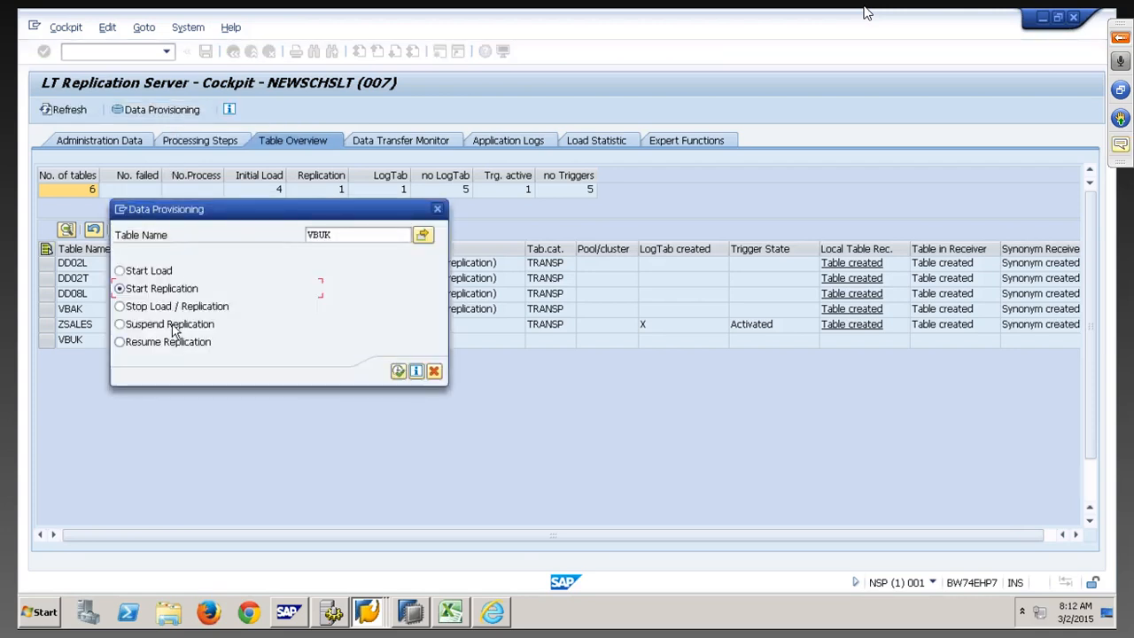
left_click(173, 327)
left_click_drag(347, 236, 285, 235)
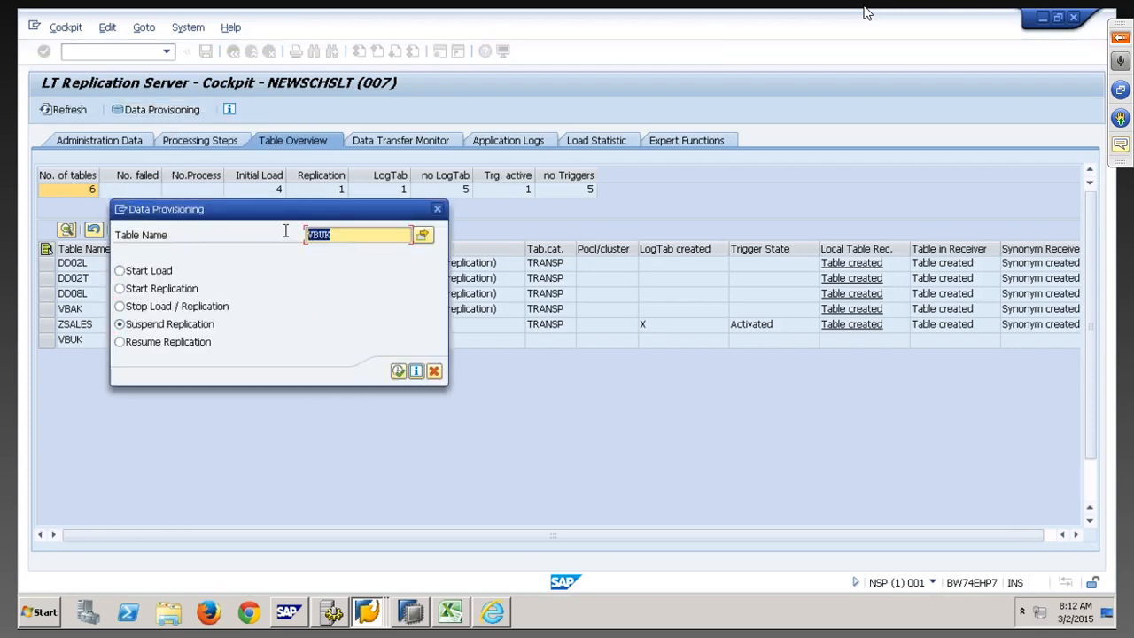
type("ZSALES")
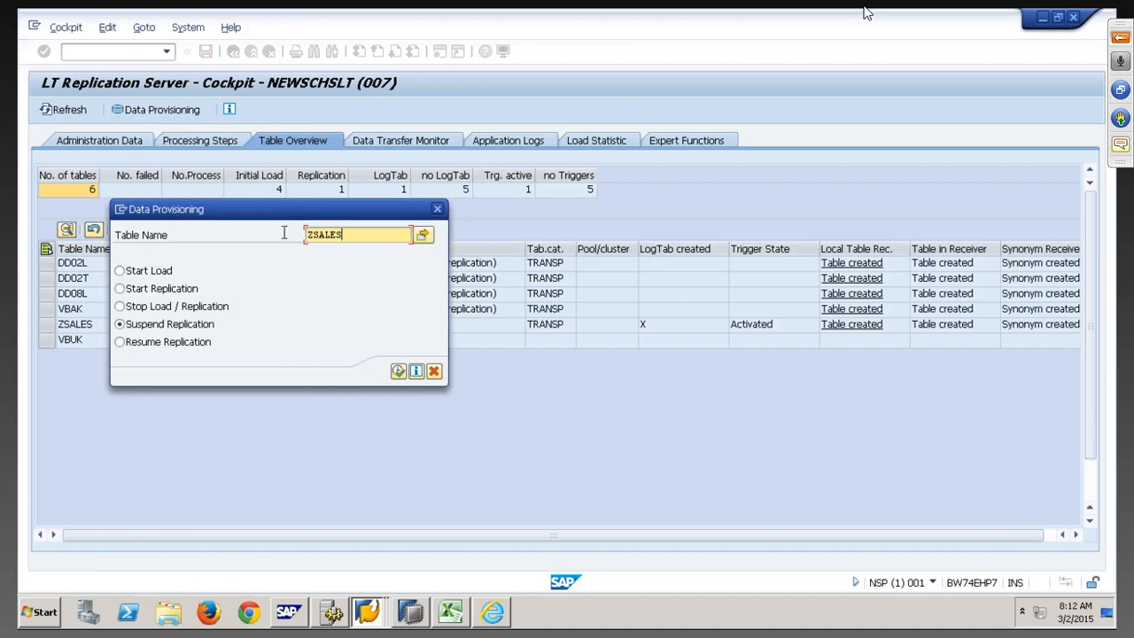
left_click(398, 370)
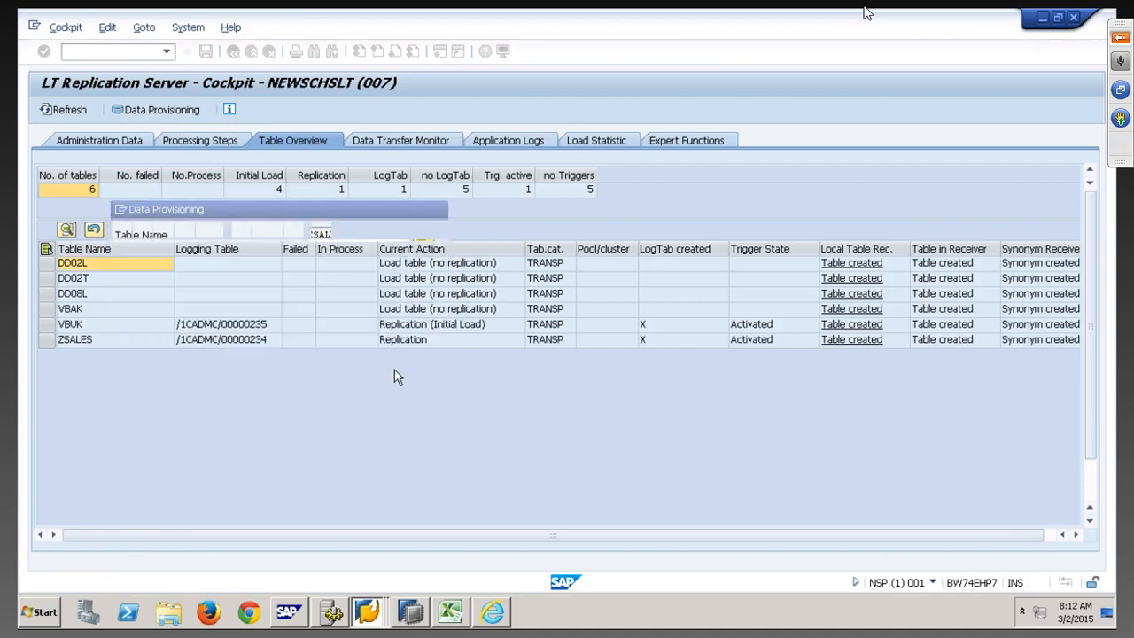
left_click(76, 113)
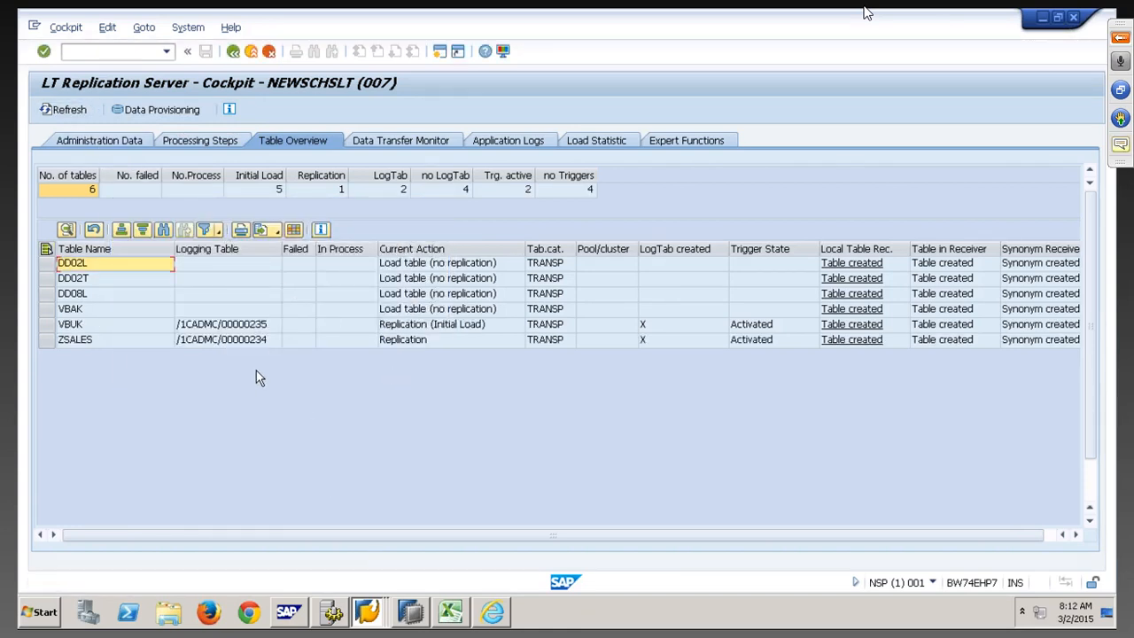
Refresh until VBUK shows Replication (Initial Load) with logging table /1CADMC/00000235
left_click(257, 340)
left_click(257, 324)
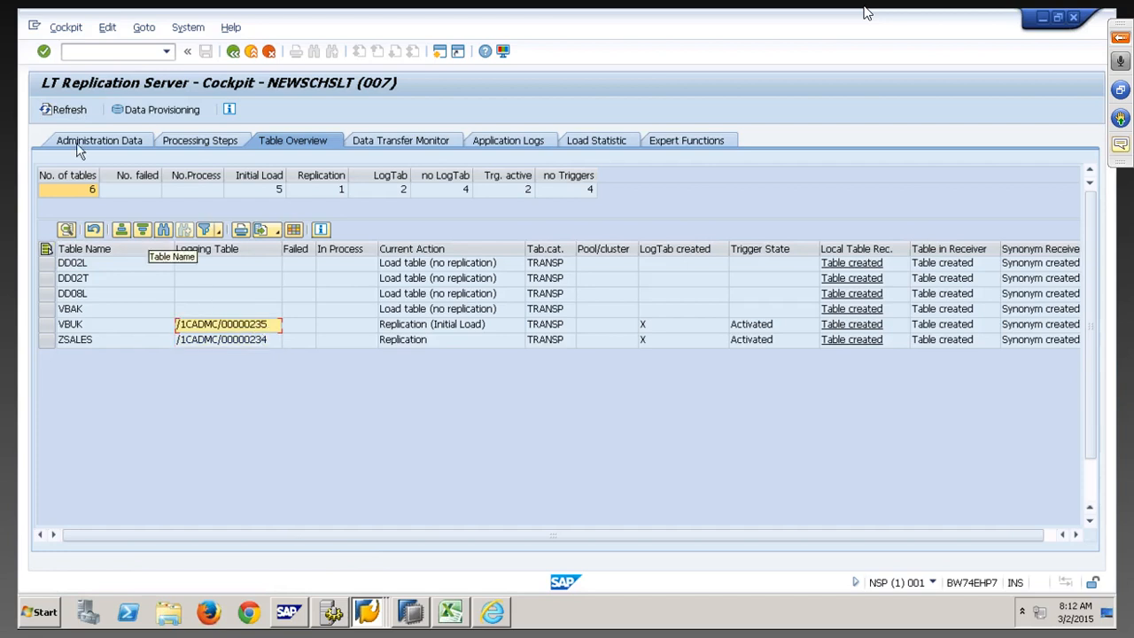
left_click(69, 110)
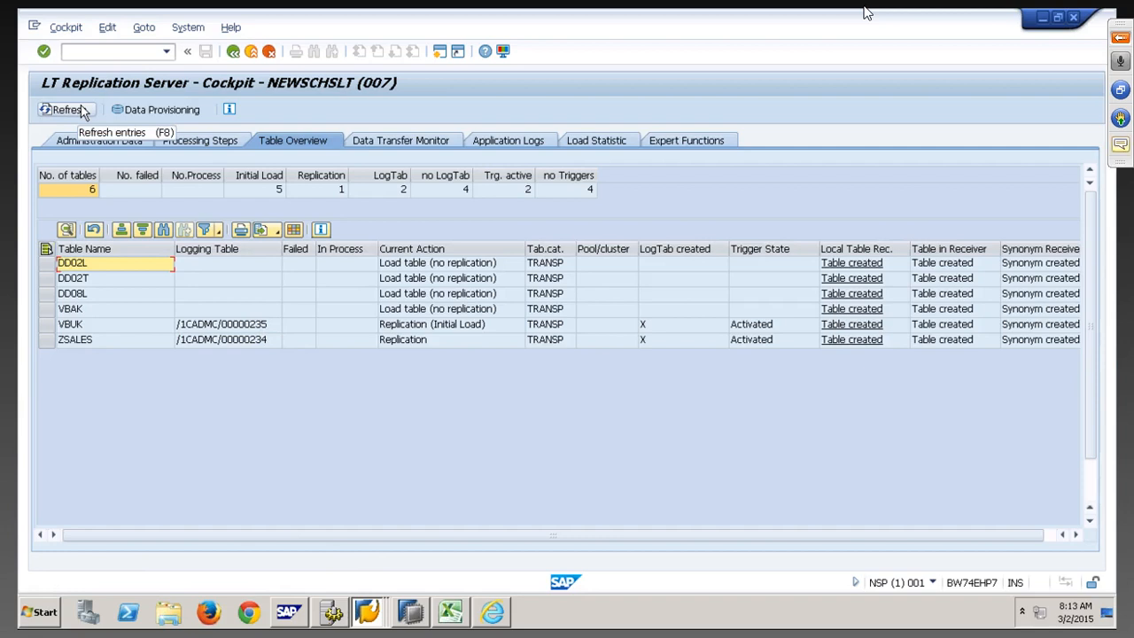
left_click(86, 111)
left_click(88, 112)
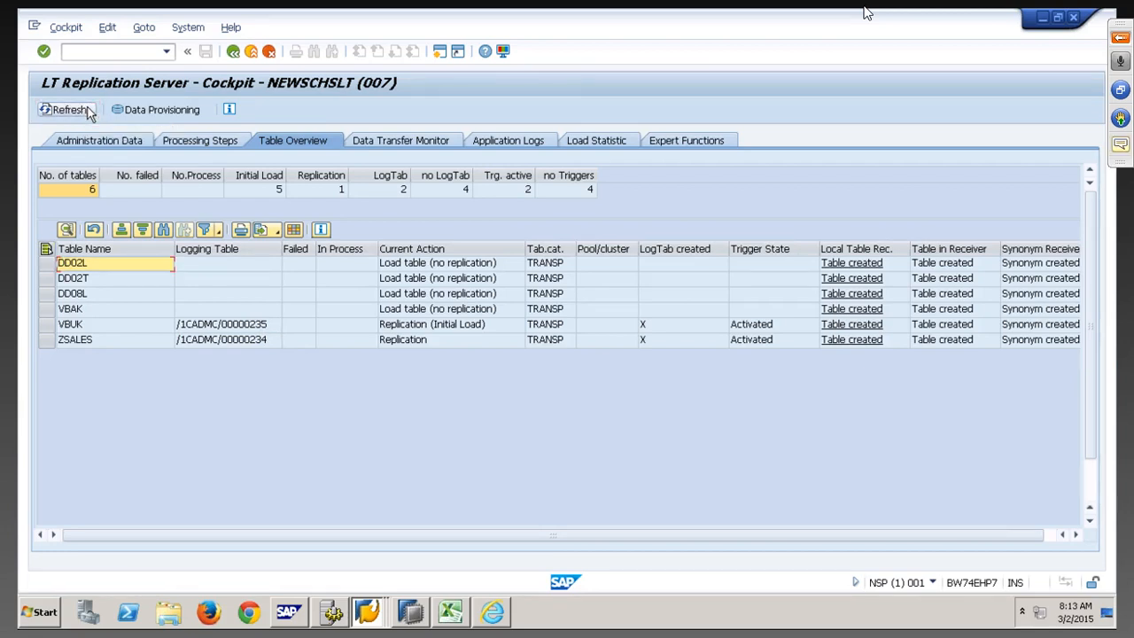
Check the Data Transfer Monitor showing ZSALES load/replication blocked, then return to HANA Studio
left_click(403, 146)
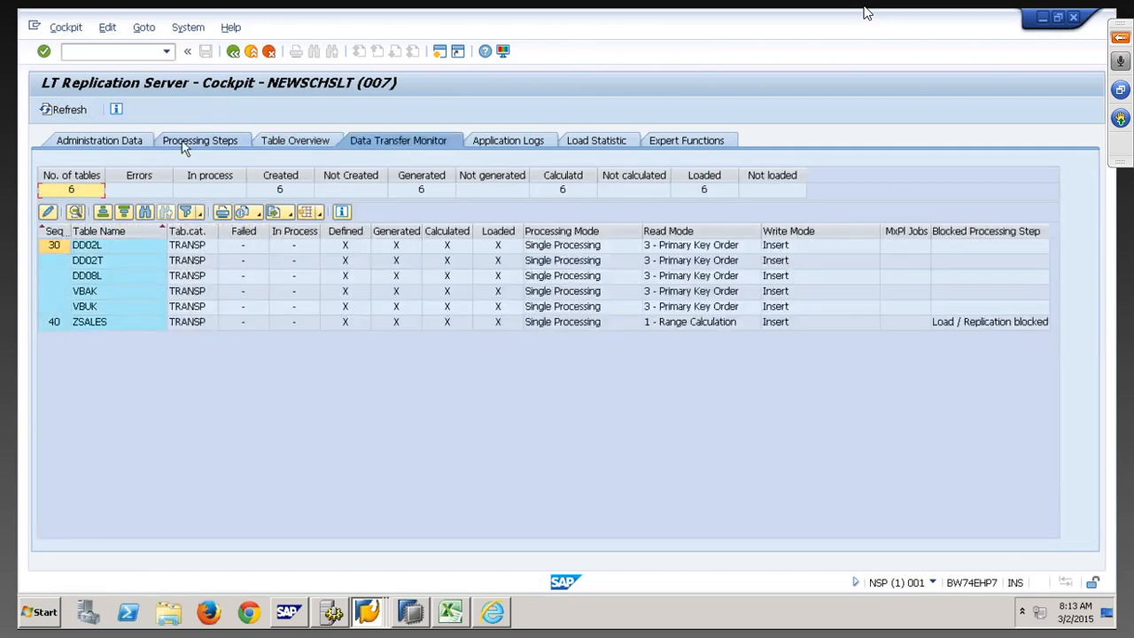
left_click(75, 111)
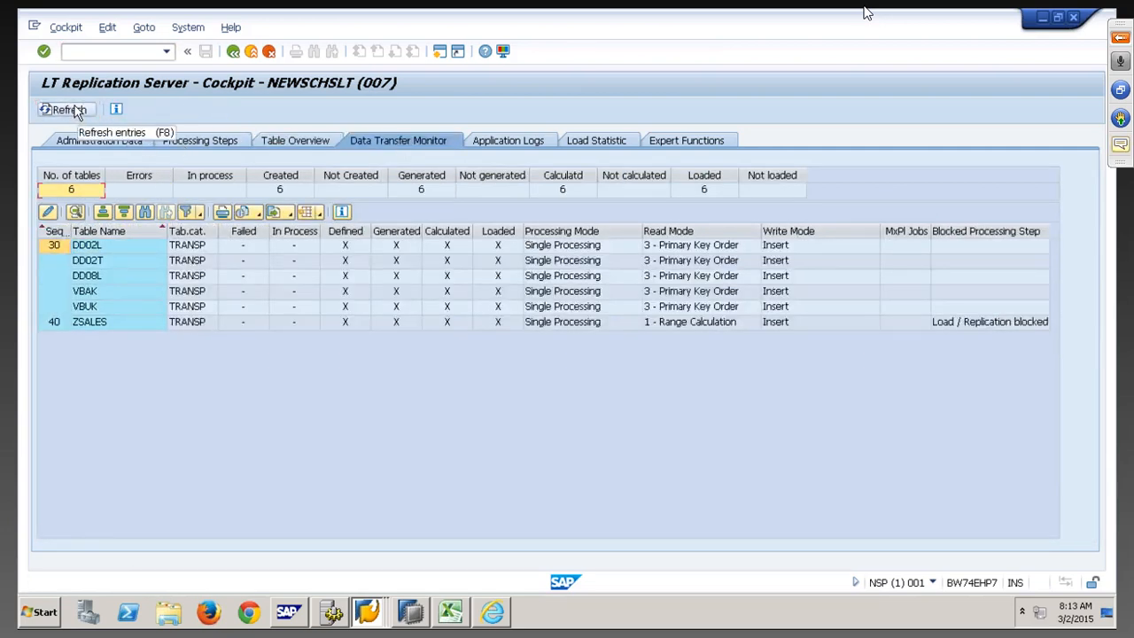
left_click(76, 110)
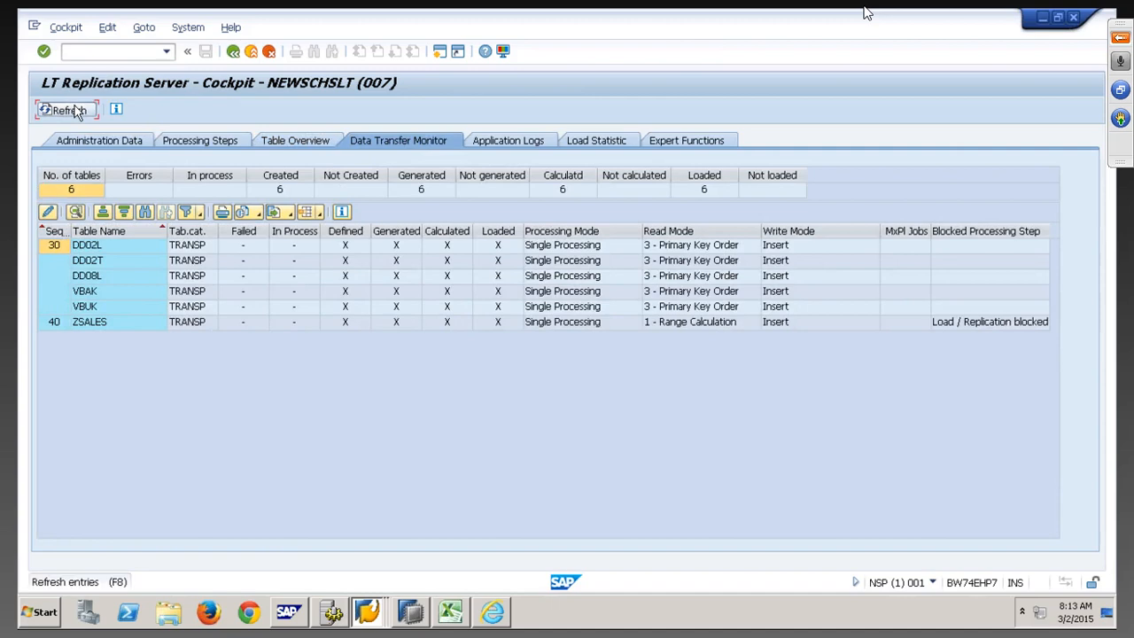
left_click(411, 612)
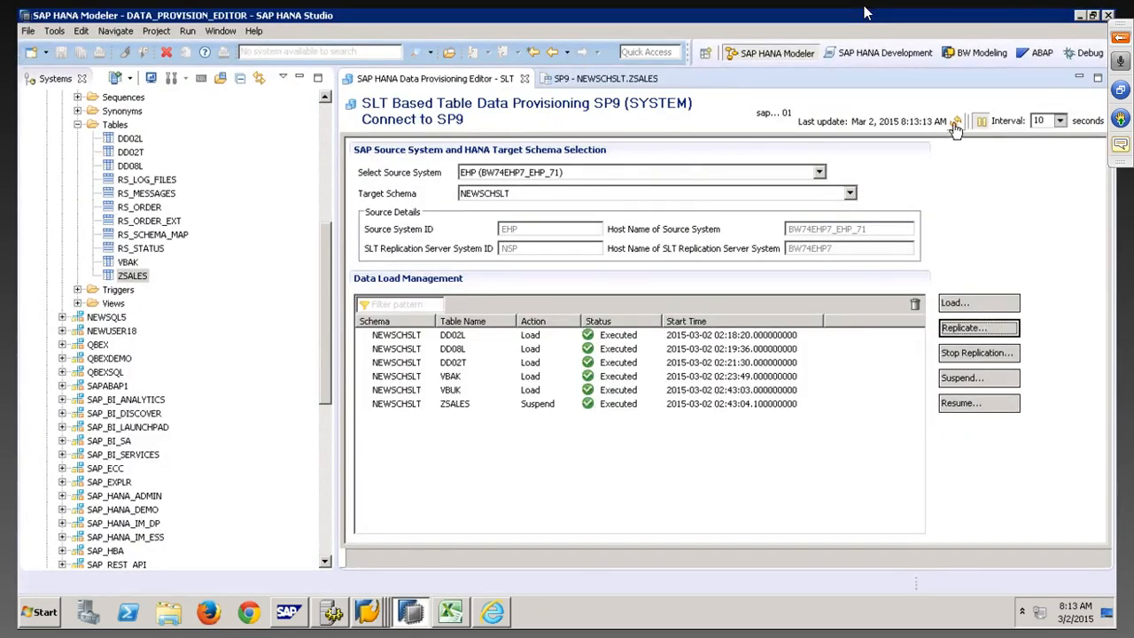
Refresh the HANA Studio provisioning status to confirm ZSALES suspended and VBUK loaded
left_click(955, 124)
left_click(955, 122)
key("alt+Tab")
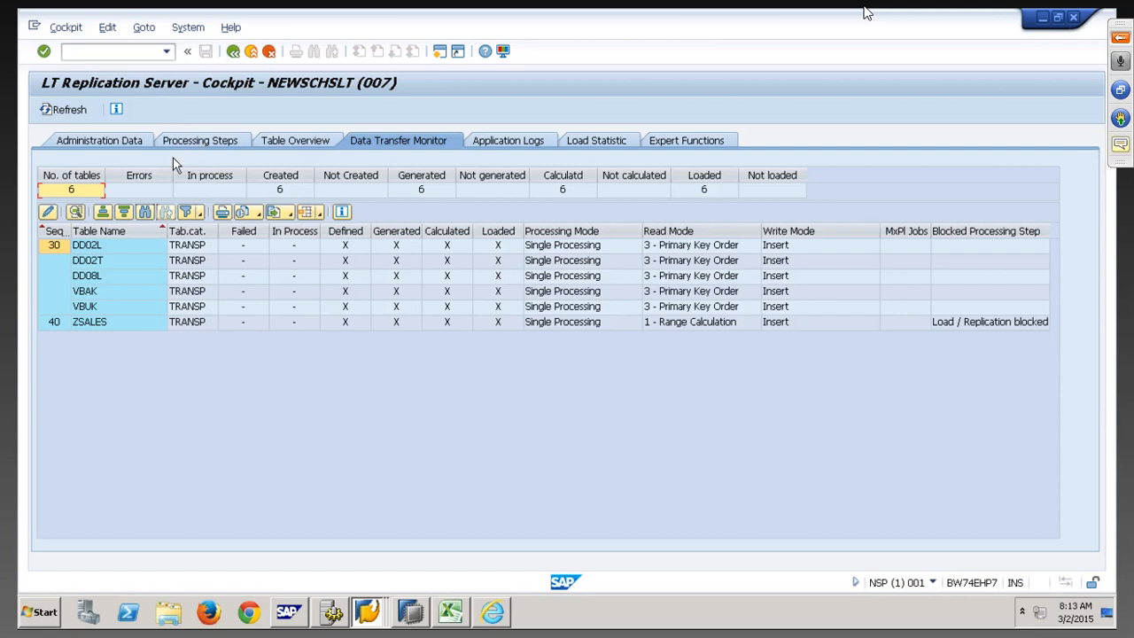
Reopen the mass transfer 007 cockpit and bring up its Data Provisioning dialog
left_click(233, 51)
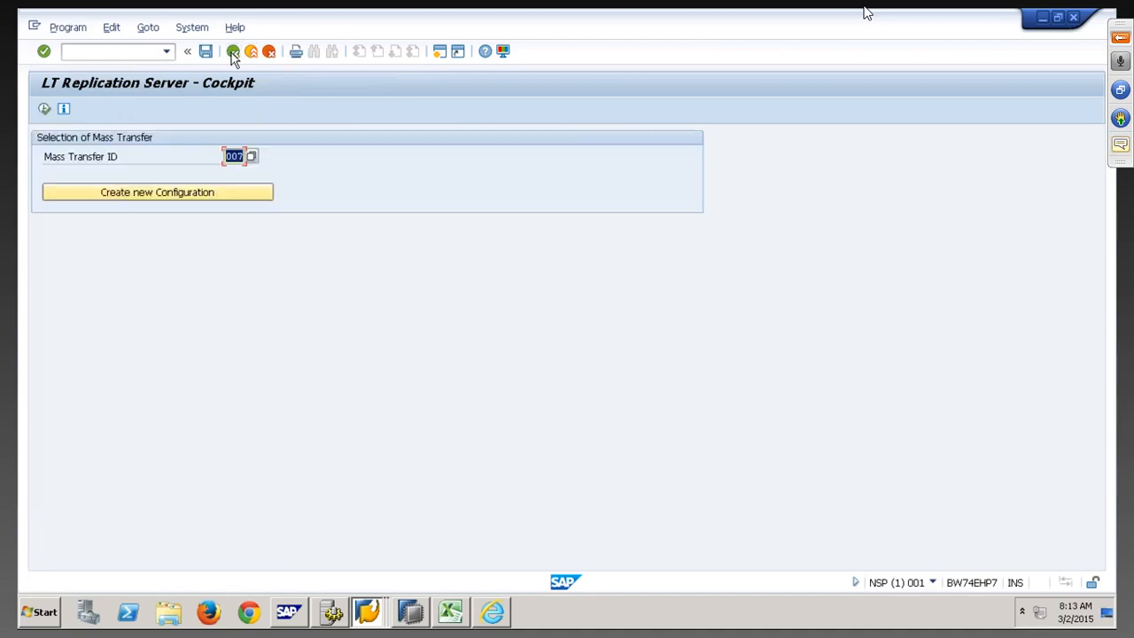
left_click(44, 109)
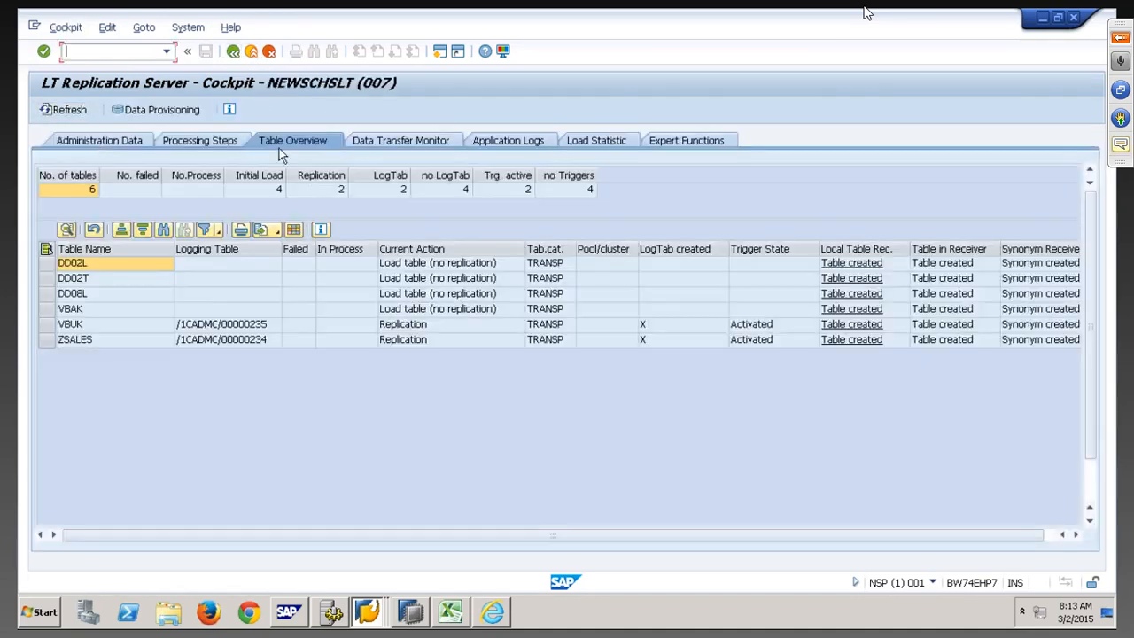
left_click(131, 112)
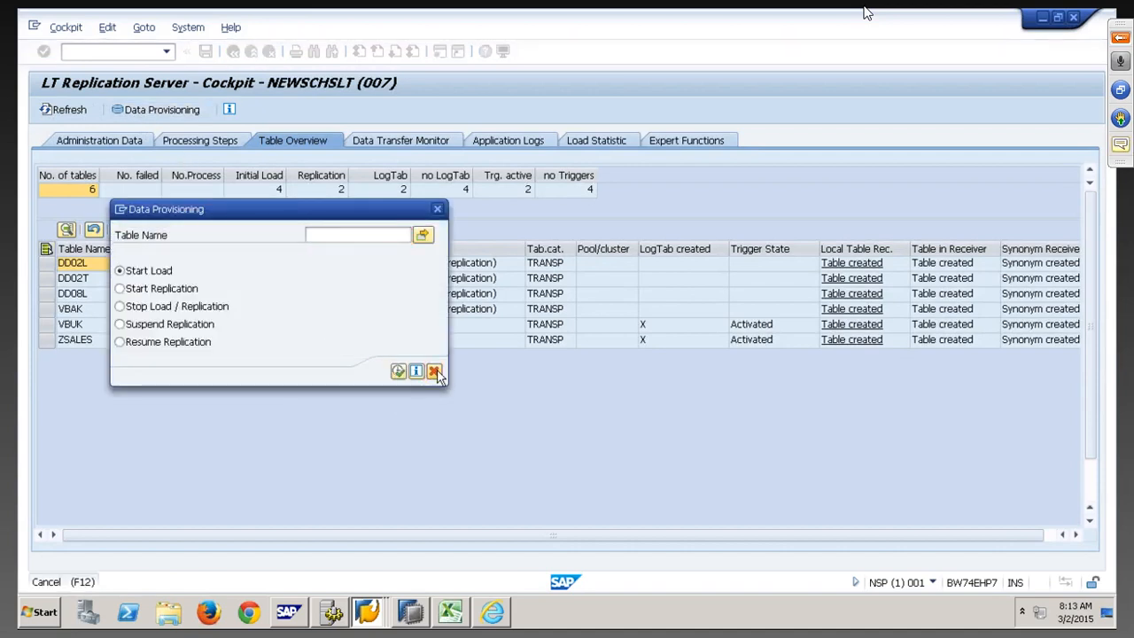
key("alt+space")
left_click(213, 286)
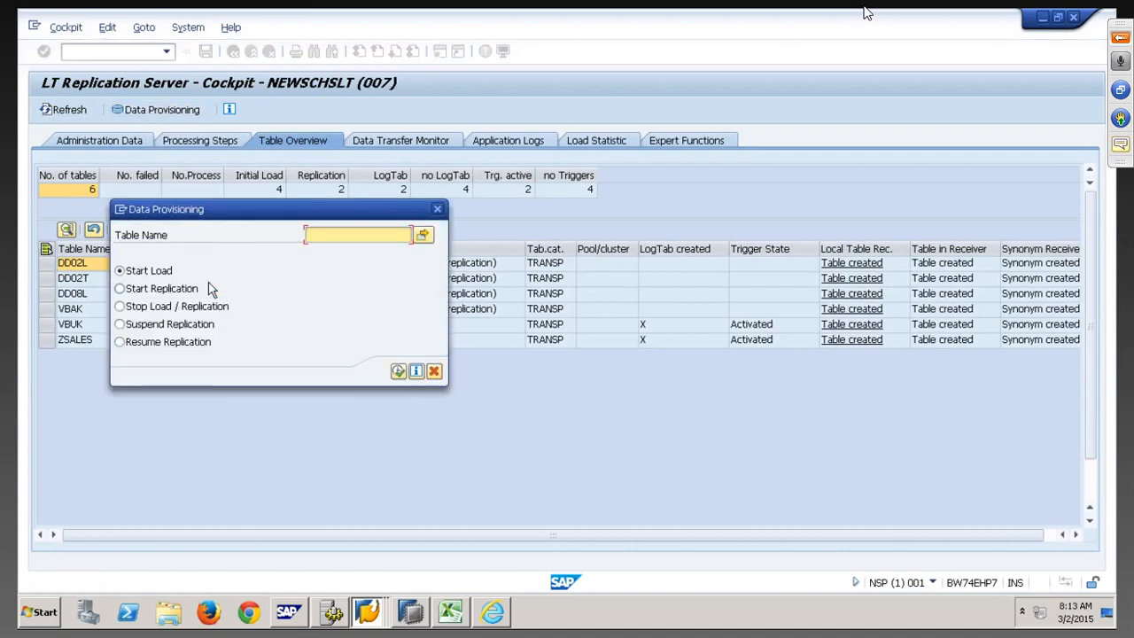
Close the NSP data provisioning session from SAP Logon and minimize the remote desktop
left_click(1021, 611)
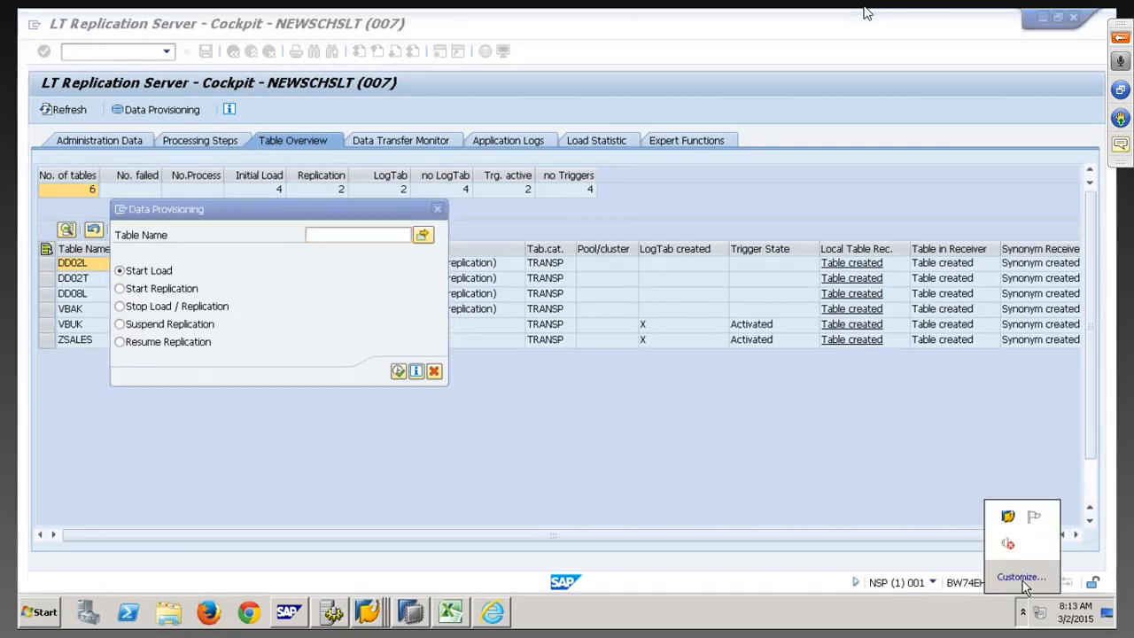
right_click(1008, 521)
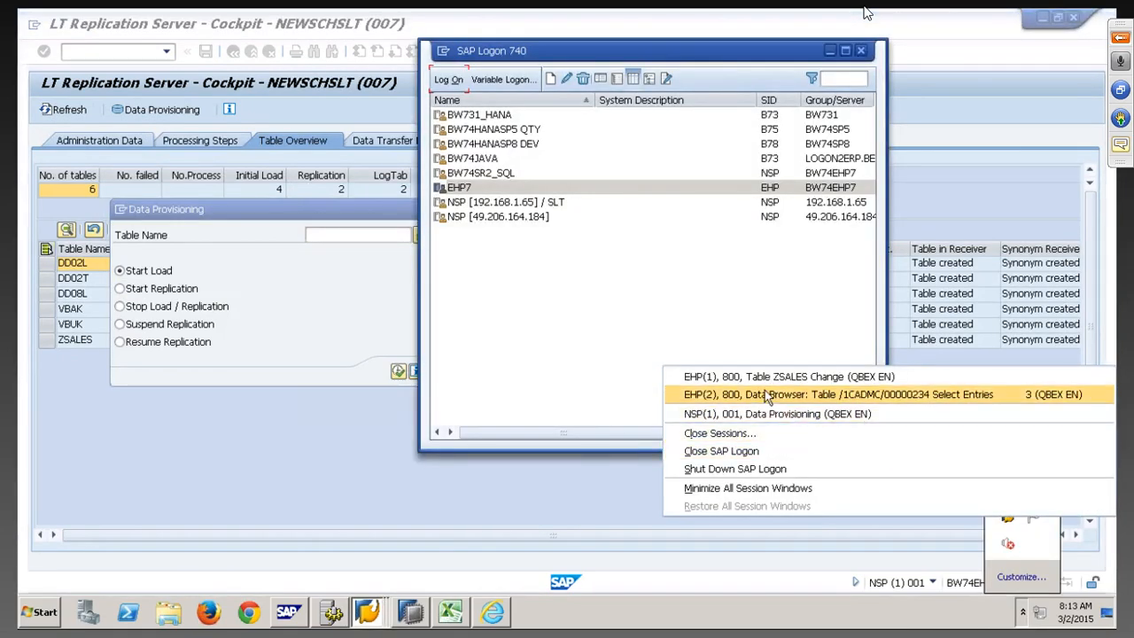
left_click(731, 434)
left_click(490, 179)
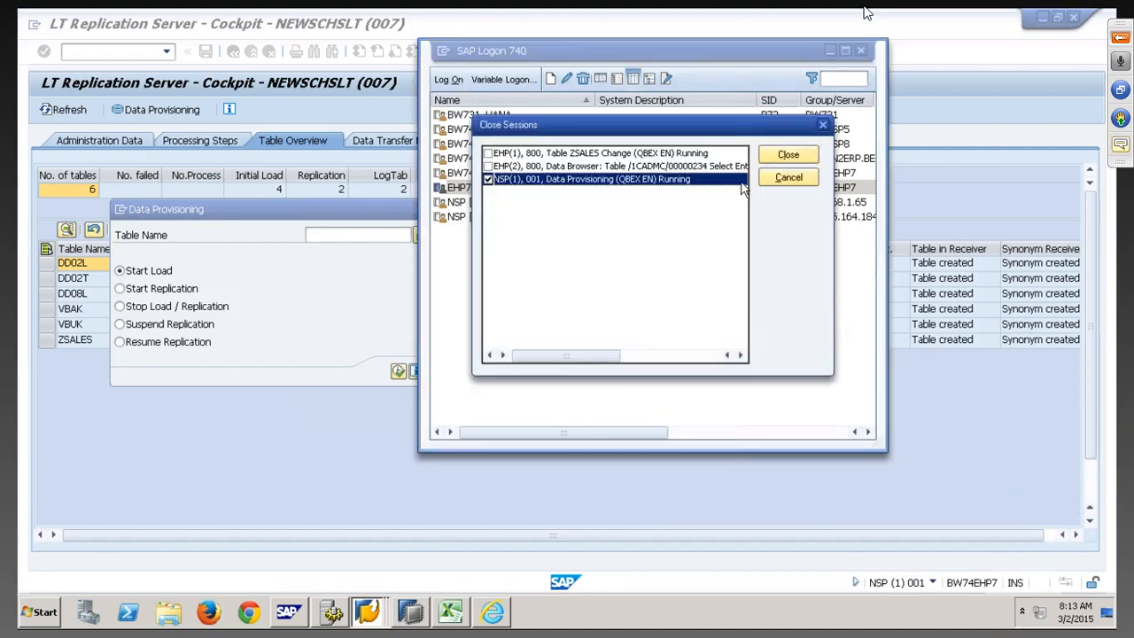
left_click(776, 159)
left_click(776, 163)
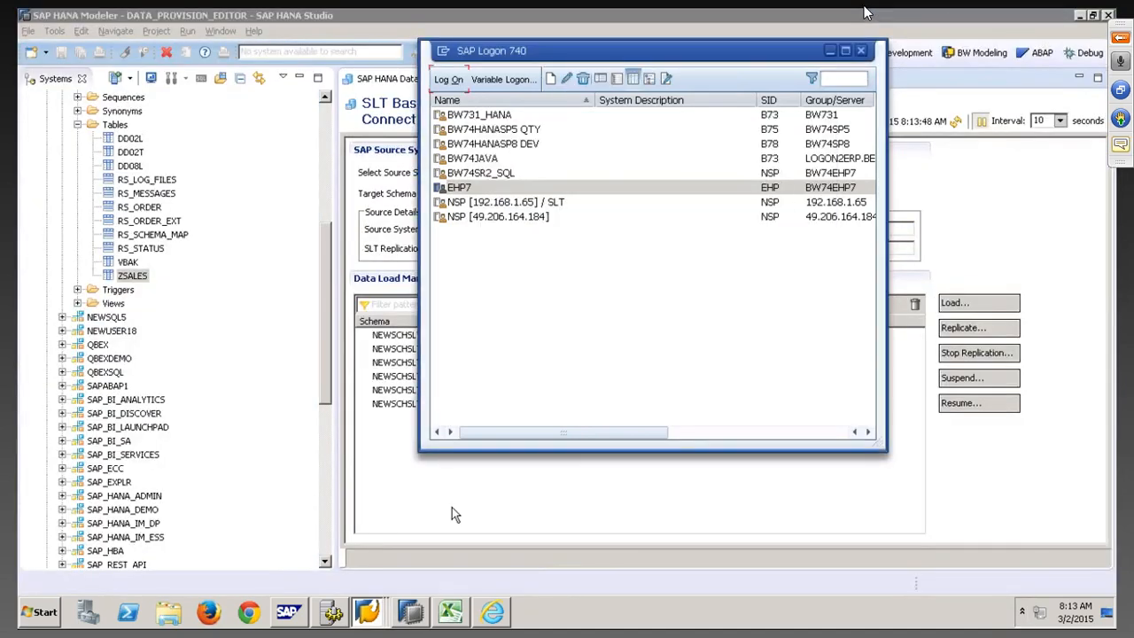
left_click(449, 535)
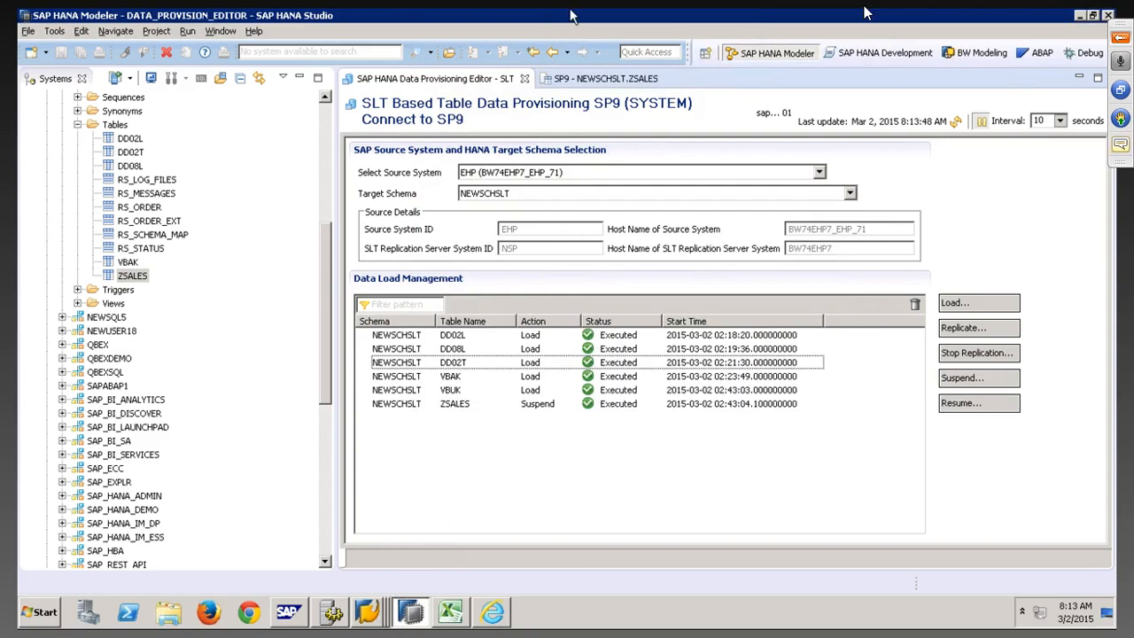
left_click(745, 19)
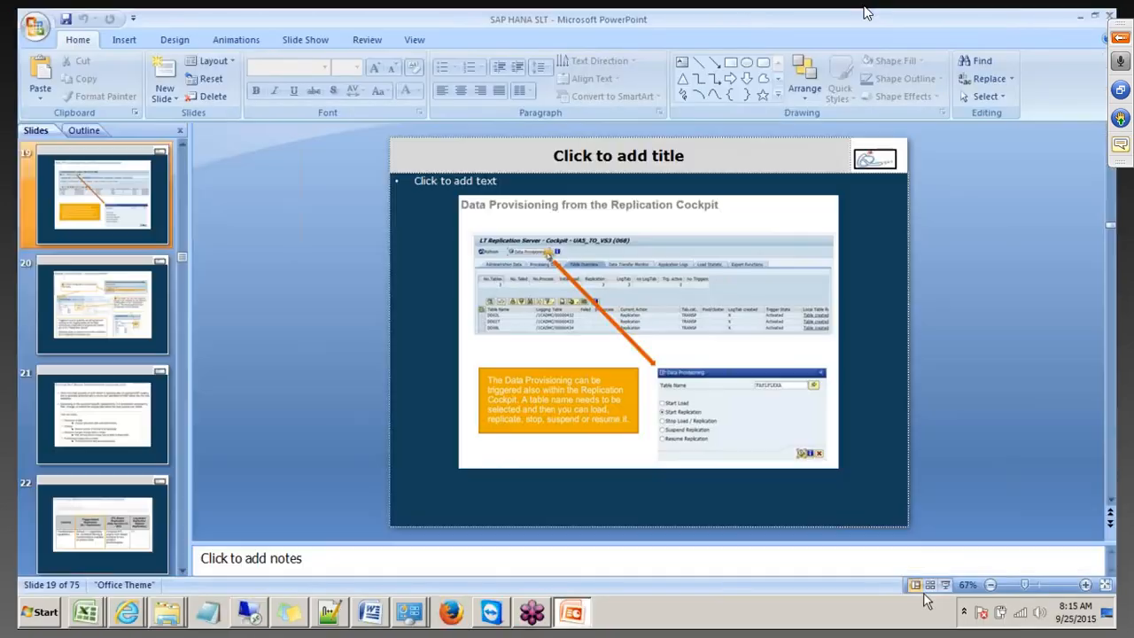
Present the Data Provisioning and Master Job Settings slides, then return to the remote session
left_click(946, 586)
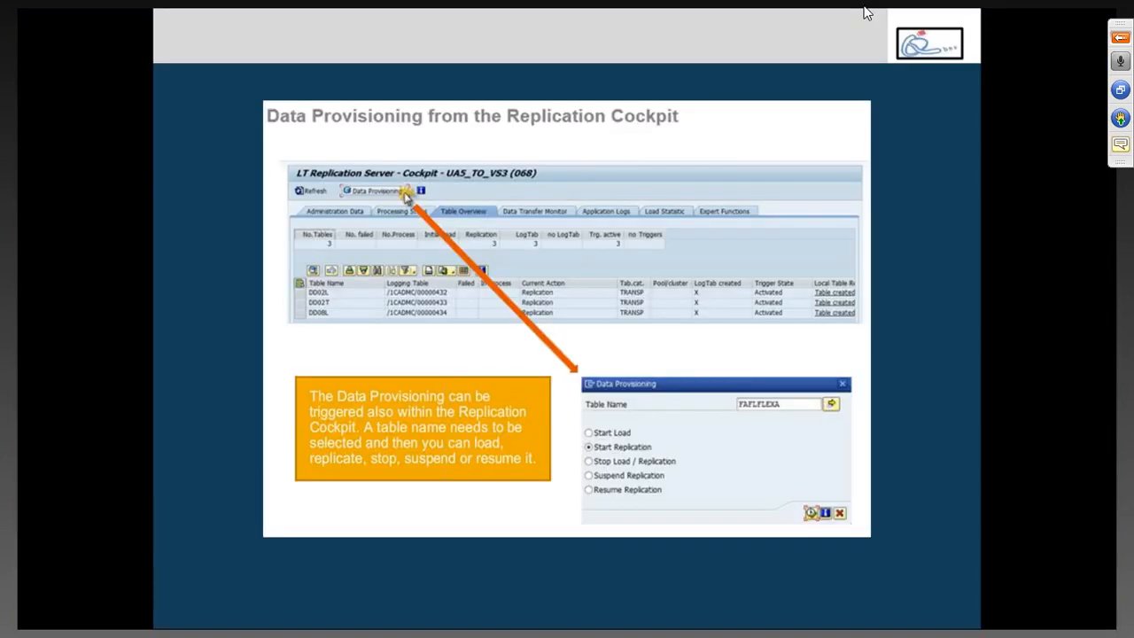
key("Right")
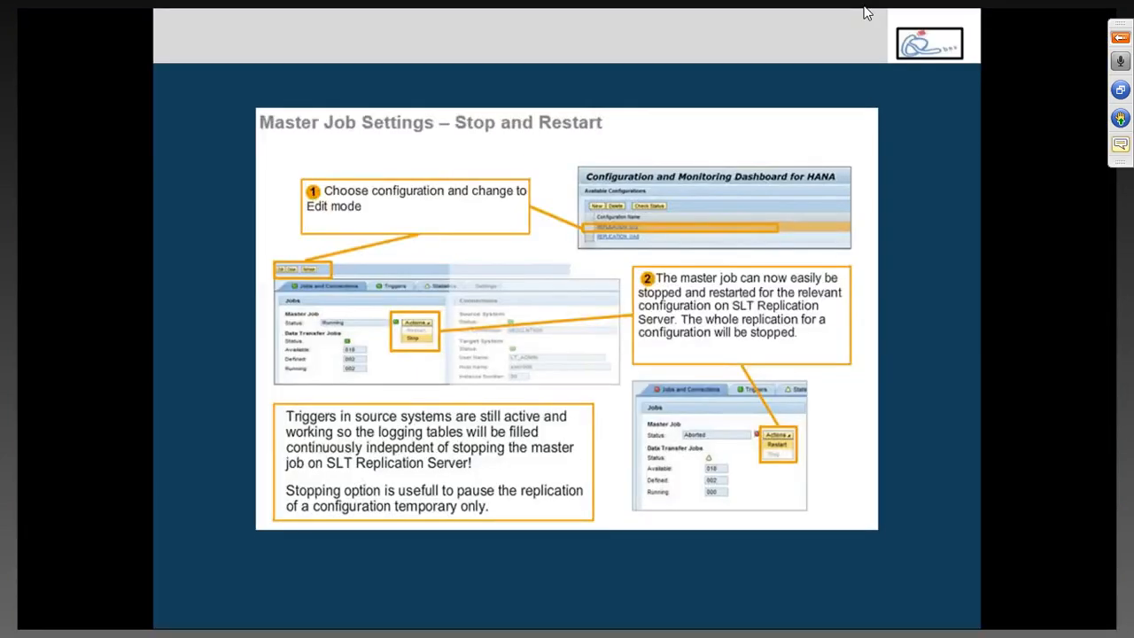
key("Right")
key("Left")
key("Escape")
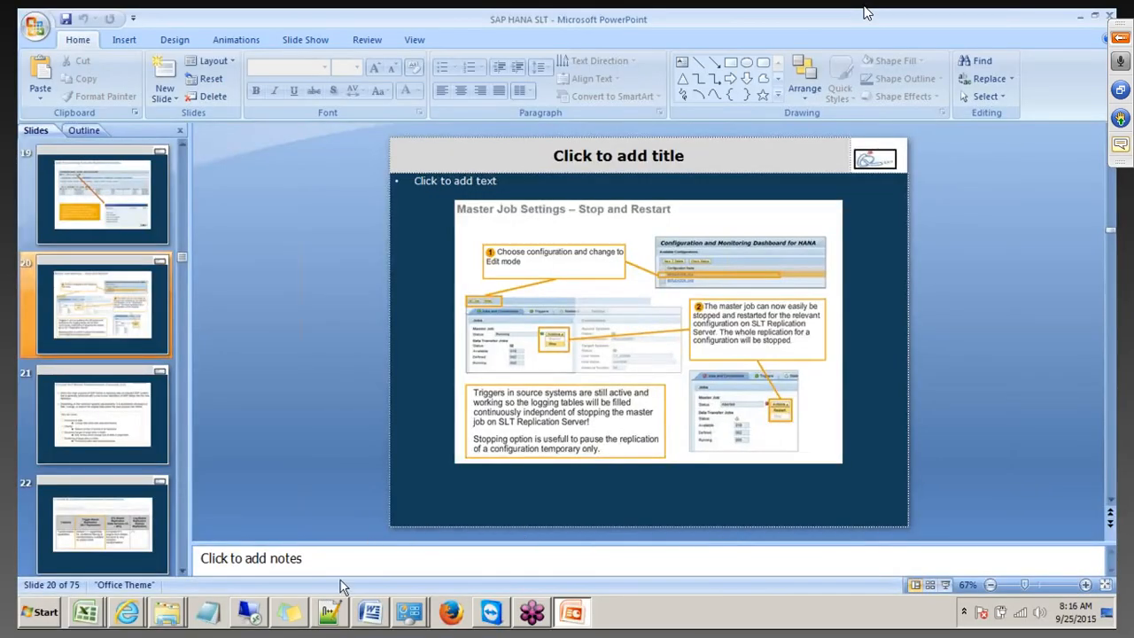
left_click(250, 612)
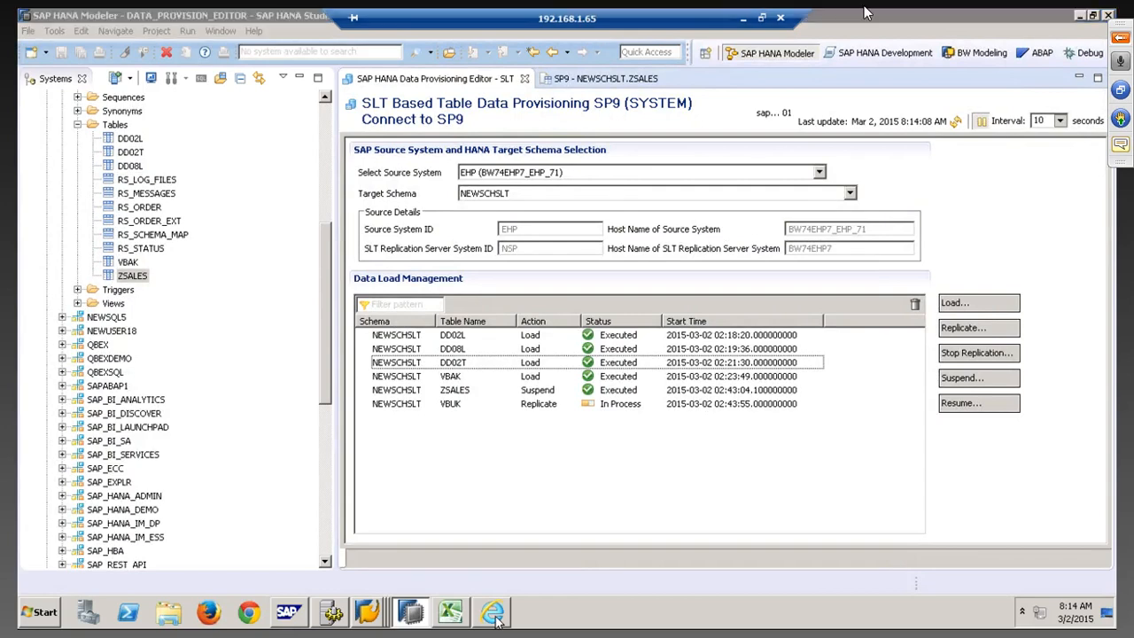
Retry logging into the Configuration and Monitoring Dashboard with the SAP user and password
left_click(494, 614)
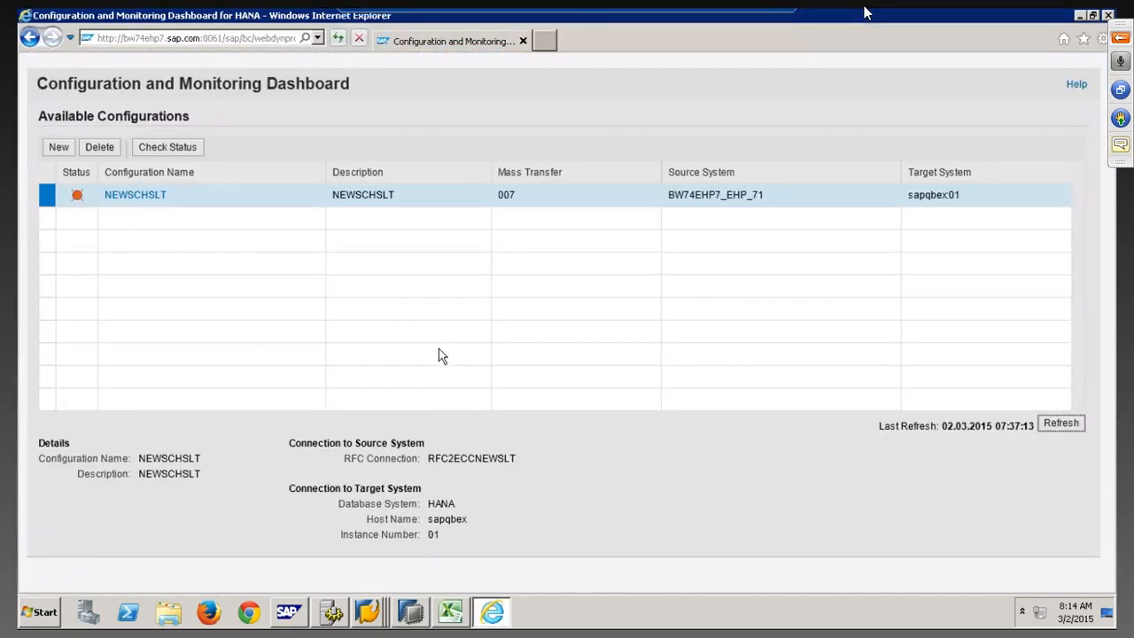
left_click(1051, 425)
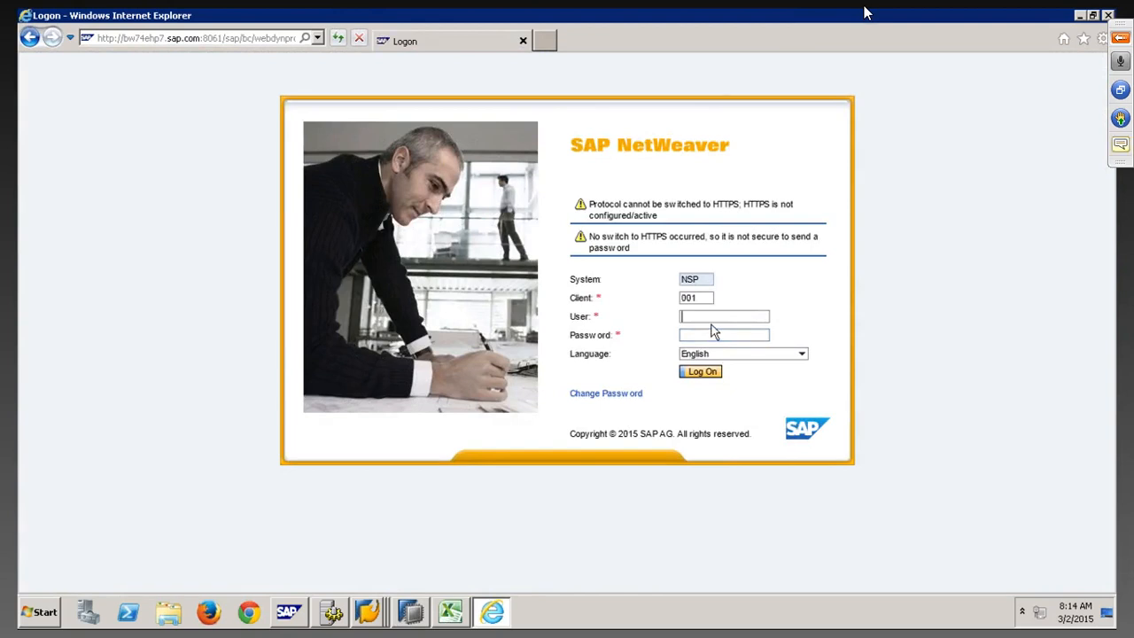
type("QB")
type("********")
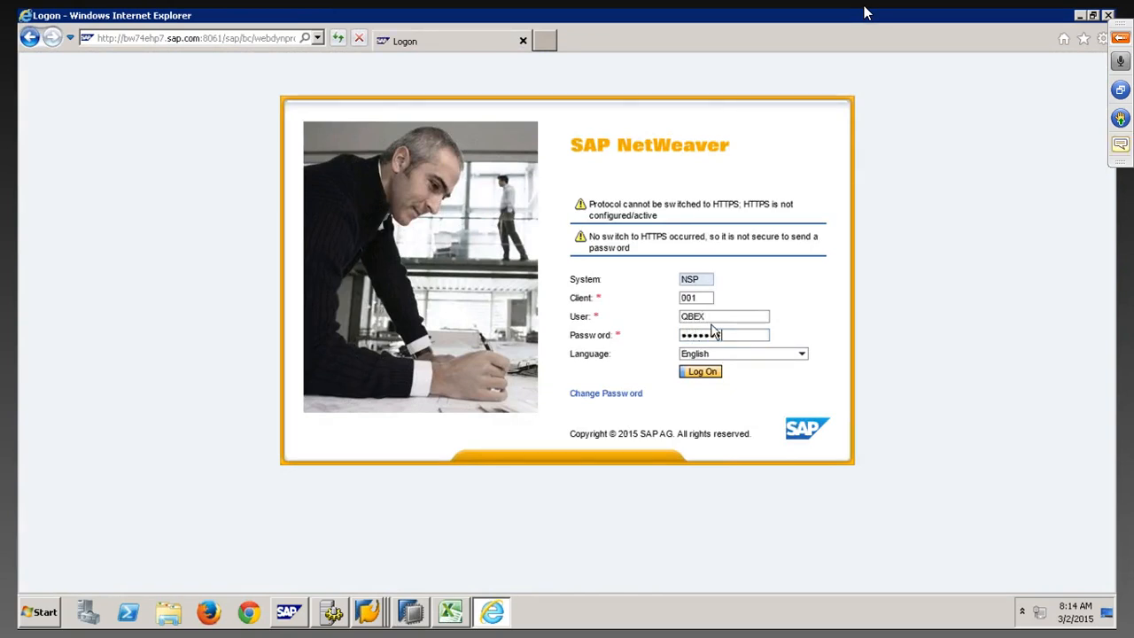
type("***")
left_click(709, 371)
left_click(625, 350)
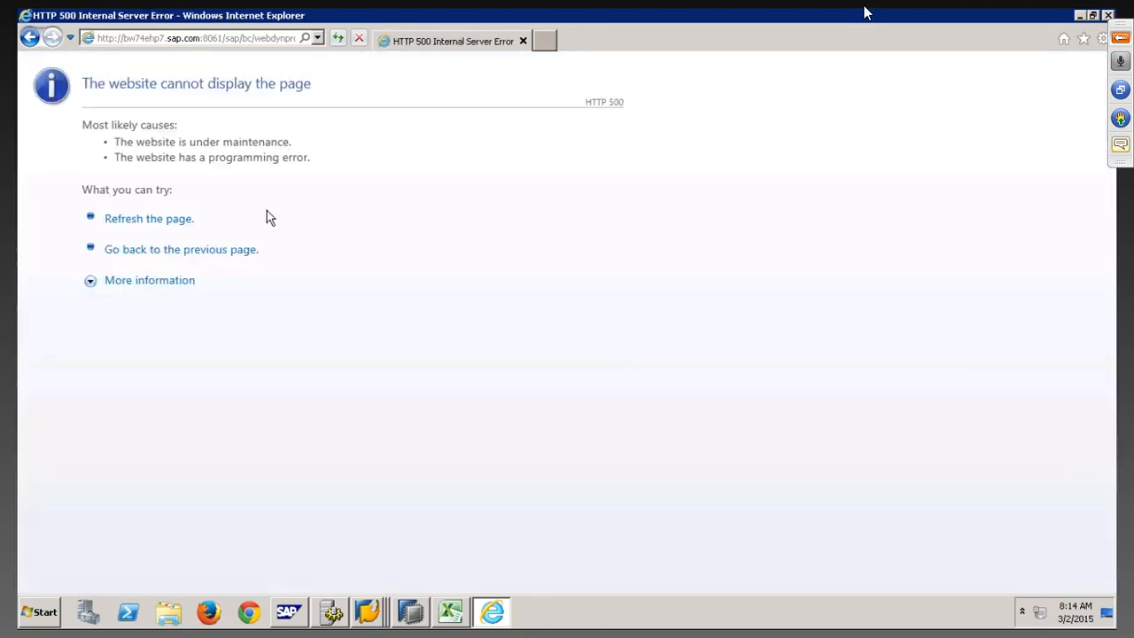
Close Internet Explorer after the HTTP 500 error and bring up SAP Logon 740
left_click(1107, 15)
left_click(411, 611)
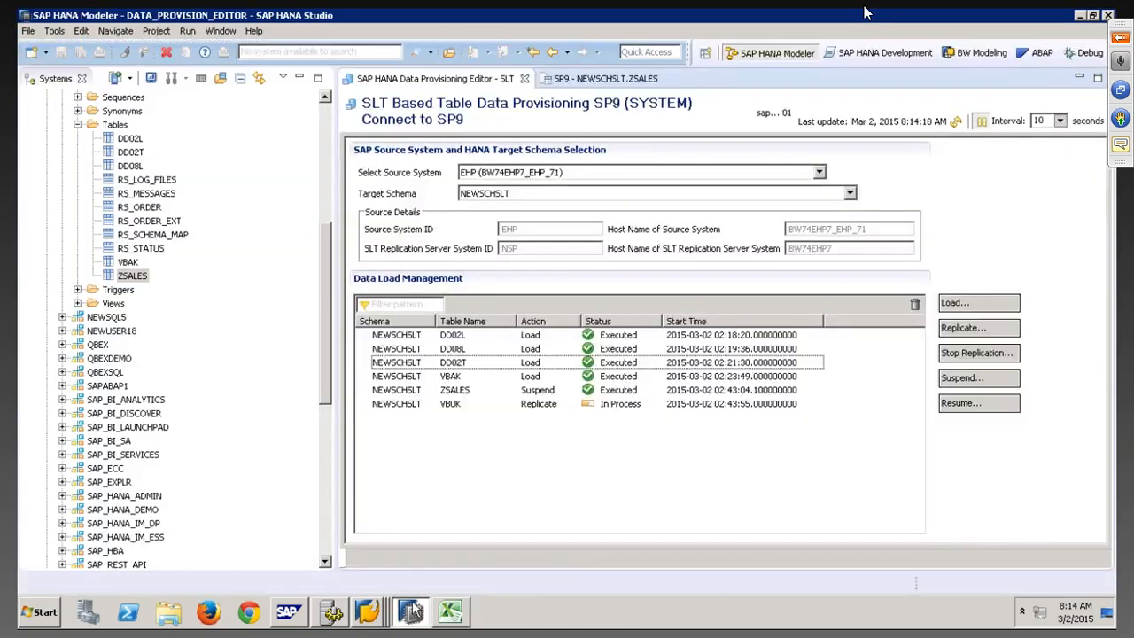
left_click(367, 611)
Start logon to the NSP [192.168.1.65] / SLT system from SAP Logon
left_click(366, 535)
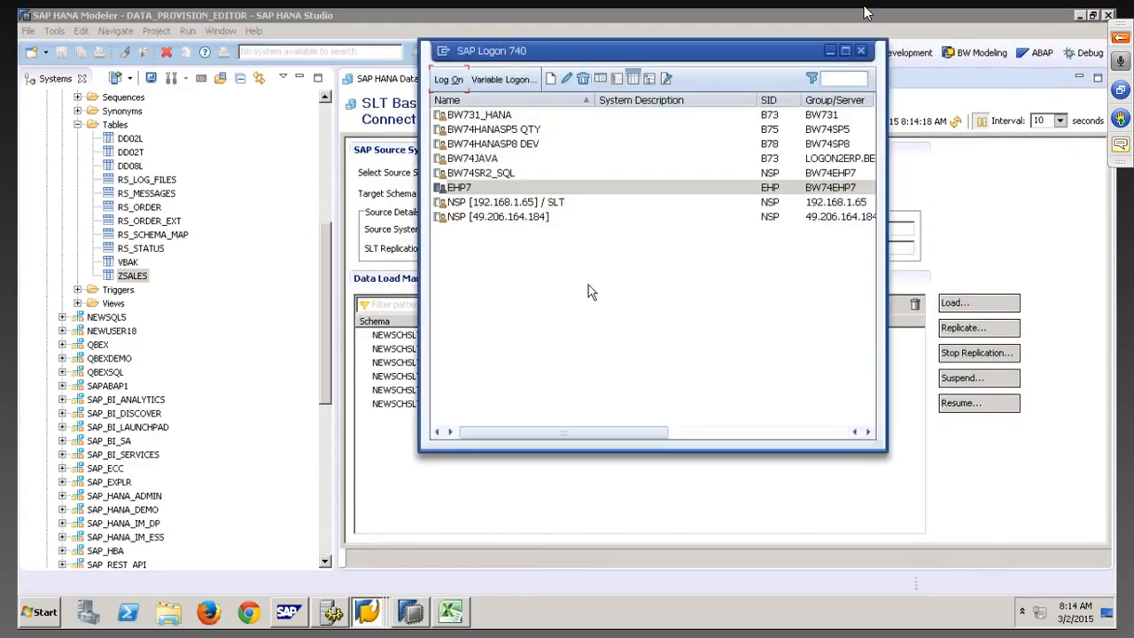
left_click(510, 205)
left_click(448, 80)
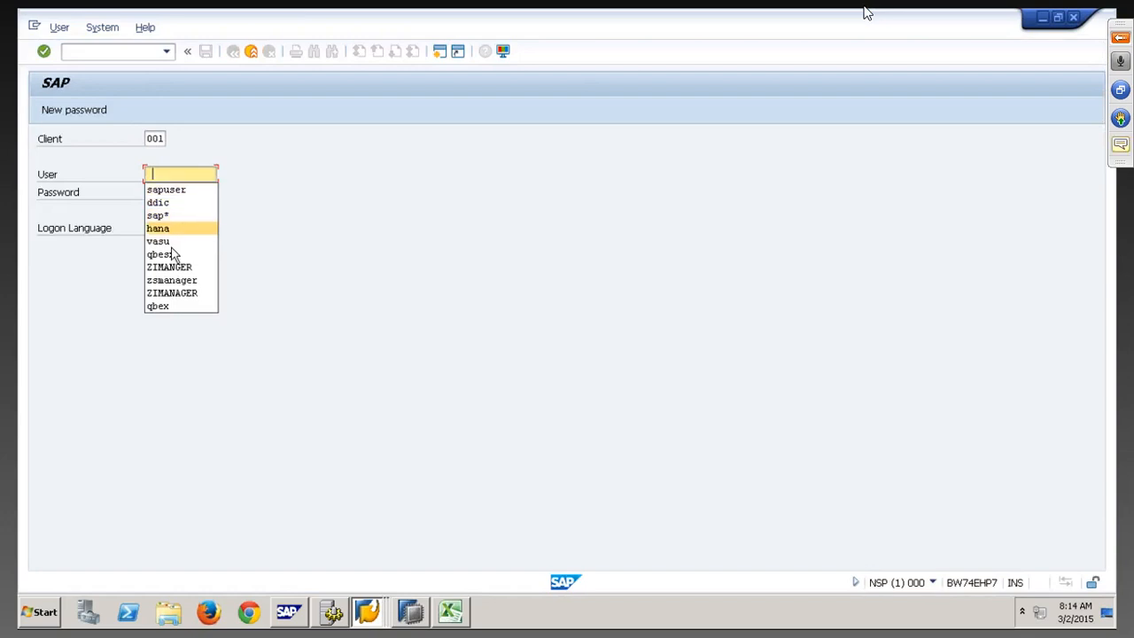
Sign in with the corrected user name and password, then run transaction LTR
left_click(173, 254)
key("BackSpace")
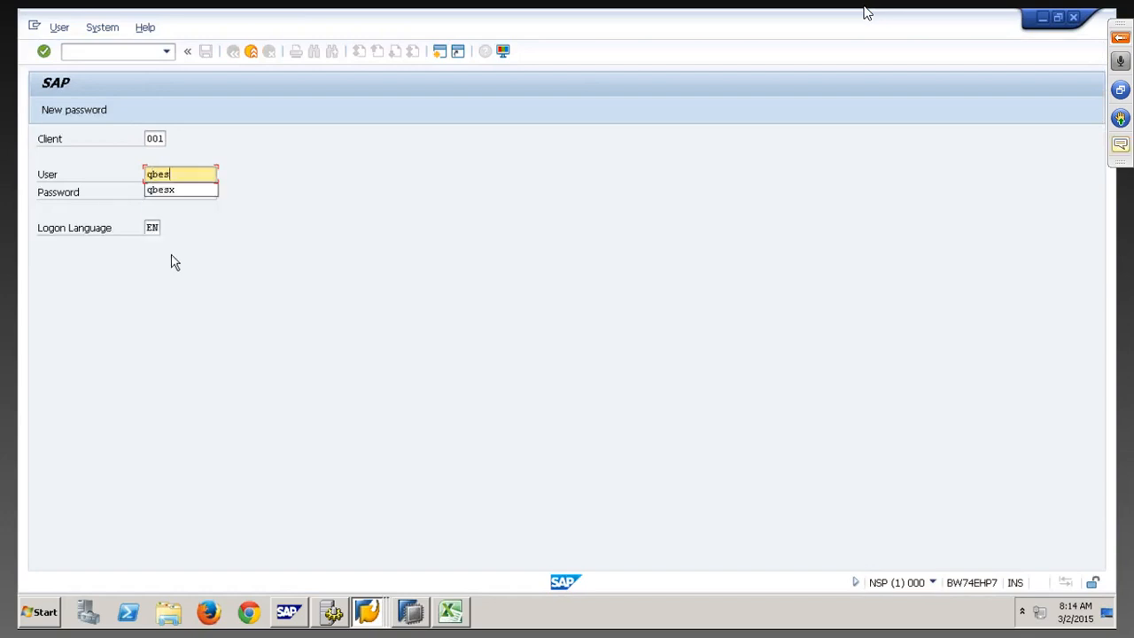
key("BackSpace")
type("x")
key("Tab")
type("*")
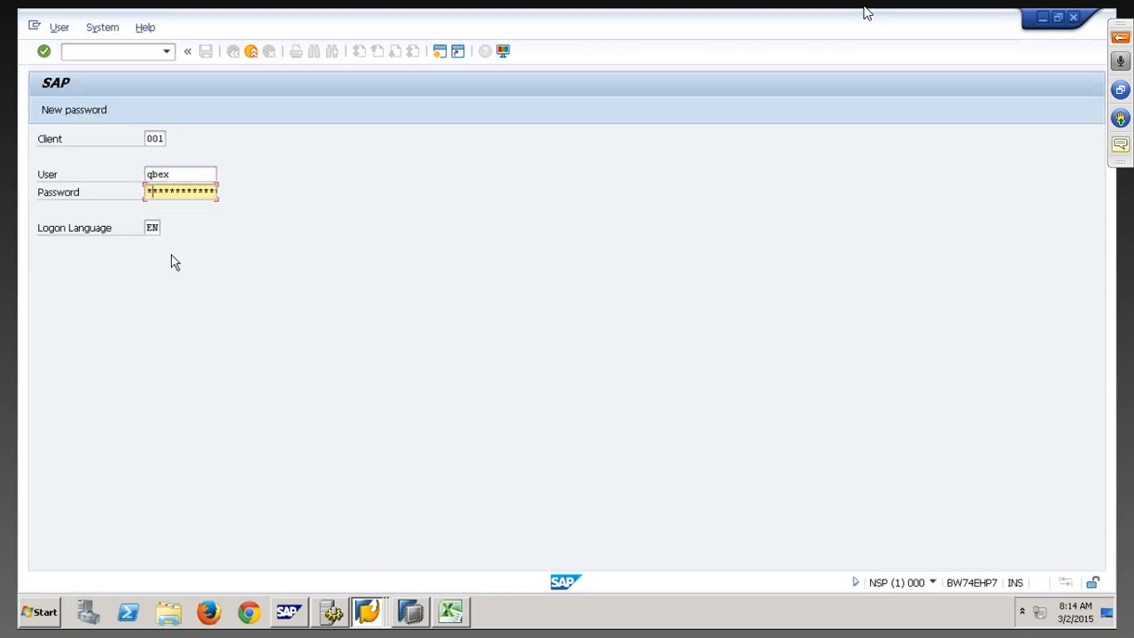
type("*********")
key("Return")
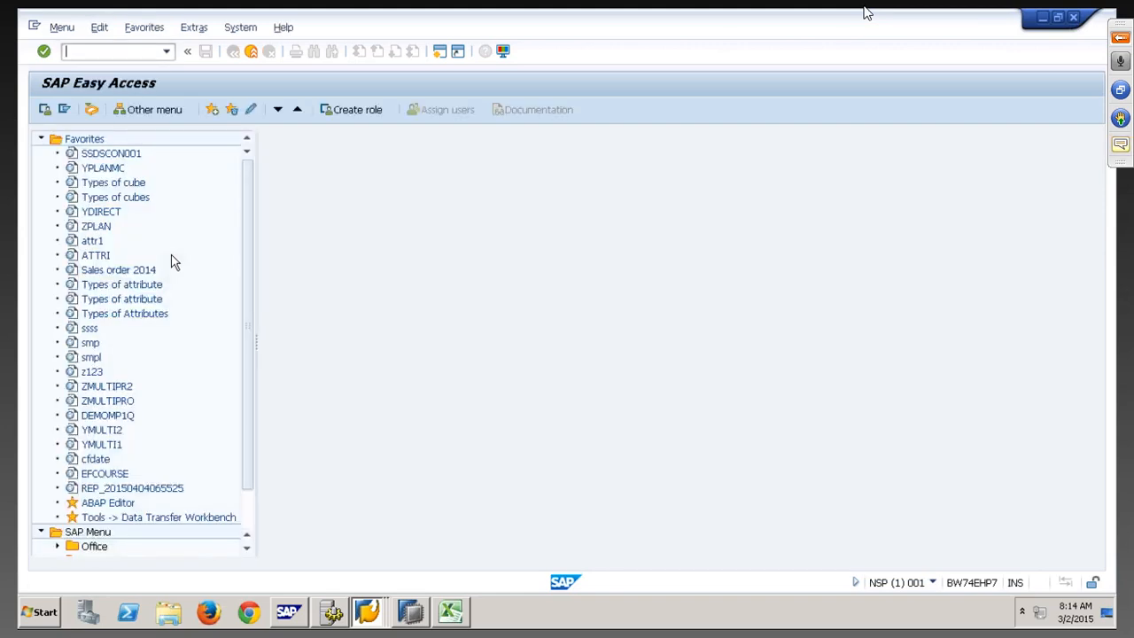
type("ltr")
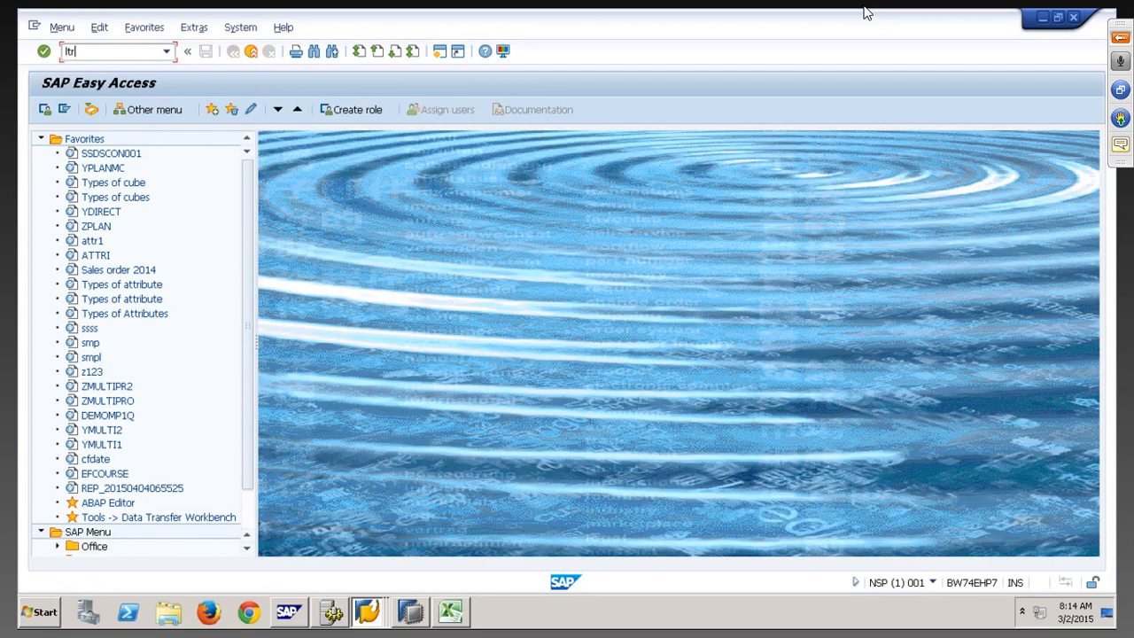
key("Return")
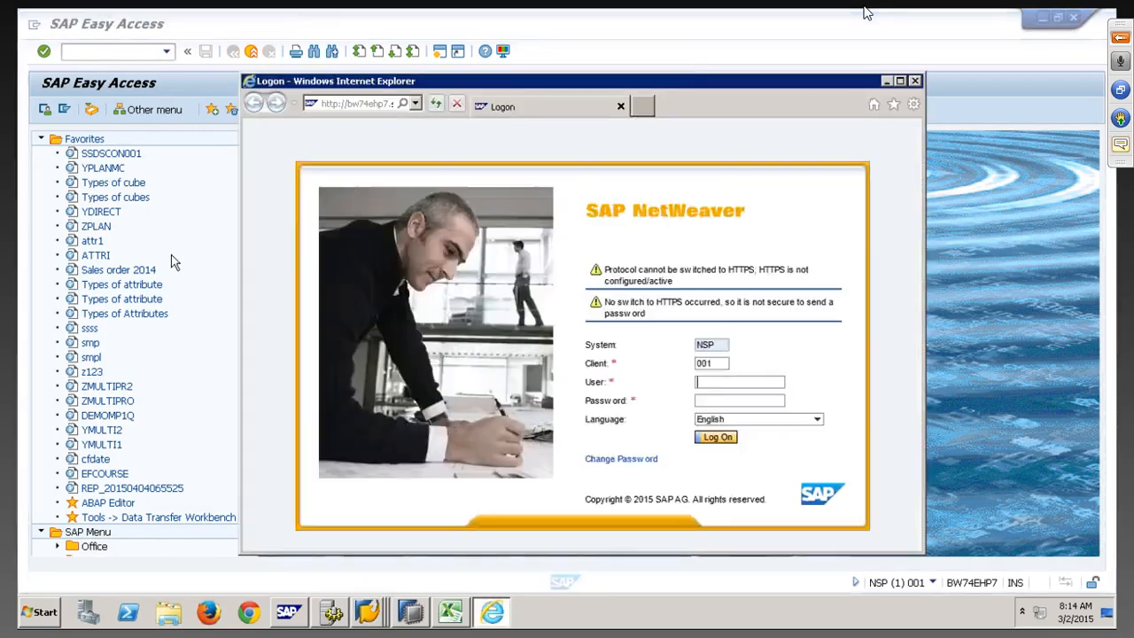
Sign in at the NetWeaver logon and open NEWSCHSLT on the maximized dashboard
type("qbex")
key("Tab")
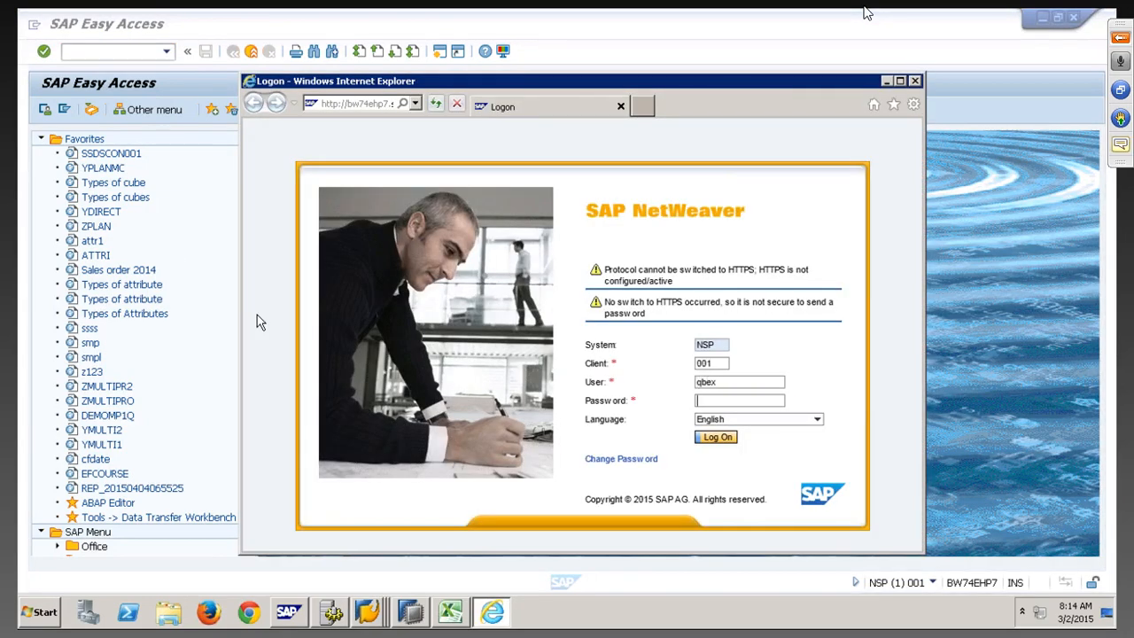
type("•••••••••")
key("Return")
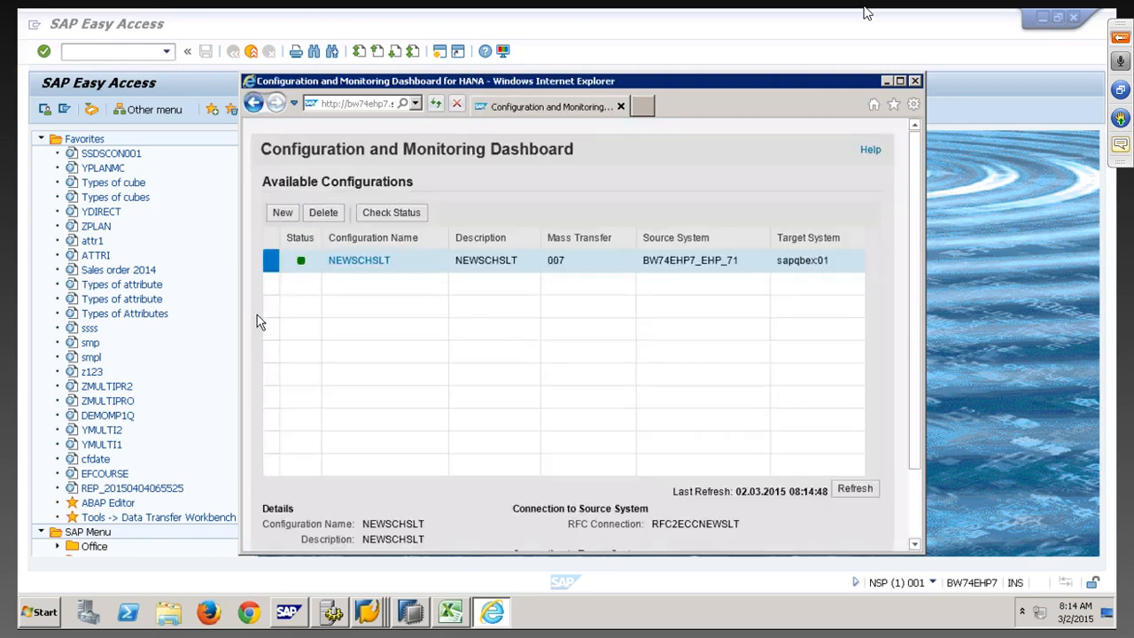
left_click(900, 81)
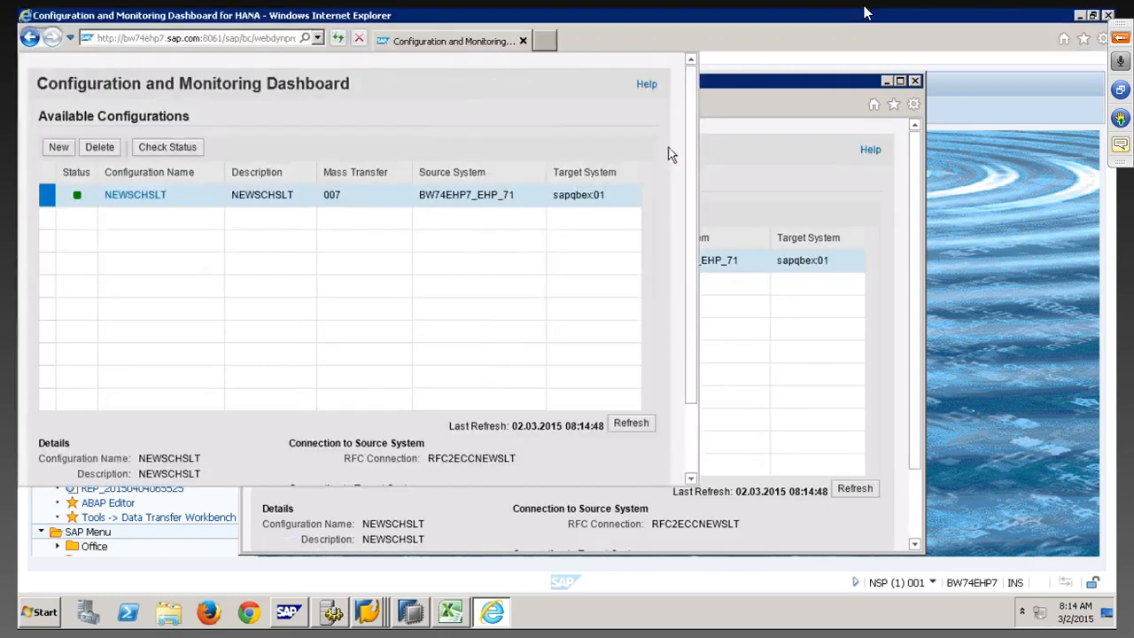
left_click(153, 199)
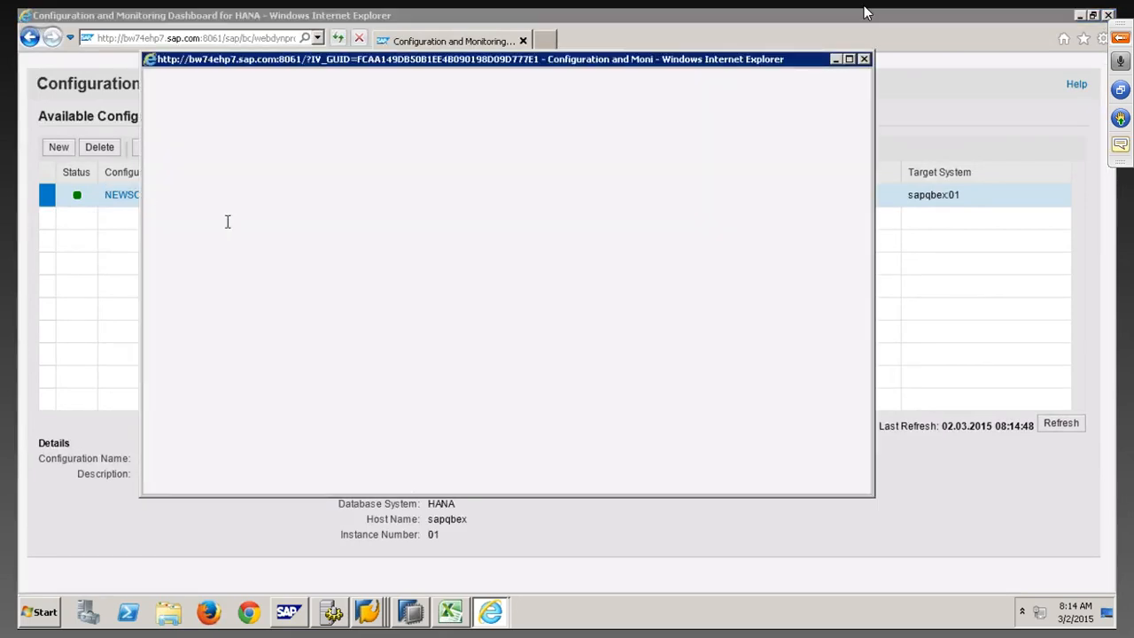
left_click(865, 59)
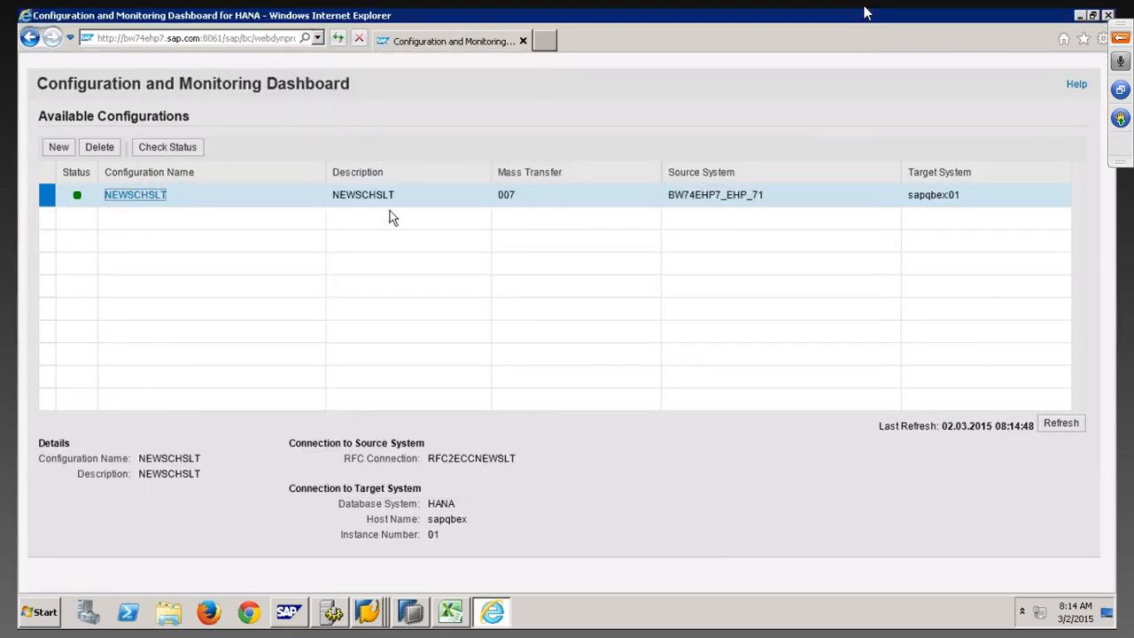
Open NEWSCHSLT and review its Triggers, Statistics and Settings tabs
left_click(147, 197)
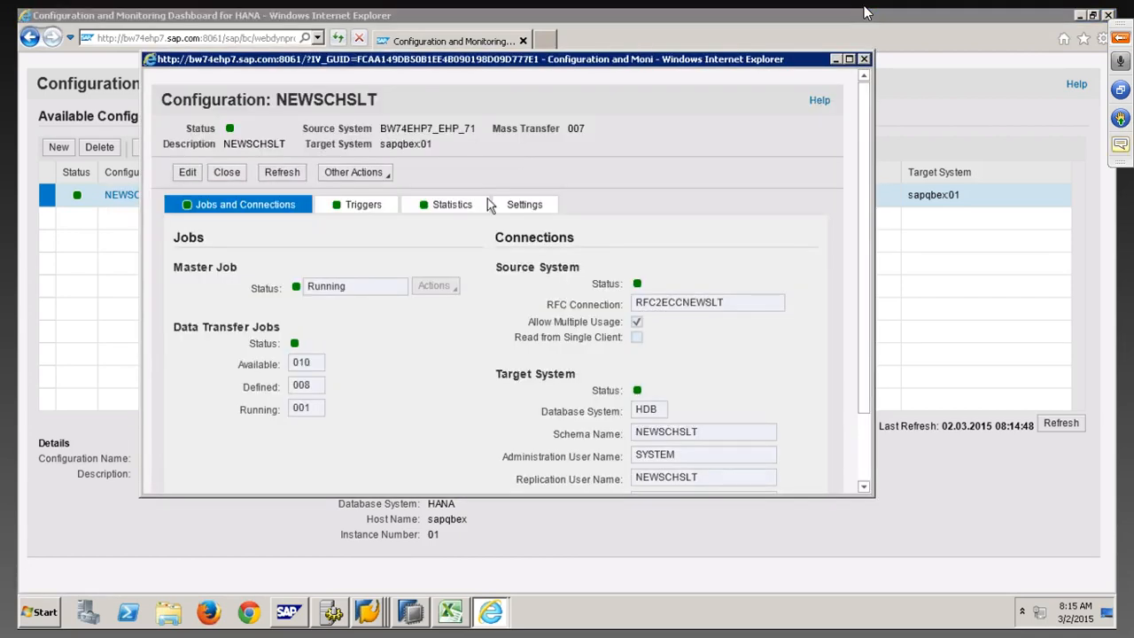
left_click(328, 213)
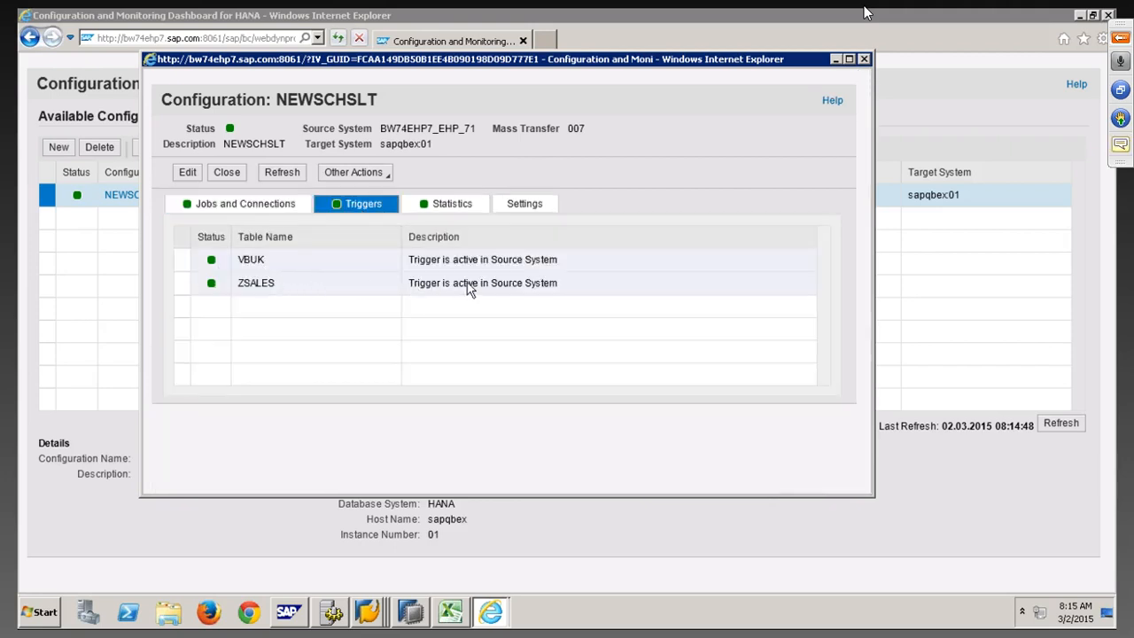
left_click(442, 205)
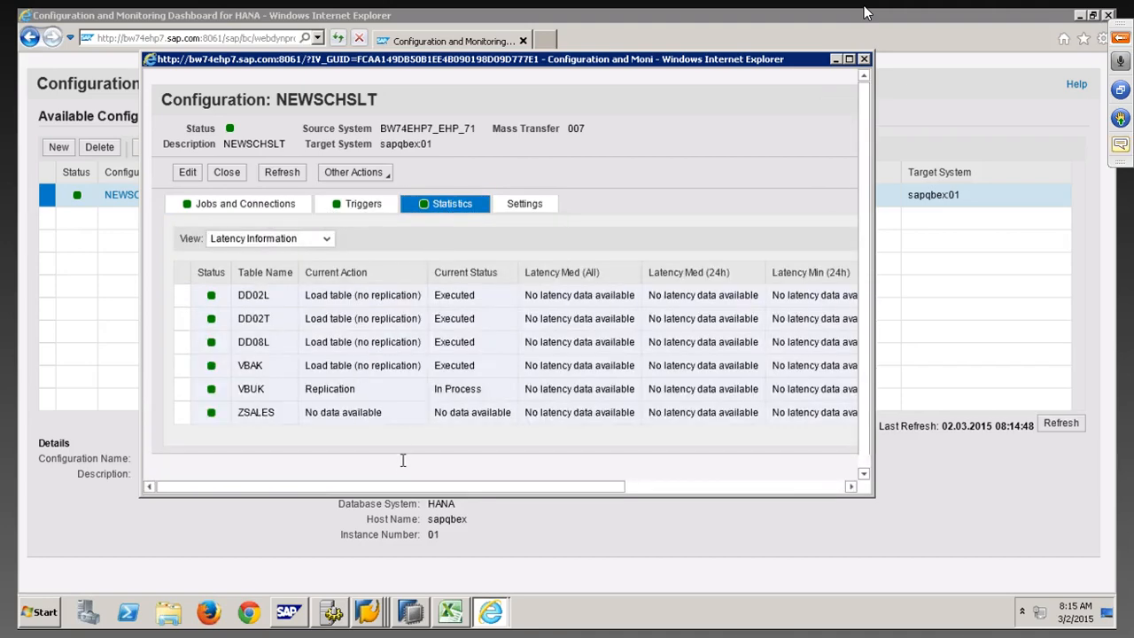
left_click_drag(392, 490, 334, 466)
left_click(537, 214)
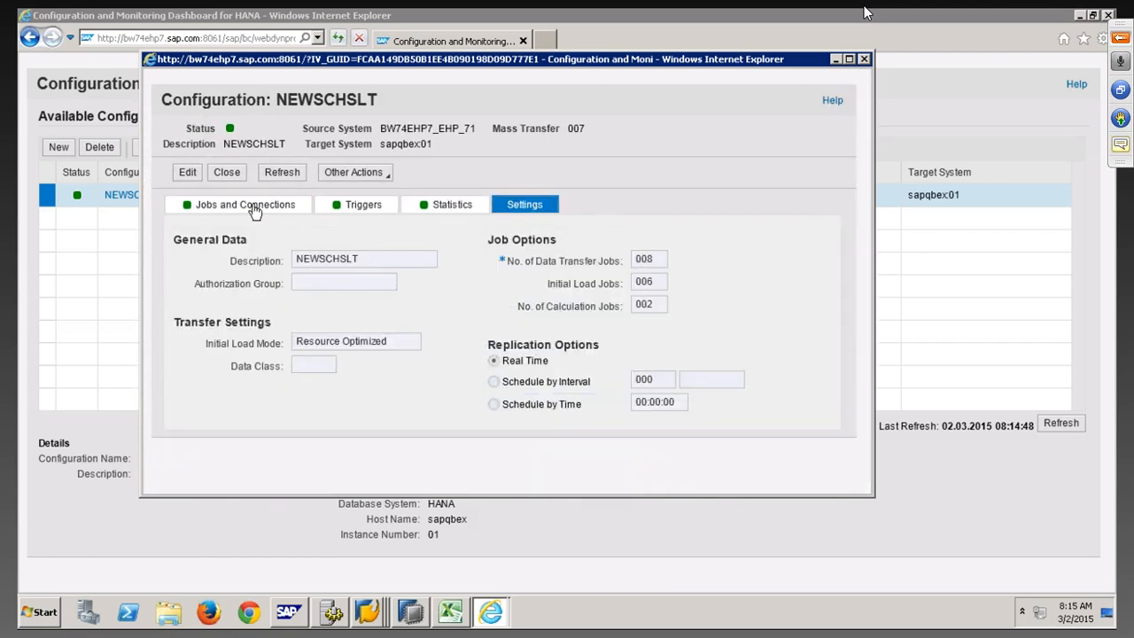
Switch the NEWSCHSLT configuration to its Jobs and Connections tab
left_click(250, 205)
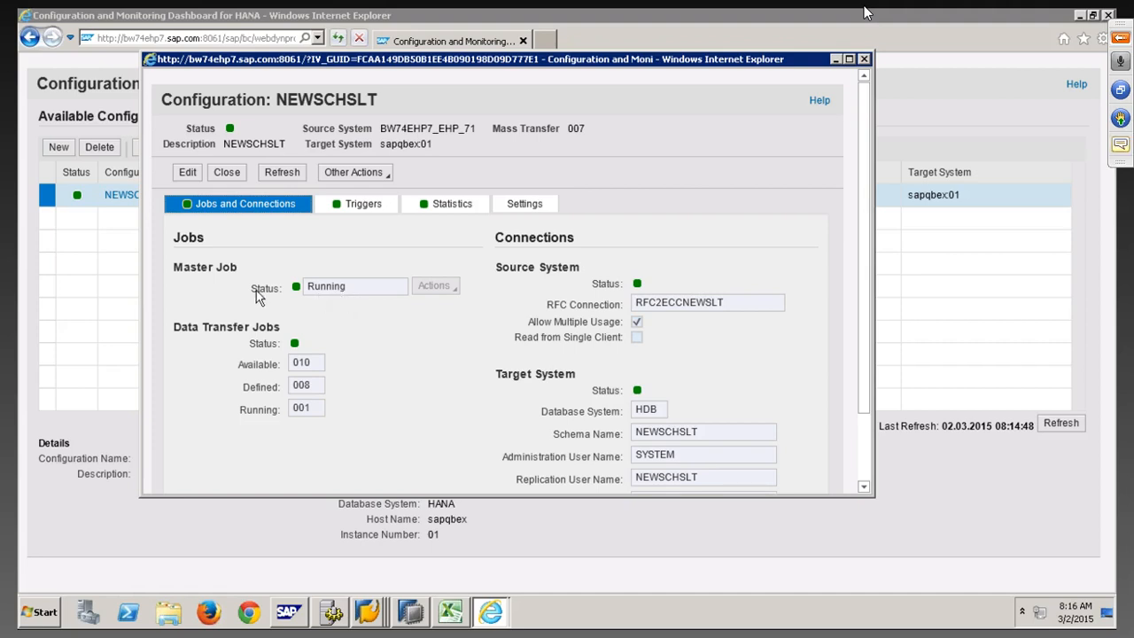
Put NEWSCHSLT in edit mode, check the master job's Actions, then switch to SAP Easy Access
left_click(188, 176)
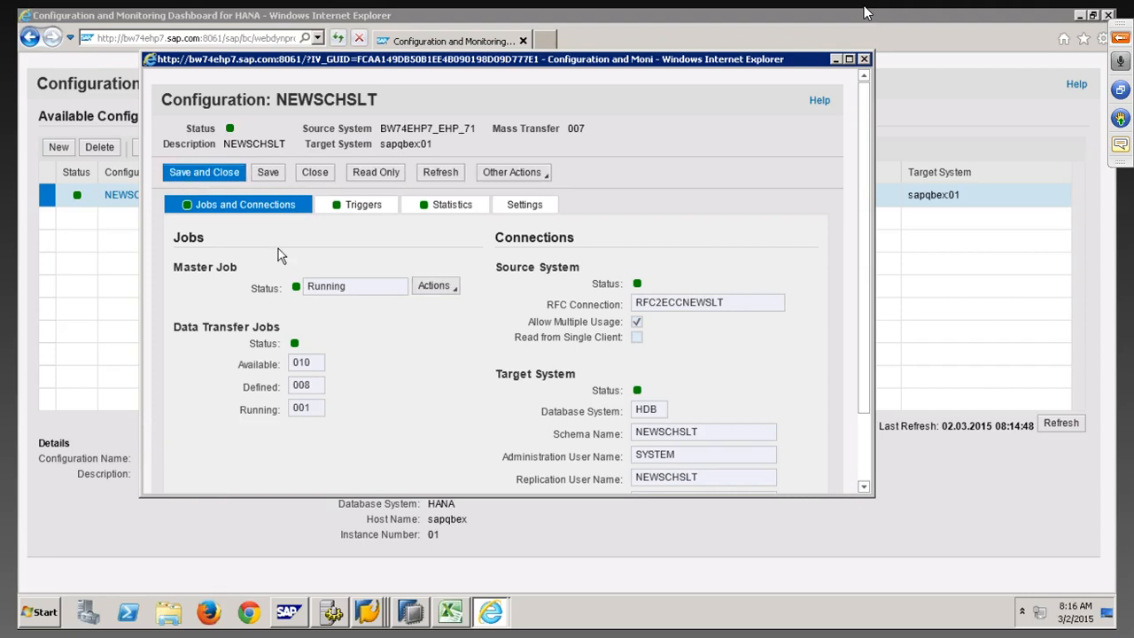
left_click(439, 285)
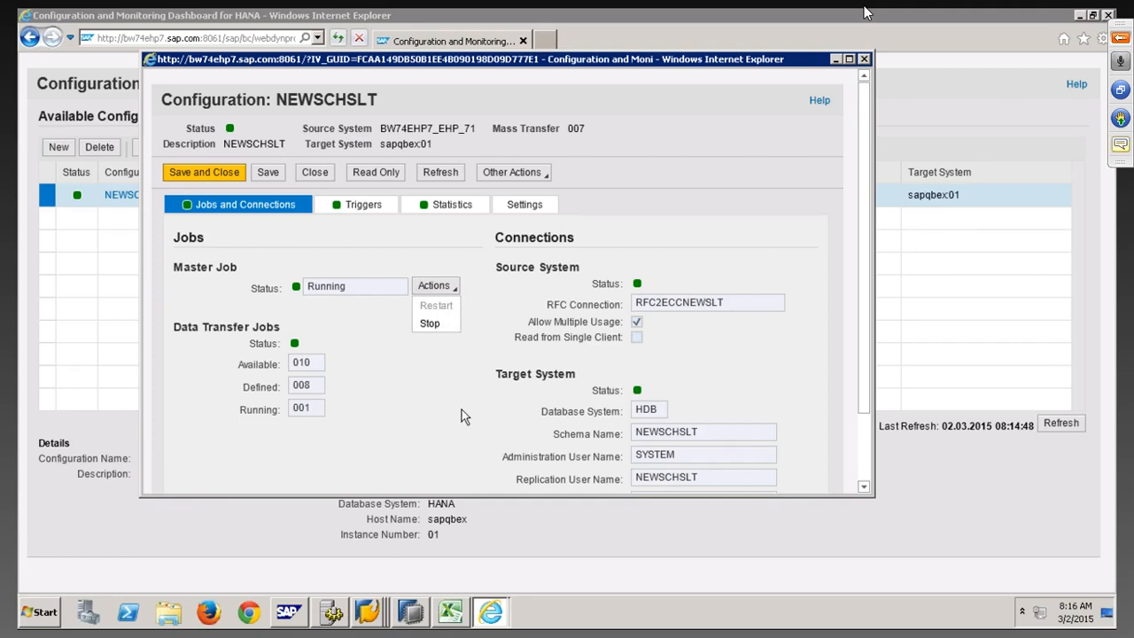
left_click(376, 610)
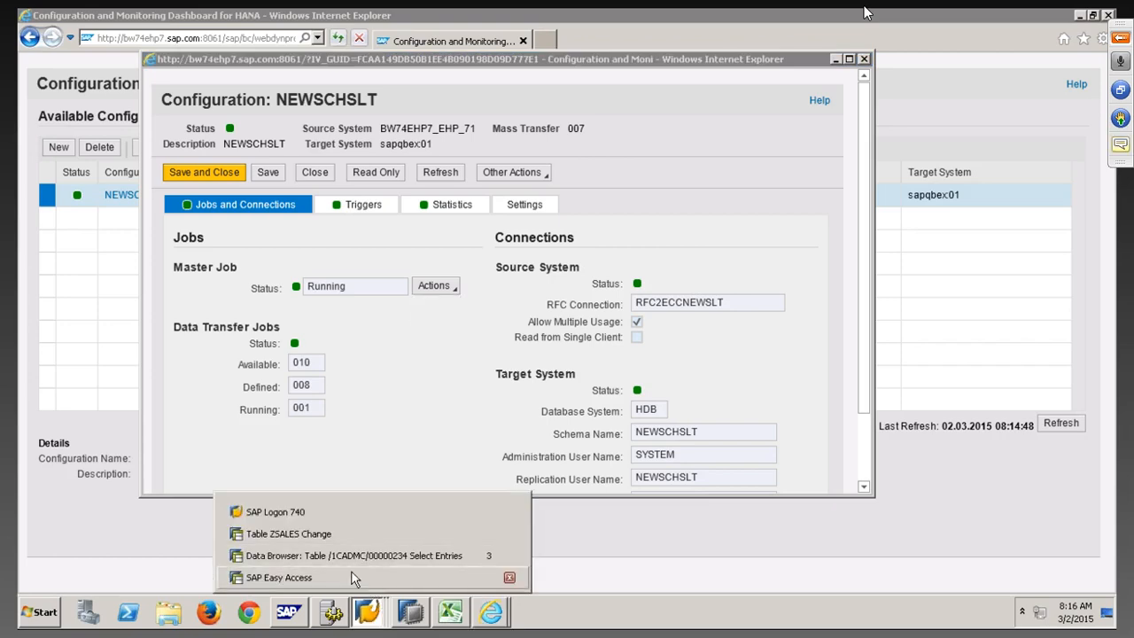
left_click(353, 577)
Run SM50, select the on-hold row 18 process running IUUC_MONITOR_SCHEMA, and refresh
type("sm50")
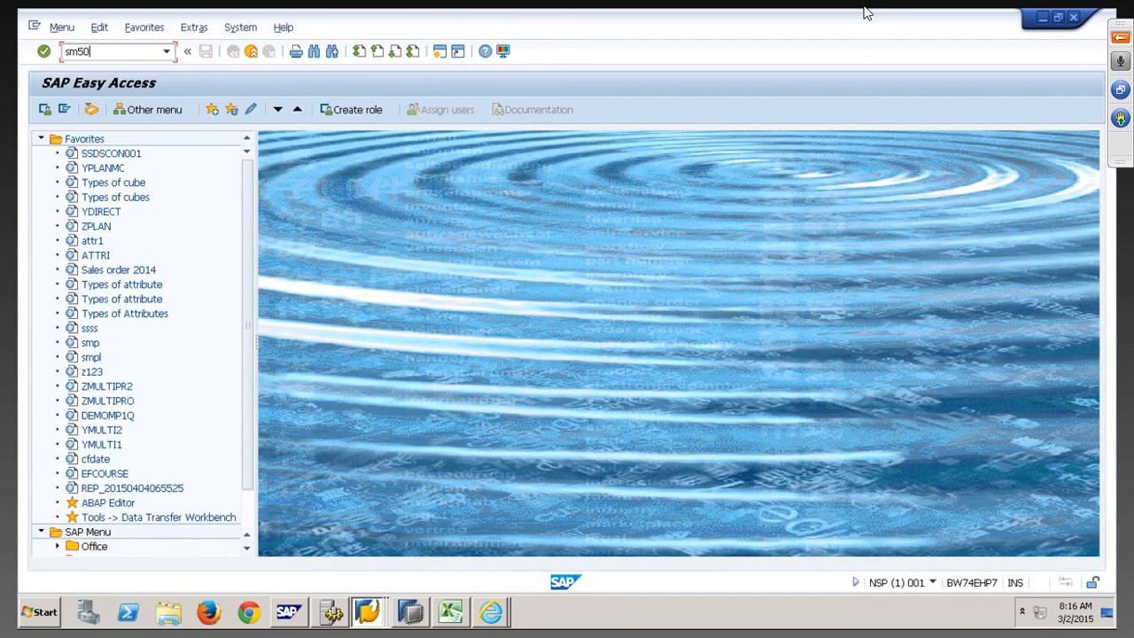
key("Return")
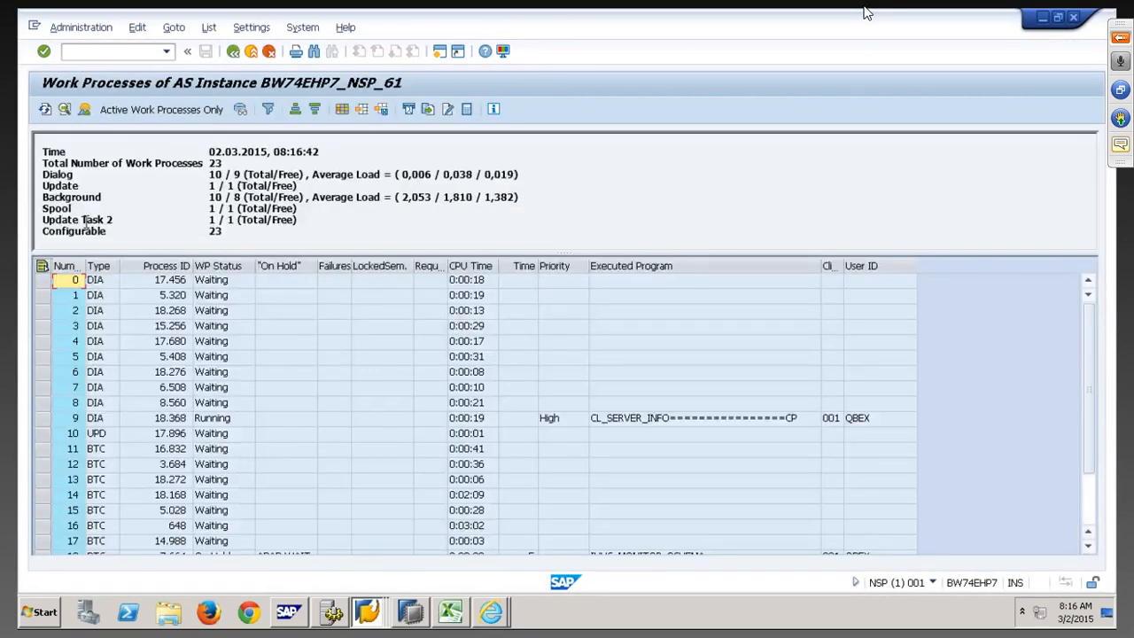
left_click(182, 372)
scroll(186, 377, "down", 2)
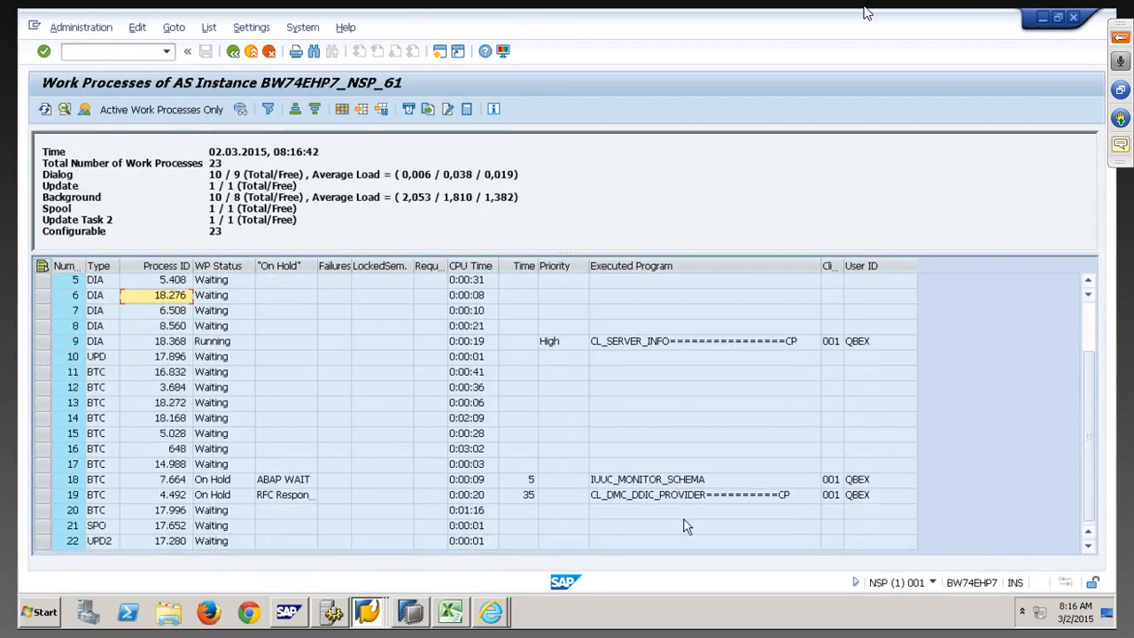
left_click(41, 479)
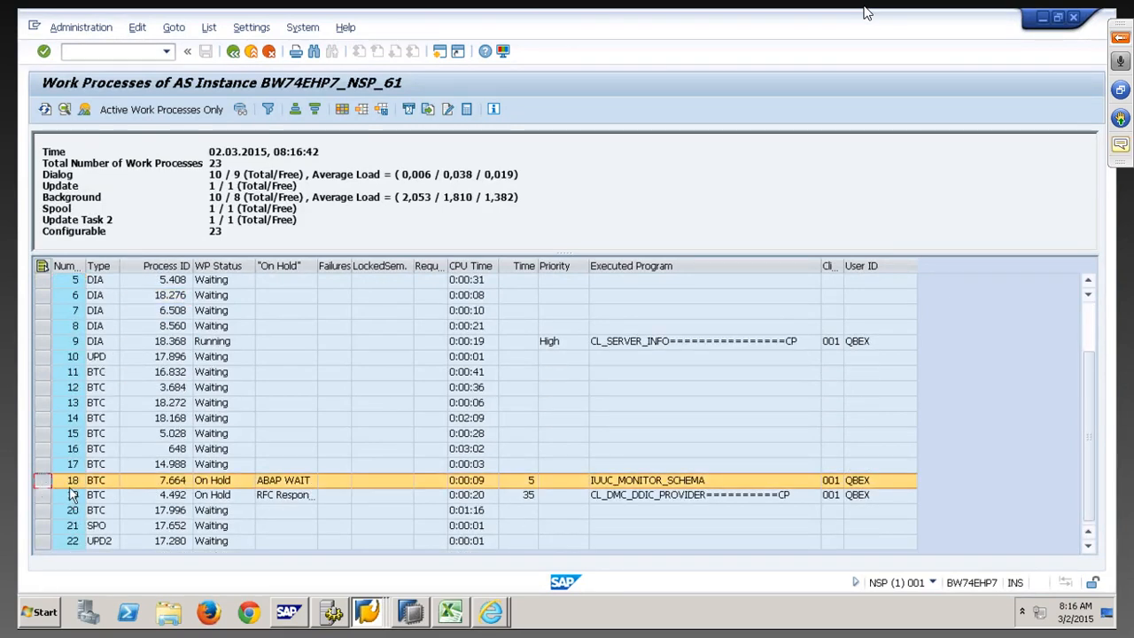
left_click(635, 481)
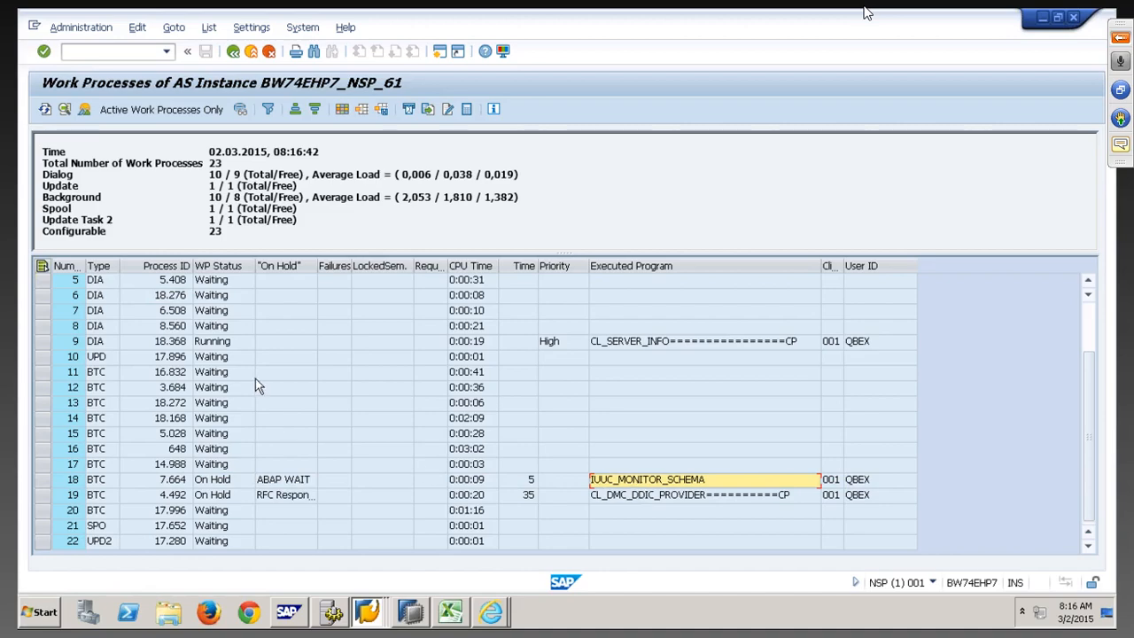
left_click(47, 113)
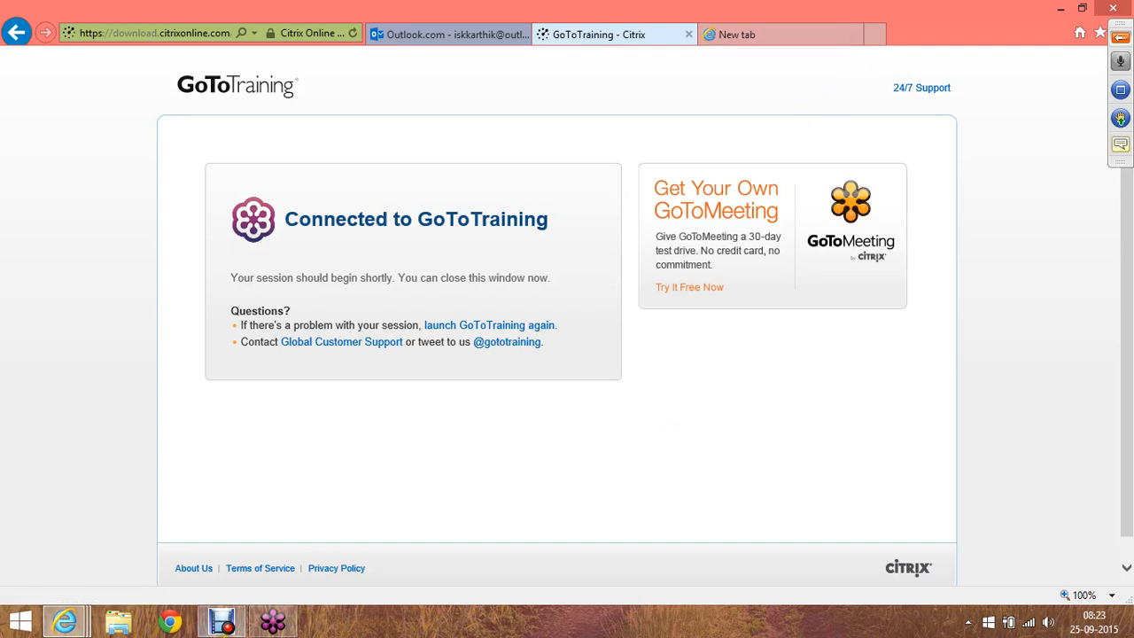
Bring the GoToTraining viewer showing the shared NEWSCHSLT cockpit to the front
left_click(273, 623)
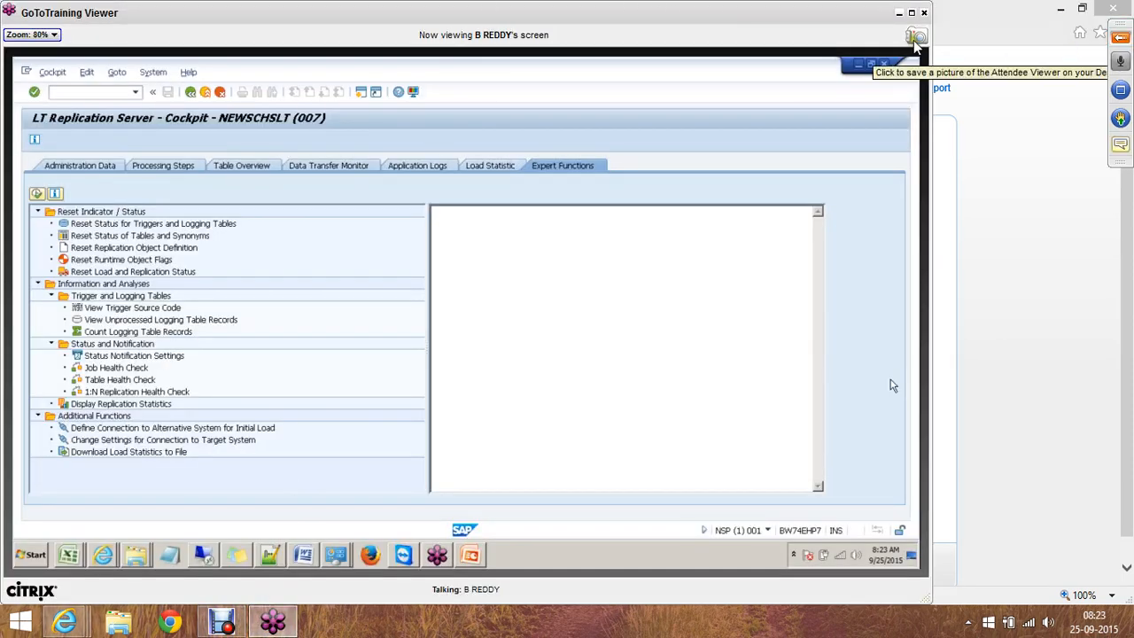
Show the shared cockpit full-screen and expand the audio, attendee and chat panel
left_click(911, 15)
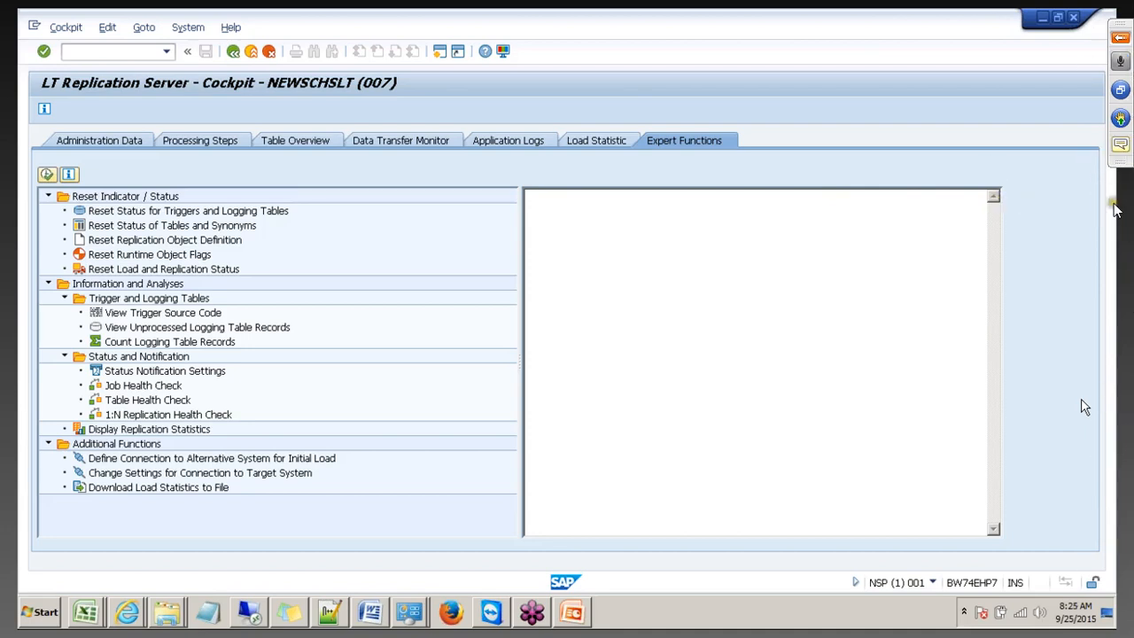
left_click(1120, 37)
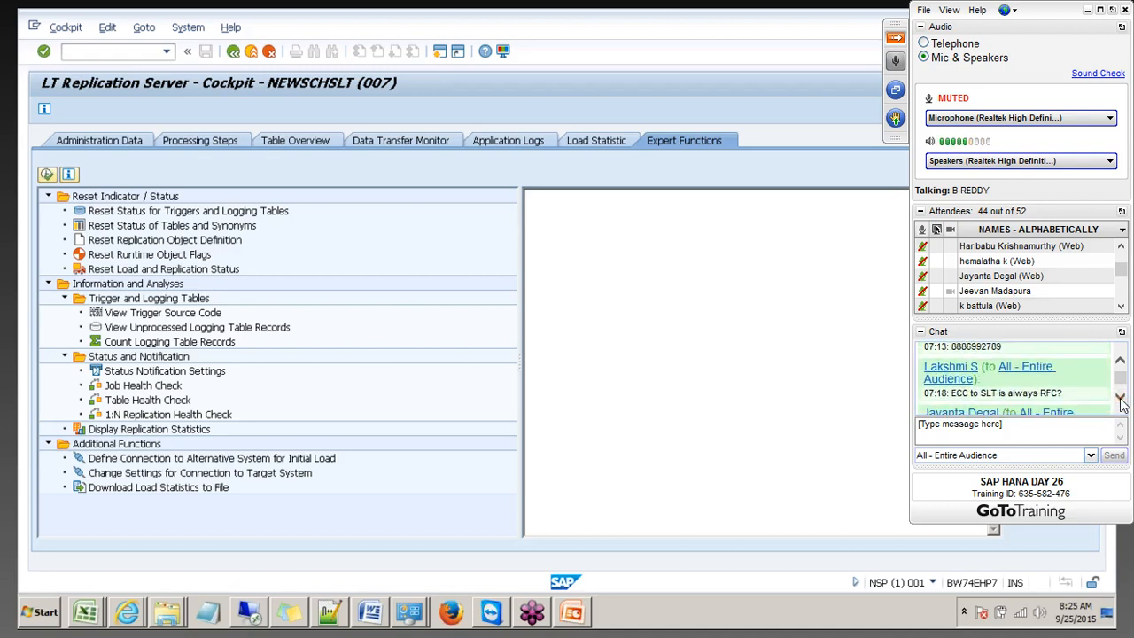
Scroll the chat down to read the latest attendee question
left_click(1121, 400)
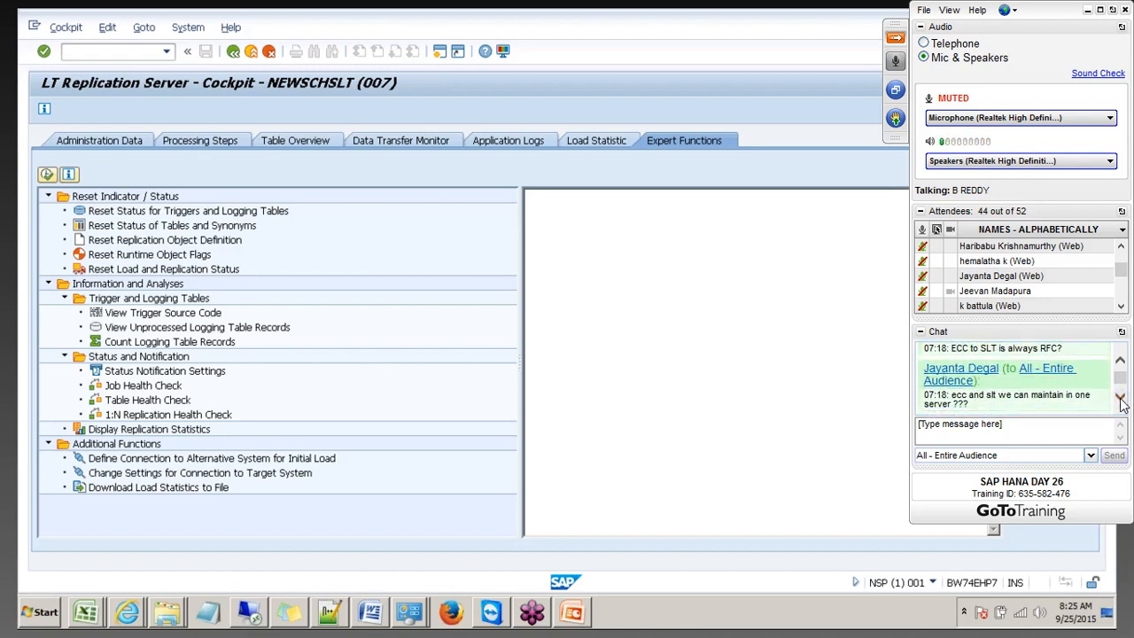
left_click(1120, 400)
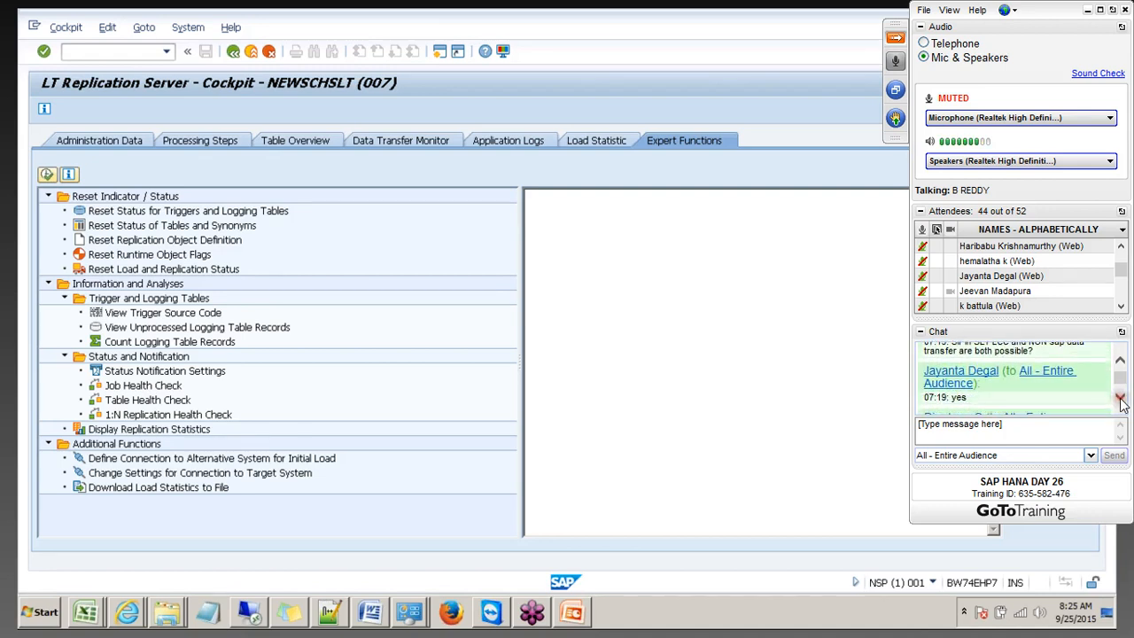
left_click(1121, 400)
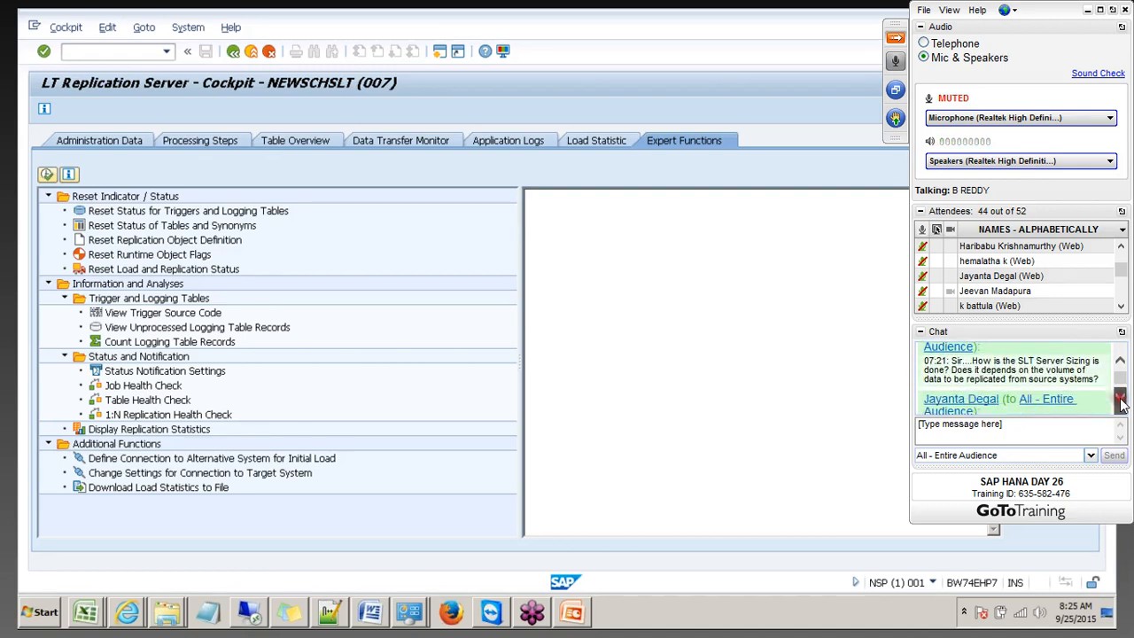
left_click(1121, 401)
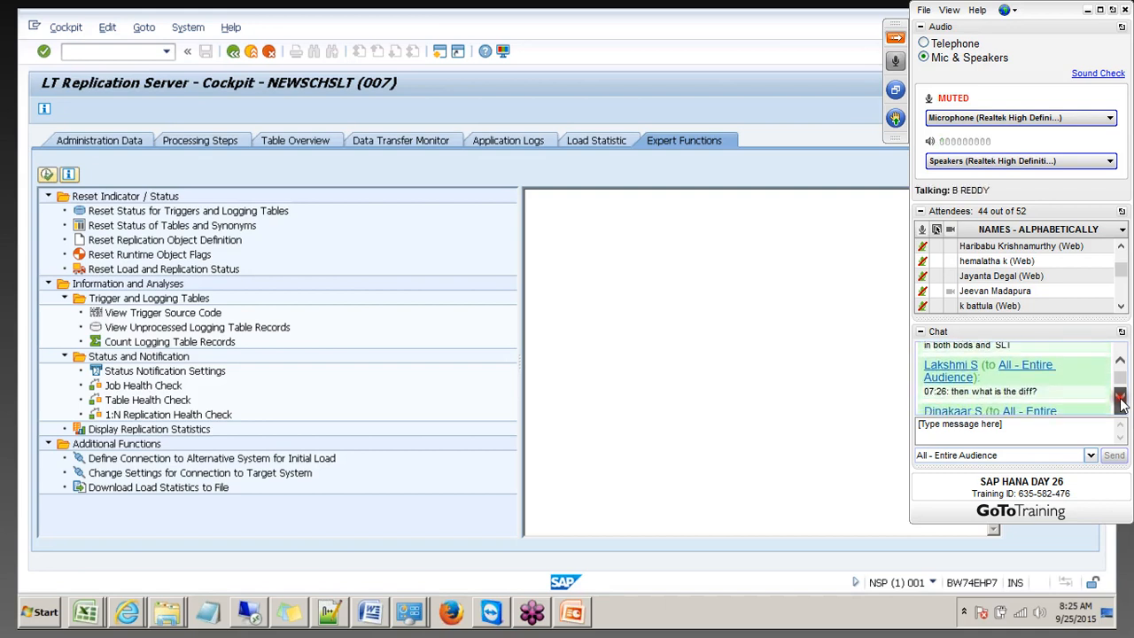
left_click(1120, 401)
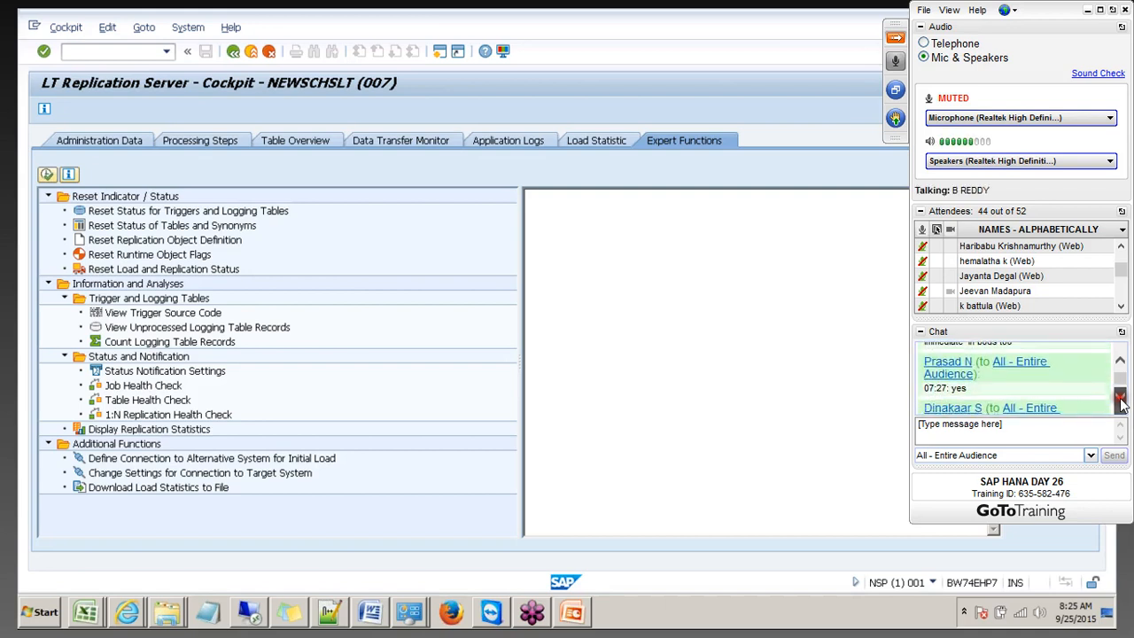
left_click(1121, 400)
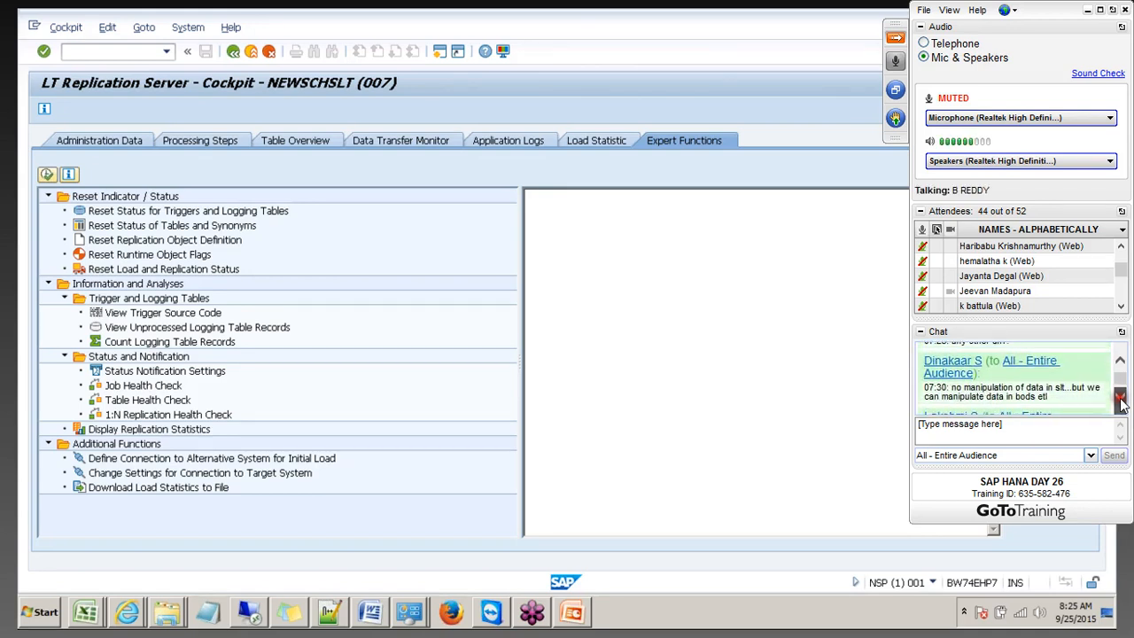
left_click(1120, 400)
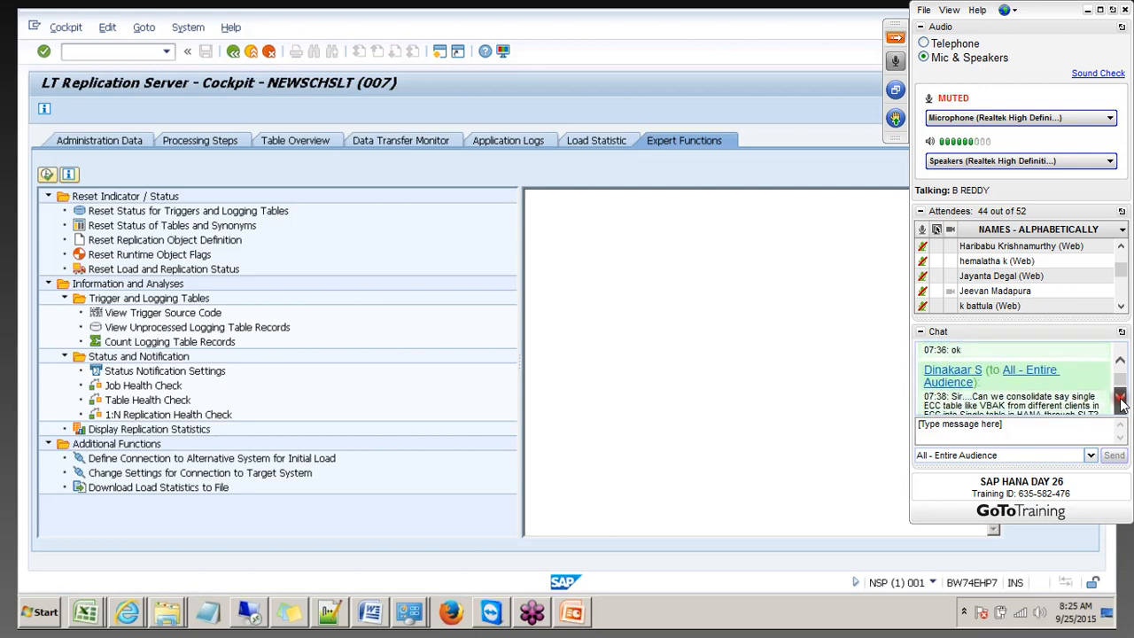
left_click(1120, 401)
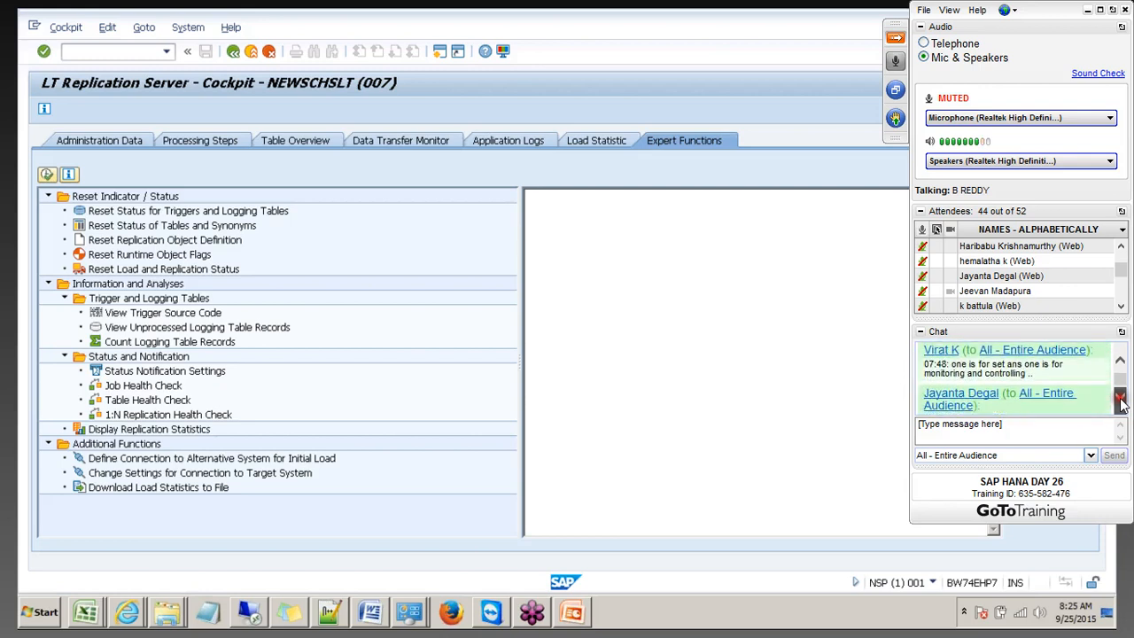
left_click(1120, 401)
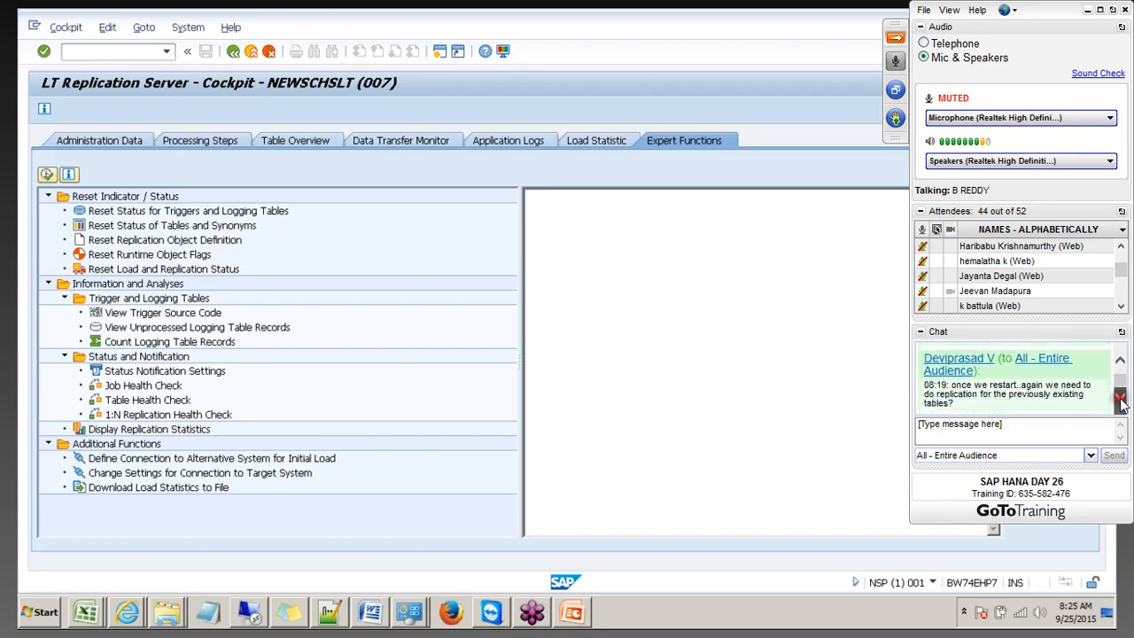
left_click(1121, 400)
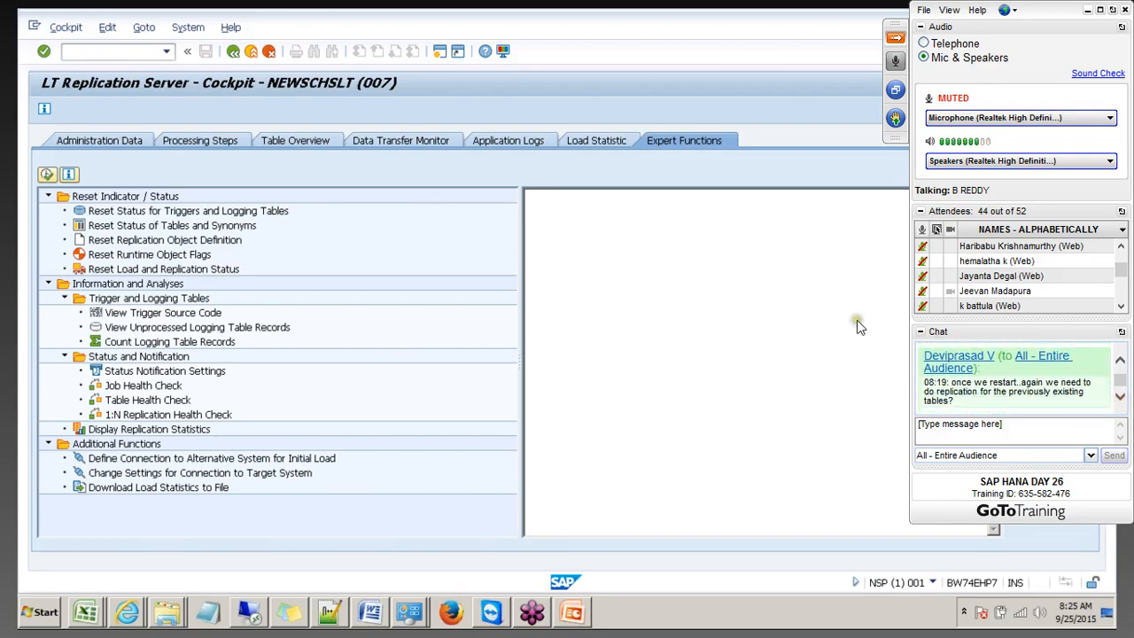
Toggle windowed and fullscreen view, check the speaker volume, and hide the control panel
left_click(892, 39)
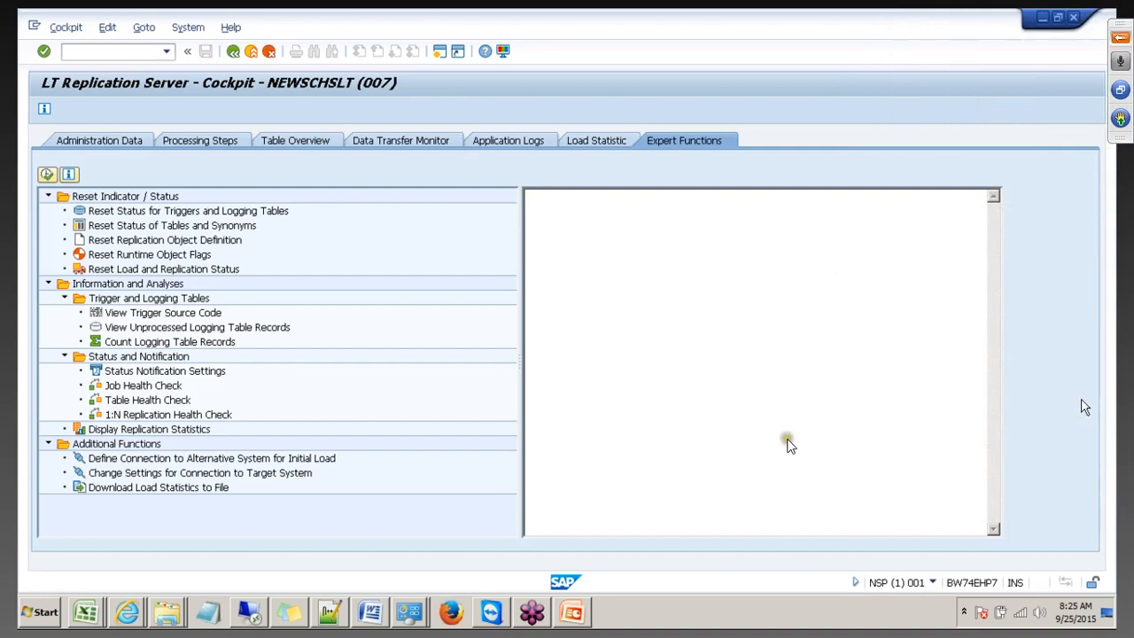
left_click(1120, 38)
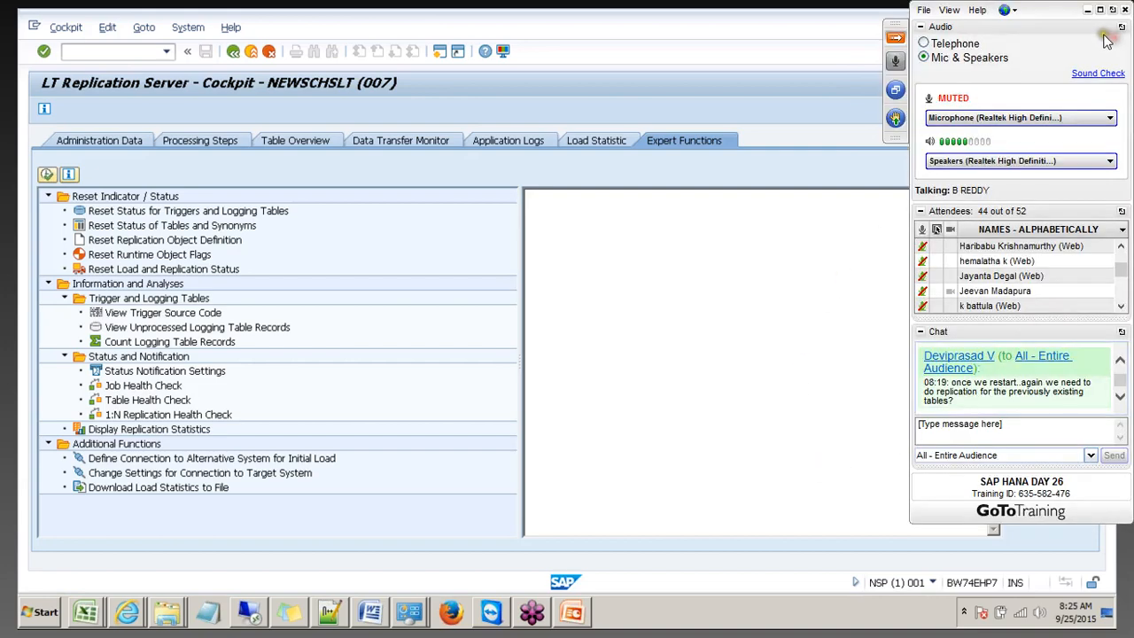
left_click(1100, 10)
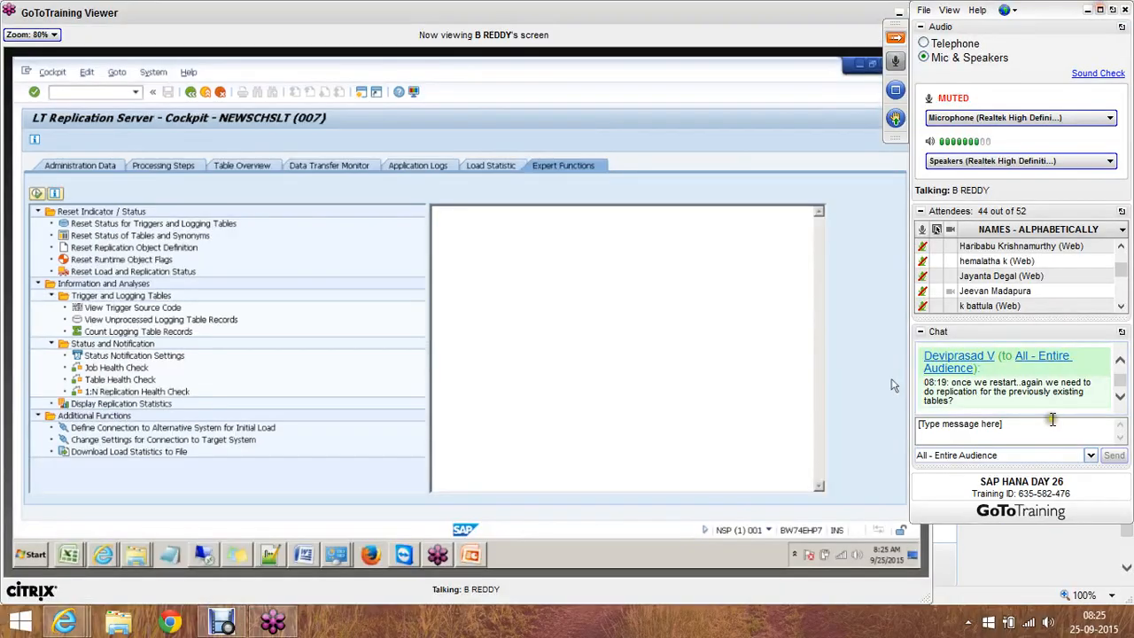
left_click(1048, 624)
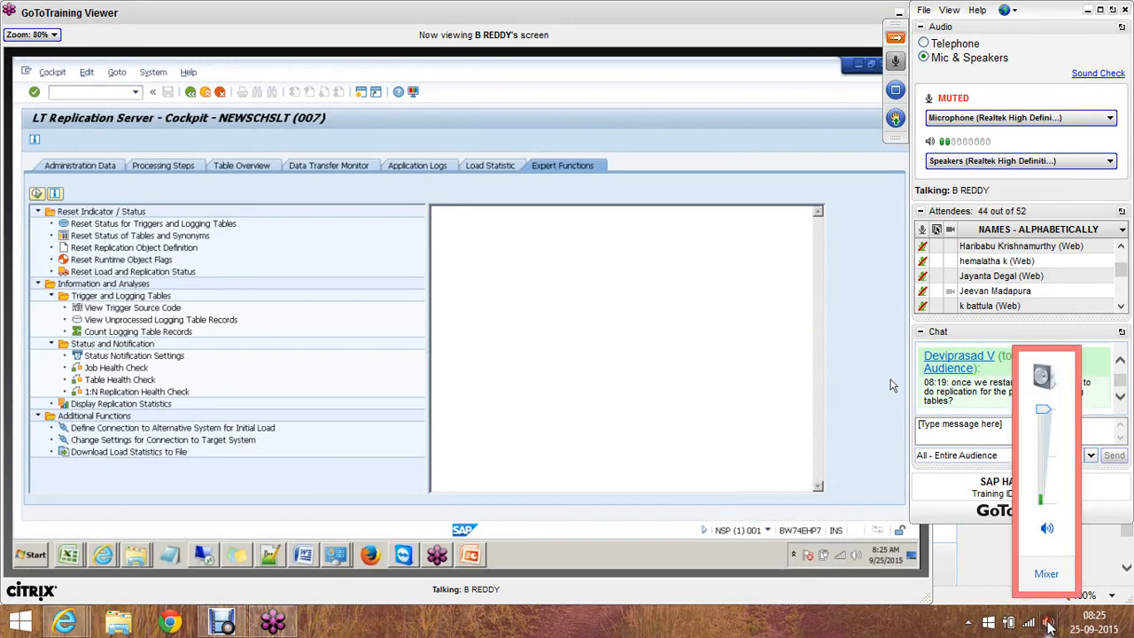
left_click(784, 37)
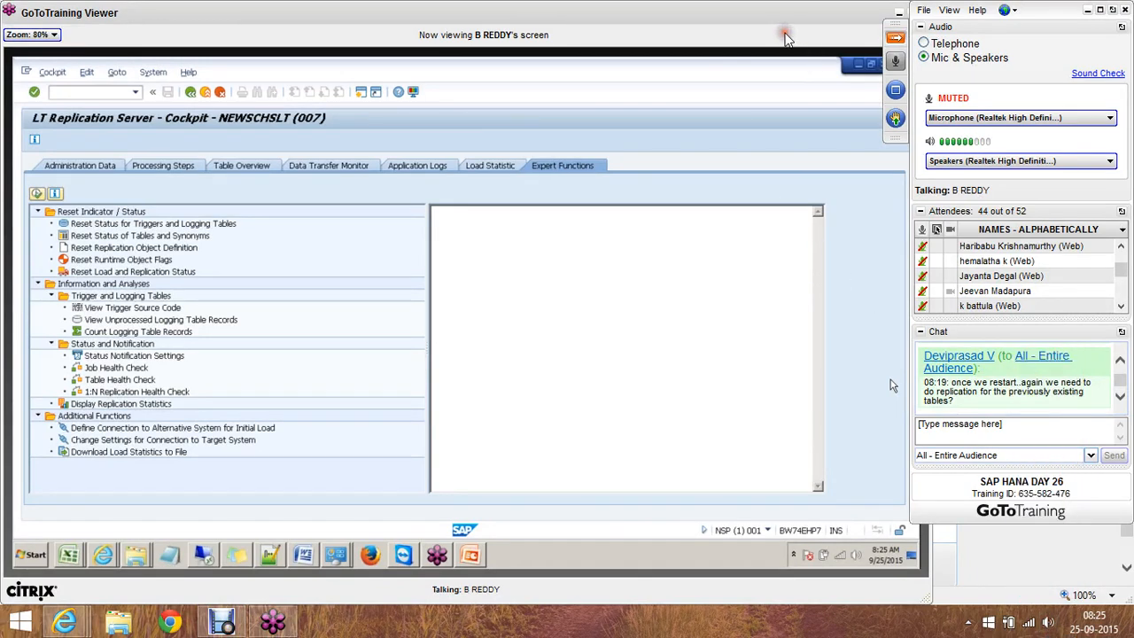
left_click(1099, 10)
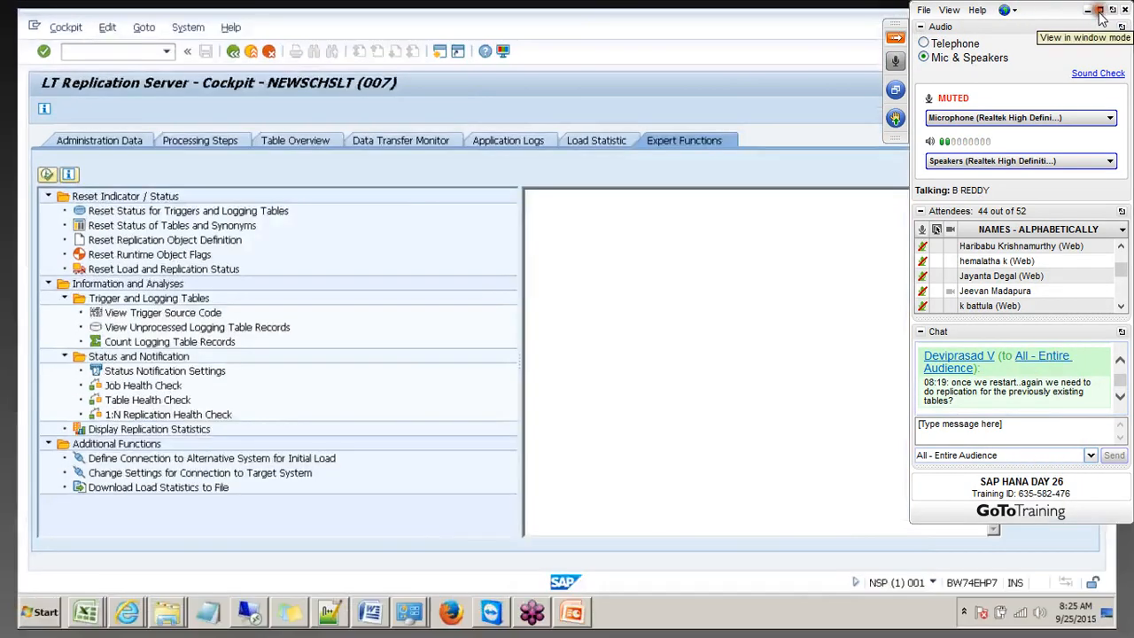
left_click(893, 40)
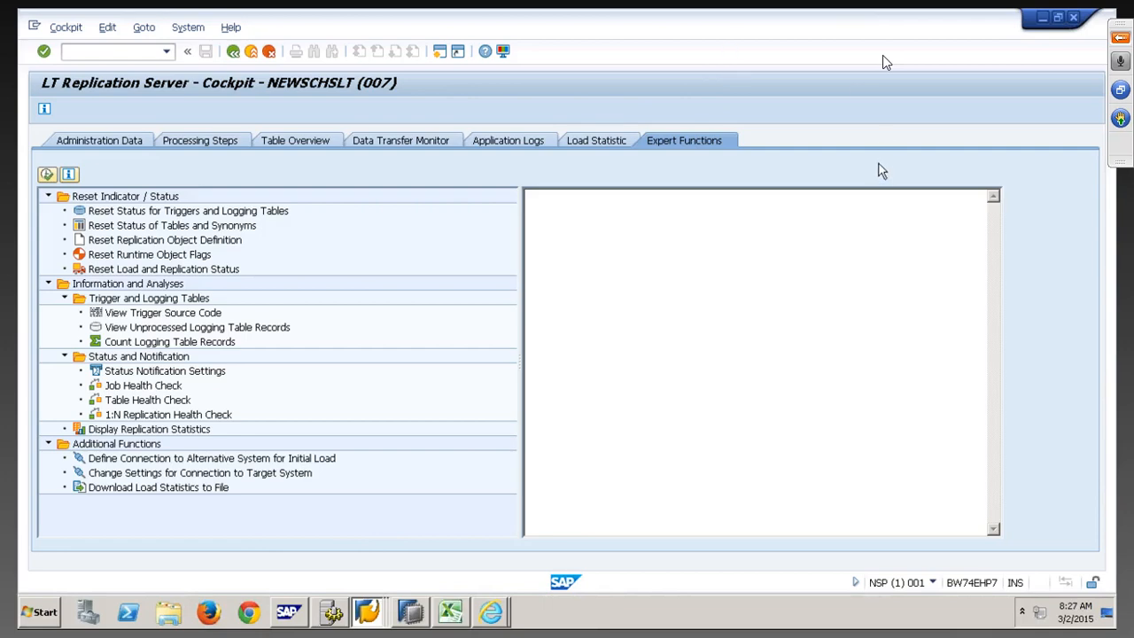
Minimize the remote session, SAP HANA Studio, SAP Logon and the other open windows to reveal the desktop
left_click(1042, 18)
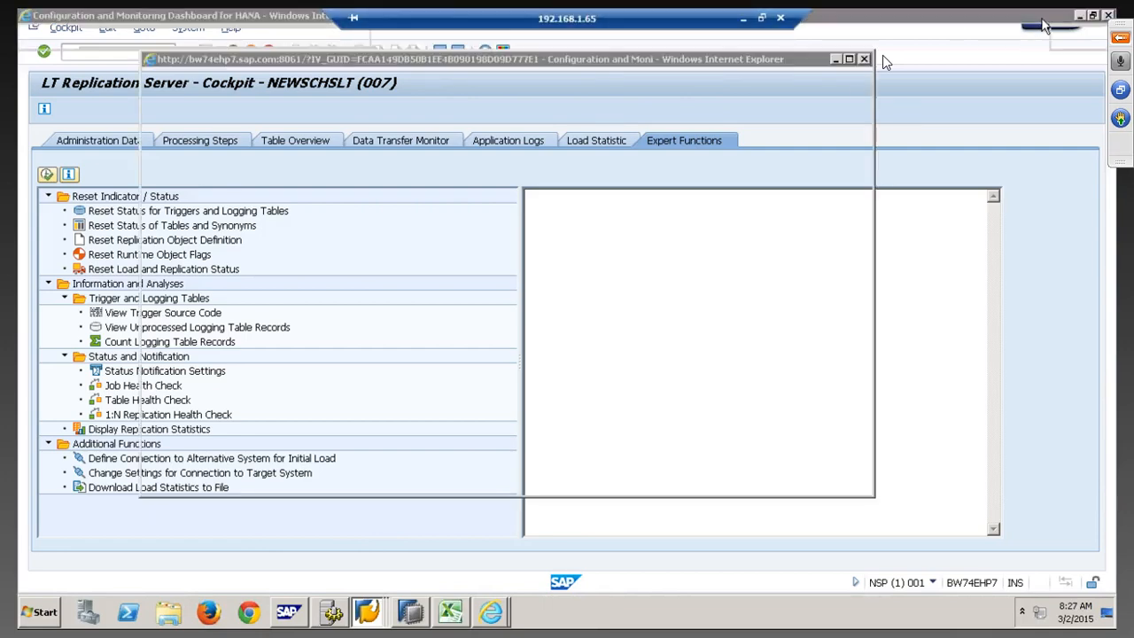
left_click(835, 60)
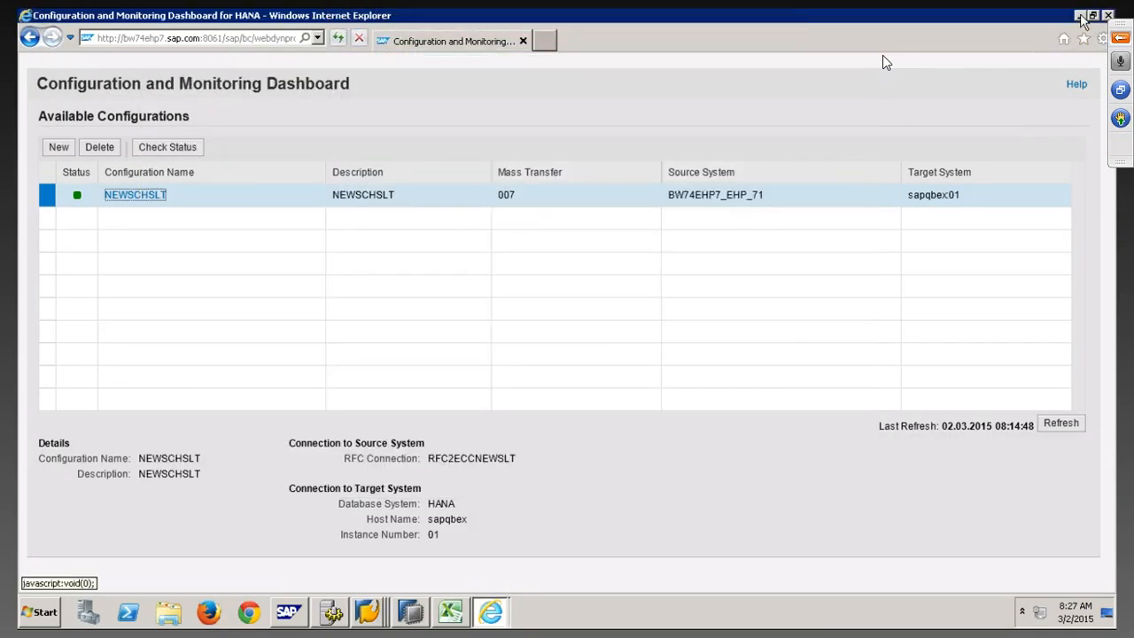
left_click(1080, 17)
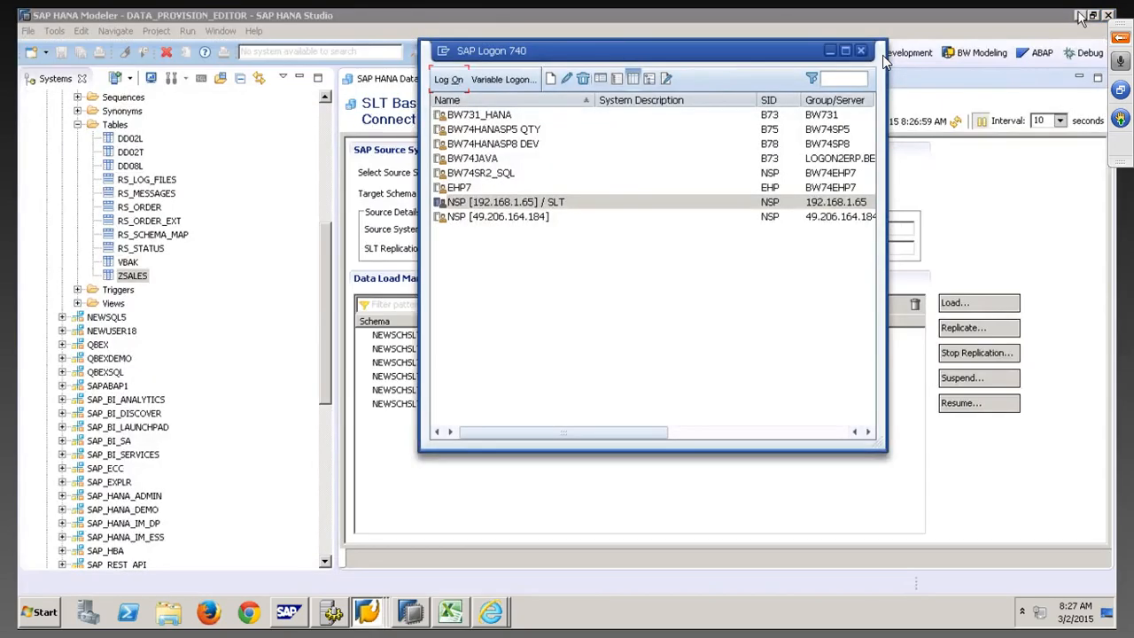
left_click(1080, 17)
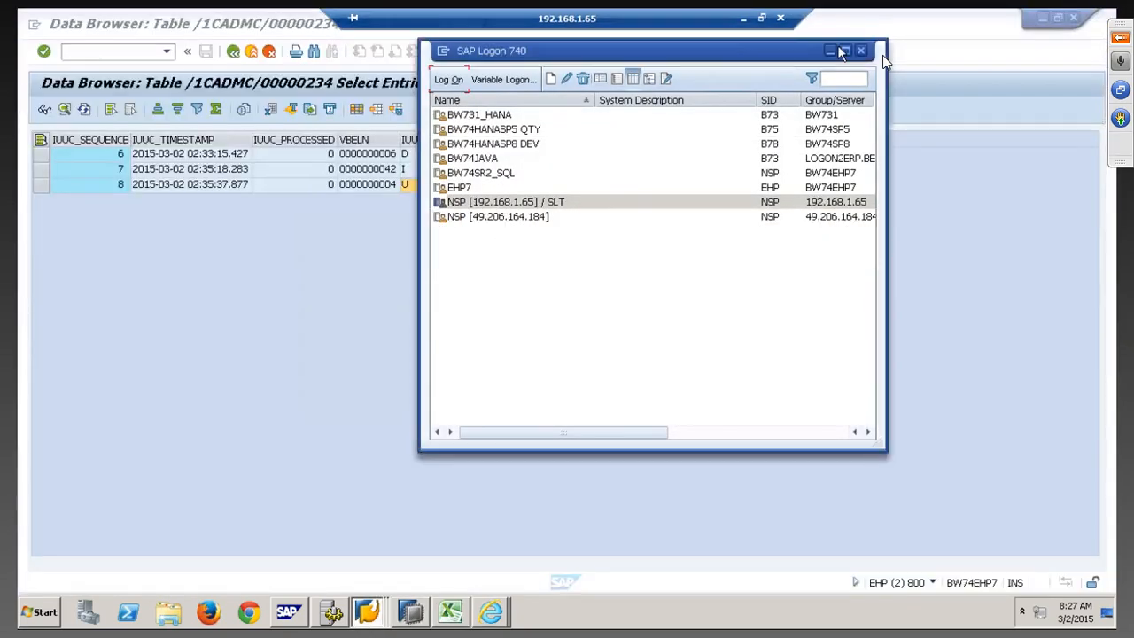
left_click(830, 50)
left_click(1042, 18)
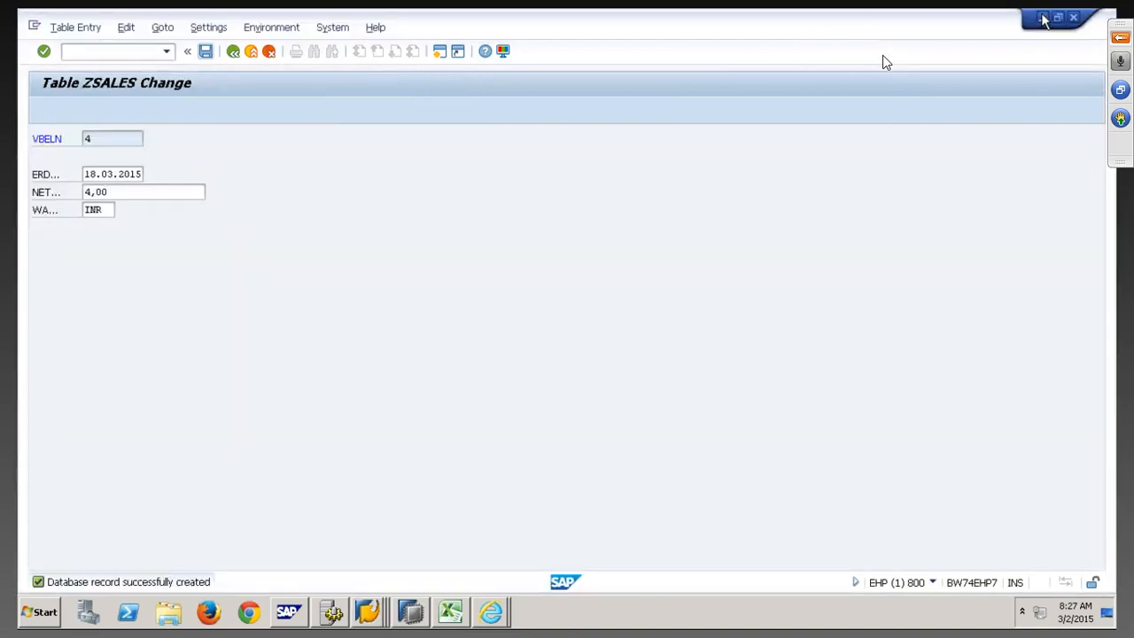
left_click(1042, 18)
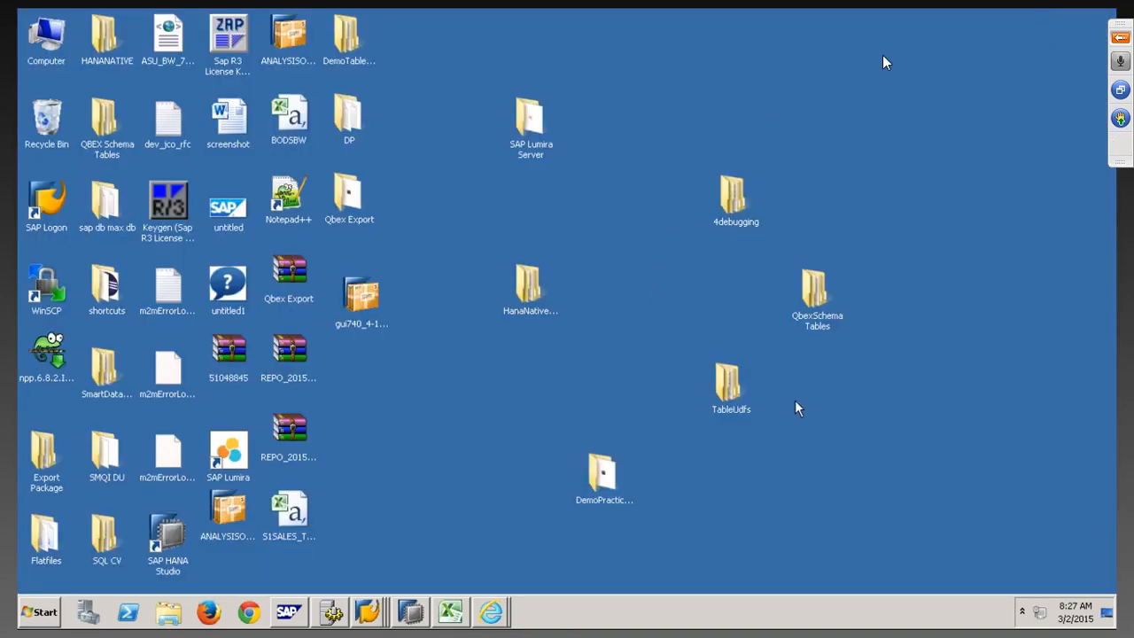
Open the export folder inside the QbexSchema Tables desktop folder
double_click(817, 324)
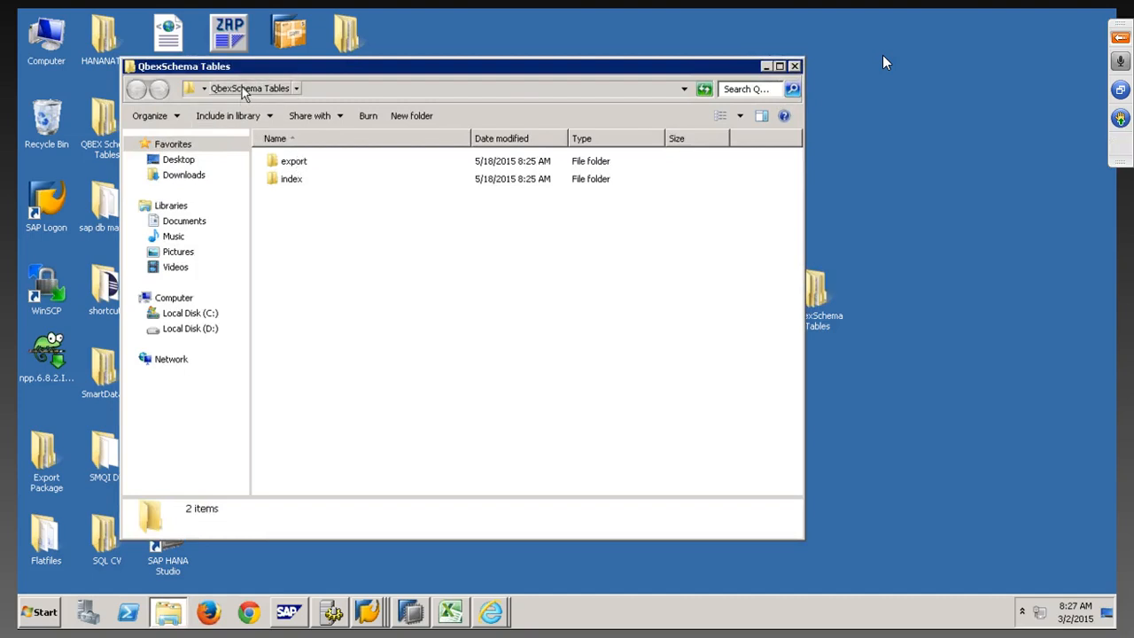
double_click(294, 164)
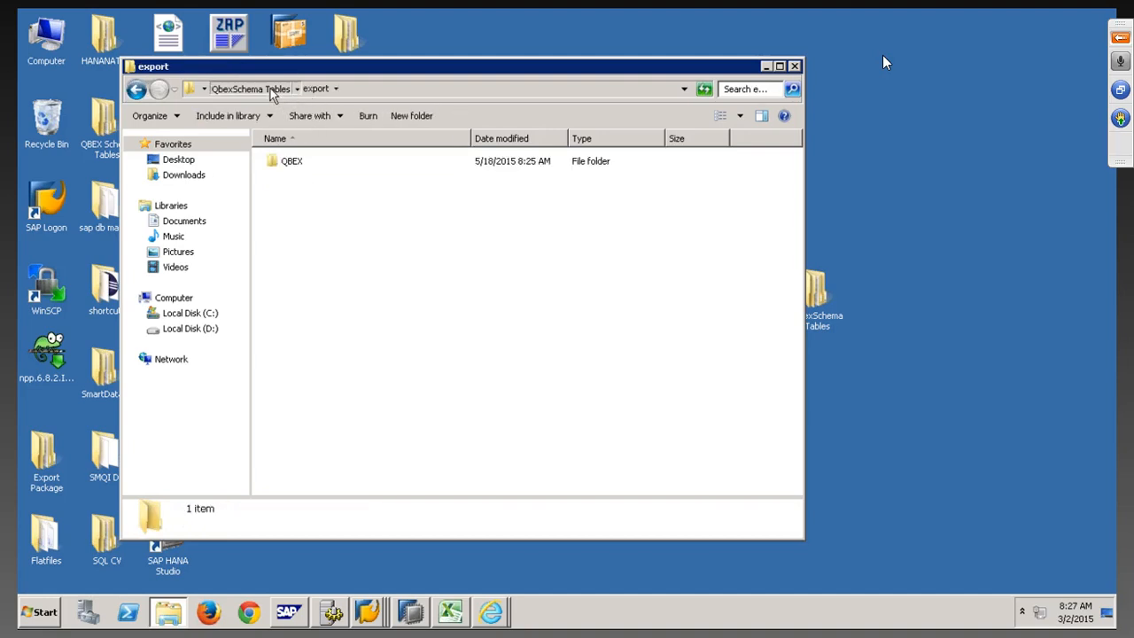
left_click(265, 89)
double_click(293, 164)
Rename the QBEX folder inside export to QBEXBACKUP
right_click(297, 166)
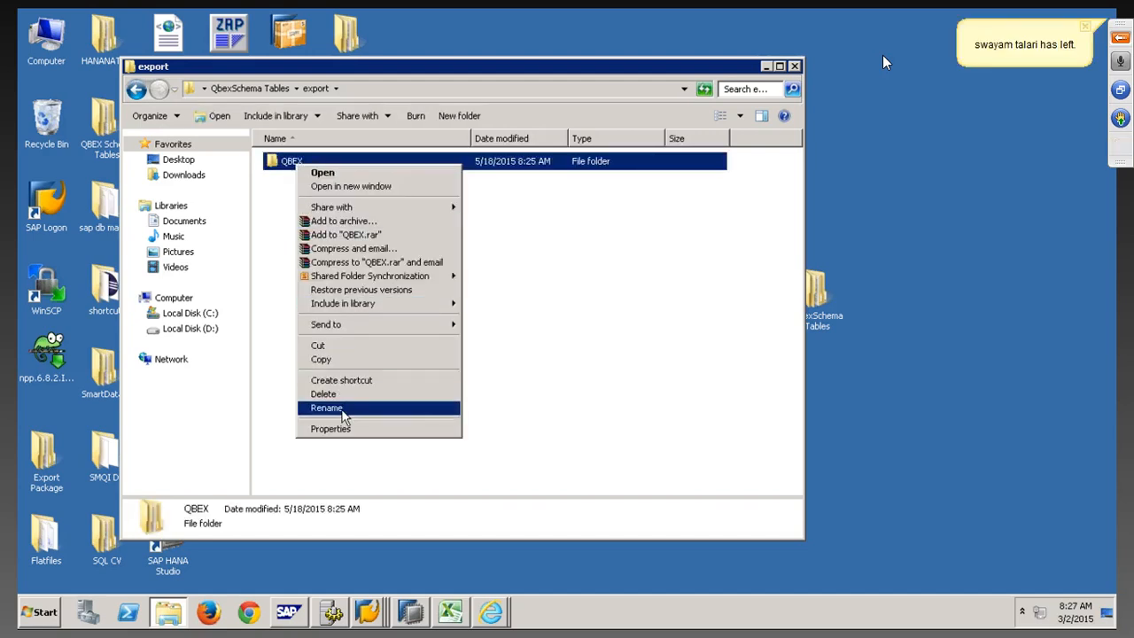
left_click(519, 309)
left_click(271, 92)
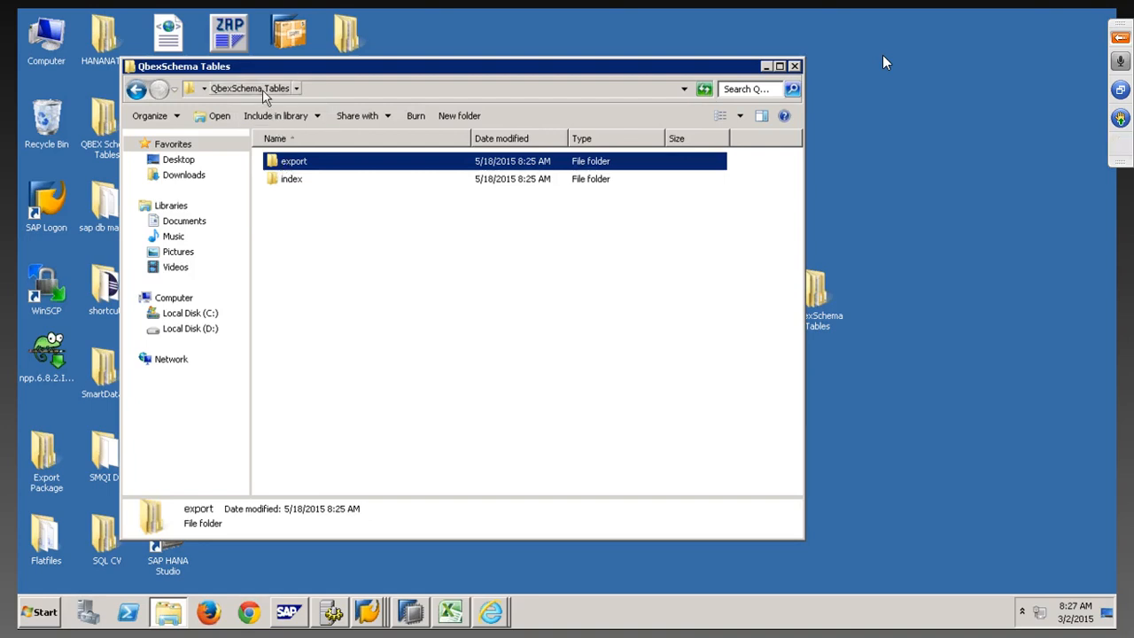
double_click(295, 166)
left_click(295, 167)
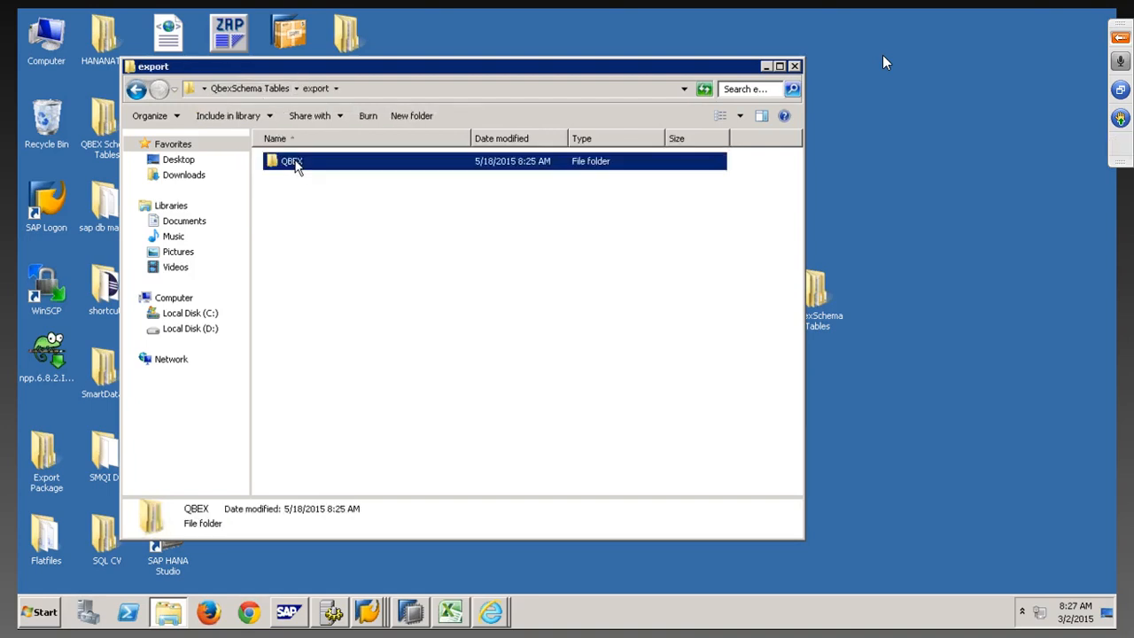
right_click(295, 167)
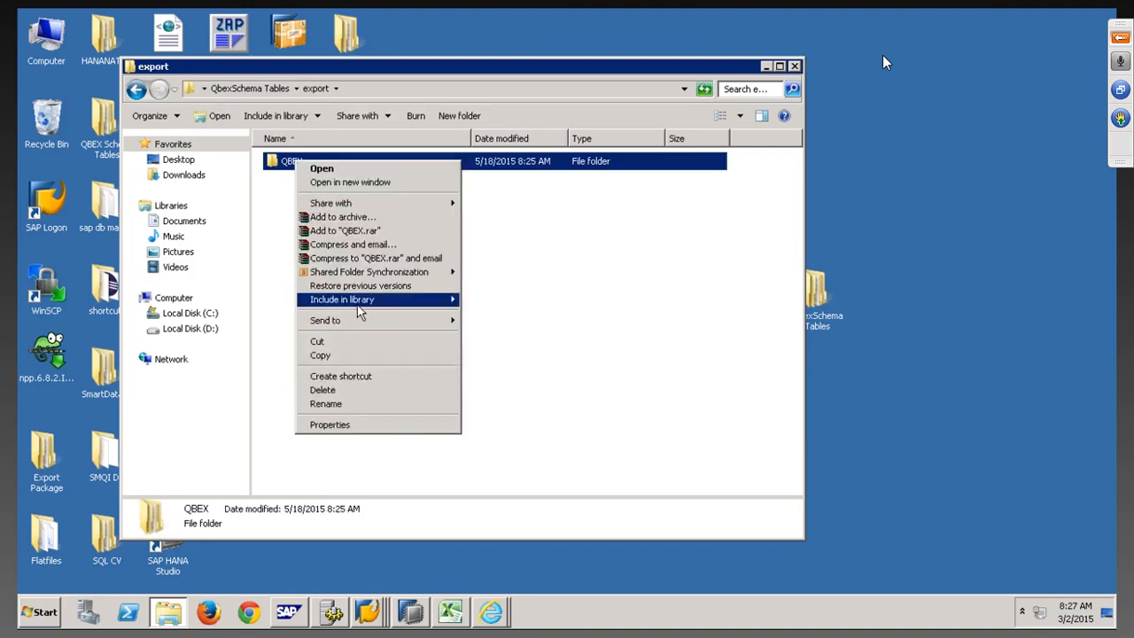
left_click(346, 403)
key("End")
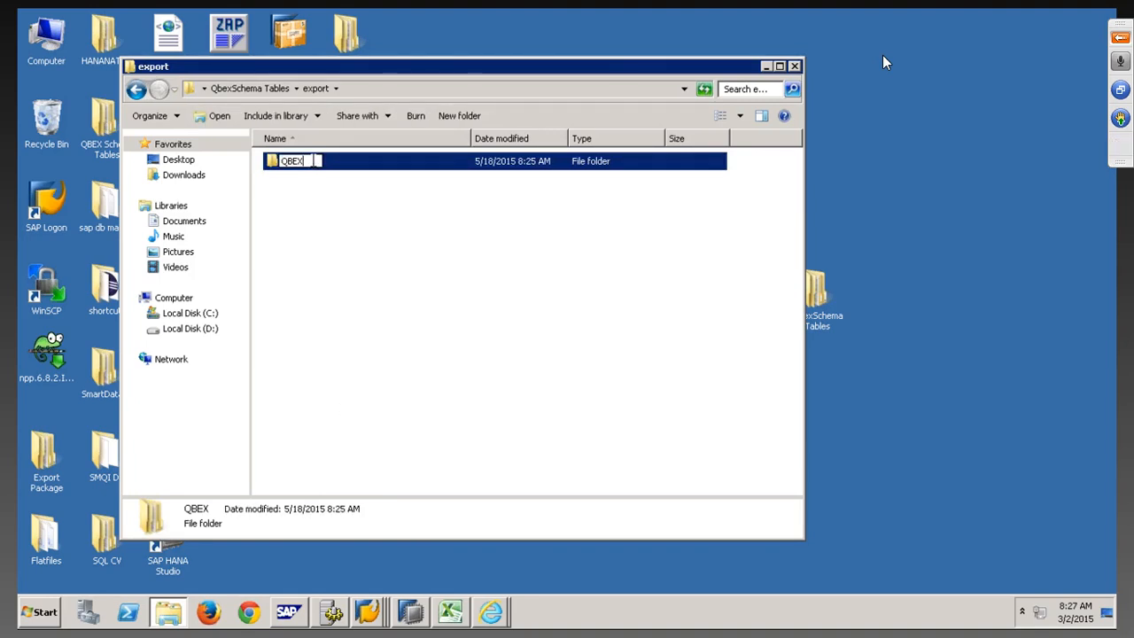
type("b")
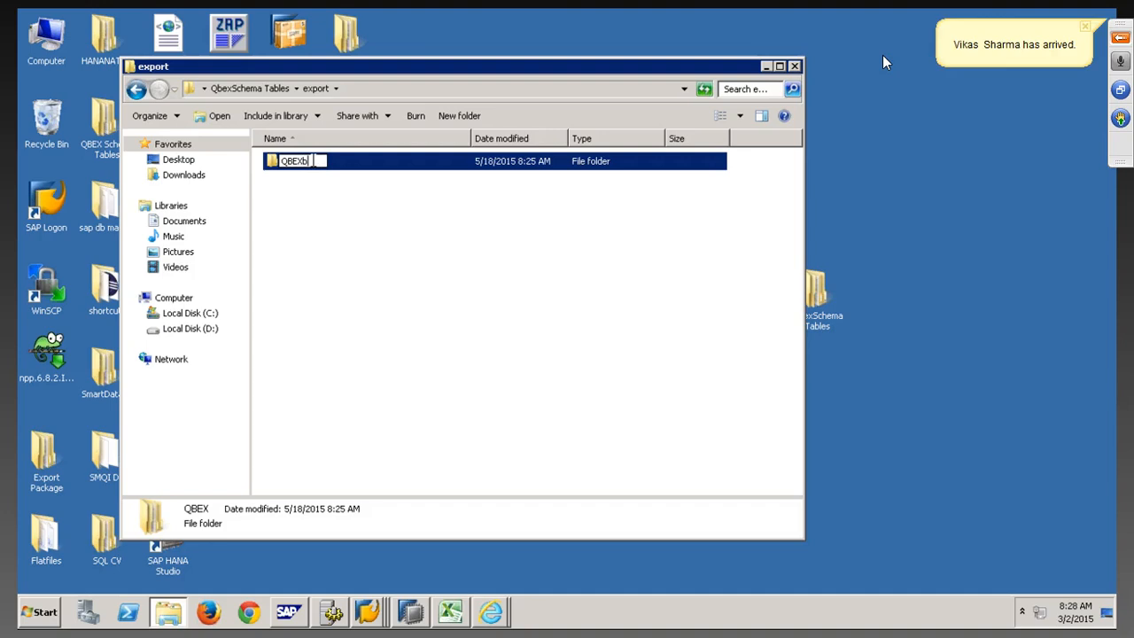
type("BACKUP")
left_click(322, 187)
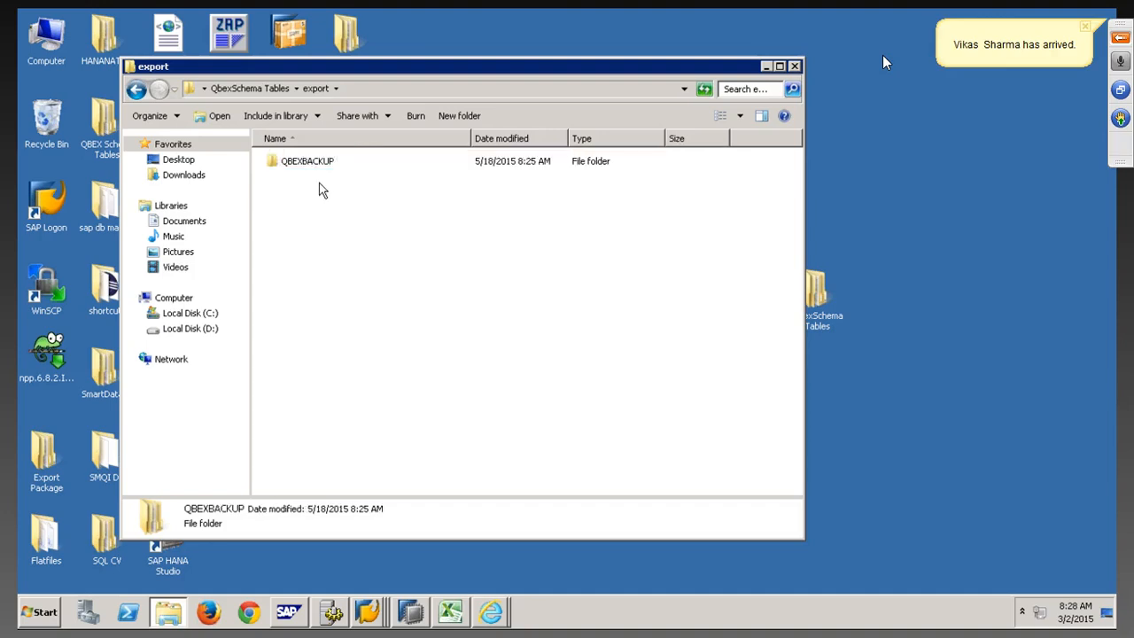
double_click(309, 163)
Rename the QBEX folder inside index to QBEXBACKUP and return to QbexSchema Tables
left_click(315, 88)
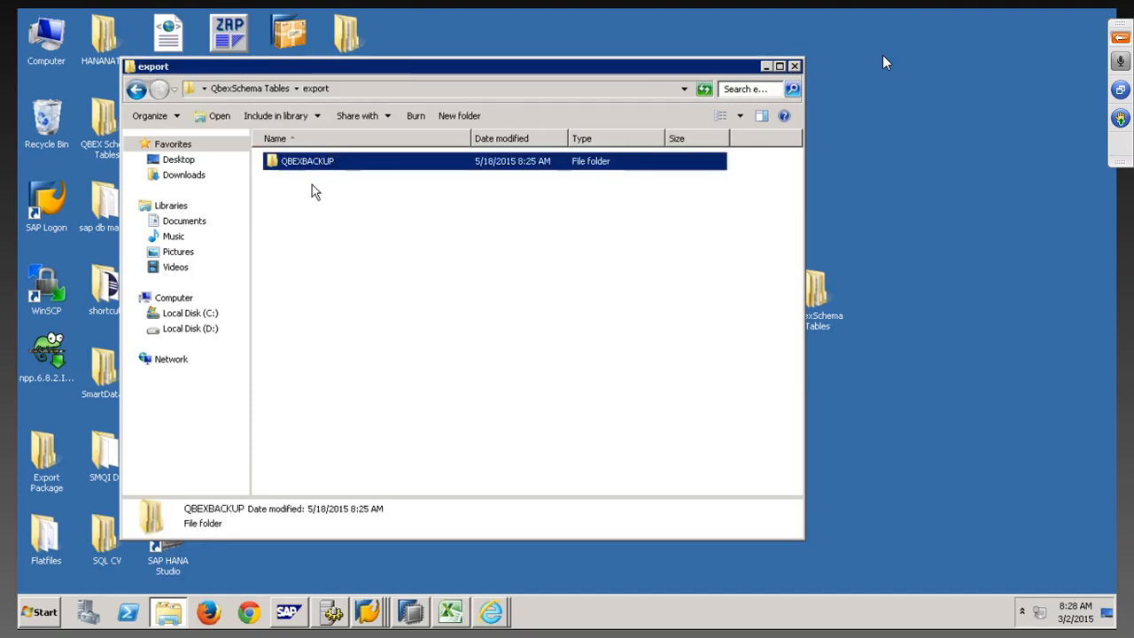
left_click(275, 91)
double_click(299, 182)
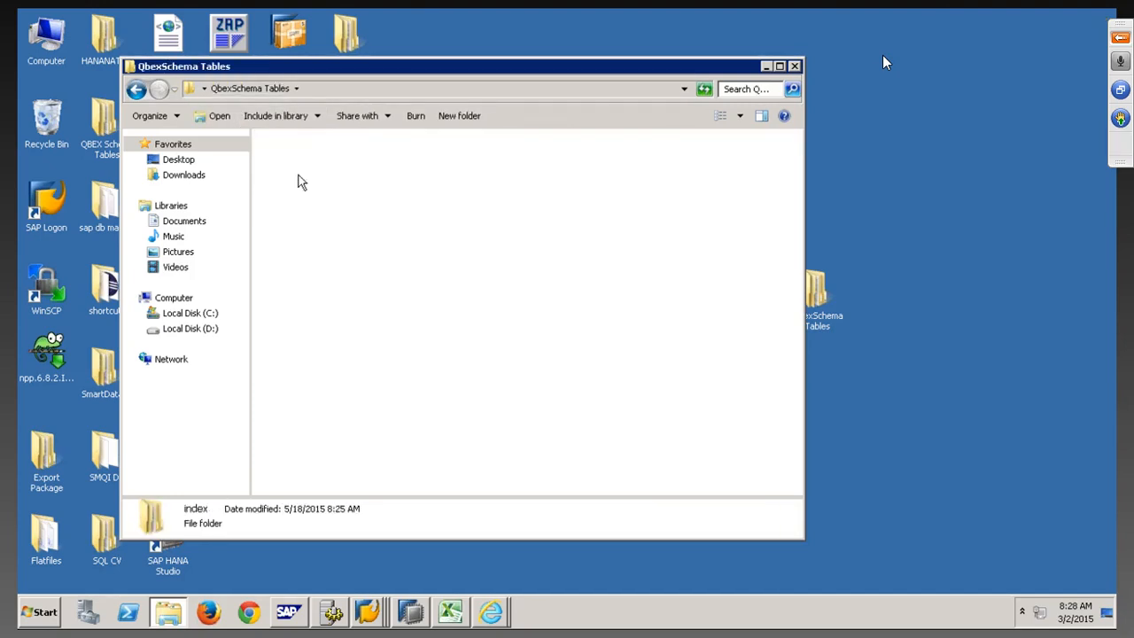
left_click(266, 92)
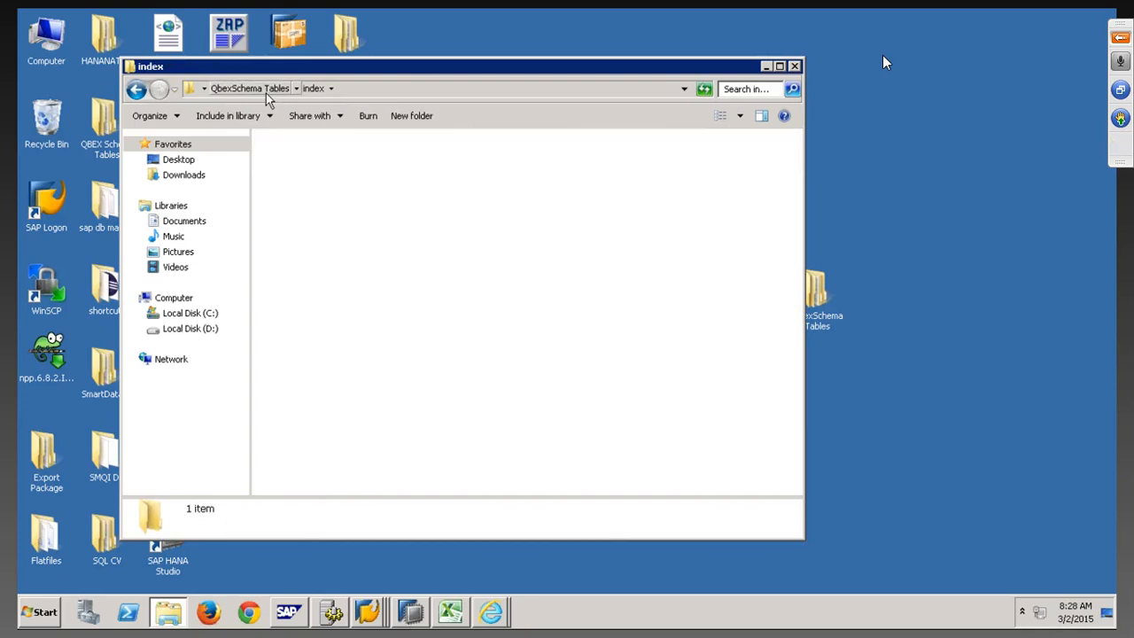
double_click(292, 185)
right_click(293, 161)
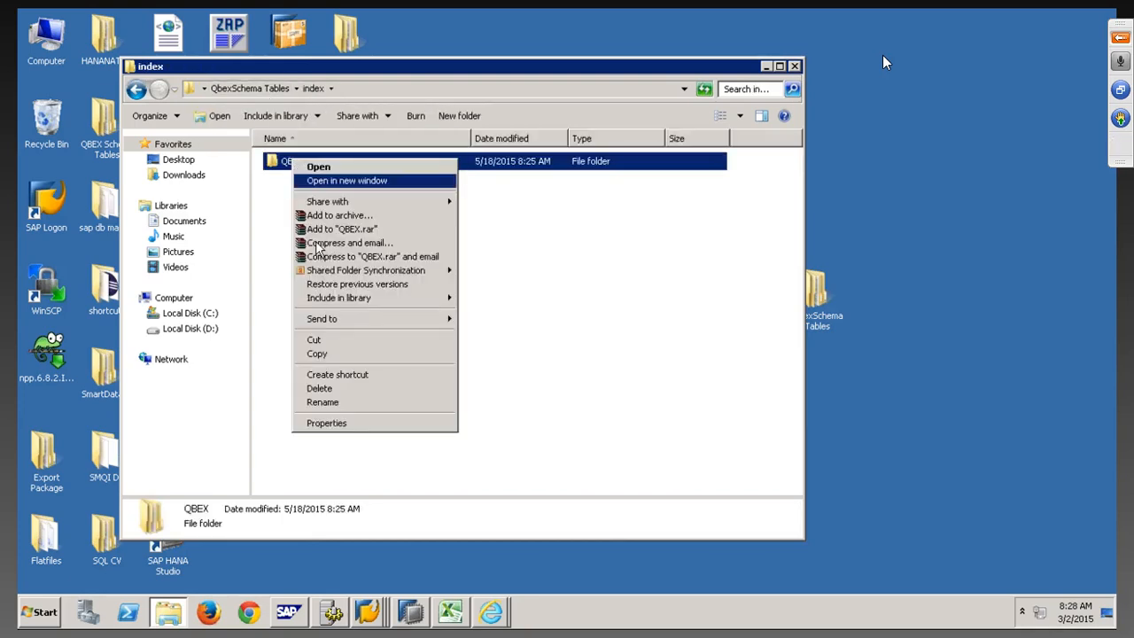
left_click(337, 402)
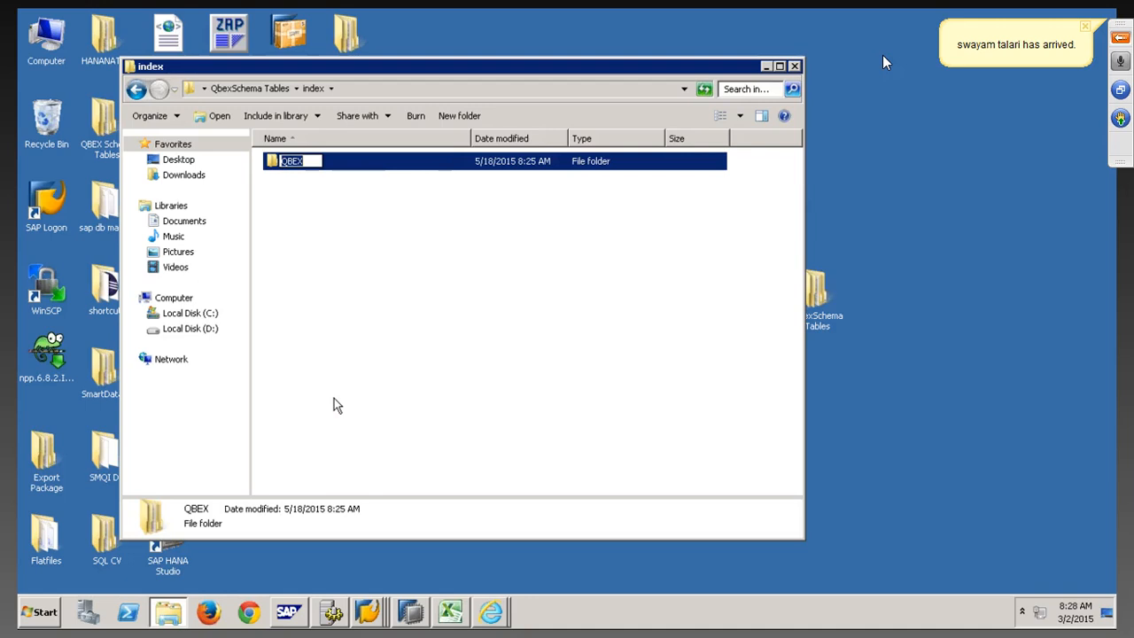
key("End")
type("BACK")
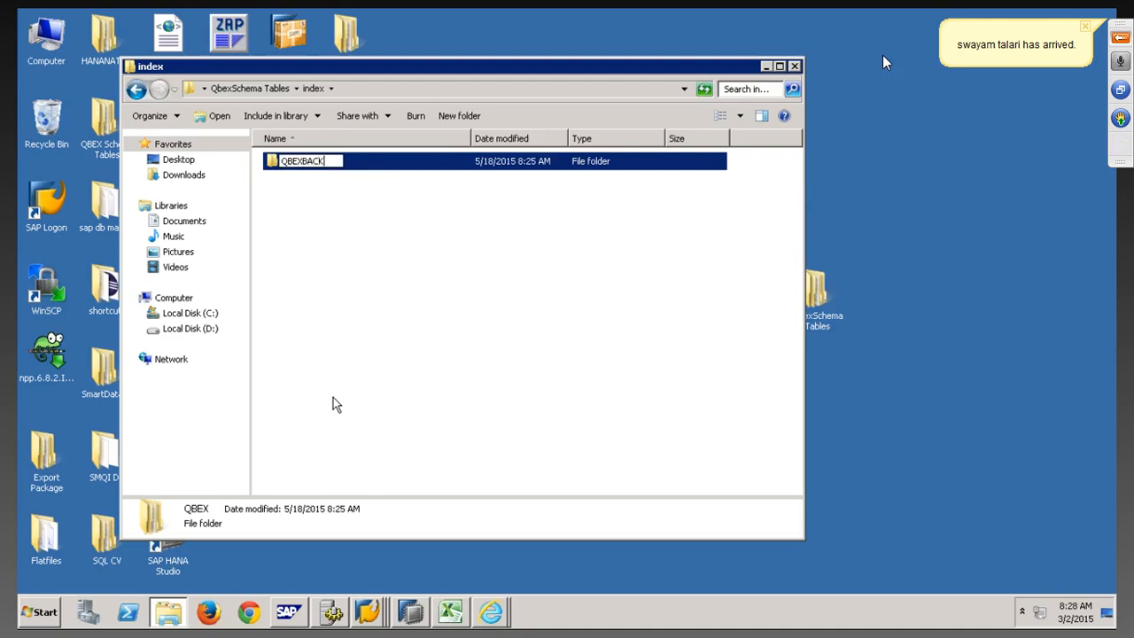
type("UP")
left_click(345, 256)
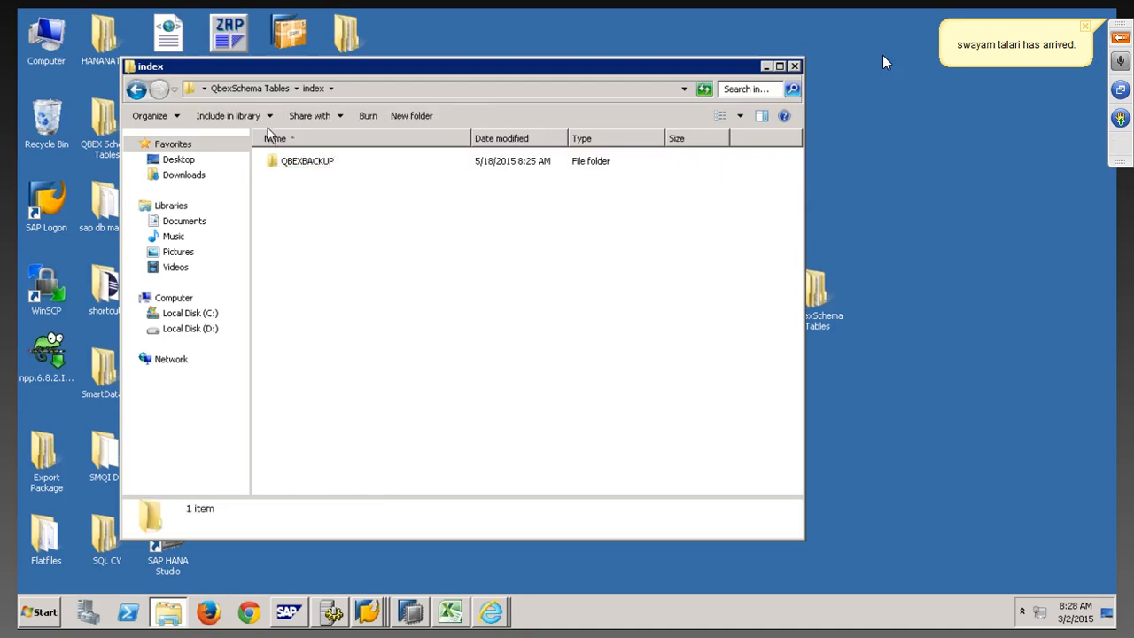
left_click(246, 89)
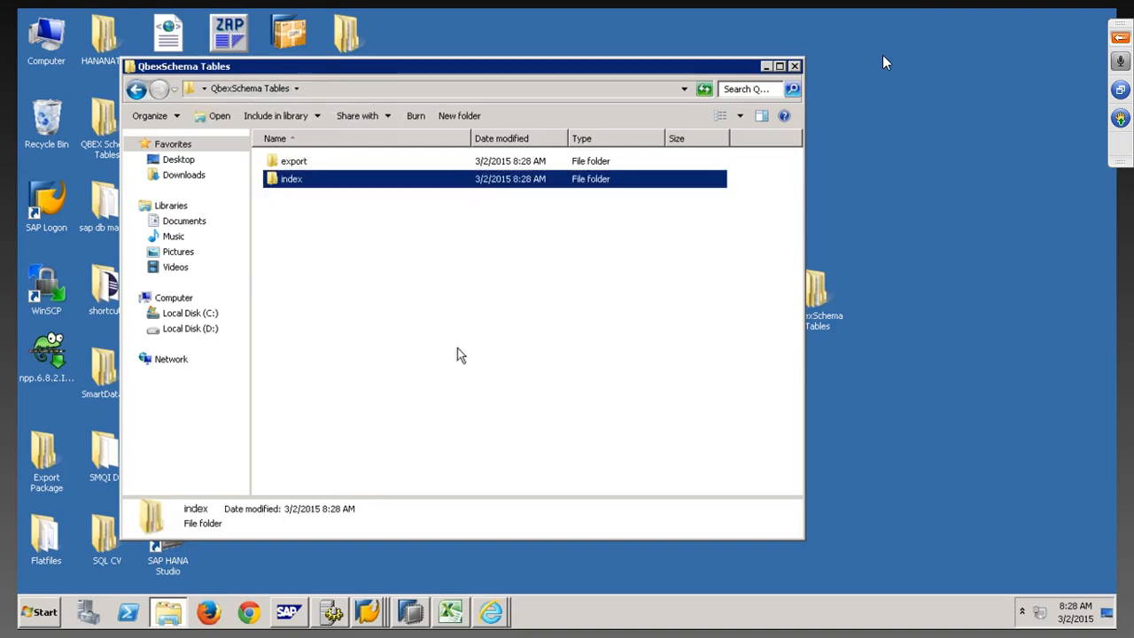
left_click(410, 612)
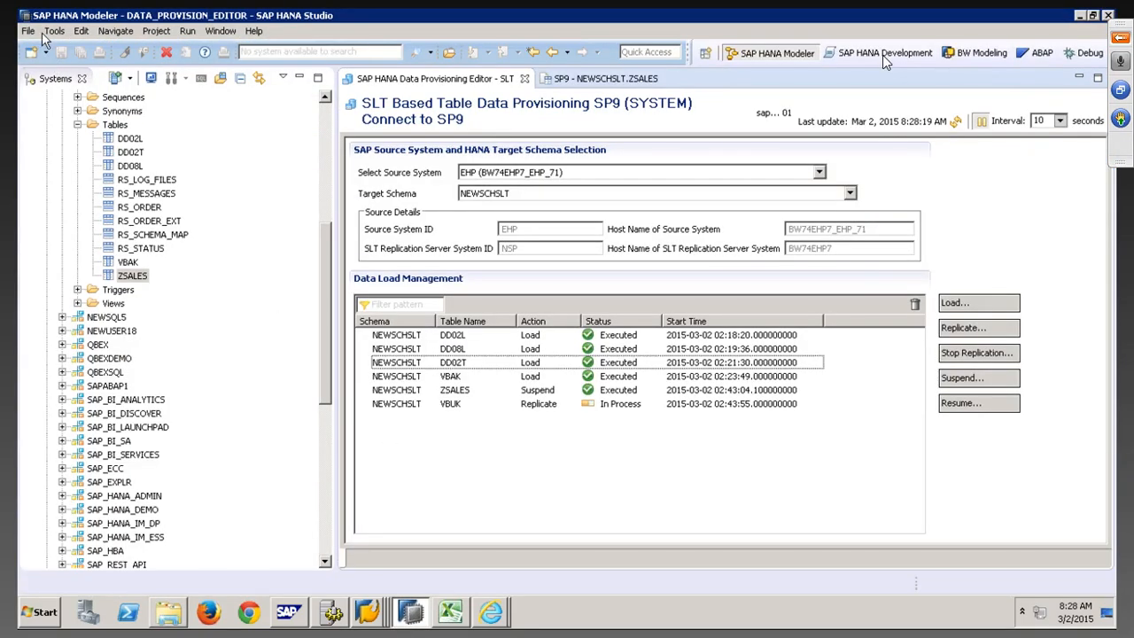
Start an SAP HANA Catalog Objects import targeting the SP9 system
left_click(28, 32)
left_click(53, 311)
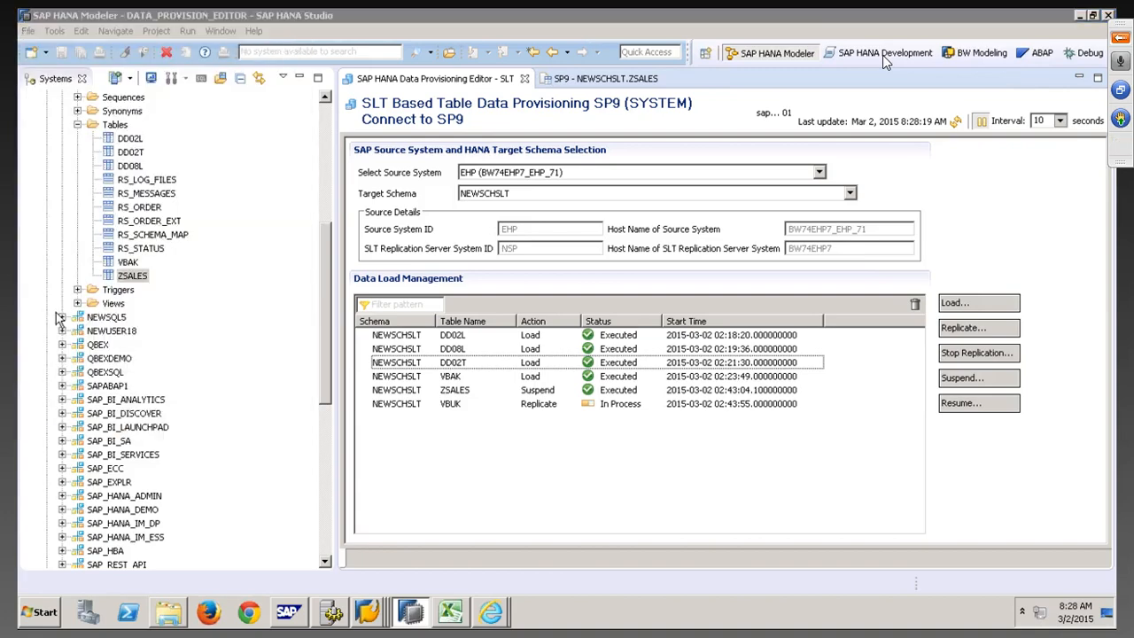
left_click(405, 199)
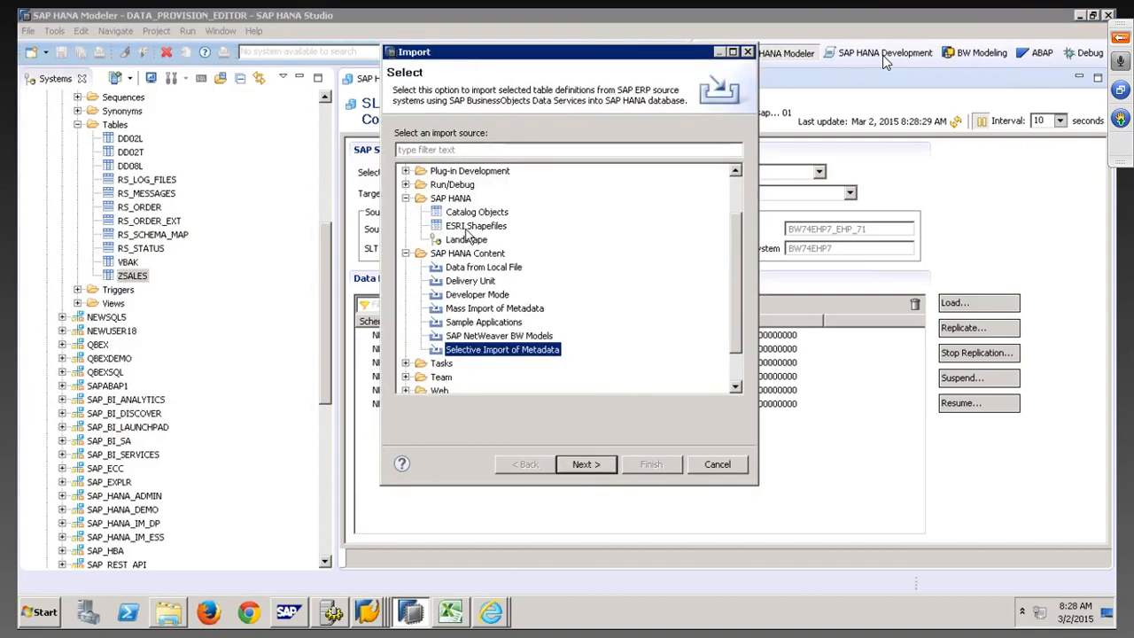
left_click(475, 215)
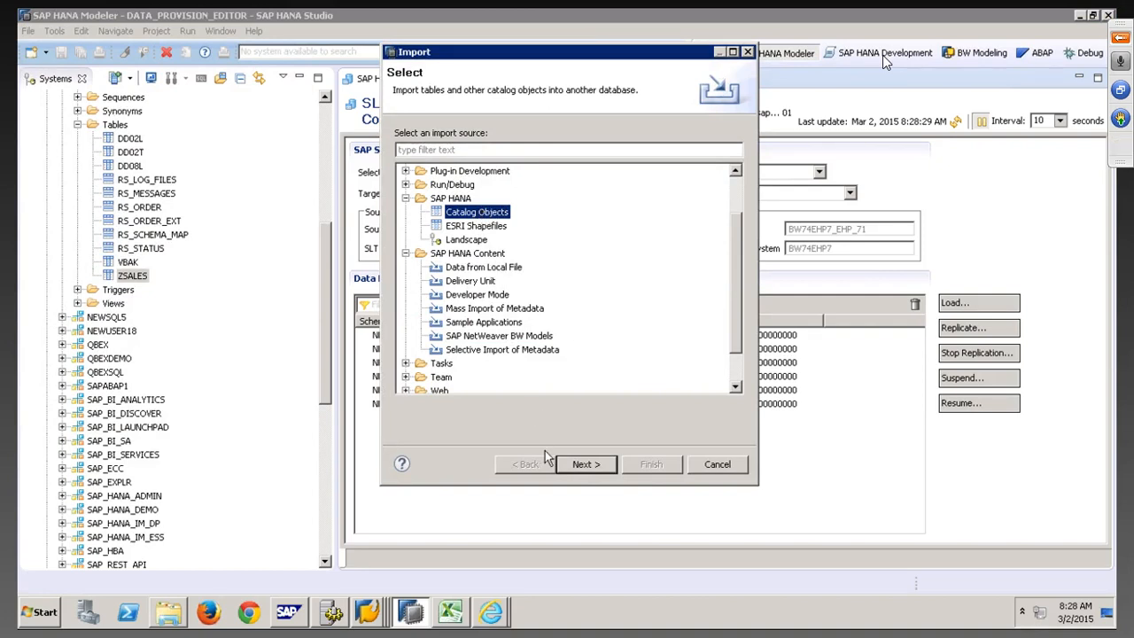
left_click(585, 464)
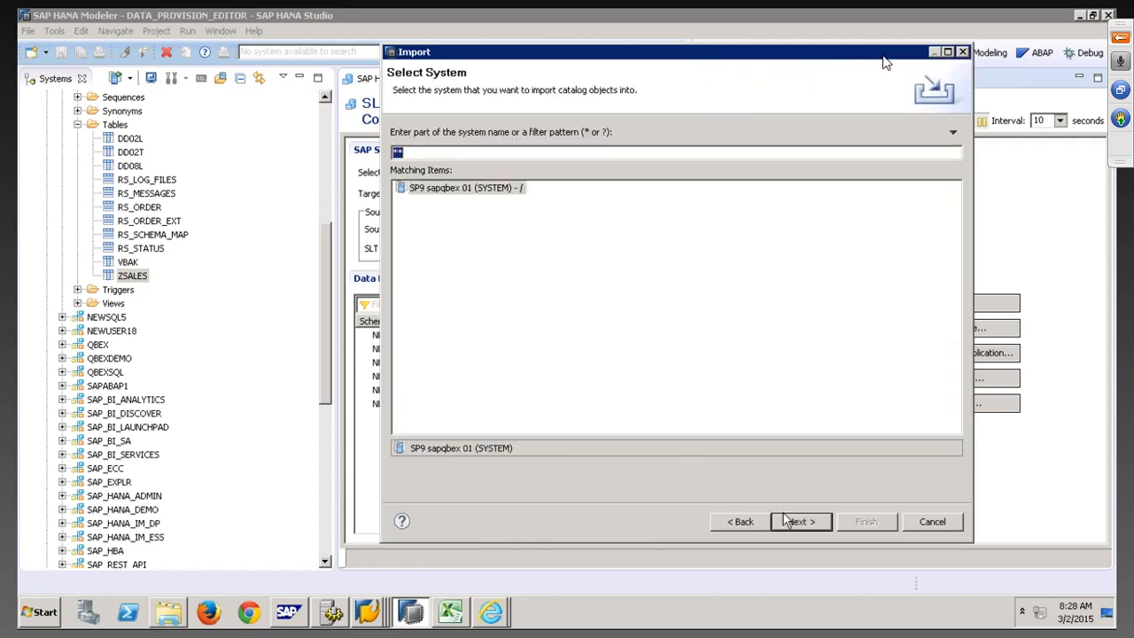
left_click(785, 521)
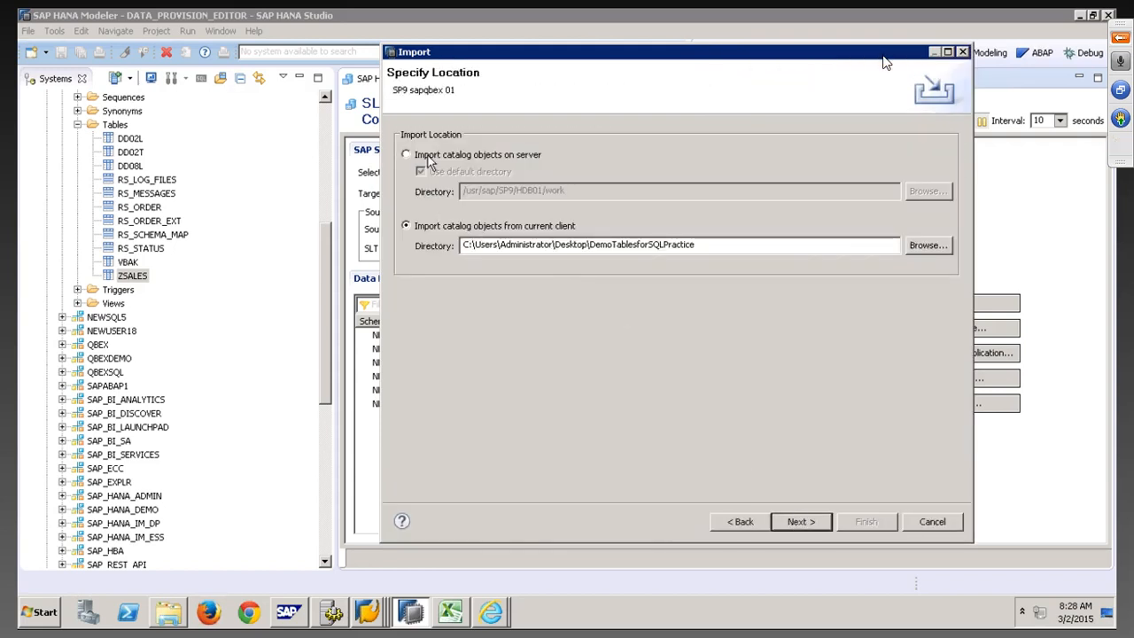
Choose Desktop\QbexSchema Tables as the import folder and advance to object selection
left_click(927, 246)
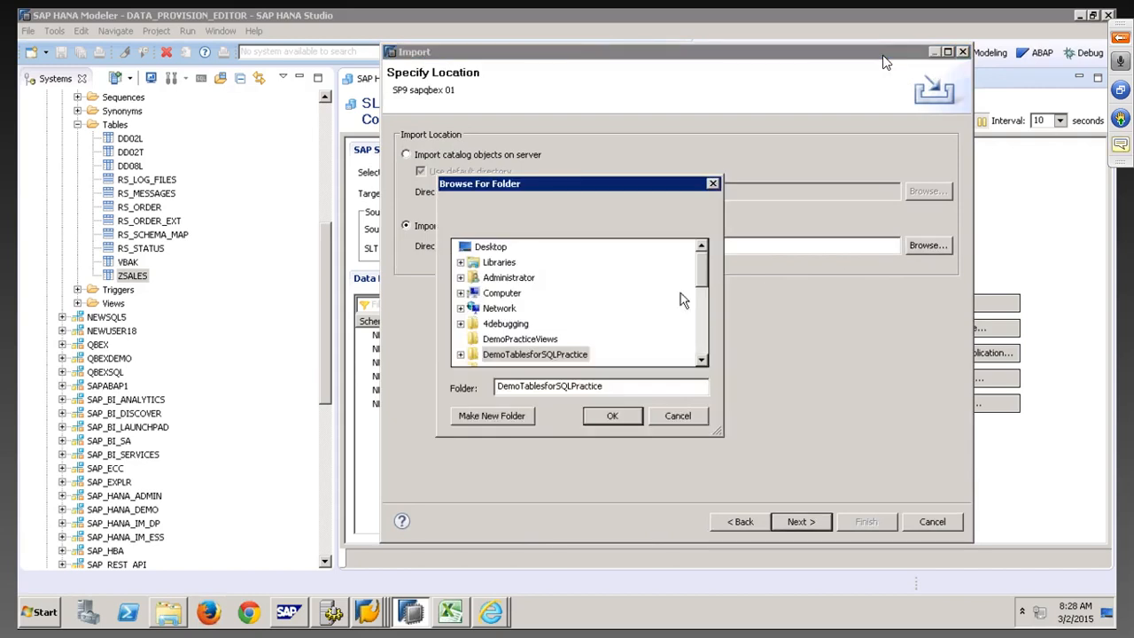
left_click(702, 360)
left_click(702, 360)
left_click(702, 361)
left_click(701, 360)
left_click(702, 360)
left_click(701, 361)
left_click(701, 360)
left_click(701, 361)
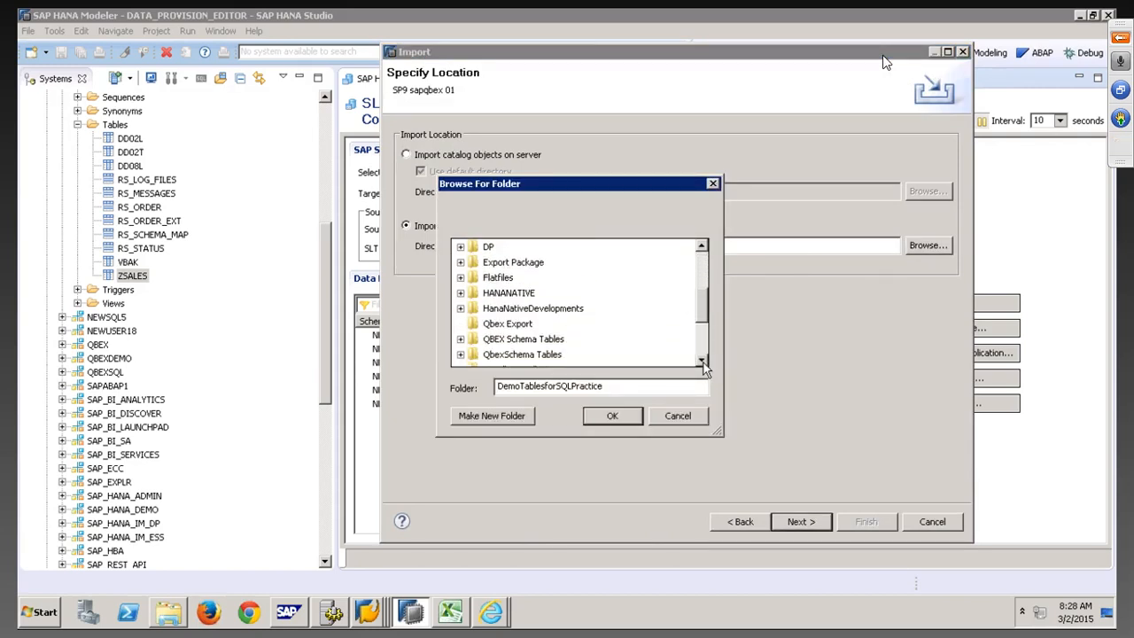
left_click(702, 361)
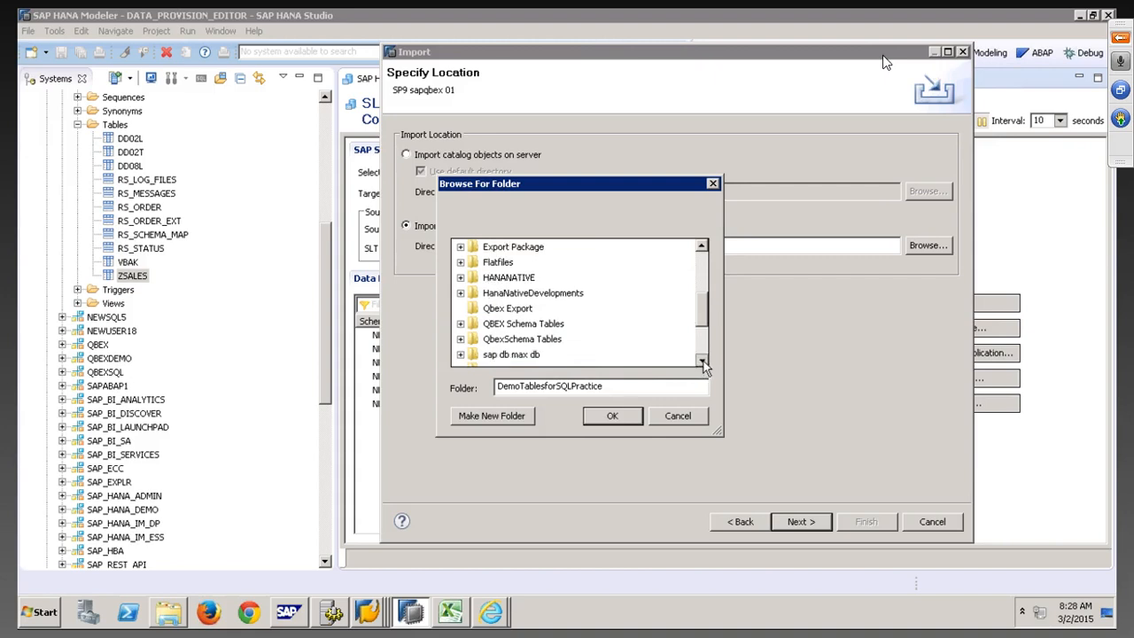
left_click(521, 338)
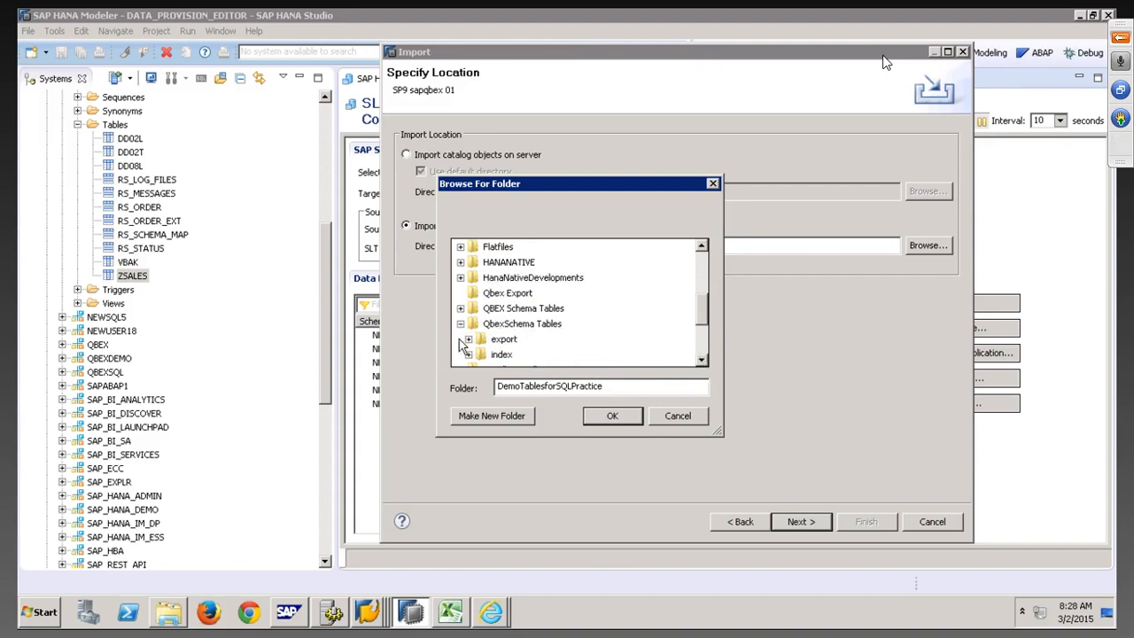
left_click(522, 325)
left_click(620, 422)
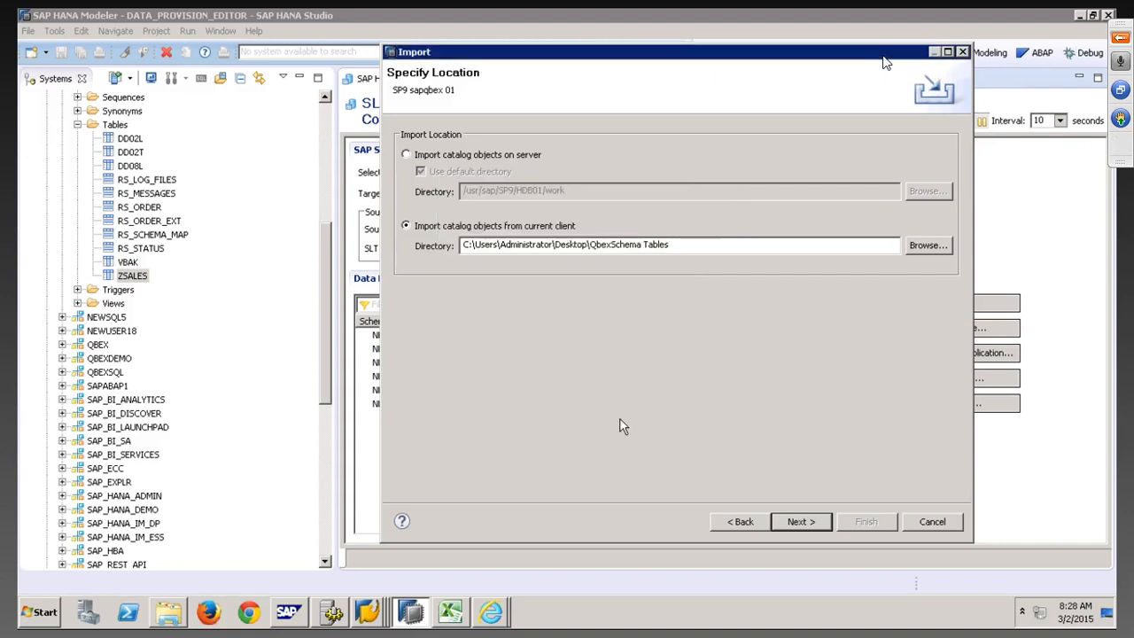
left_click(802, 521)
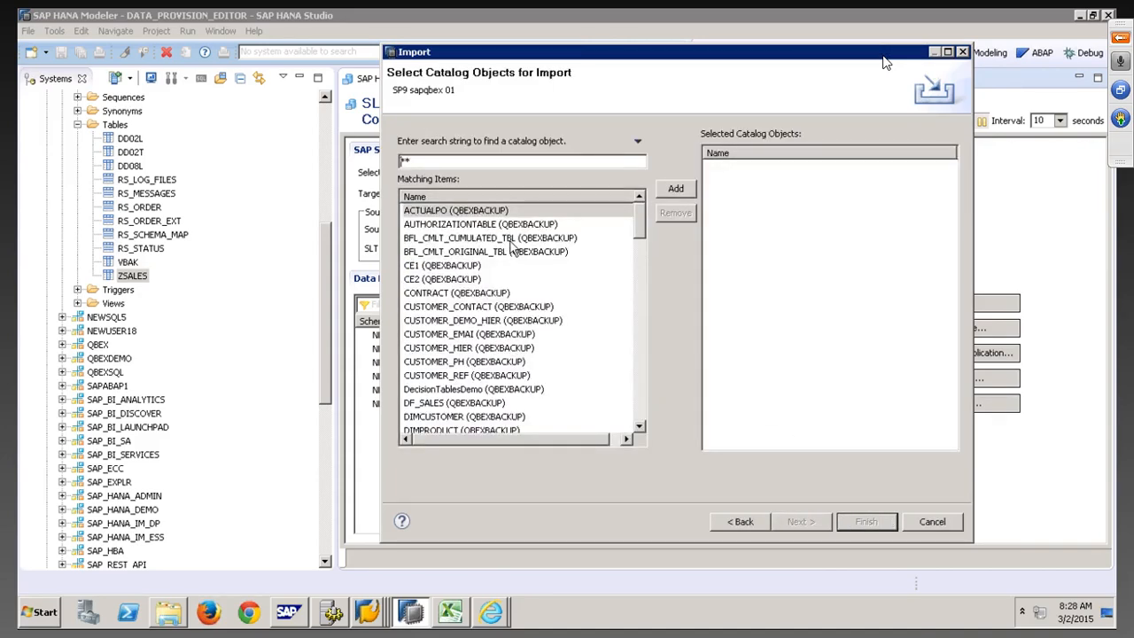
Select all matching QBEXBACKUP catalog objects and add them to the import list
left_click(509, 210)
left_click_drag(641, 226, 649, 442)
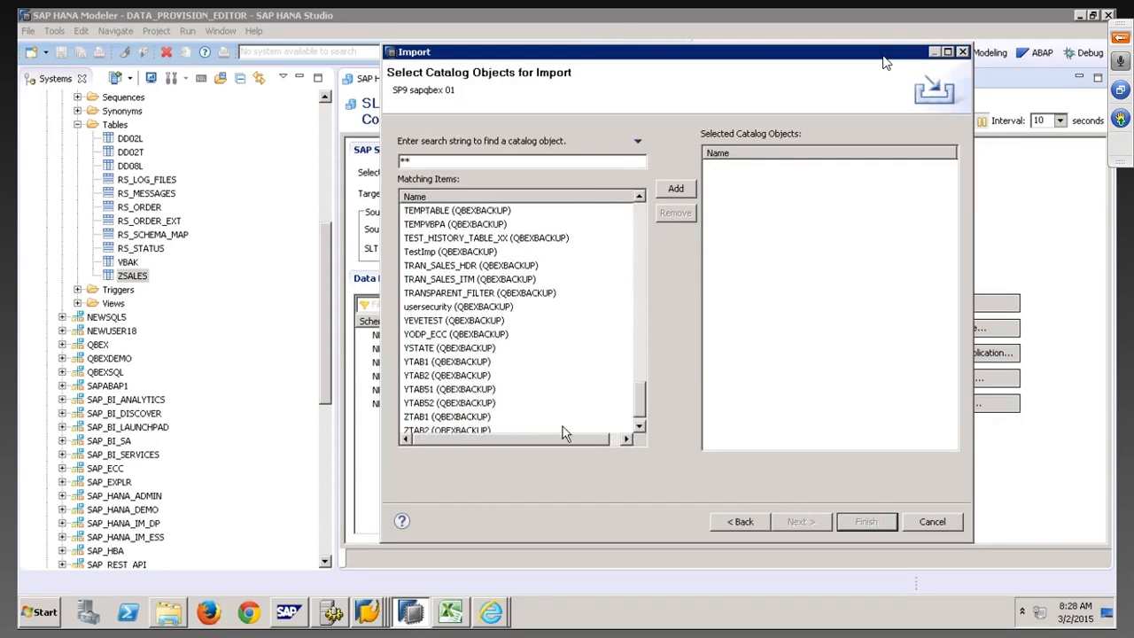
left_click(639, 426)
left_click(639, 427)
key("ctrl+a")
left_click(687, 190)
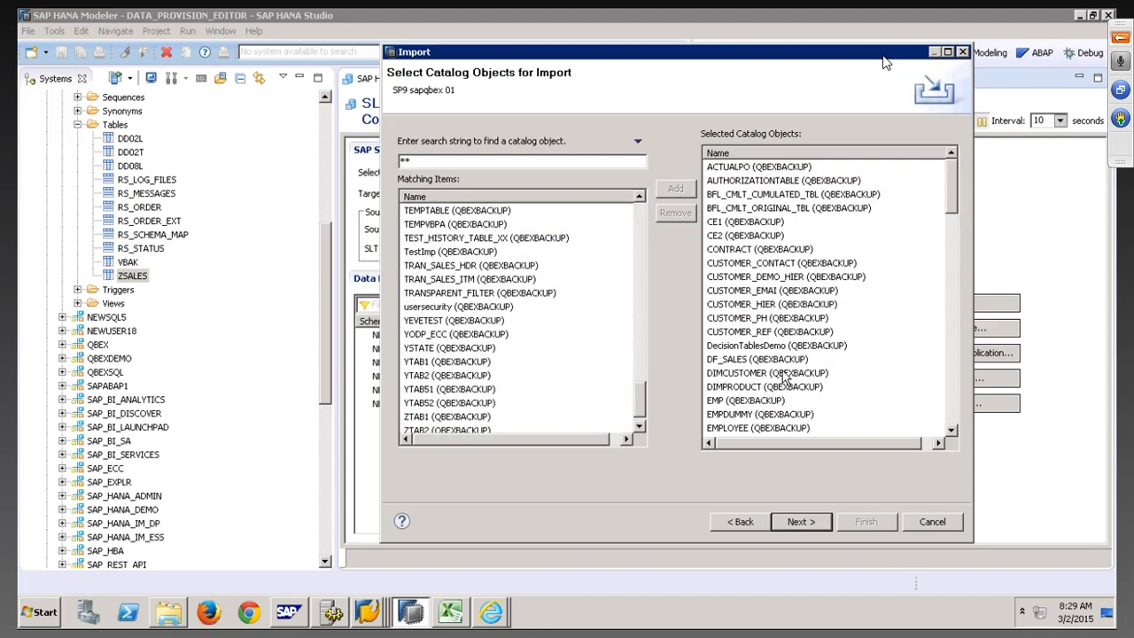
Run the import, then cancel the wizard after the object-not-found error
left_click(800, 522)
left_click(866, 522)
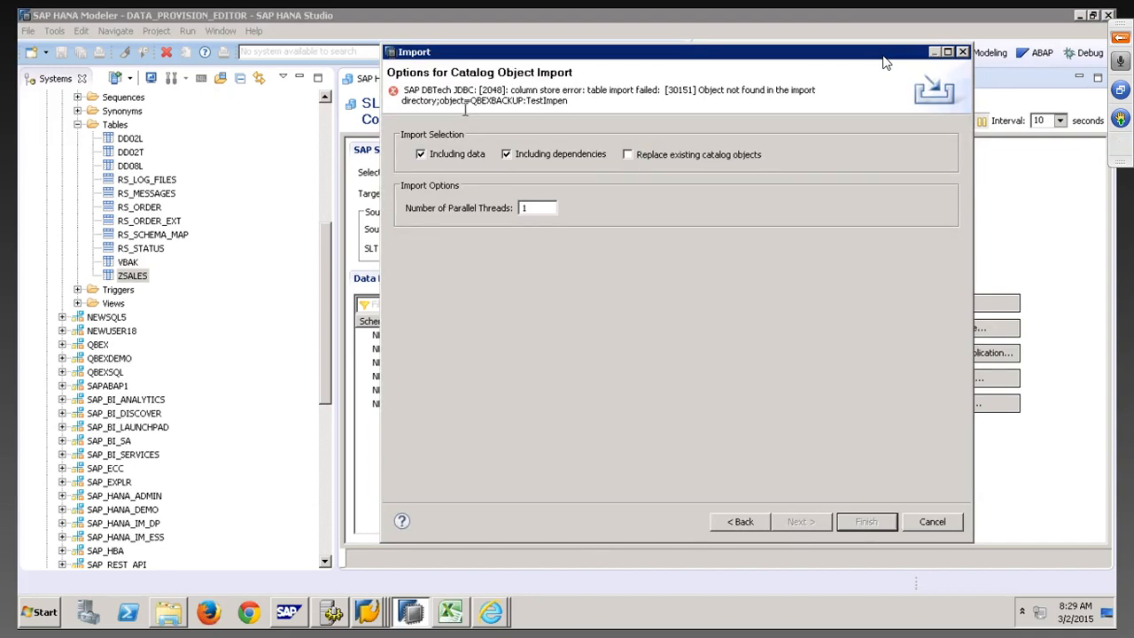
left_click(931, 521)
Execute CREATE SCHEMA "QBEXBACKUP"; in the SQL console on the SP9 system
left_click(324, 126)
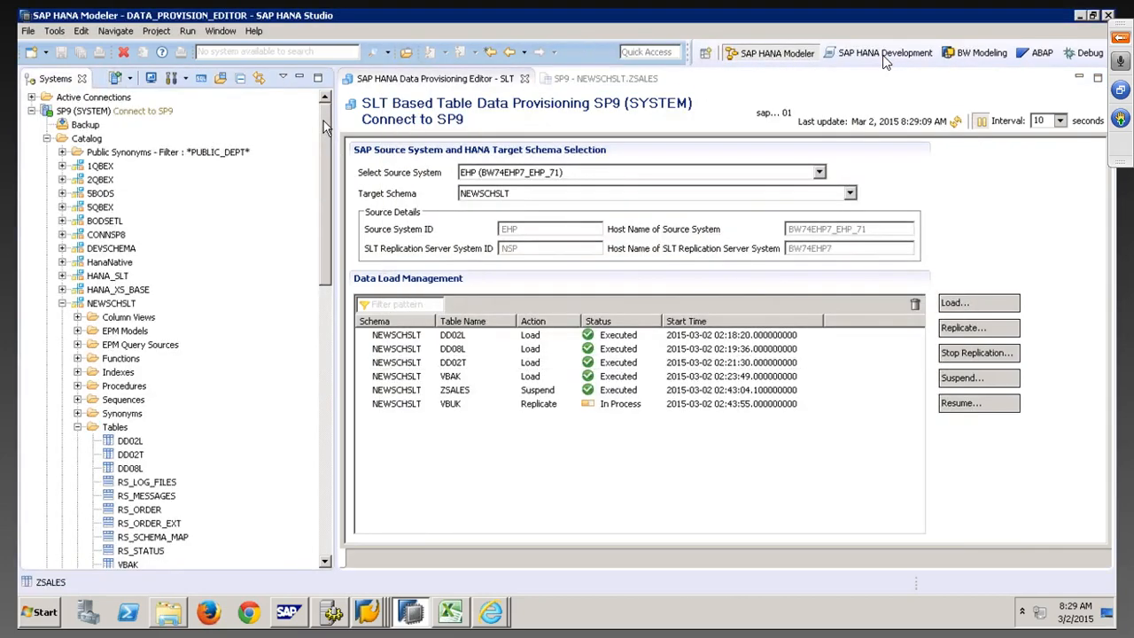
left_click(87, 110)
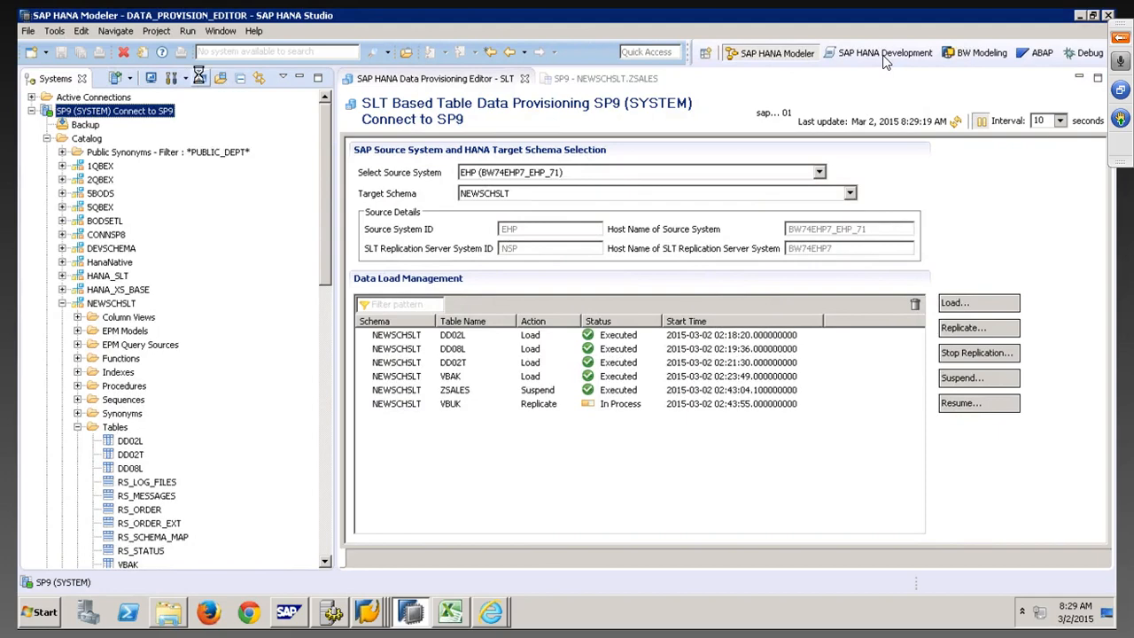
key("Return")
type("C")
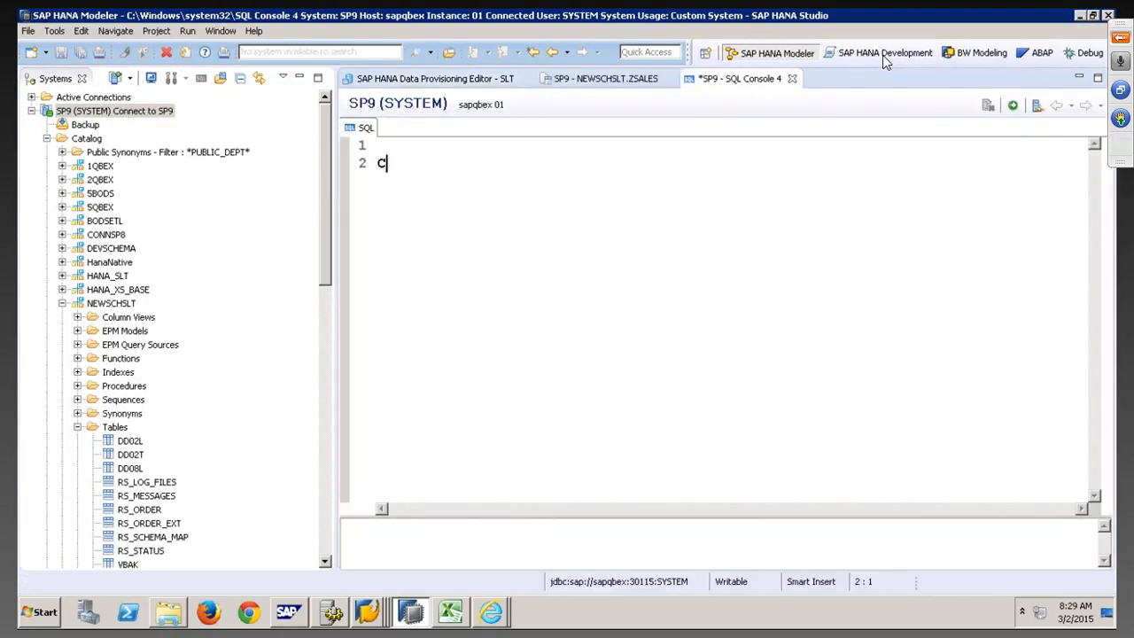
type("REATE SCHEMA \"")
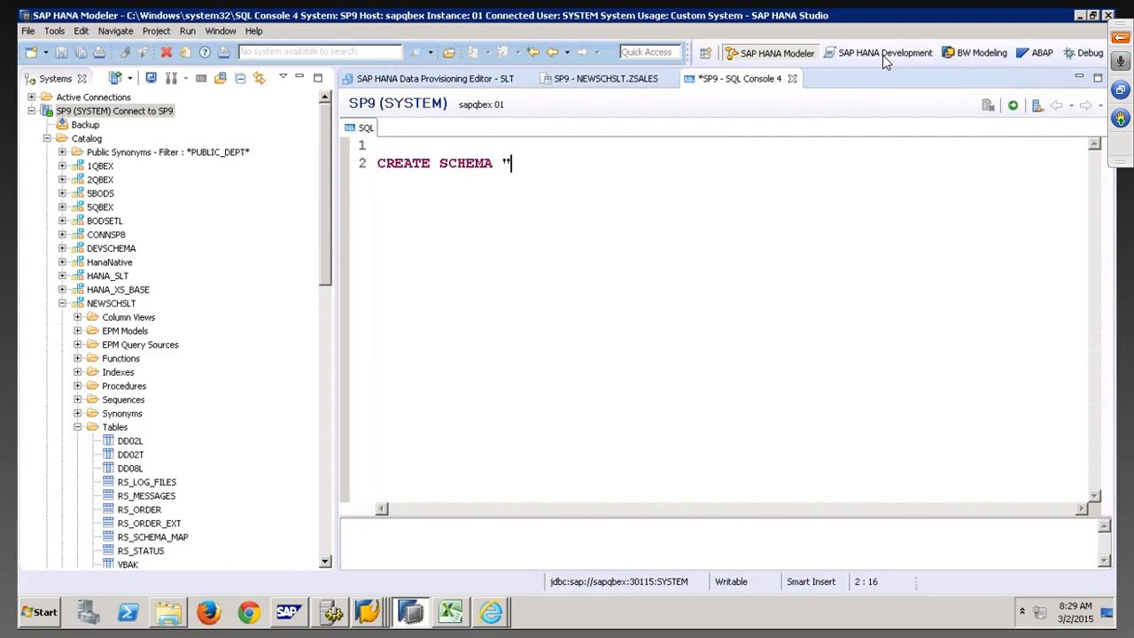
type("QBEXBACKUP")
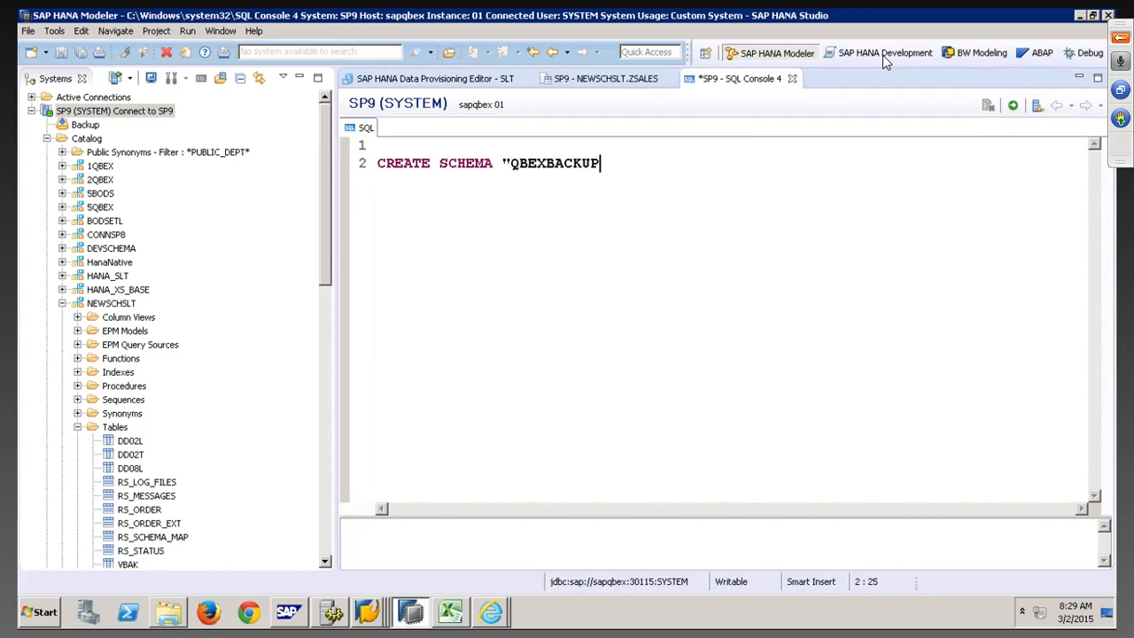
type("\";")
key("ctrl+a")
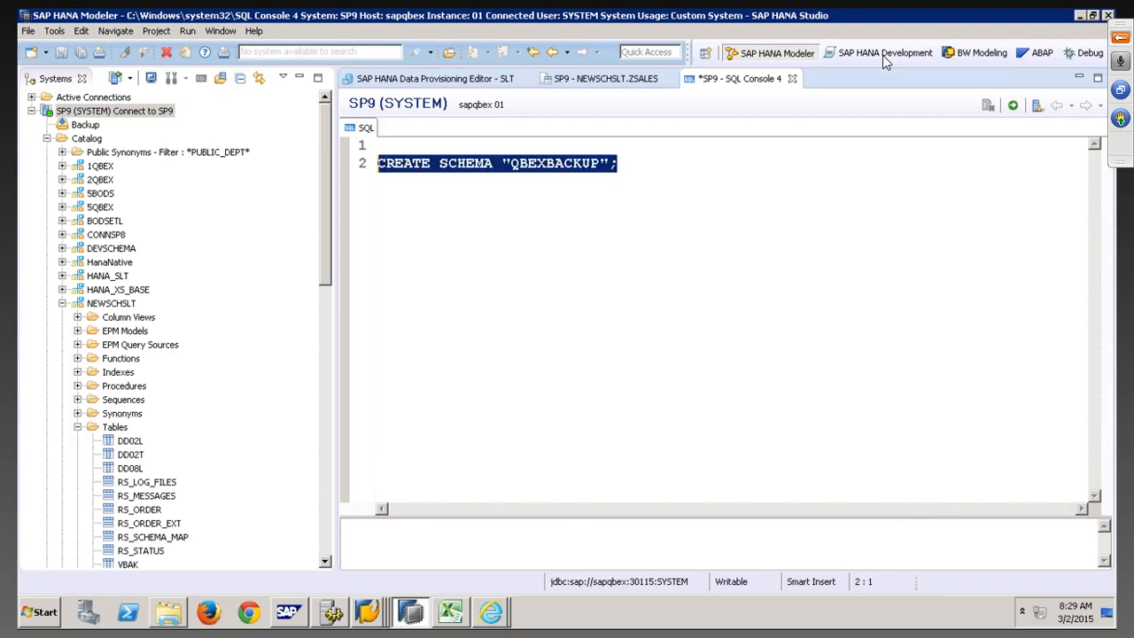
key("F8")
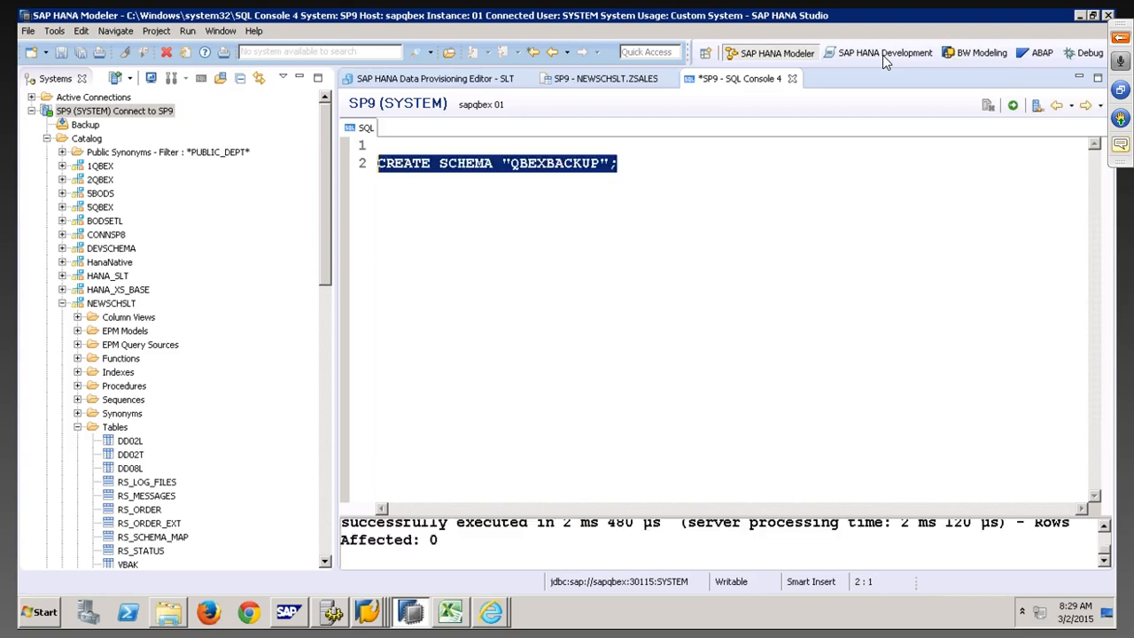
left_click(29, 32)
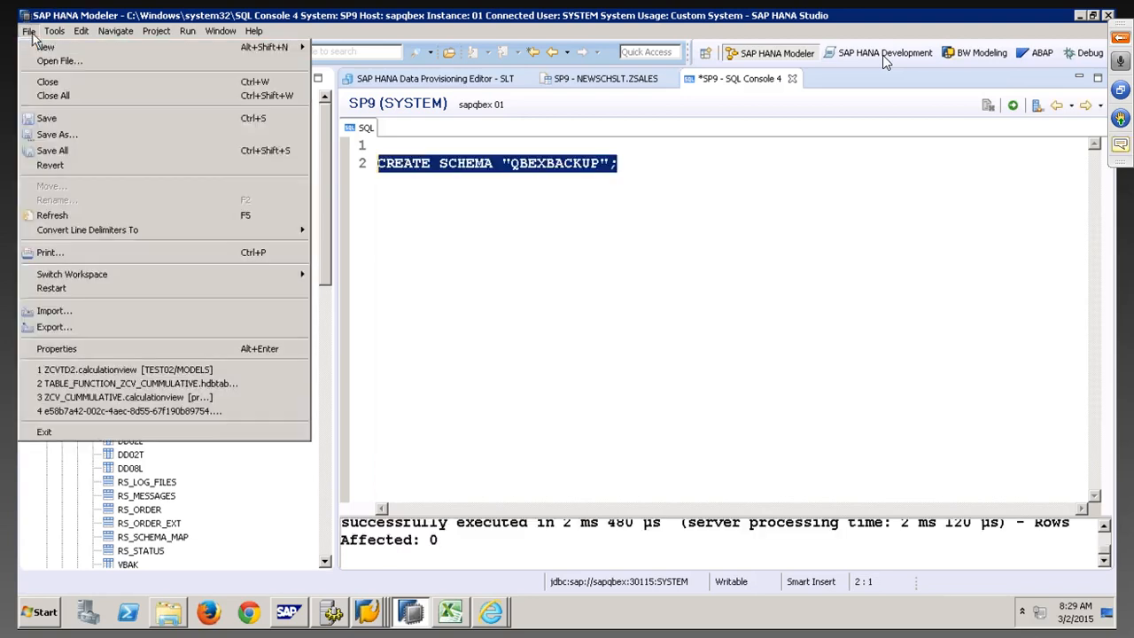
left_click(64, 312)
left_click(405, 199)
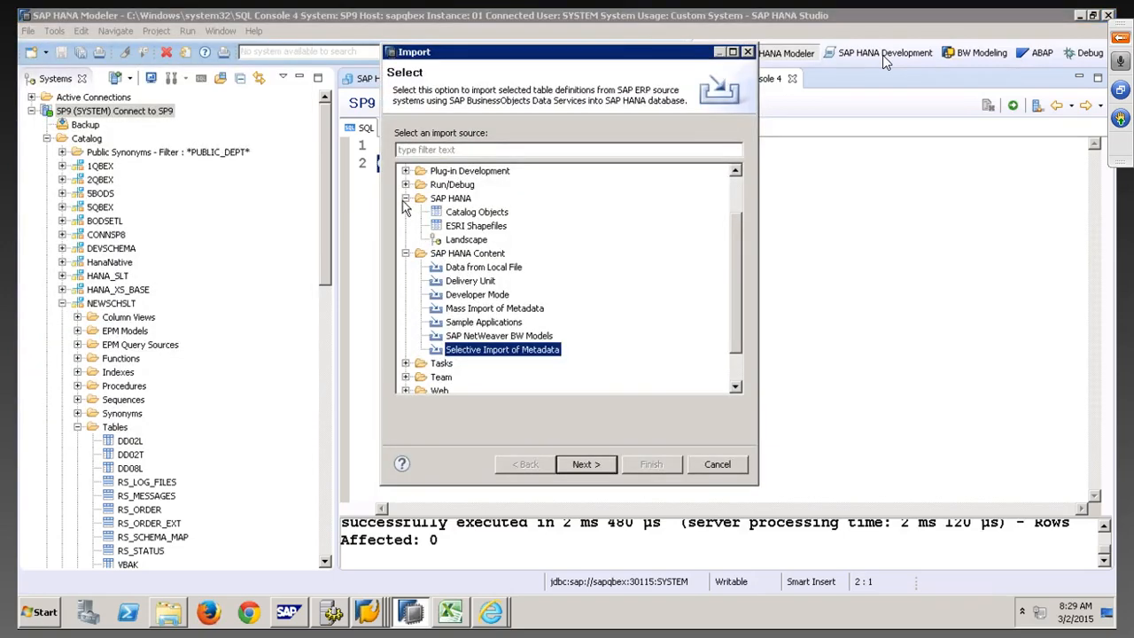
left_click(477, 213)
left_click(586, 464)
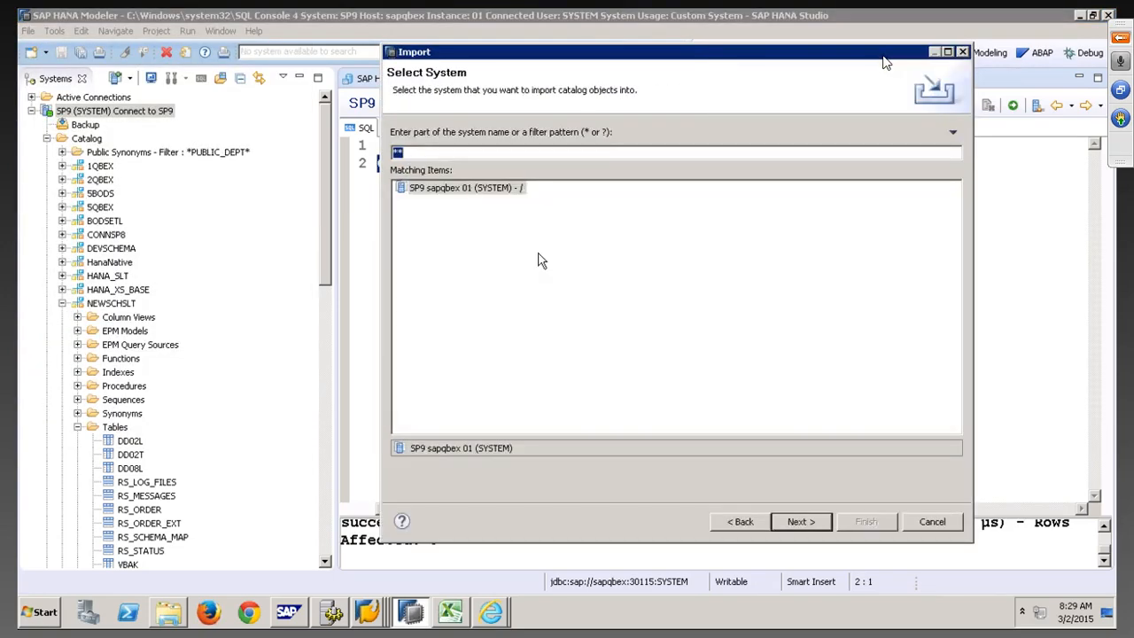
left_click(801, 521)
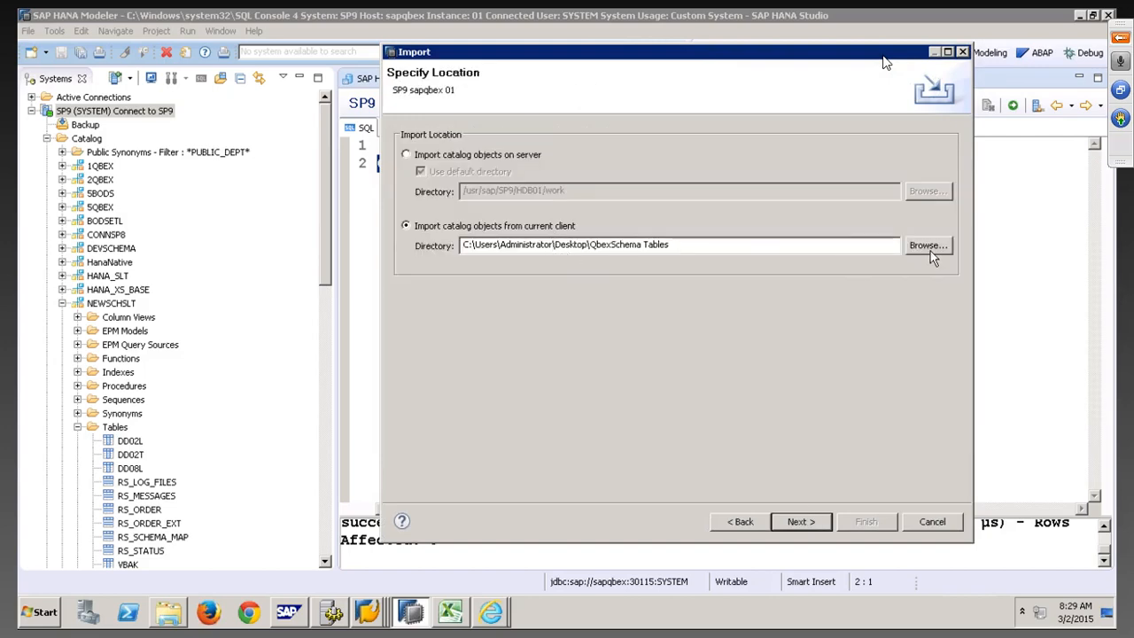
left_click(811, 526)
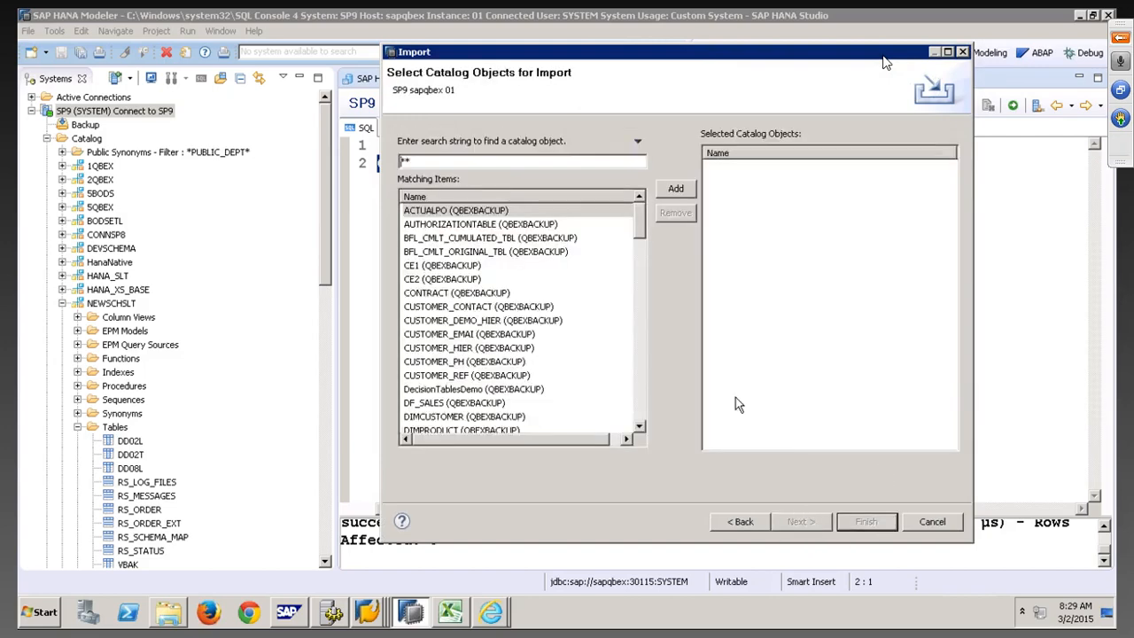
left_click(505, 212)
key("ctrl+a")
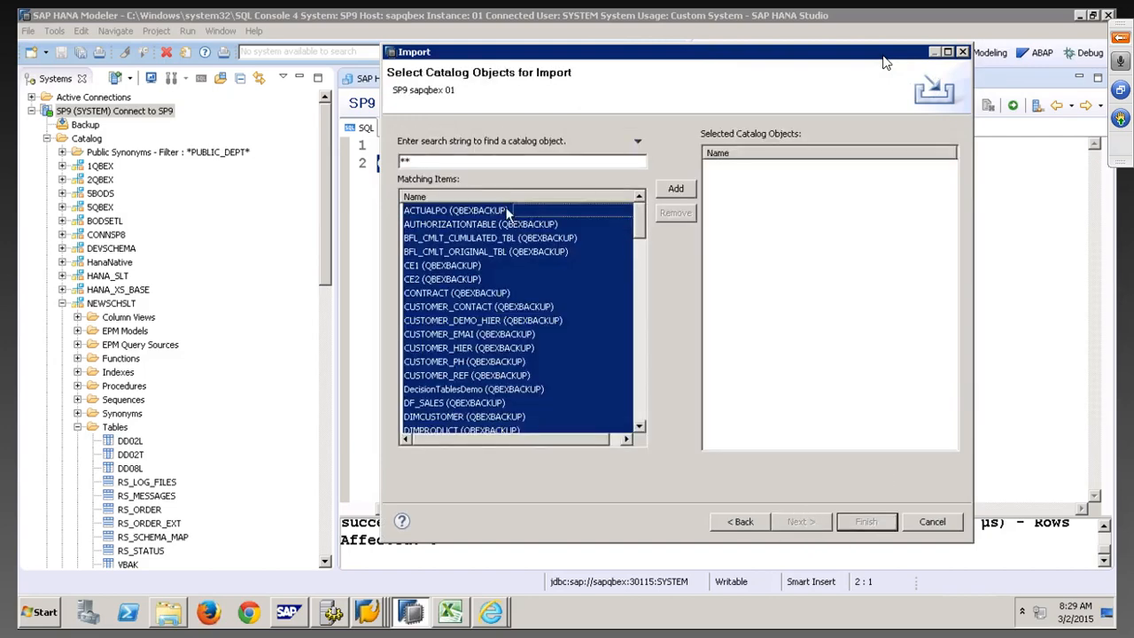
left_click(676, 191)
left_click(800, 522)
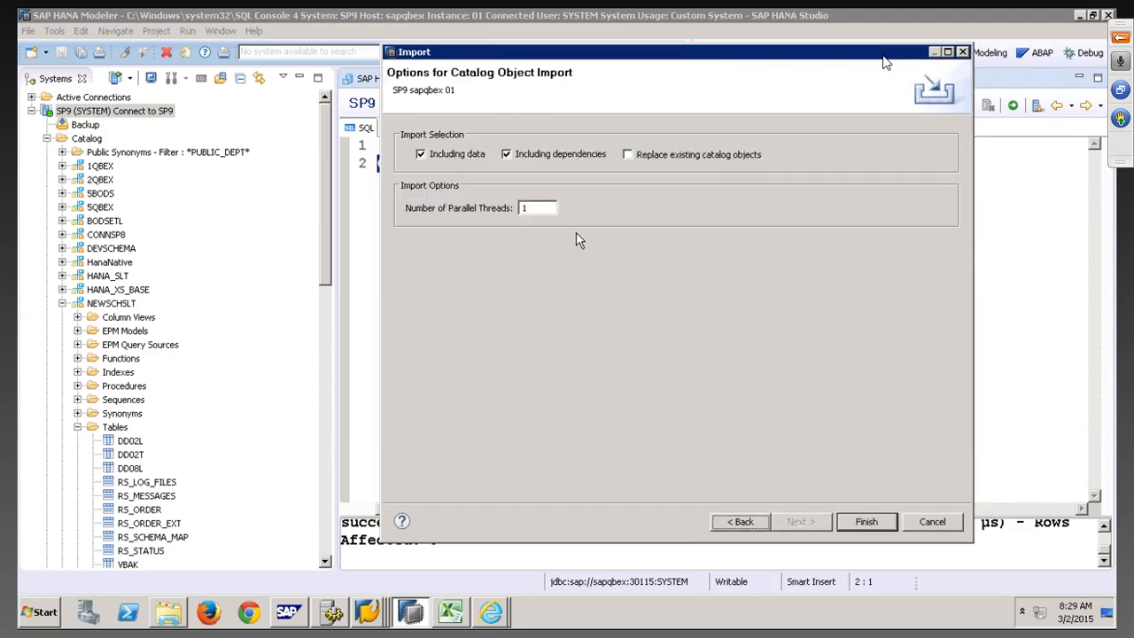
left_click(656, 162)
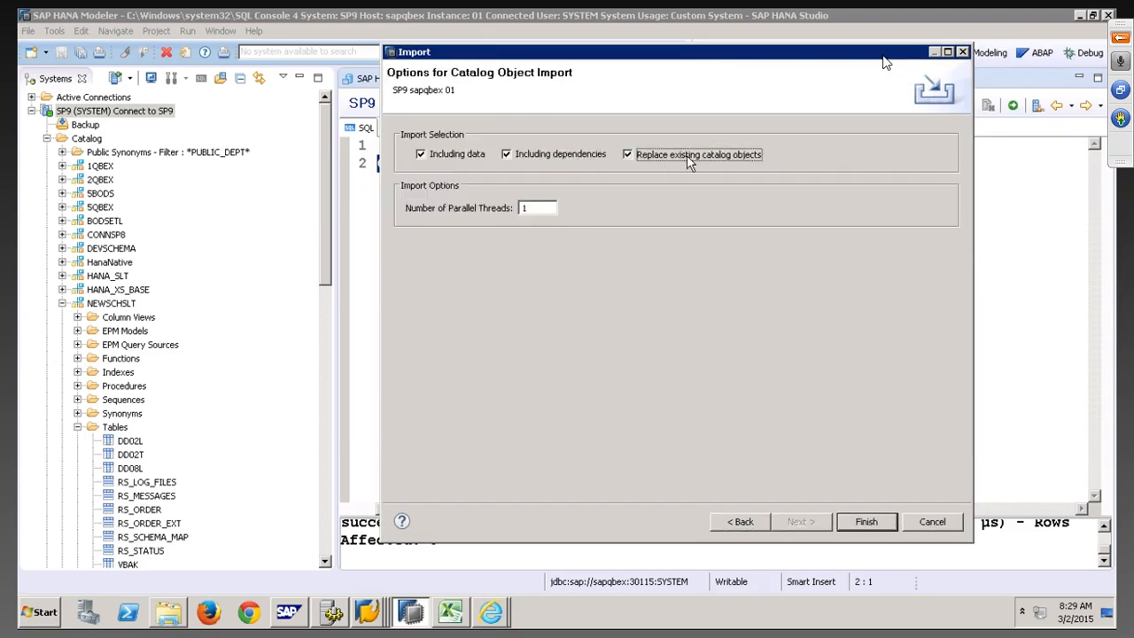
left_click(844, 524)
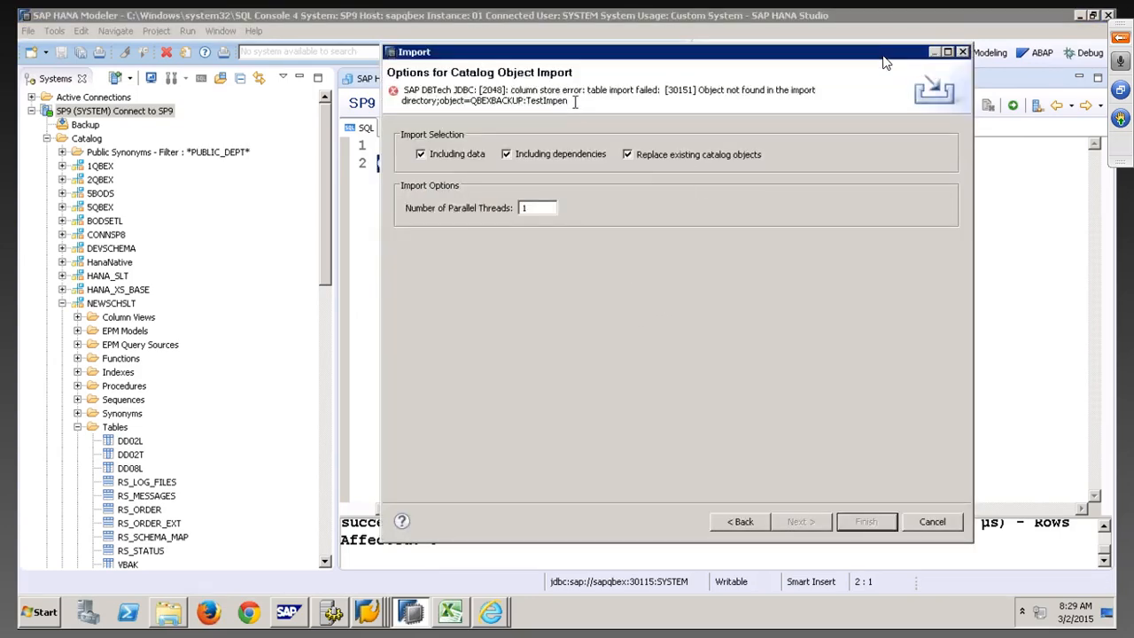
left_click_drag(580, 91, 820, 89)
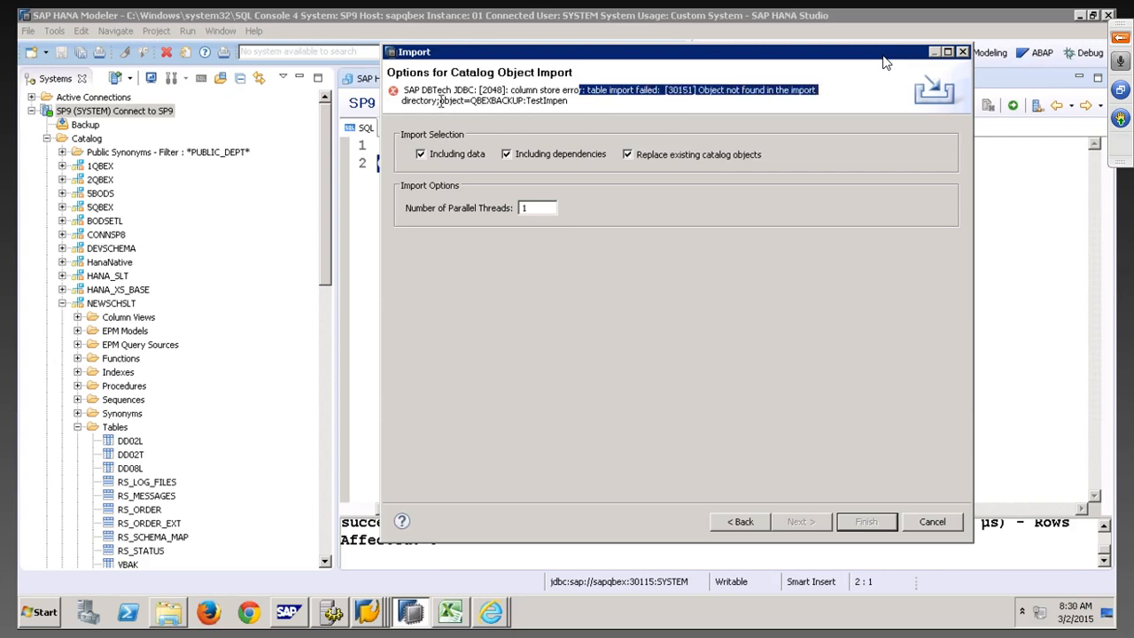
left_click_drag(441, 100, 574, 100)
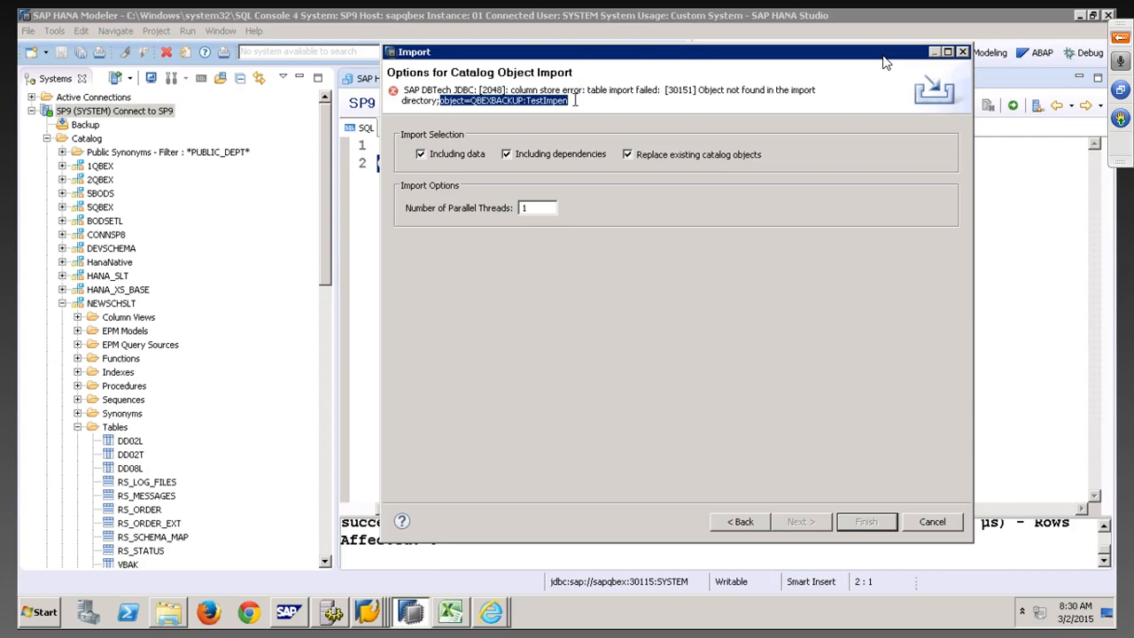
left_click(924, 520)
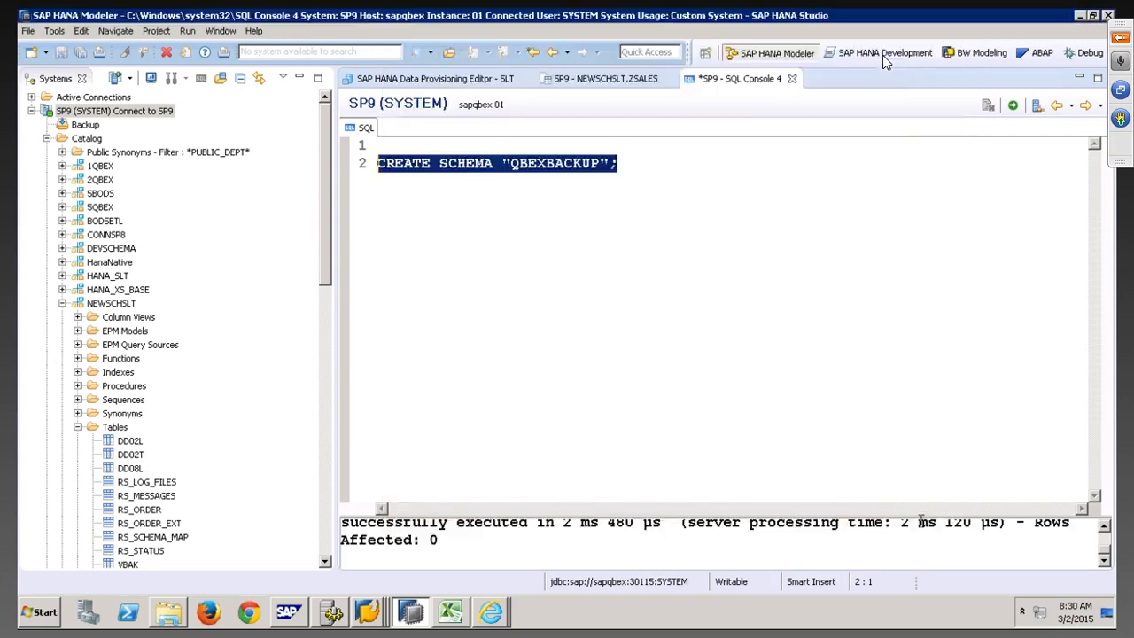
left_click(168, 611)
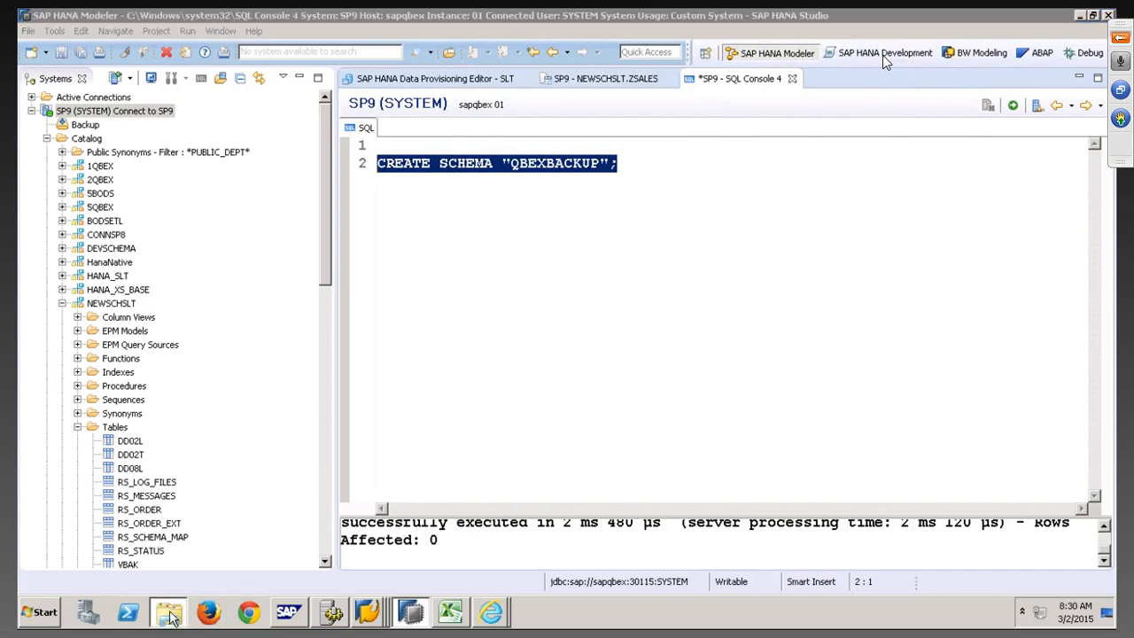
double_click(303, 160)
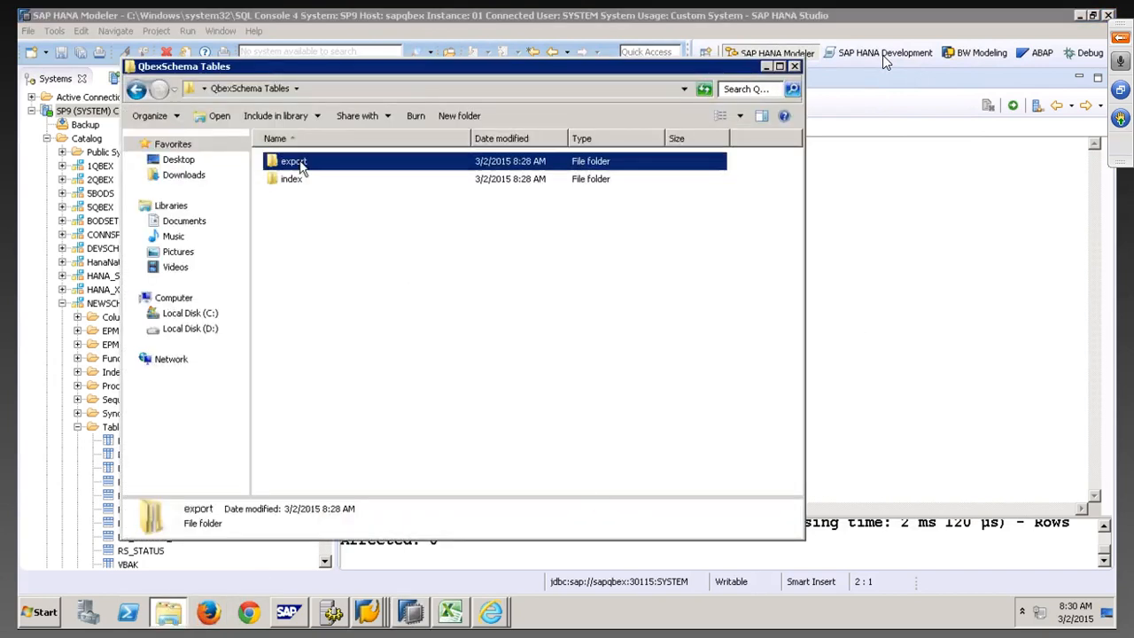
right_click(310, 165)
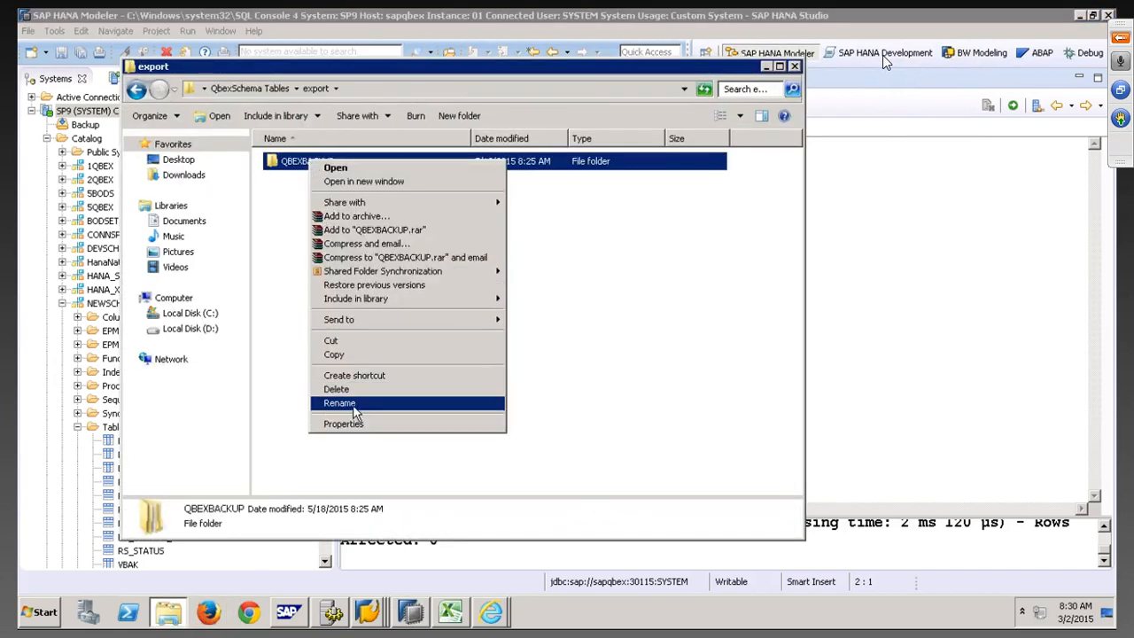
left_click(451, 221)
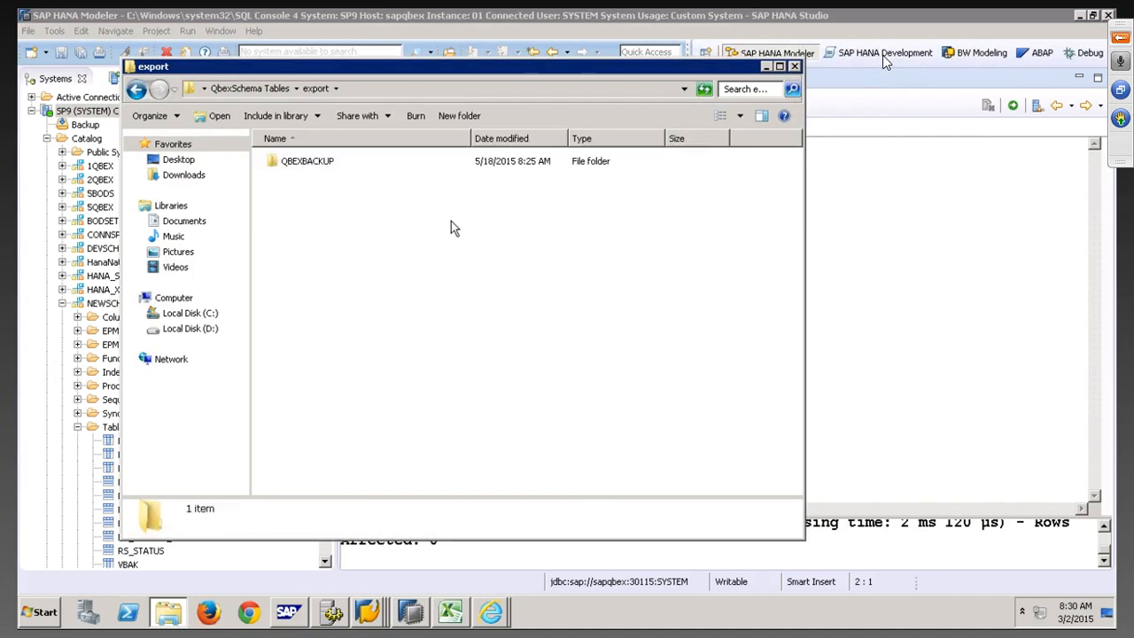
double_click(314, 162)
left_click(316, 89)
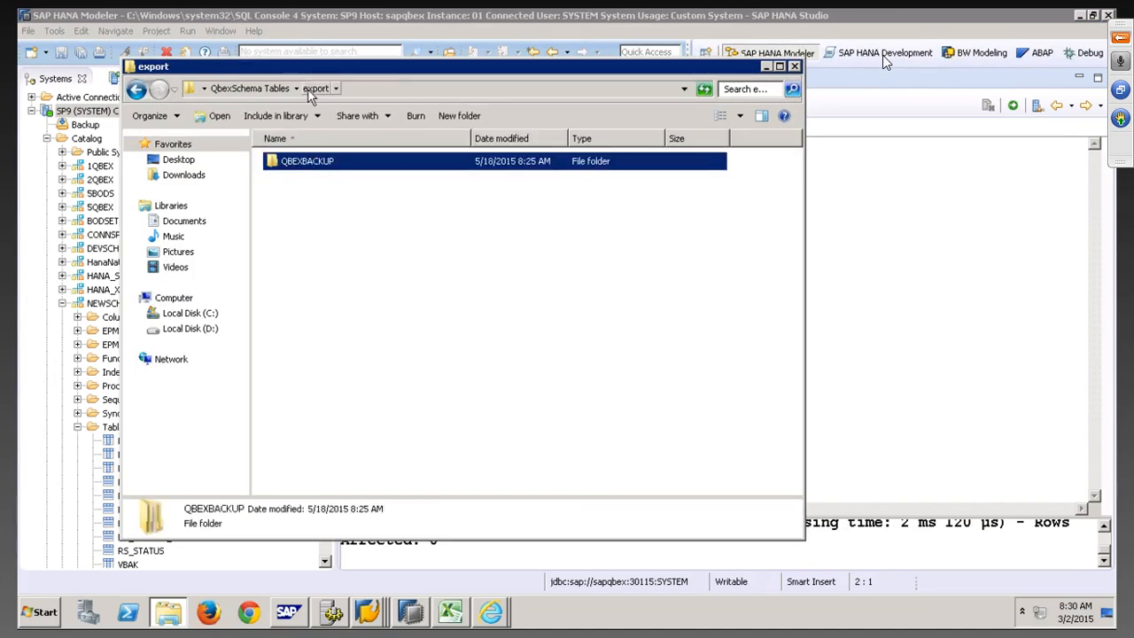
left_click(252, 88)
double_click(294, 180)
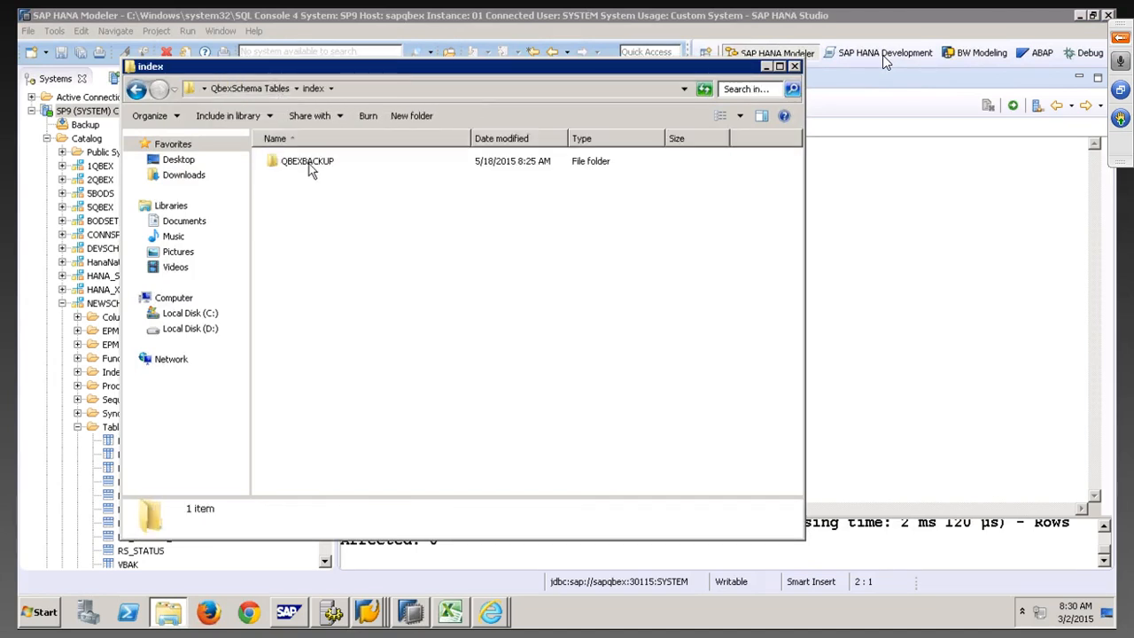
double_click(310, 166)
scroll(357, 370, "down", 7)
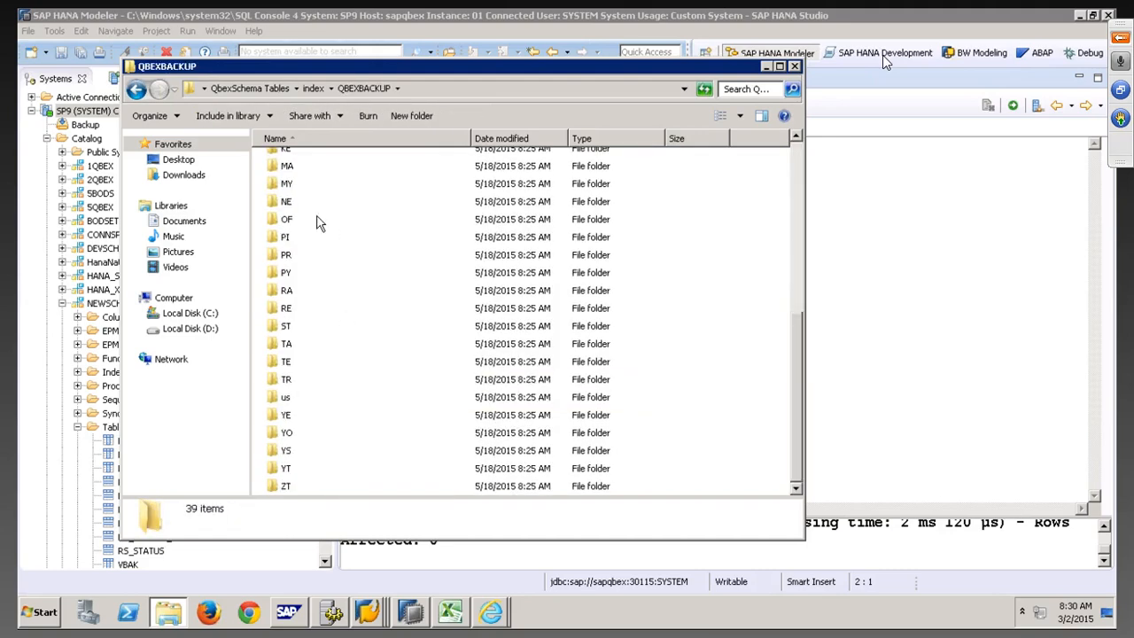
double_click(283, 184)
double_click(299, 161)
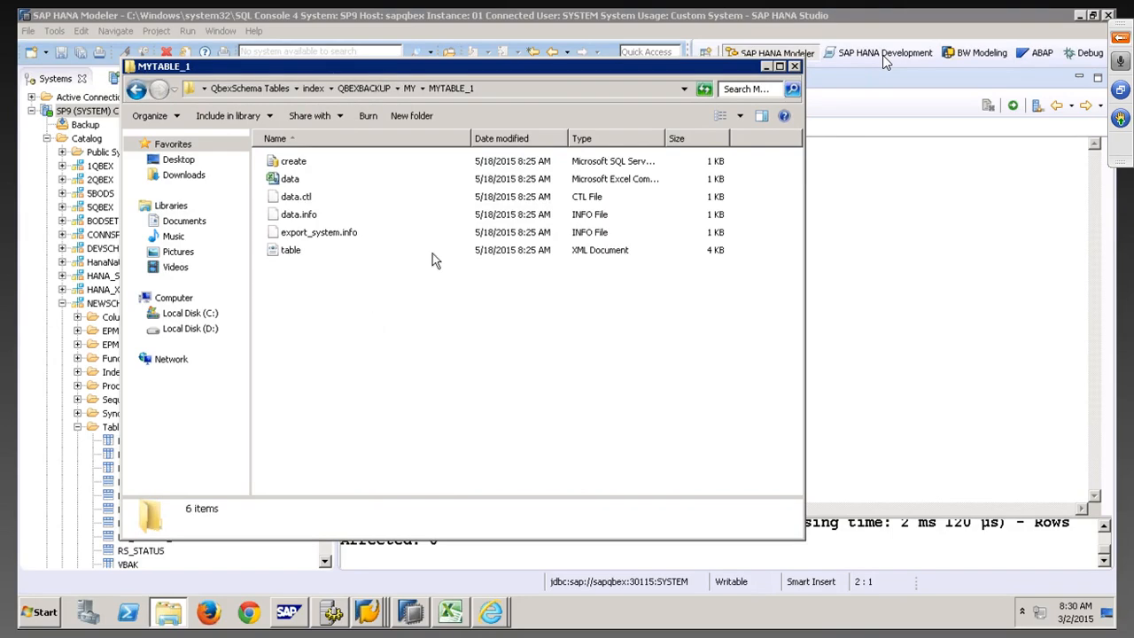
left_click(795, 66)
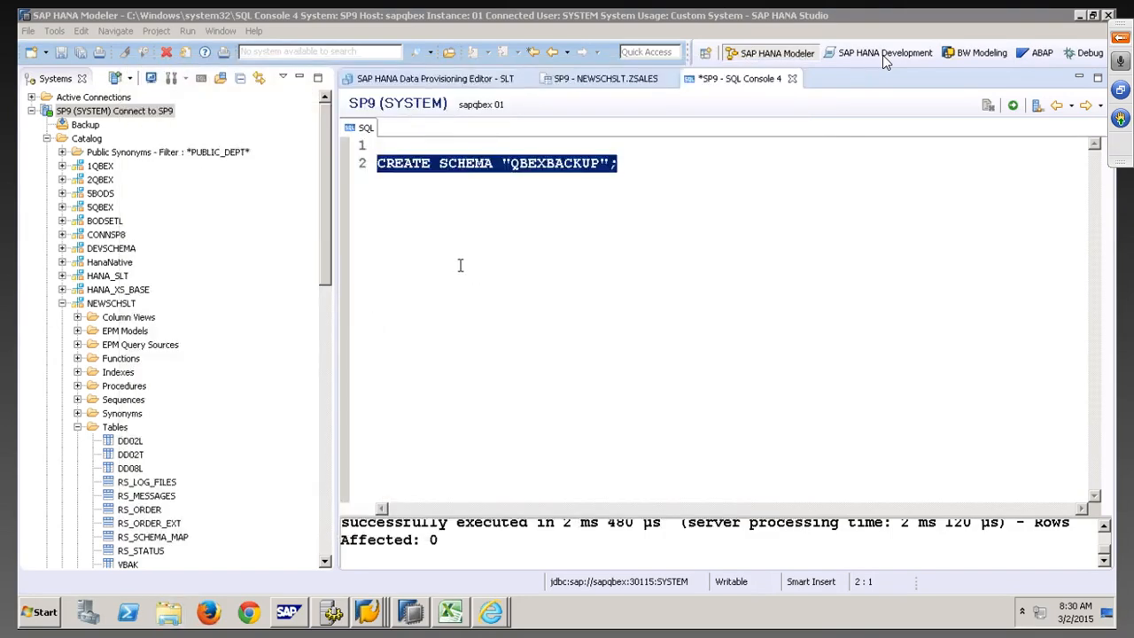
Start a new SAP HANA Catalog Objects import targeting the SP9 system
left_click(28, 30)
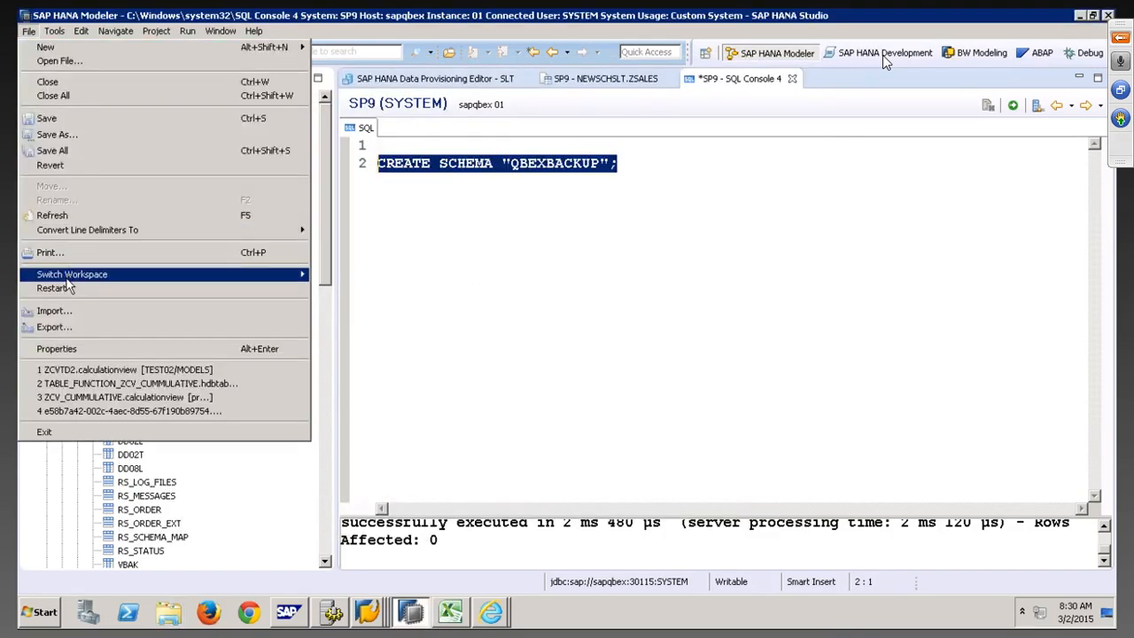
left_click(56, 311)
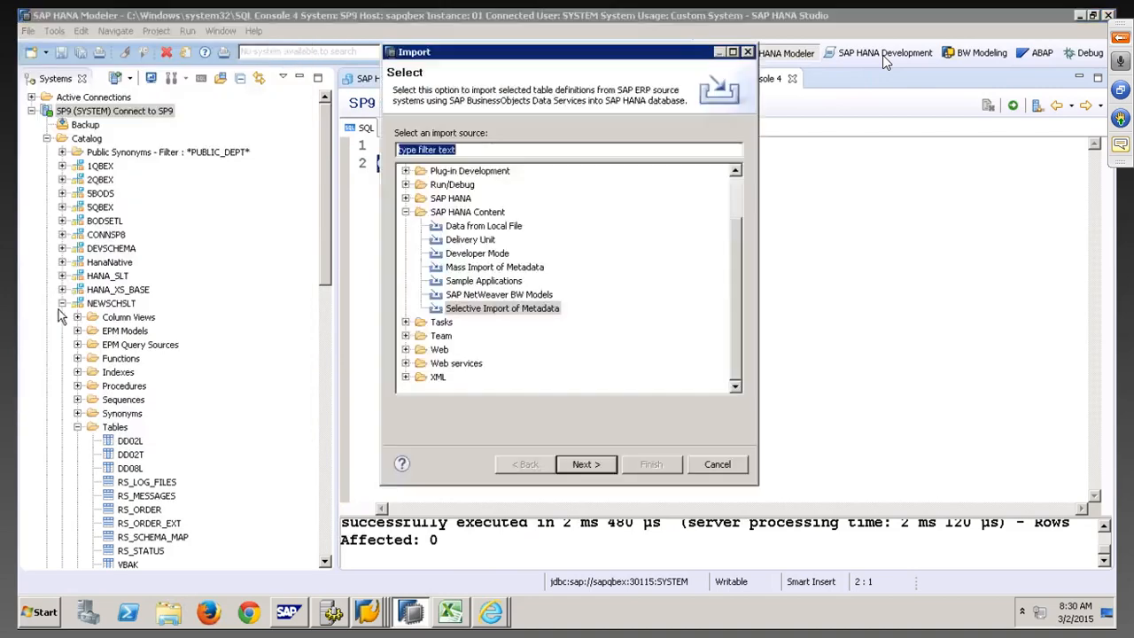
left_click(405, 199)
left_click(477, 213)
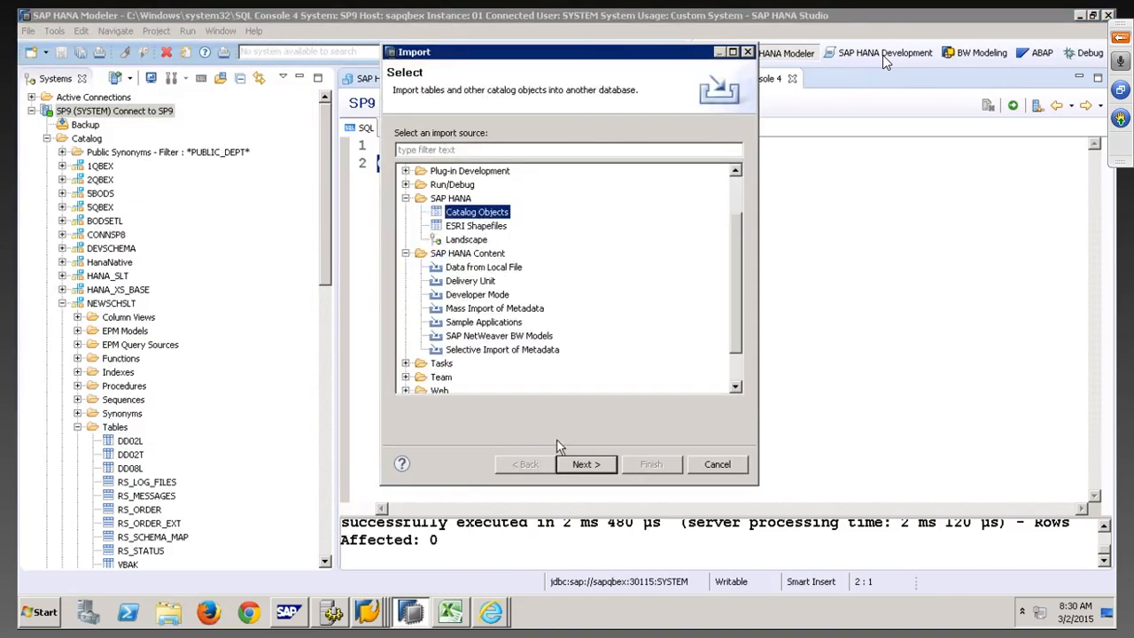
left_click(585, 464)
left_click(500, 190)
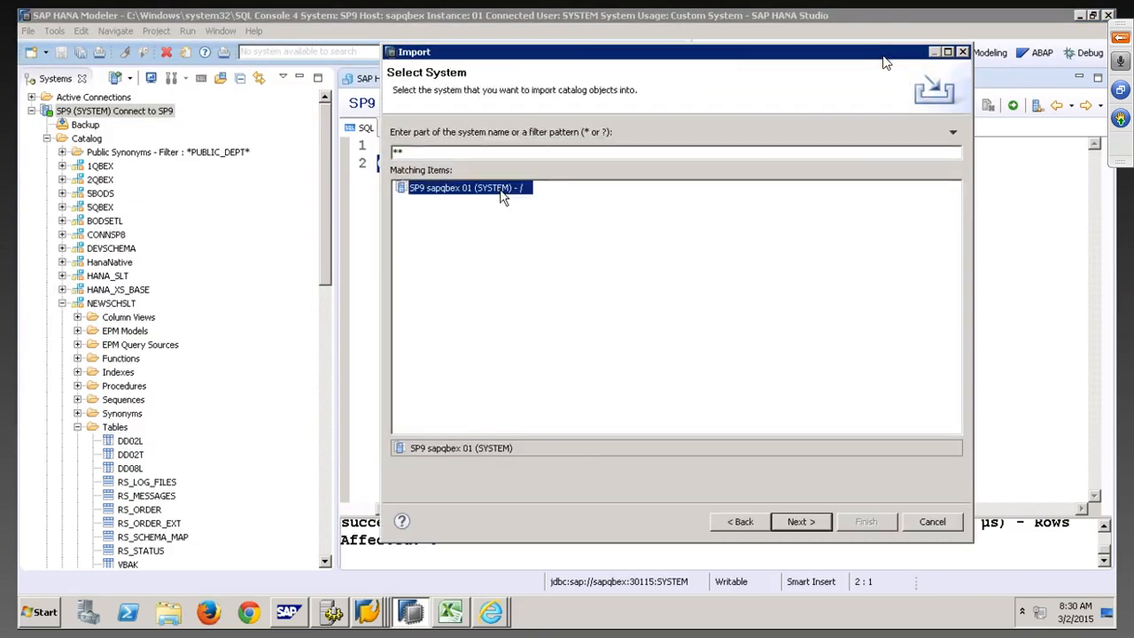
left_click(797, 523)
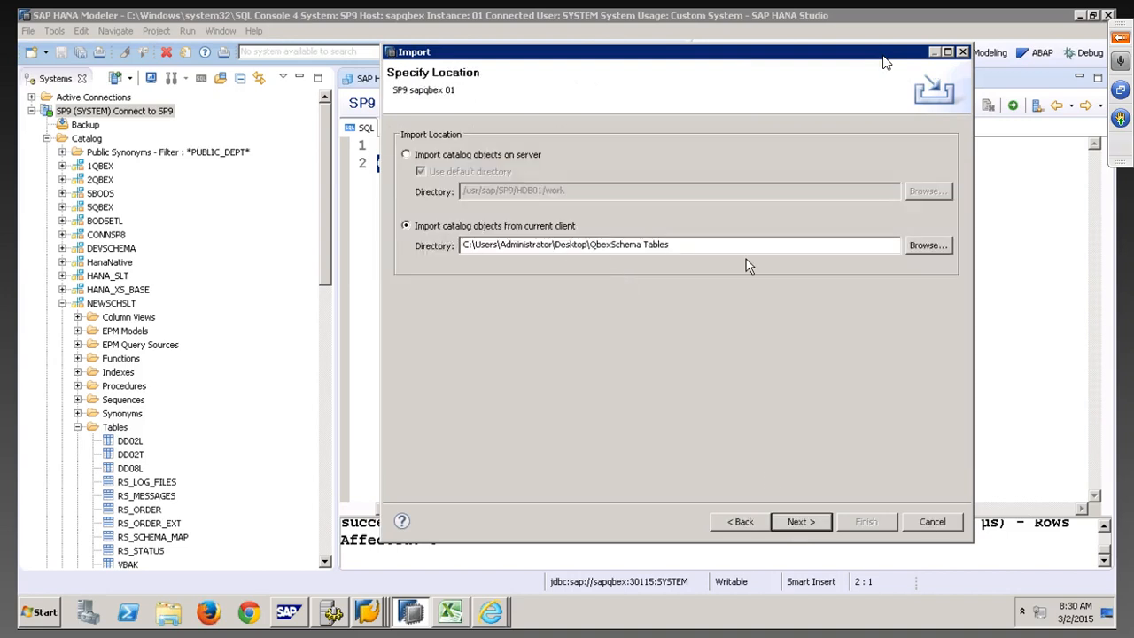
Set QbexSchema Tables as the import folder and advance to object selection
left_click(925, 249)
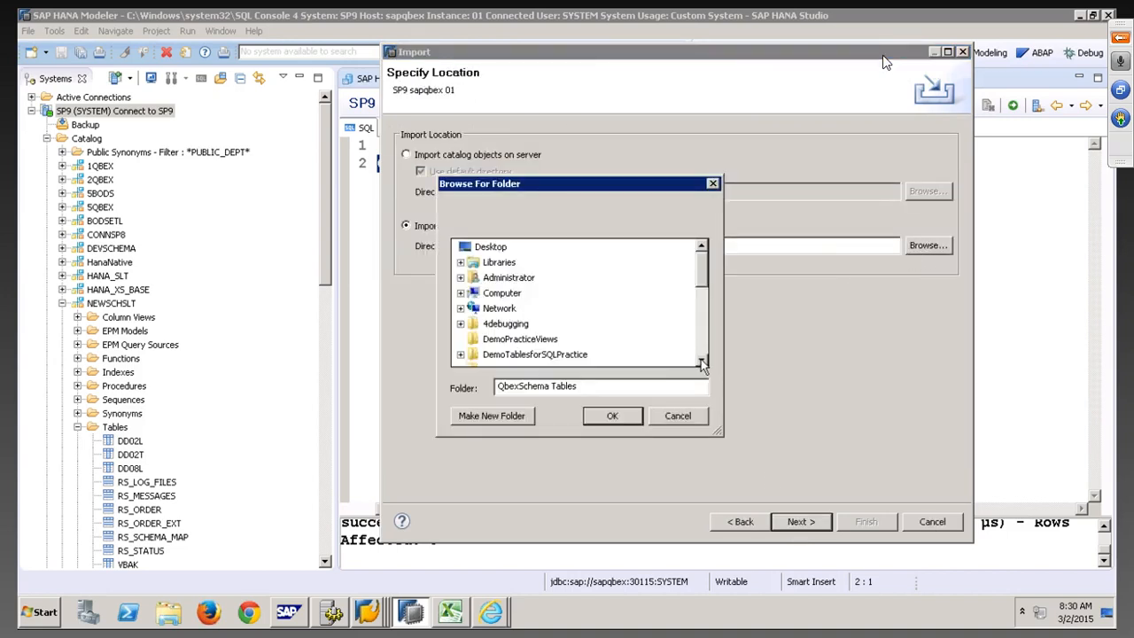
scroll(701, 363, "down", 10)
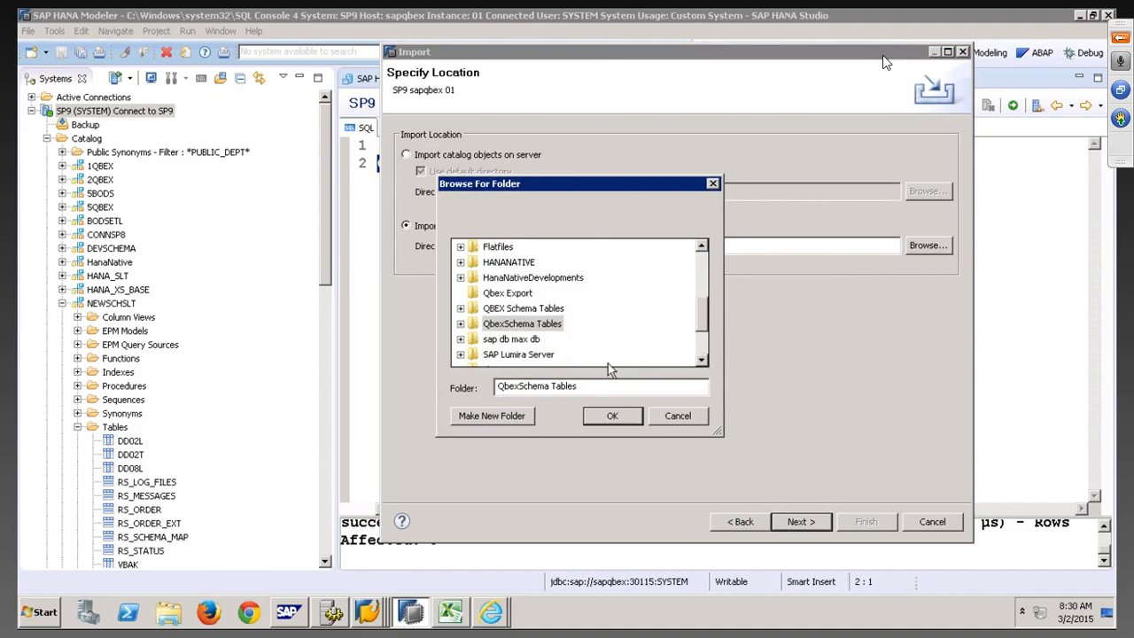
left_click(460, 324)
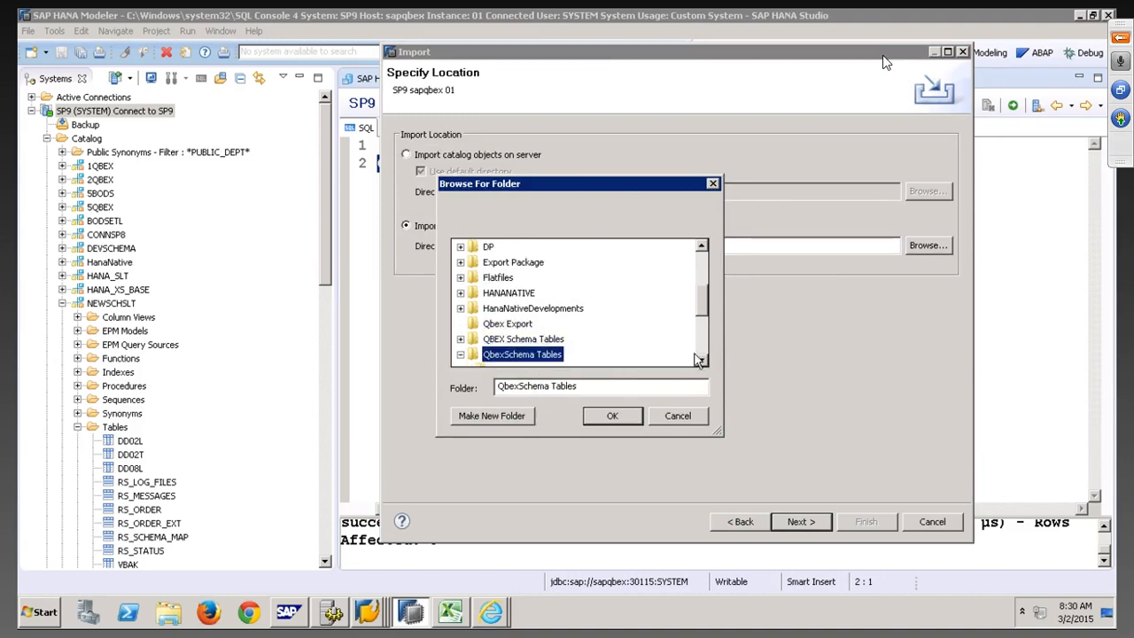
scroll(698, 360, "down", 4)
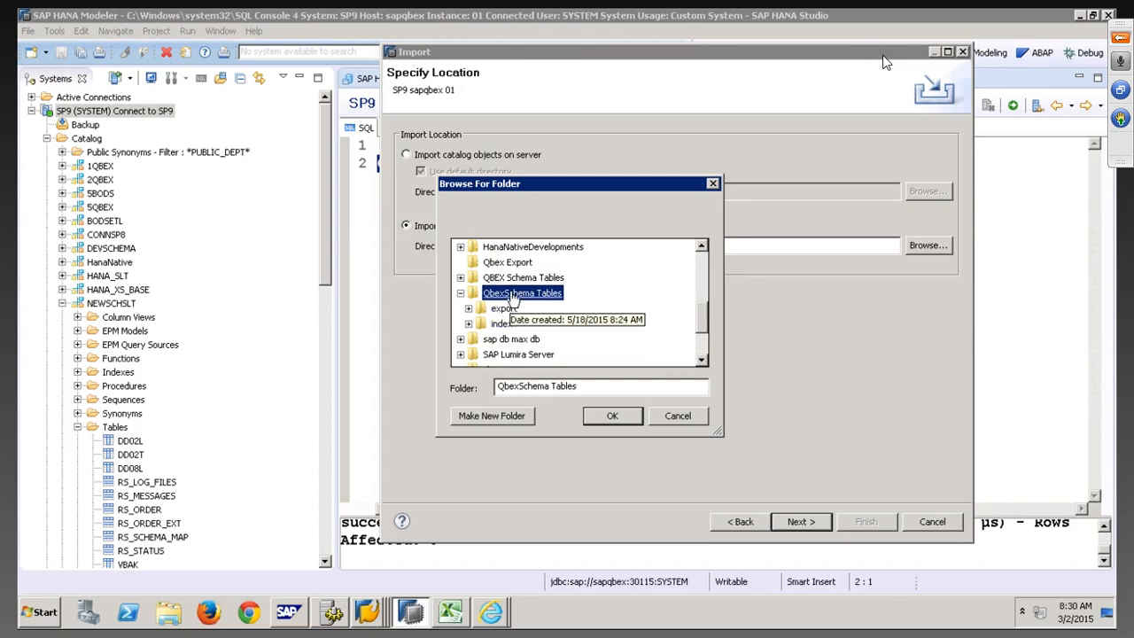
left_click(620, 416)
left_click(800, 522)
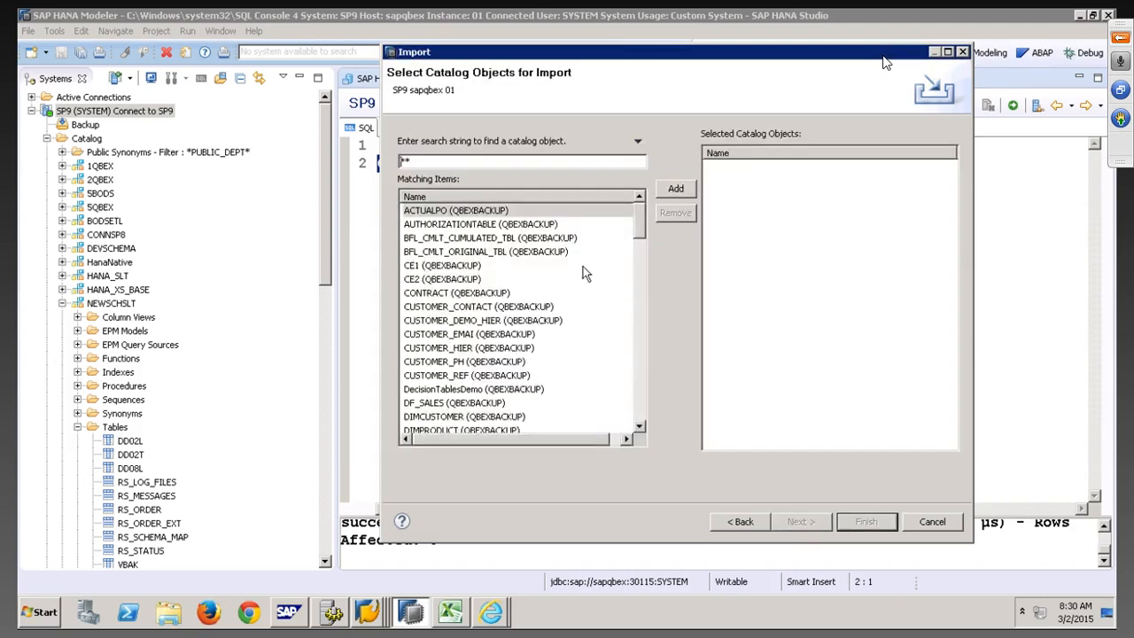
Add all matching catalog objects, enable Replace existing catalog objects, and finish the import
left_click(500, 212)
key("ctrl+a")
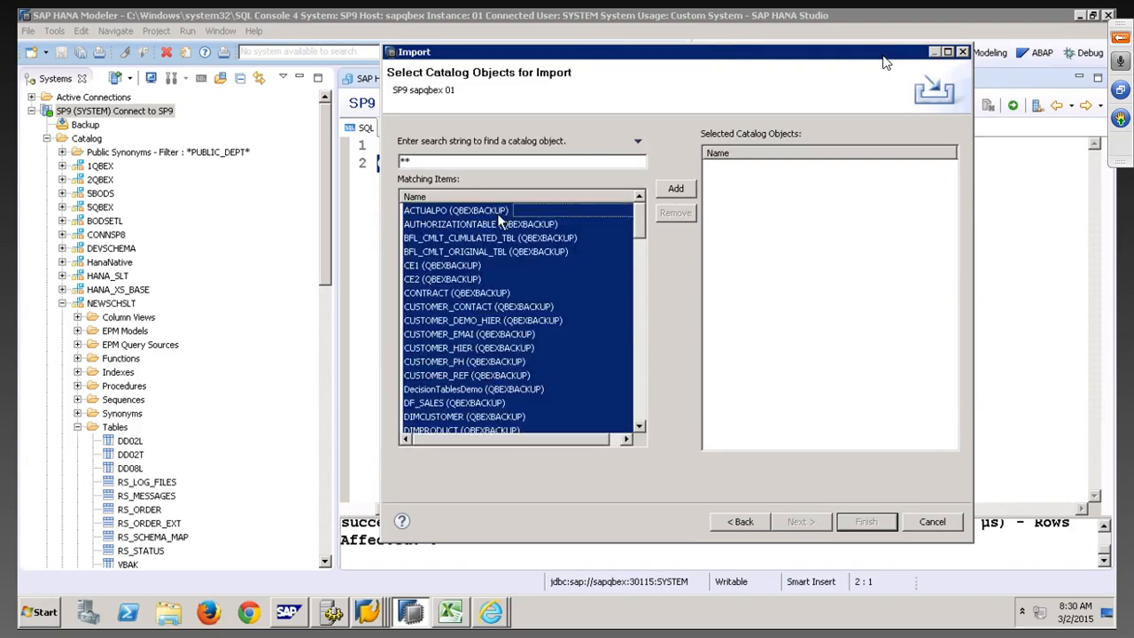
left_click(674, 191)
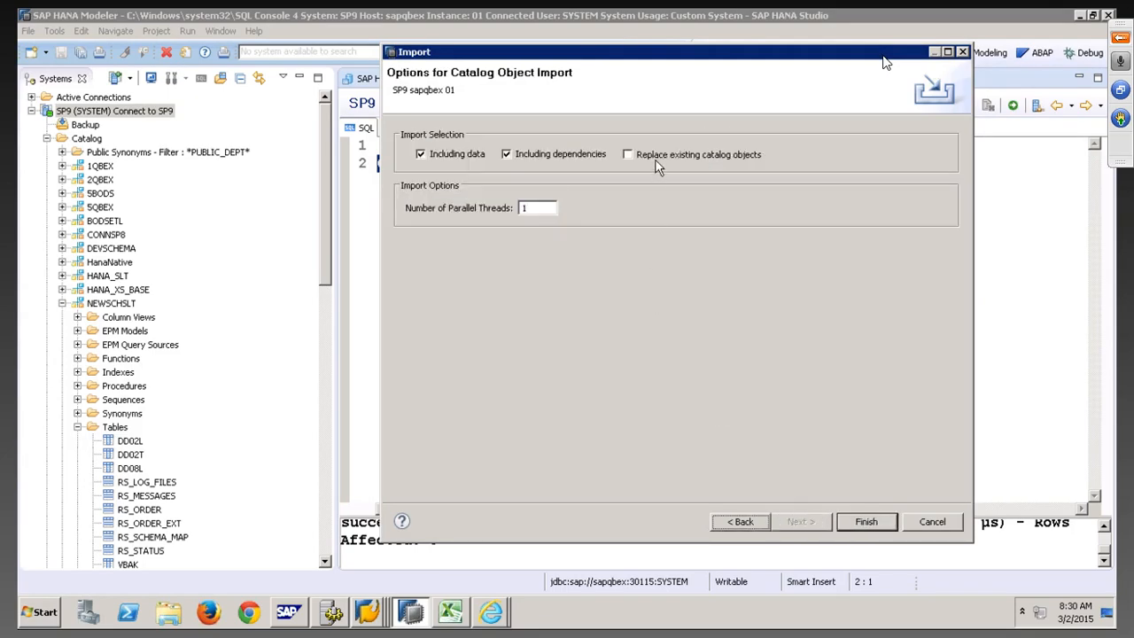
left_click(657, 157)
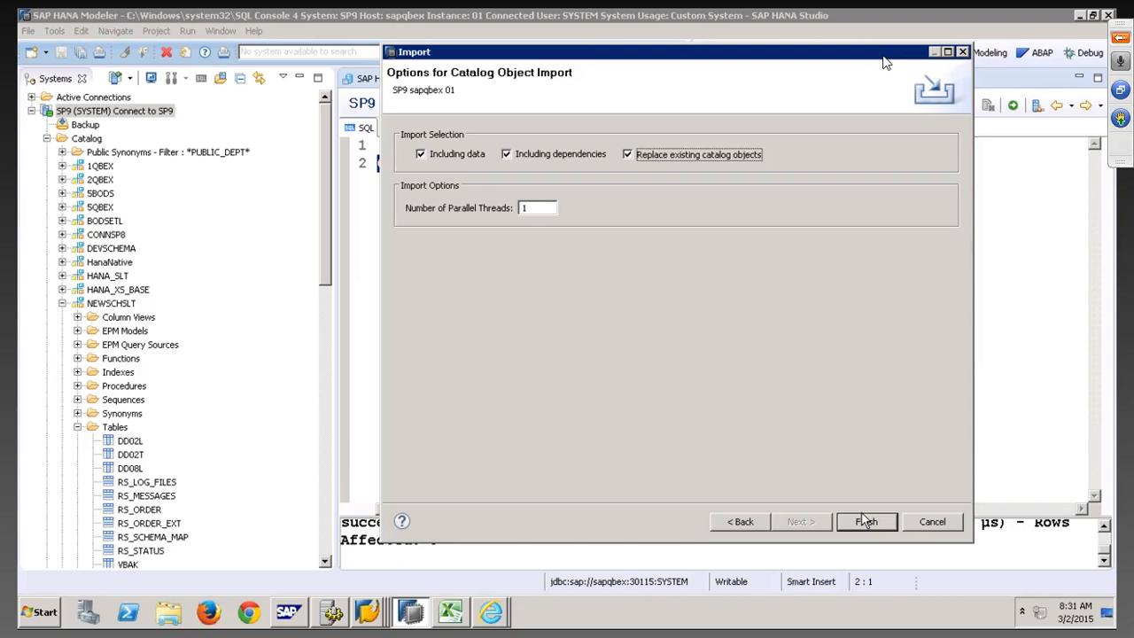
left_click(932, 524)
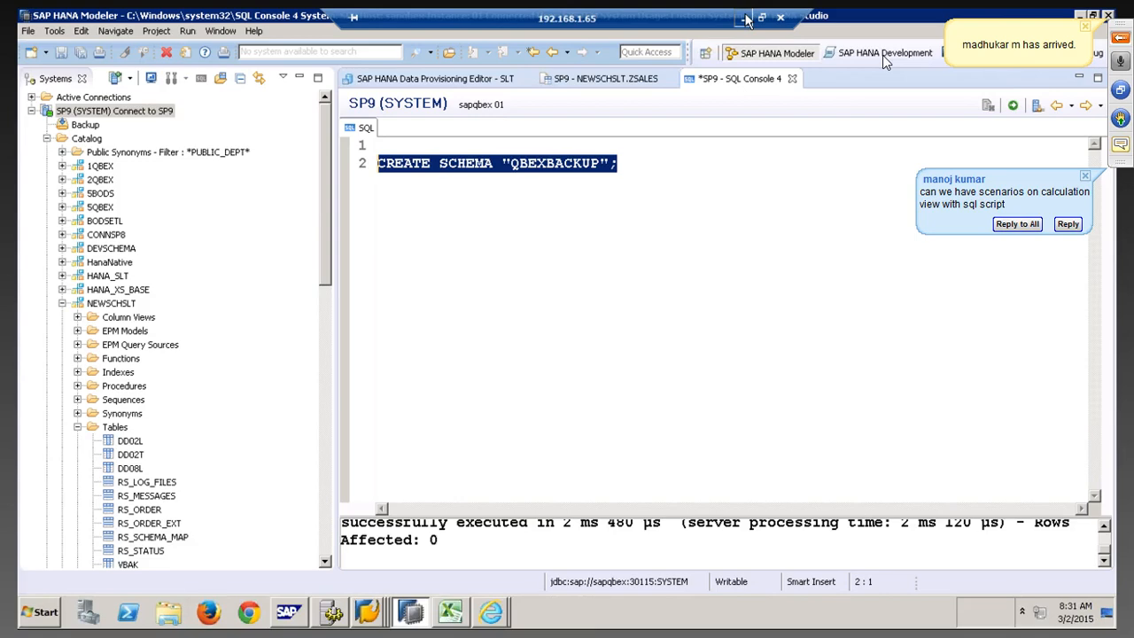
Stop the screen recording and save it as 'SLT Part 1' in a new Desktop folder named SLT
left_click(746, 19)
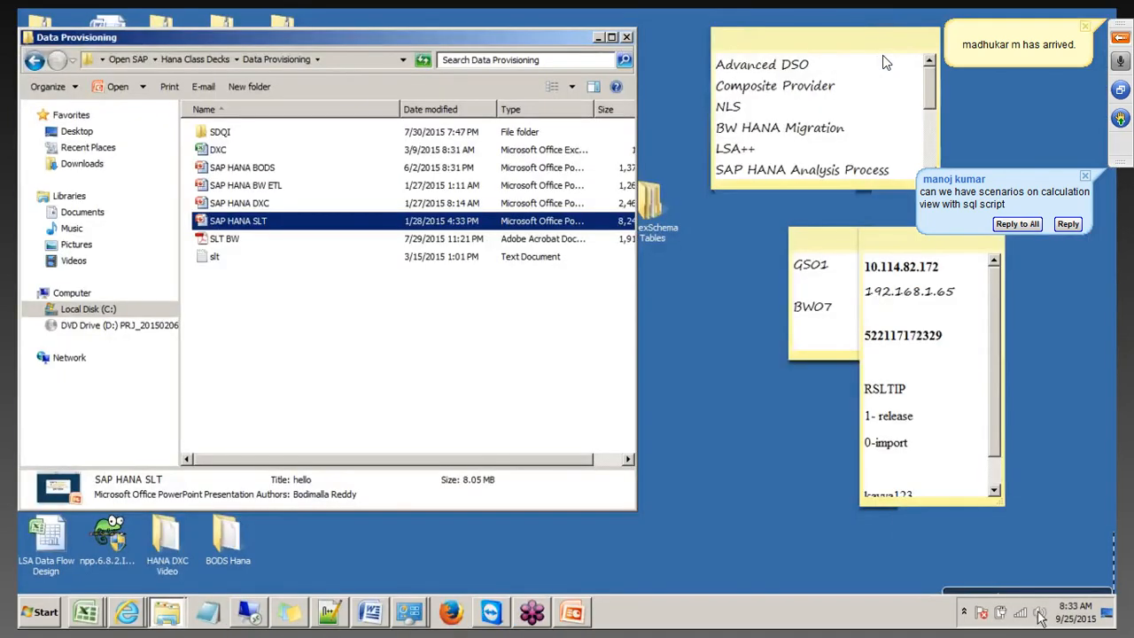
left_click(1040, 603)
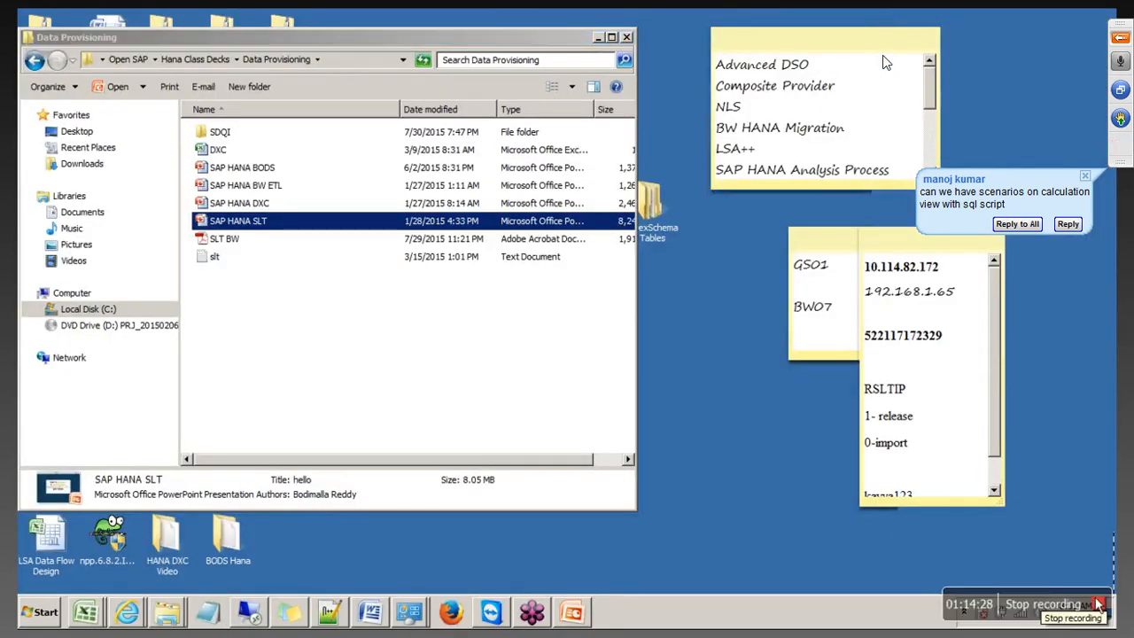
left_click(1003, 604)
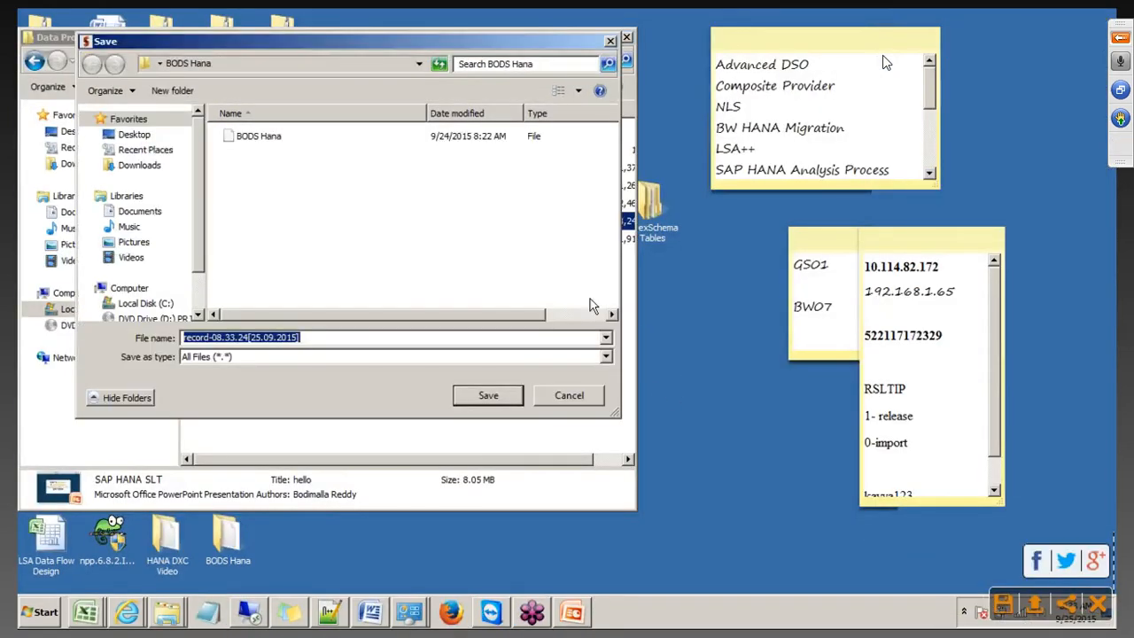
left_click(126, 138)
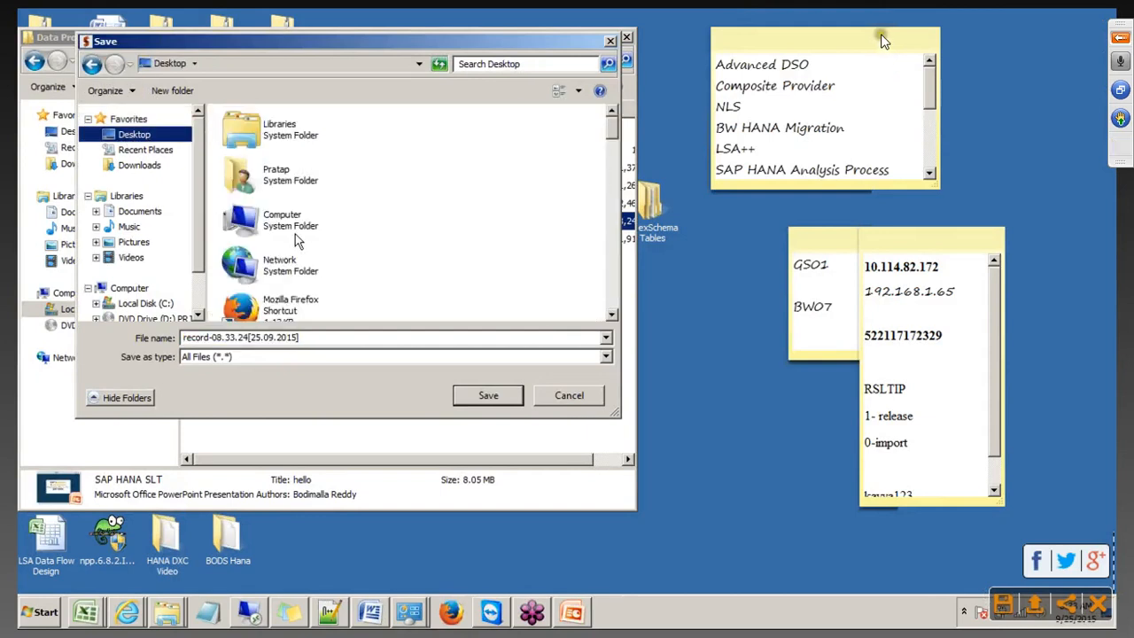
left_click(172, 90)
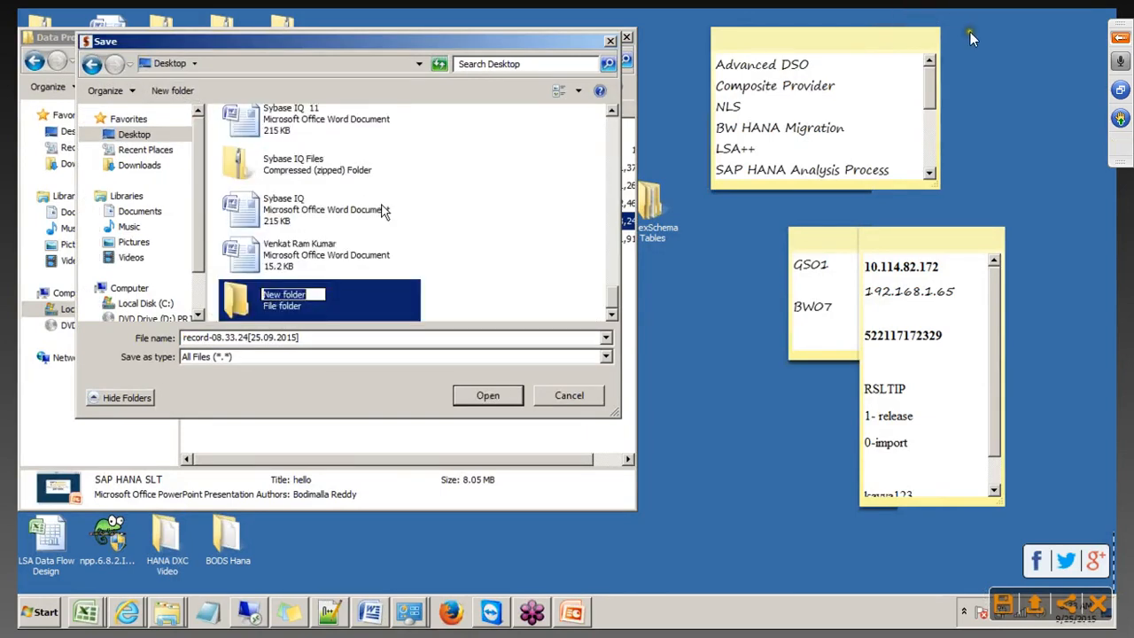
type("SLT")
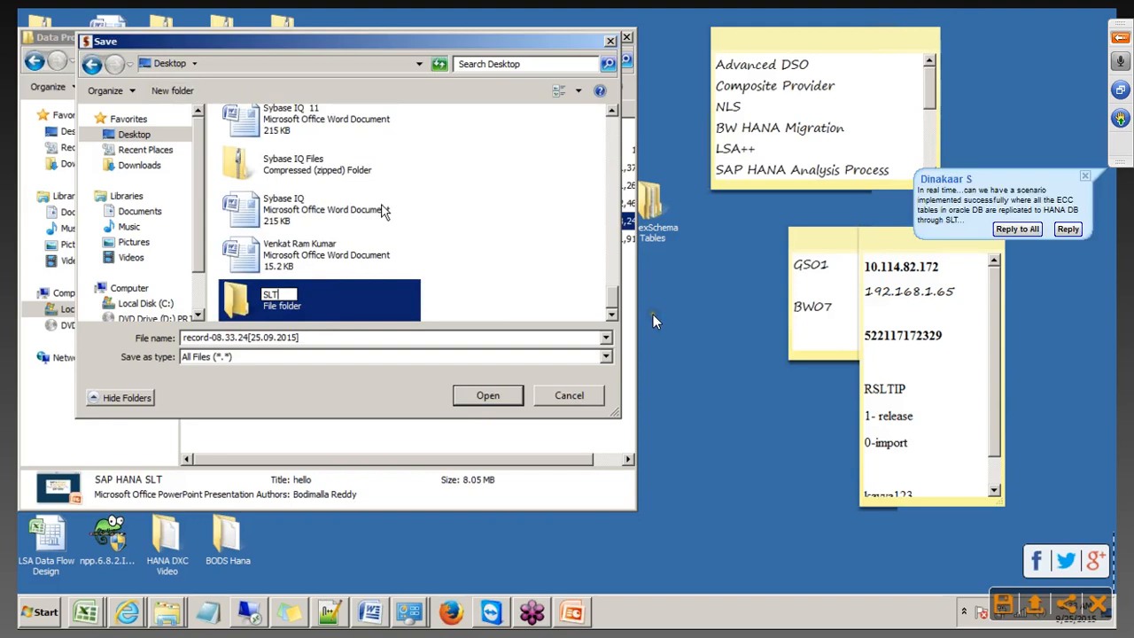
key("Return")
key("Return")
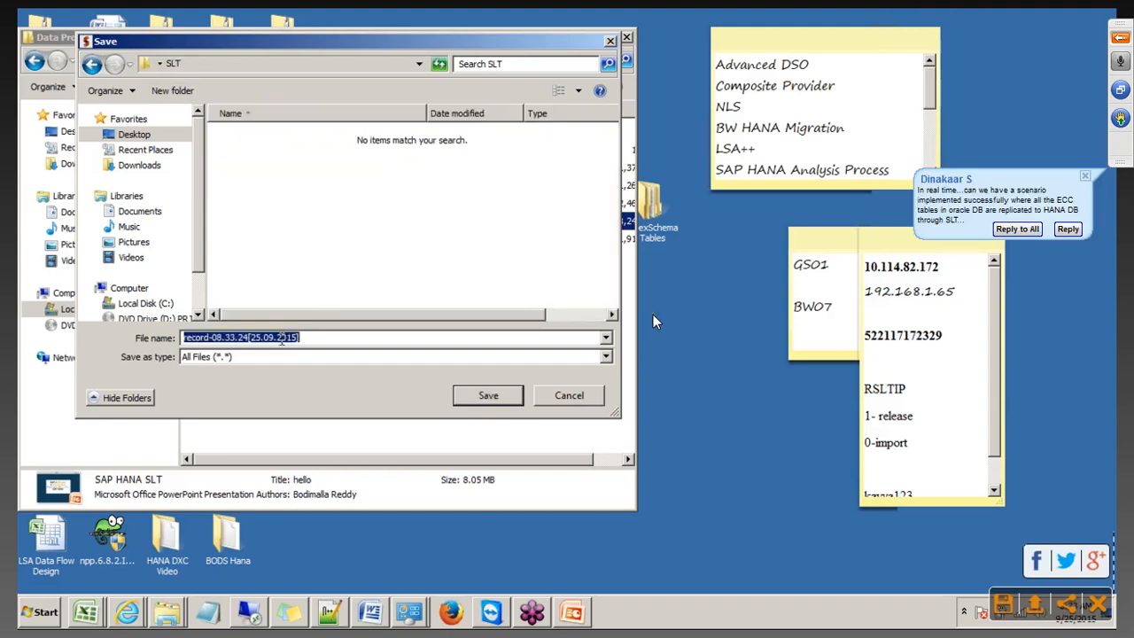
type("SLT ")
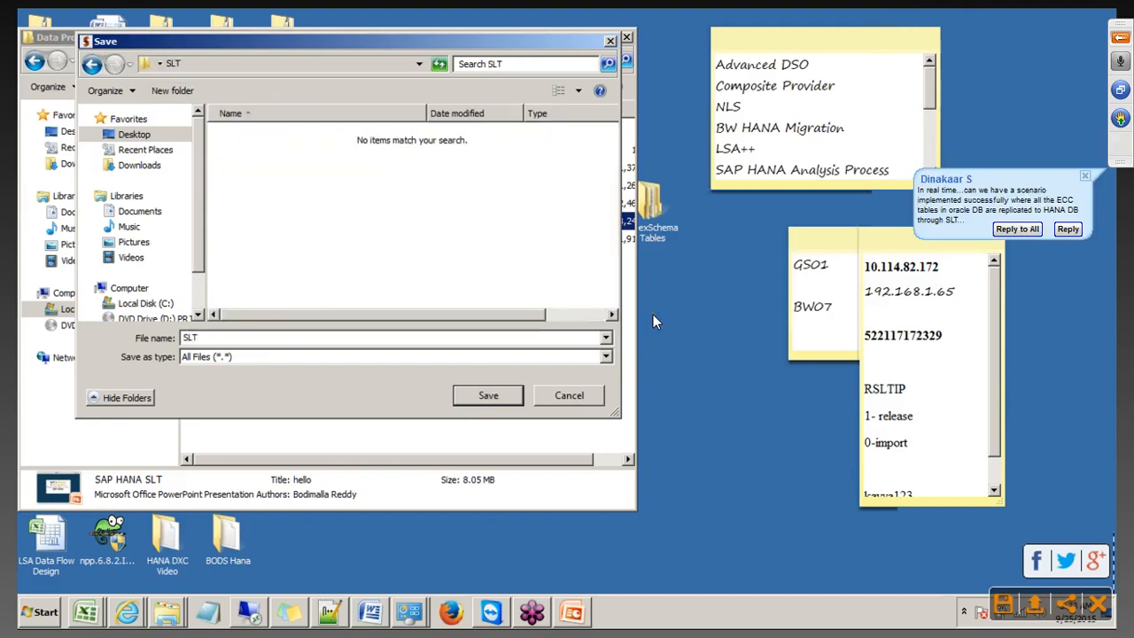
type("Part 1")
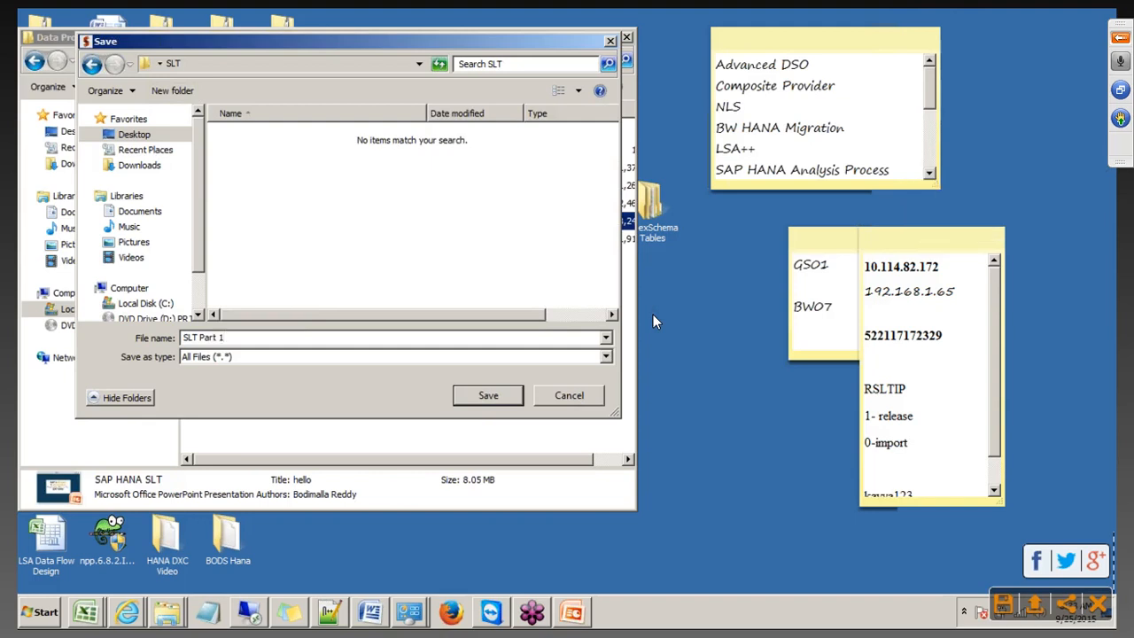
left_click(483, 395)
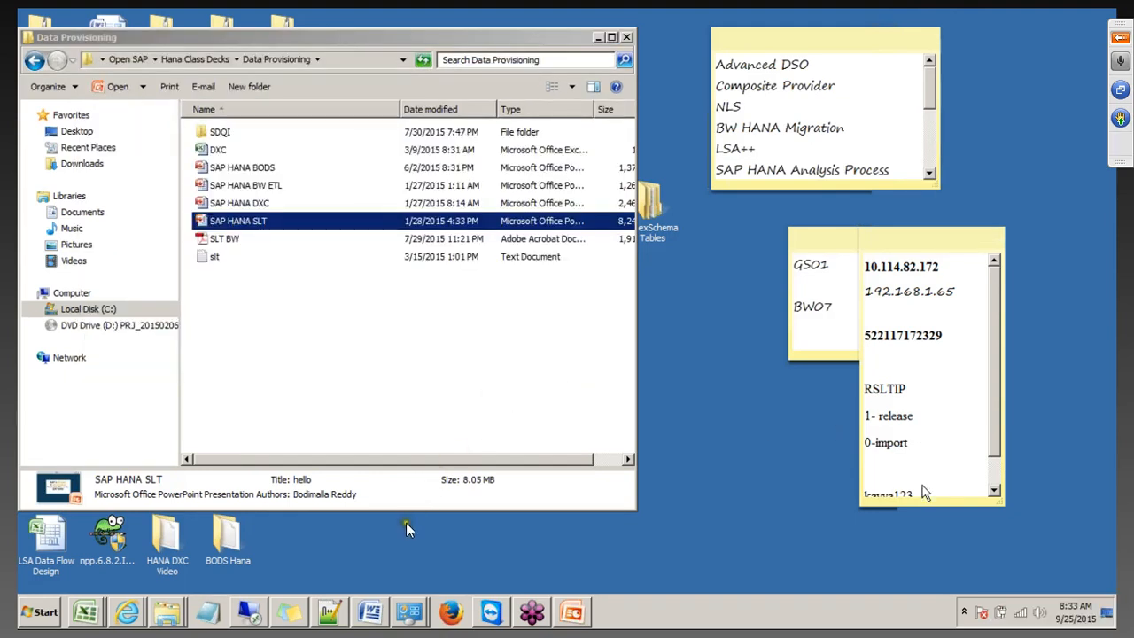
Reopen the GoToTraining control panel in window mode and bring the Debut recorder forward
left_click(1118, 41)
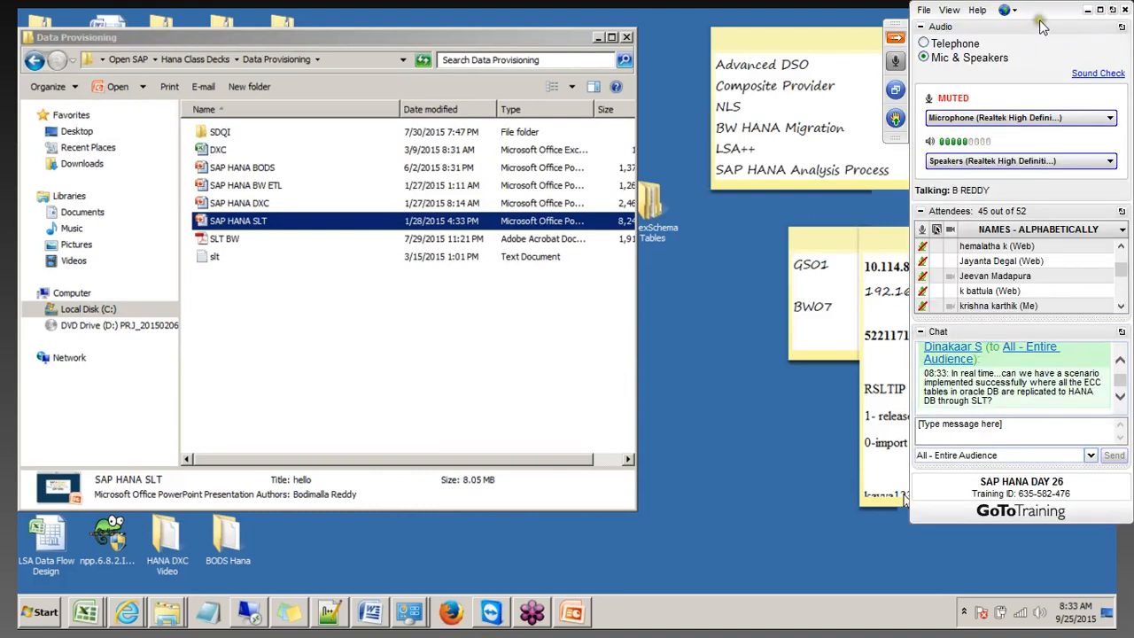
left_click(1099, 11)
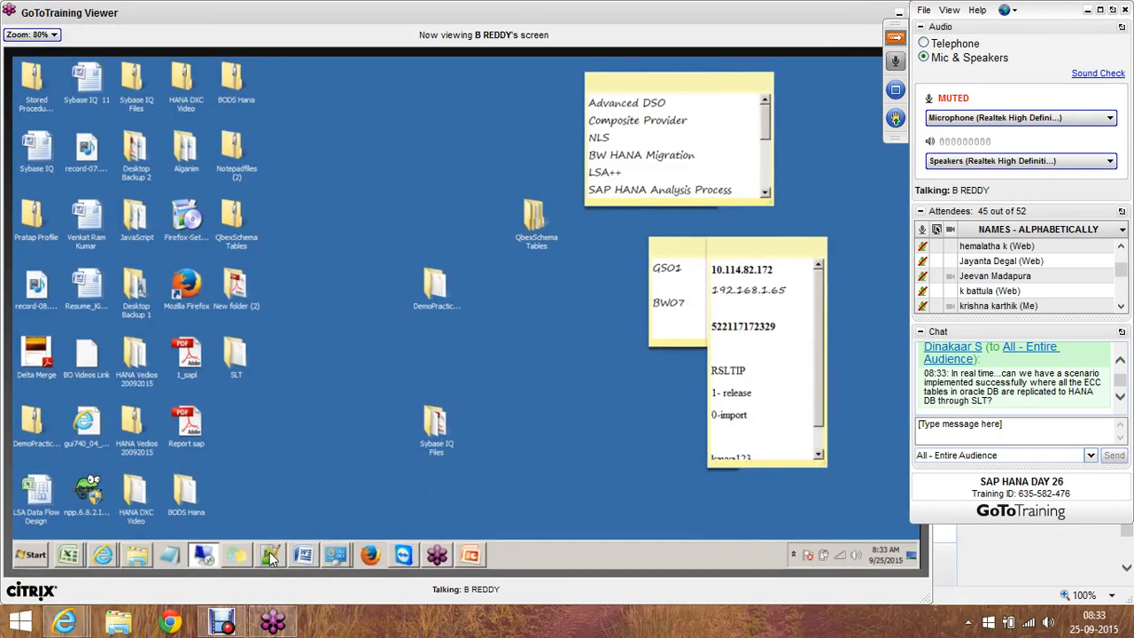
left_click(222, 621)
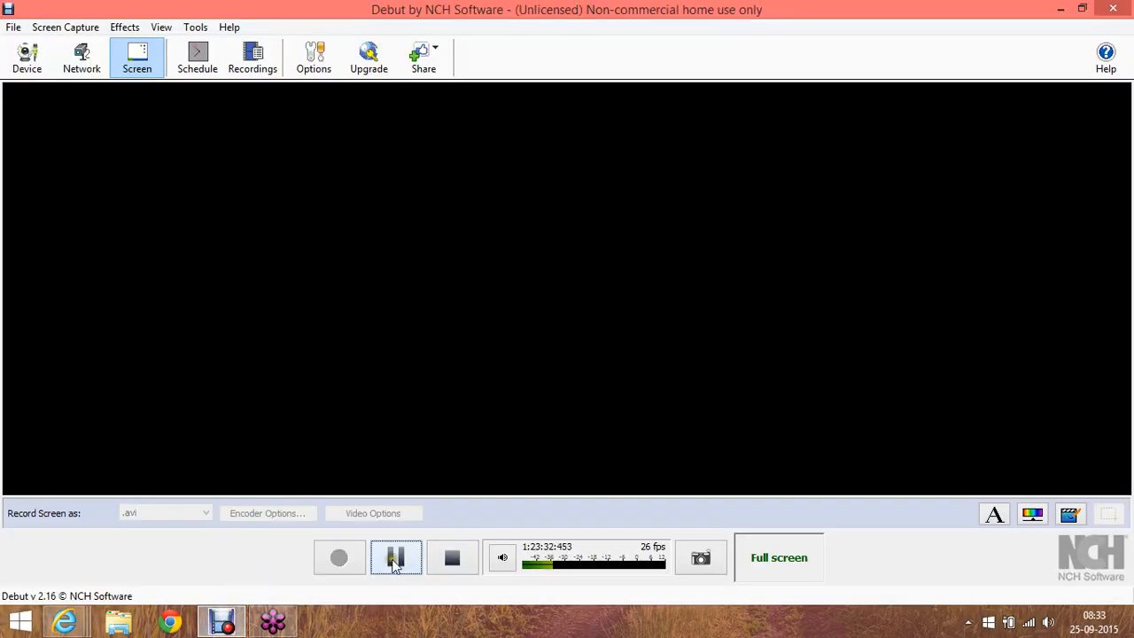